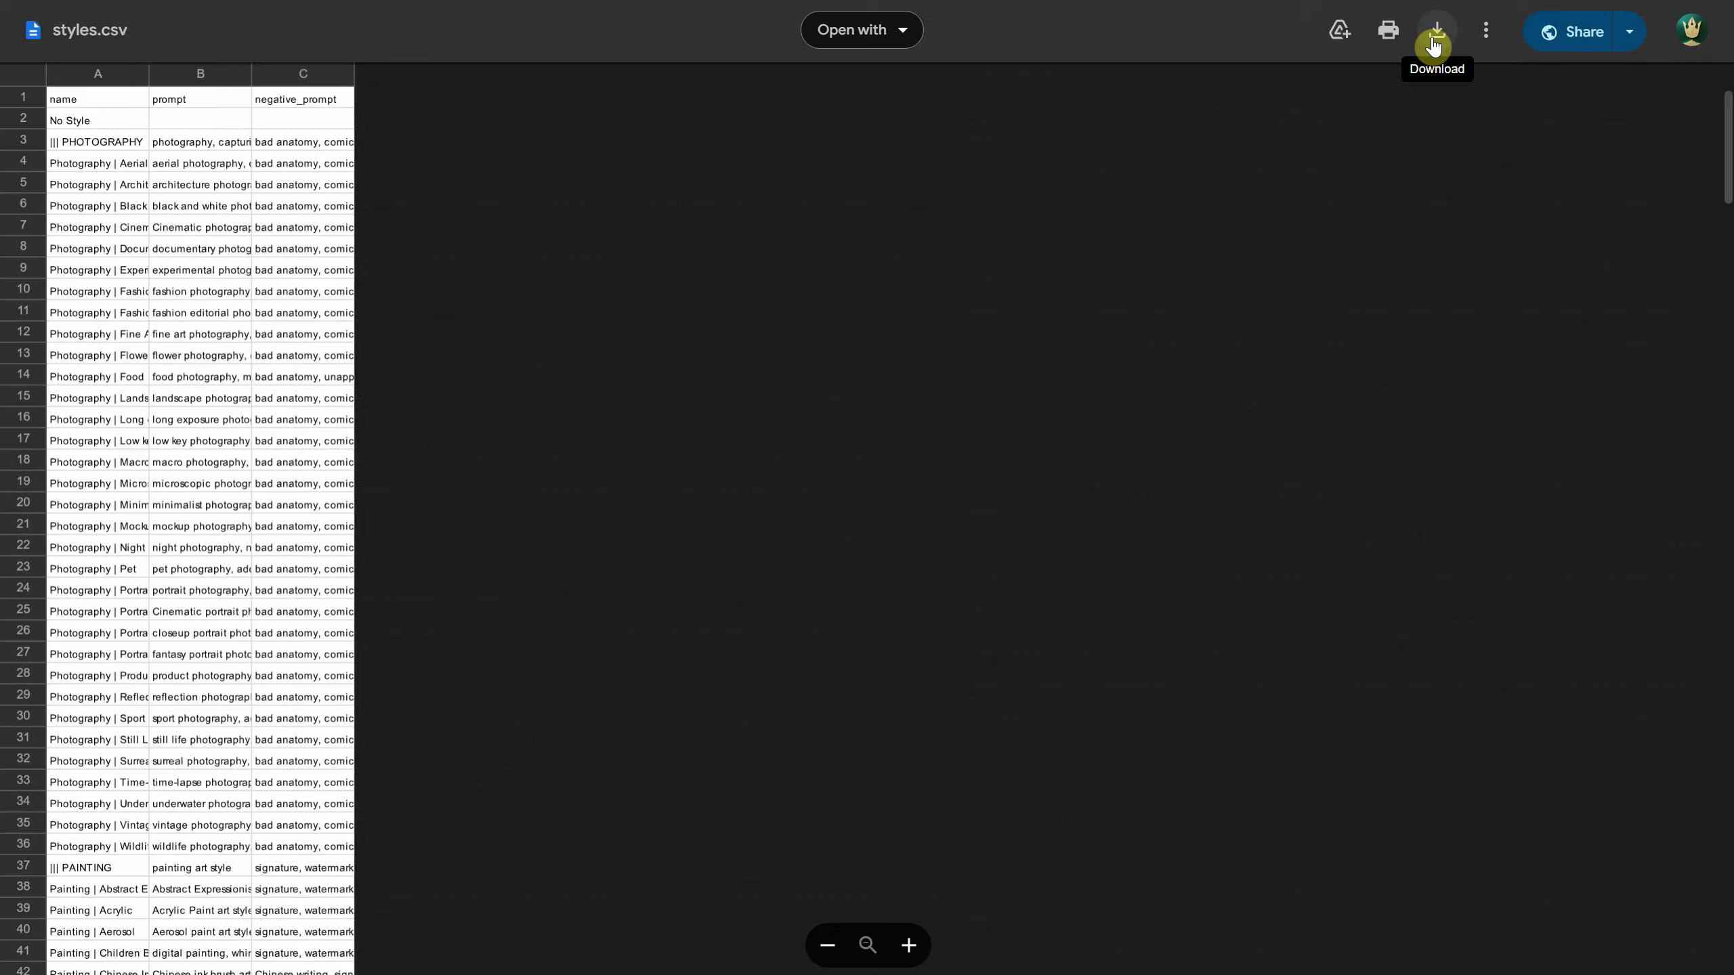
Download styles.csv and save it into the ComfyUI folder of ComfyUI_windows_portable.
click(1434, 47)
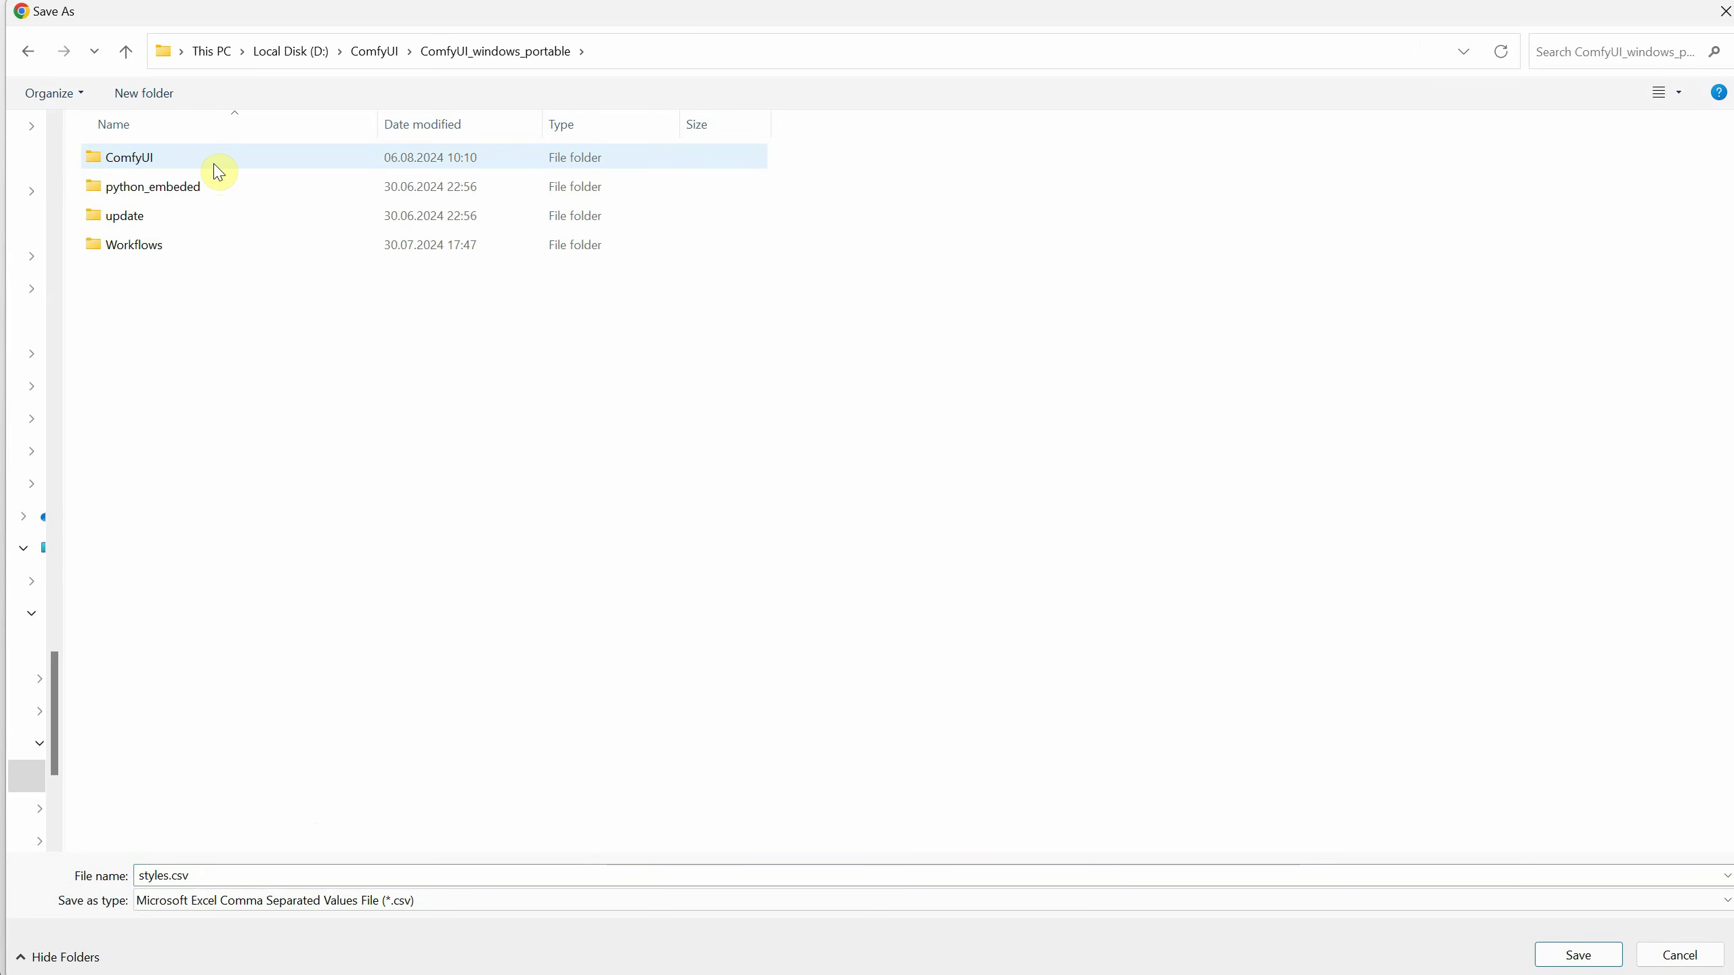
double_click(155, 159)
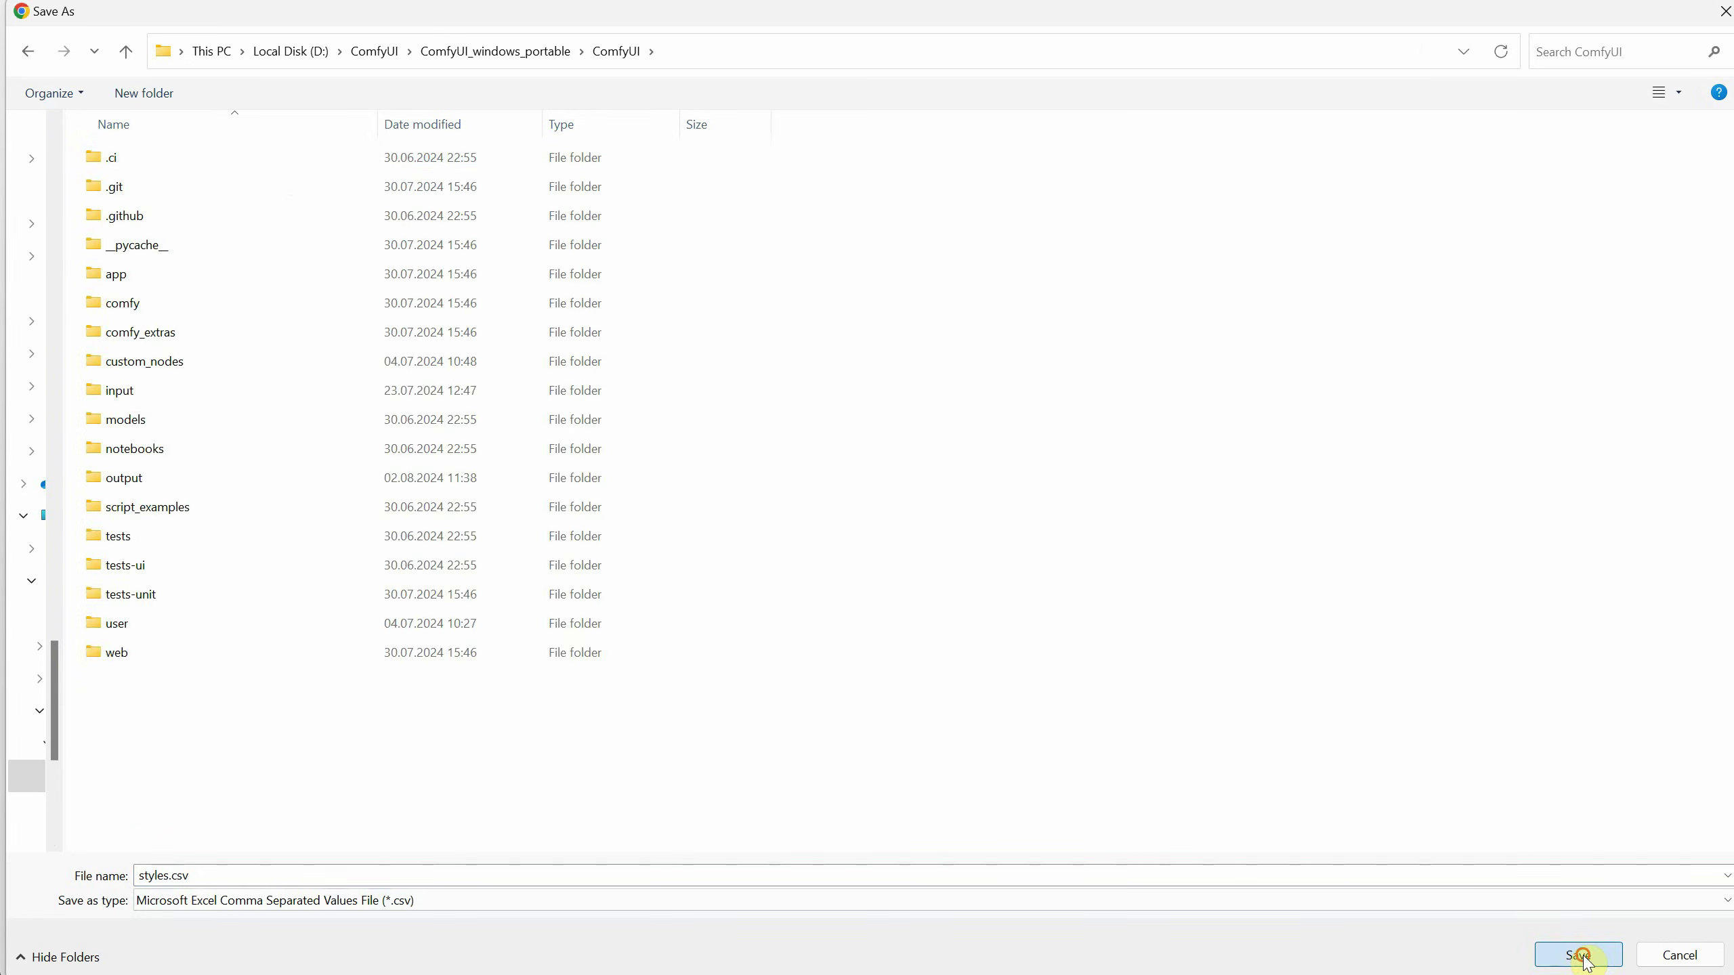
click(1577, 955)
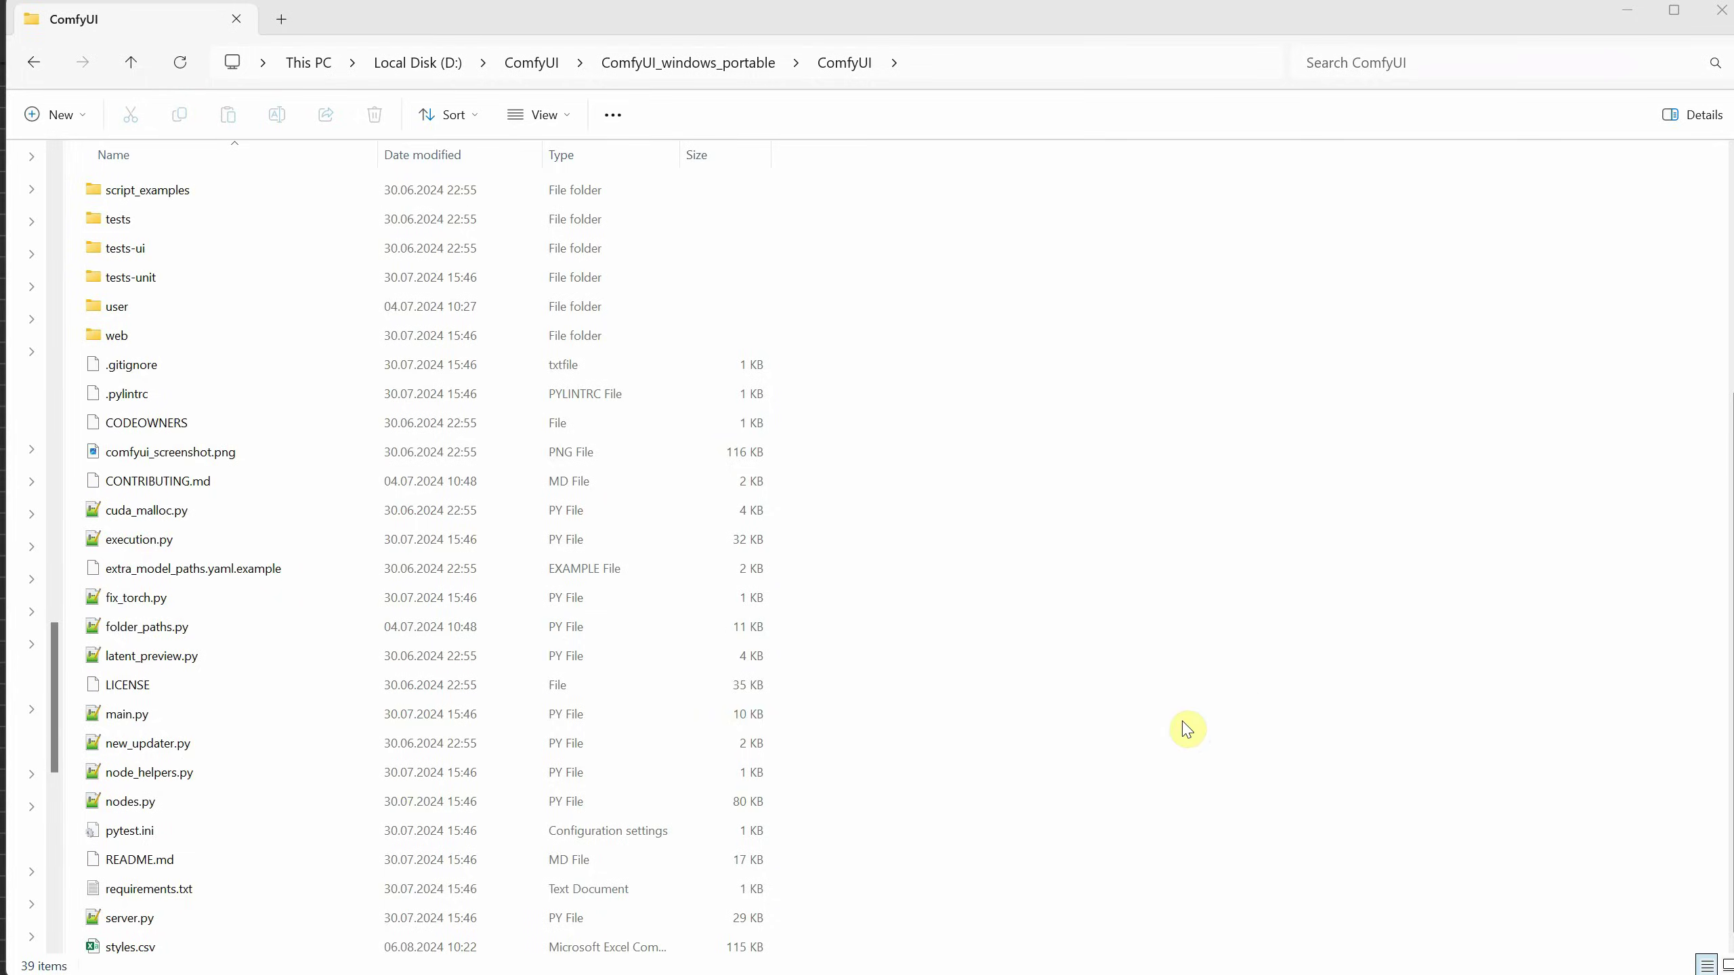
Check styles.csv beside main.py, then highlight the Ep03 Basic SDXL txt2img workflow post in Discord.
click(168, 942)
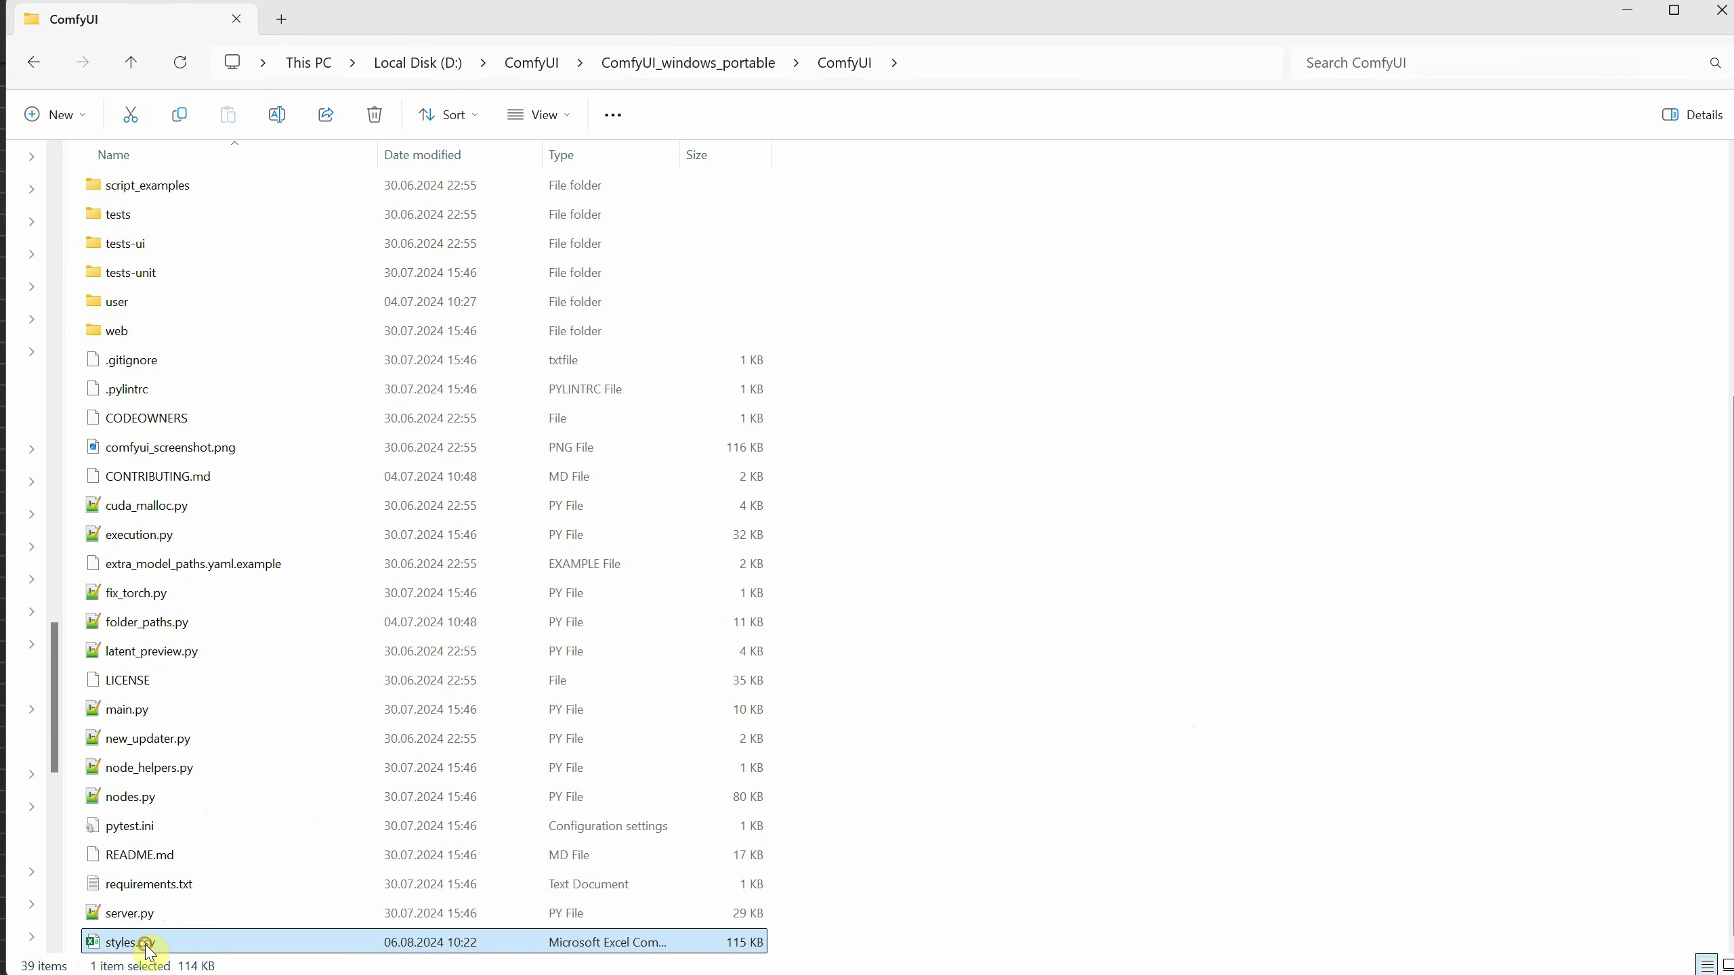
click(125, 711)
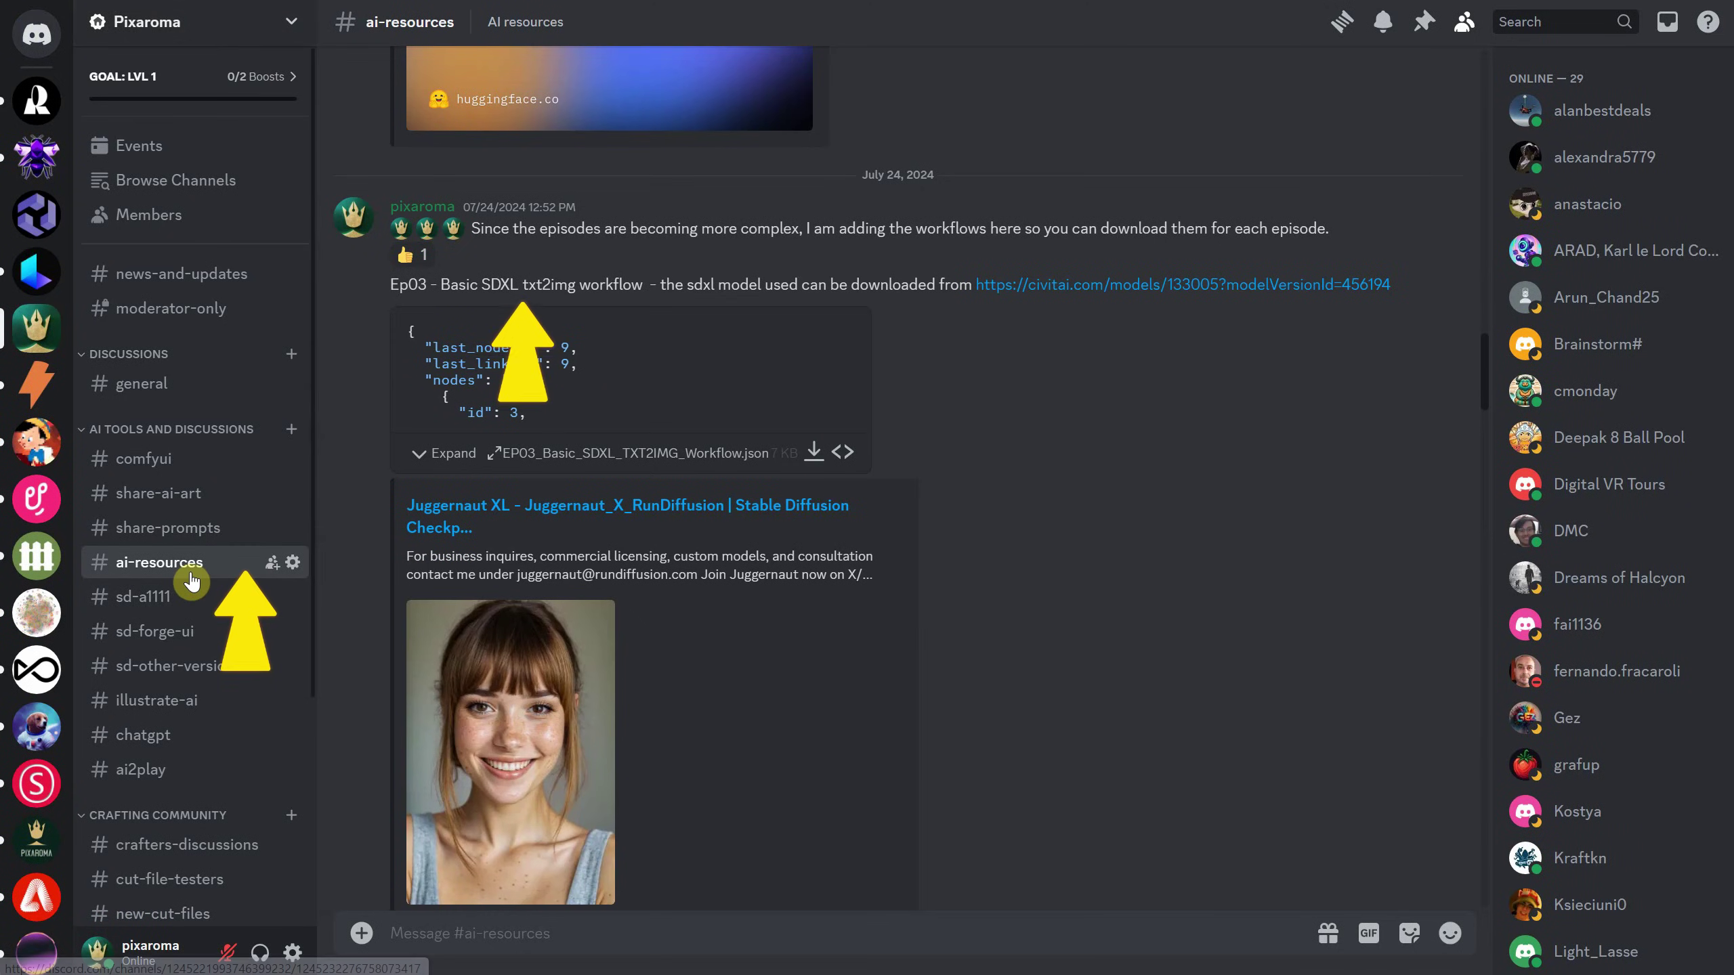
drag(386, 284, 677, 280)
Queue the basic SDXL workflow to generate the sci-fi warrior robot image.
click(724, 347)
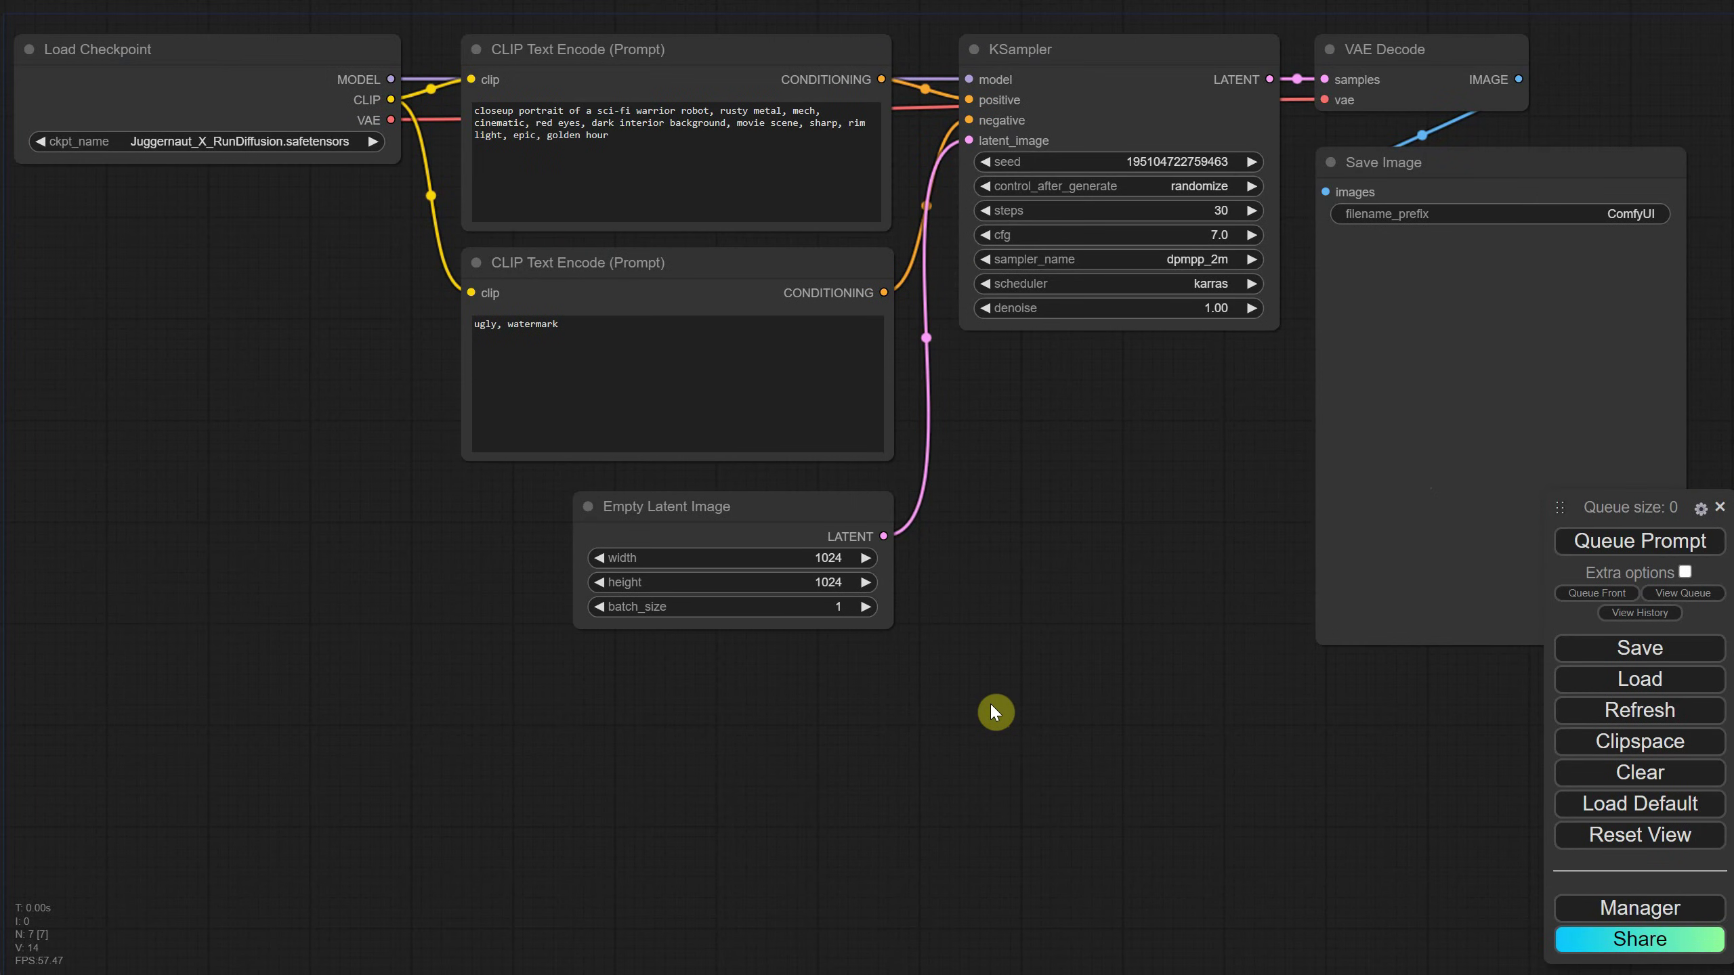
key(ctrl+Return)
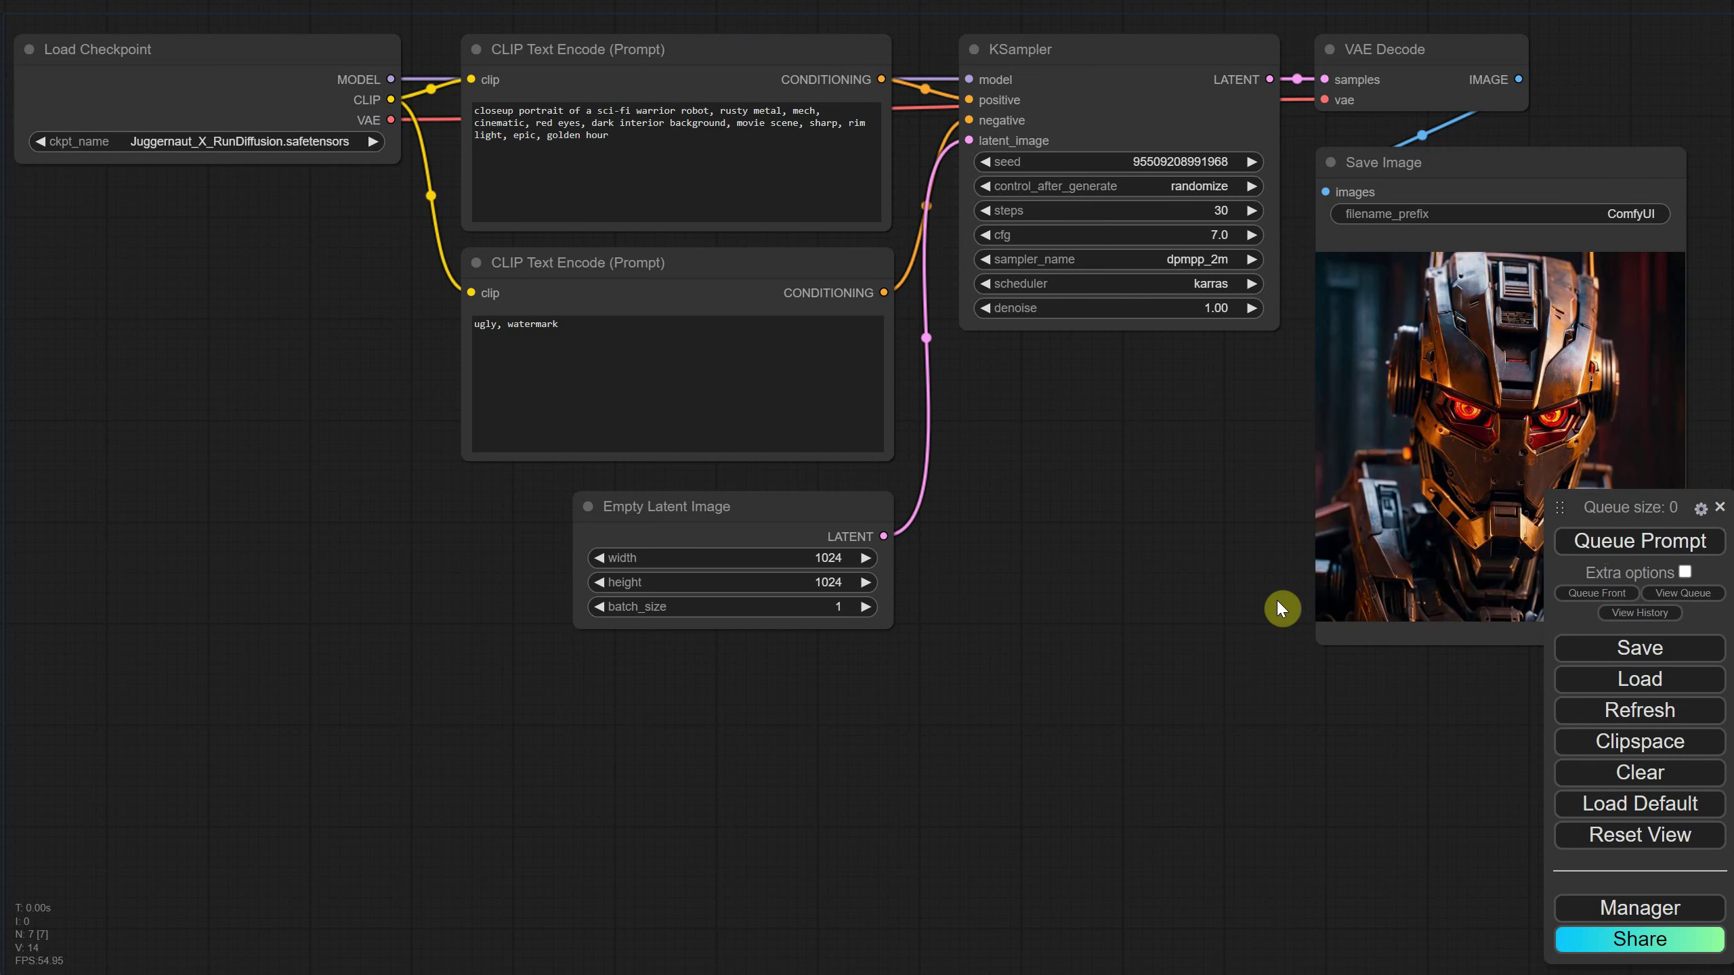
drag(1027, 473, 821, 453)
Move Empty Latent Image and the negative prompt lower, and shift KSampler, VAE Decode and Save Image right.
scroll(1075, 523, down, 2)
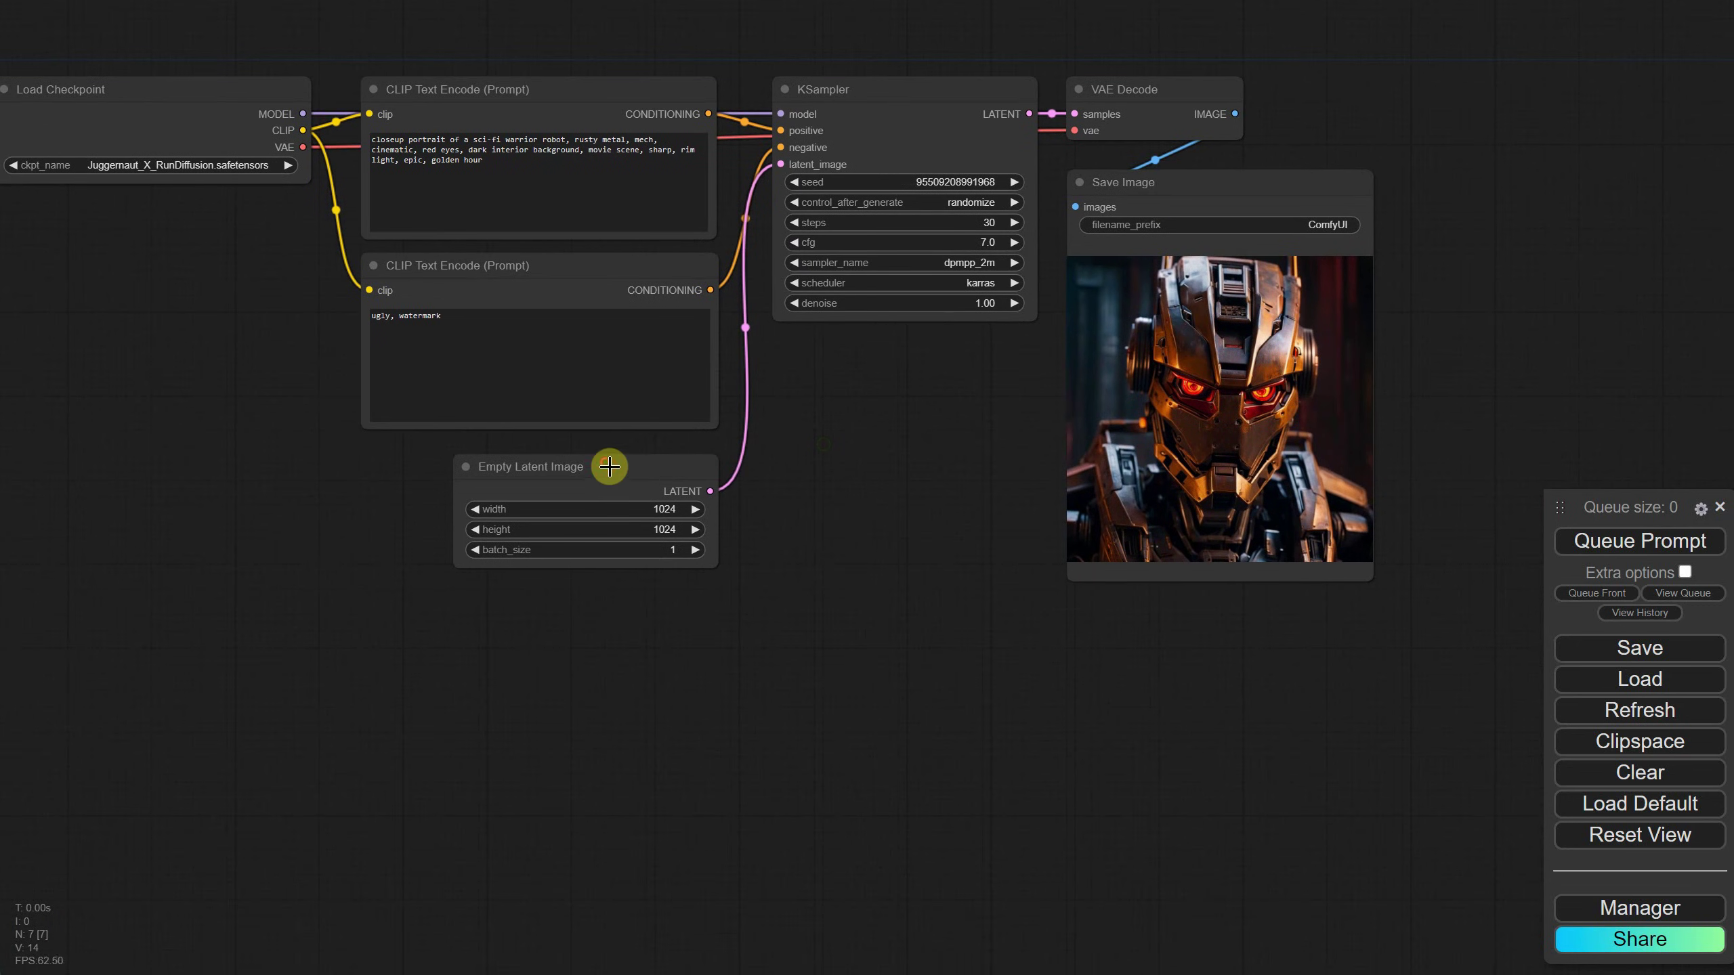
drag(609, 467, 912, 667)
drag(543, 272, 536, 480)
drag(934, 28, 906, 108)
click(1051, 102)
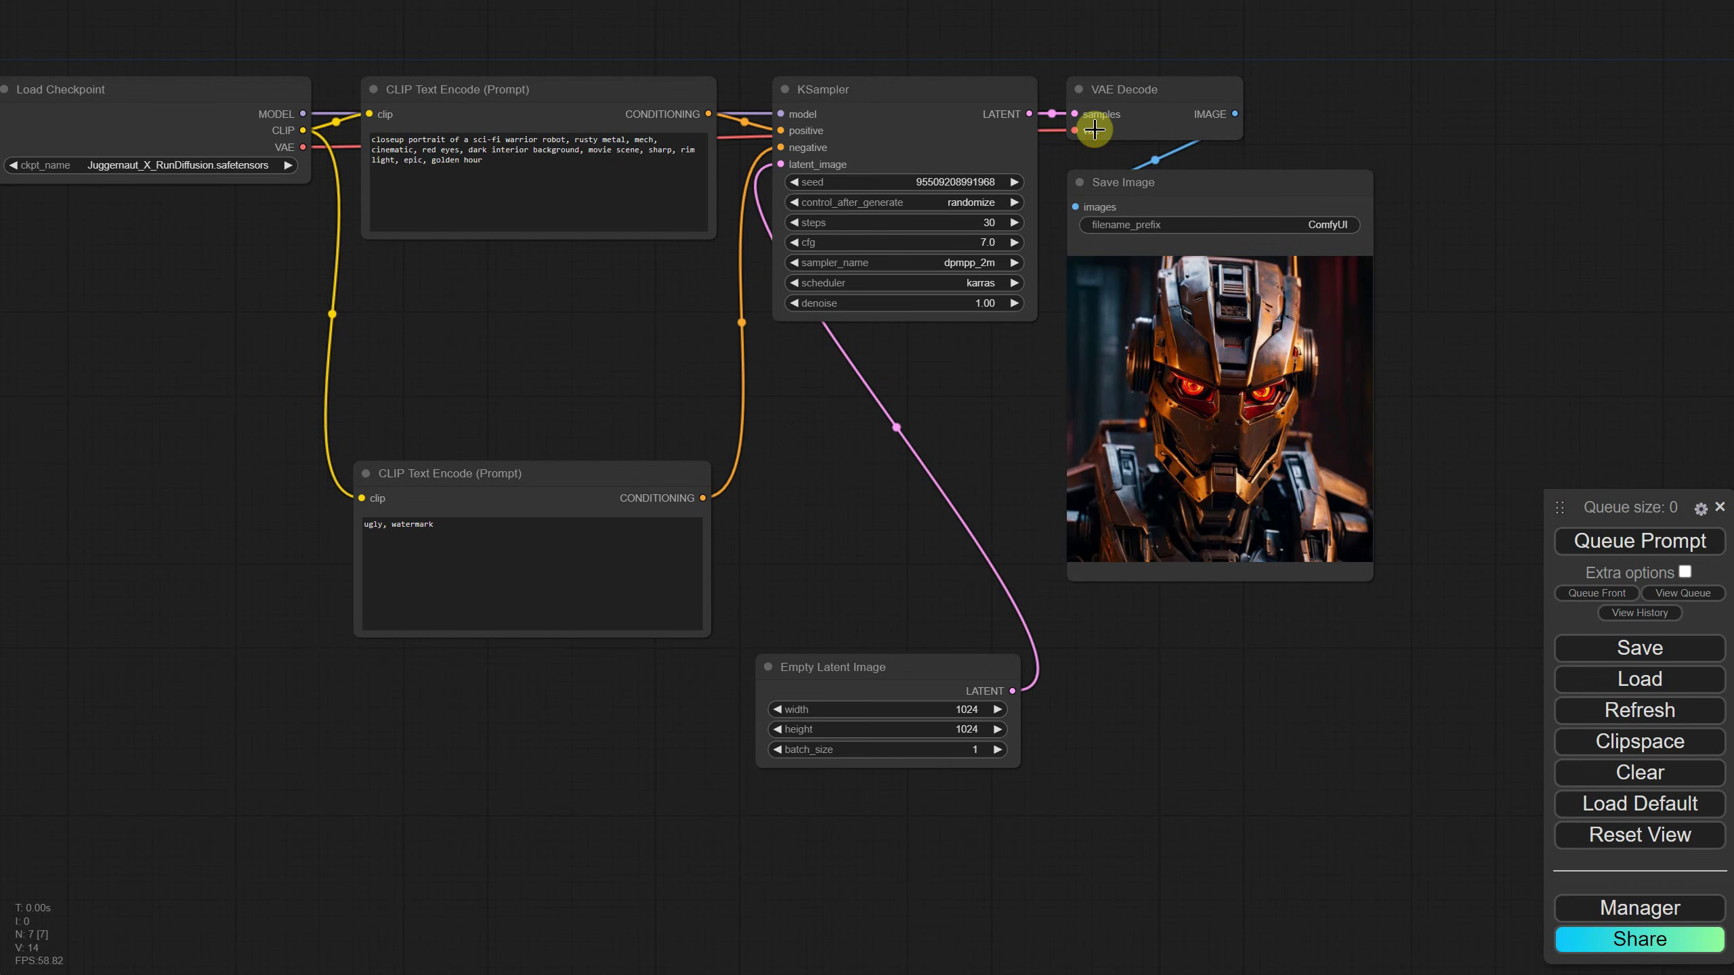
drag(886, 13, 1374, 554)
drag(908, 92, 1183, 94)
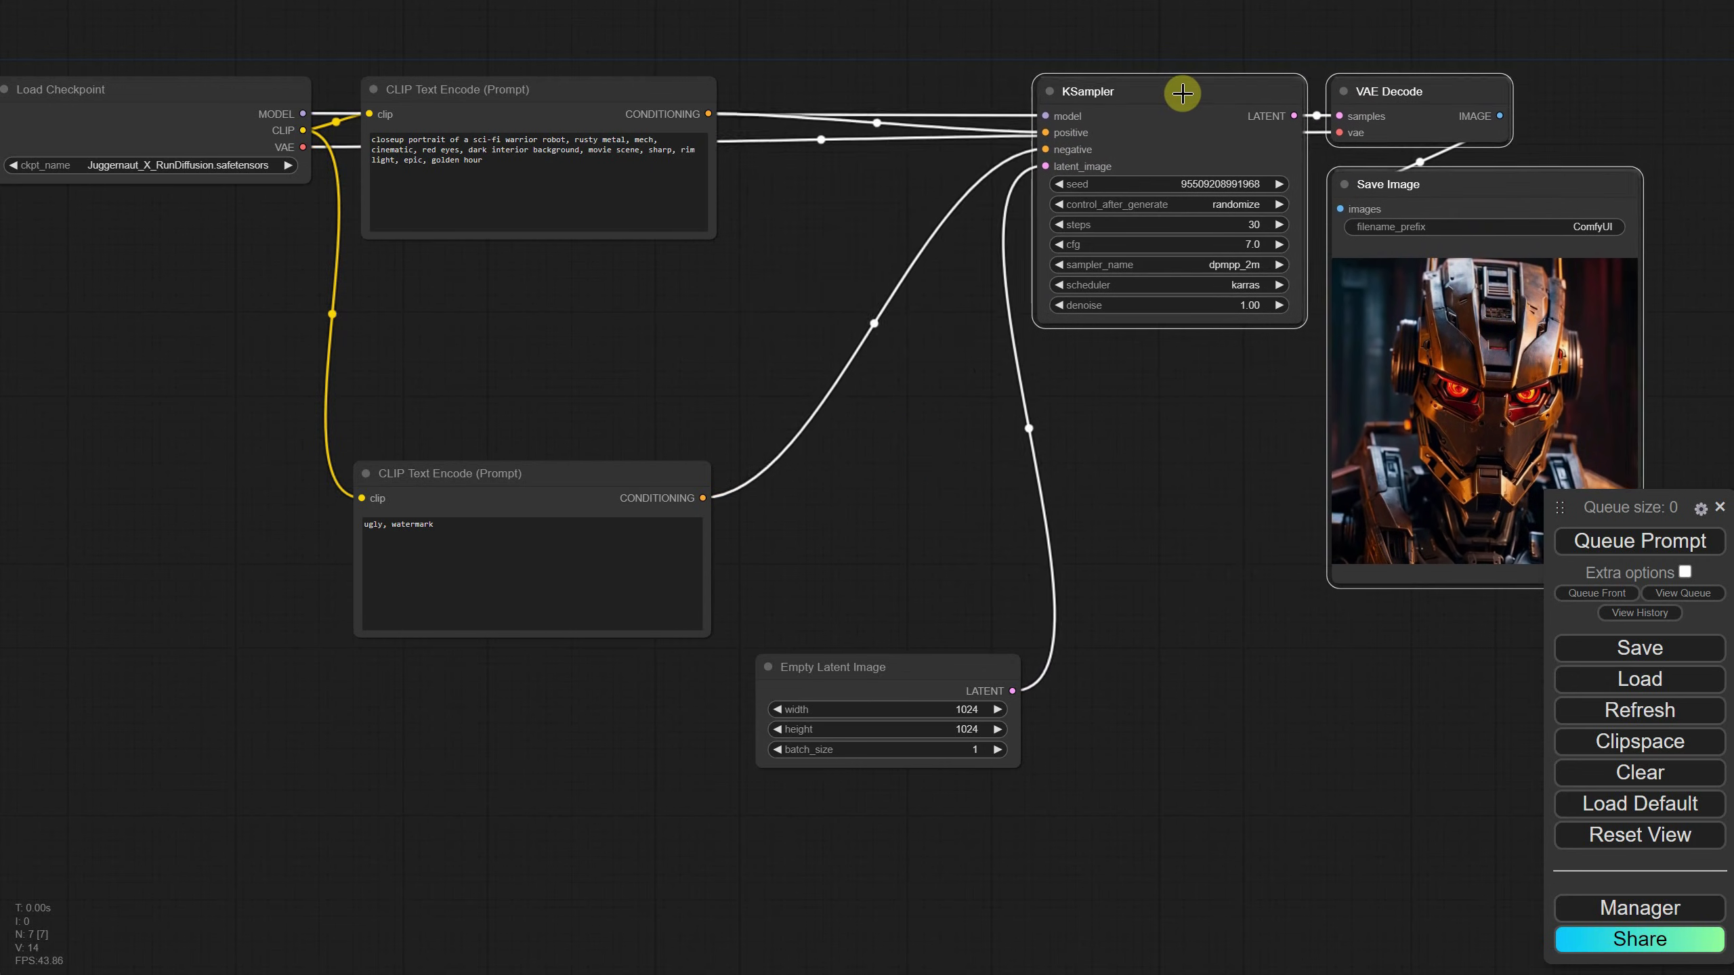
scroll(774, 201, up, 2)
drag(775, 201, 959, 259)
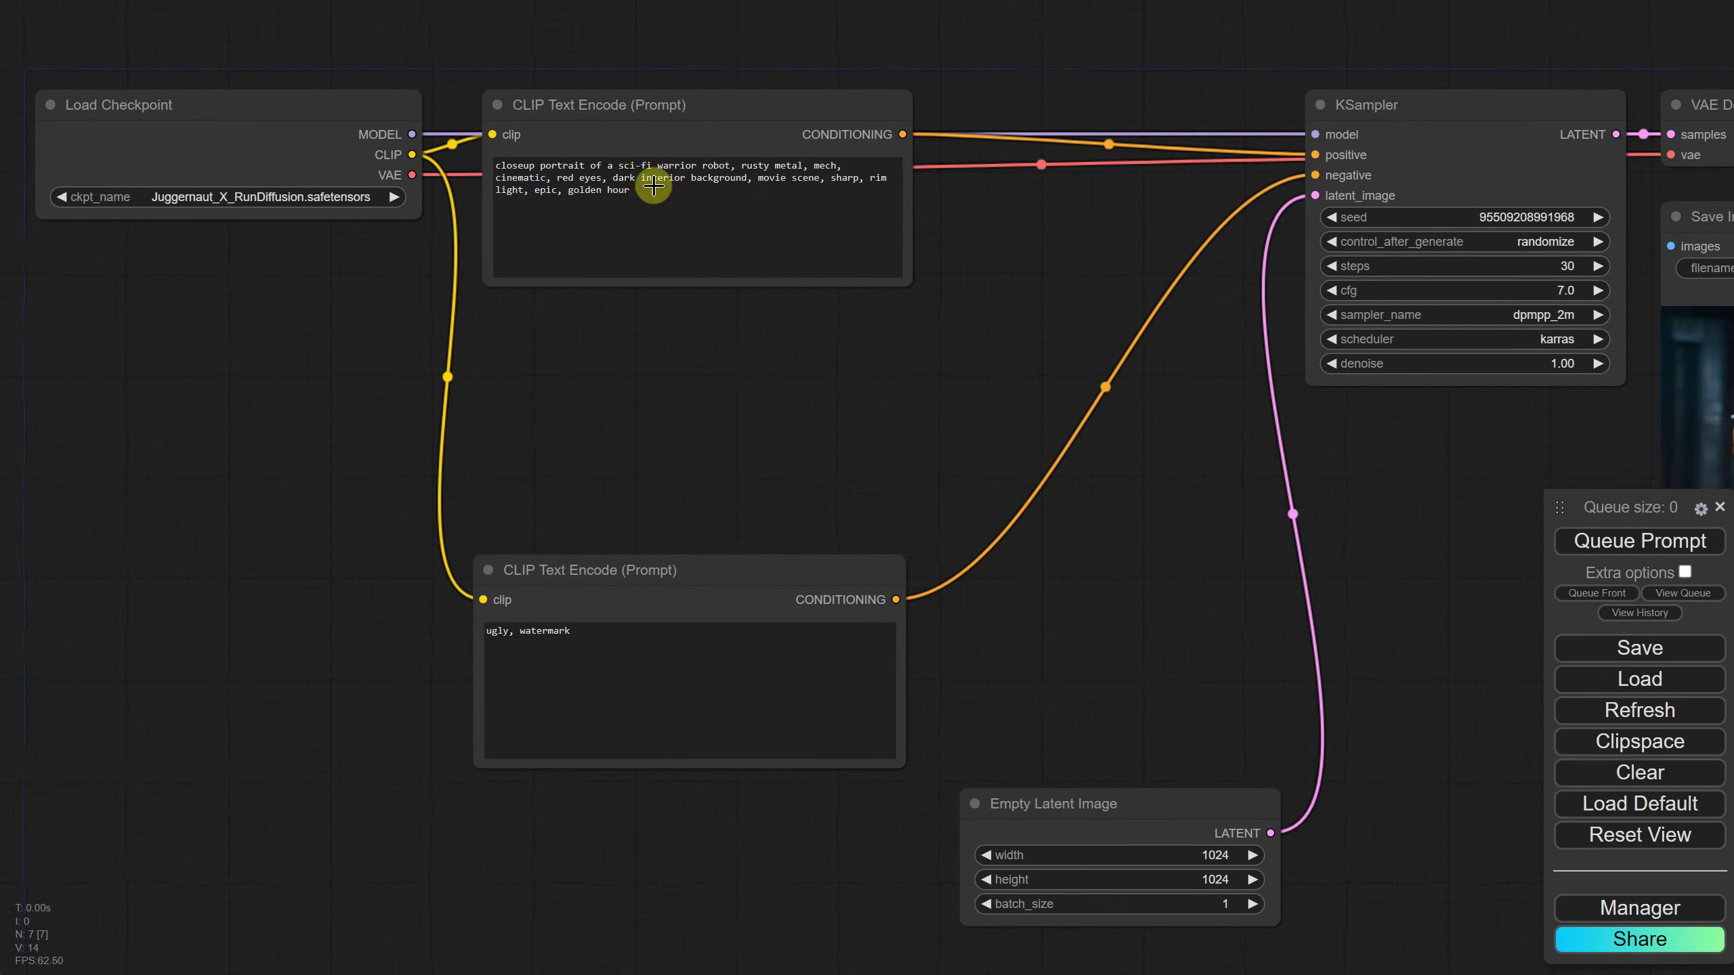
Duplicate the positive CLIP Text Encode node and place the copy below the original.
click(641, 112)
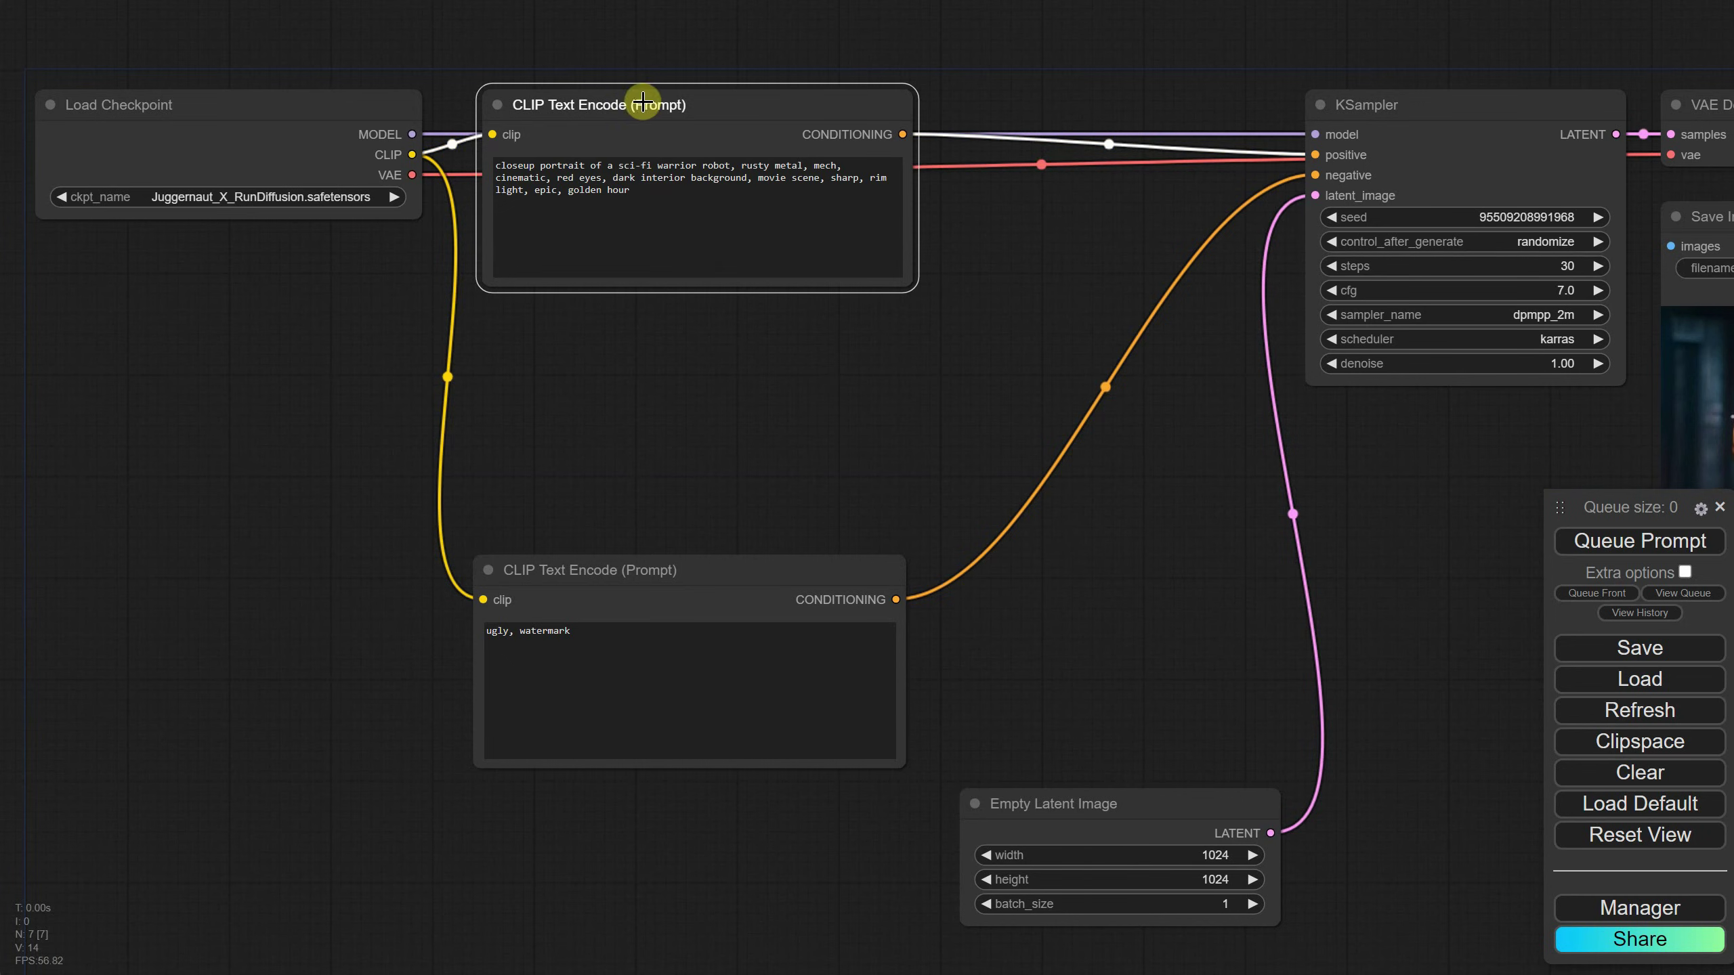
key(ctrl+c)
key(ctrl+v)
drag(868, 124, 656, 309)
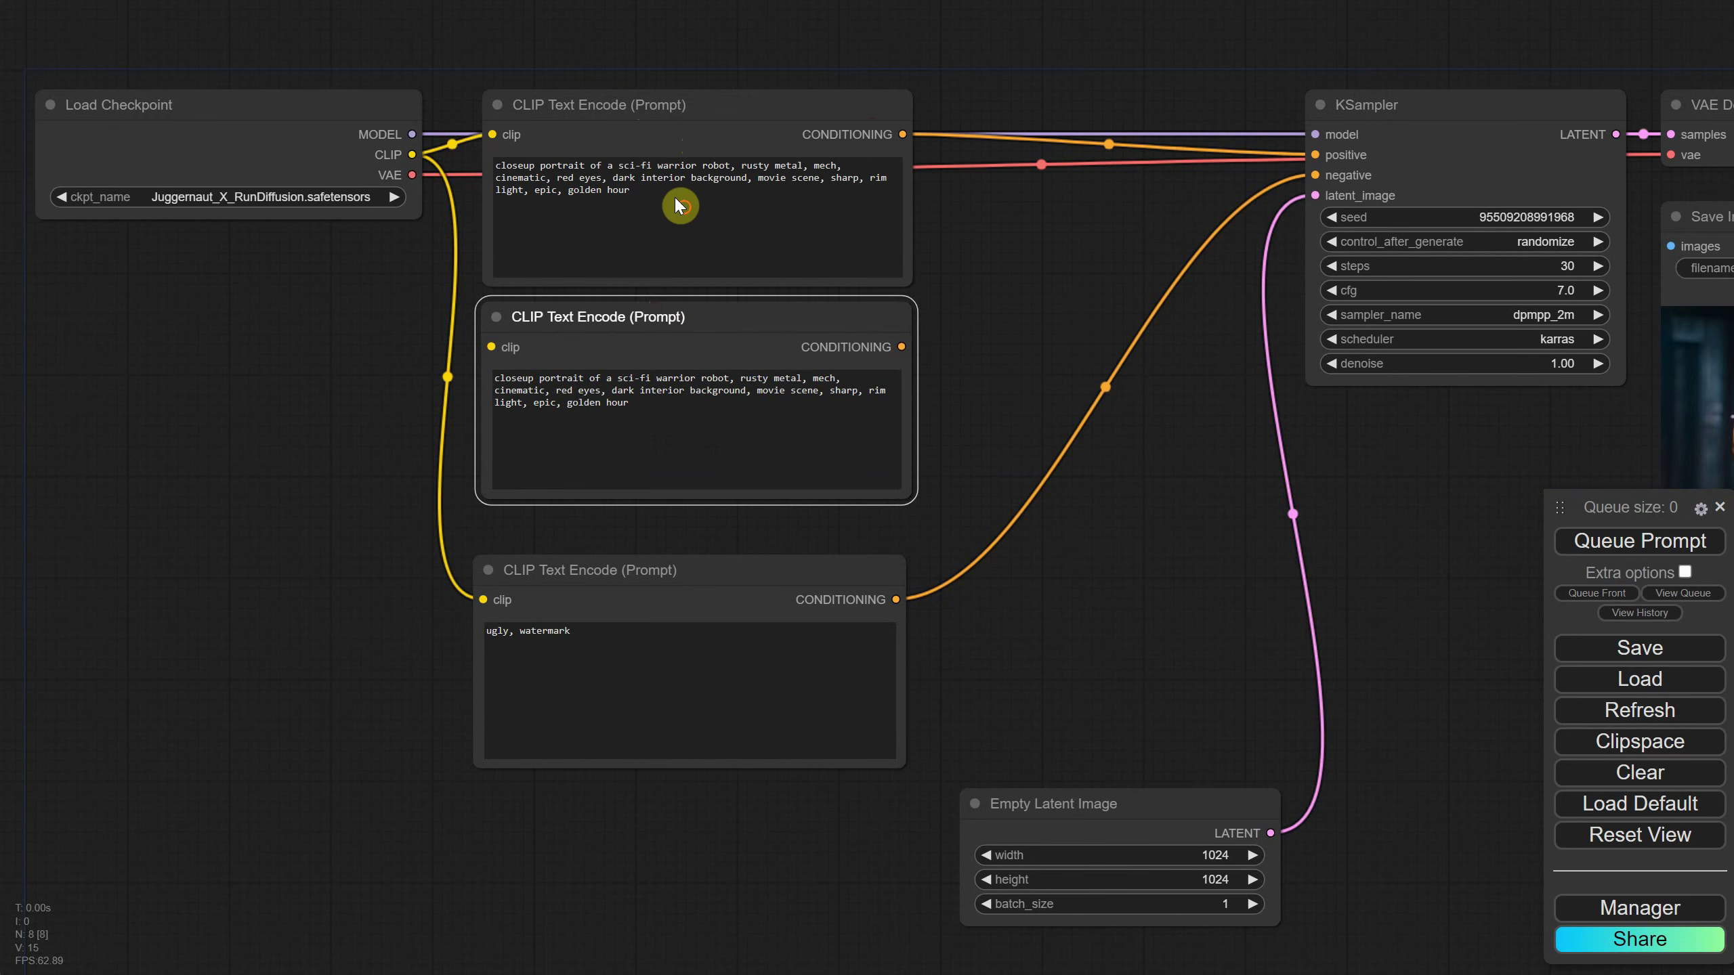
Keep 'closeup portrait of a sci-fi warrior robot' in the top prompt and only style words in the copy.
drag(739, 166, 784, 222)
key(BackSpace)
drag(764, 483, 451, 378)
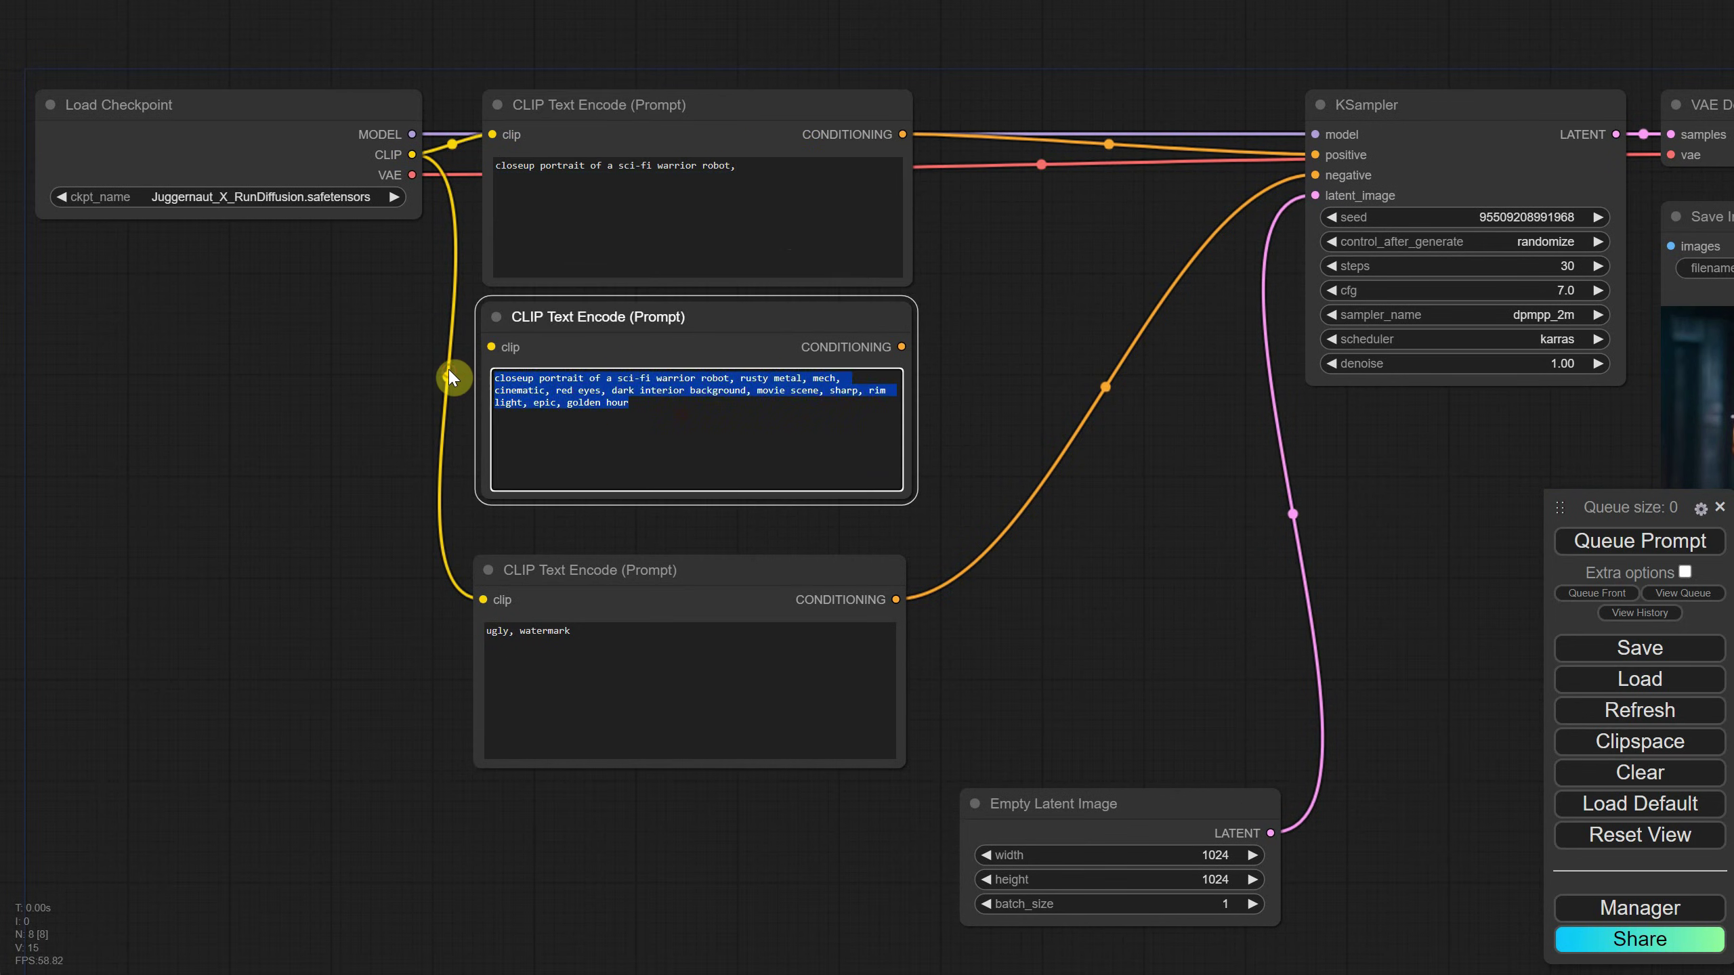
click(496, 378)
key(ctrl+Delete)
key(ctrl+Delete)
key(ctrl+Delete)
key(ctrl+Delete)
key(ctrl+Delete)
key(ctrl+Delete)
key(ctrl+Delete)
key(ctrl+Delete)
key(ctrl+Delete)
key(ctrl+Delete)
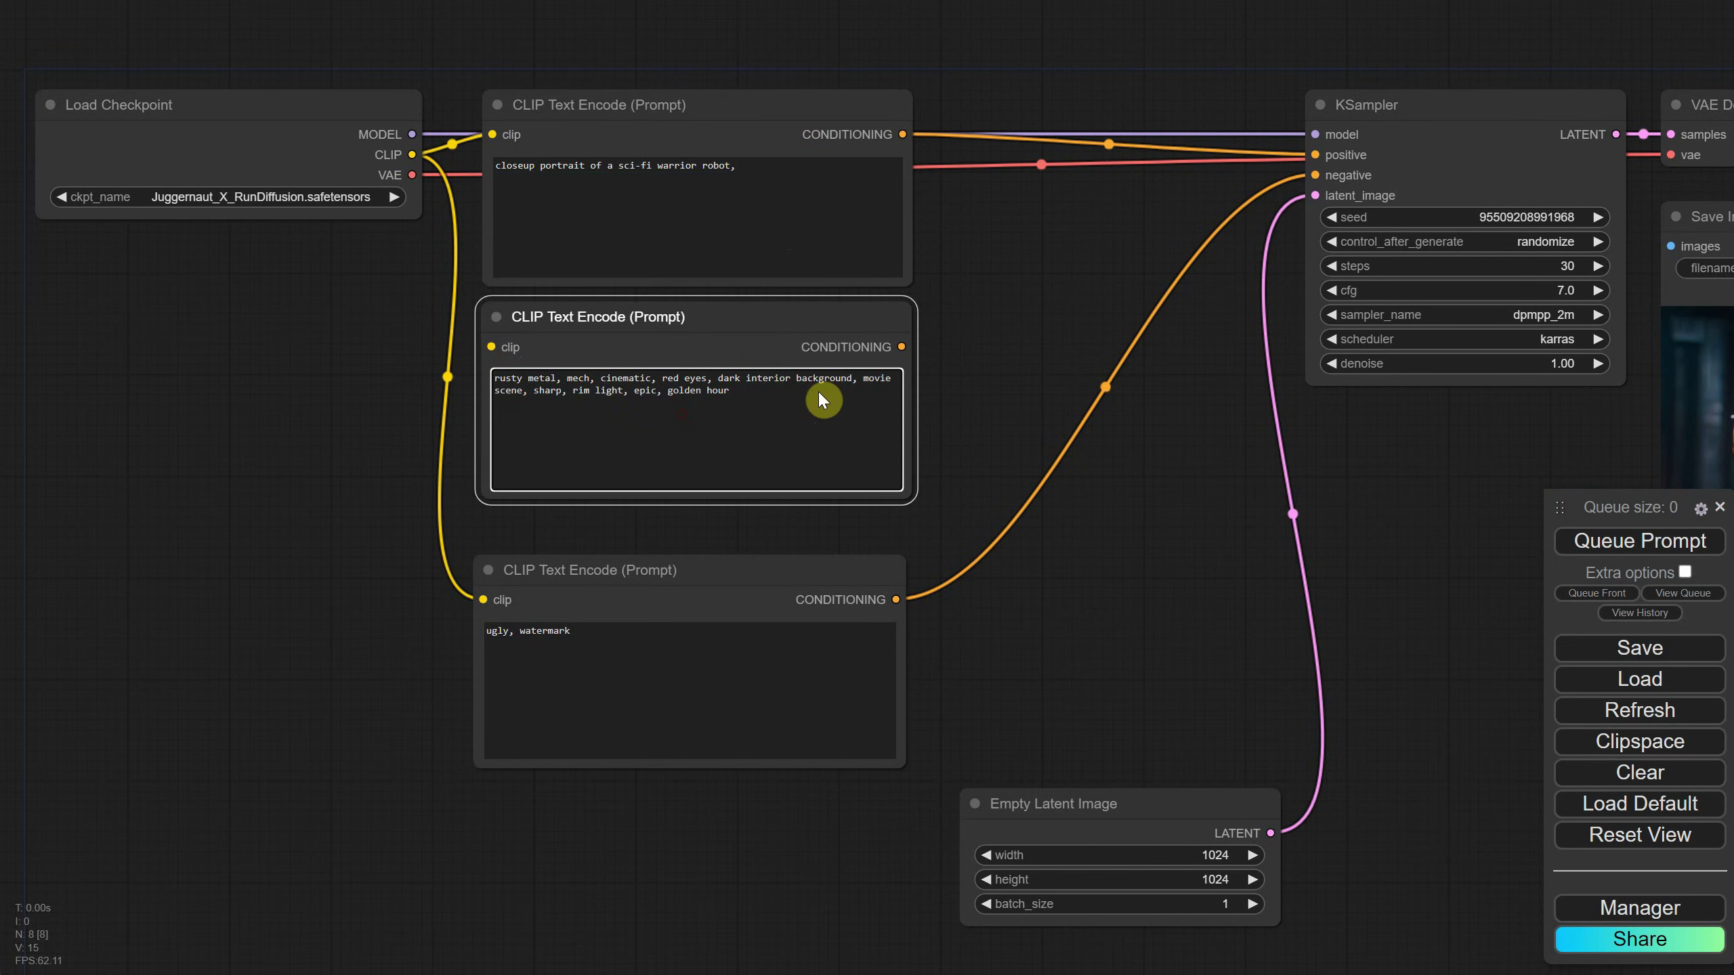
click(735, 167)
key(BackSpace)
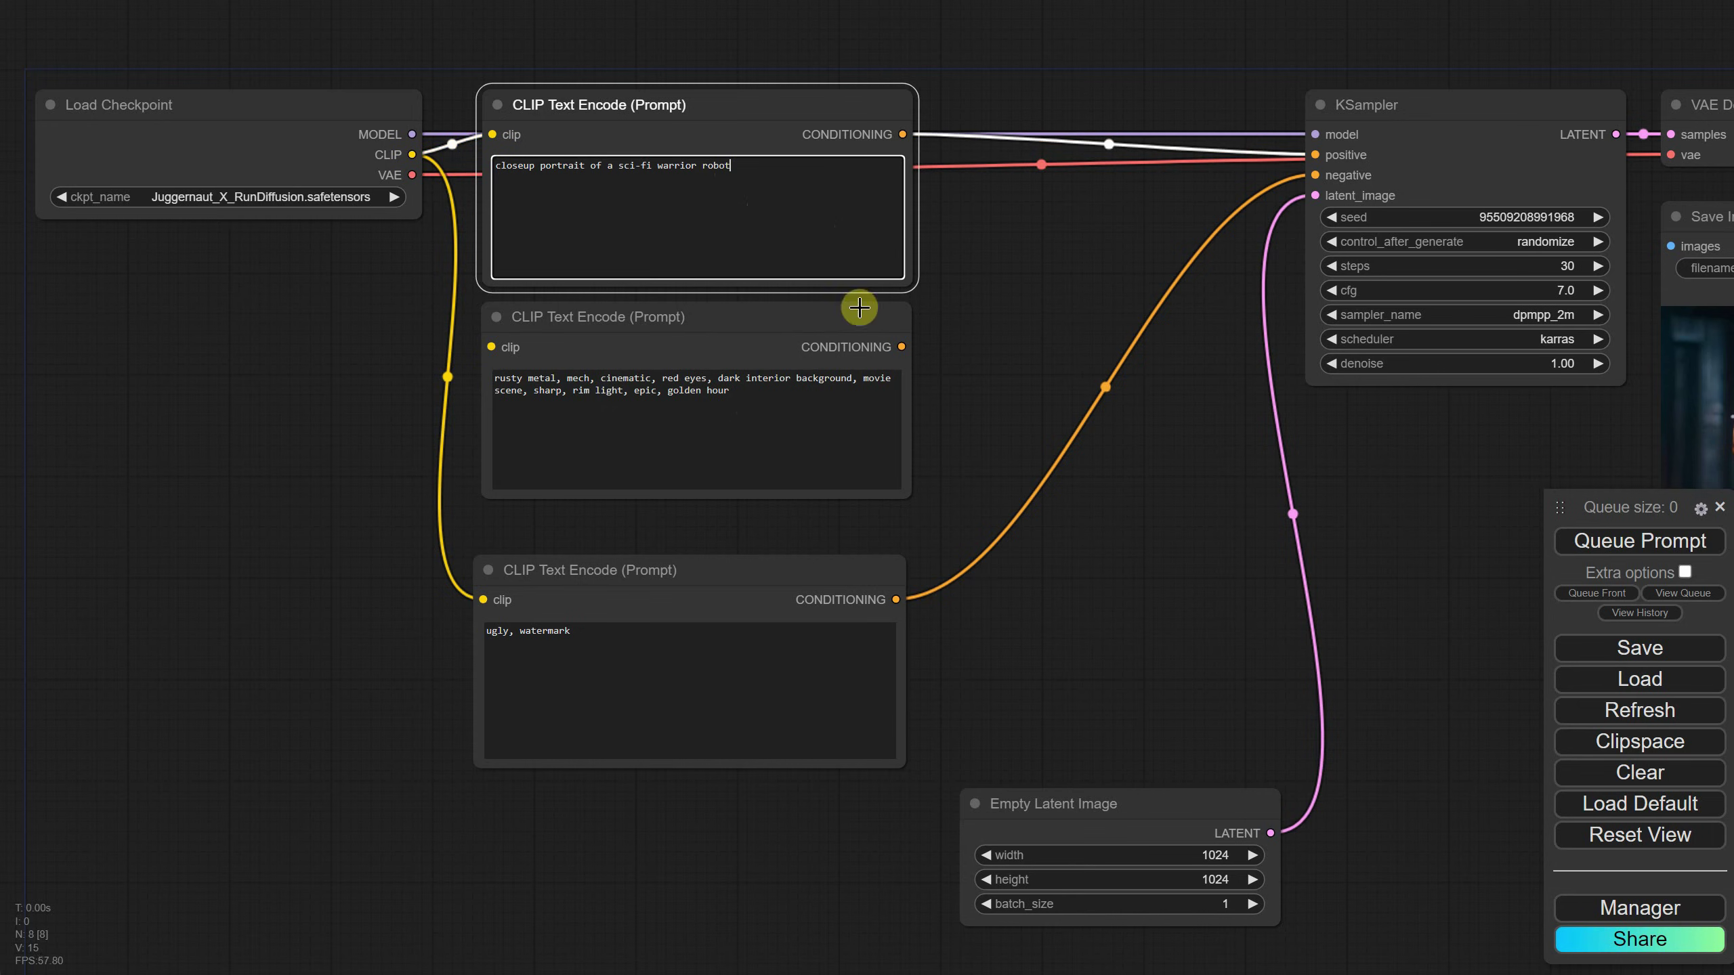
drag(901, 347, 1317, 156)
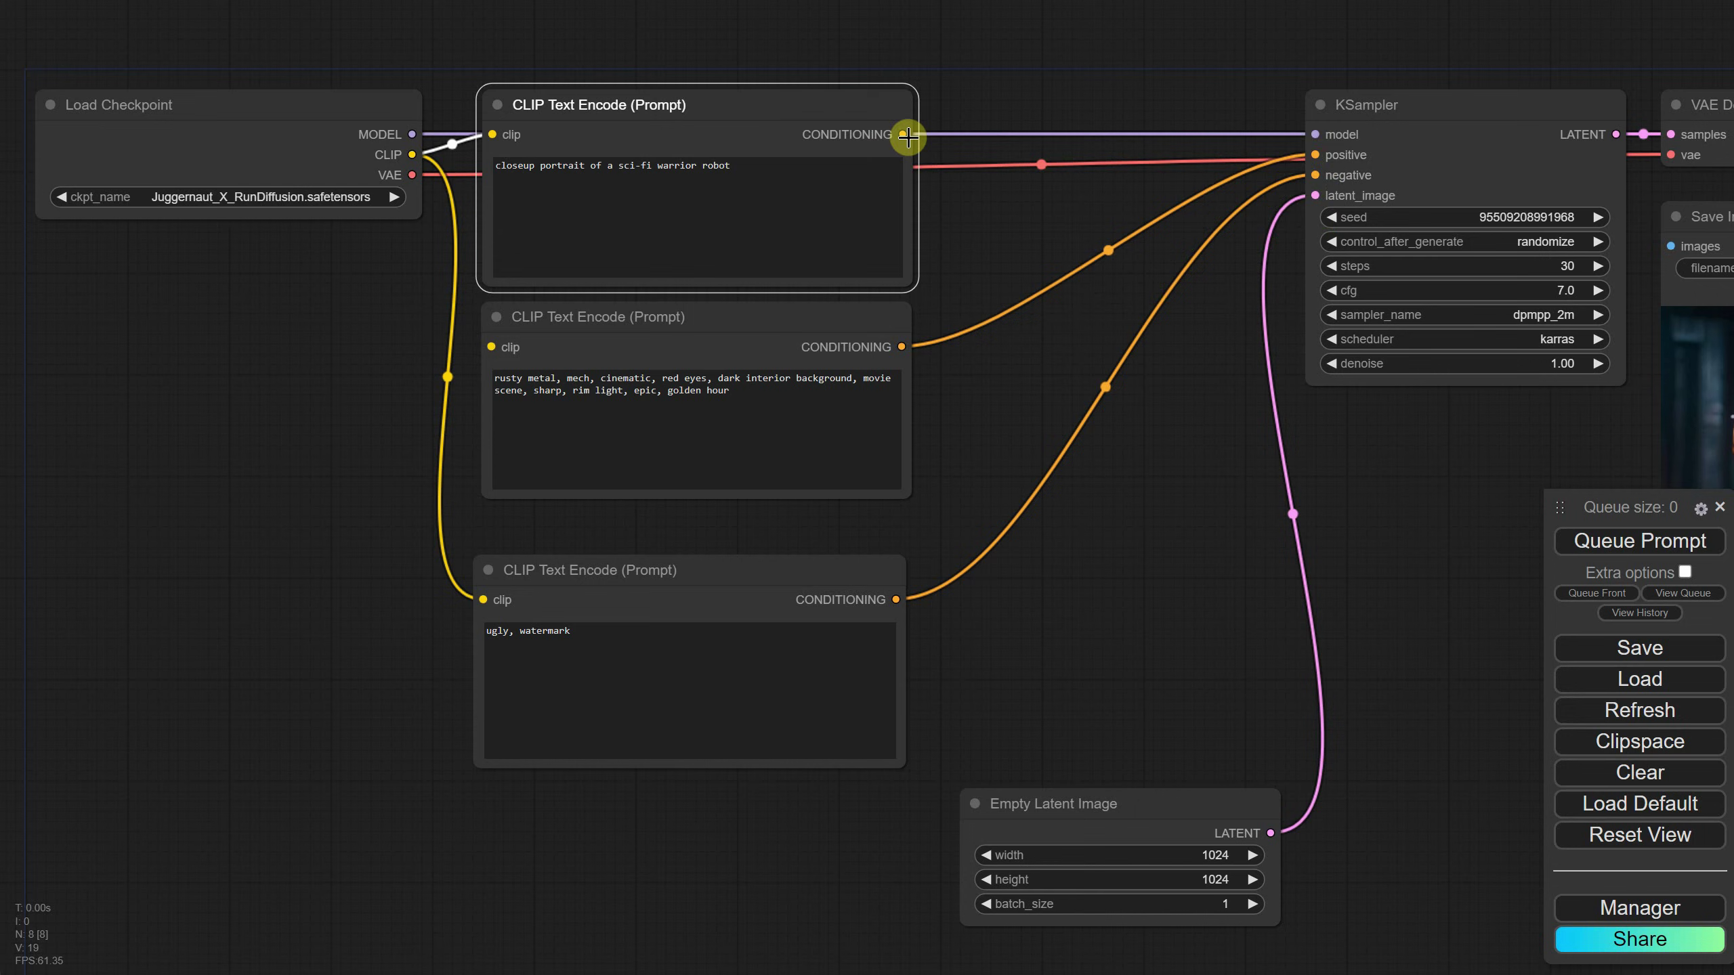
drag(902, 134, 1312, 162)
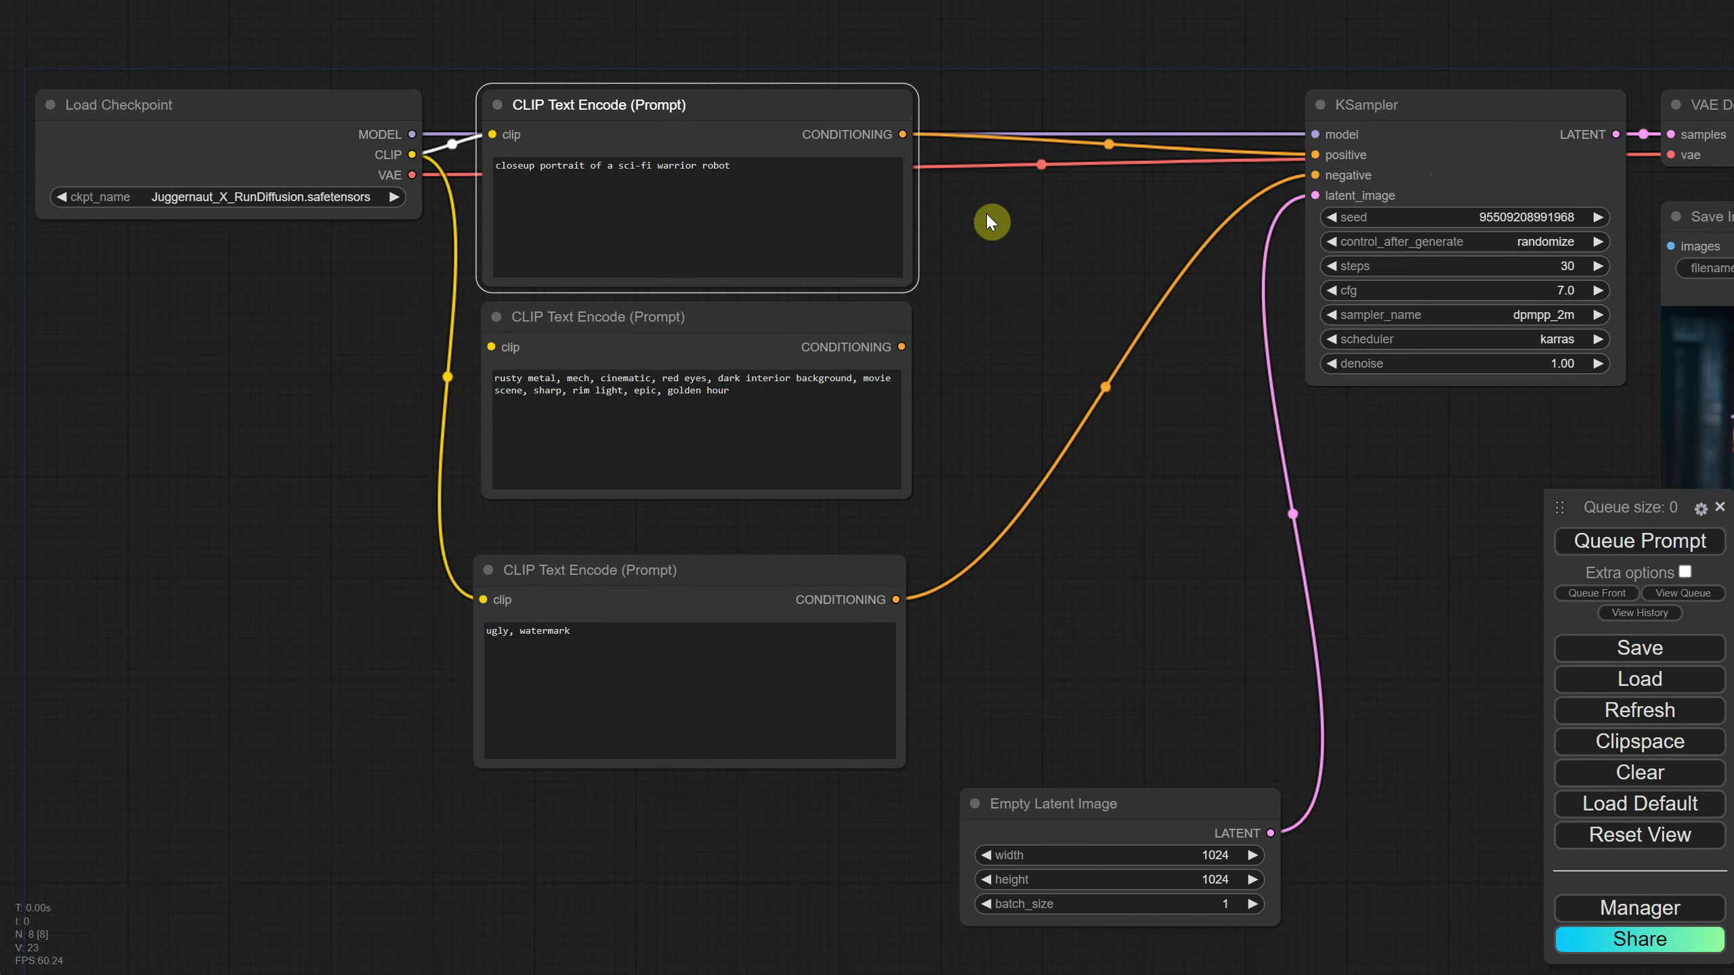
Add a Conditioning (Concat) node by searching 'conc' and place it beside the prompts.
double_click(995, 294)
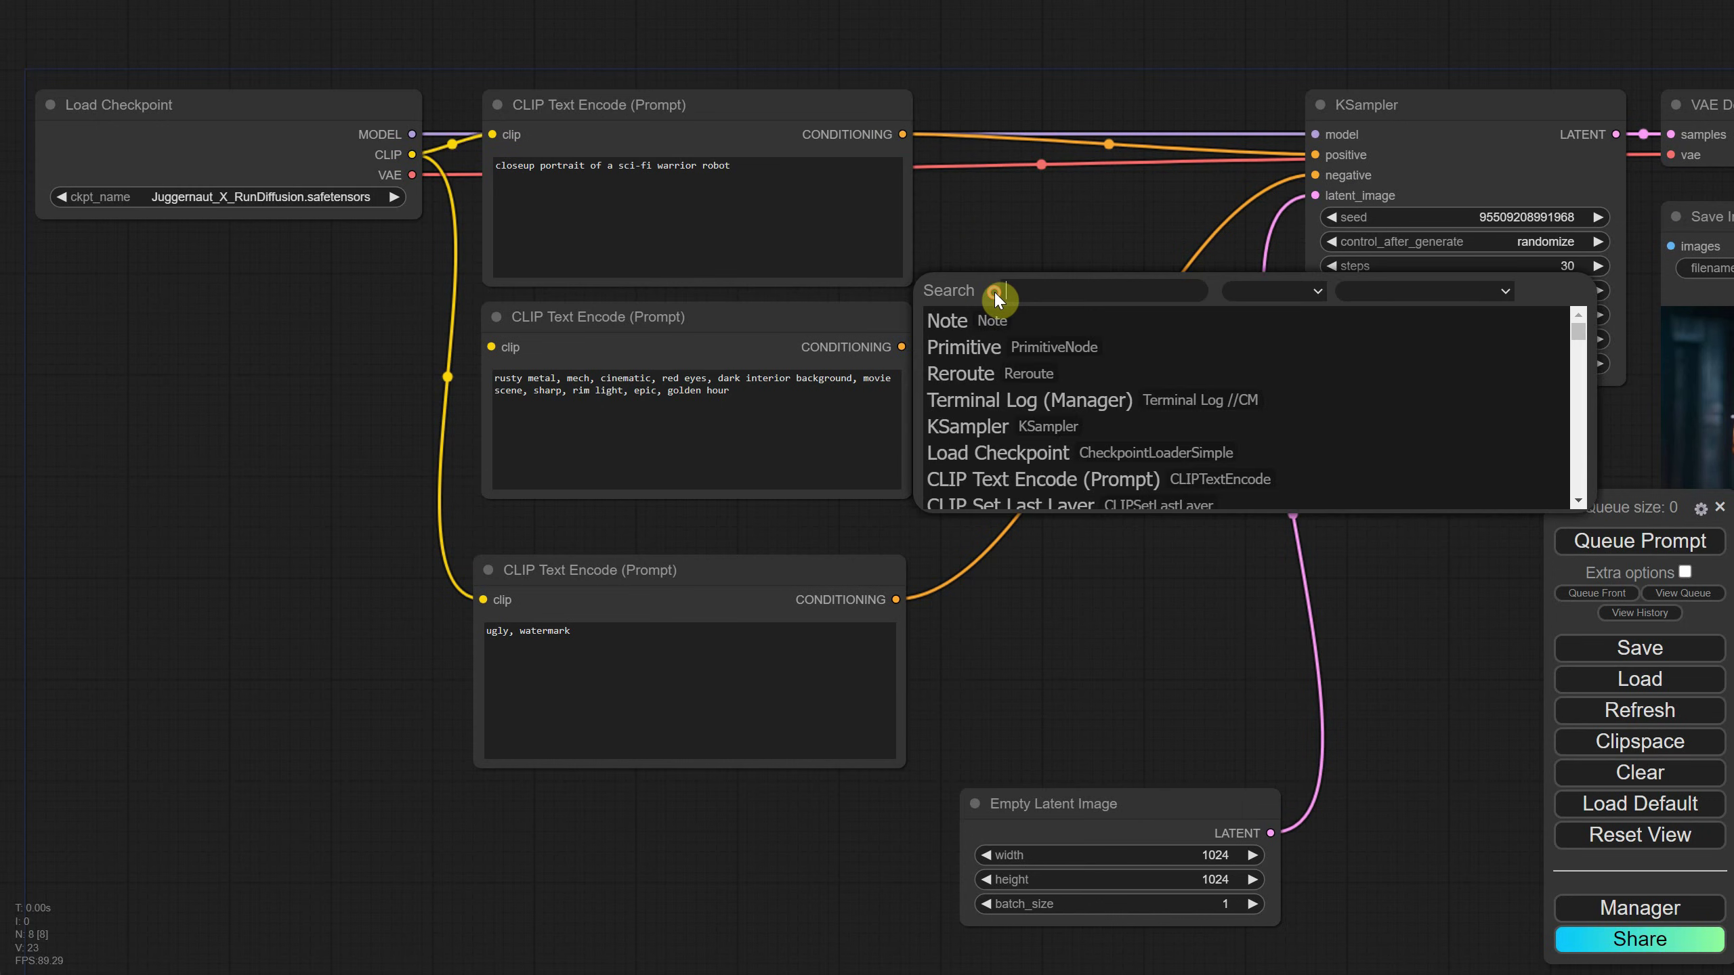
text(conc)
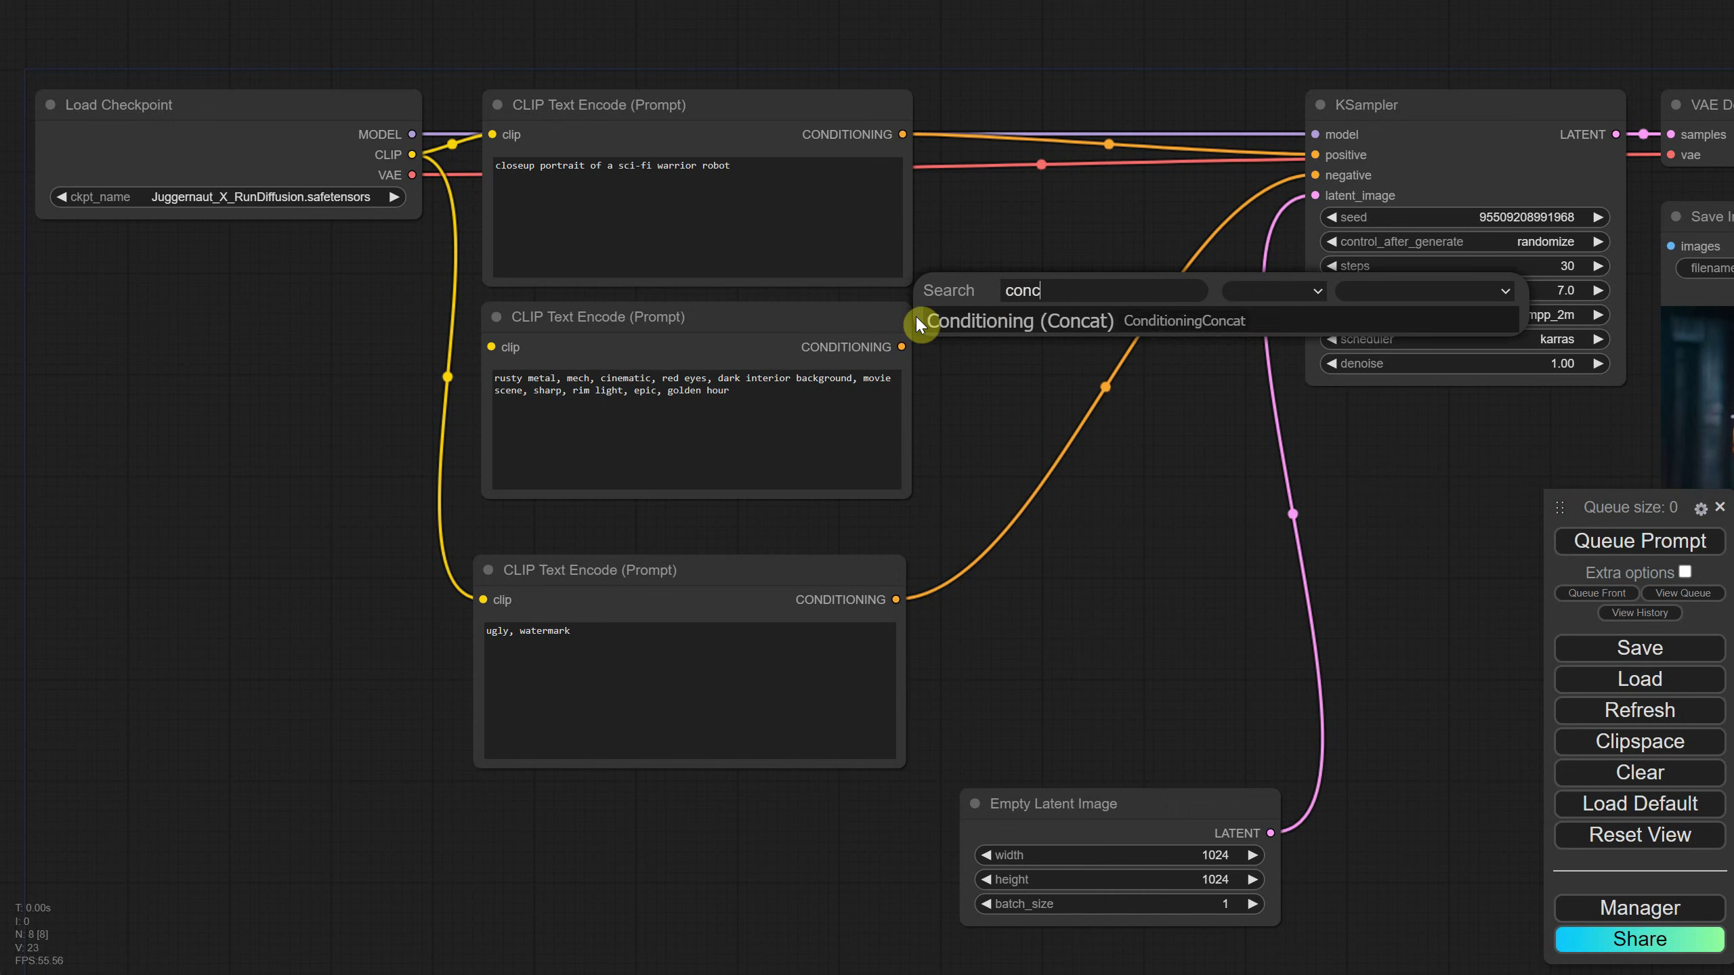
click(1051, 327)
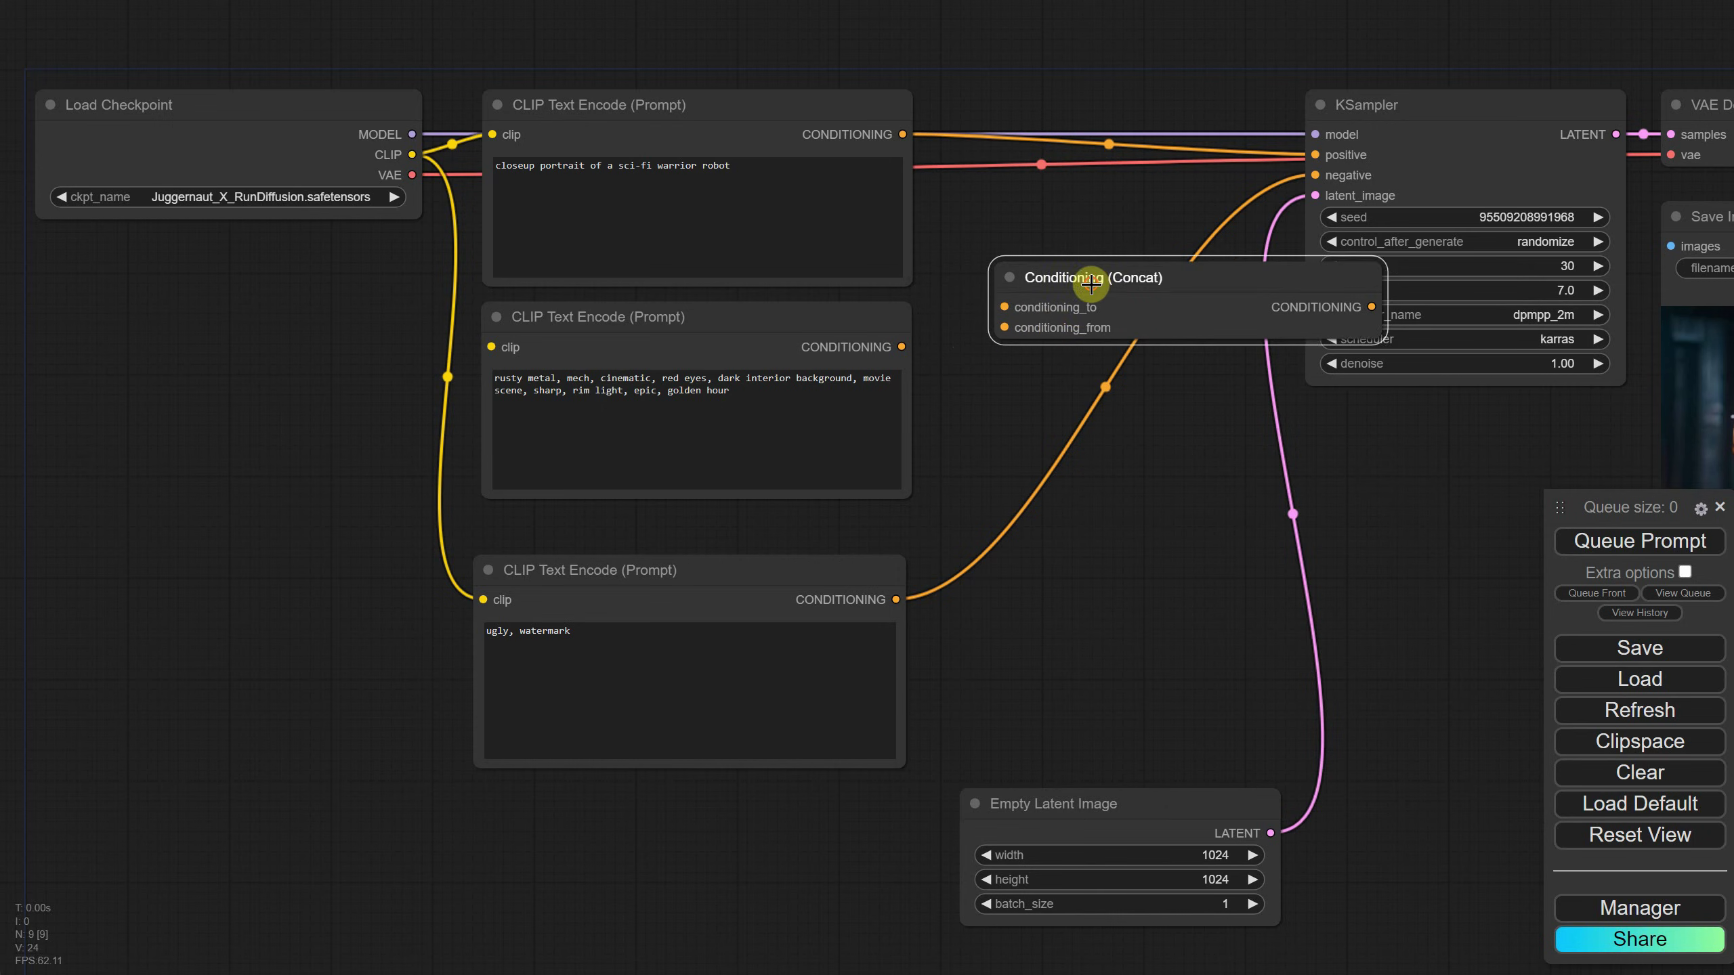
drag(1092, 282, 1043, 269)
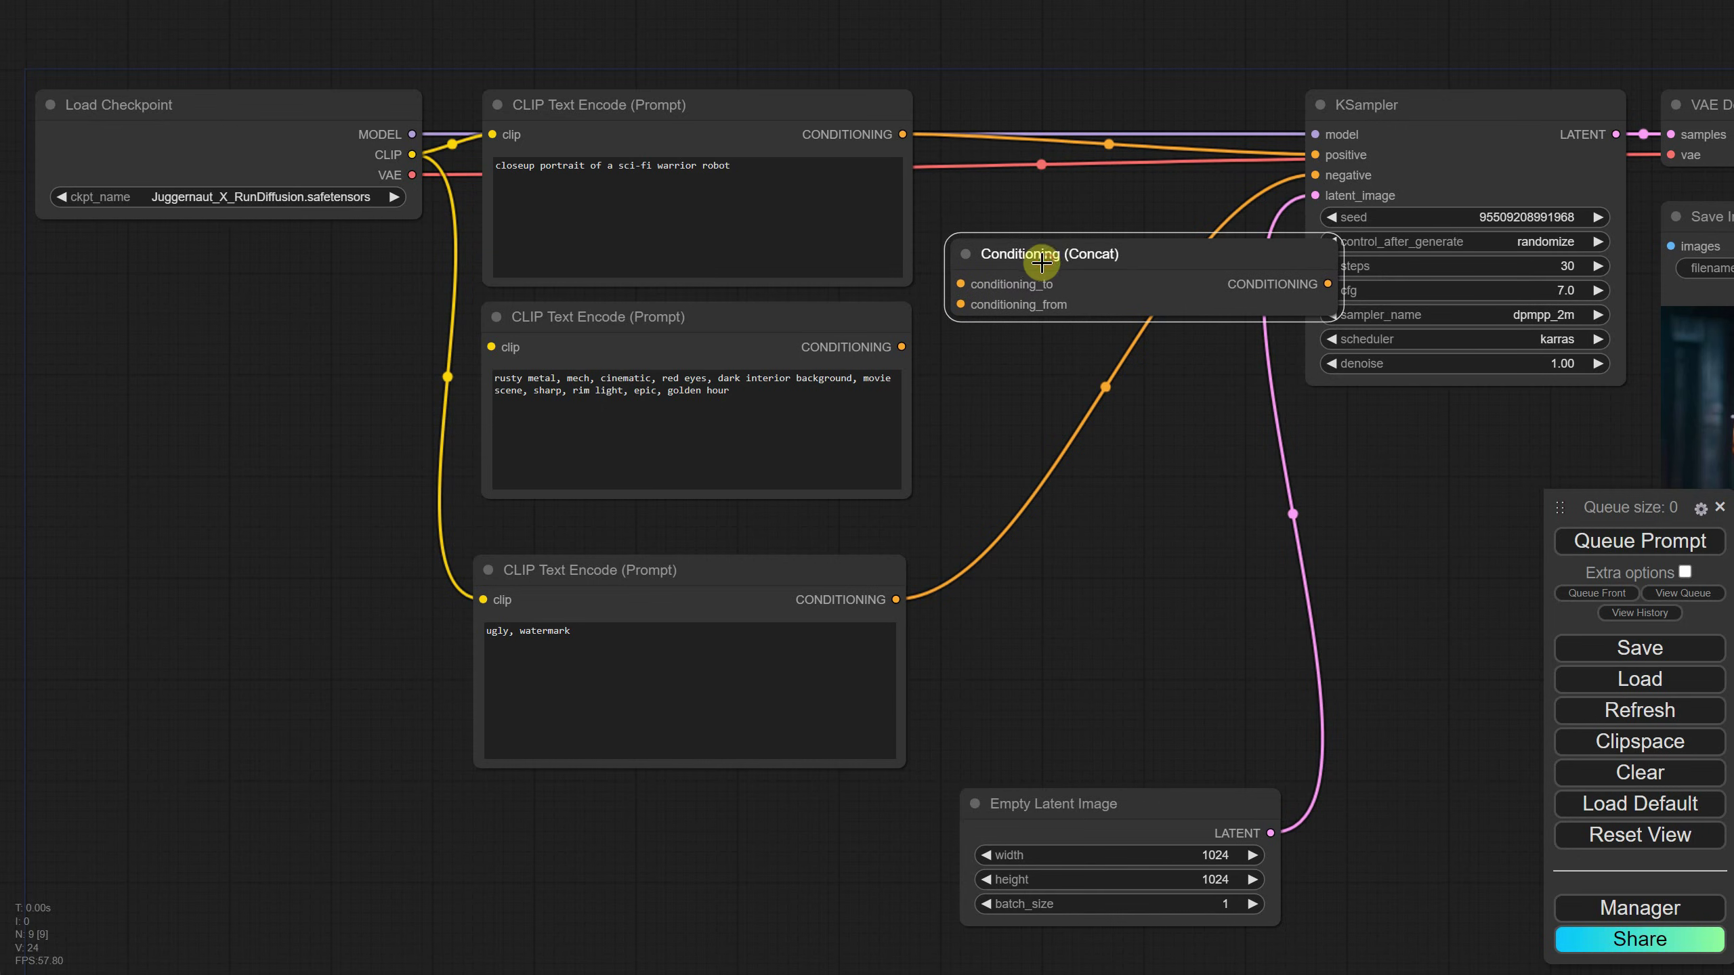
Wire subject to conditioning_to, style to conditioning_from, and the Concat output to KSampler positive.
drag(900, 135, 961, 286)
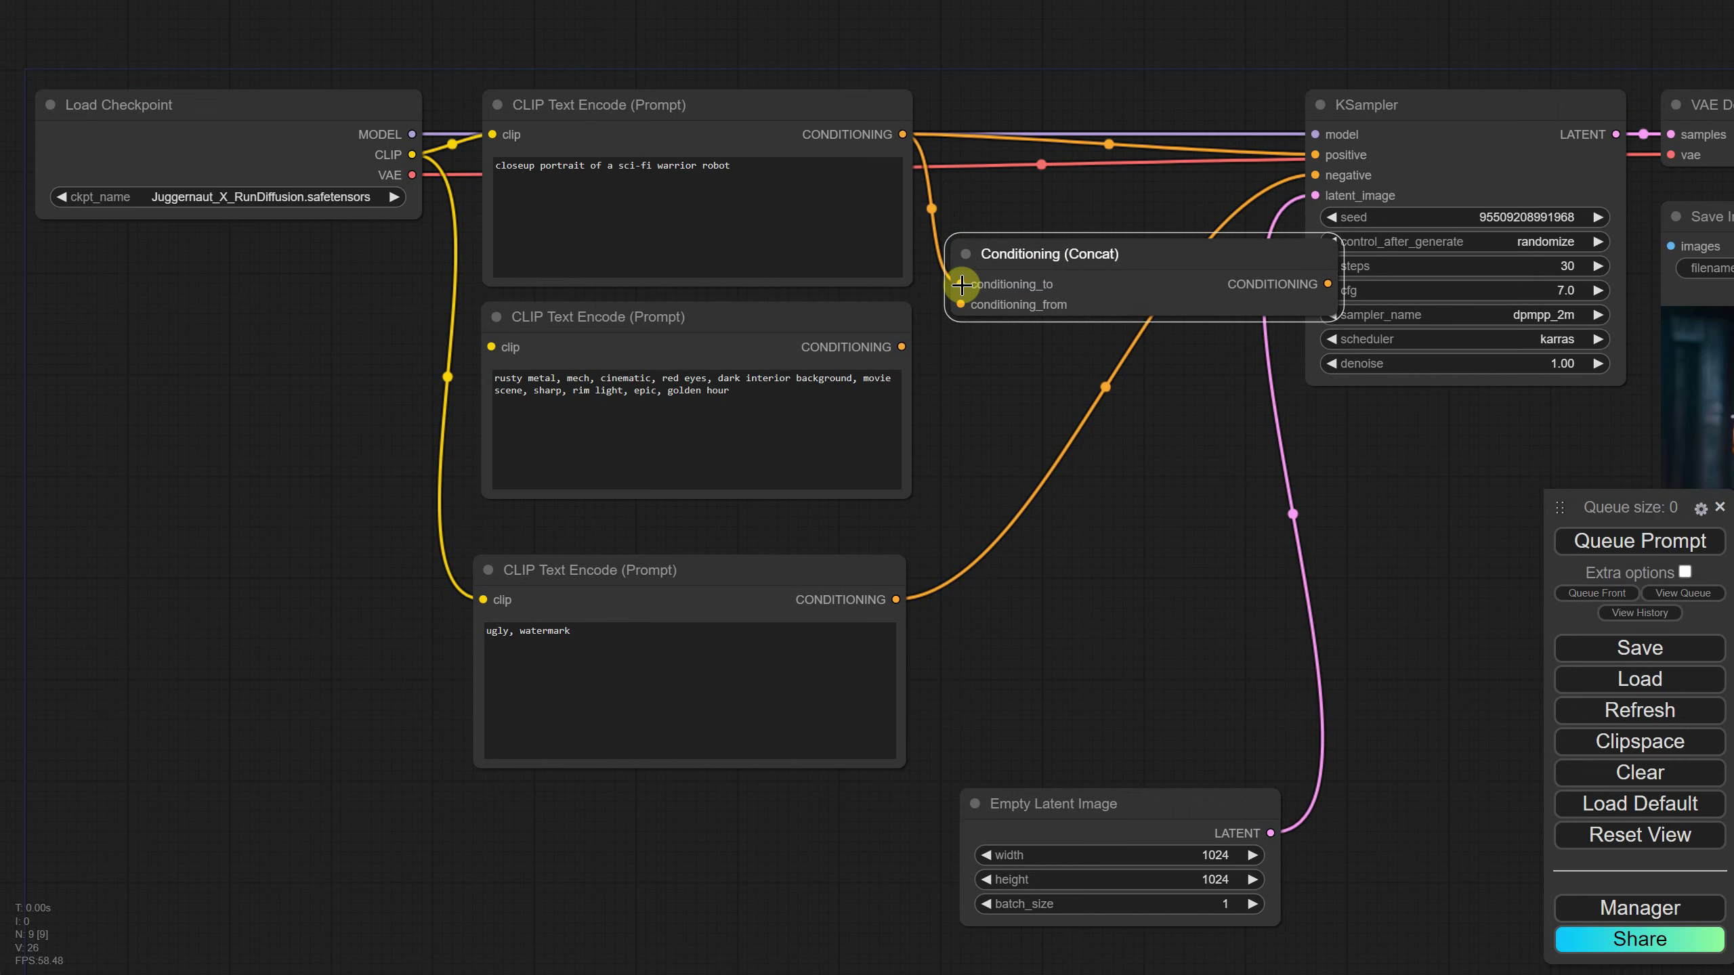
drag(901, 347, 959, 304)
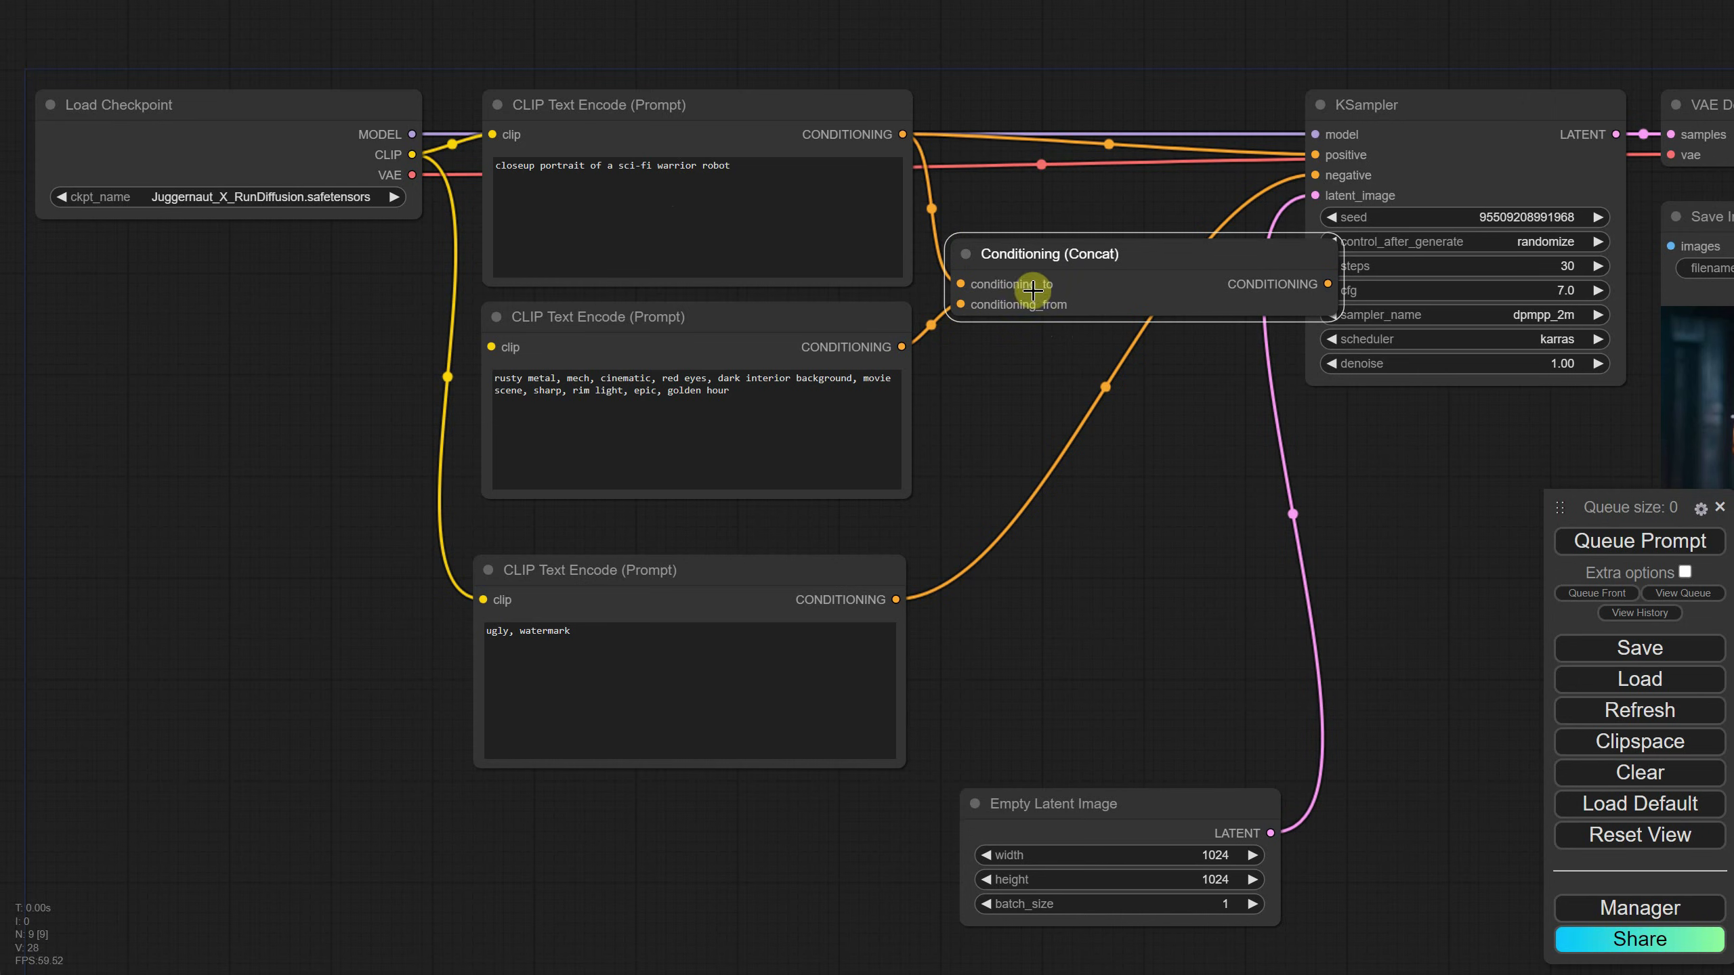
drag(1115, 273, 1110, 260)
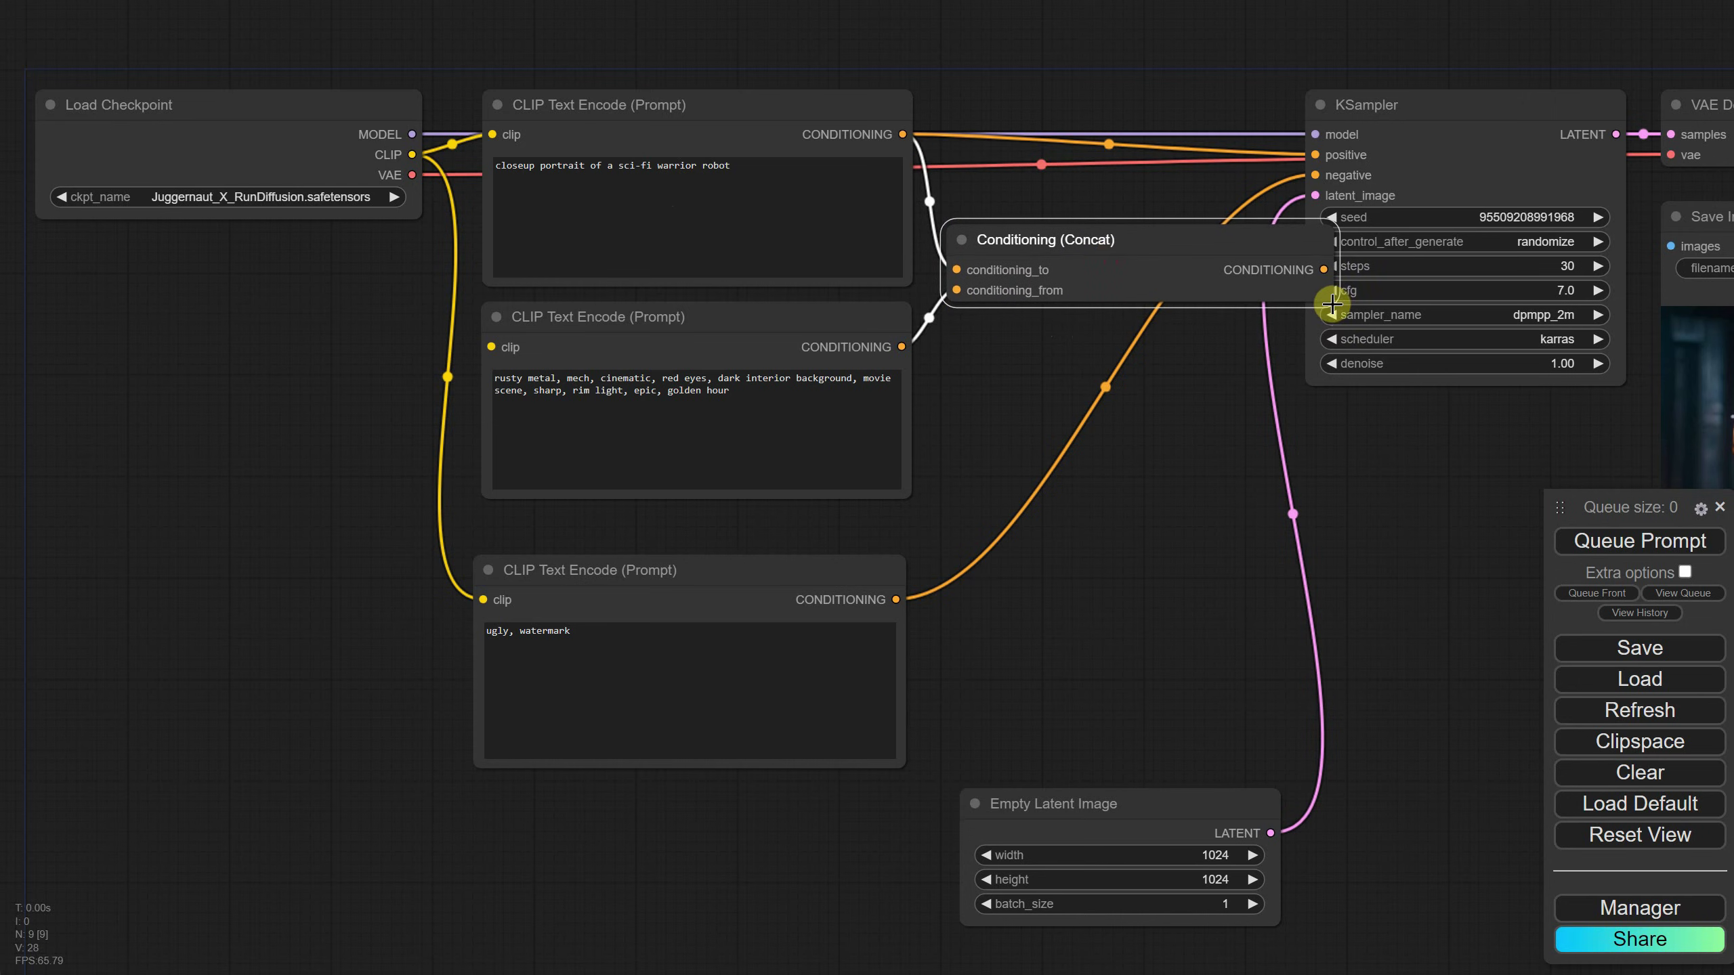
drag(1323, 295, 1196, 294)
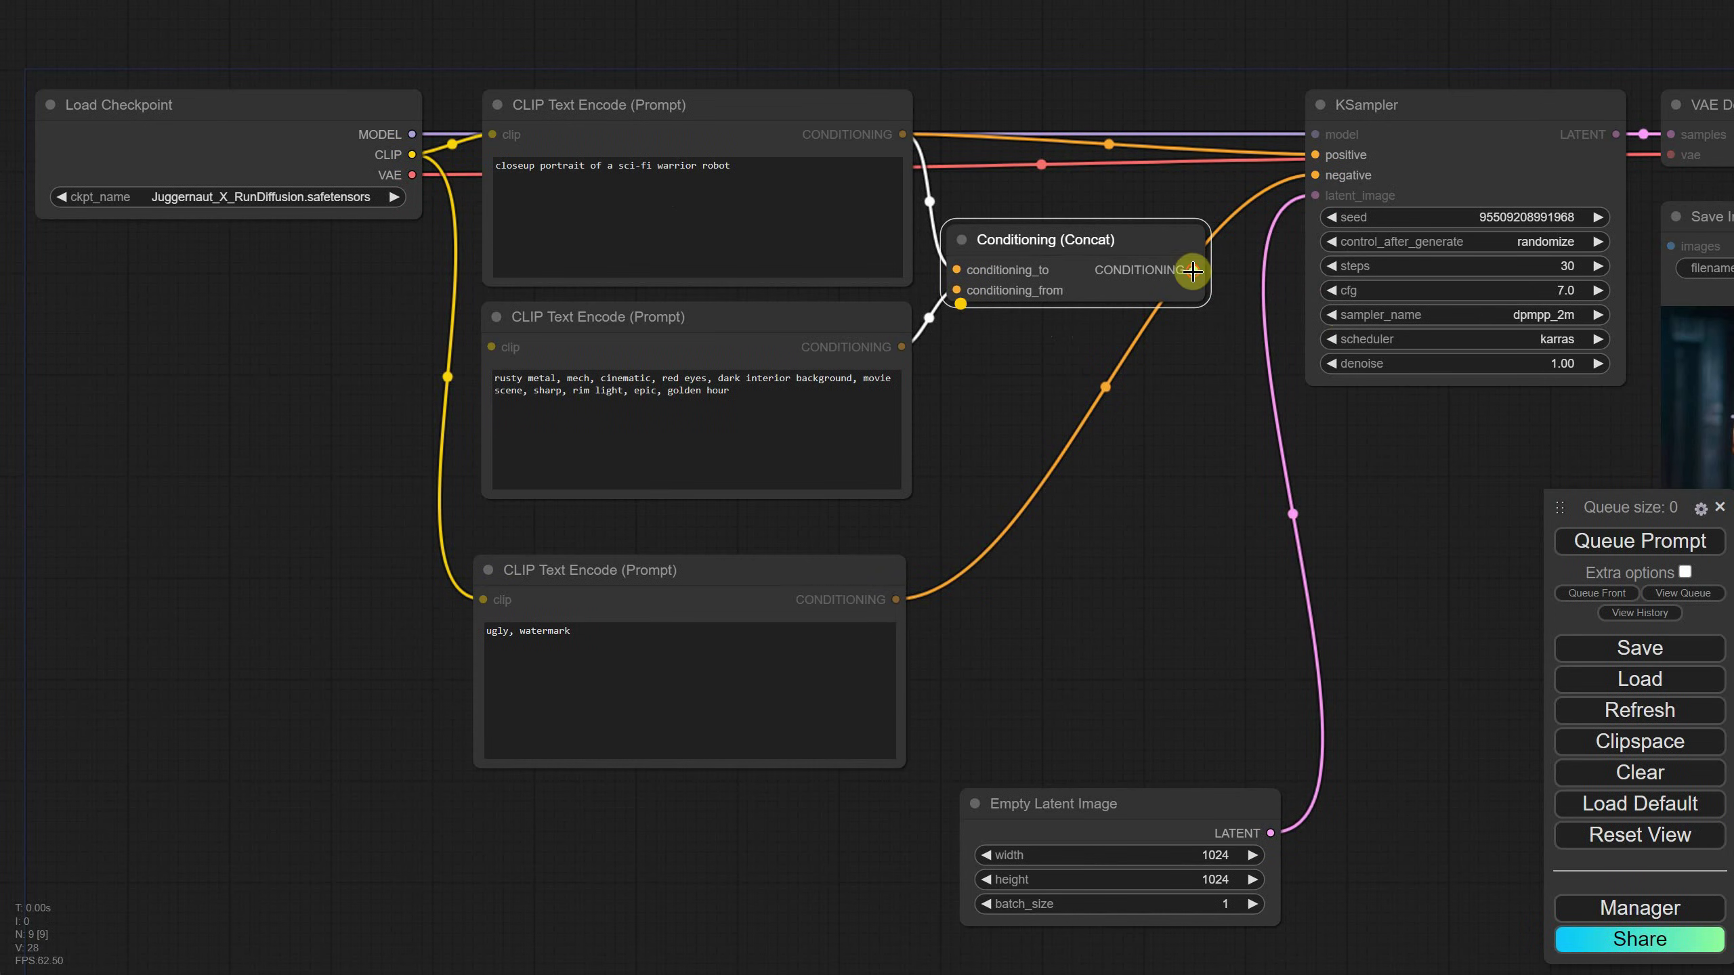
drag(1195, 270, 1317, 157)
drag(1064, 248, 1074, 181)
Fix the missing clip error by linking the checkpoint's CLIP to the style prompt, then generate.
click(1606, 558)
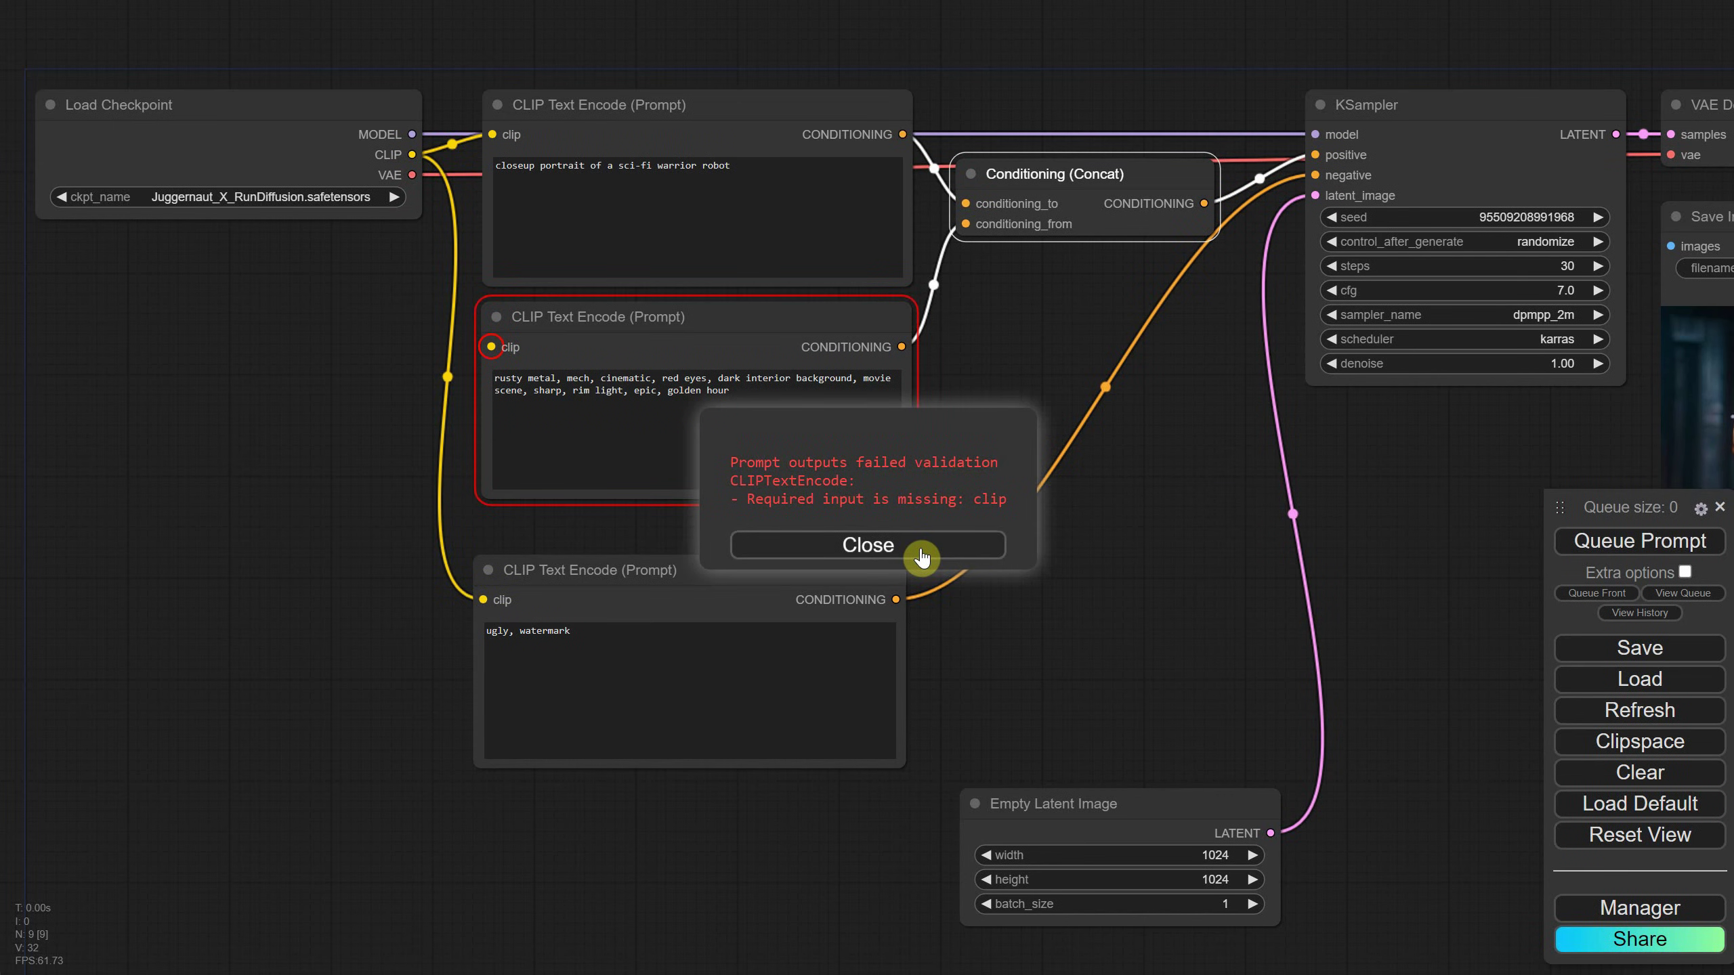
click(920, 558)
drag(491, 346, 412, 154)
click(1584, 543)
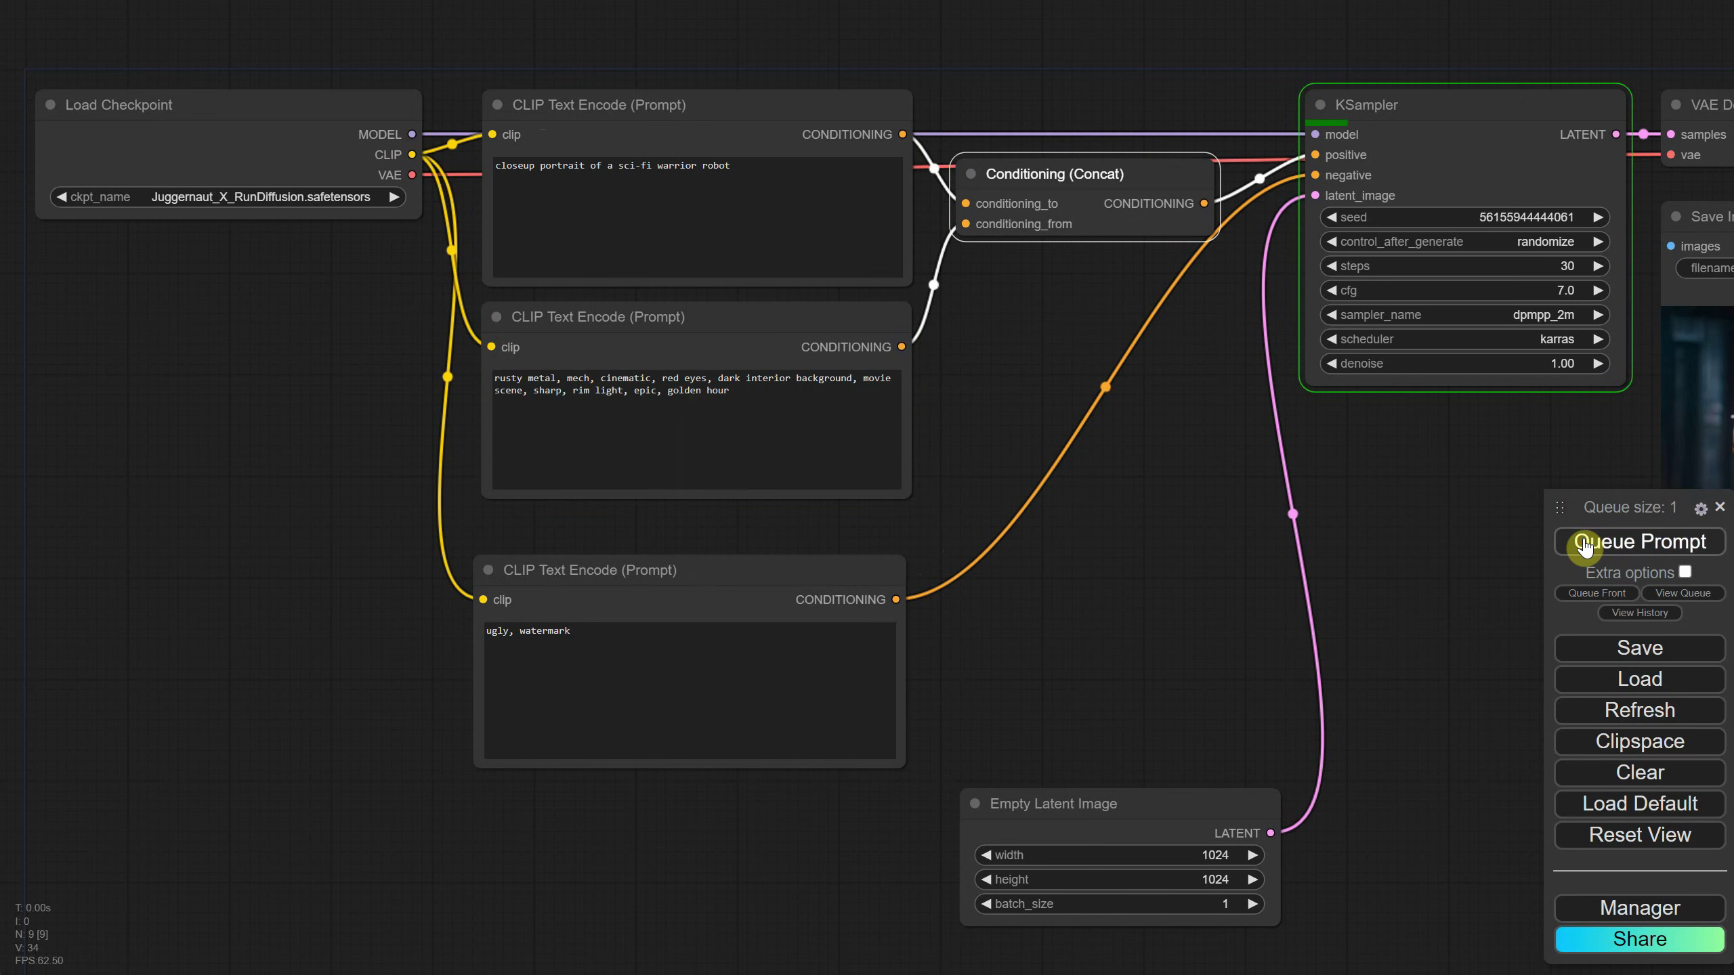
drag(1651, 568, 1062, 555)
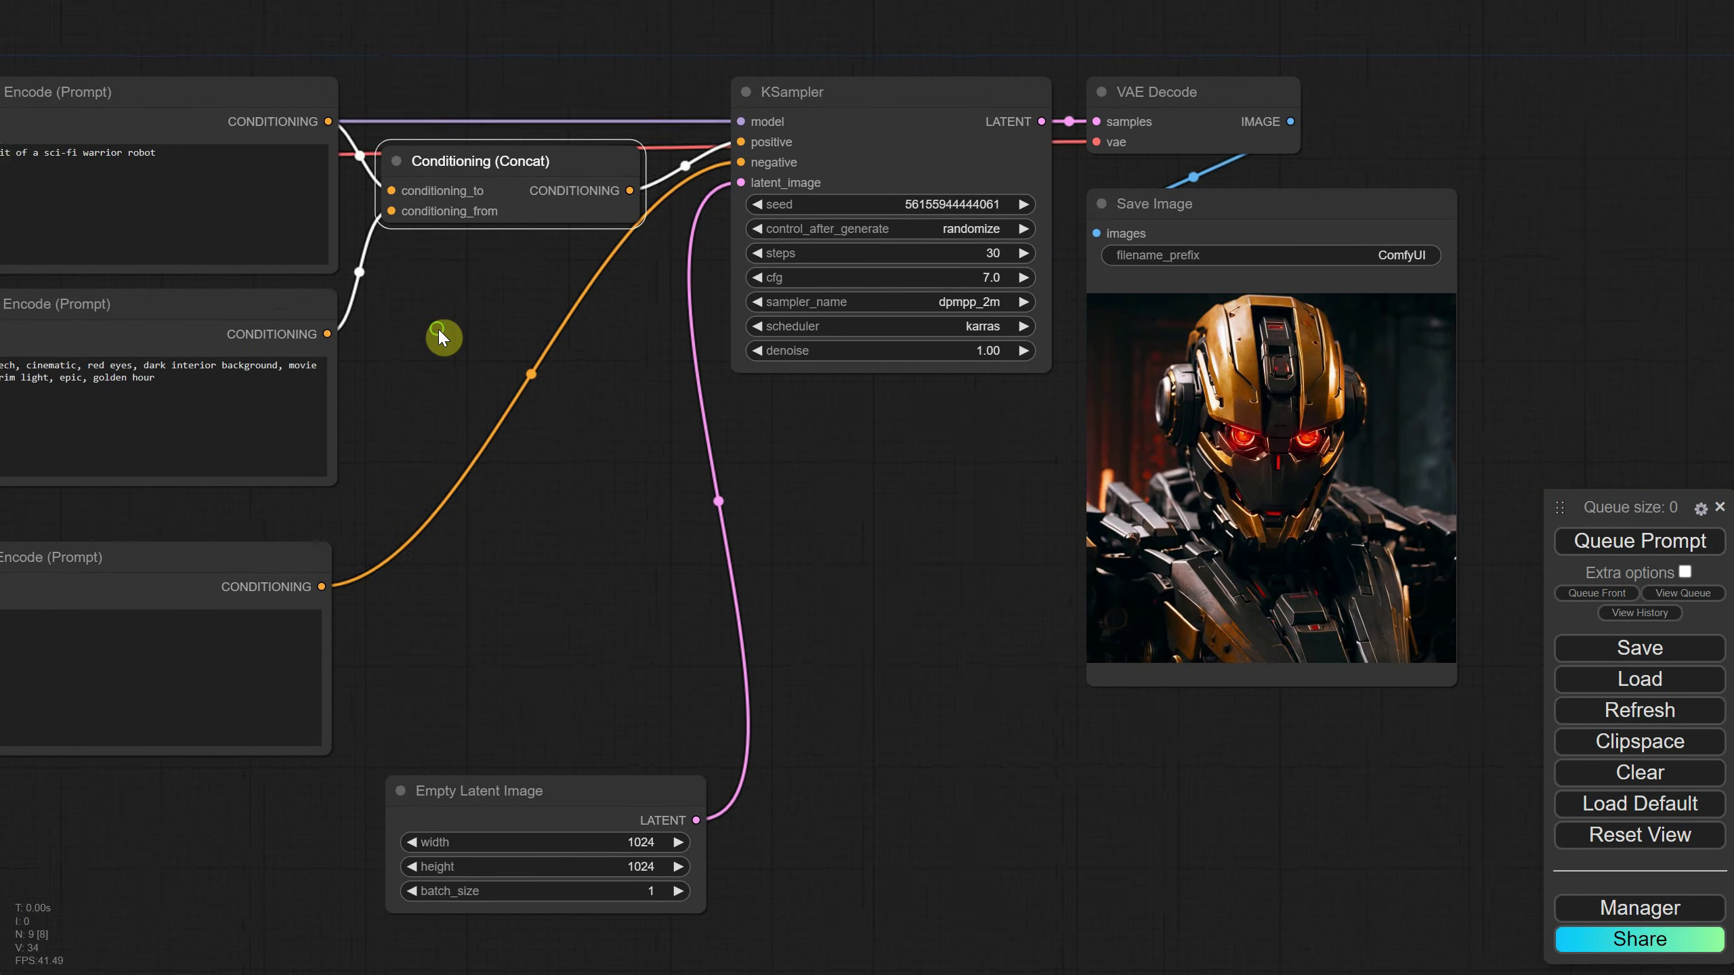
Change the subject to 'closeup portrait of a sci-fi warrior bunny' and generate the bunny image.
drag(445, 336, 640, 337)
click(341, 158)
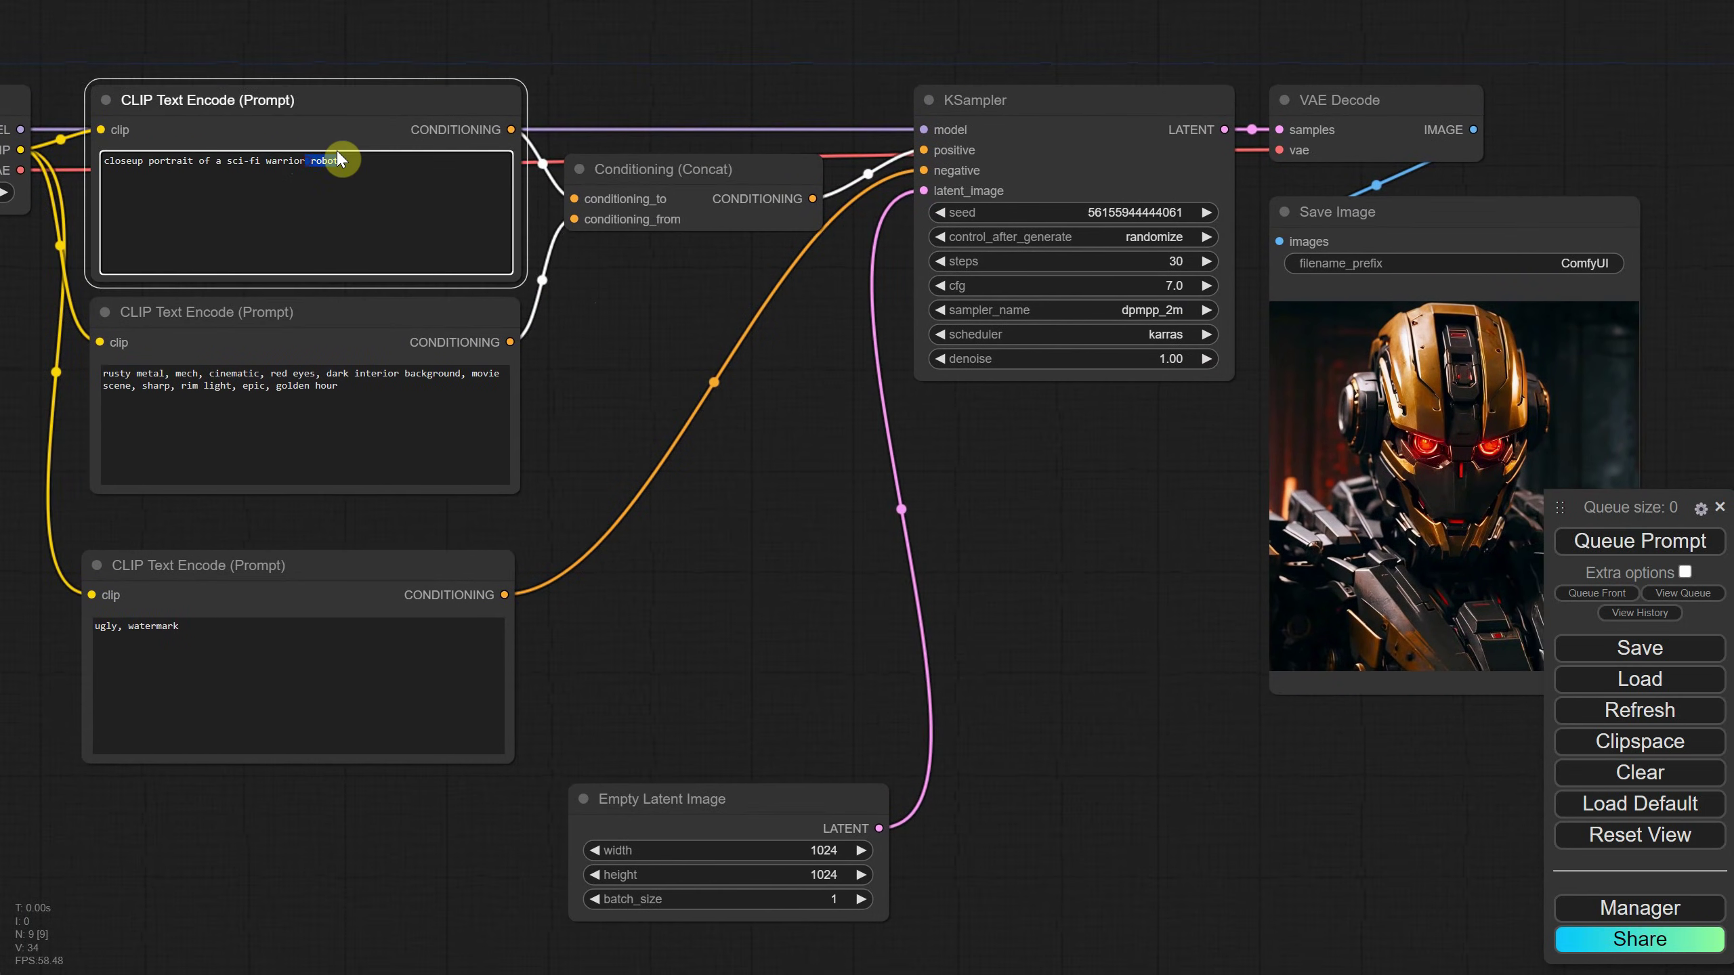
key(BackSpace)
key(BackSpace)
key(BackSpace)
key(BackSpace)
key(BackSpace)
text(bunny)
click(1606, 544)
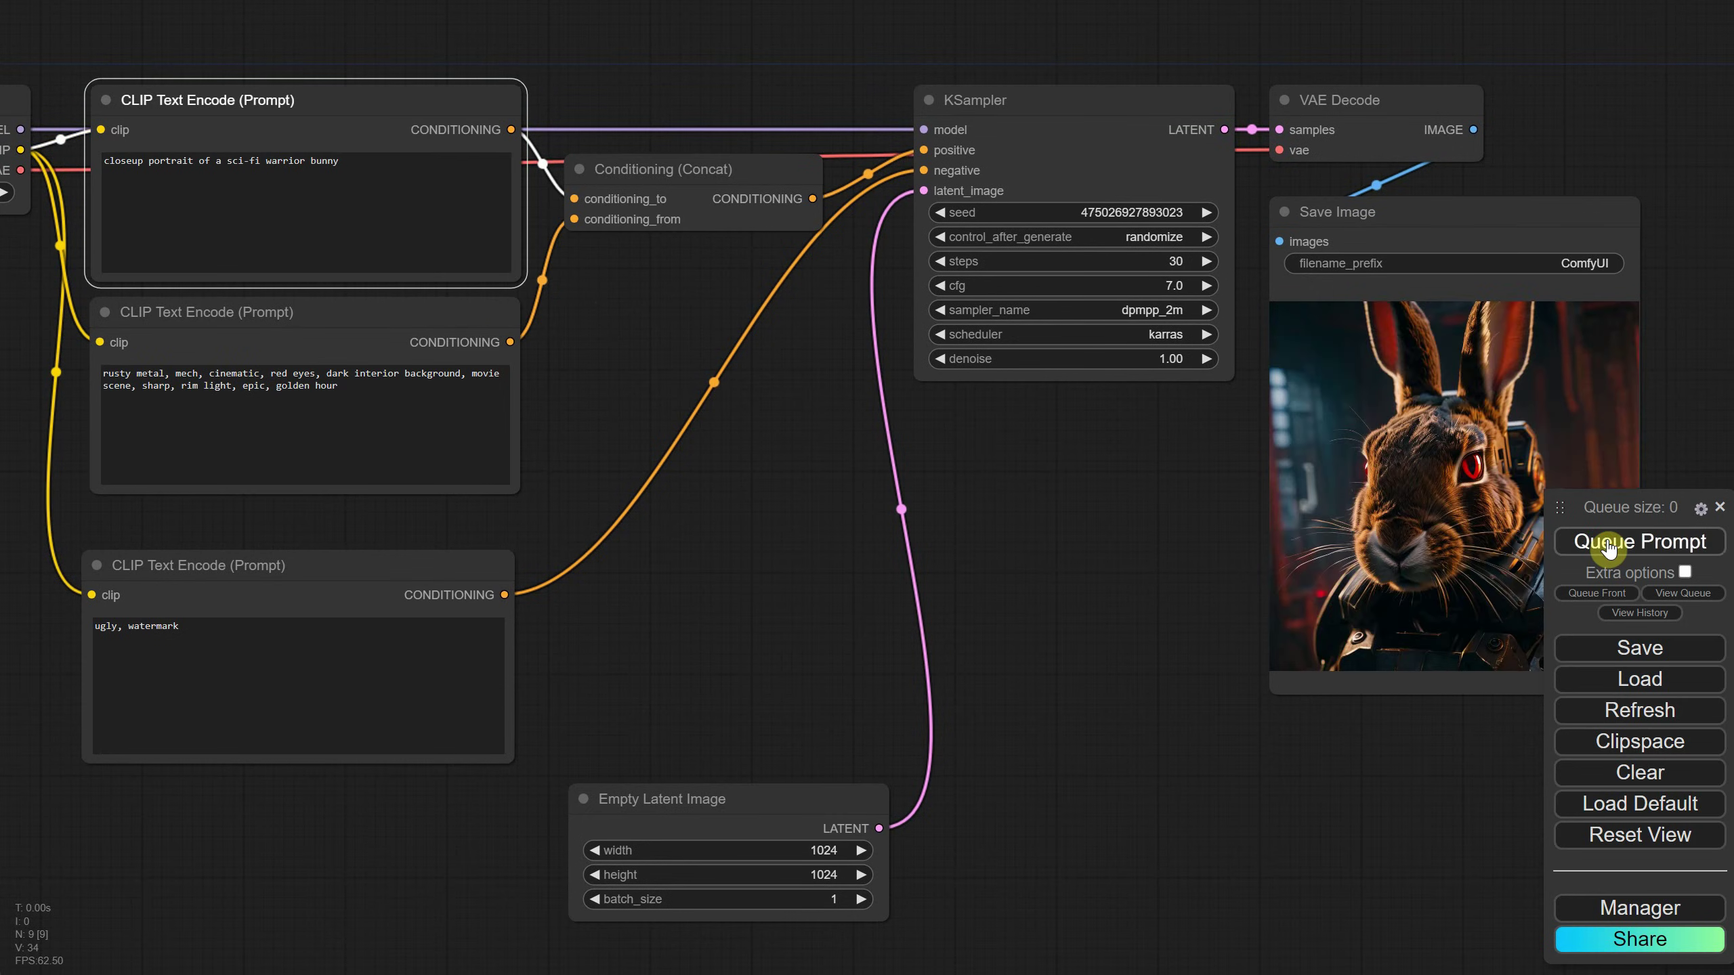
Duplicate the style prompt node, move the negative prompt lower, and connect the loader's CLIP to the copy.
drag(395, 557, 388, 672)
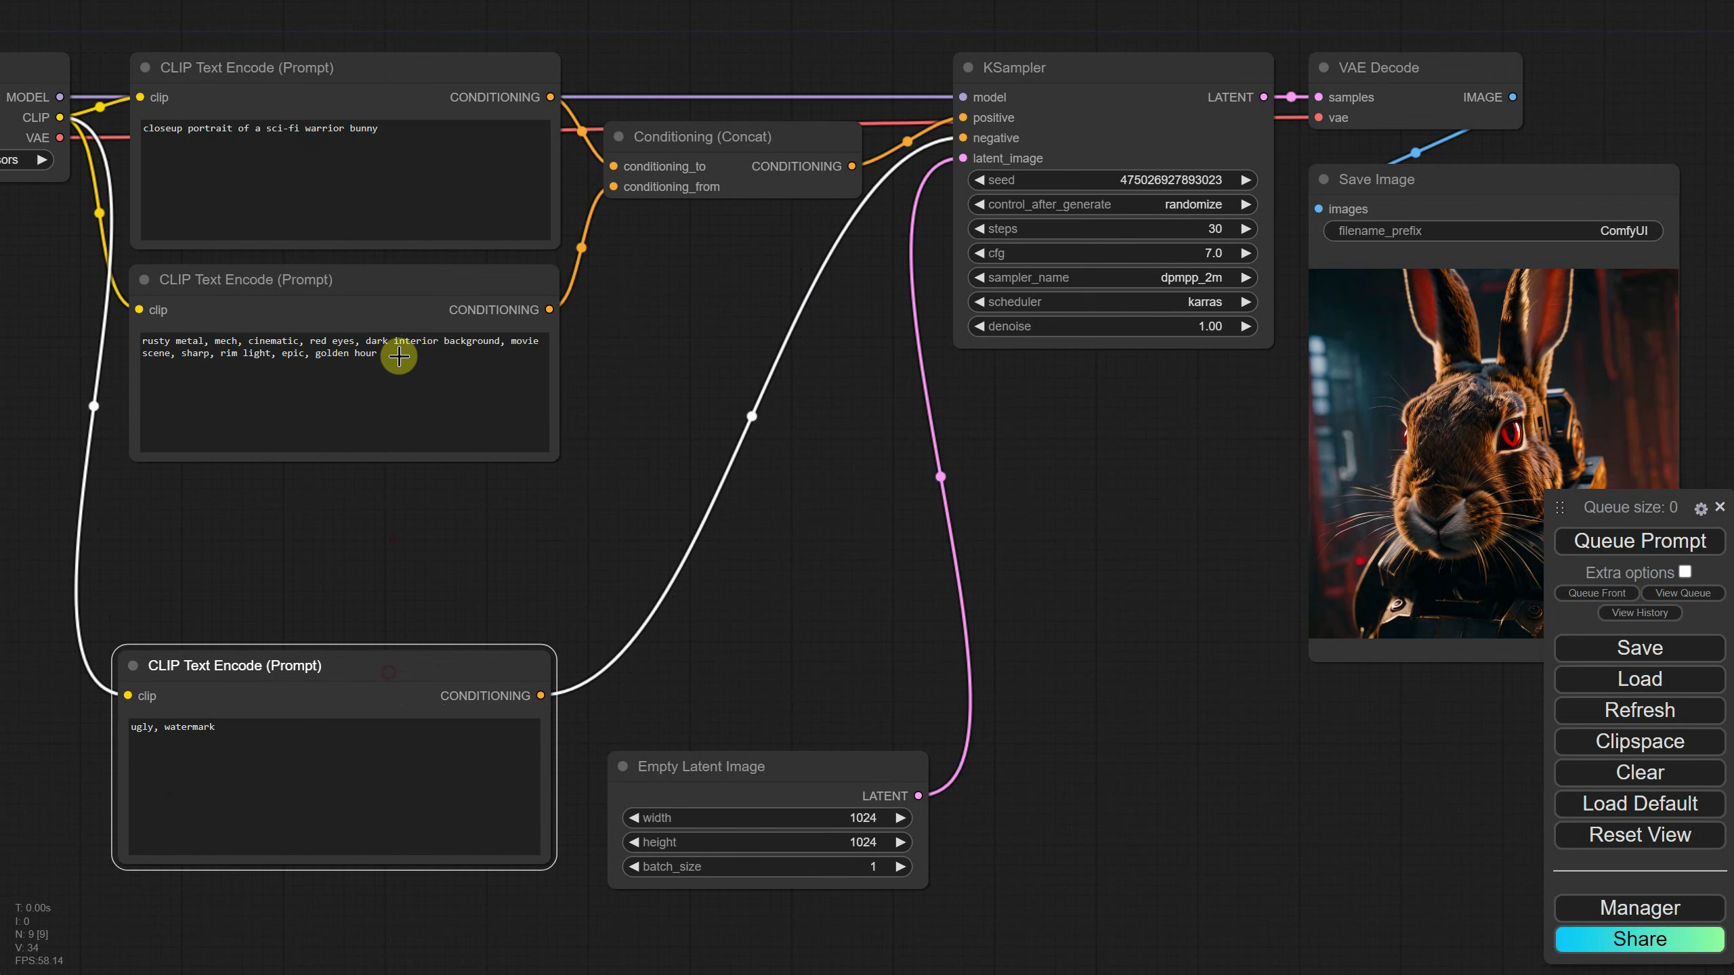
click(389, 273)
key(ctrl+c)
key(ctrl+v)
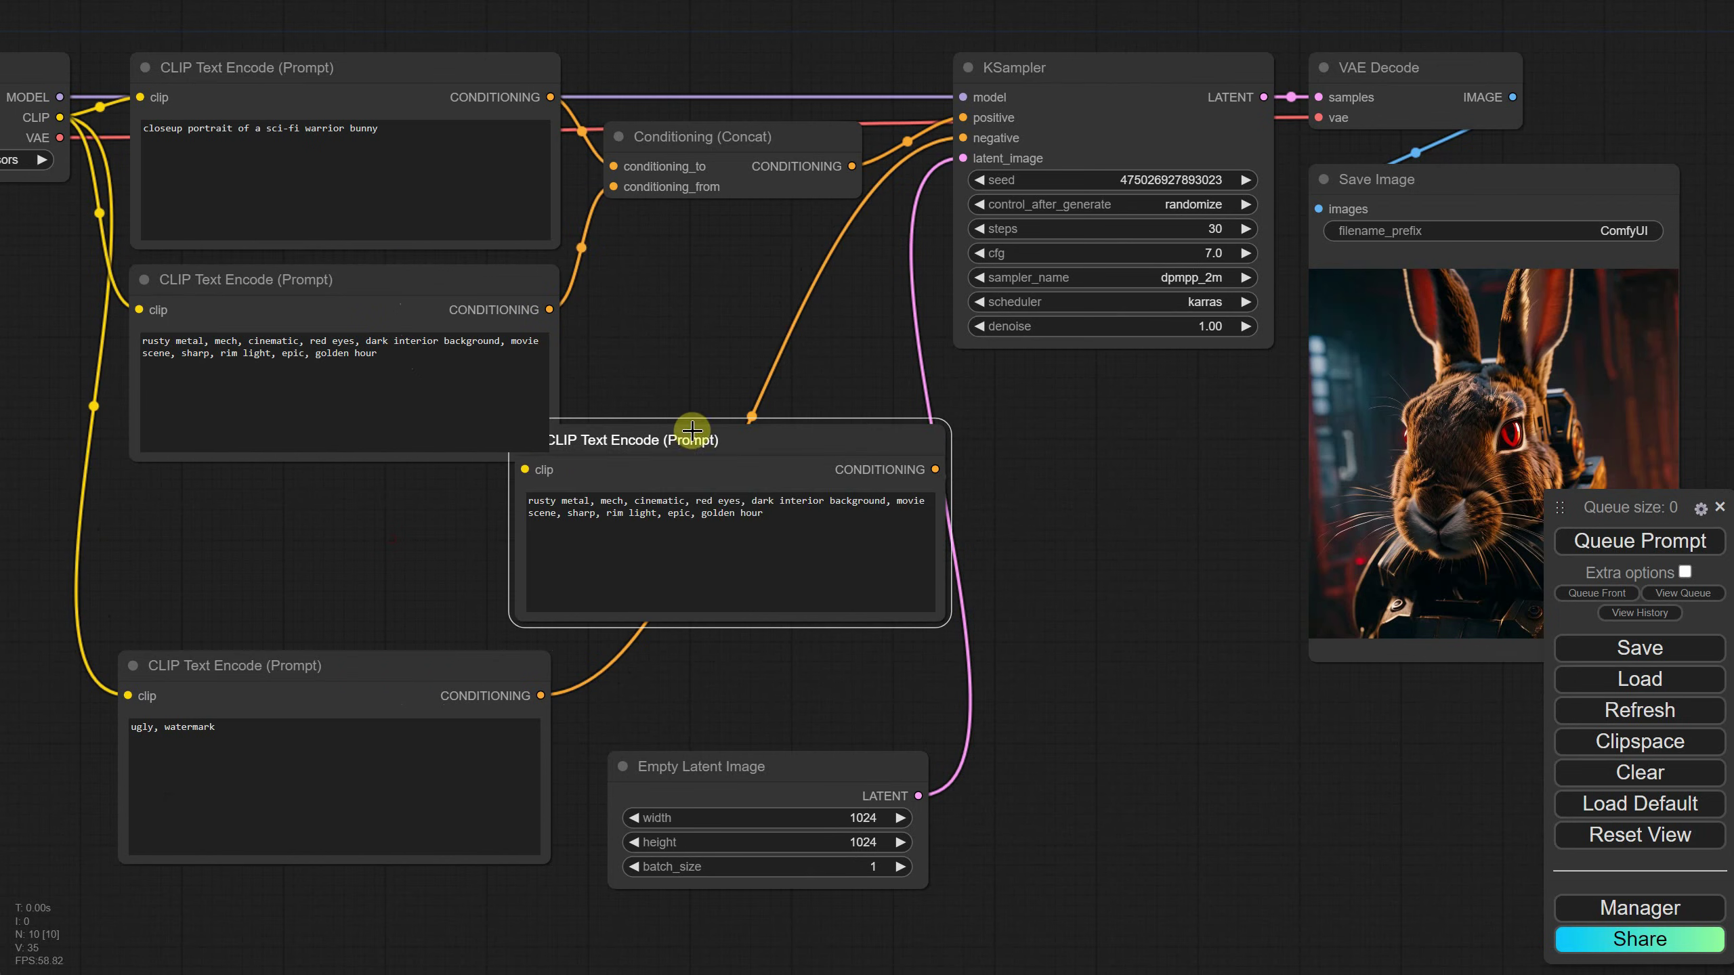
drag(691, 430, 300, 486)
drag(332, 688, 326, 746)
drag(60, 117, 134, 521)
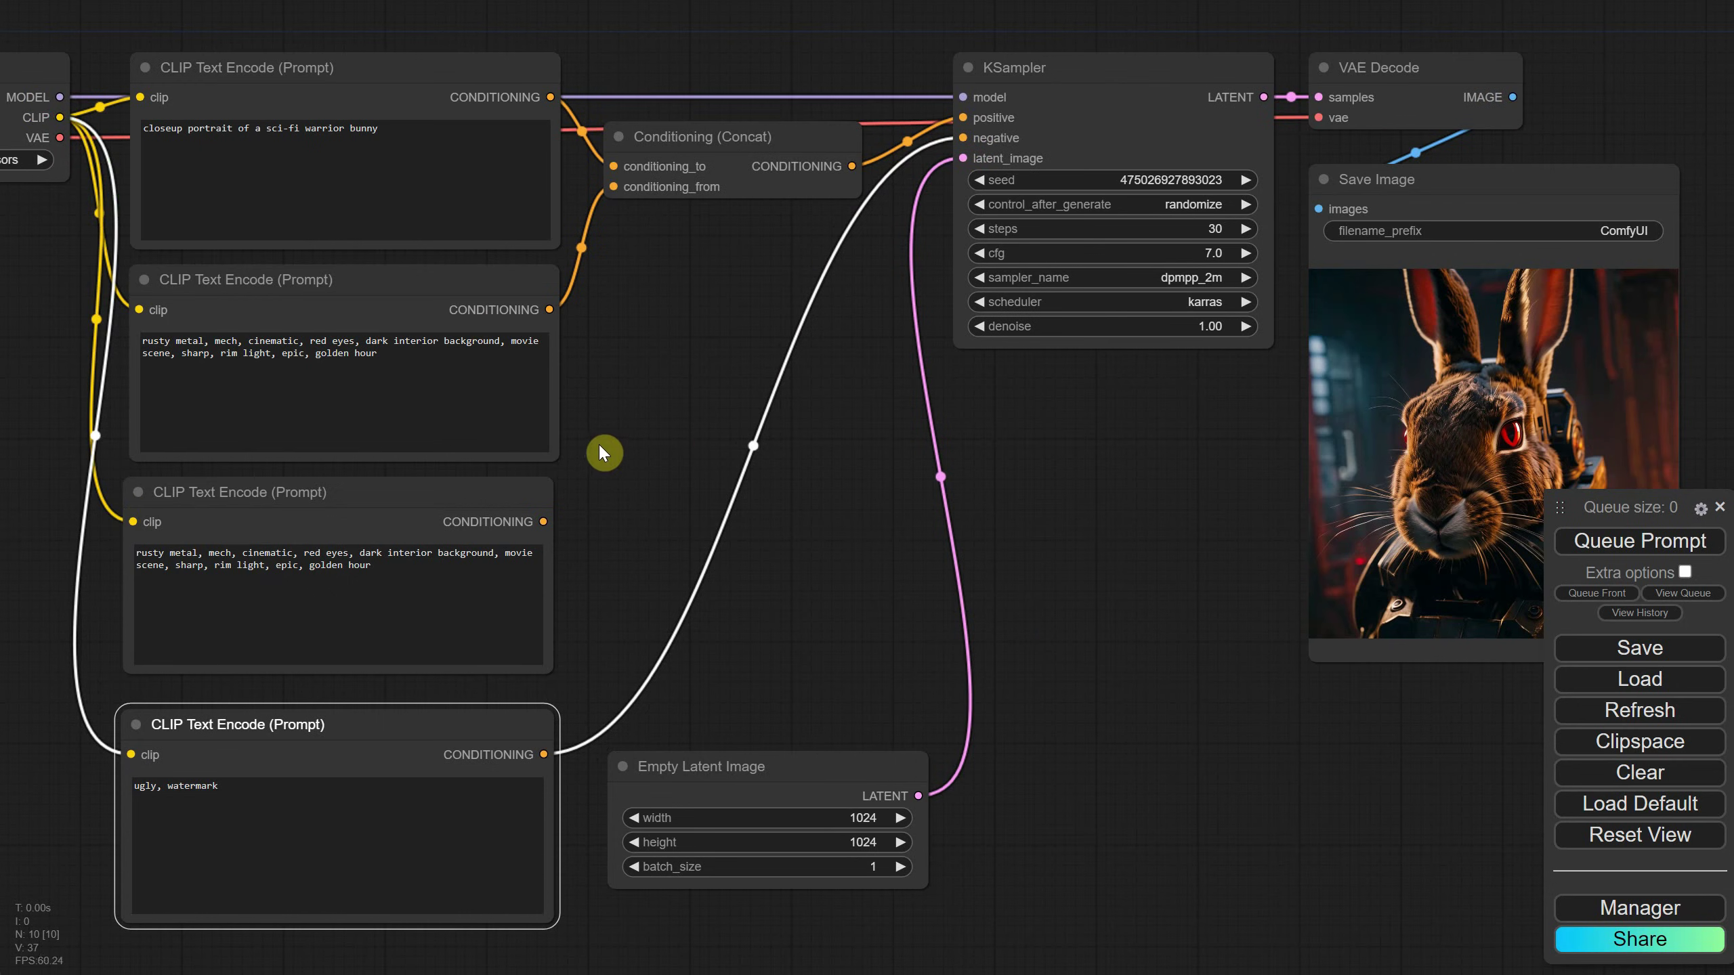
Shorten the subject to 'bunny'; keep rusty metal mech words in the second prompt, lighting words in the third.
click(445, 144)
key(ctrl+a)
text(vy)
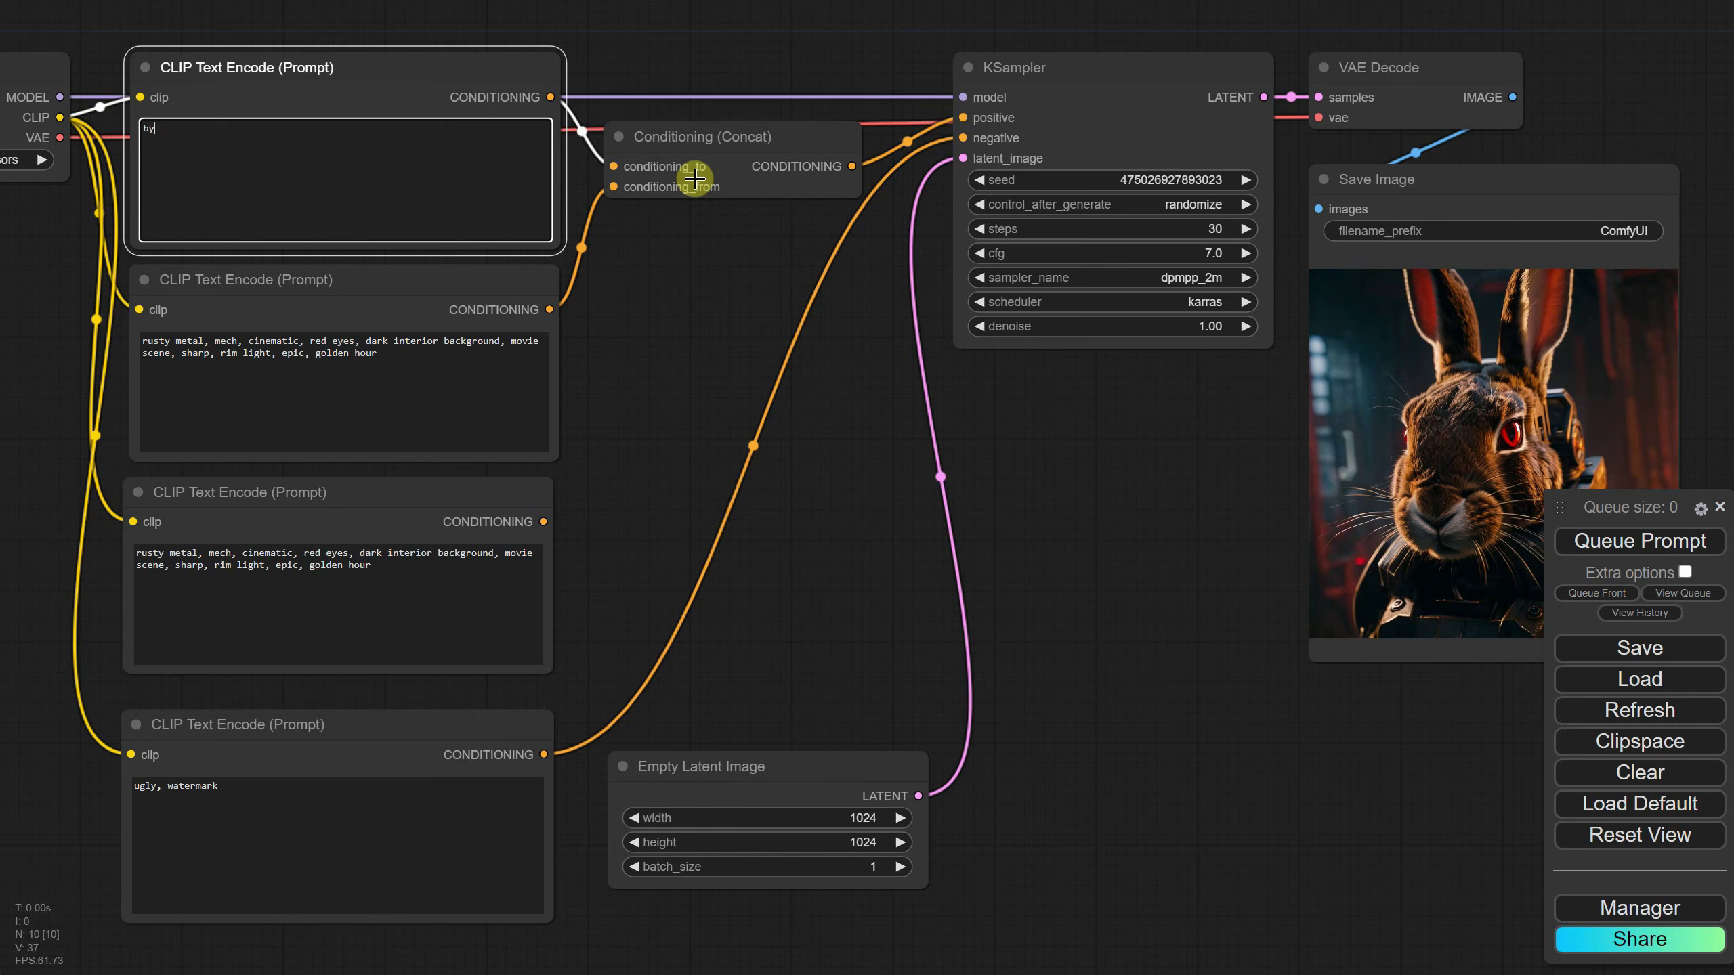
click(476, 376)
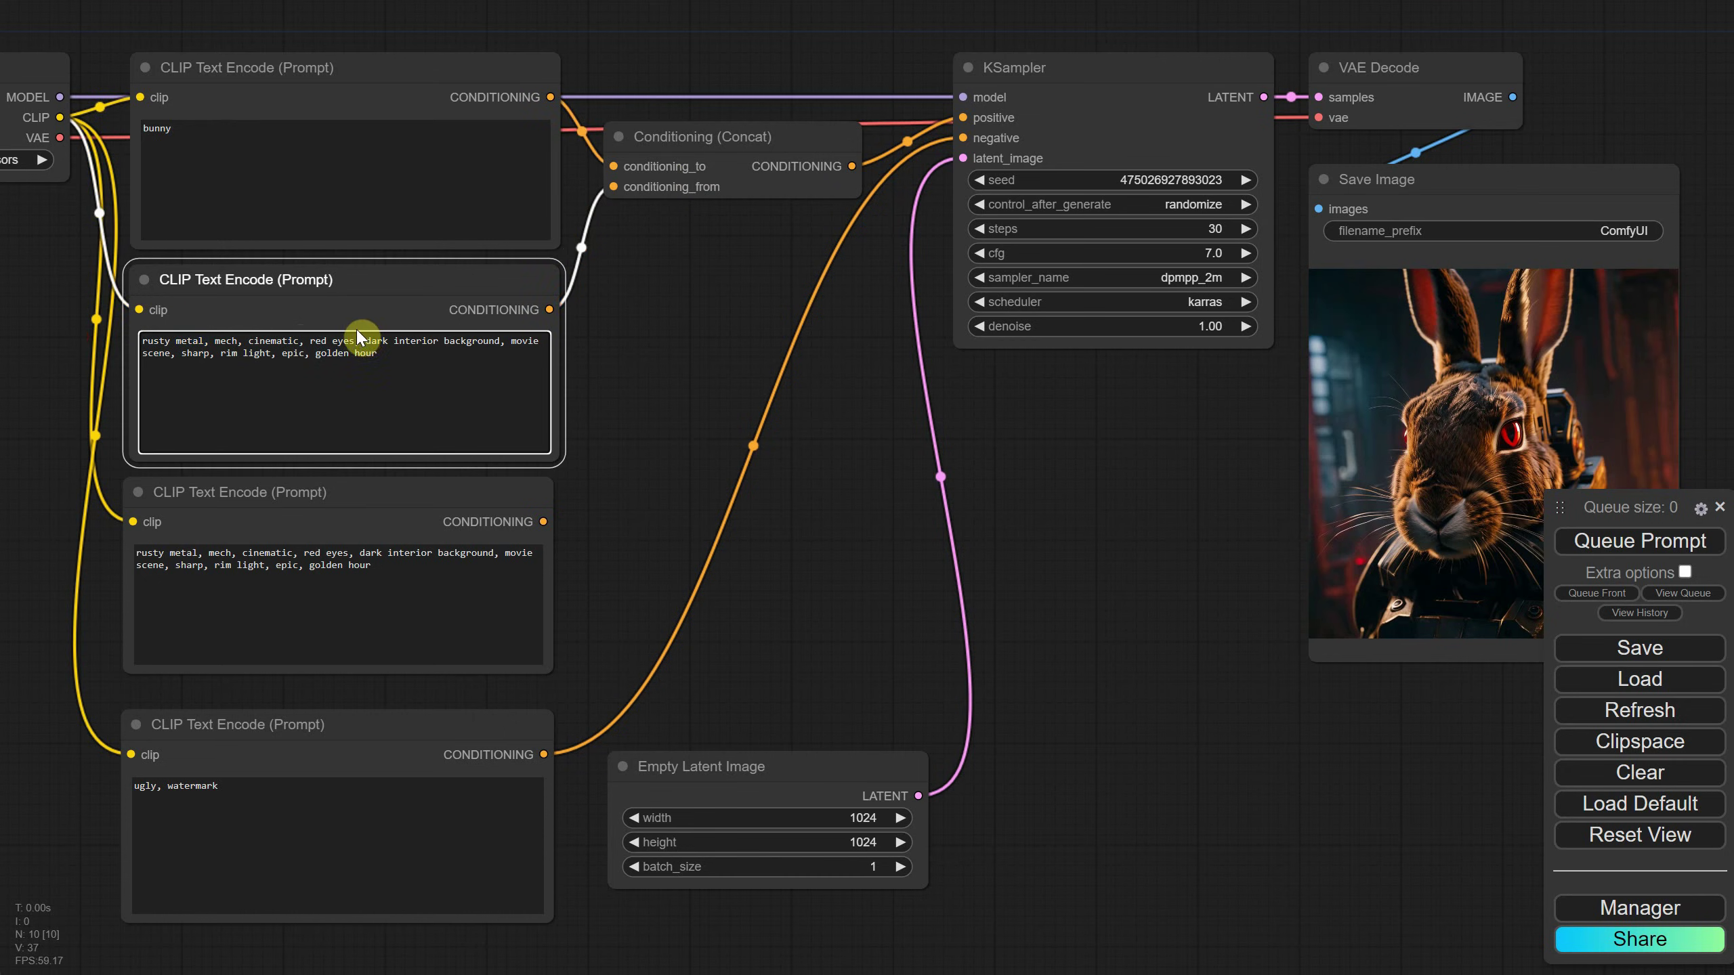
drag(363, 340, 425, 366)
key(BackSpace)
key(BackSpace)
key(BackSpace)
drag(362, 552, 136, 555)
key(BackSpace)
click(320, 566)
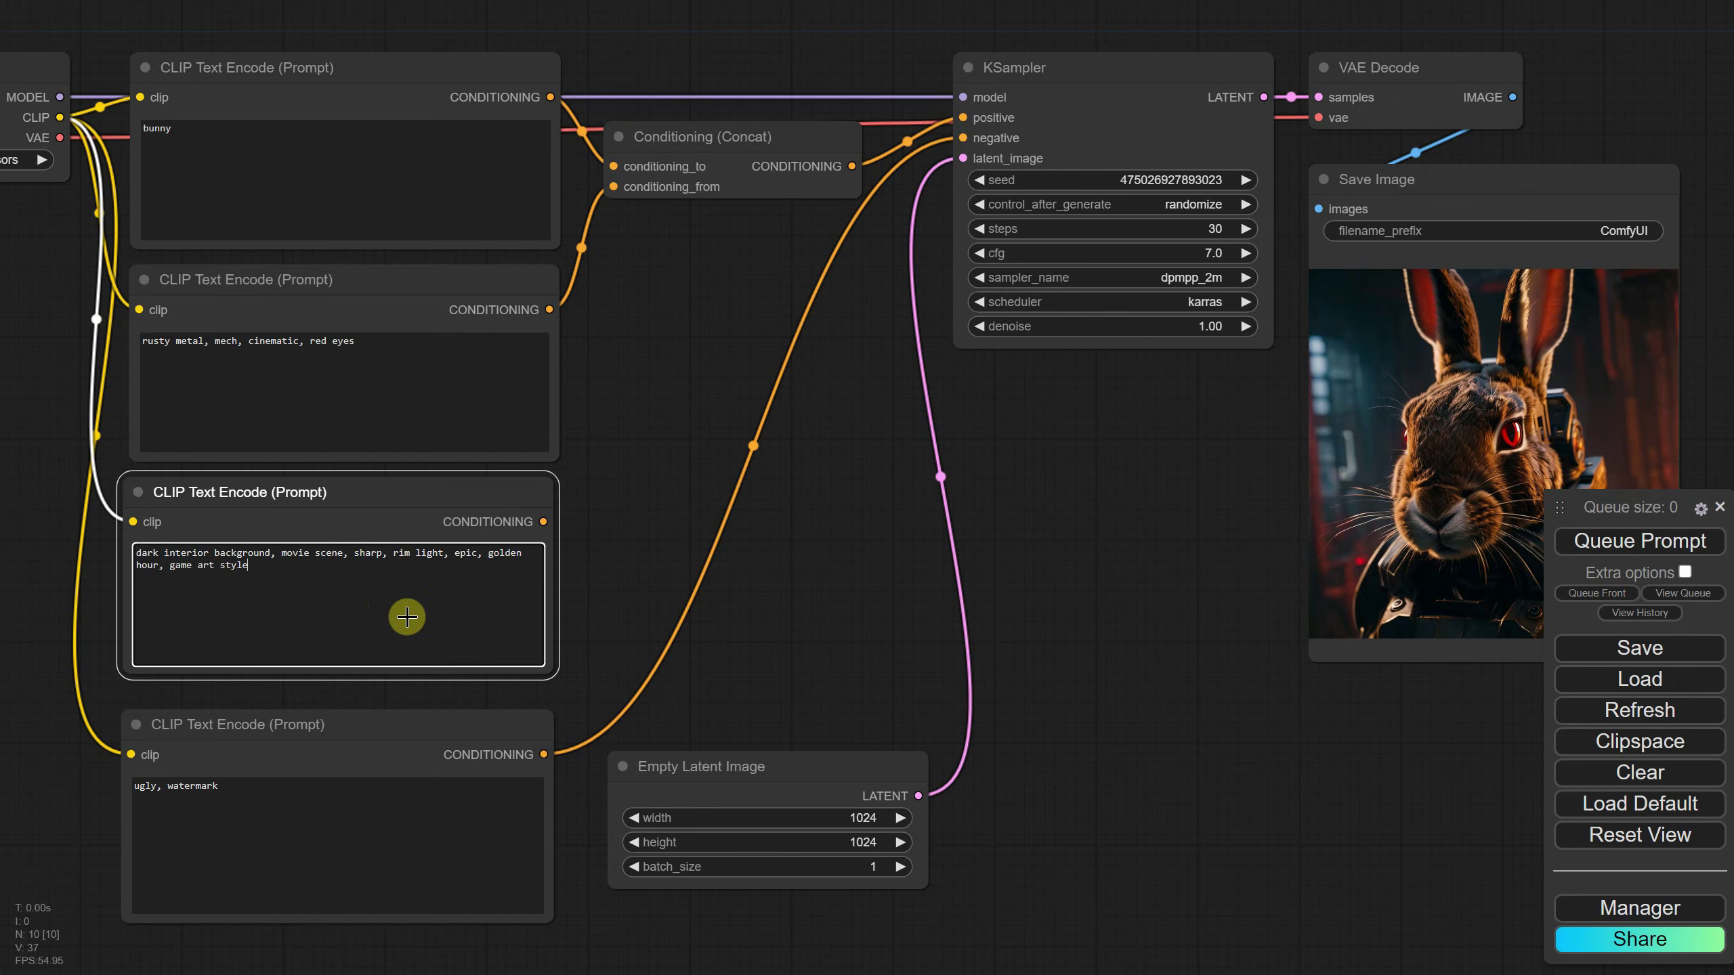
click(358, 152)
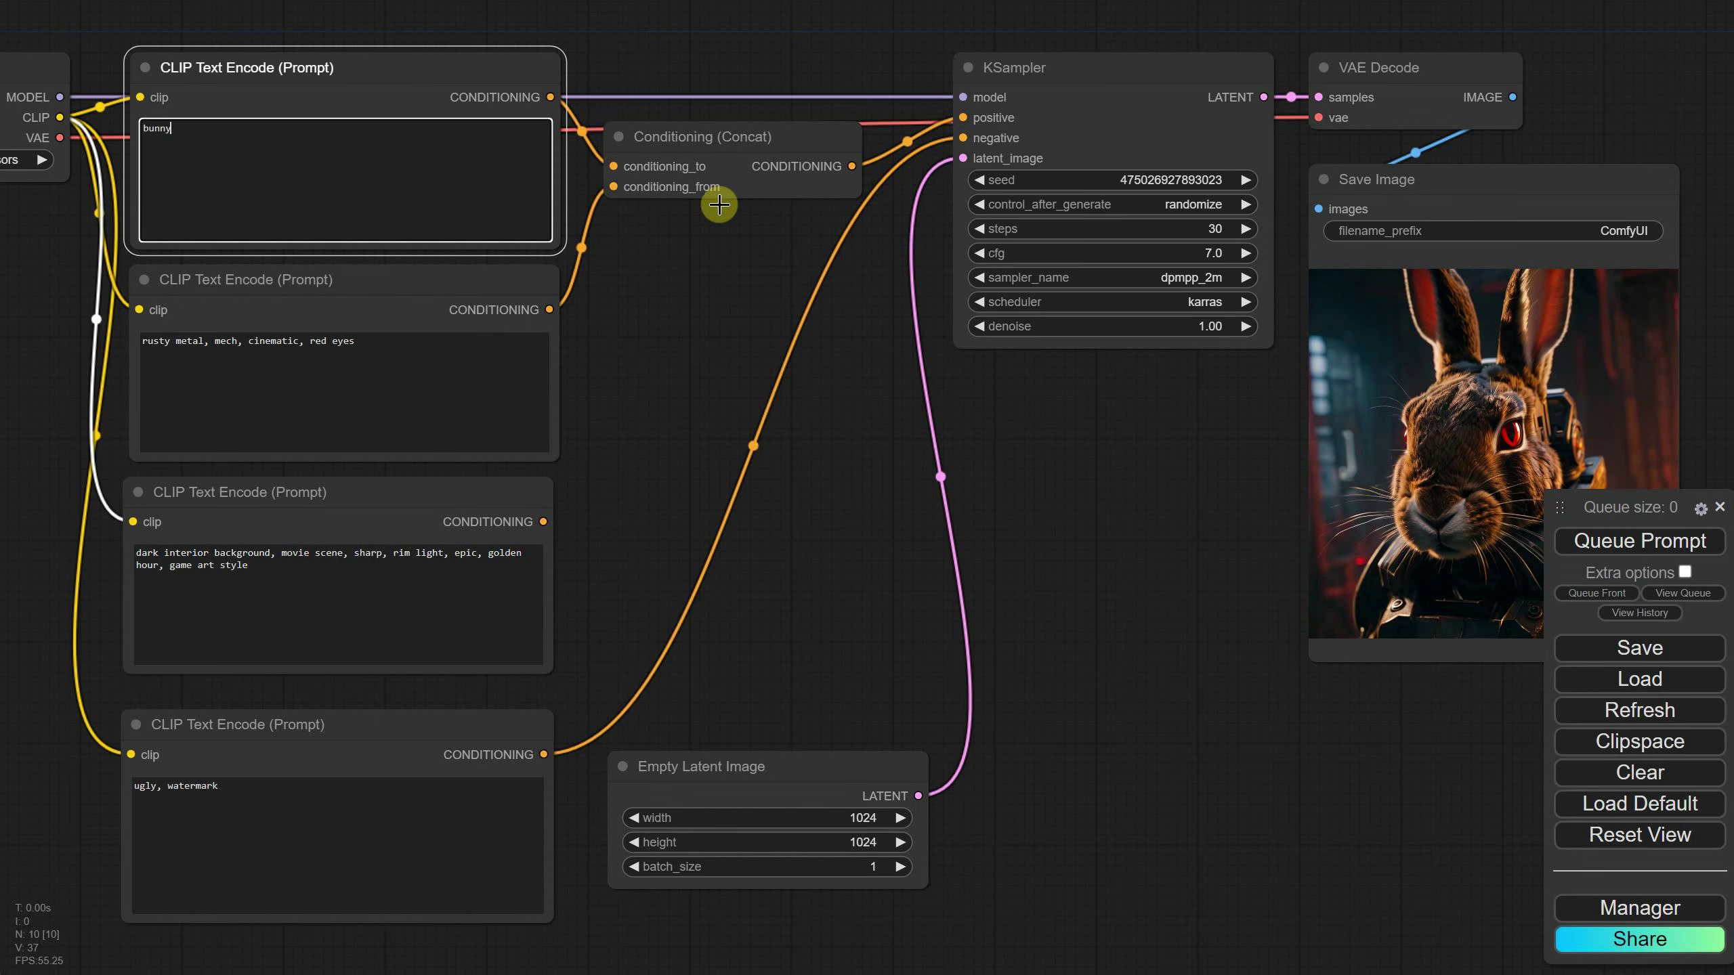
Try the third prompt on the first Concat, then add a second Conditioning (Concat) node via 'concat'.
drag(541, 522, 613, 186)
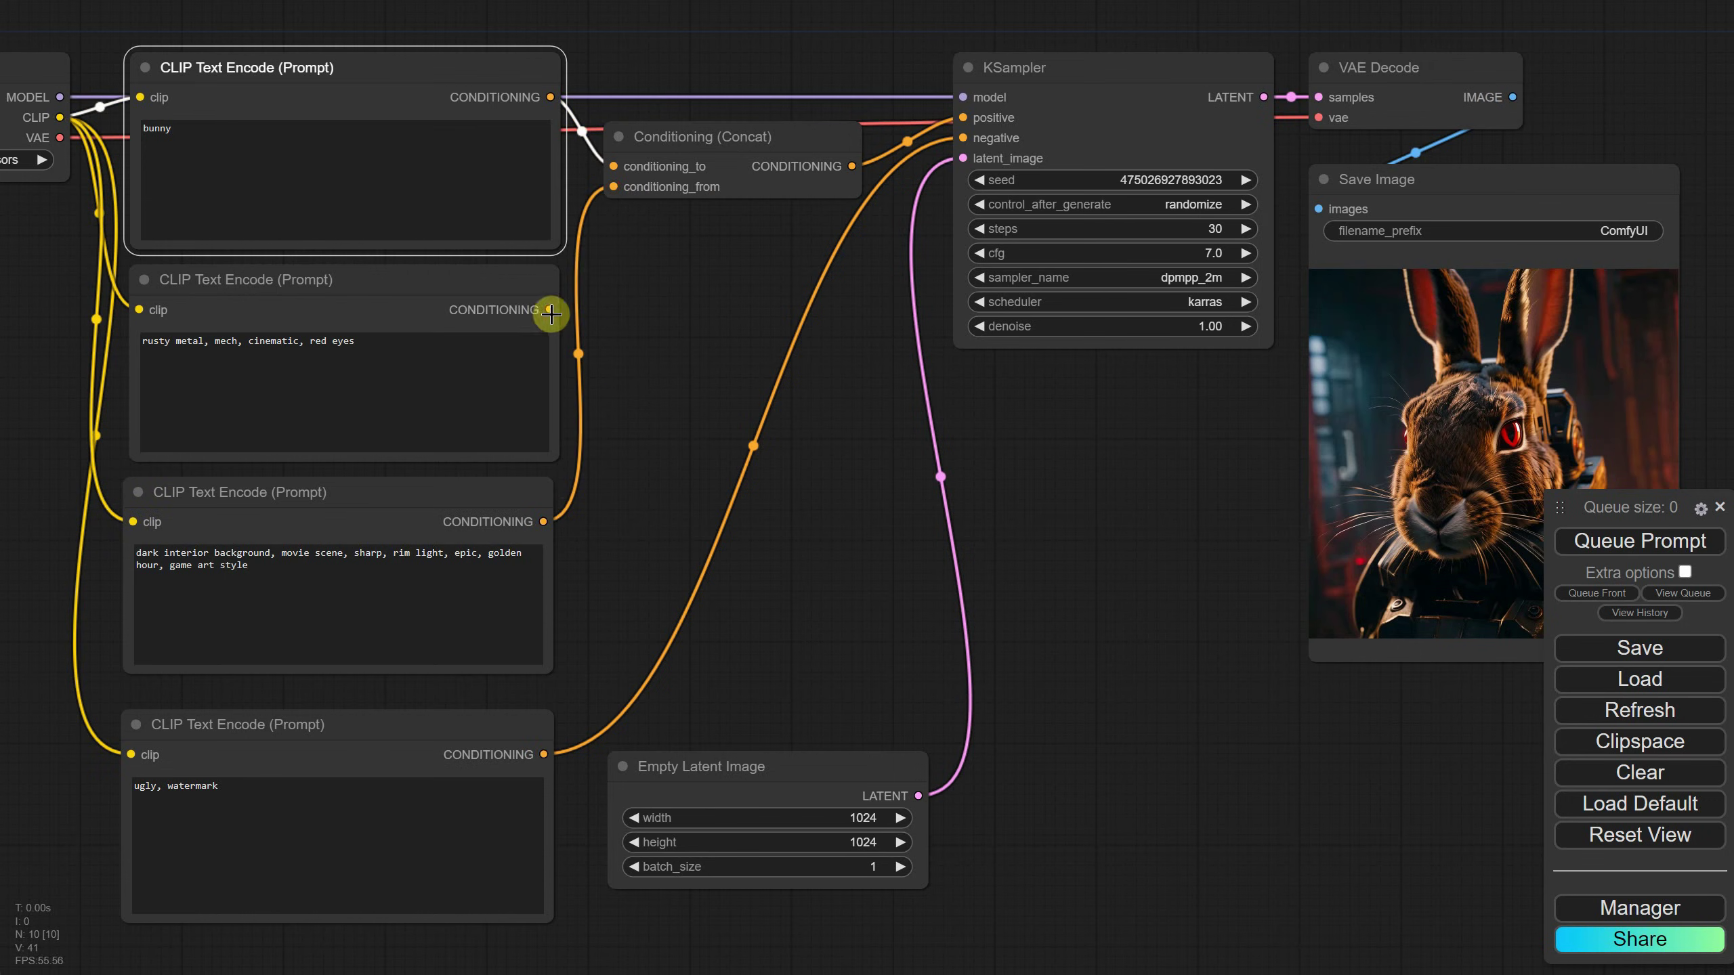
drag(549, 310, 613, 187)
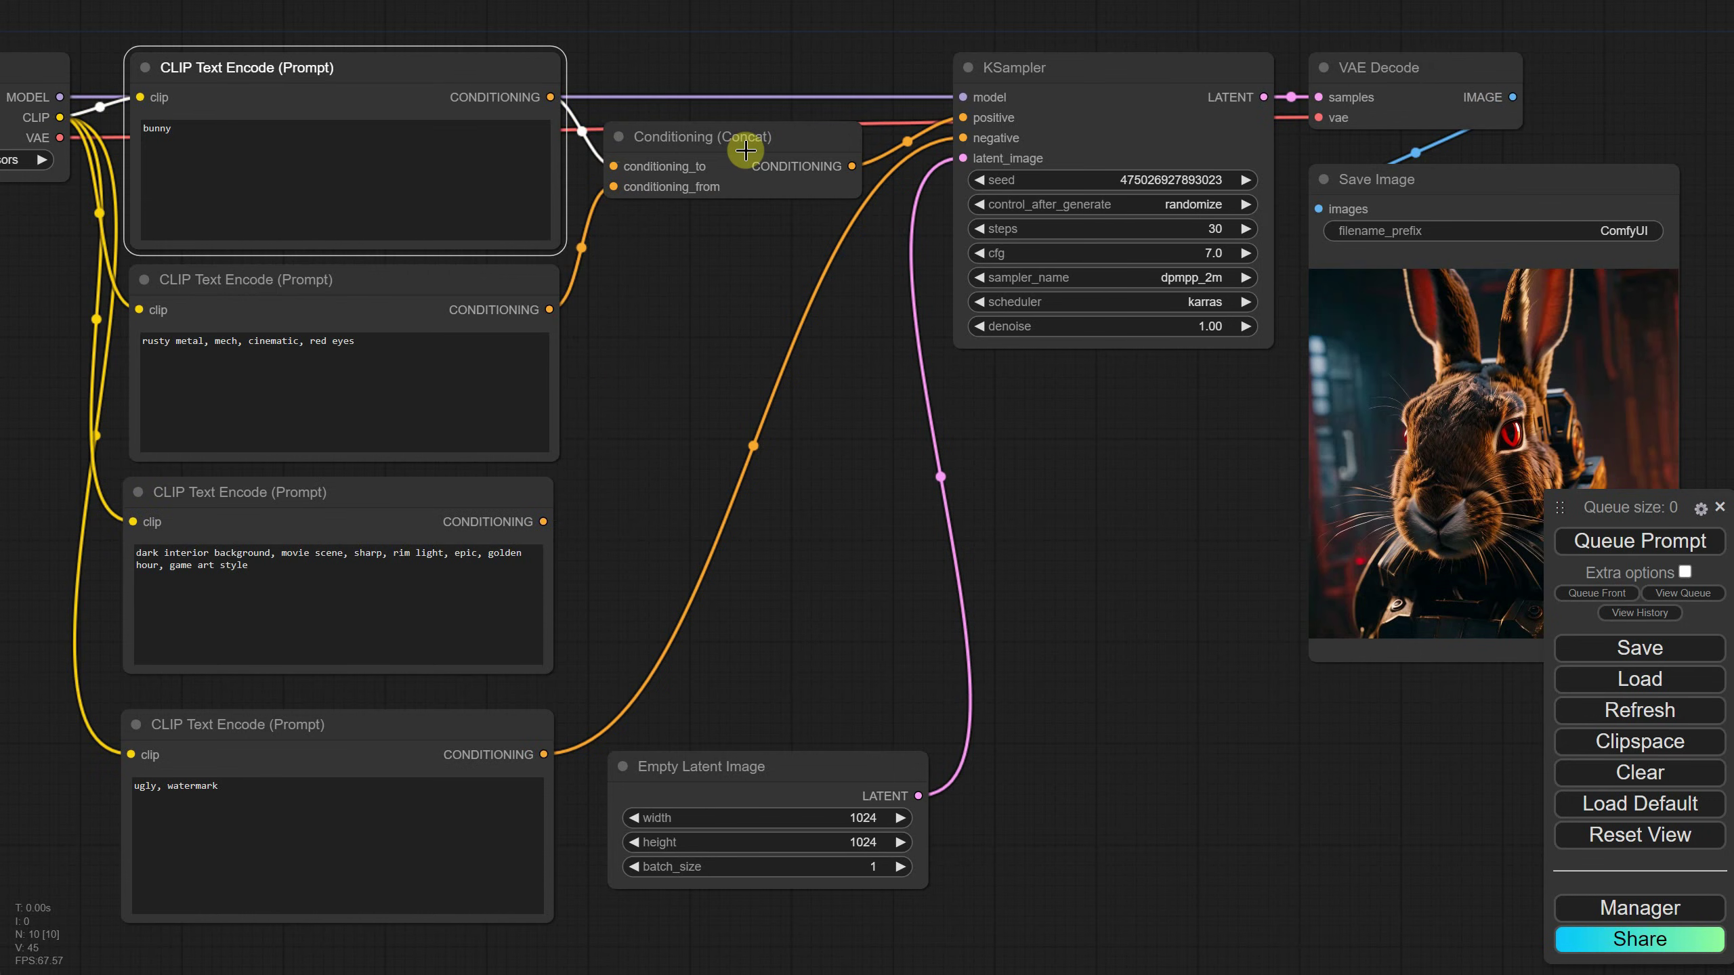
double_click(665, 239)
text(concat)
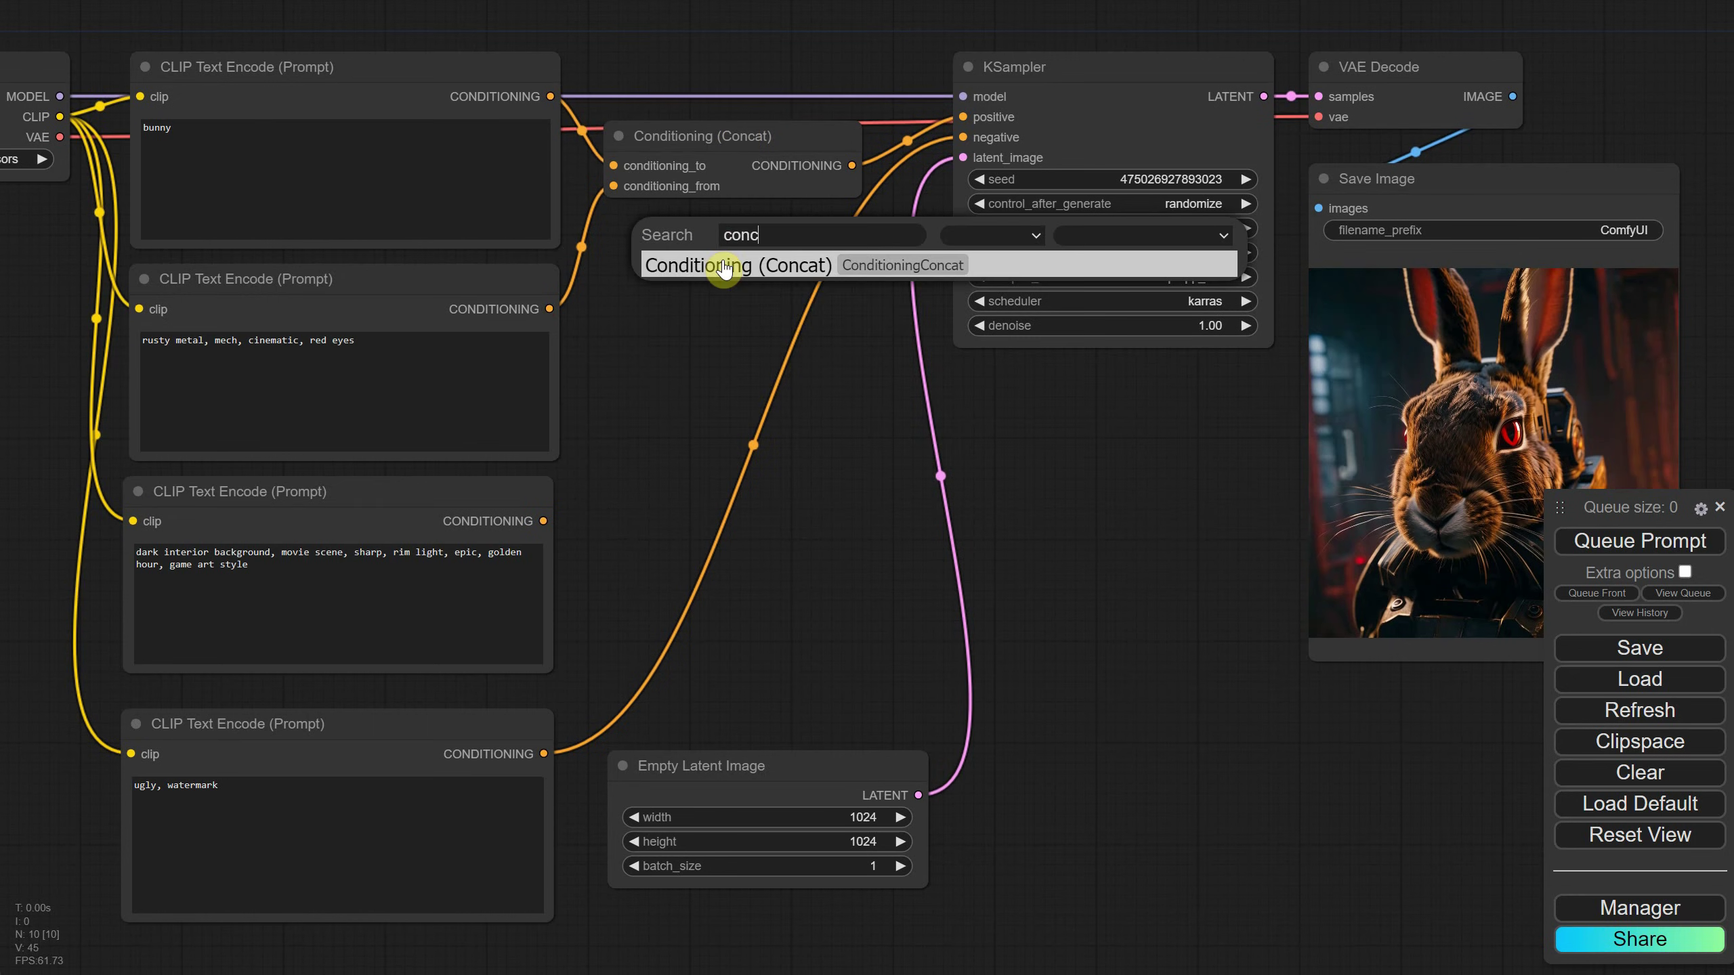
key(Return)
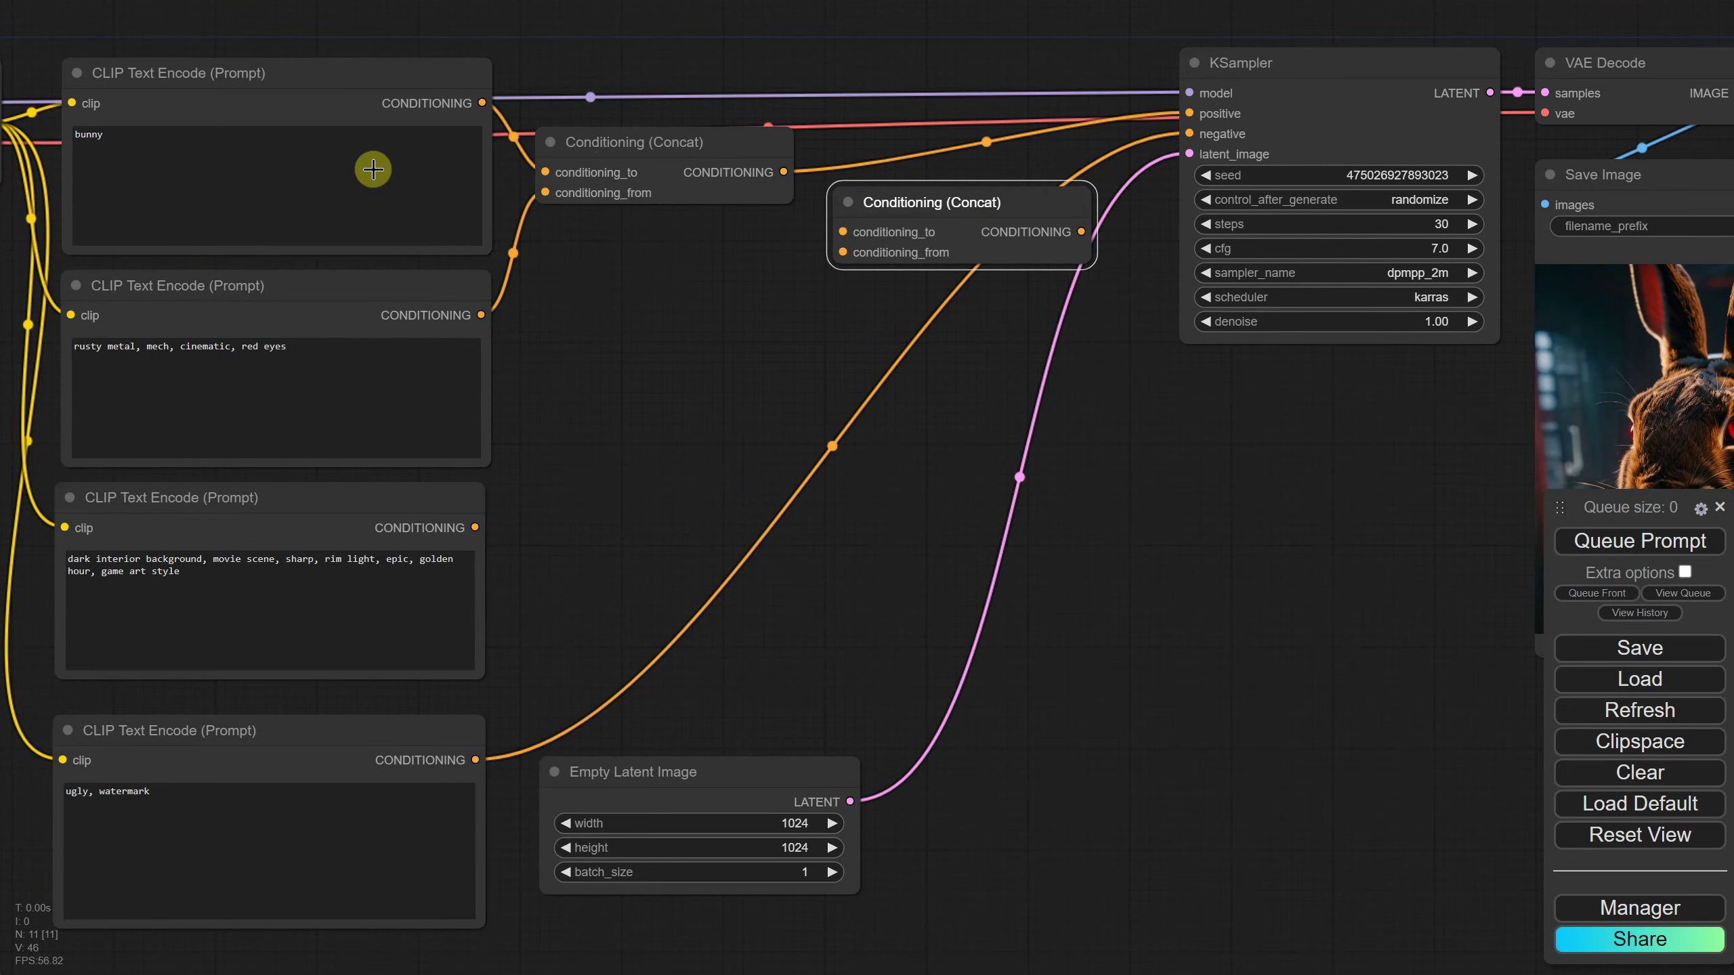
click(368, 168)
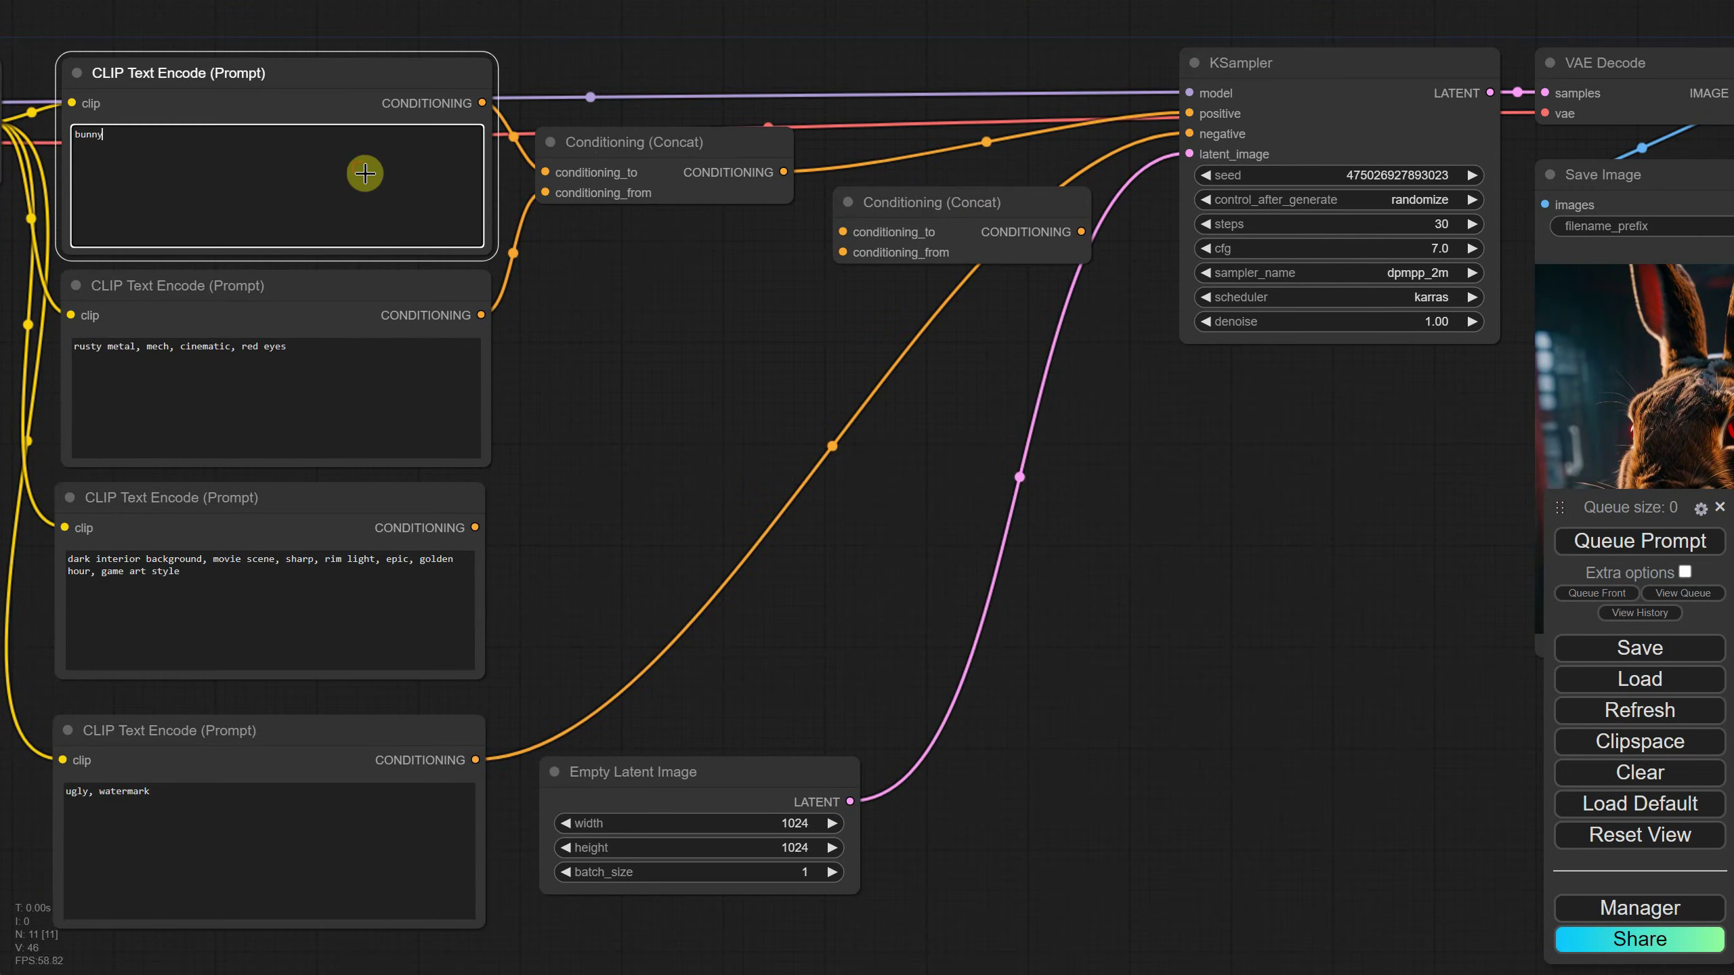
click(376, 373)
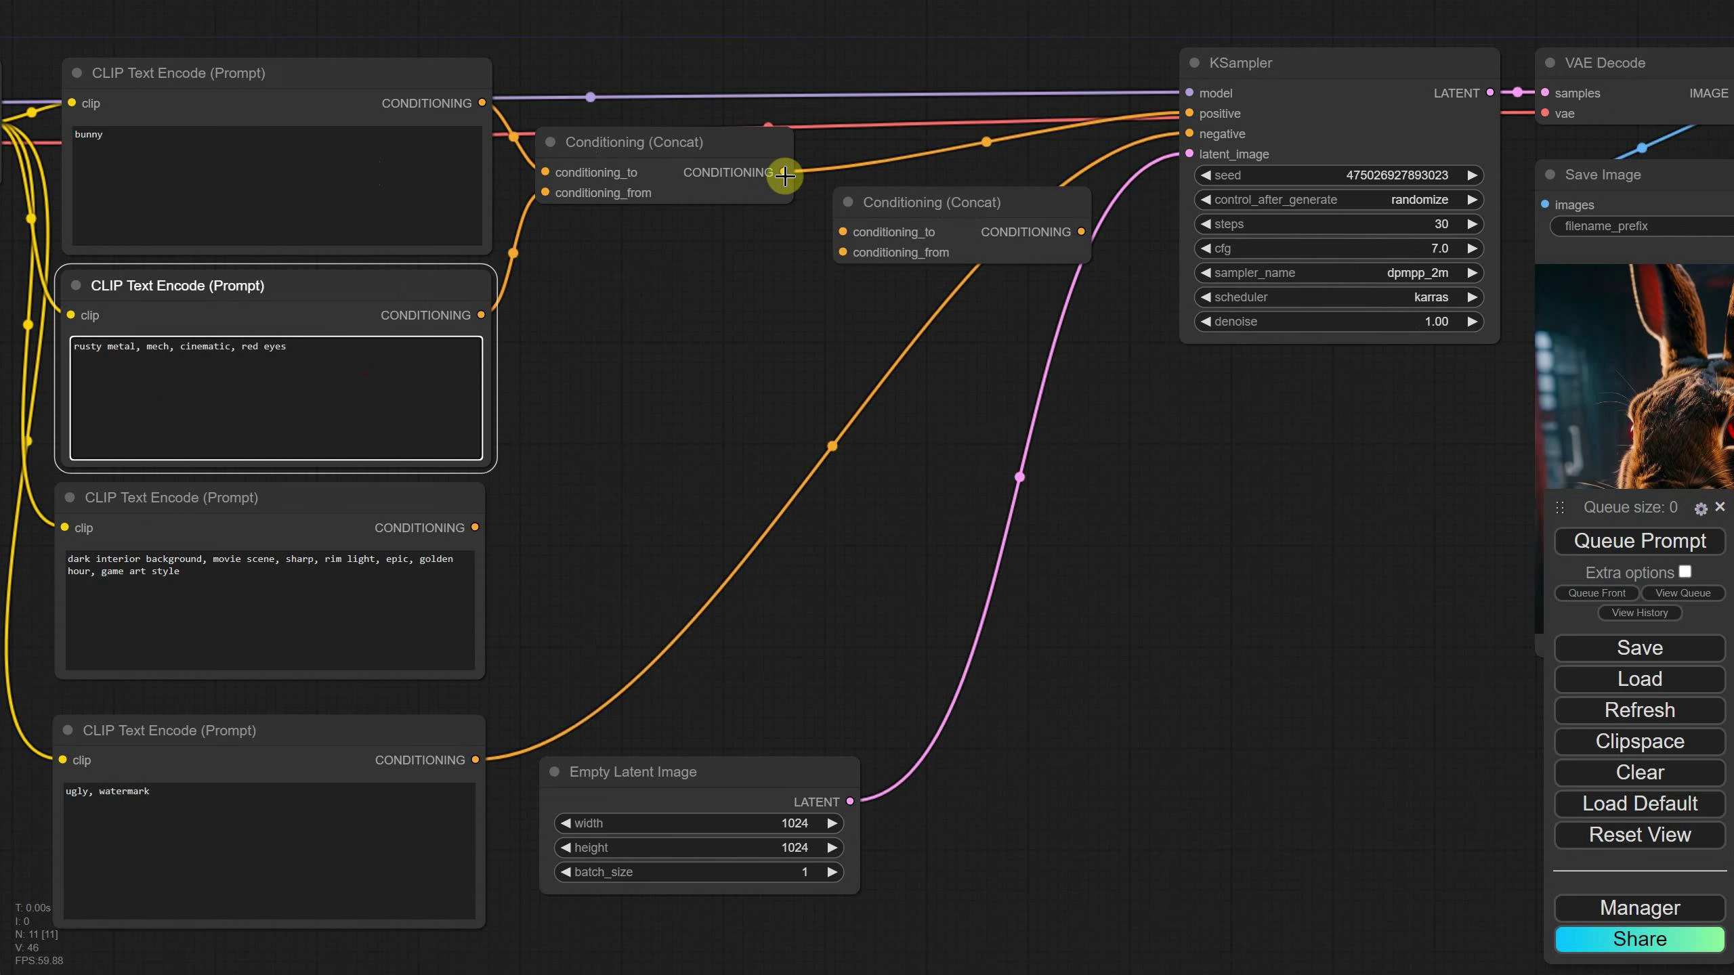
Chain the first Concat and lighting prompt into the second Concat, route it to KSampler positive, and generate.
drag(785, 176, 846, 233)
drag(475, 527, 845, 253)
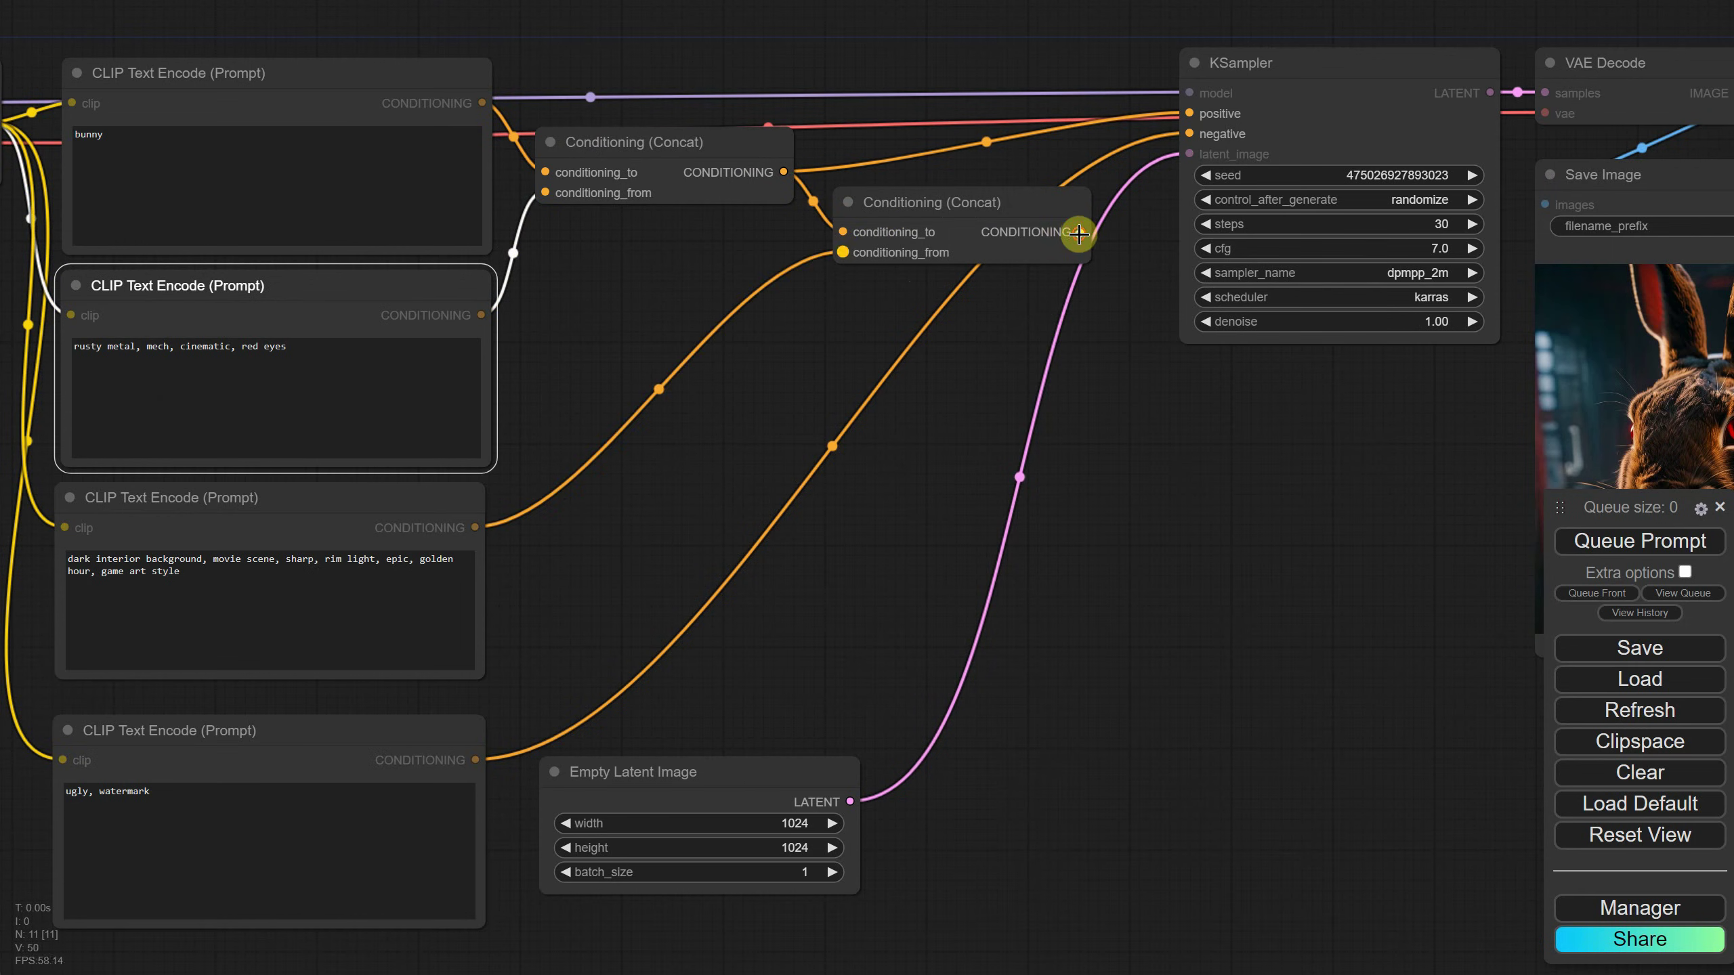
drag(1081, 232, 1190, 113)
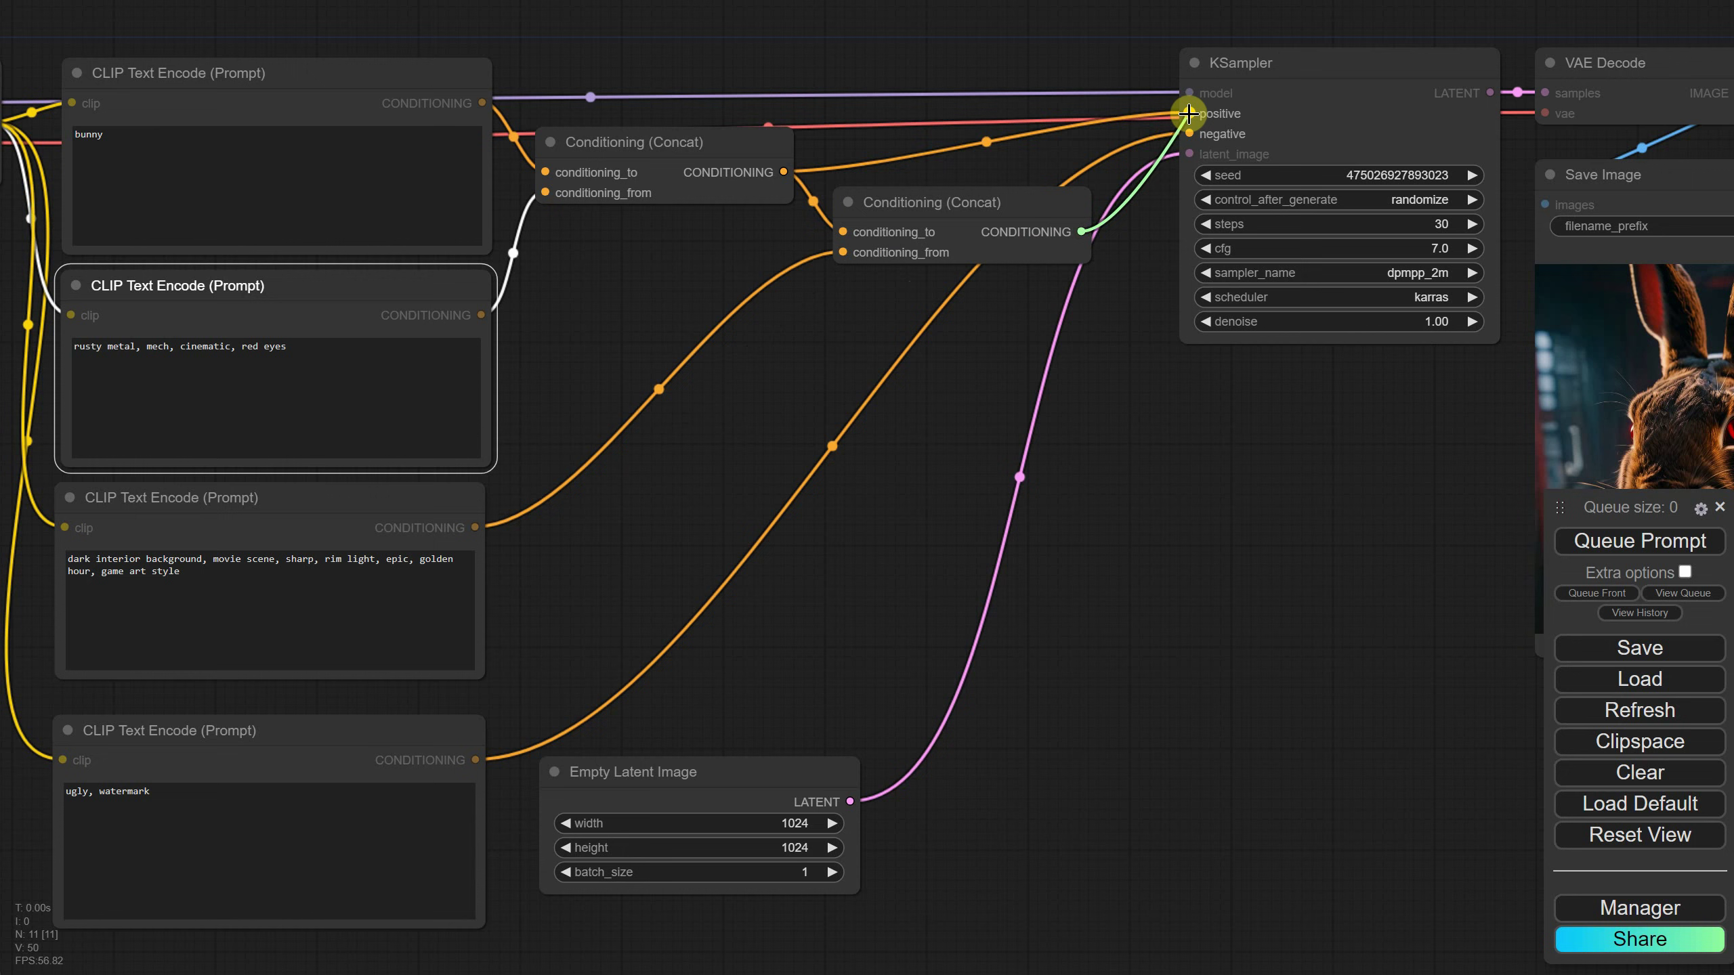
drag(1189, 113, 1189, 114)
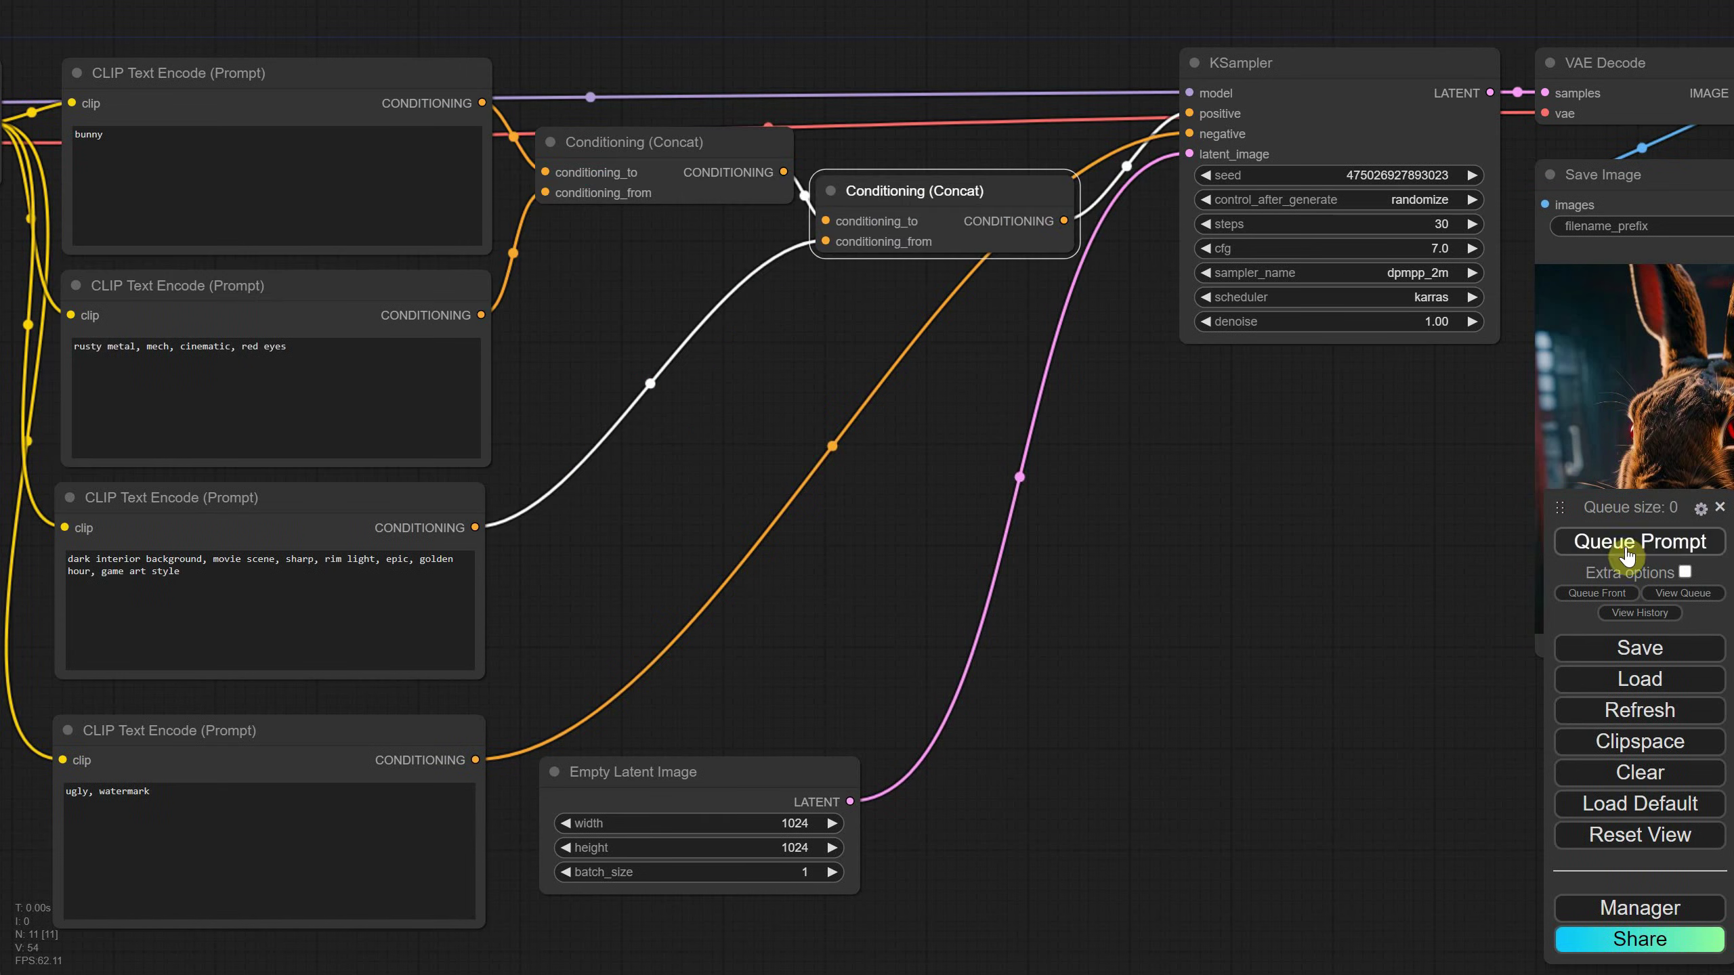
click(1593, 543)
drag(1376, 470, 976, 455)
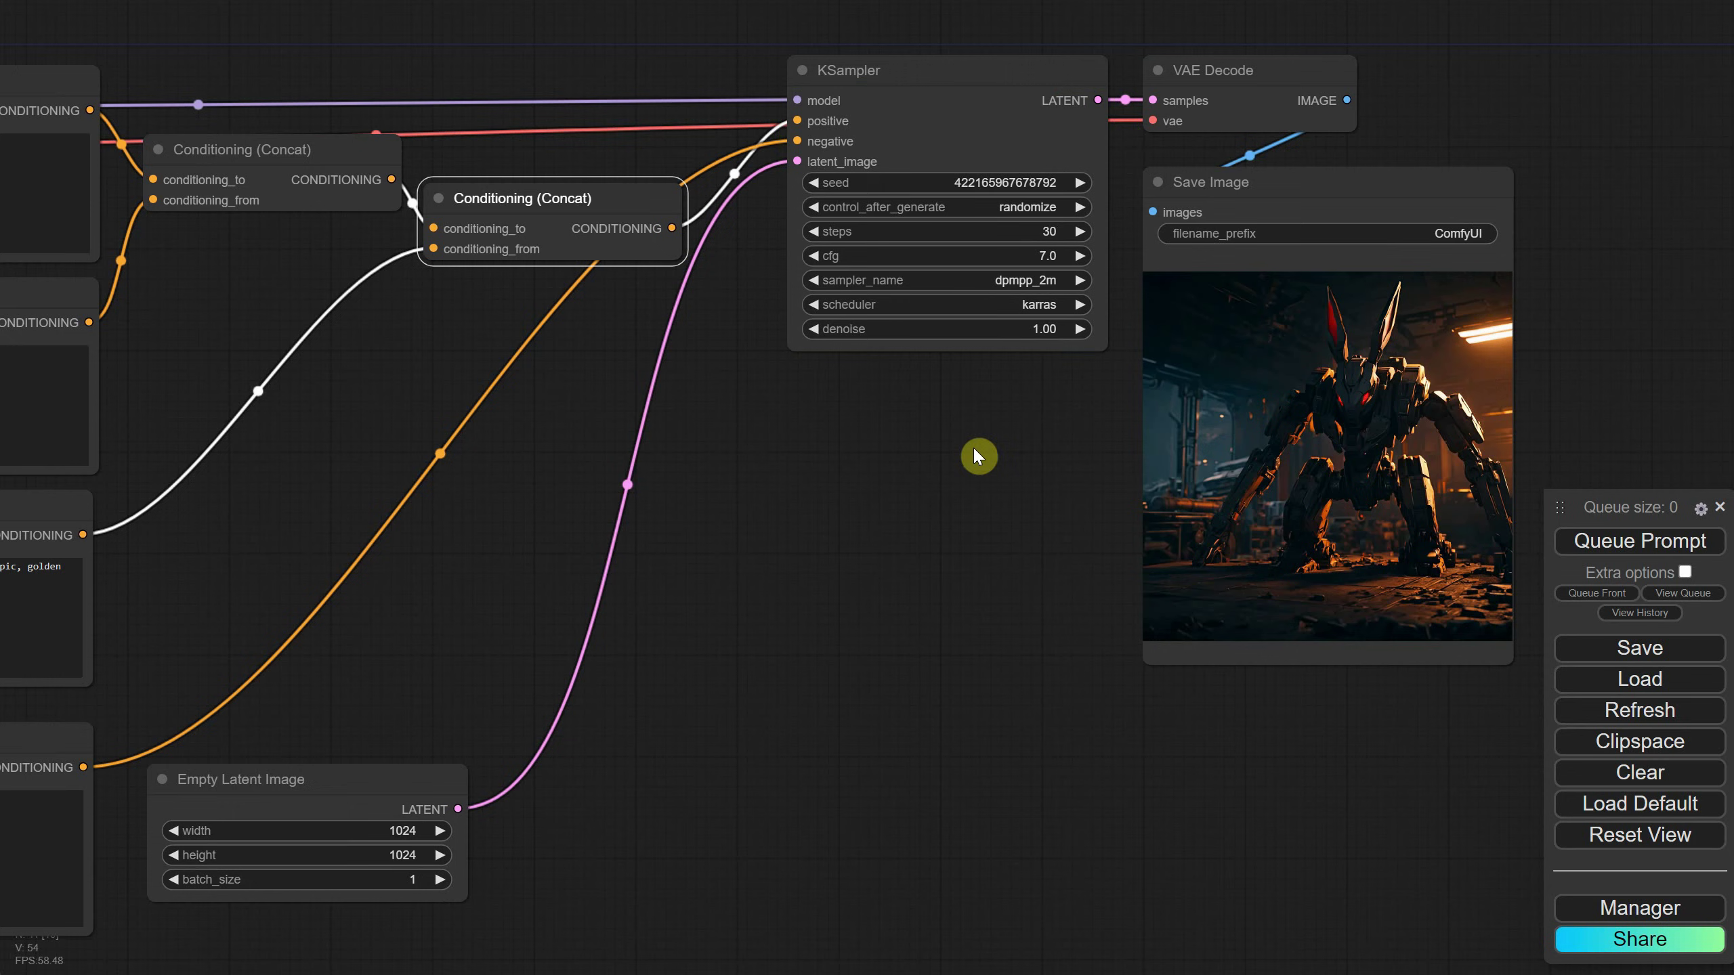
Change the subject prompt to 'dog' and generate an image.
drag(205, 300, 743, 294)
click(254, 186)
key(ctrl+a)
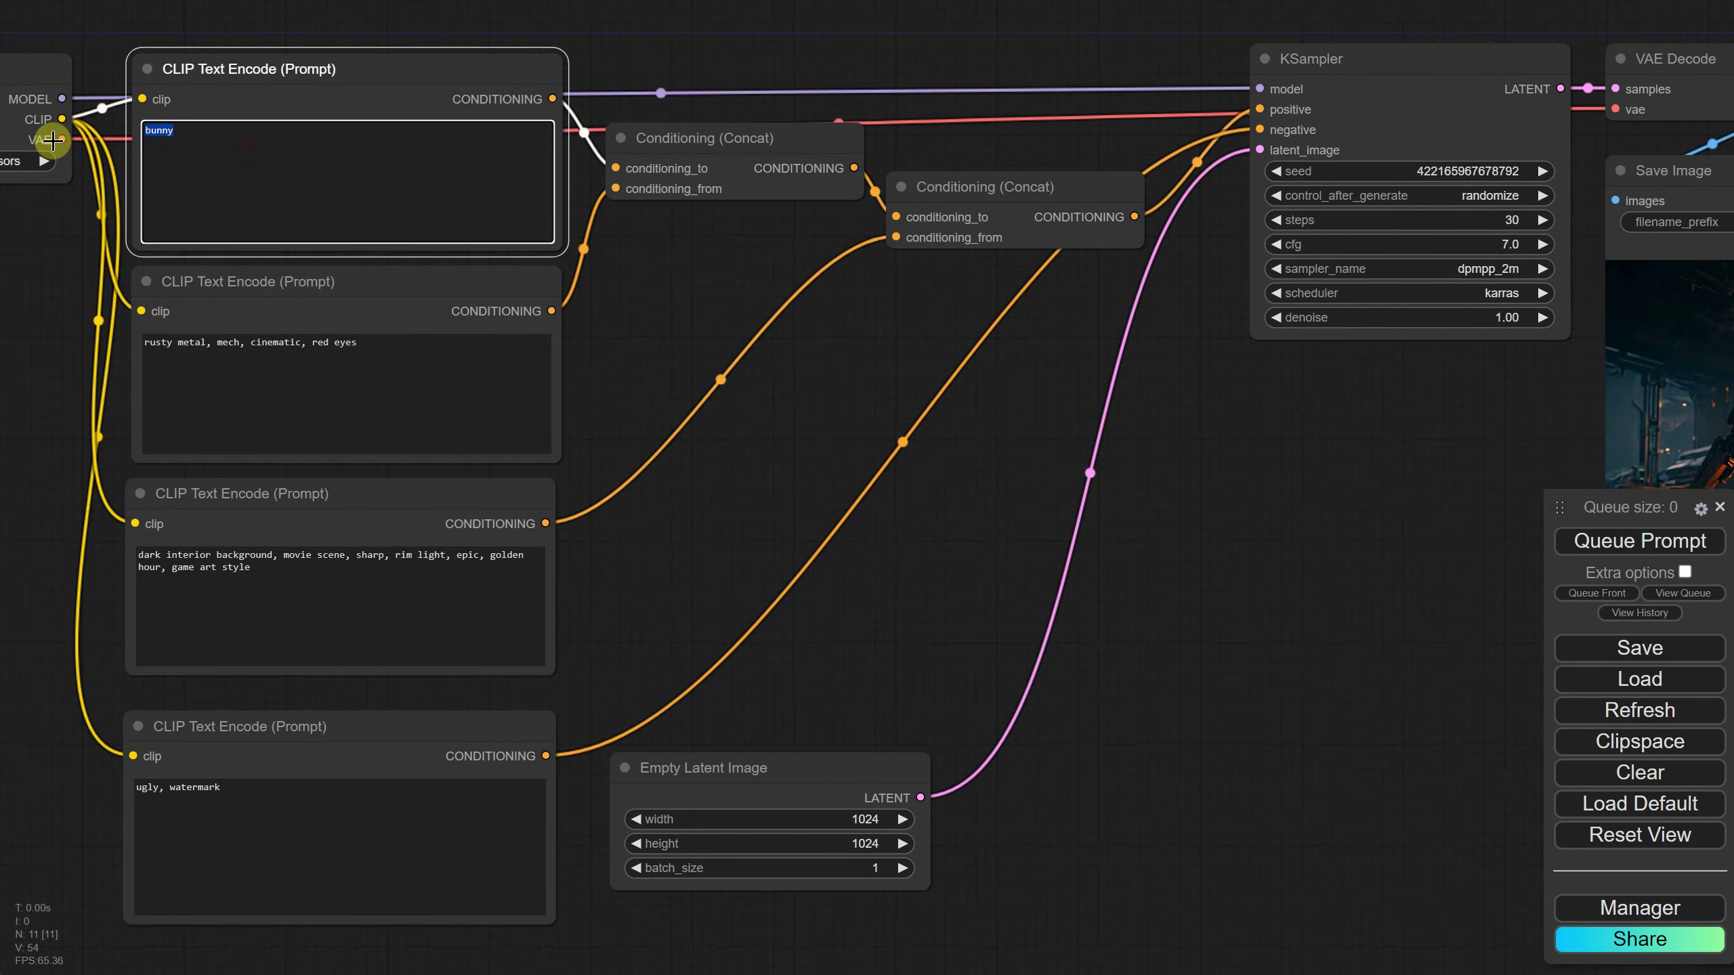
click(1591, 541)
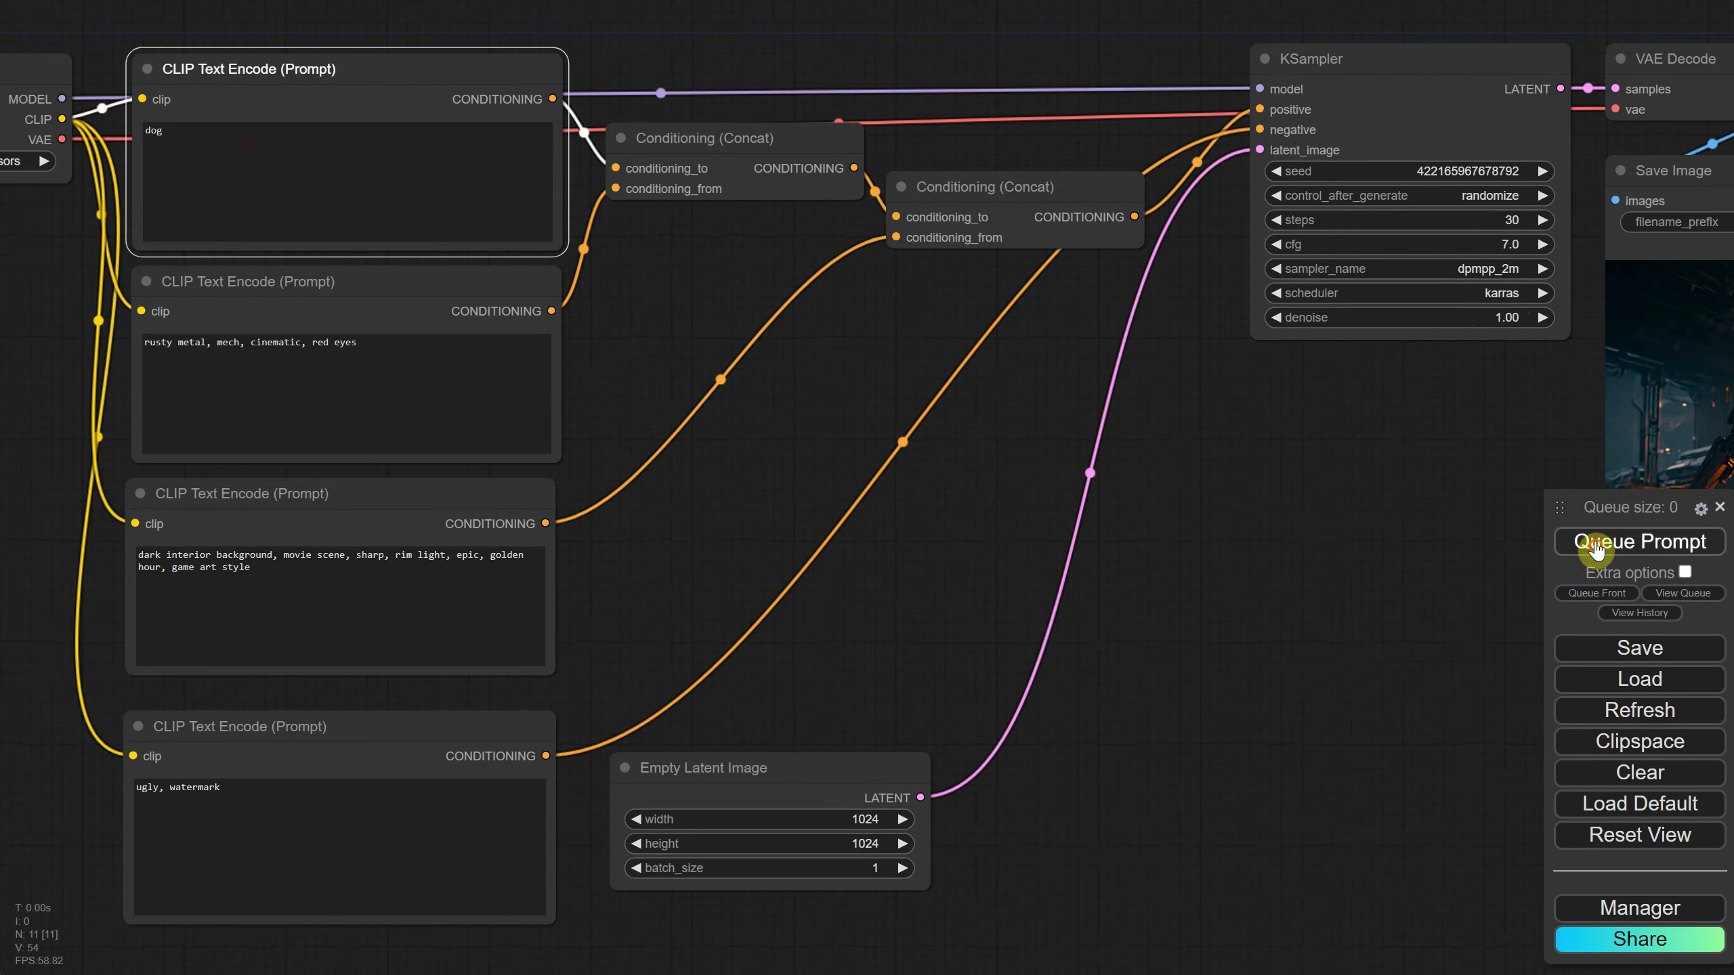
Change the subject prompt to 'a bird' and generate an image.
drag(1416, 477, 734, 635)
scroll(764, 410, up, 5)
scroll(738, 601, down, 2)
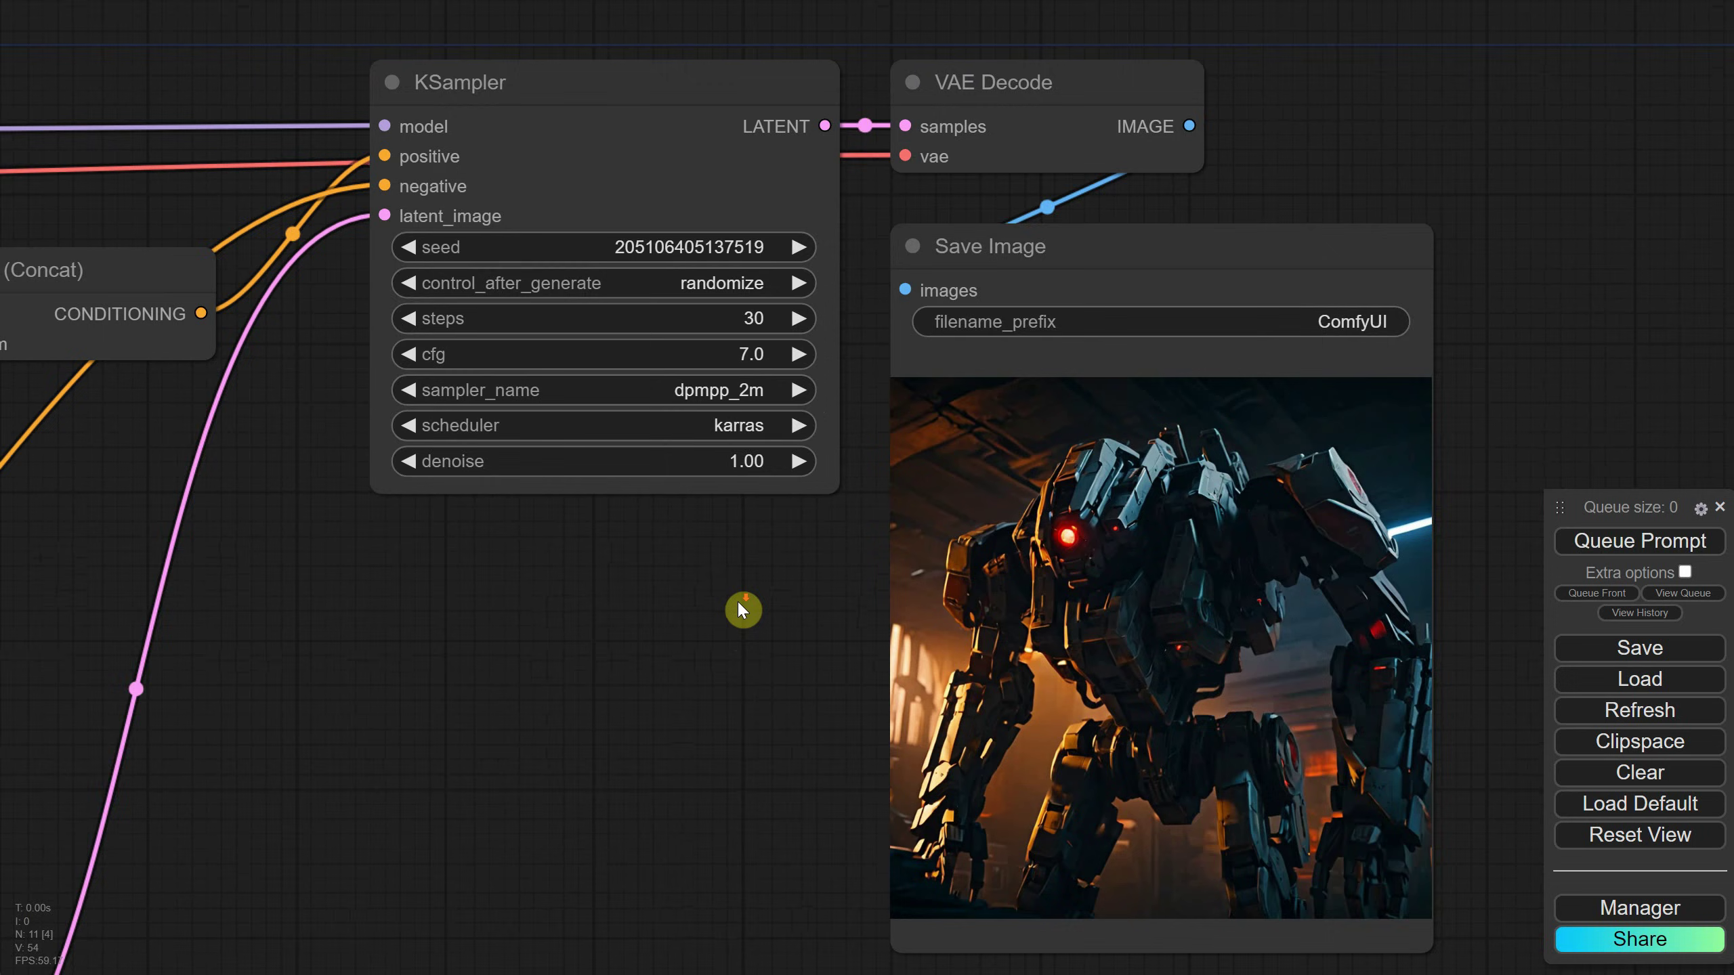
drag(638, 623, 1092, 480)
scroll(1092, 480, down, 2)
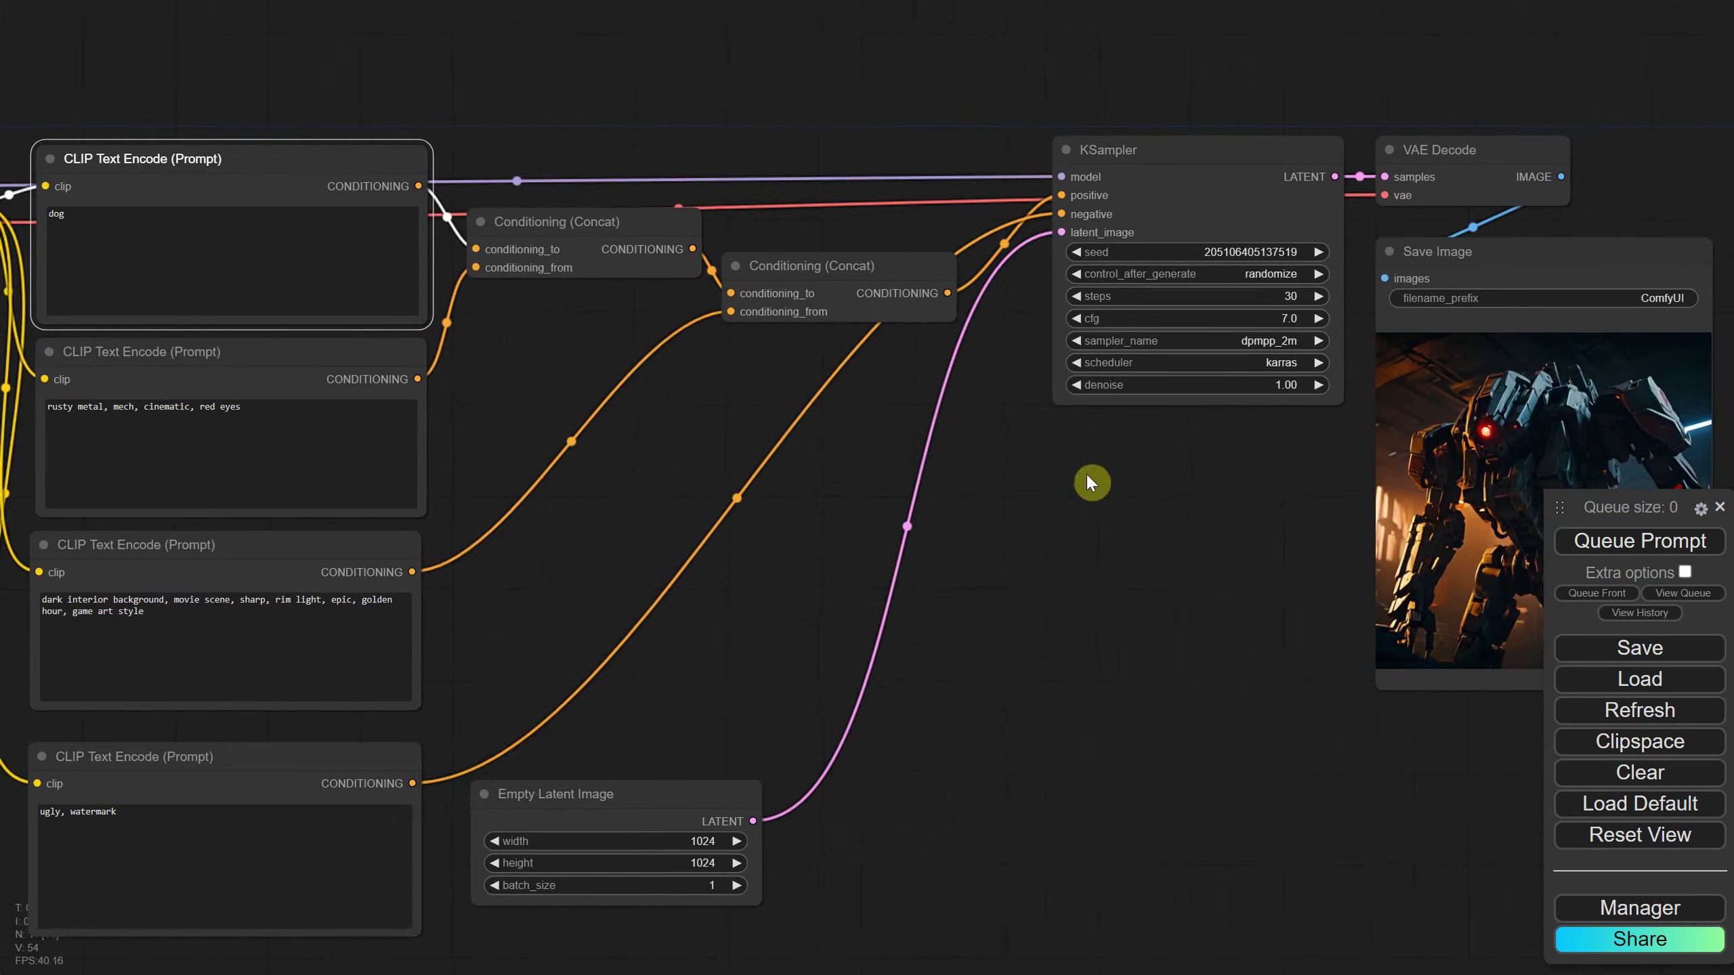
text(a bird)
click(1584, 543)
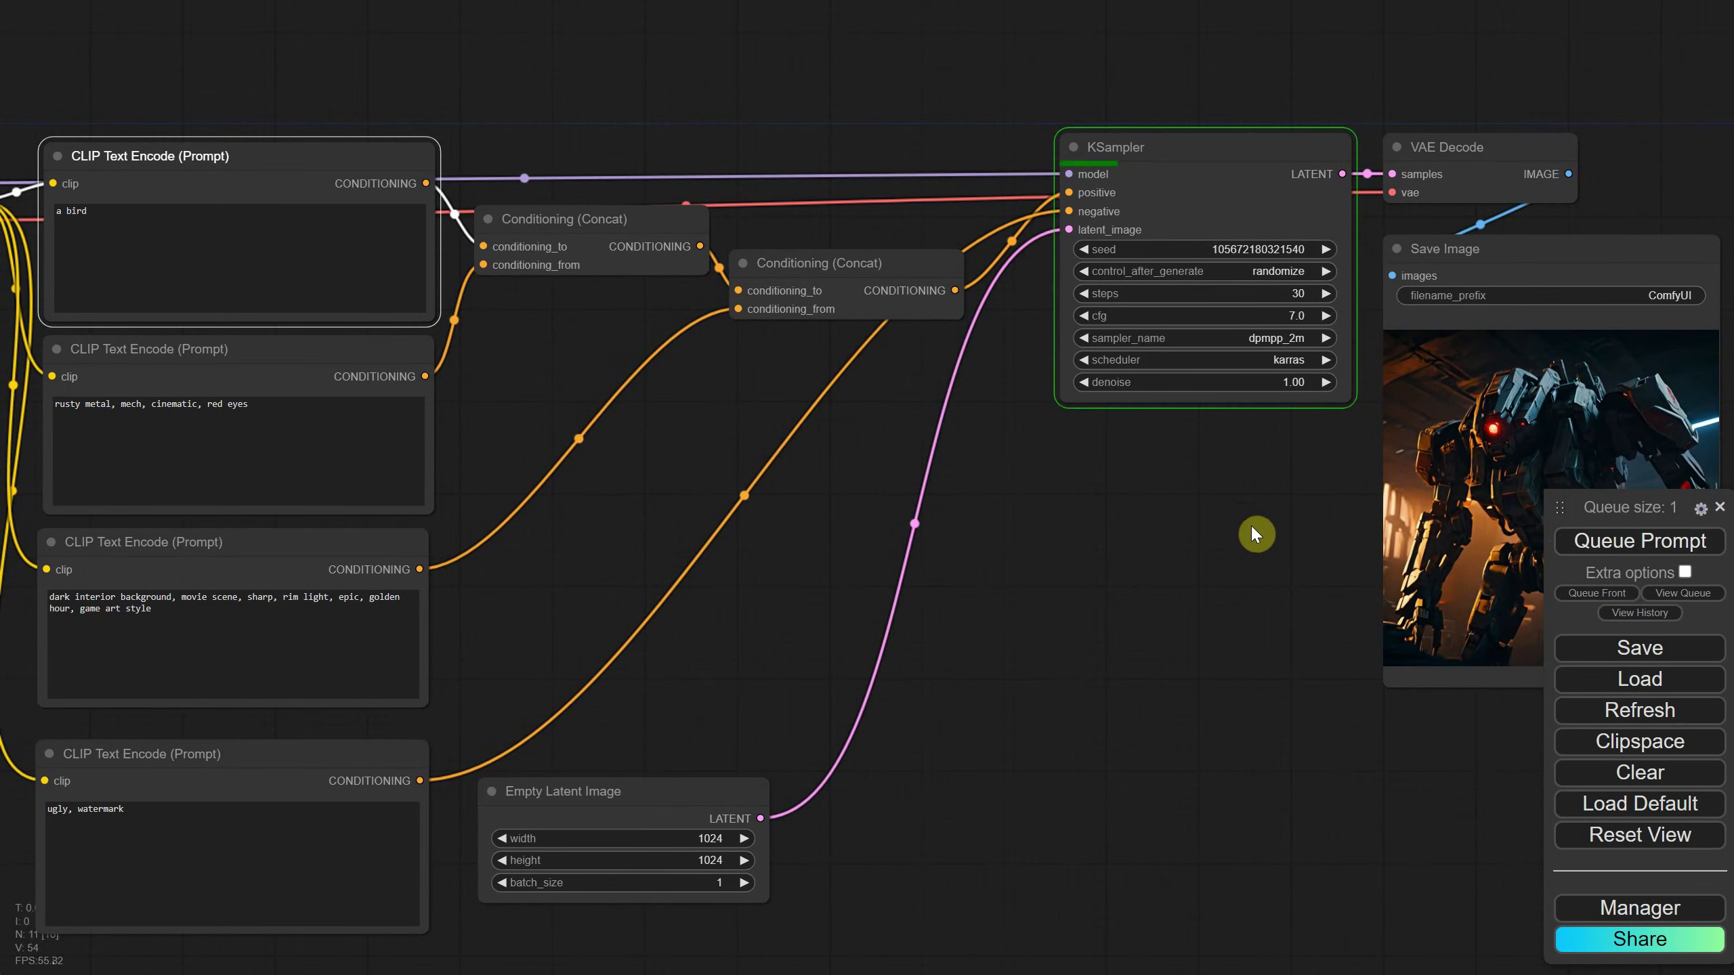
Change the subject to 'a red bird with wings' and generate the red-winged mech image.
scroll(1228, 499, down, 2)
scroll(1215, 479, up, 2)
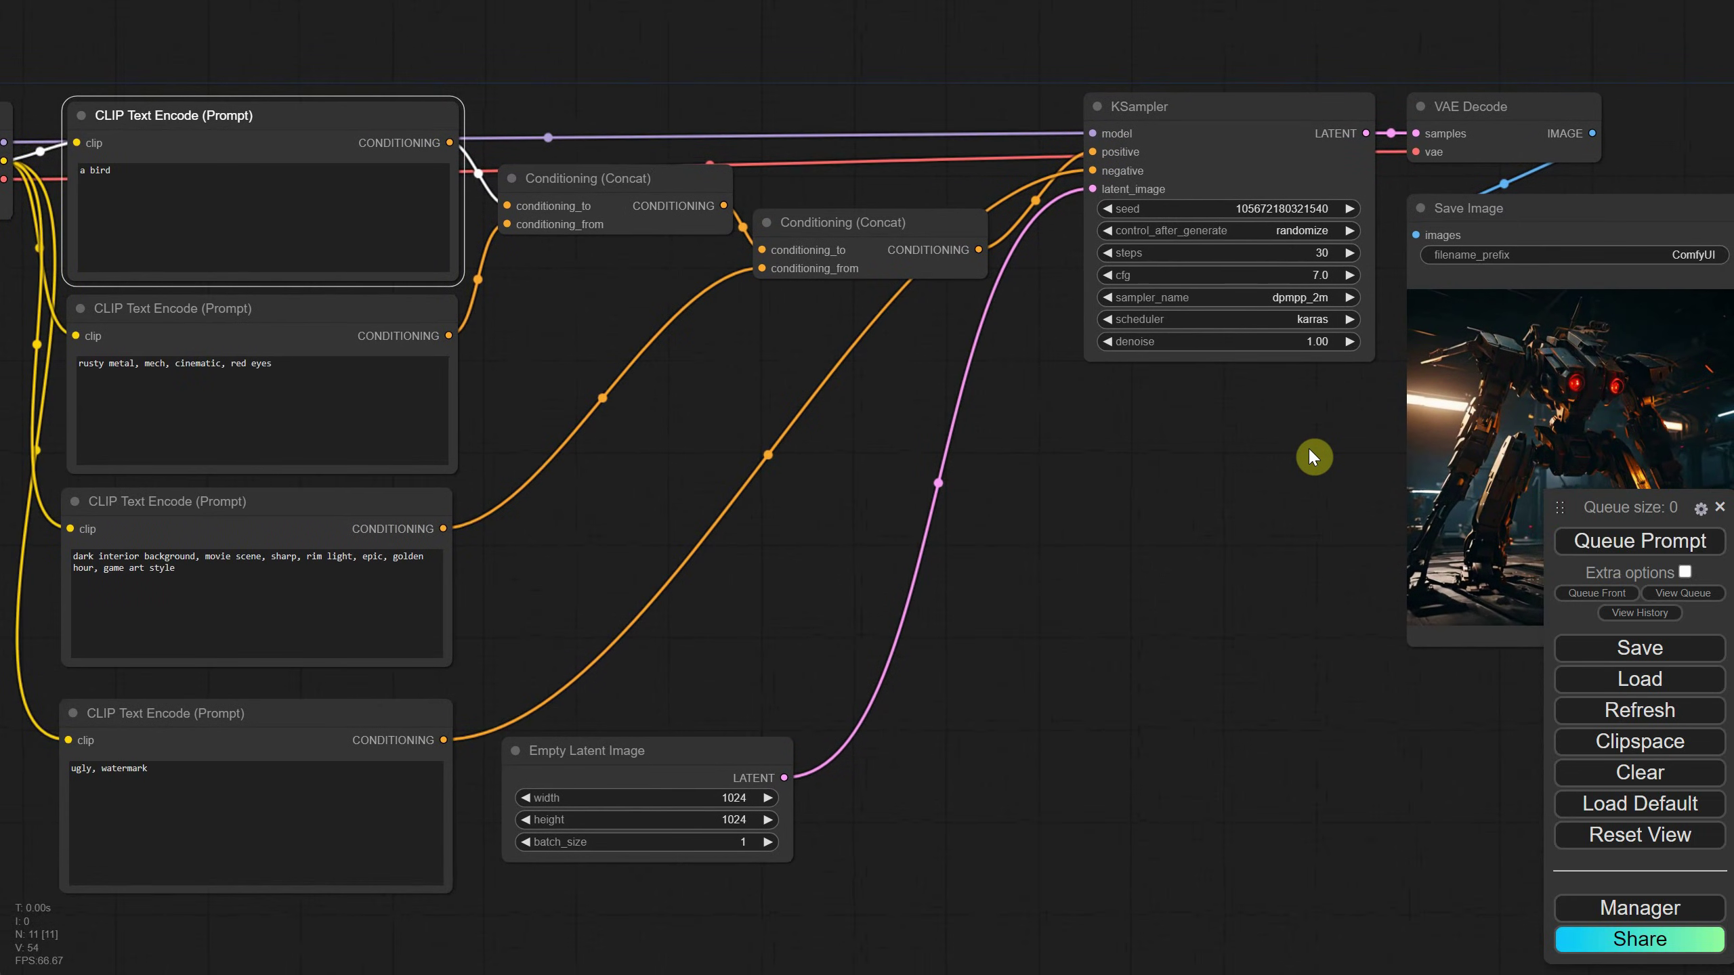
scroll(220, 94, up, 1)
click(219, 95)
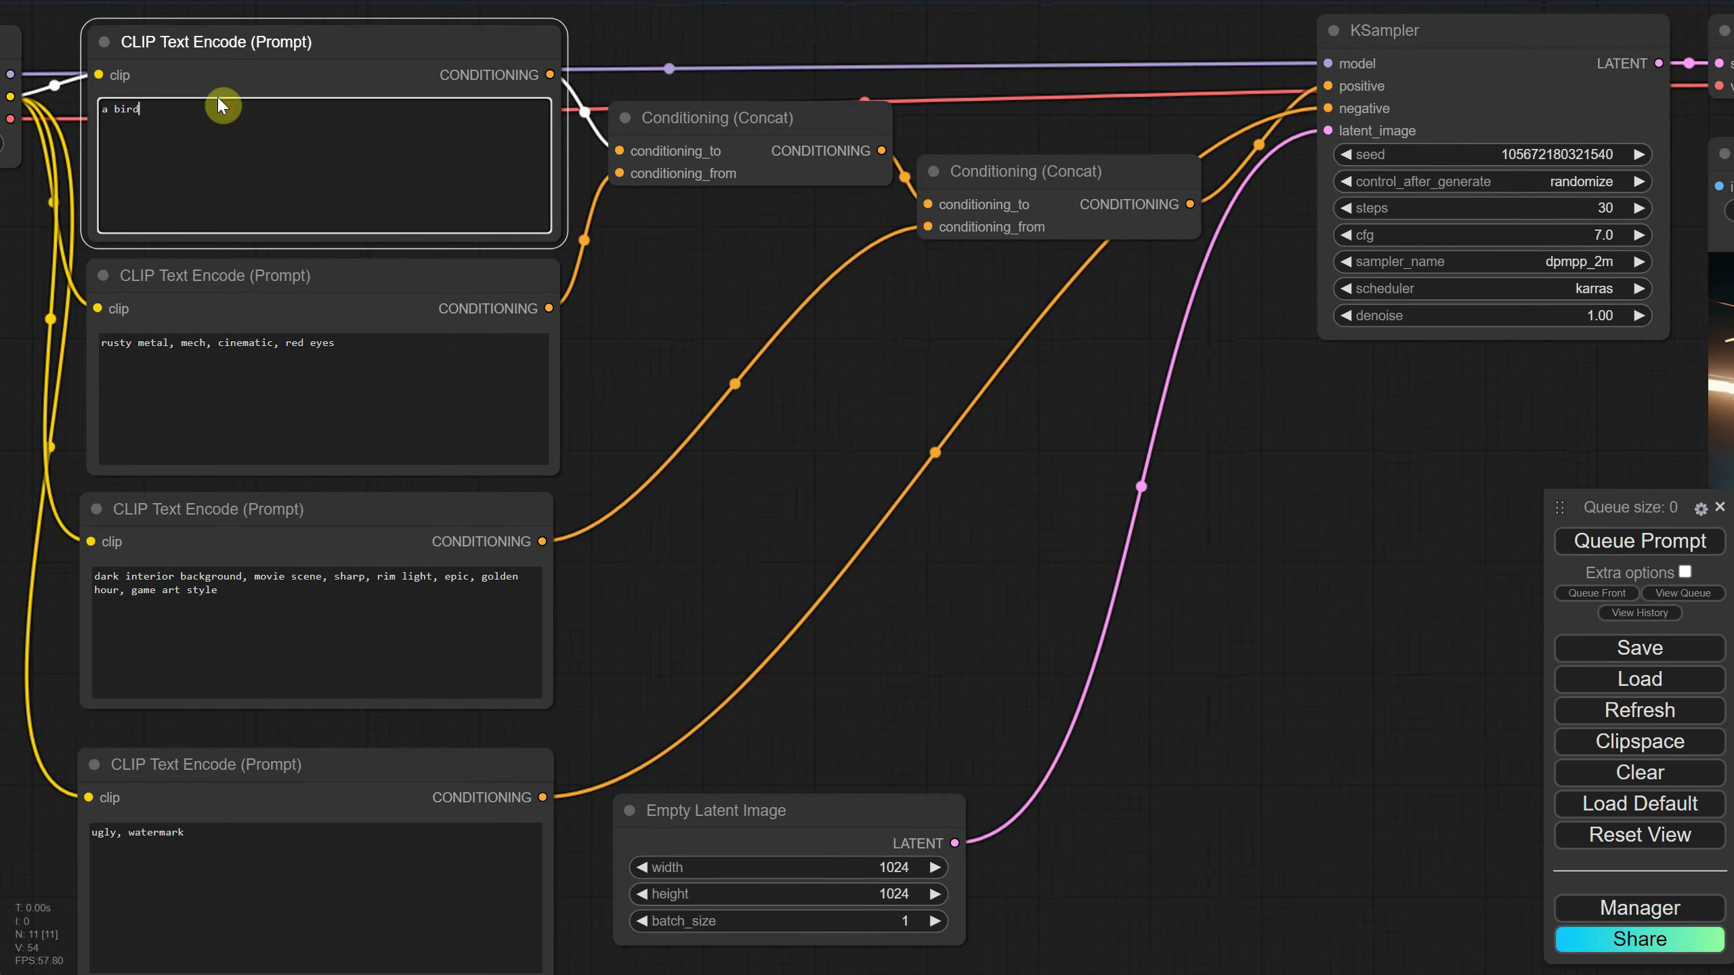
key(Left)
key(Left)
key(Left)
key(Left)
text(red)
key(End)
text(with wings)
click(1563, 539)
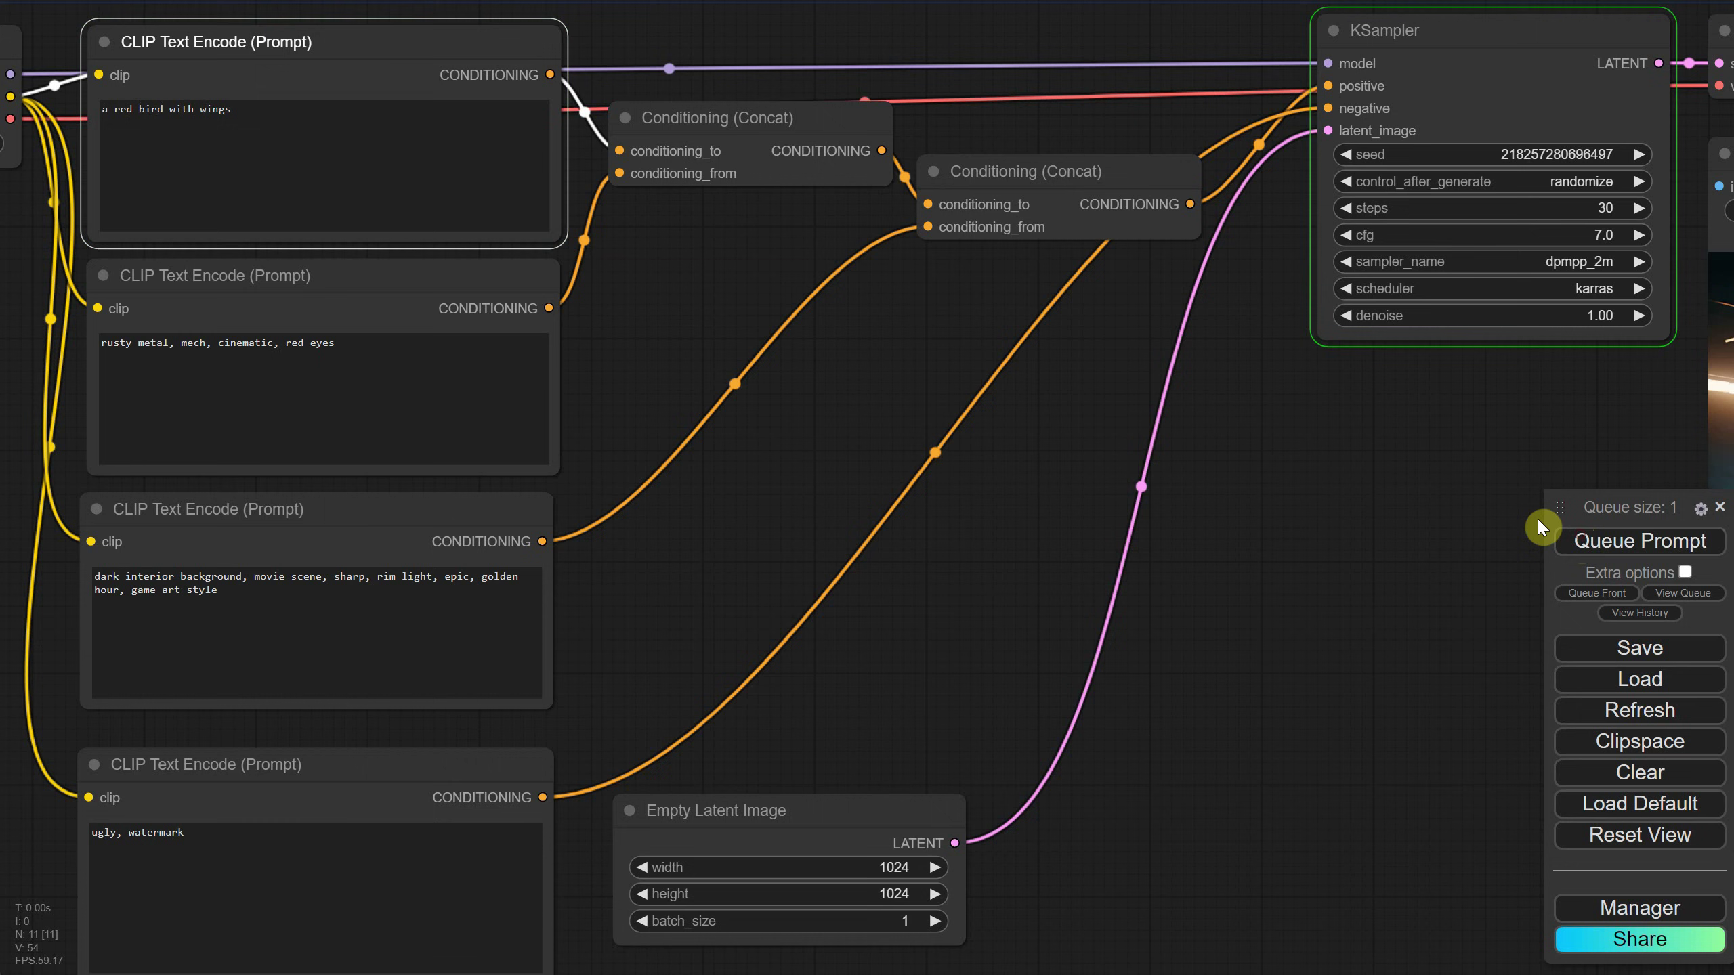
drag(1380, 453, 770, 482)
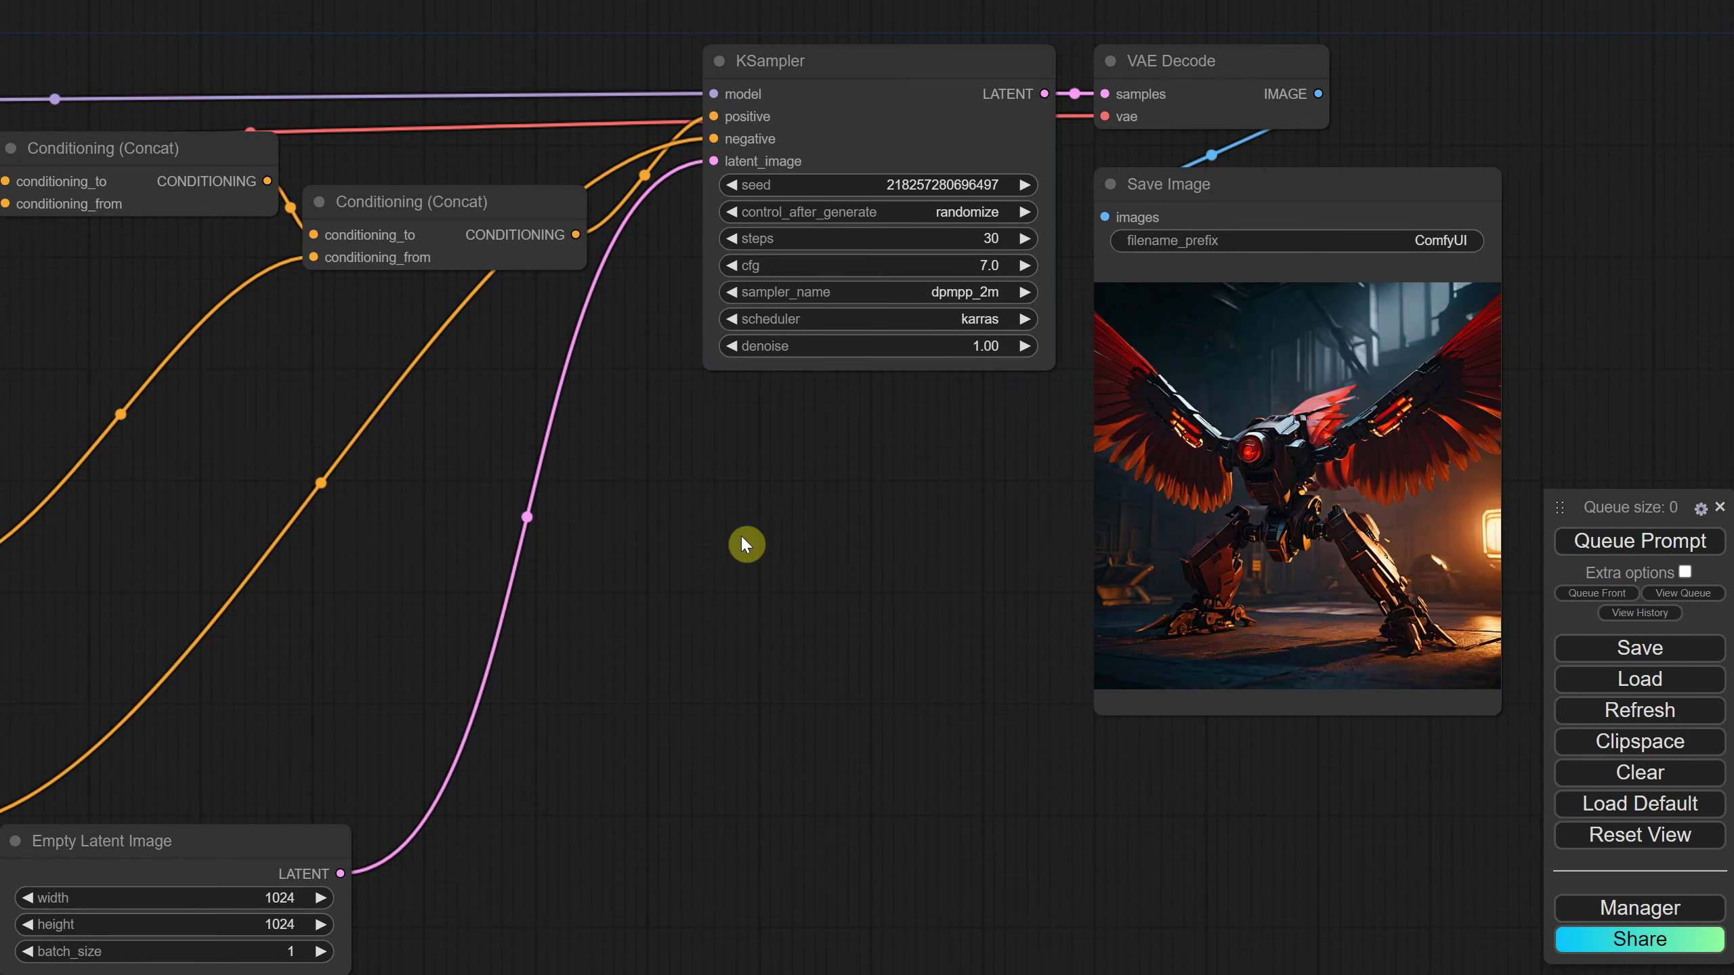
scroll(743, 543, down, 4)
drag(743, 542, 974, 493)
scroll(887, 451, down, 1)
scroll(740, 335, up, 2)
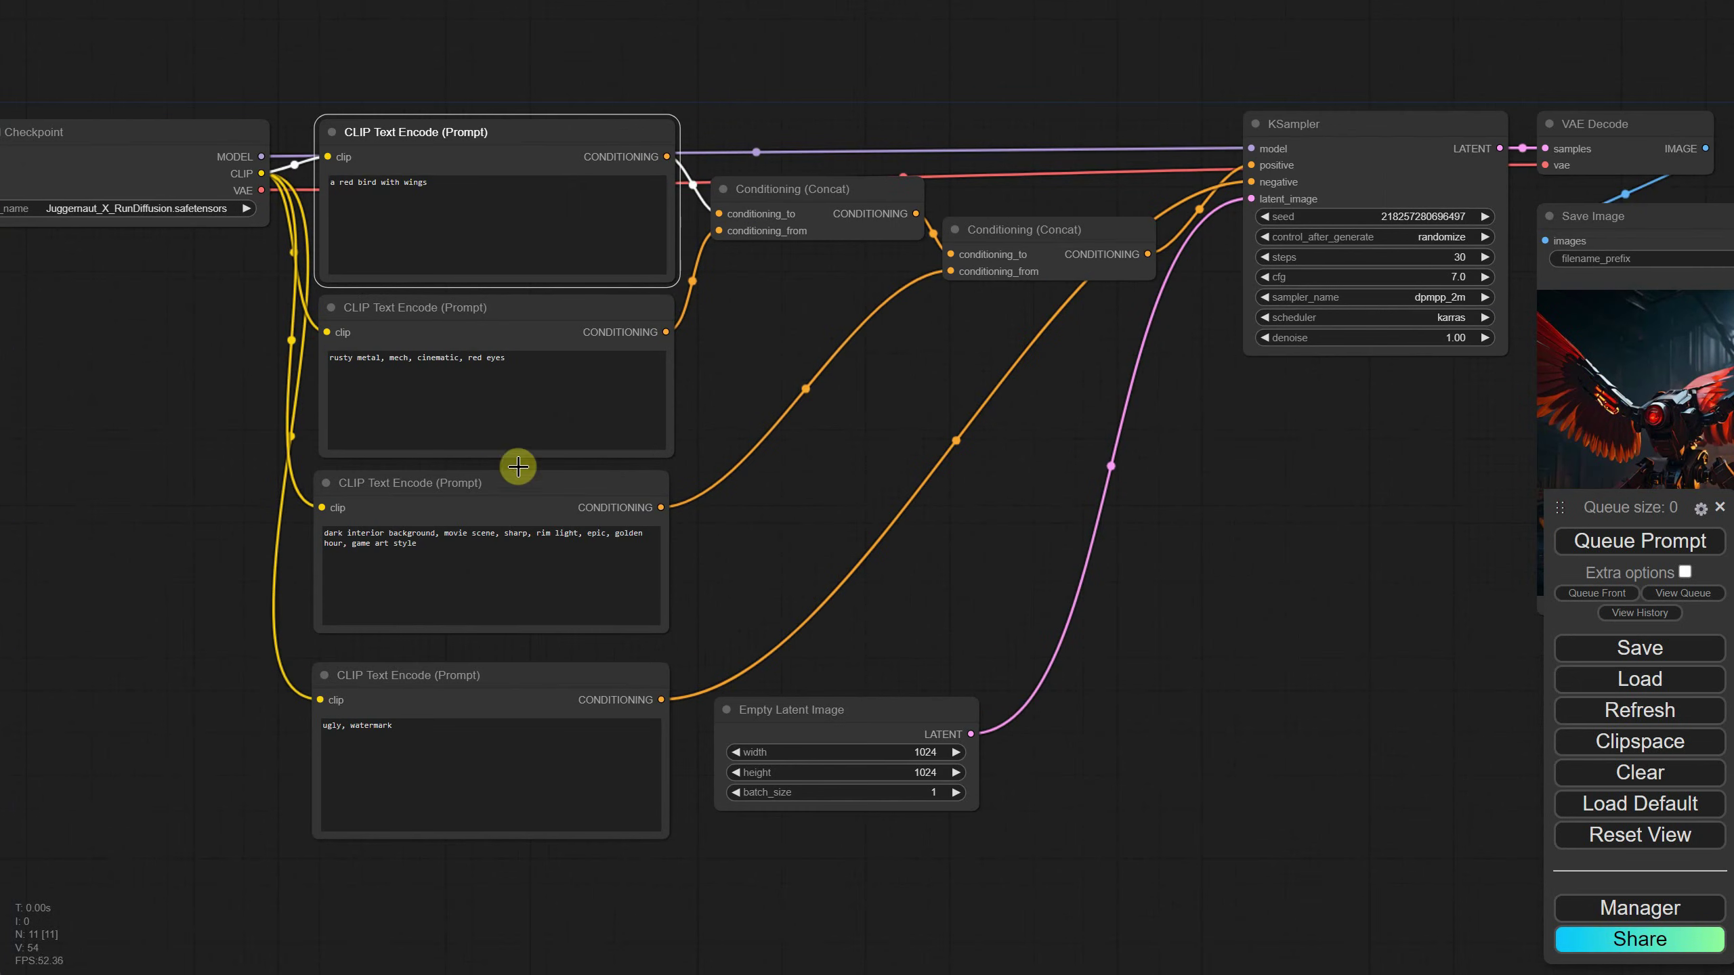
Delete the third style prompt and the second Conditioning (Concat) node.
click(482, 484)
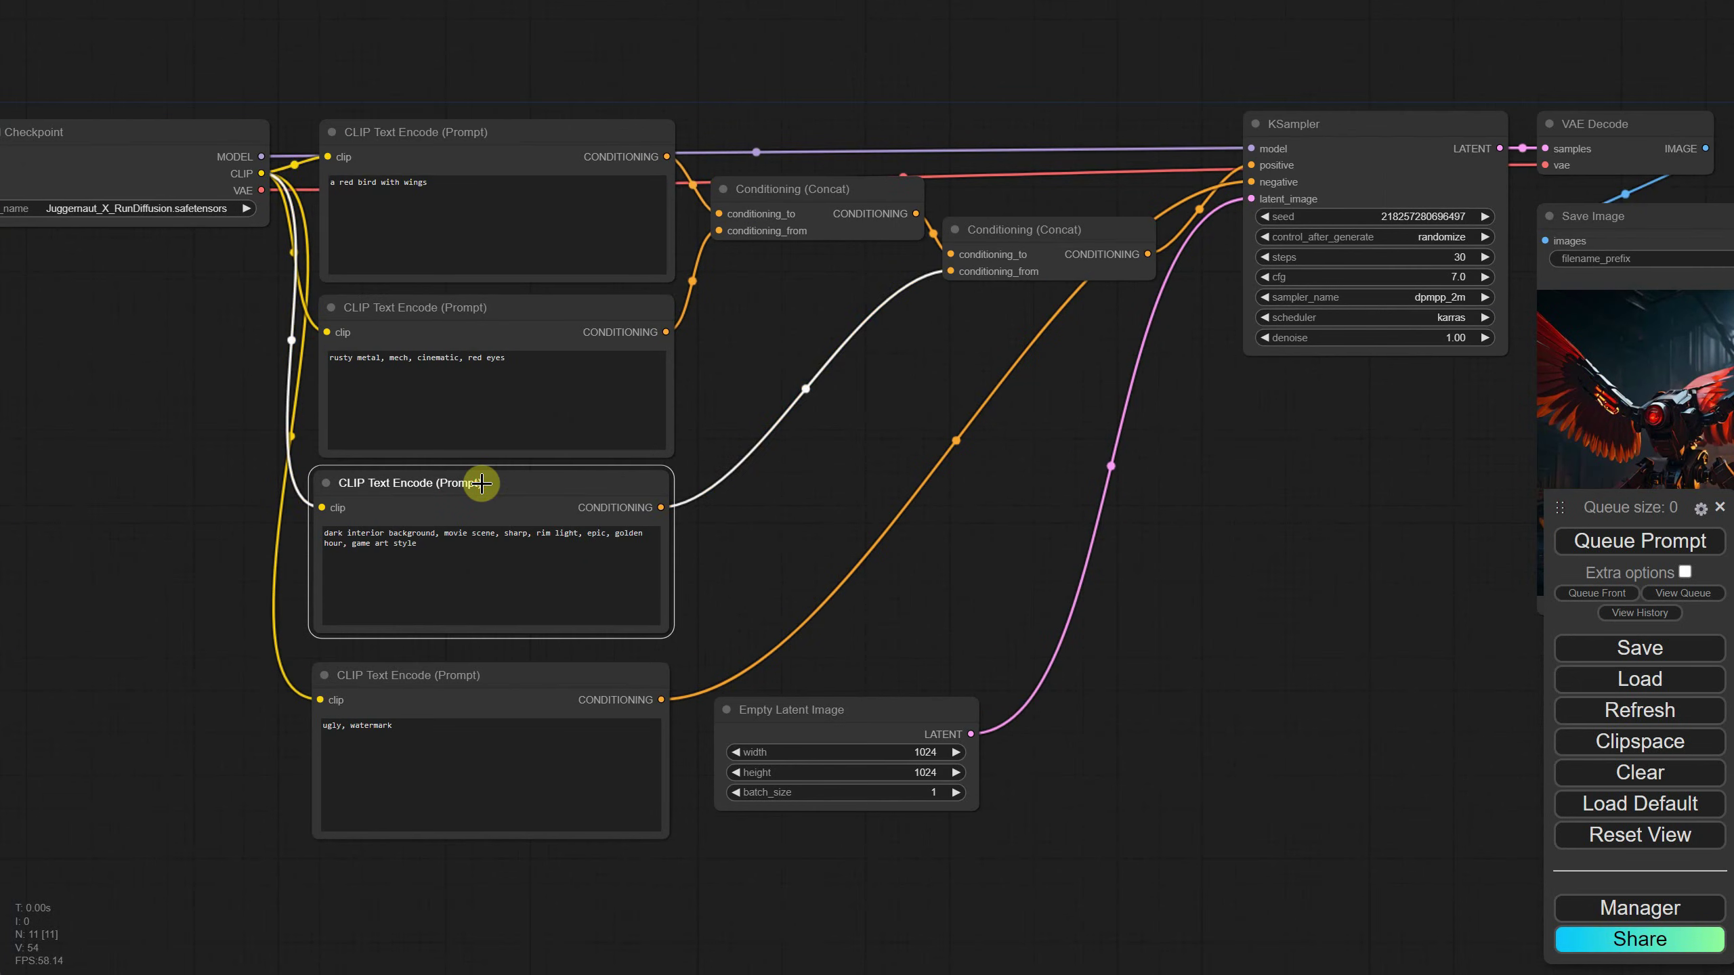
key(Delete)
click(1057, 233)
key(Delete)
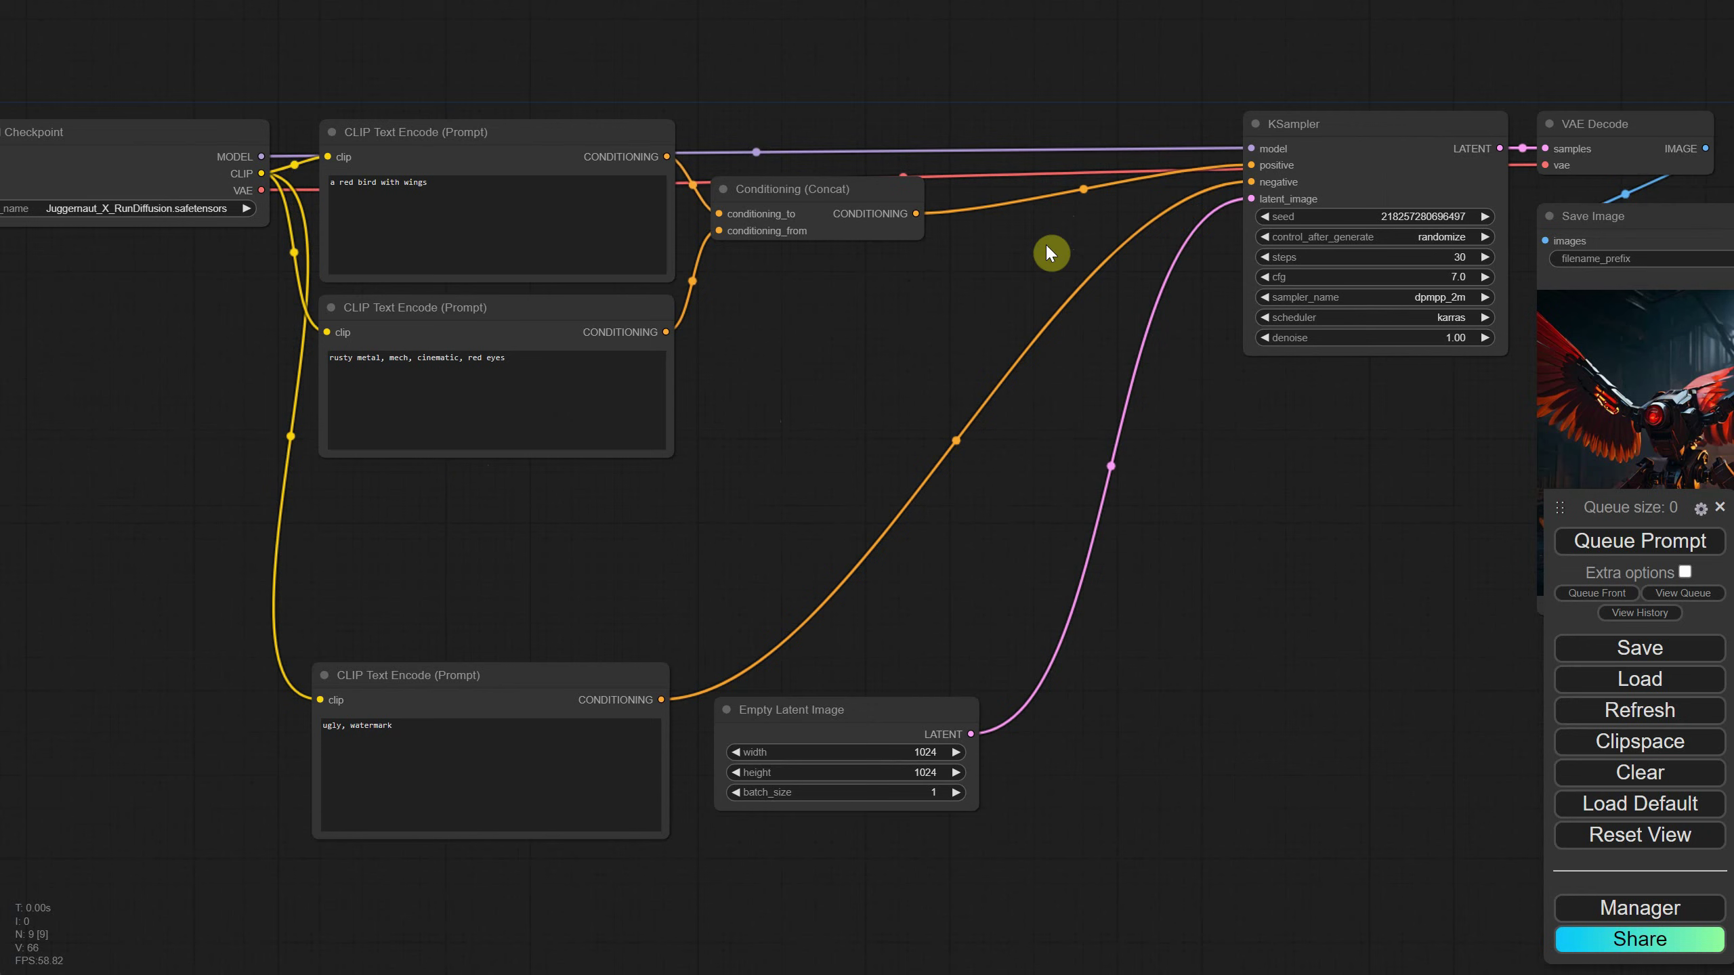
Regenerate the red mech bird using the single Concat, then search nodes for 'load s'.
drag(854, 186, 875, 220)
click(1604, 542)
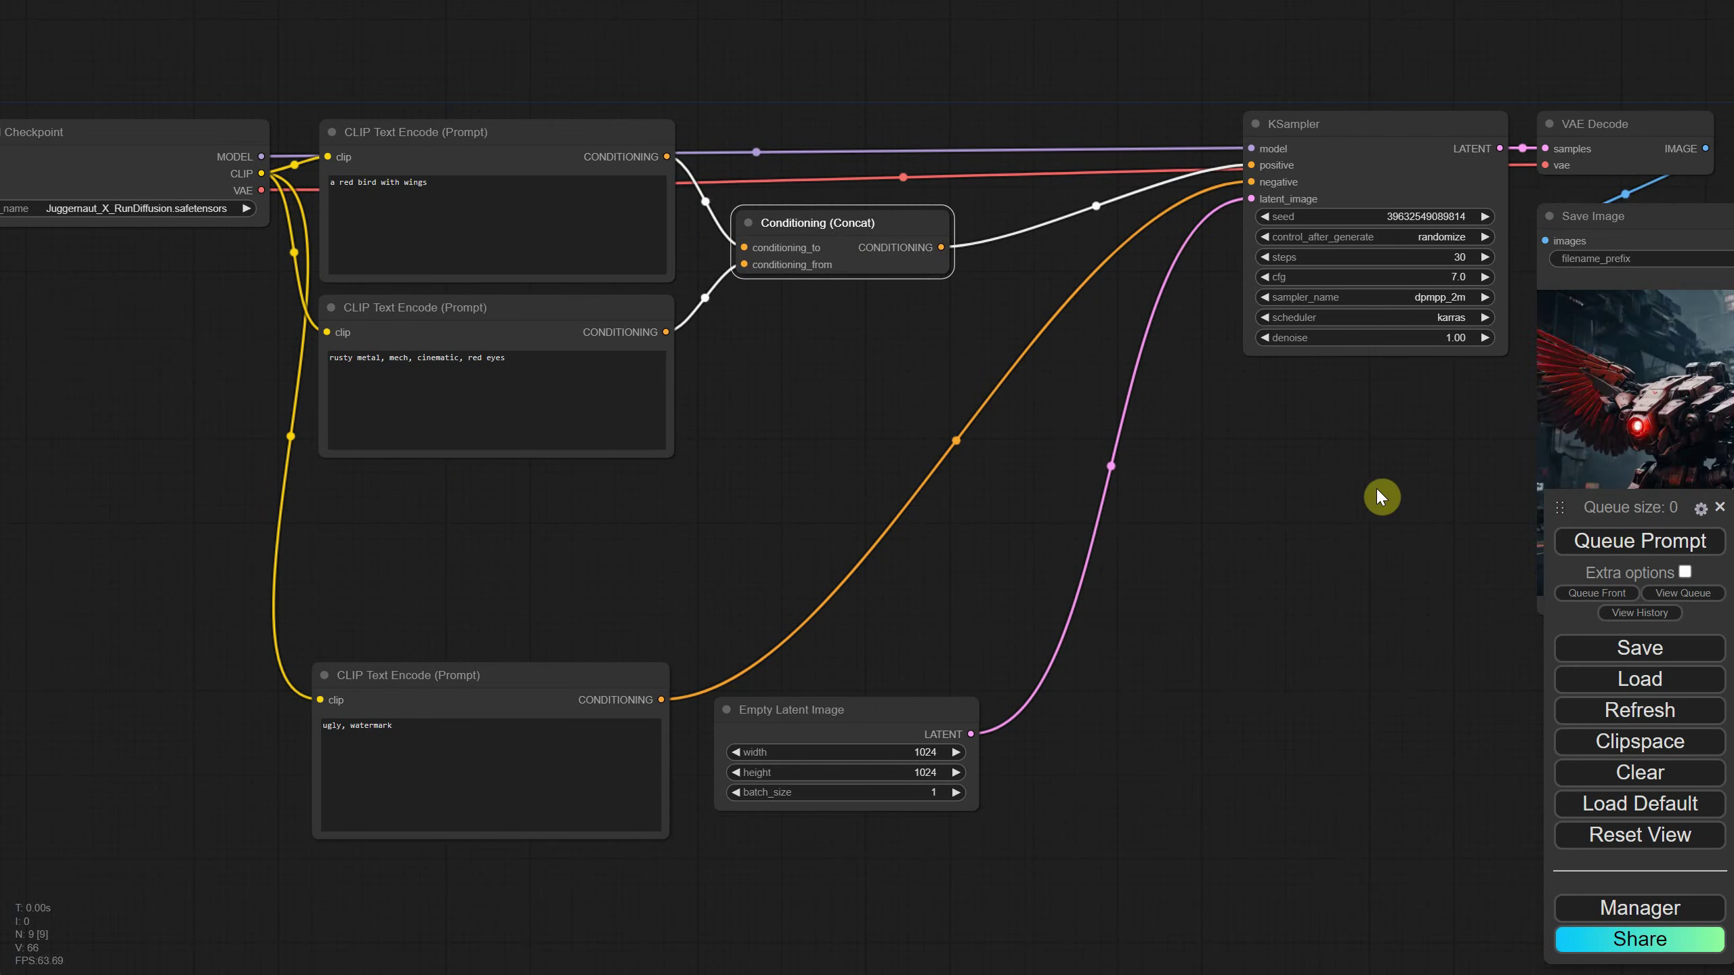
double_click(287, 419)
text(load )
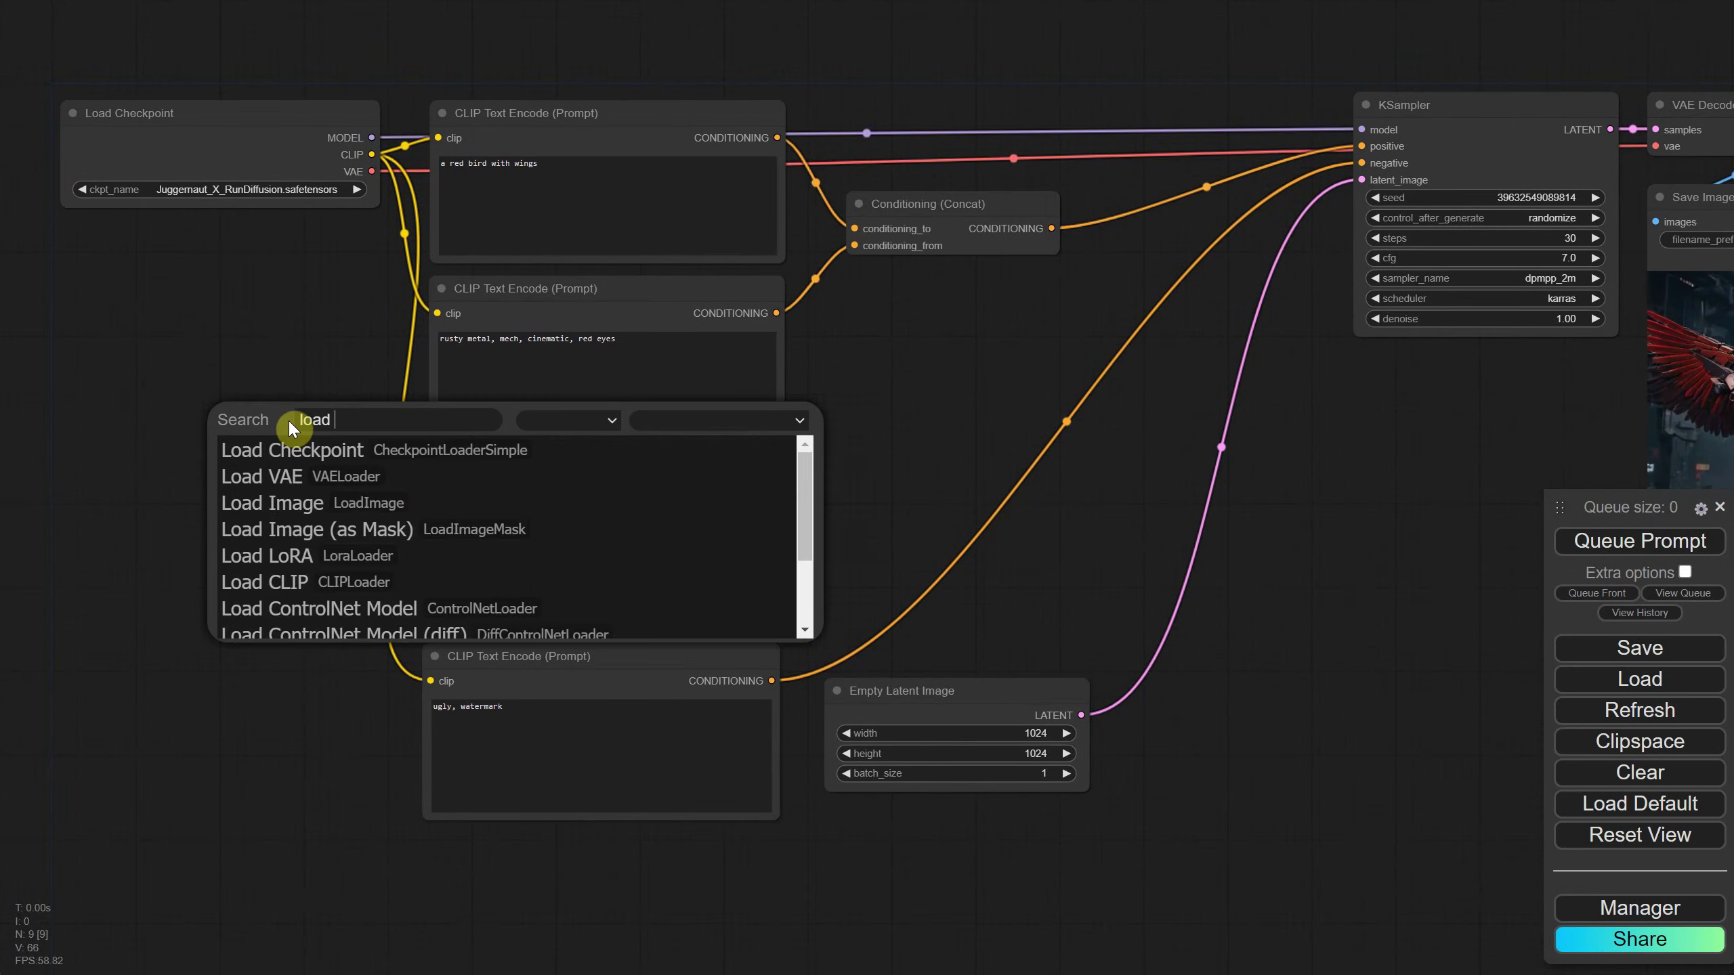
text(s)
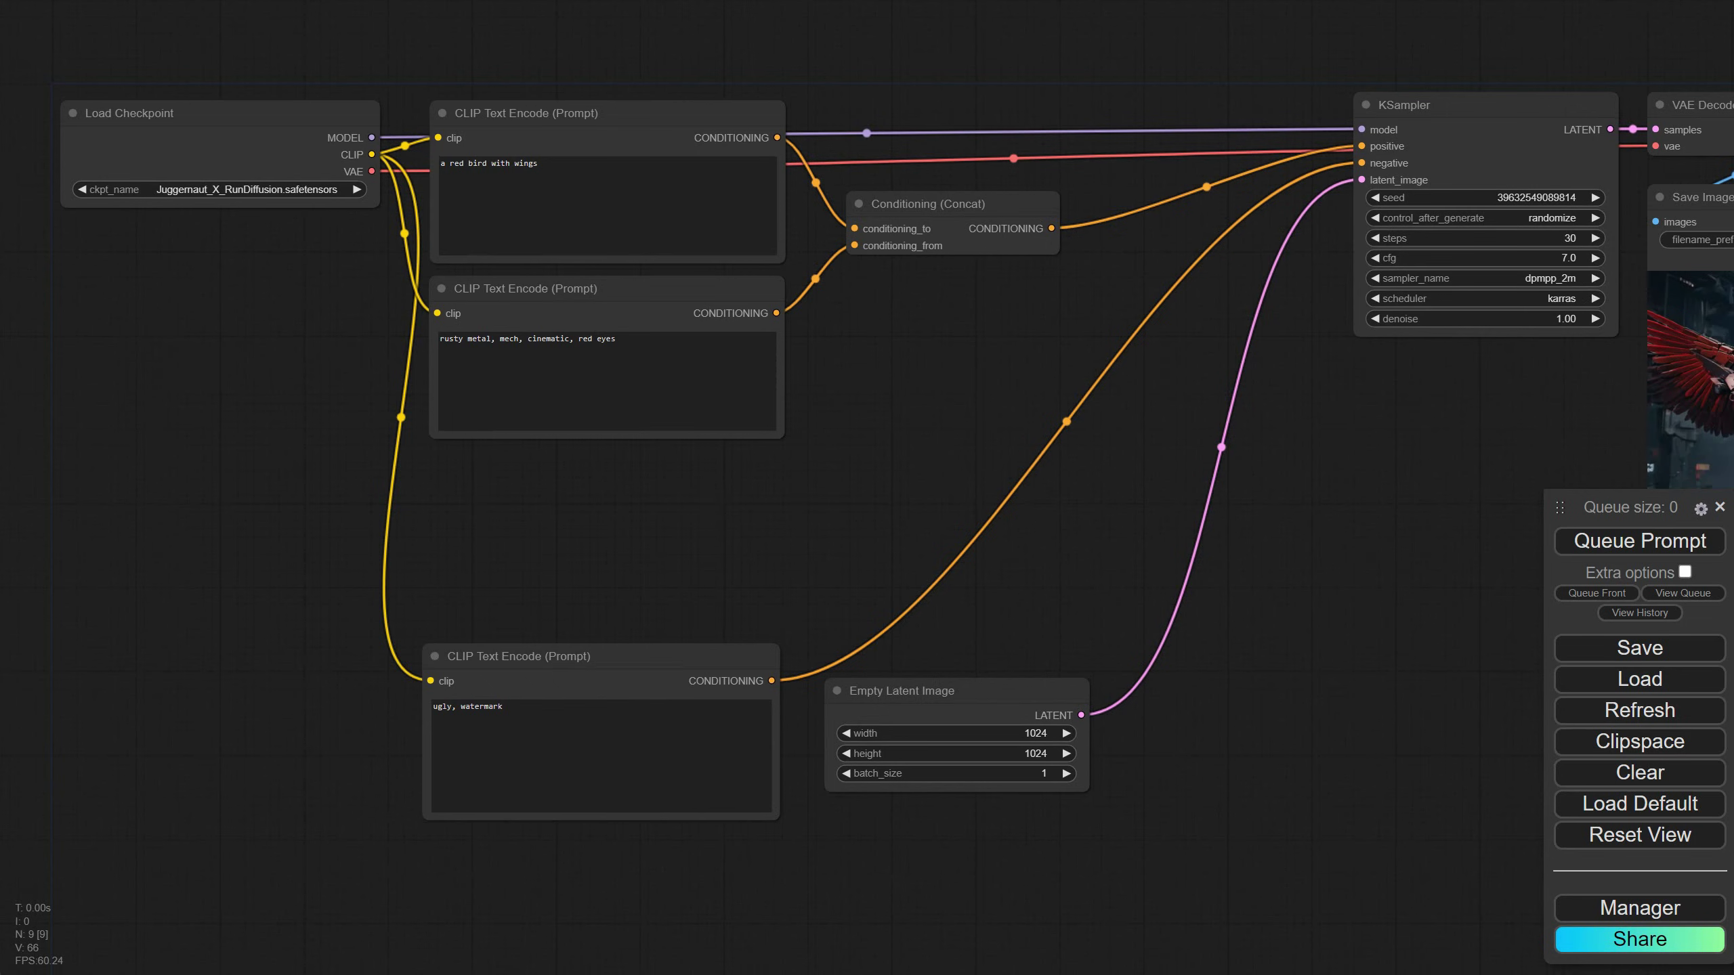
Install the Styles CSV Loader extension found via 'load styles' in Manager, then restart the server.
click(1612, 909)
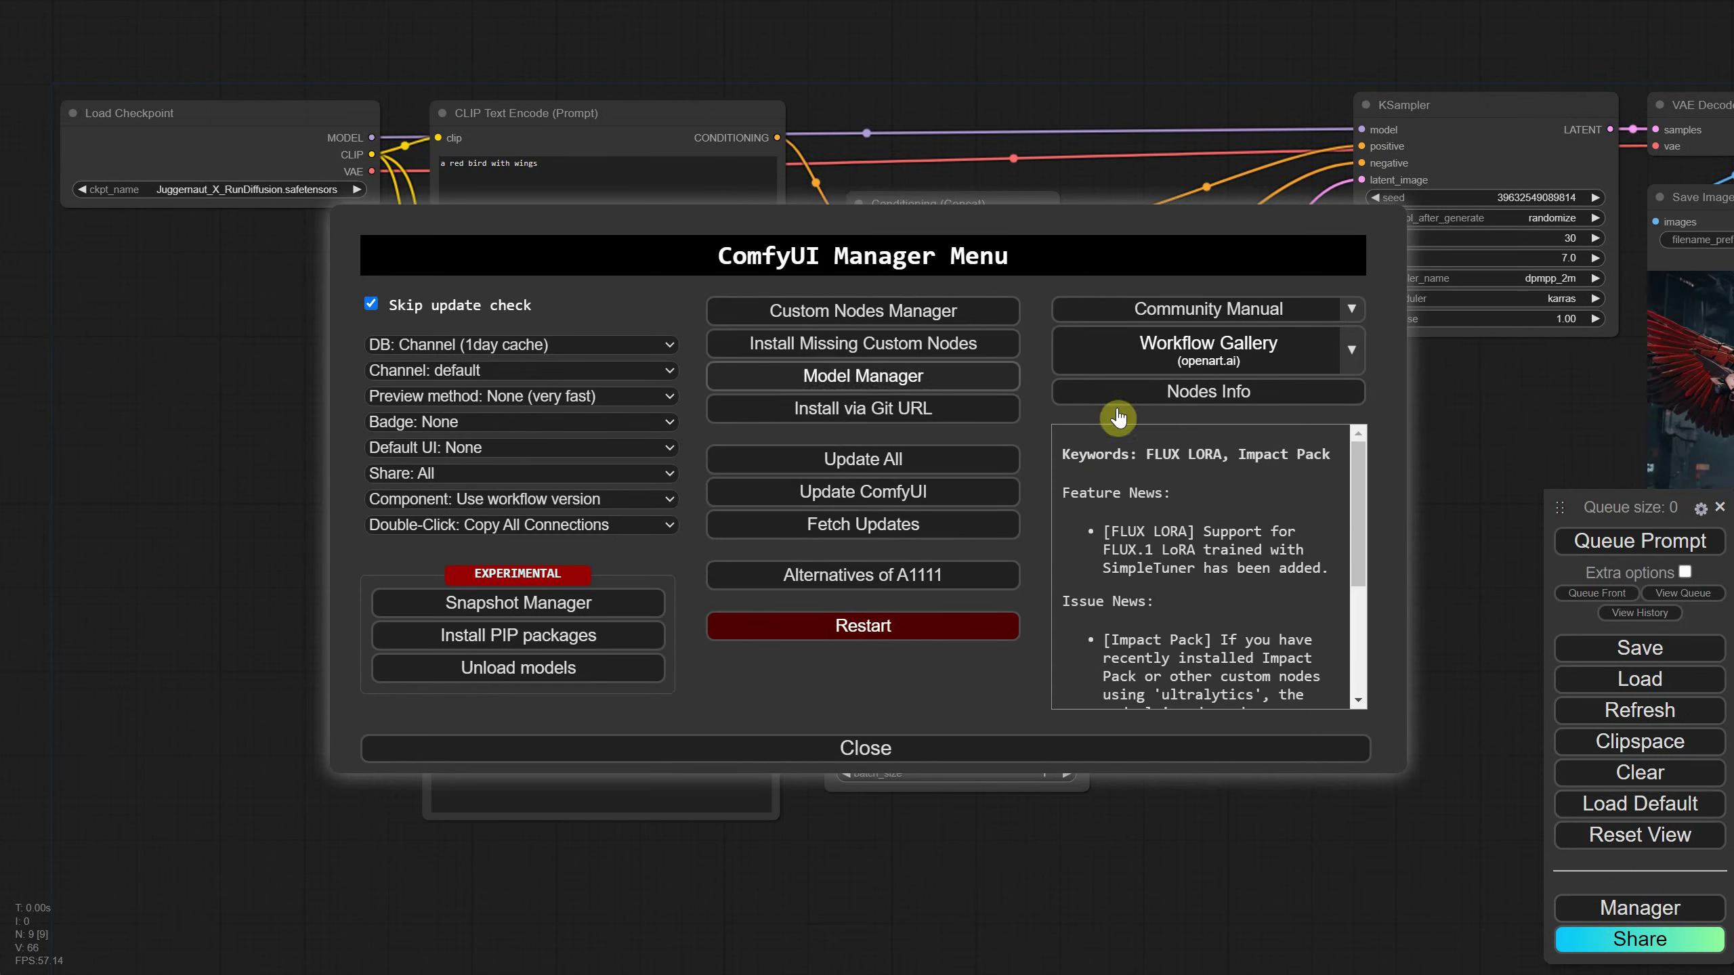
click(897, 323)
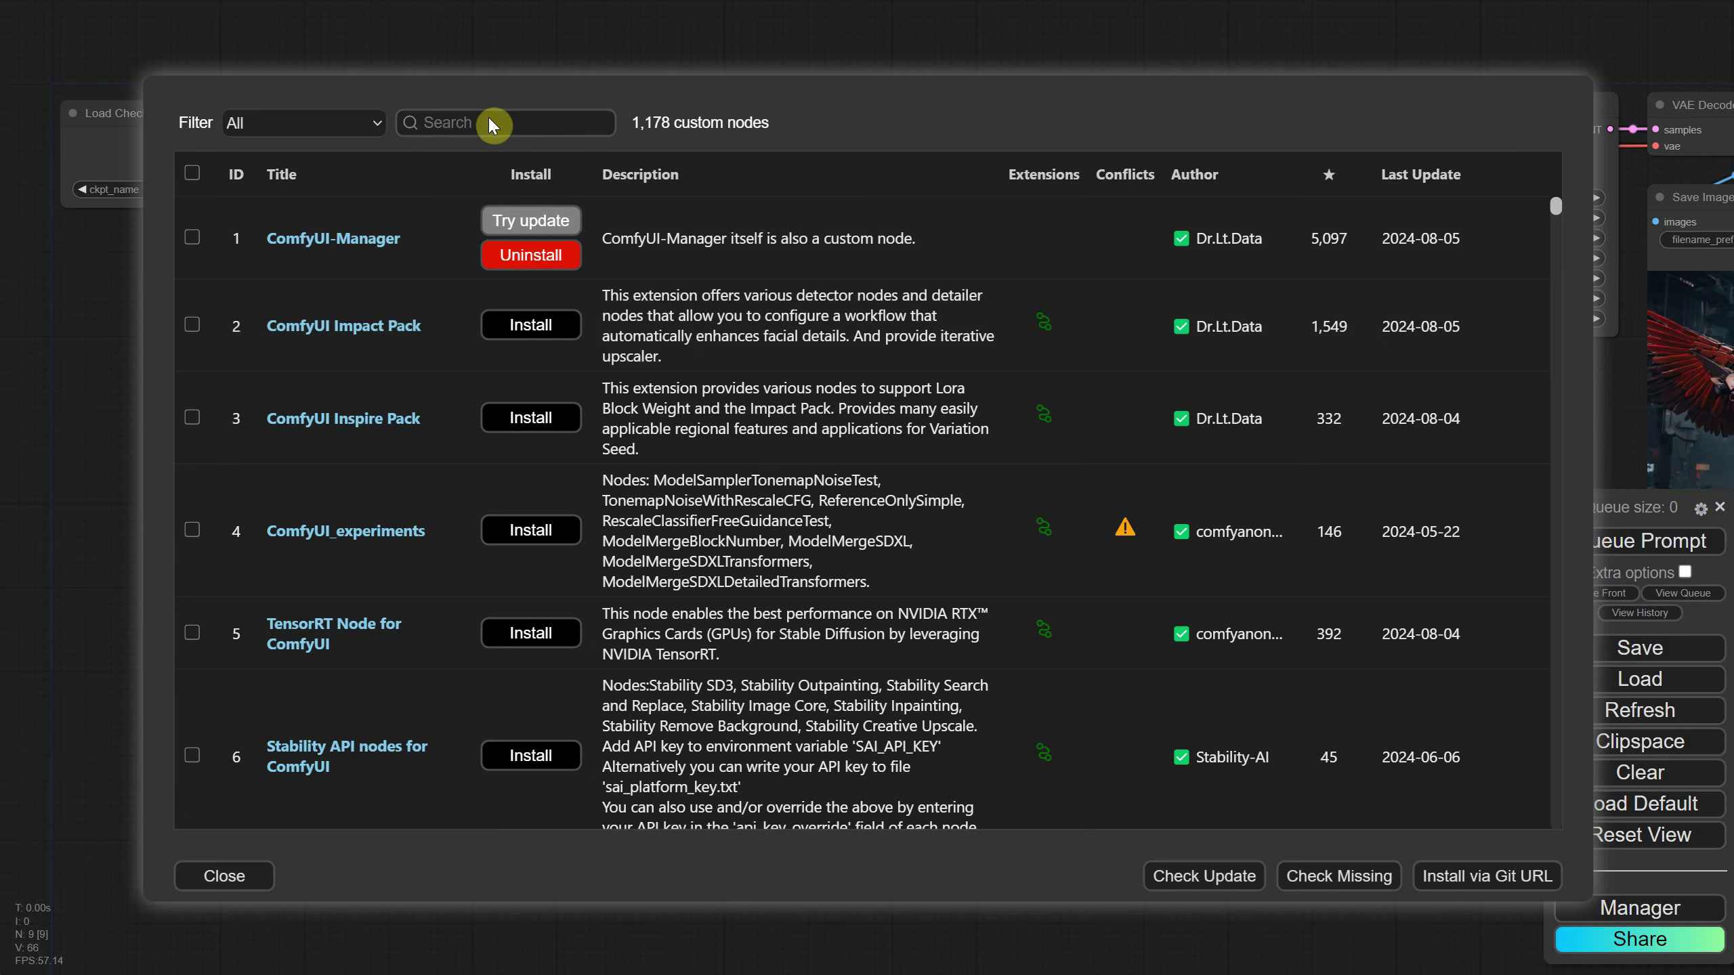
click(493, 123)
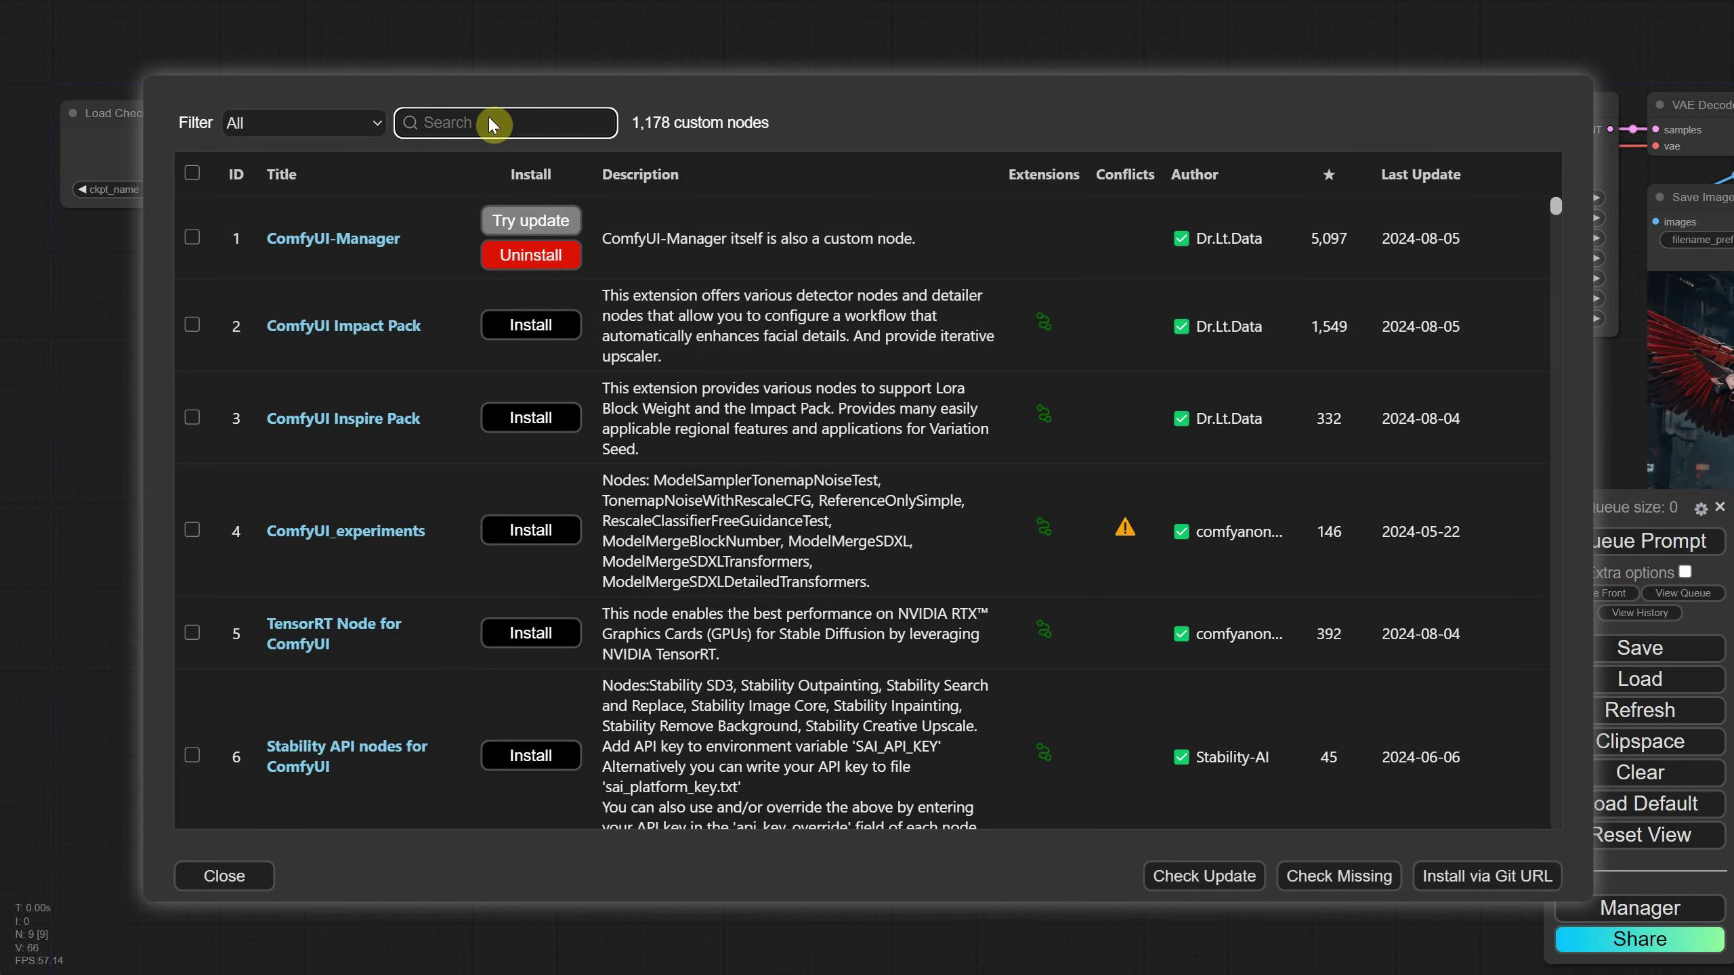
text(load styles)
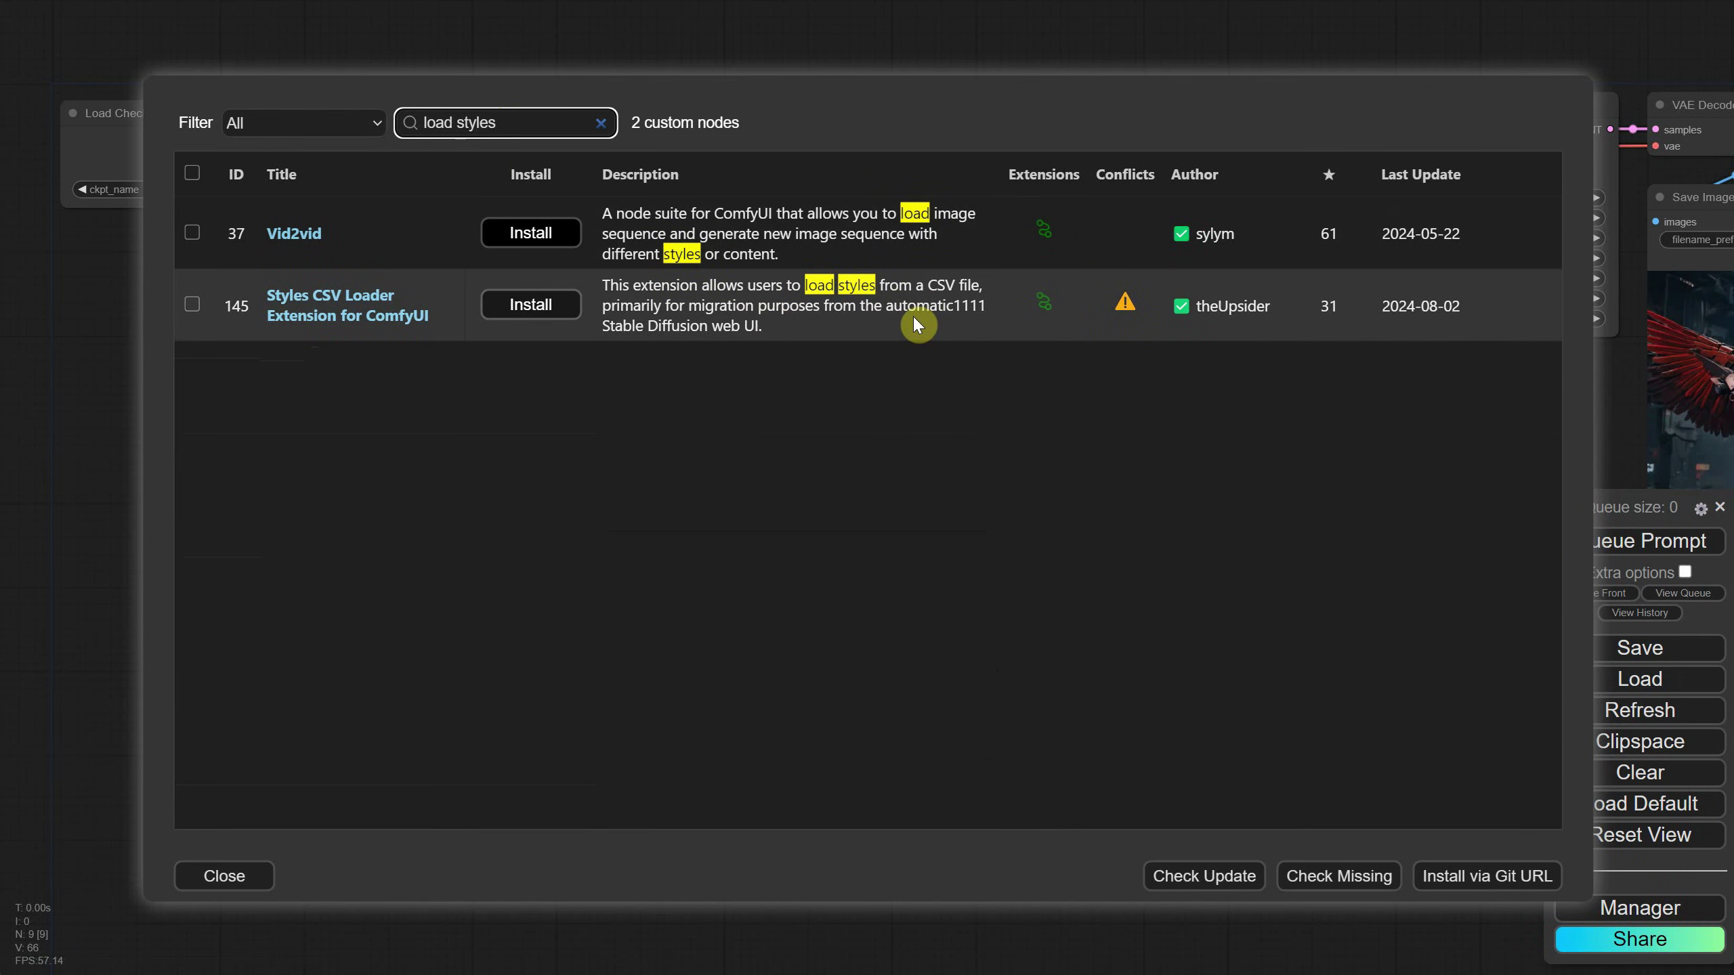
click(532, 306)
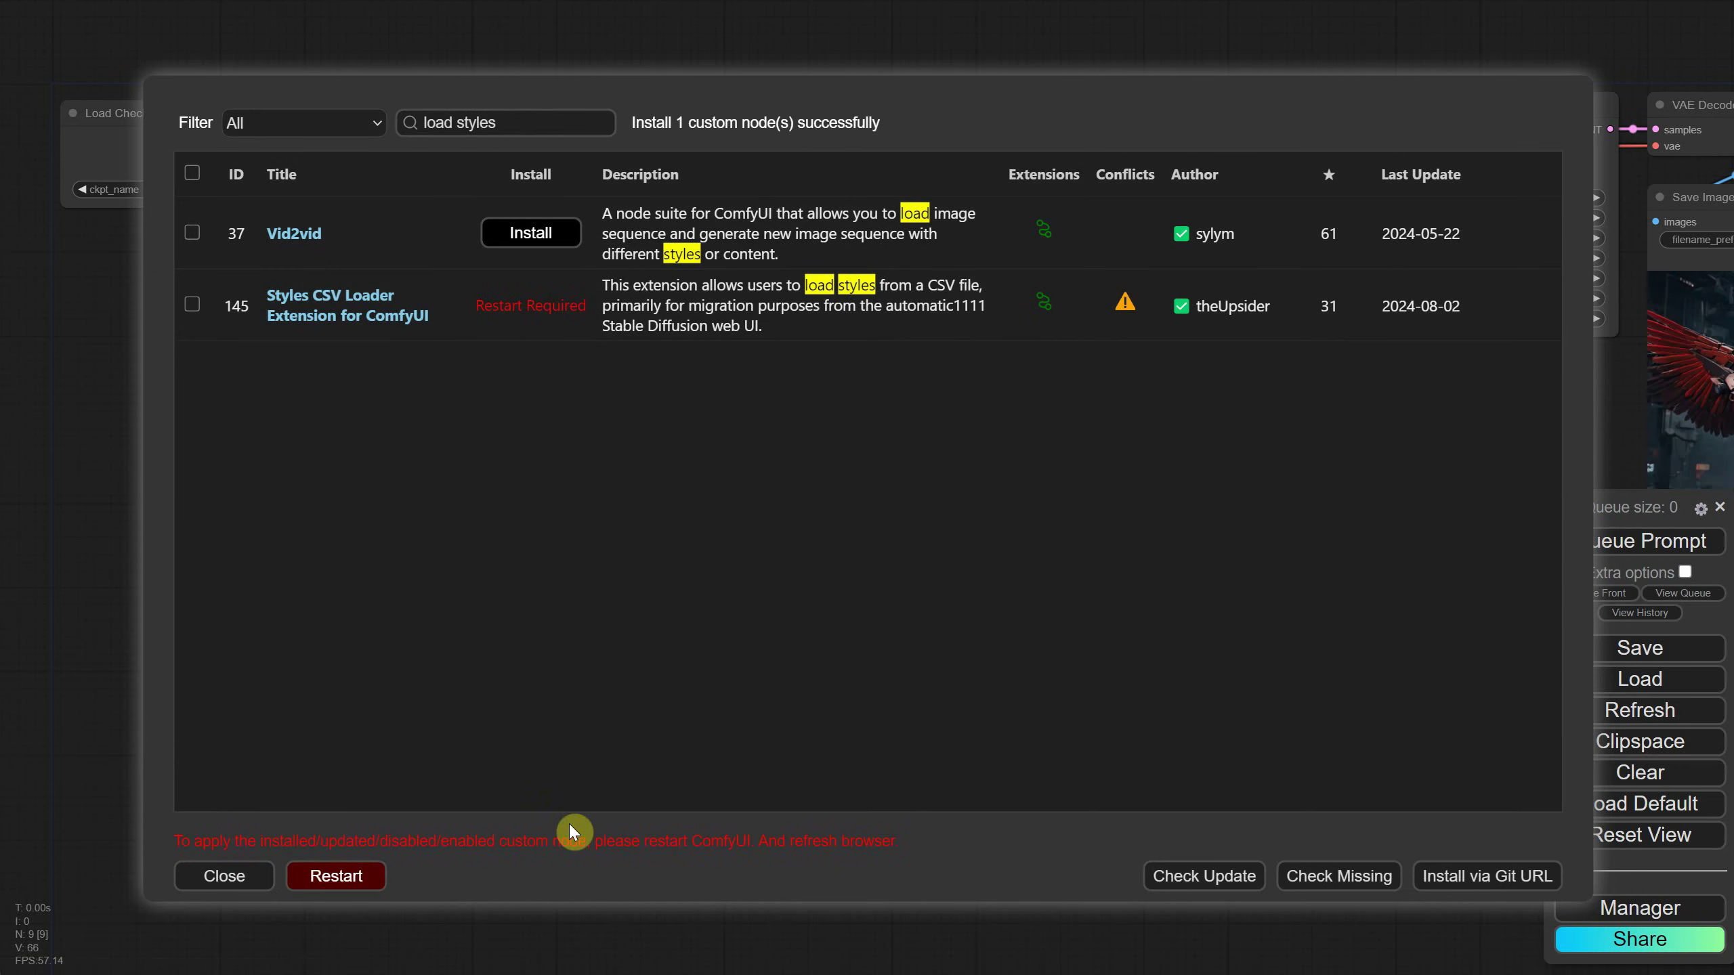
click(345, 882)
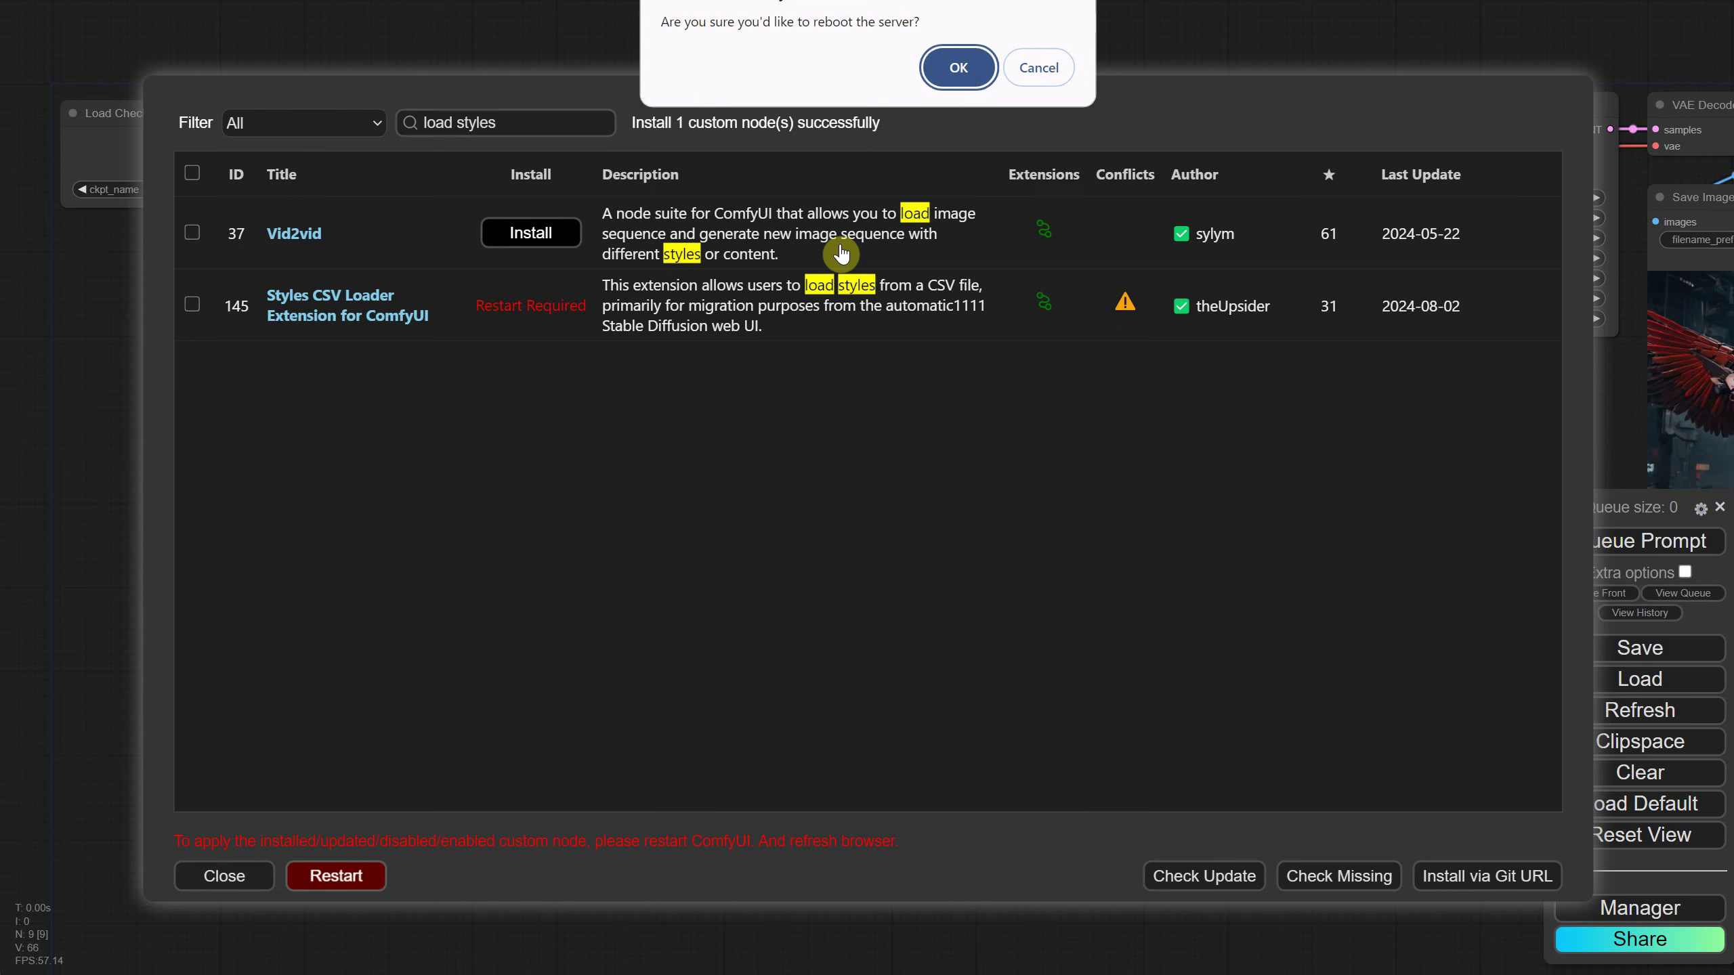
click(956, 67)
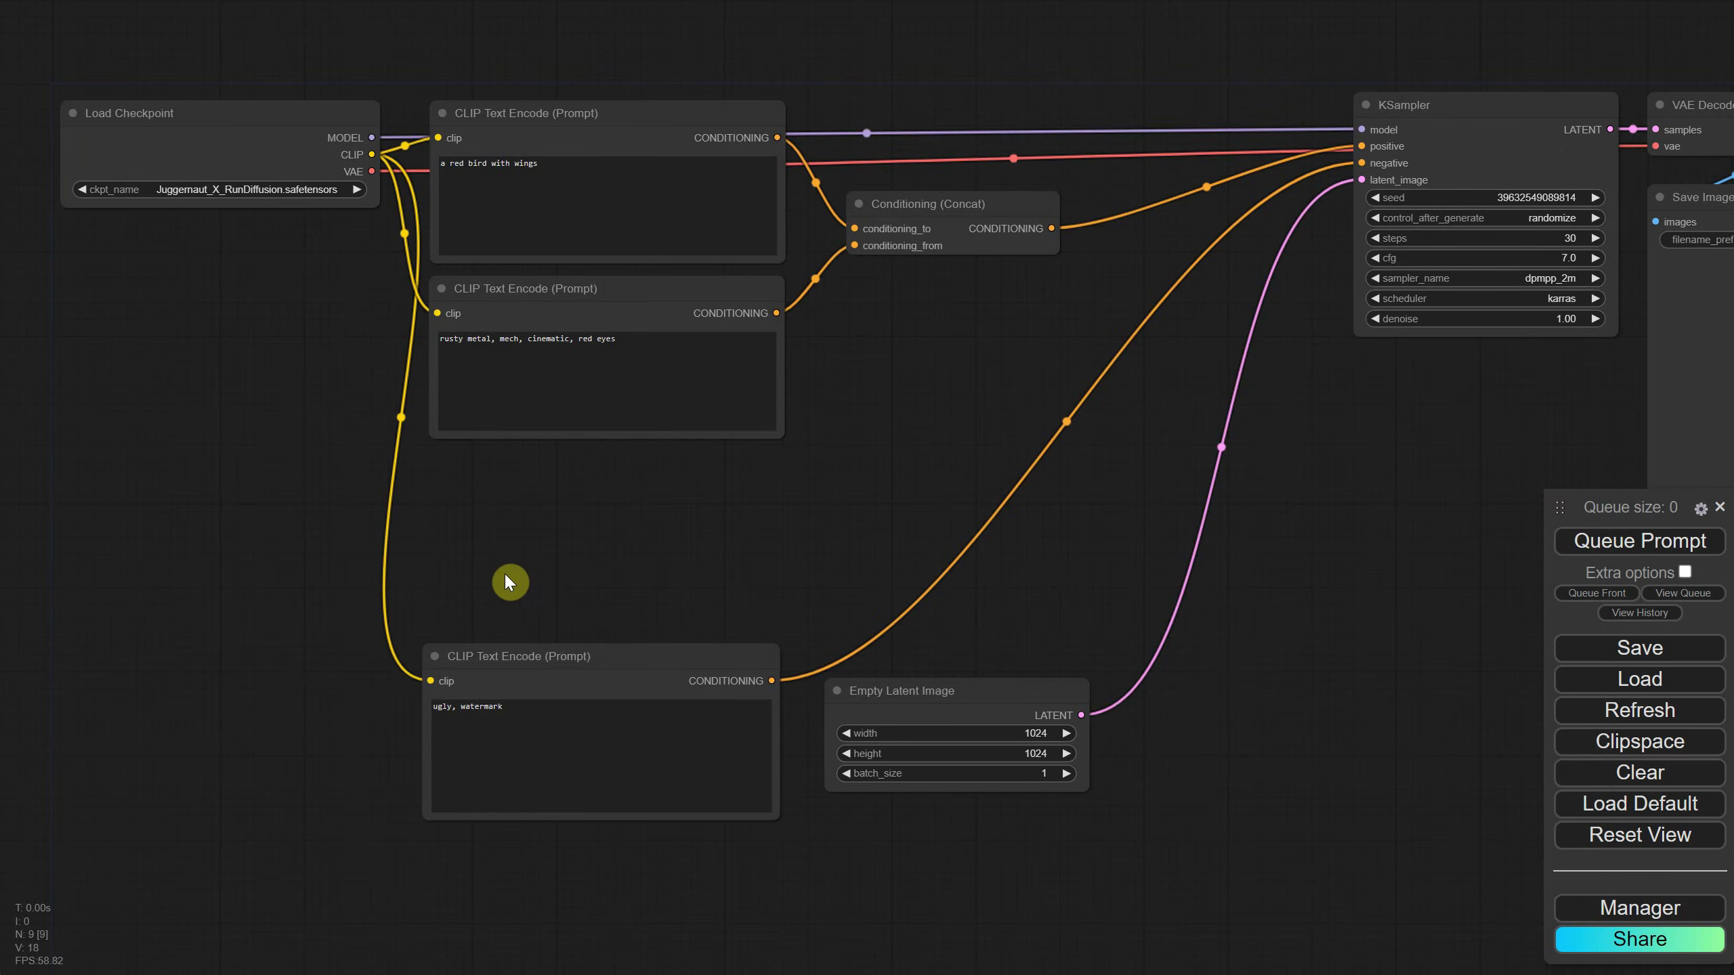
Add a Load Styles CSV node via the 'load s' search and place it left of the prompts.
double_click(301, 470)
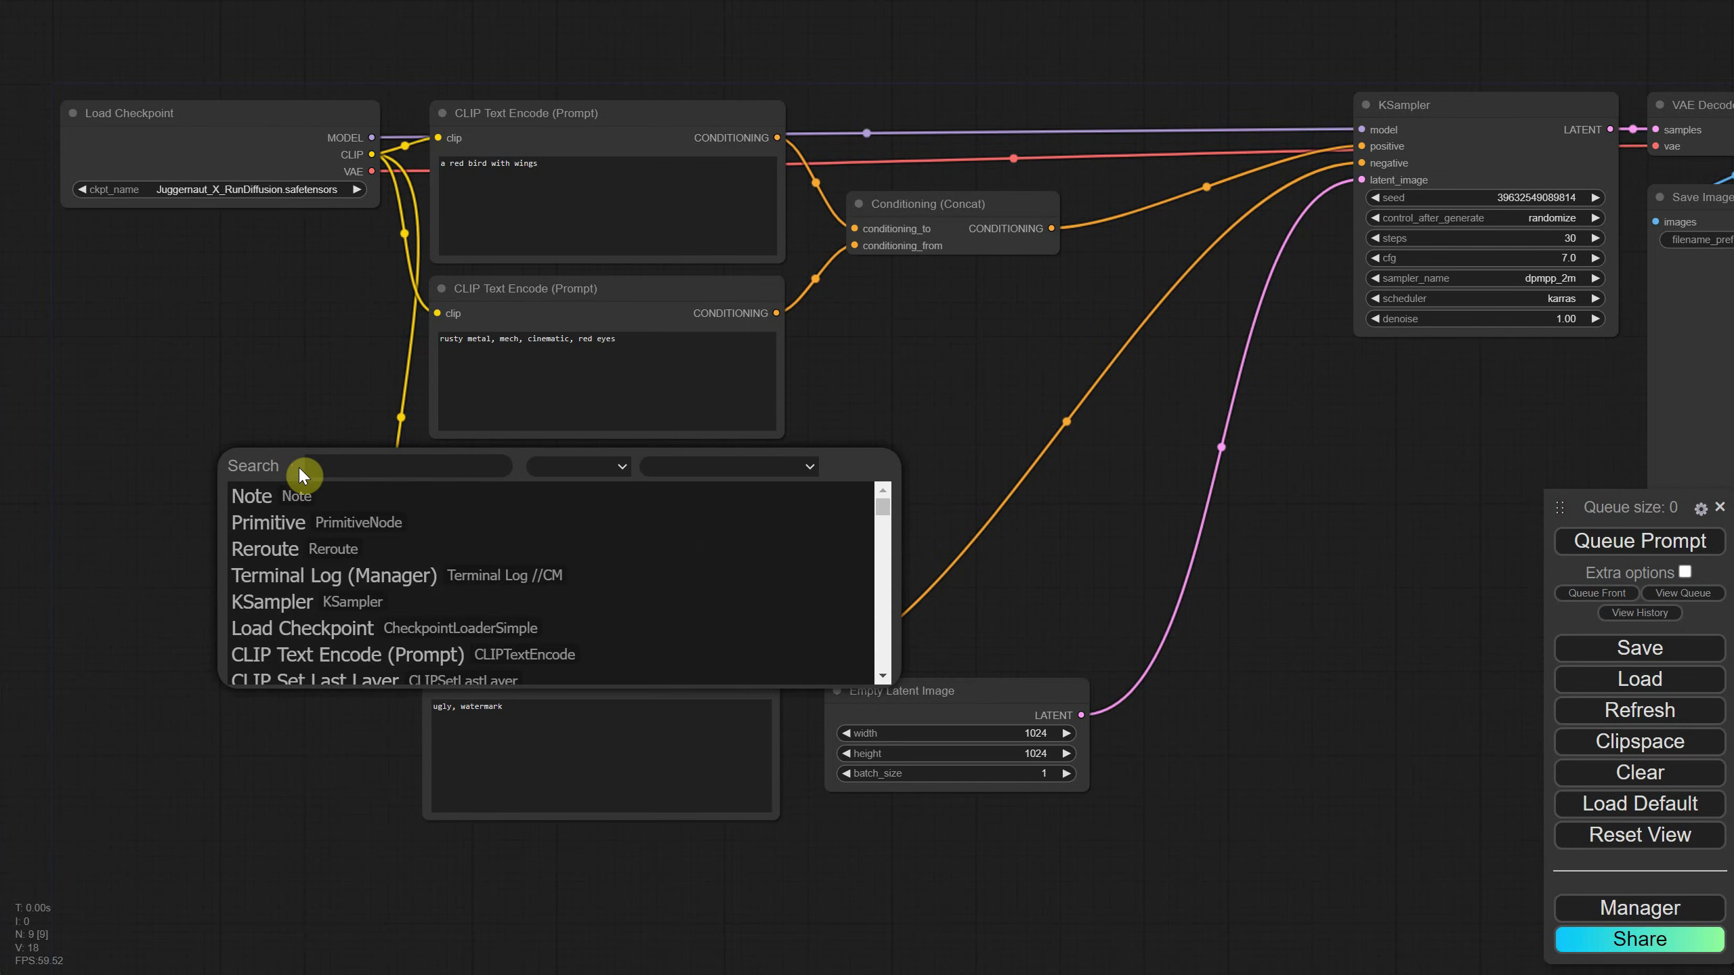
text(load s)
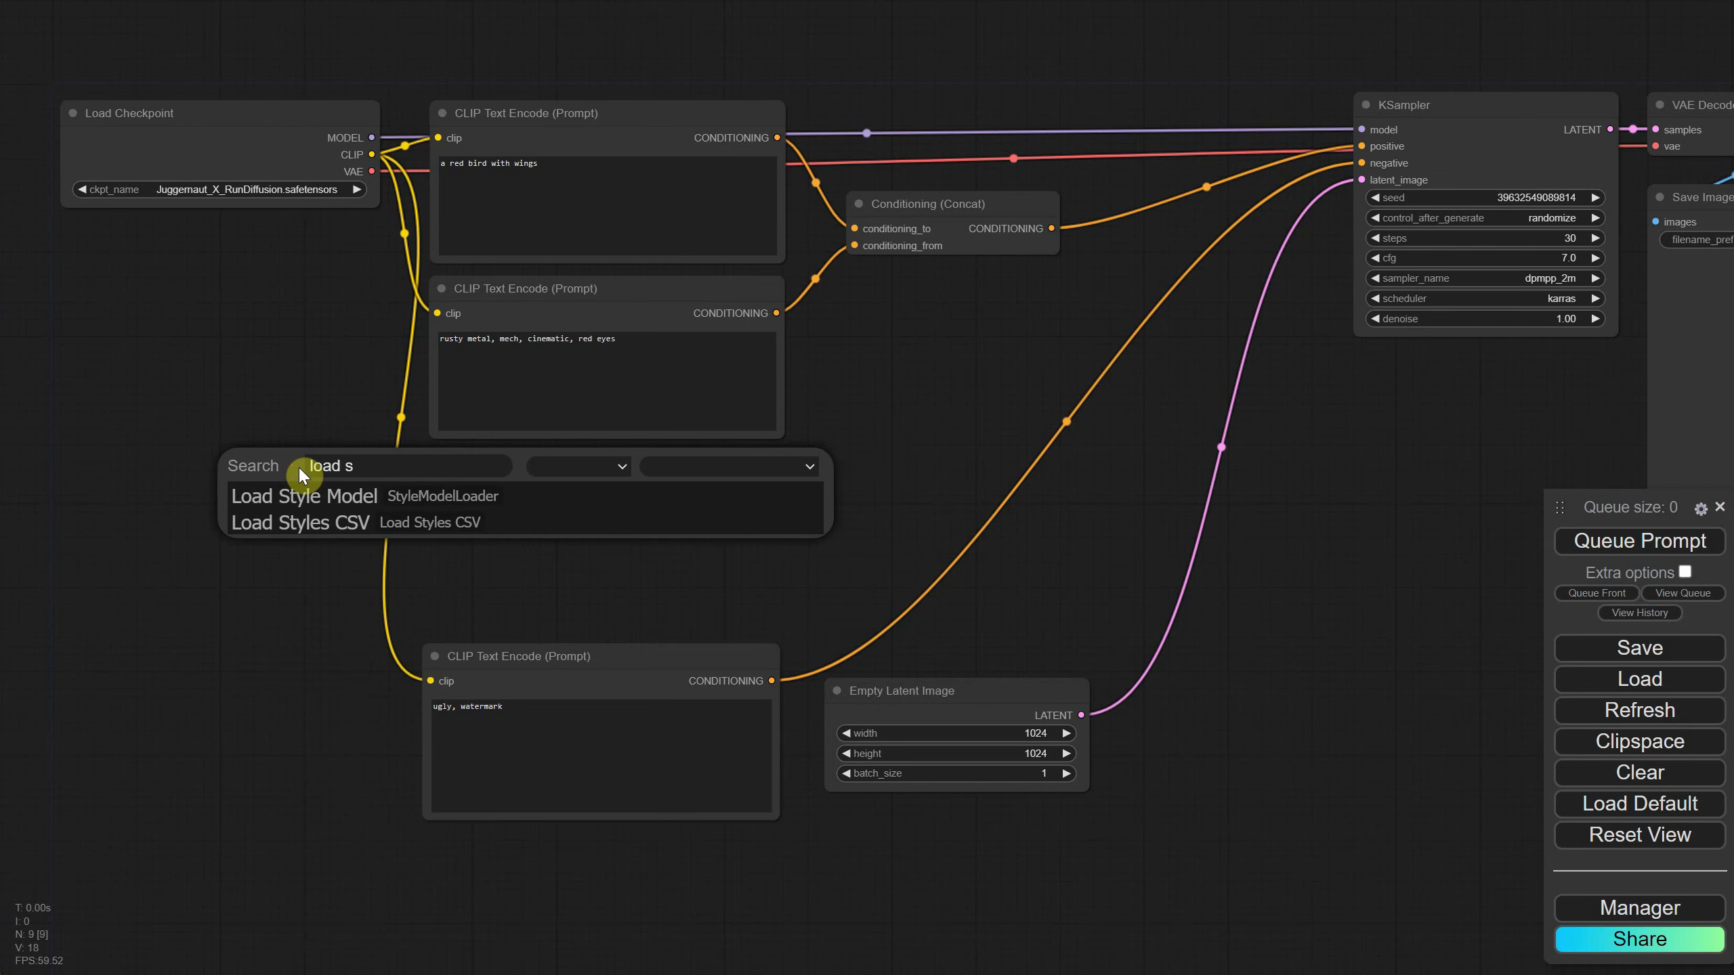
click(345, 521)
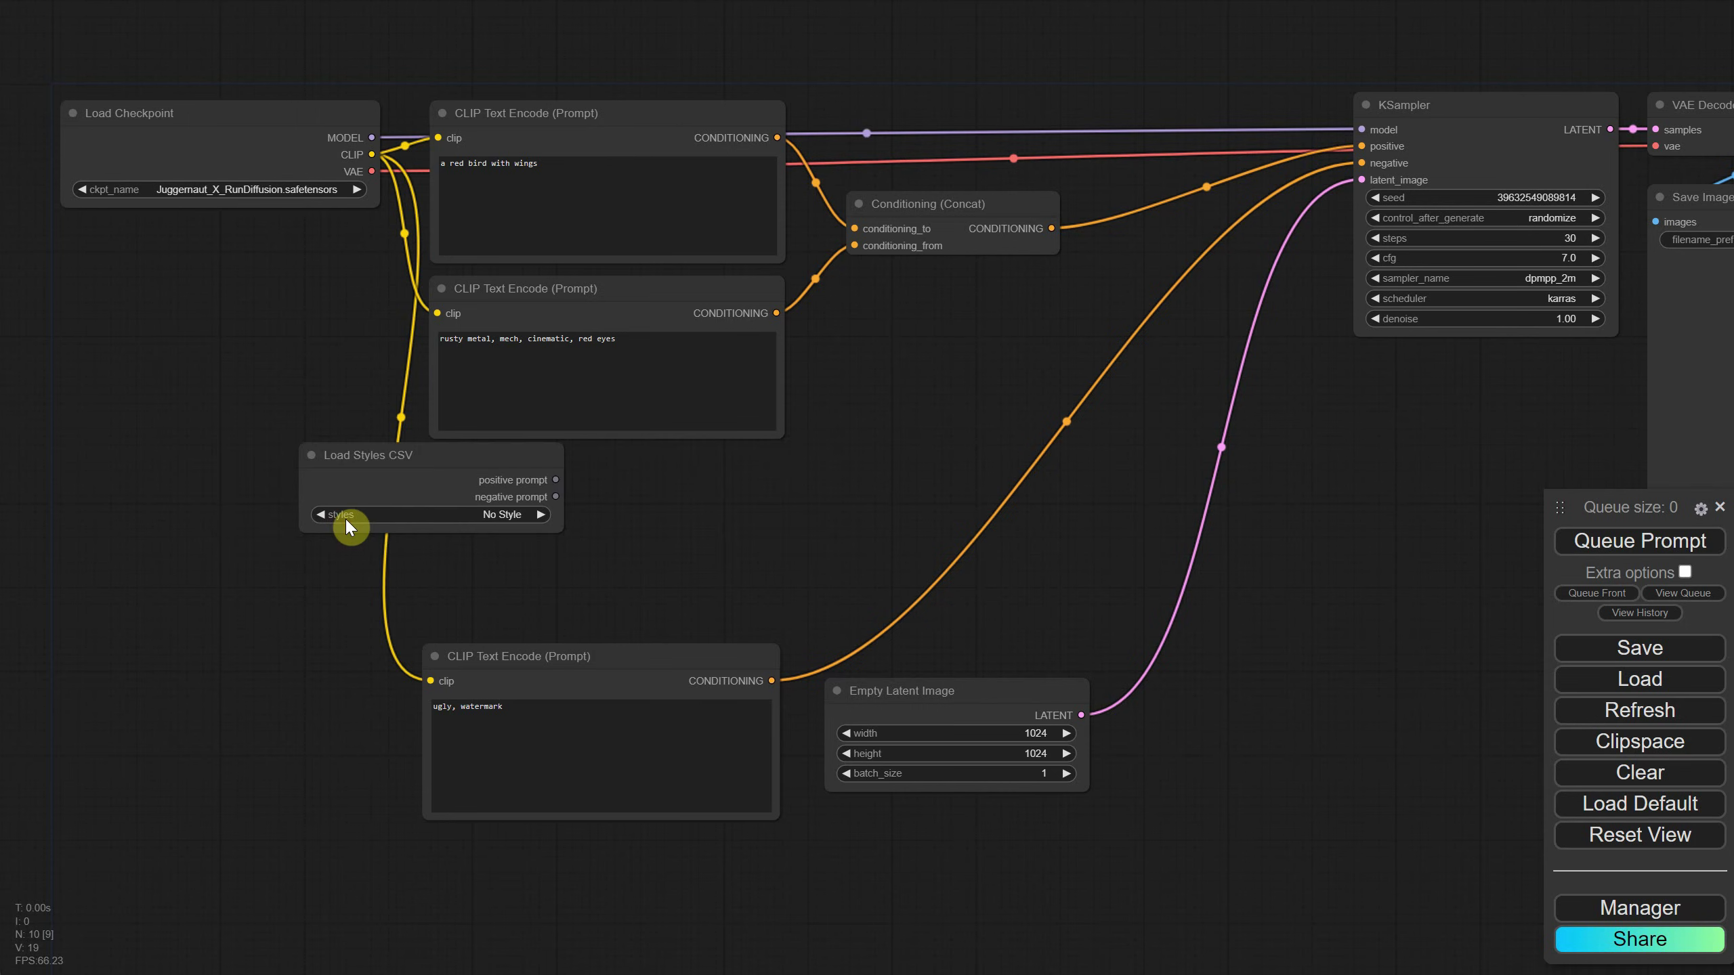
drag(430, 453, 232, 370)
Browse the node's styles list, briefly filtering it with 'cut' and then clearing the filter.
click(263, 430)
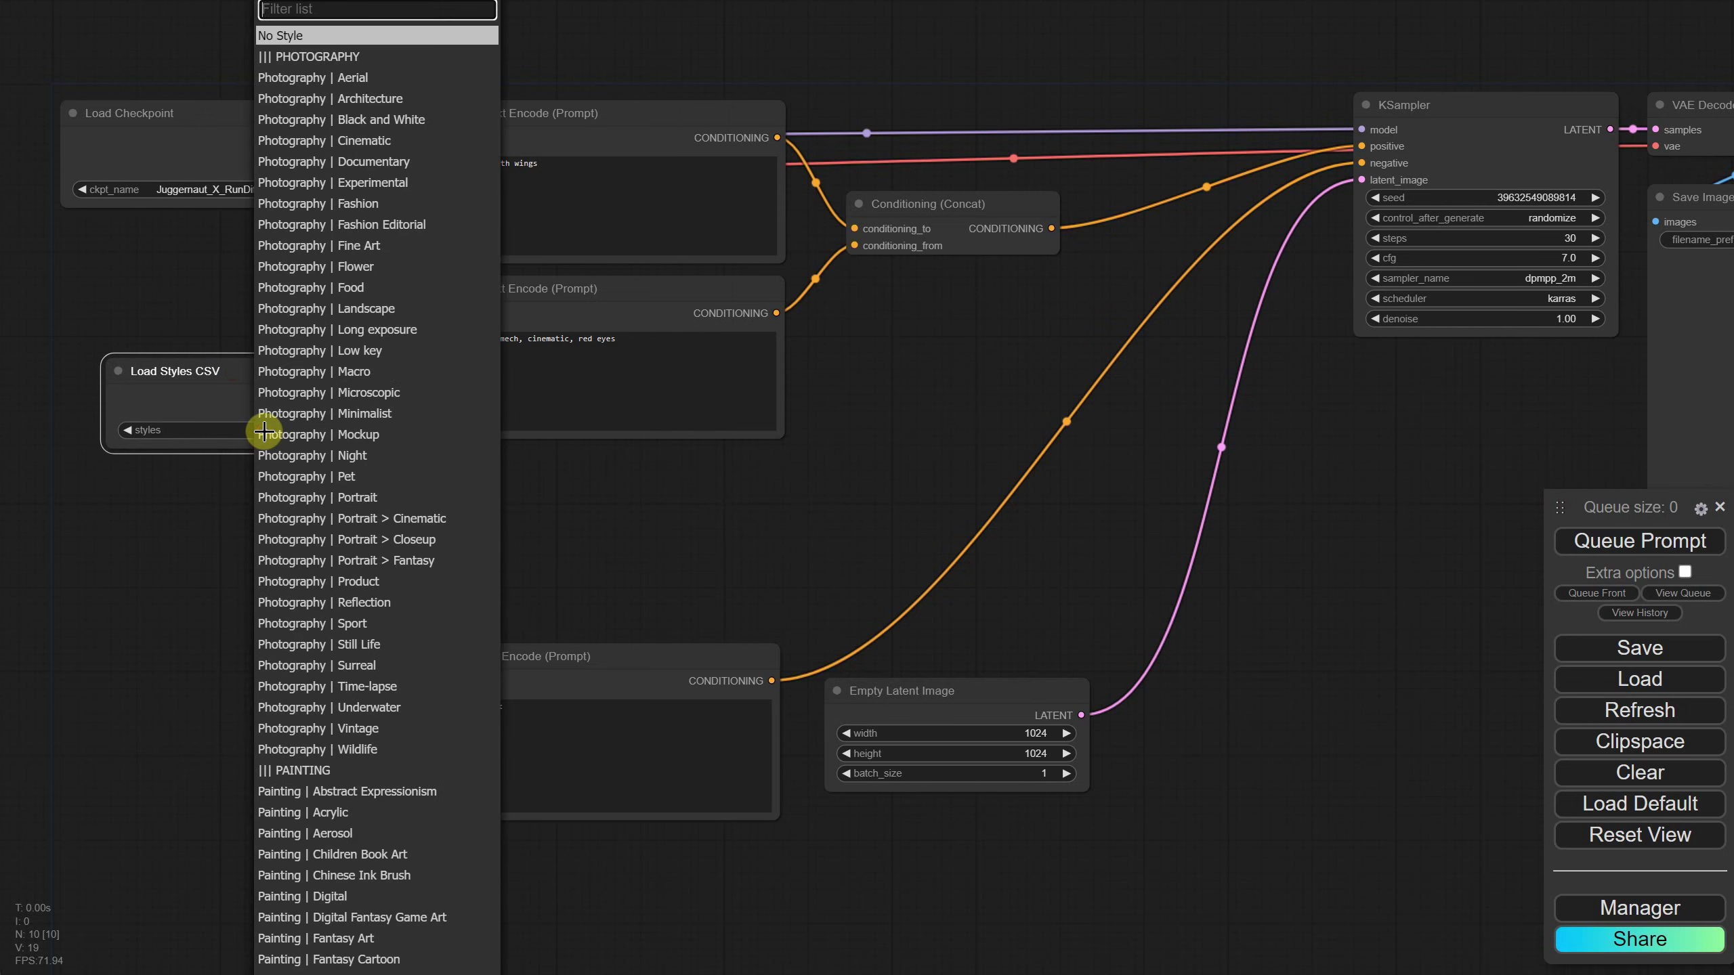
scroll(369, 652, up, 2)
scroll(369, 653, down, 15)
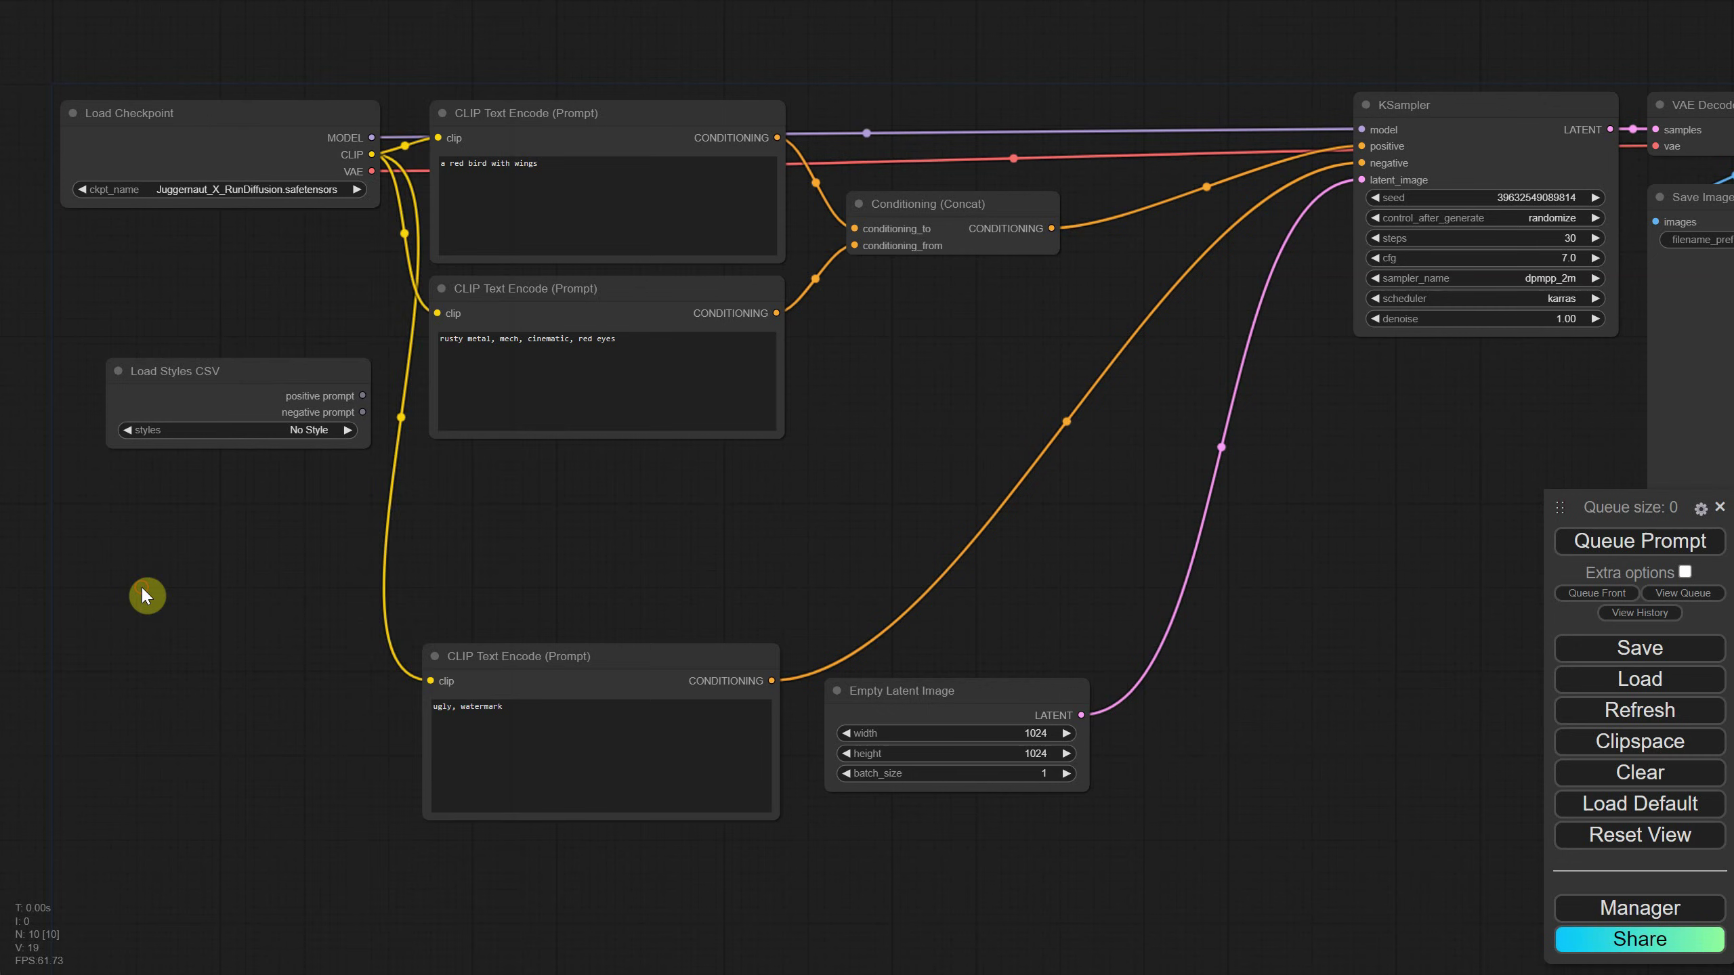
click(290, 430)
text(cut)
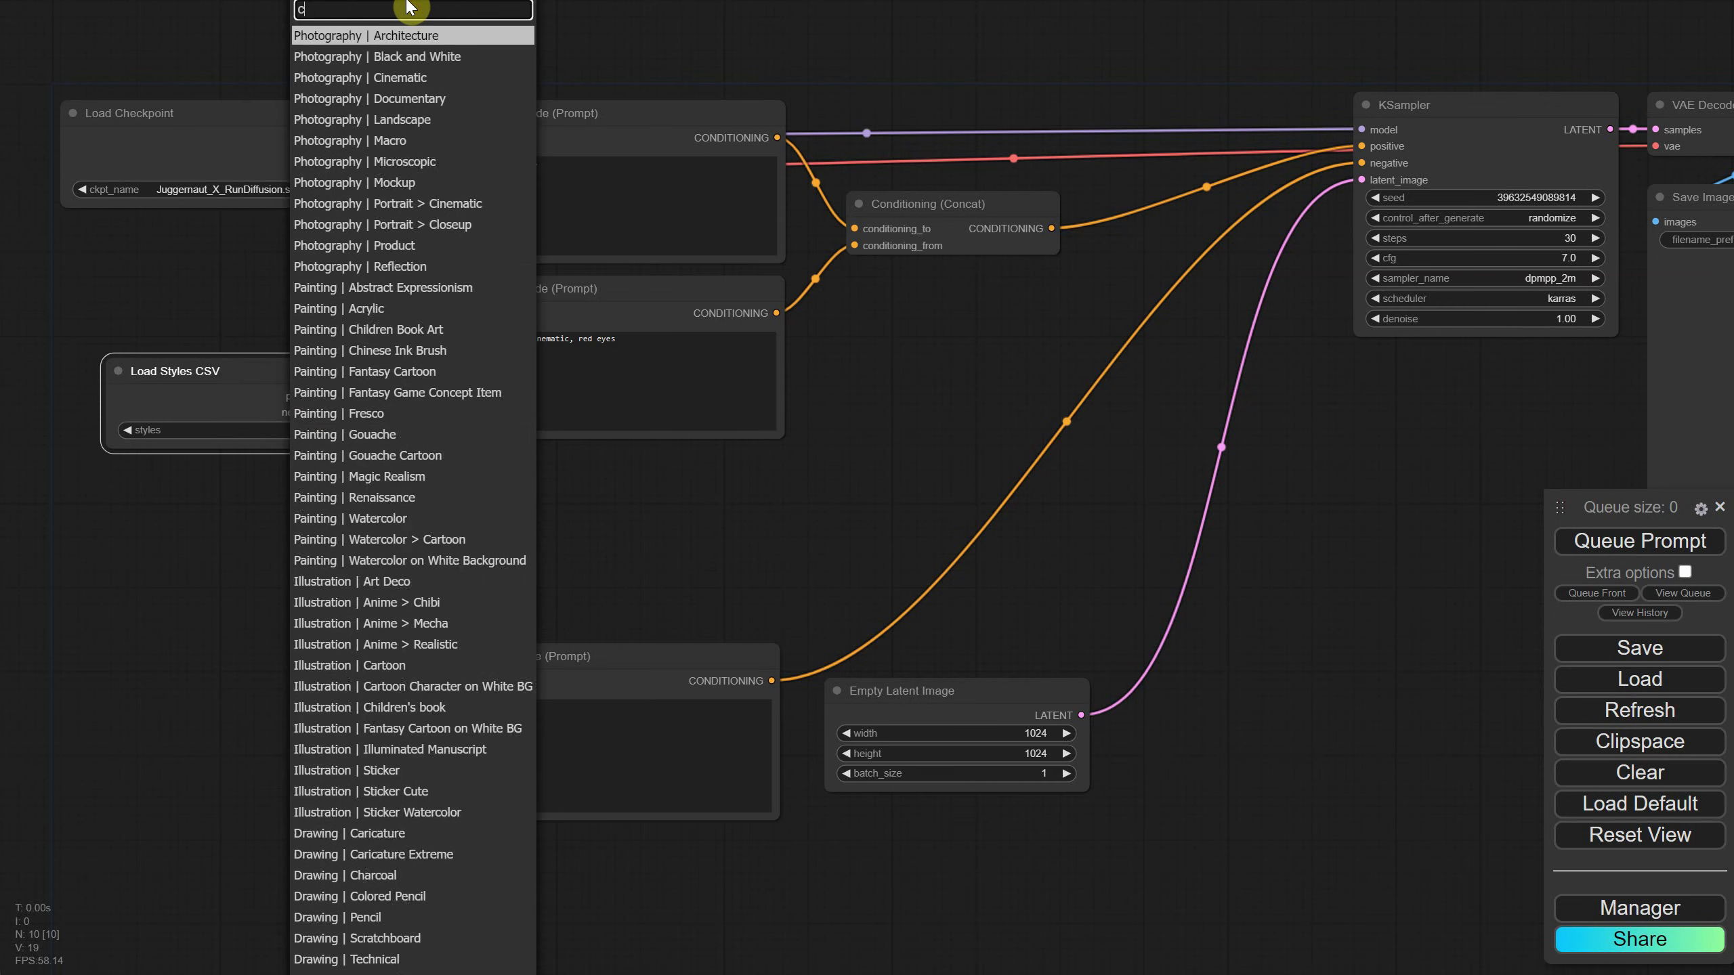
key(BackSpace)
key(BackSpace)
key(BackSpace)
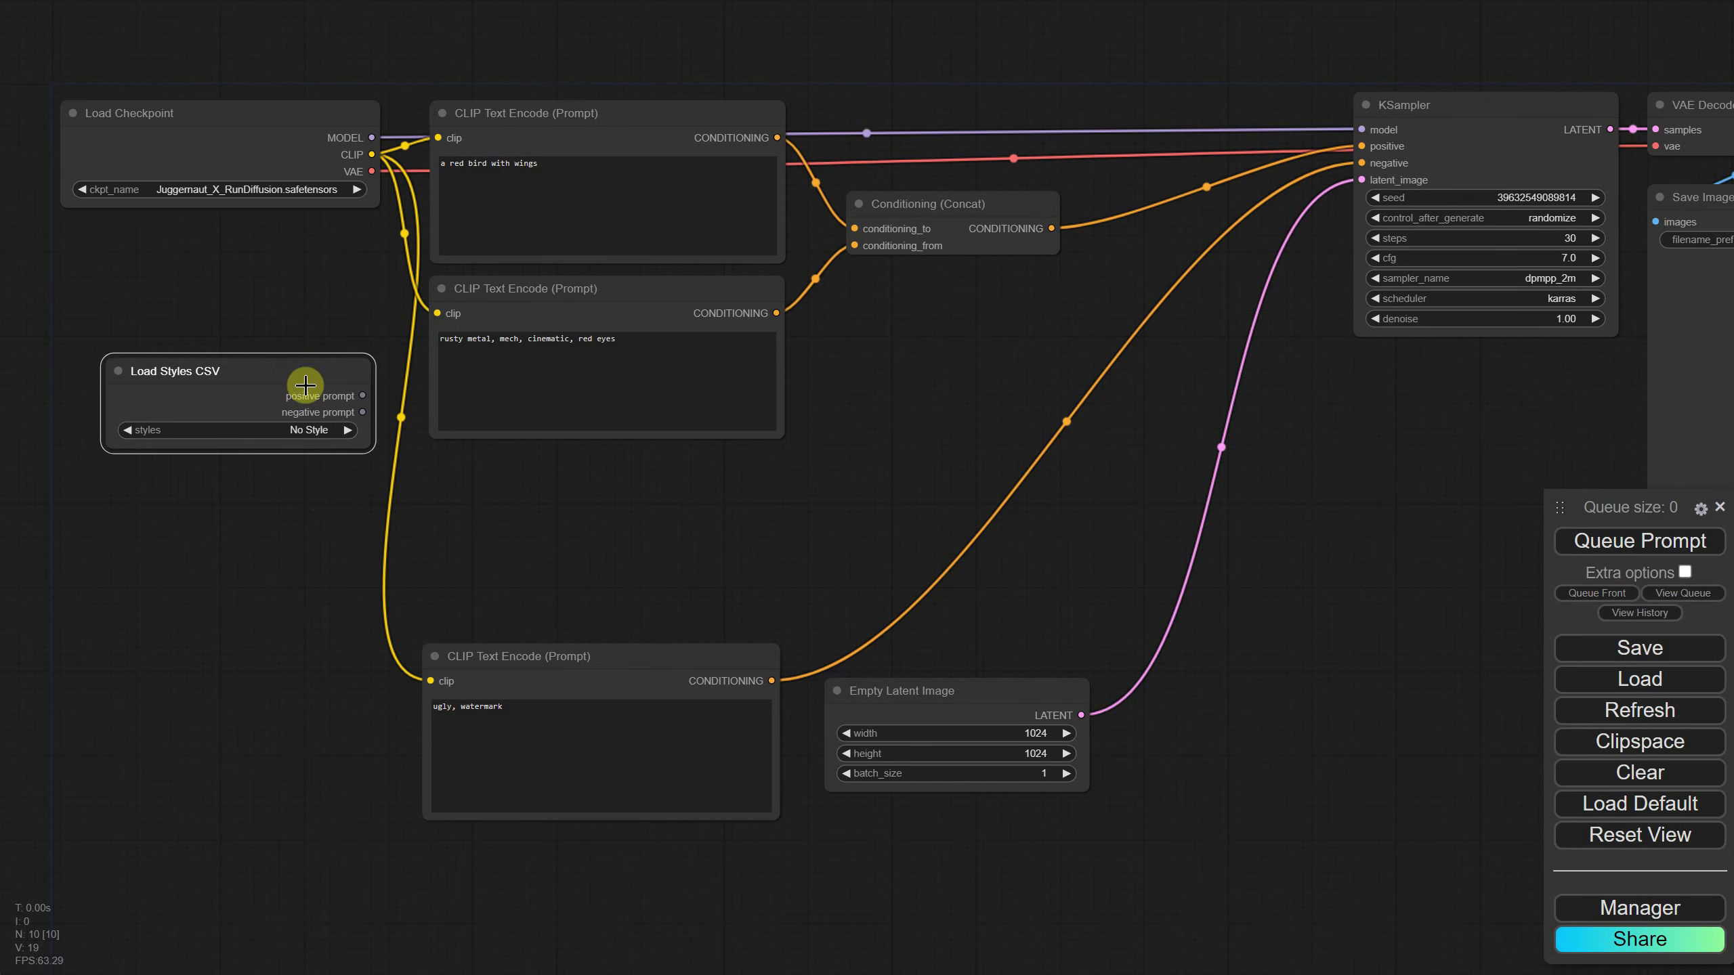
Nudge Load Styles CSV up-left, try linking its positive prompt, then select the middle prompt node.
mouse_move(299, 377)
mouse_down()
mouse_move(273, 345)
mouse_move(291, 355)
mouse_up()
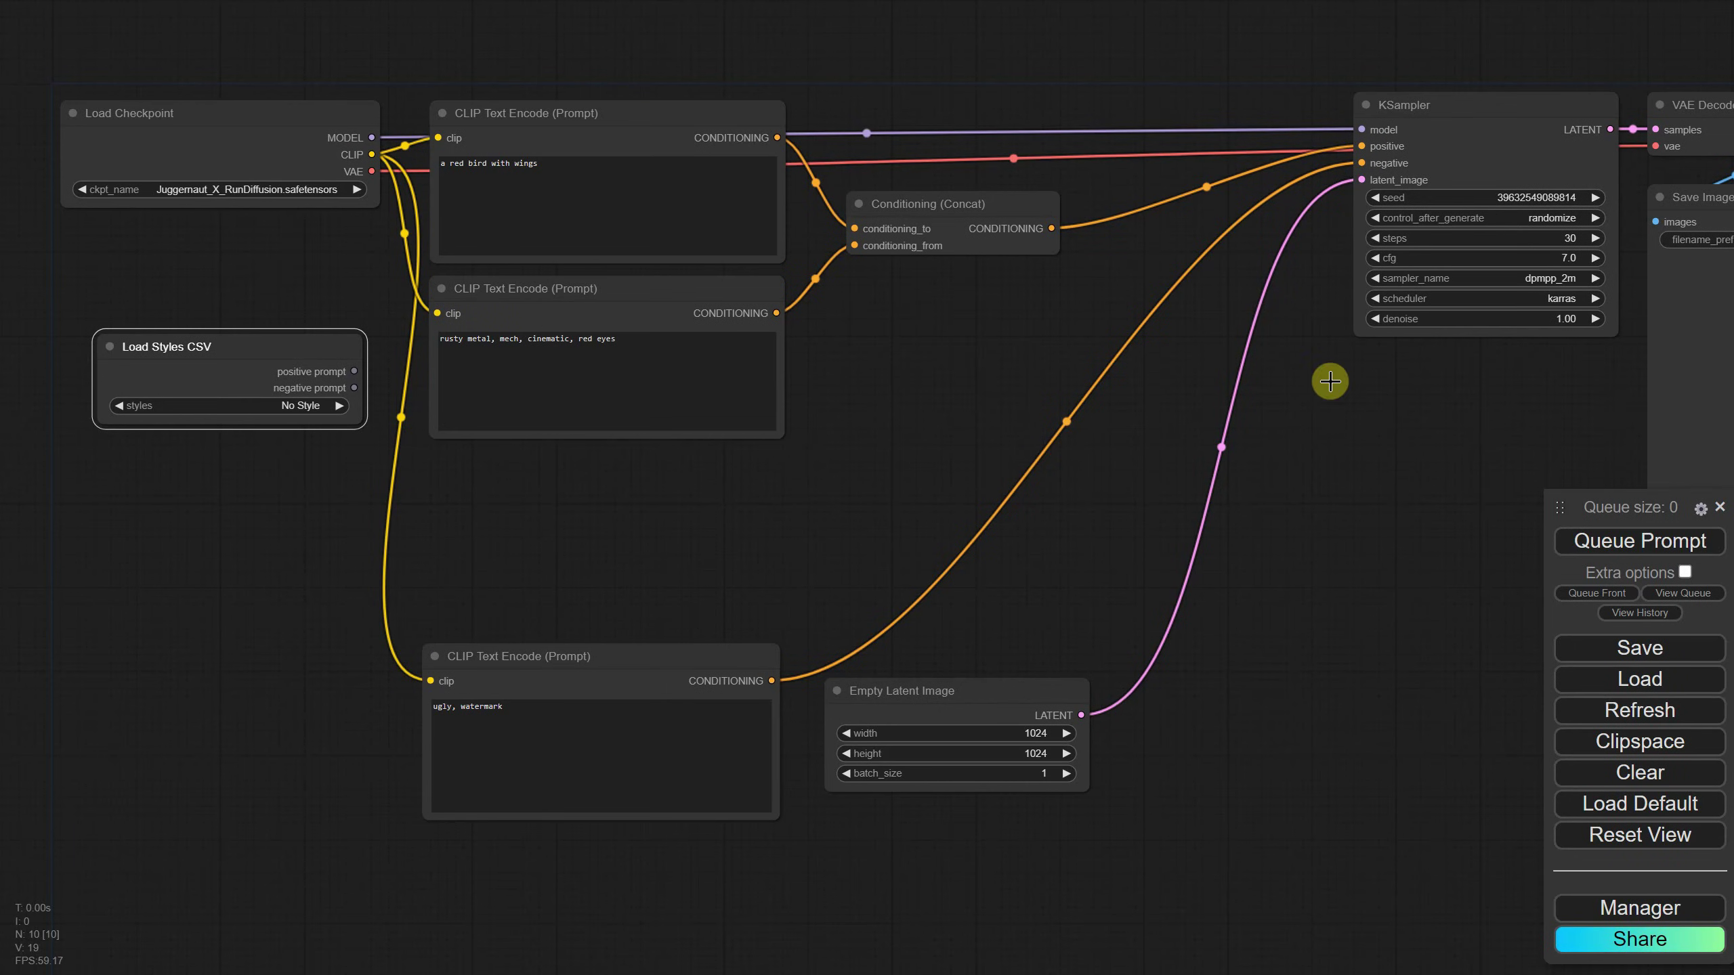
click(284, 455)
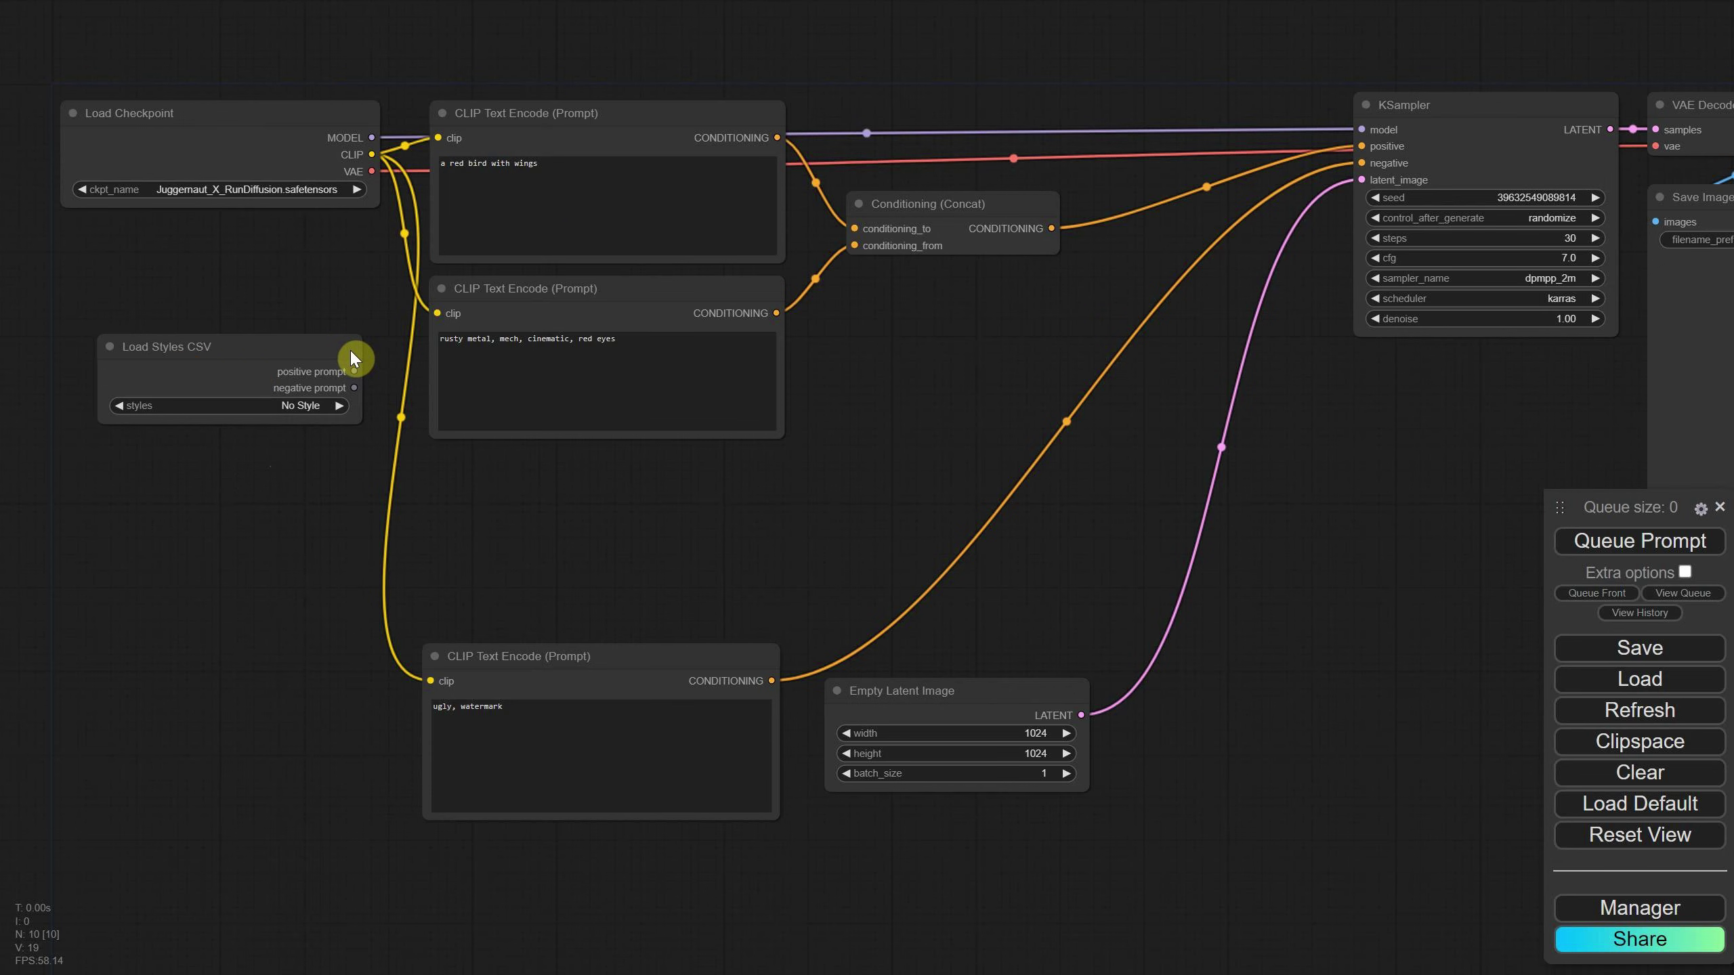
drag(352, 372, 1359, 150)
drag(355, 375, 441, 311)
click(579, 299)
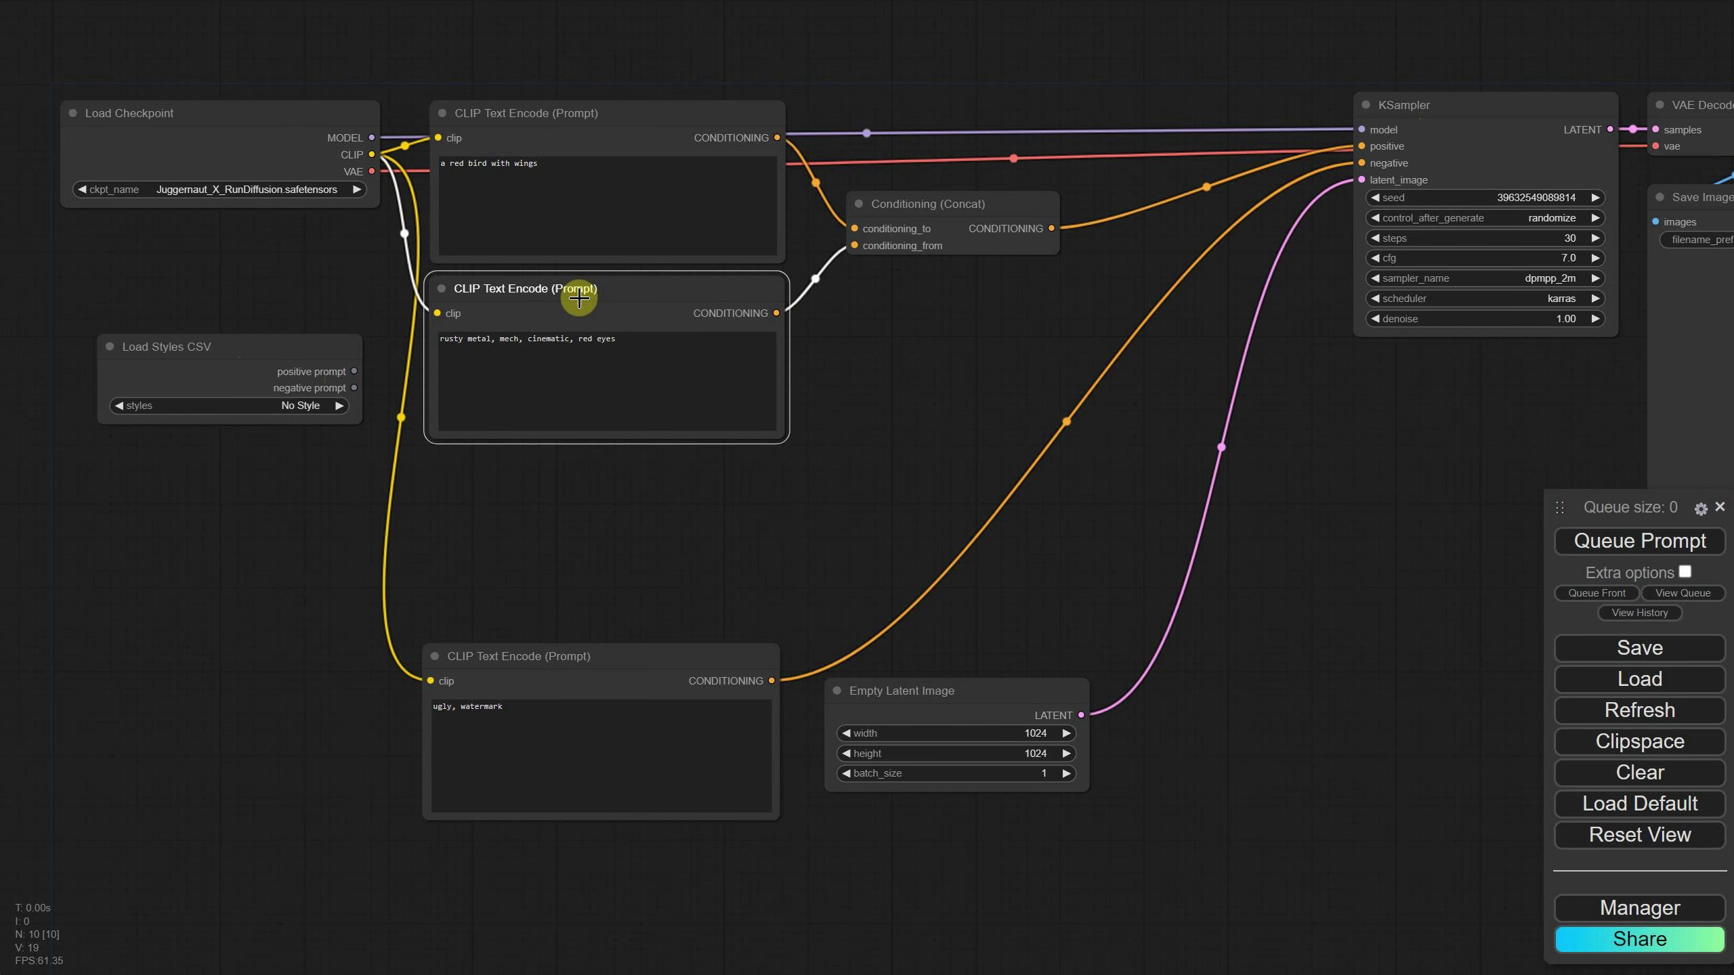
Convert the middle CLIP Text Encode's text to an input, shrink it, and link positive prompt into it.
right_click(580, 299)
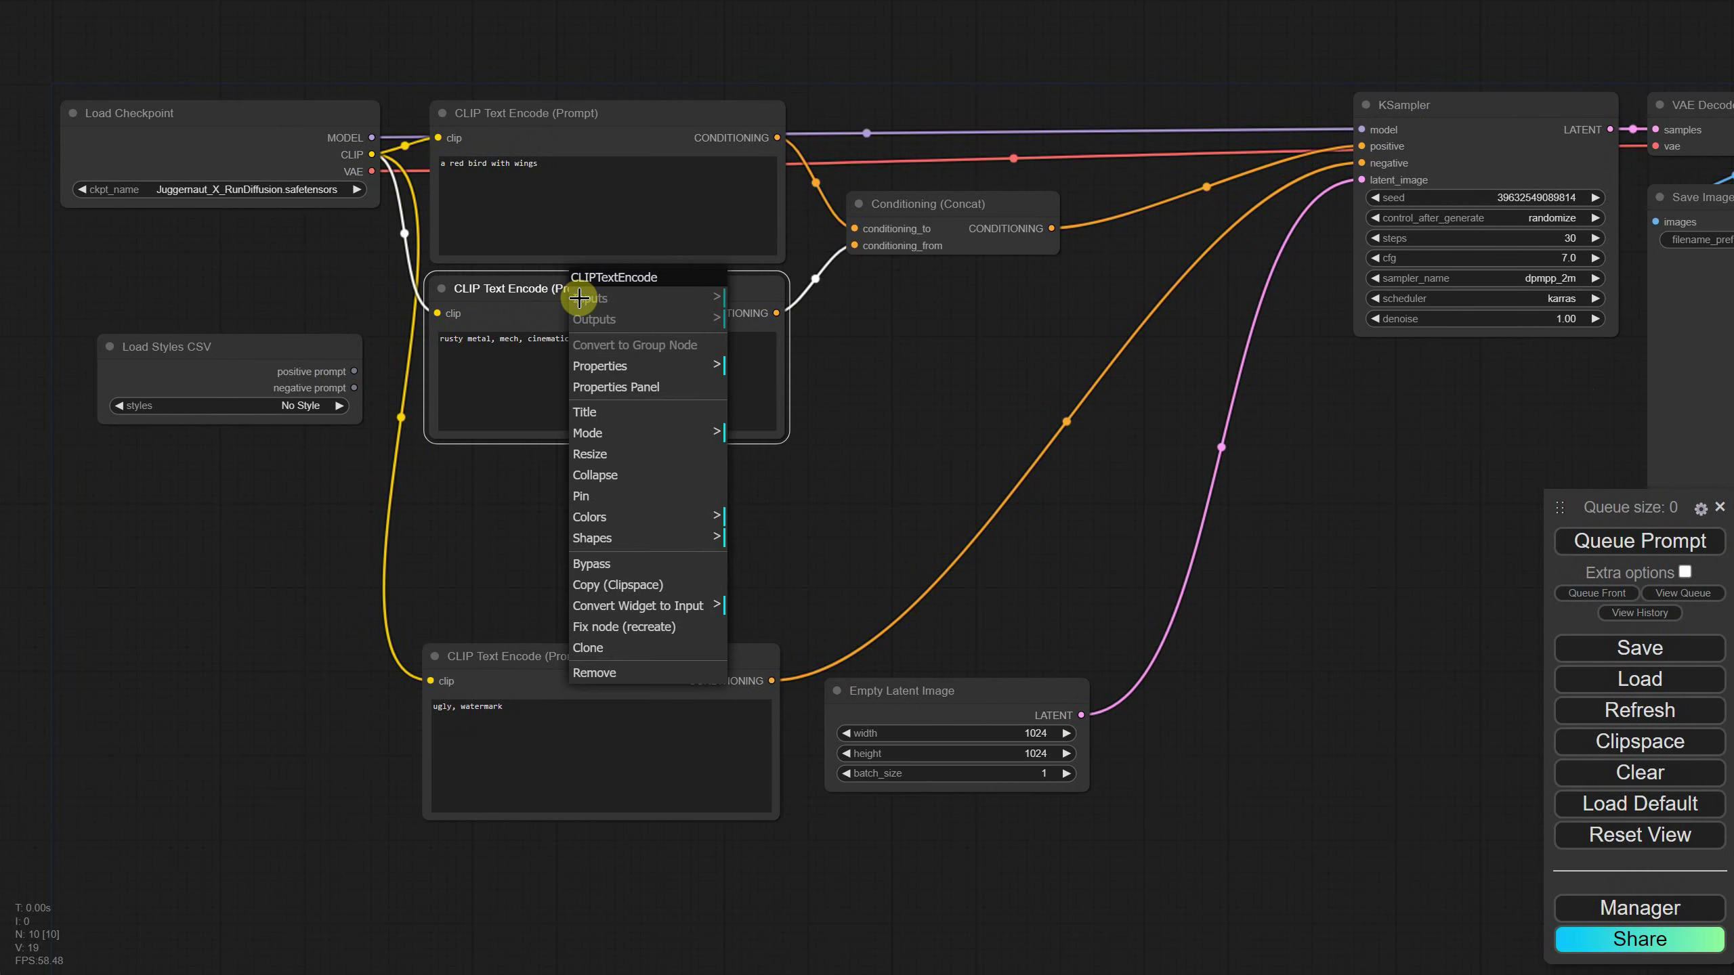
click(643, 608)
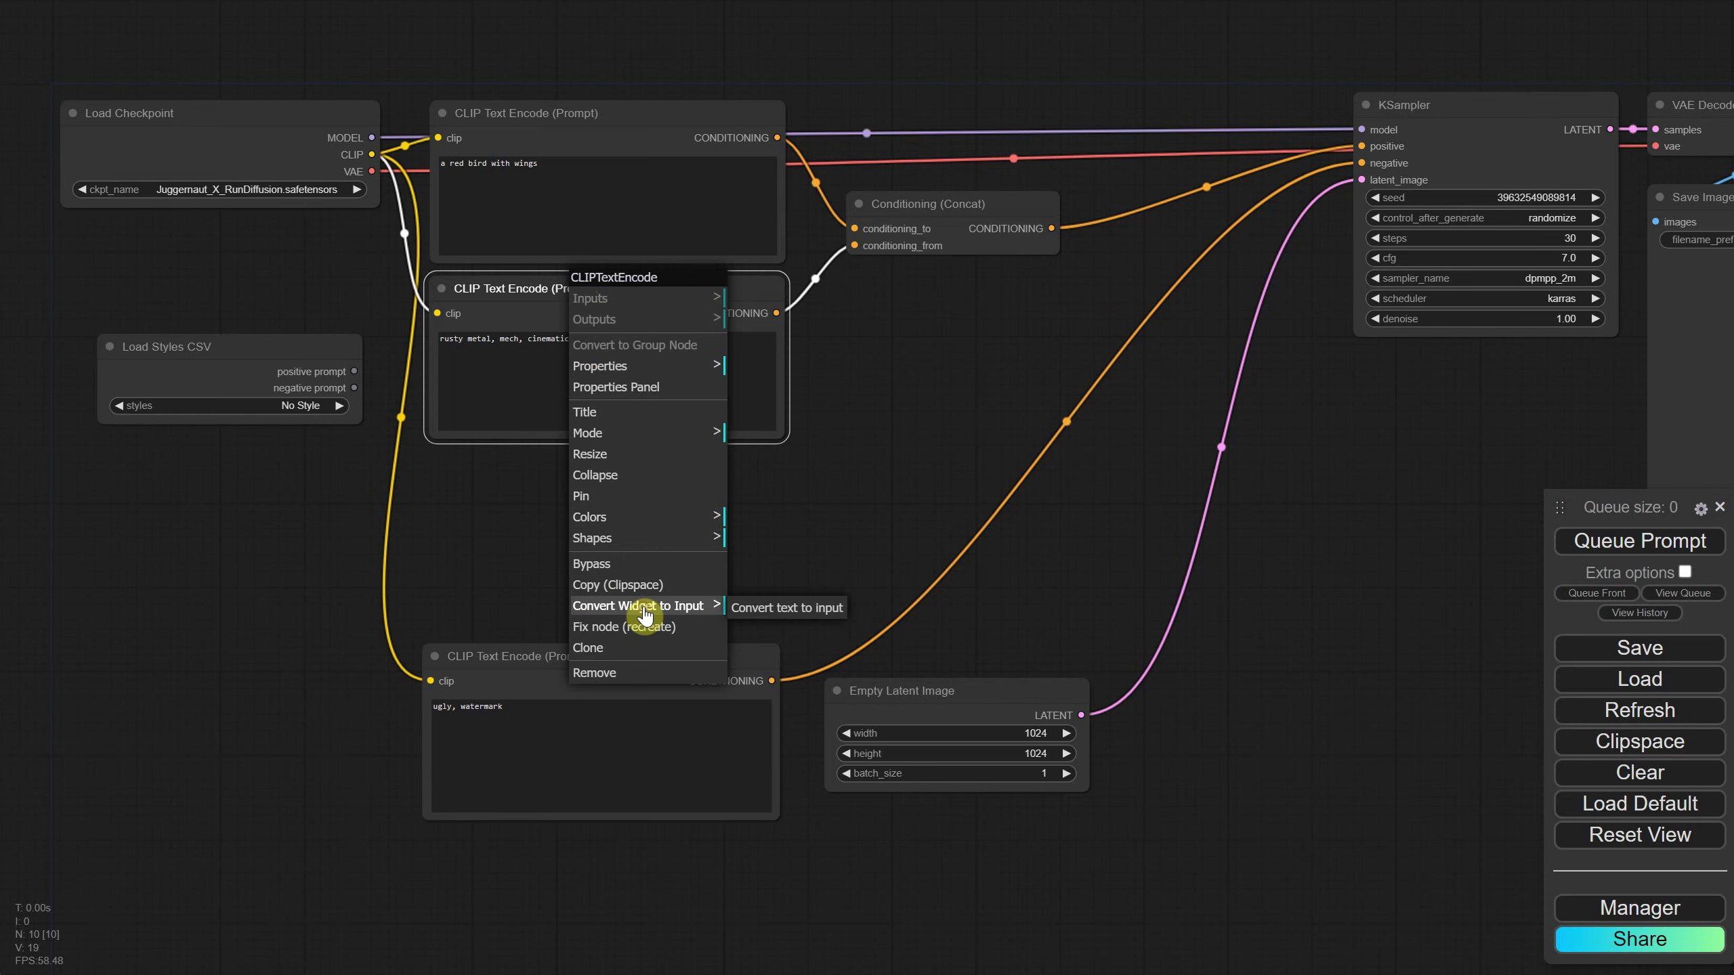
click(768, 613)
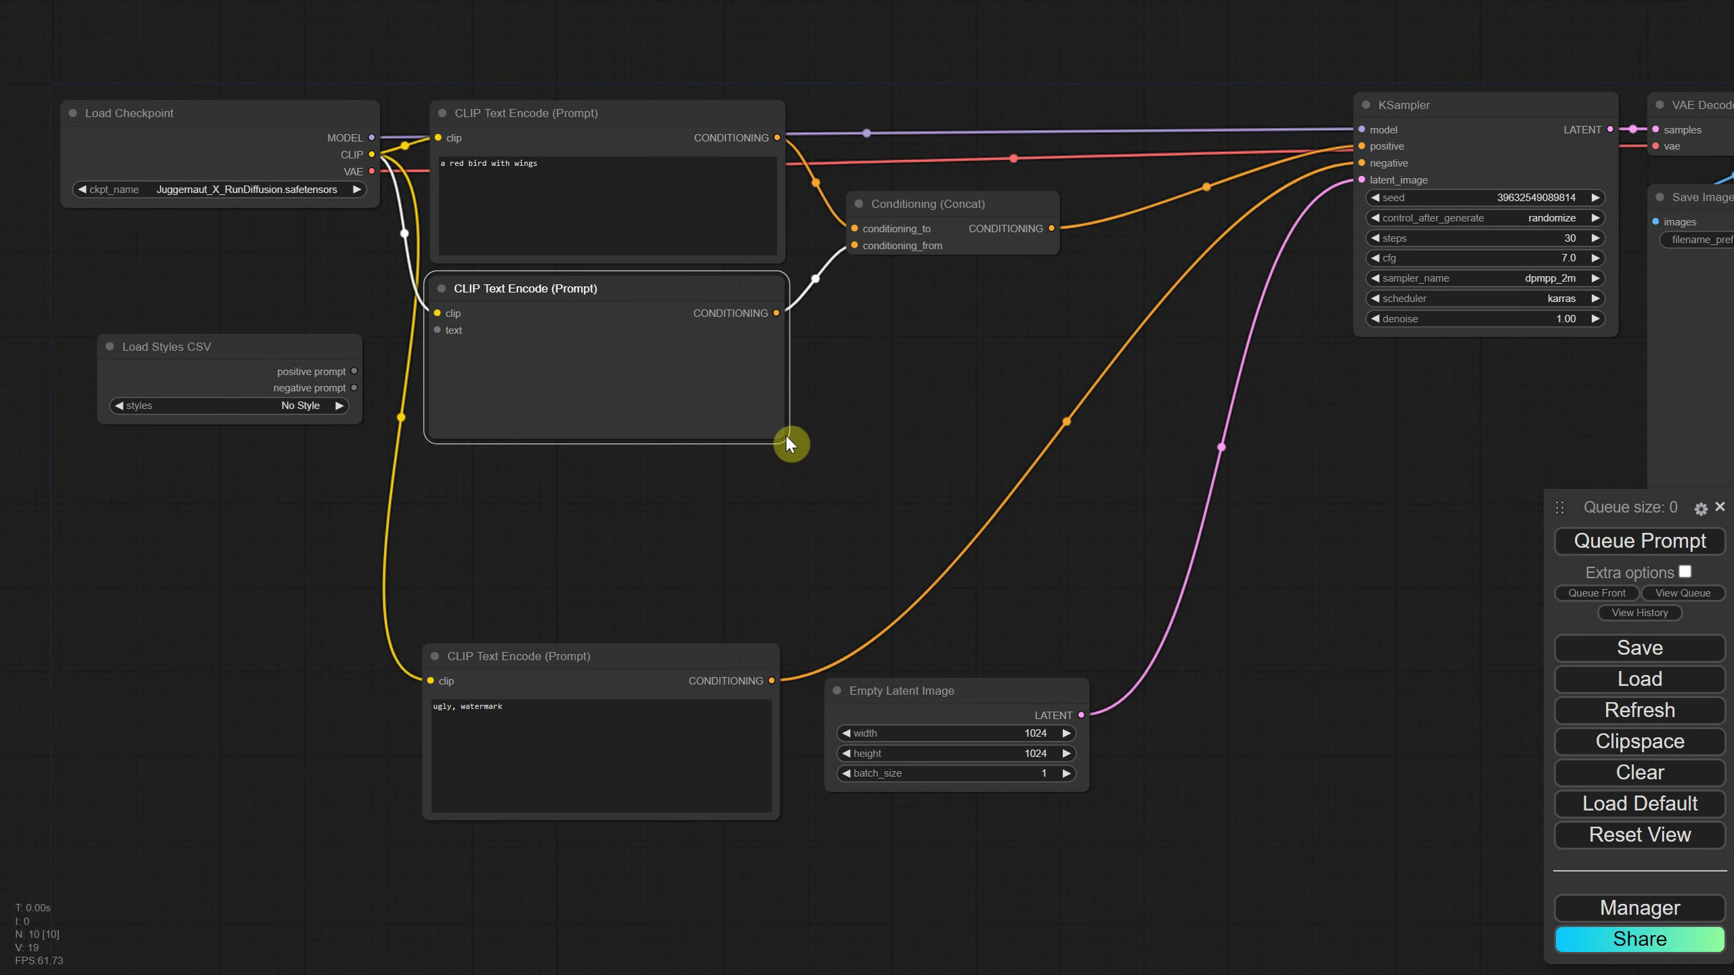
drag(789, 441, 774, 325)
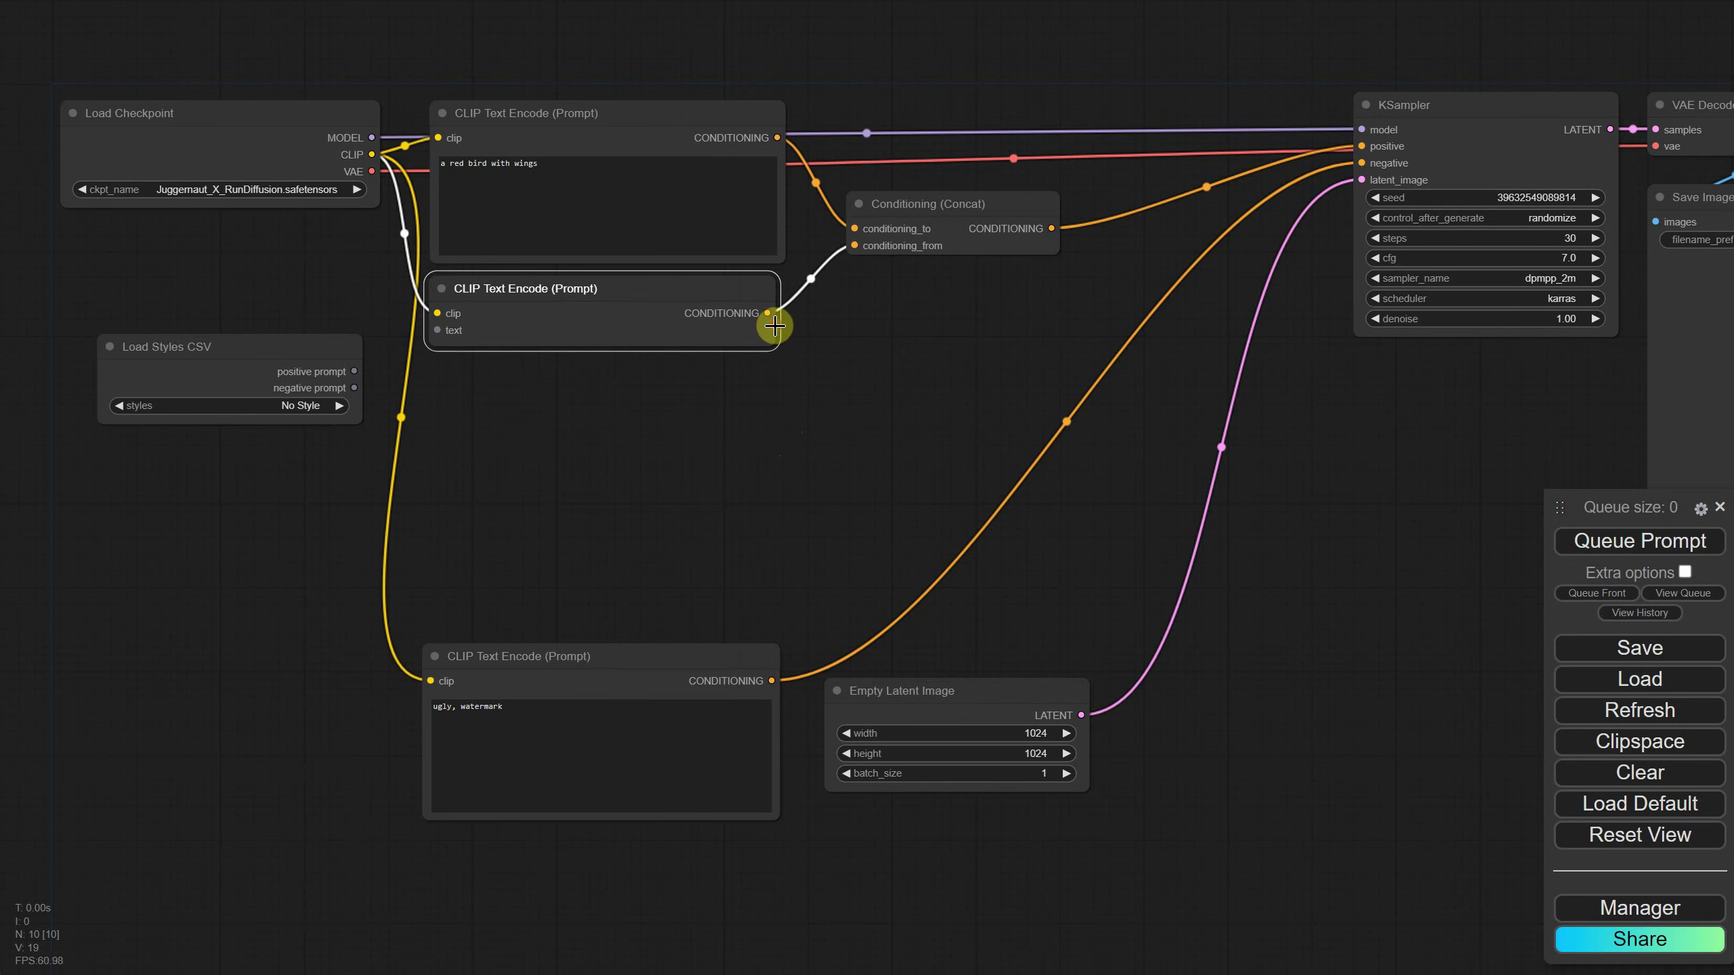
drag(354, 371, 437, 314)
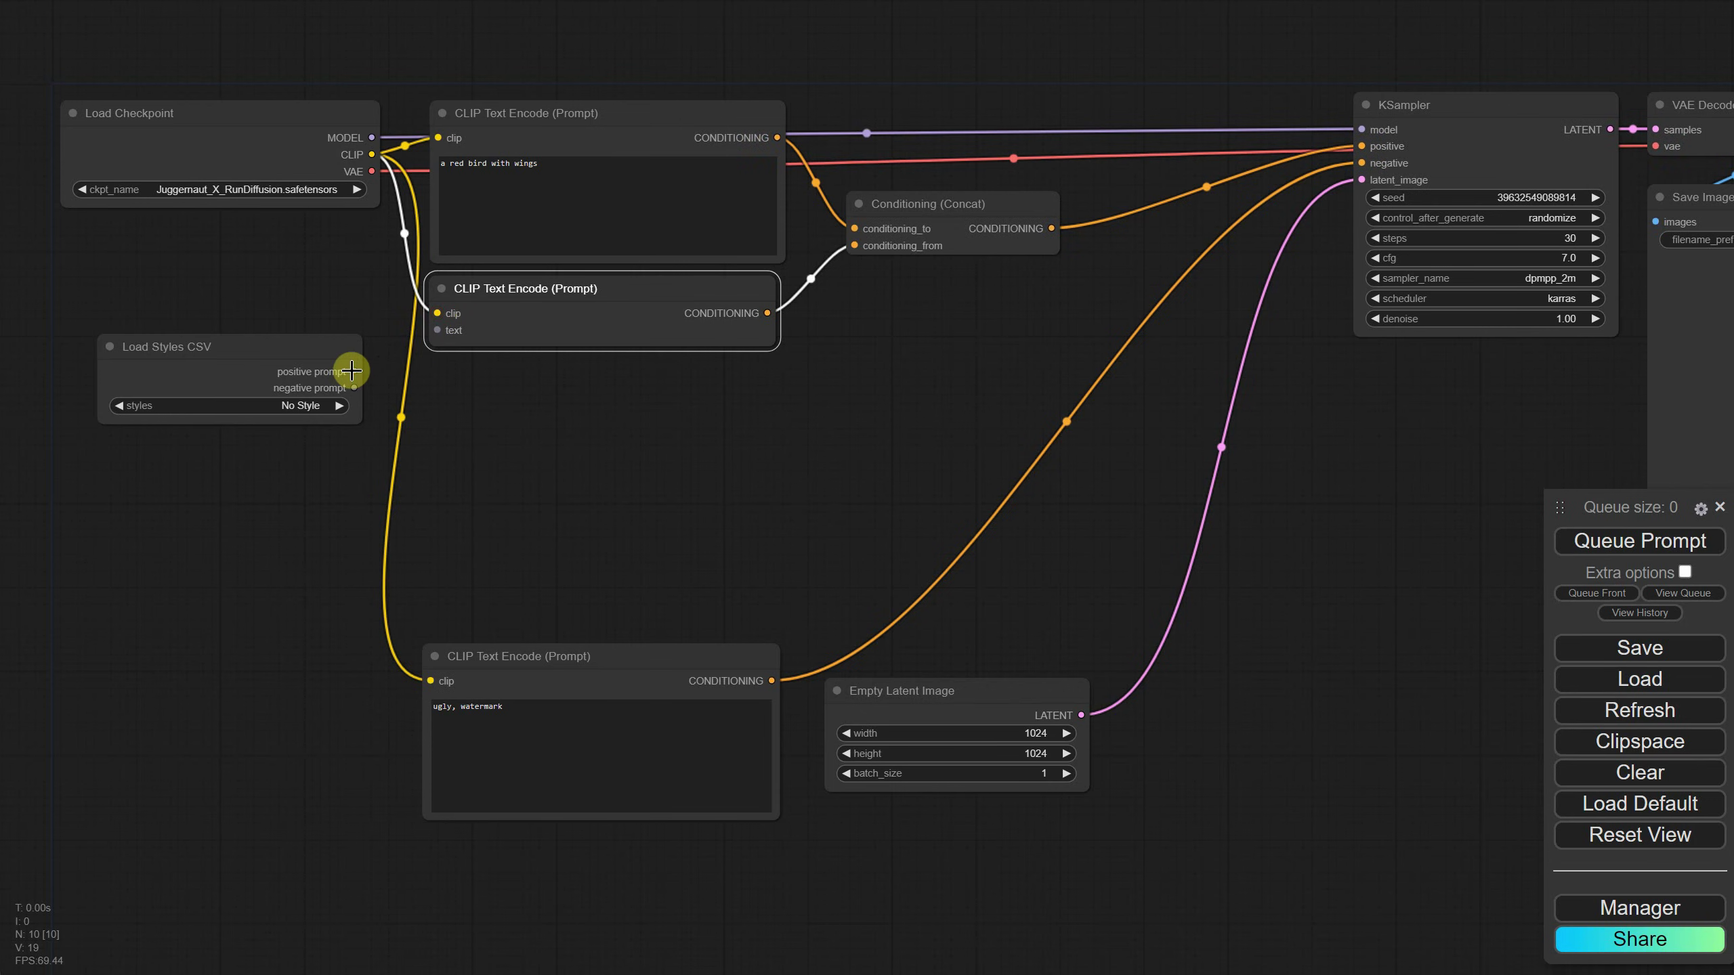
drag(353, 371, 444, 323)
Replace the top prompt with 'a cute bunny in a forest' and tidy KSampler, VAE Decode and Save Image.
scroll(679, 322, up, 1)
triple_click(559, 239)
text(a cute bunny in a forest)
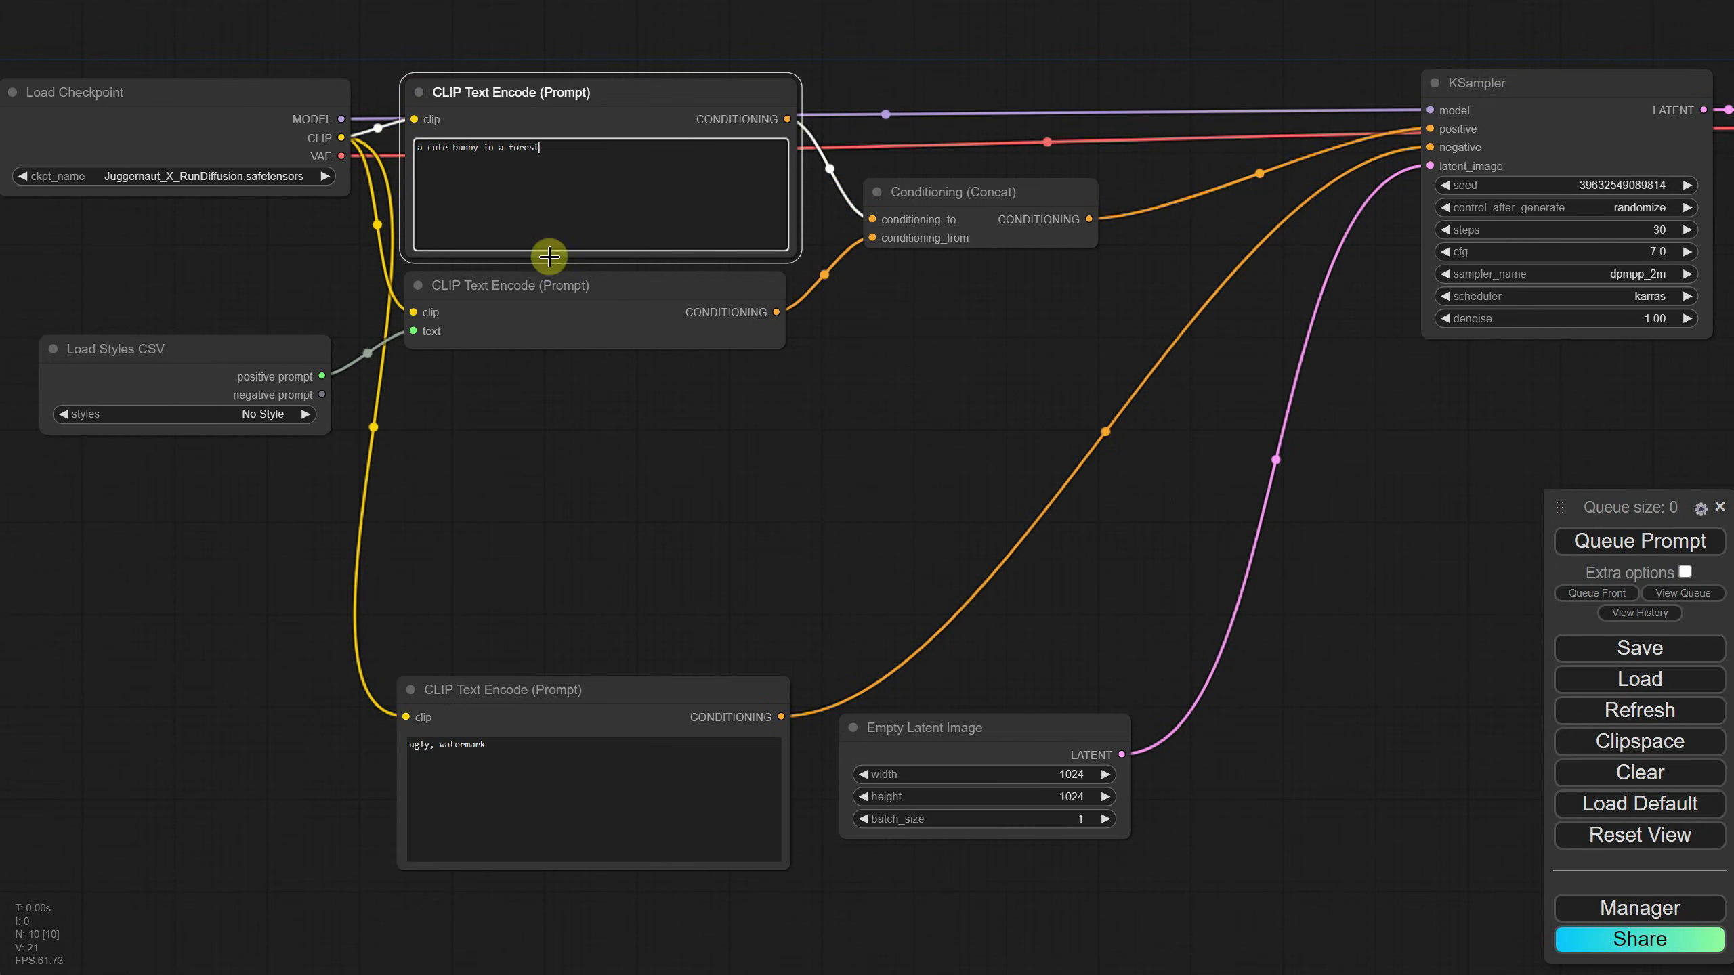
drag(1547, 84, 1354, 82)
scroll(1355, 82, down, 2)
drag(1352, 362, 813, 410)
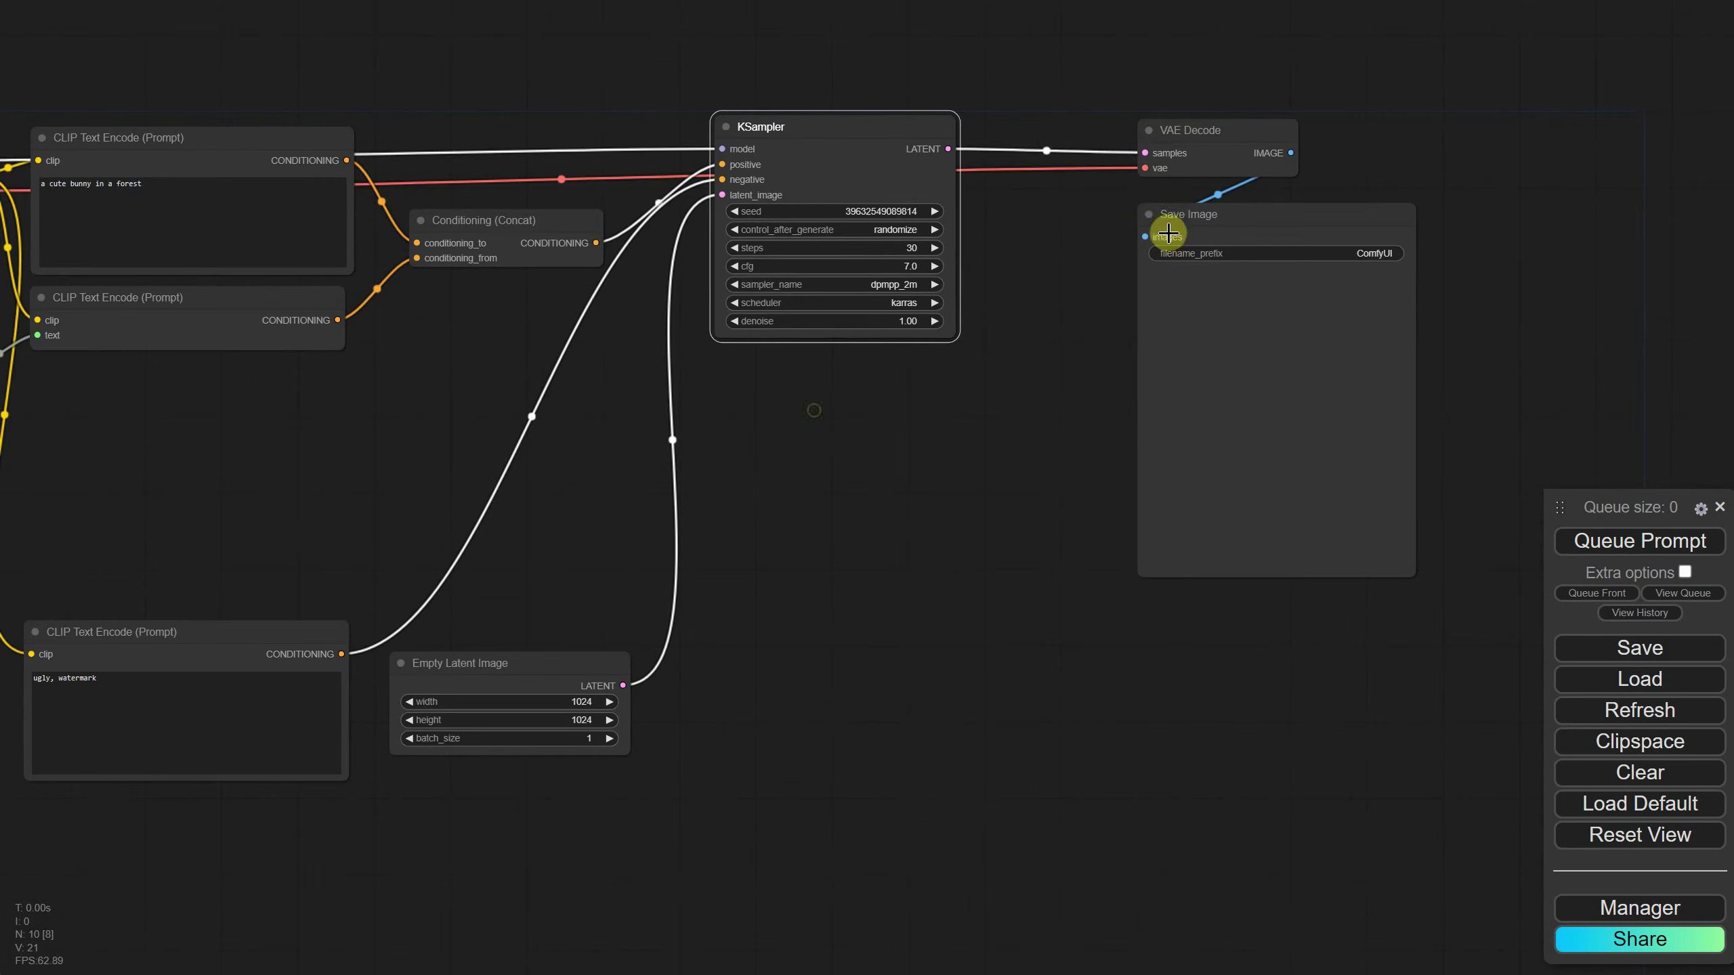
drag(1168, 234, 999, 217)
Queue the workflow and enlarge Save Image to view the white bunny in a forest.
key(ctrl+Return)
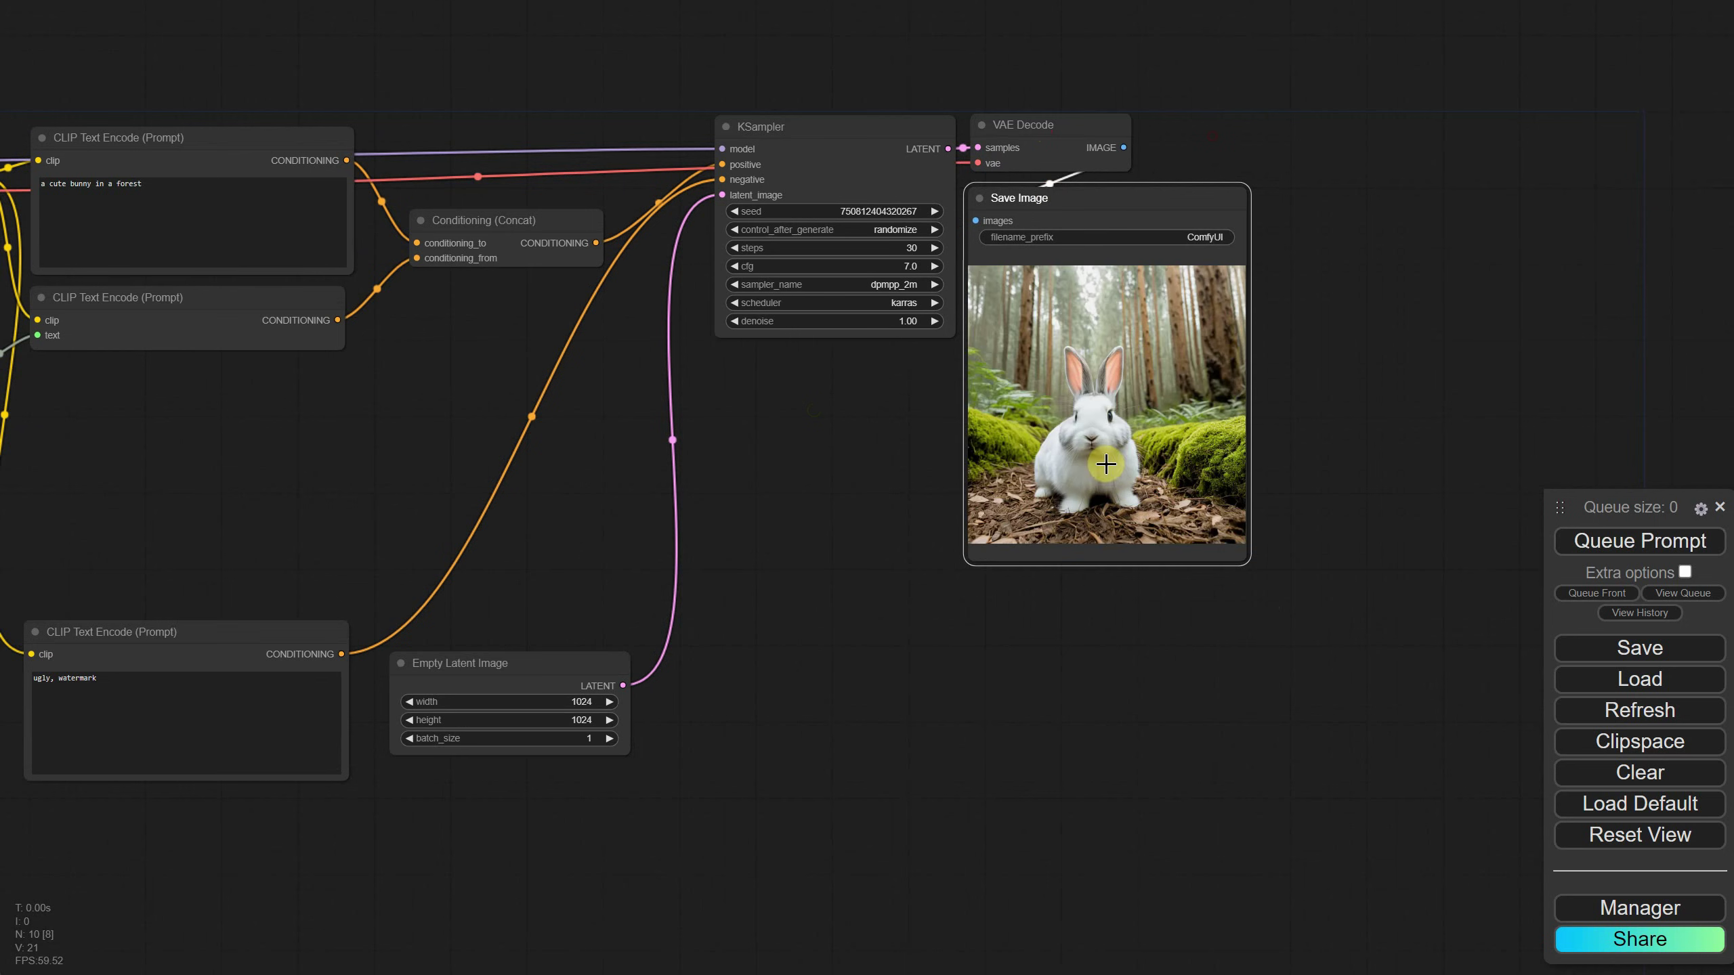
drag(1248, 573, 1345, 678)
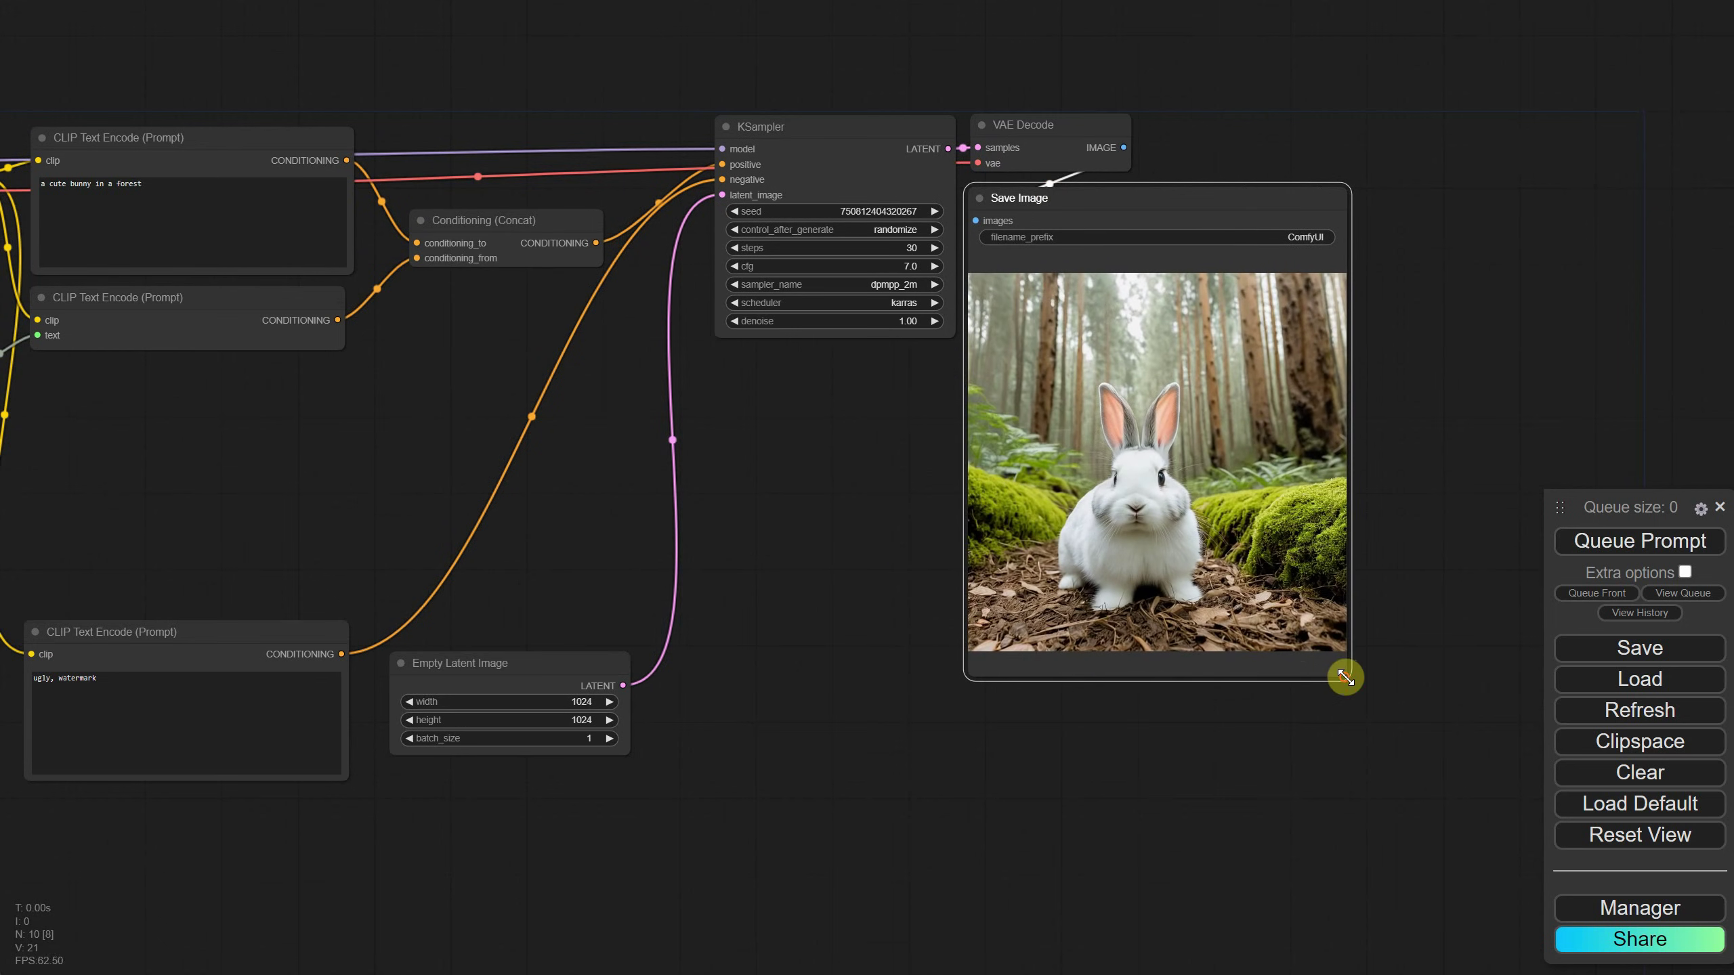
scroll(829, 453, up, 2)
drag(829, 453, 1424, 465)
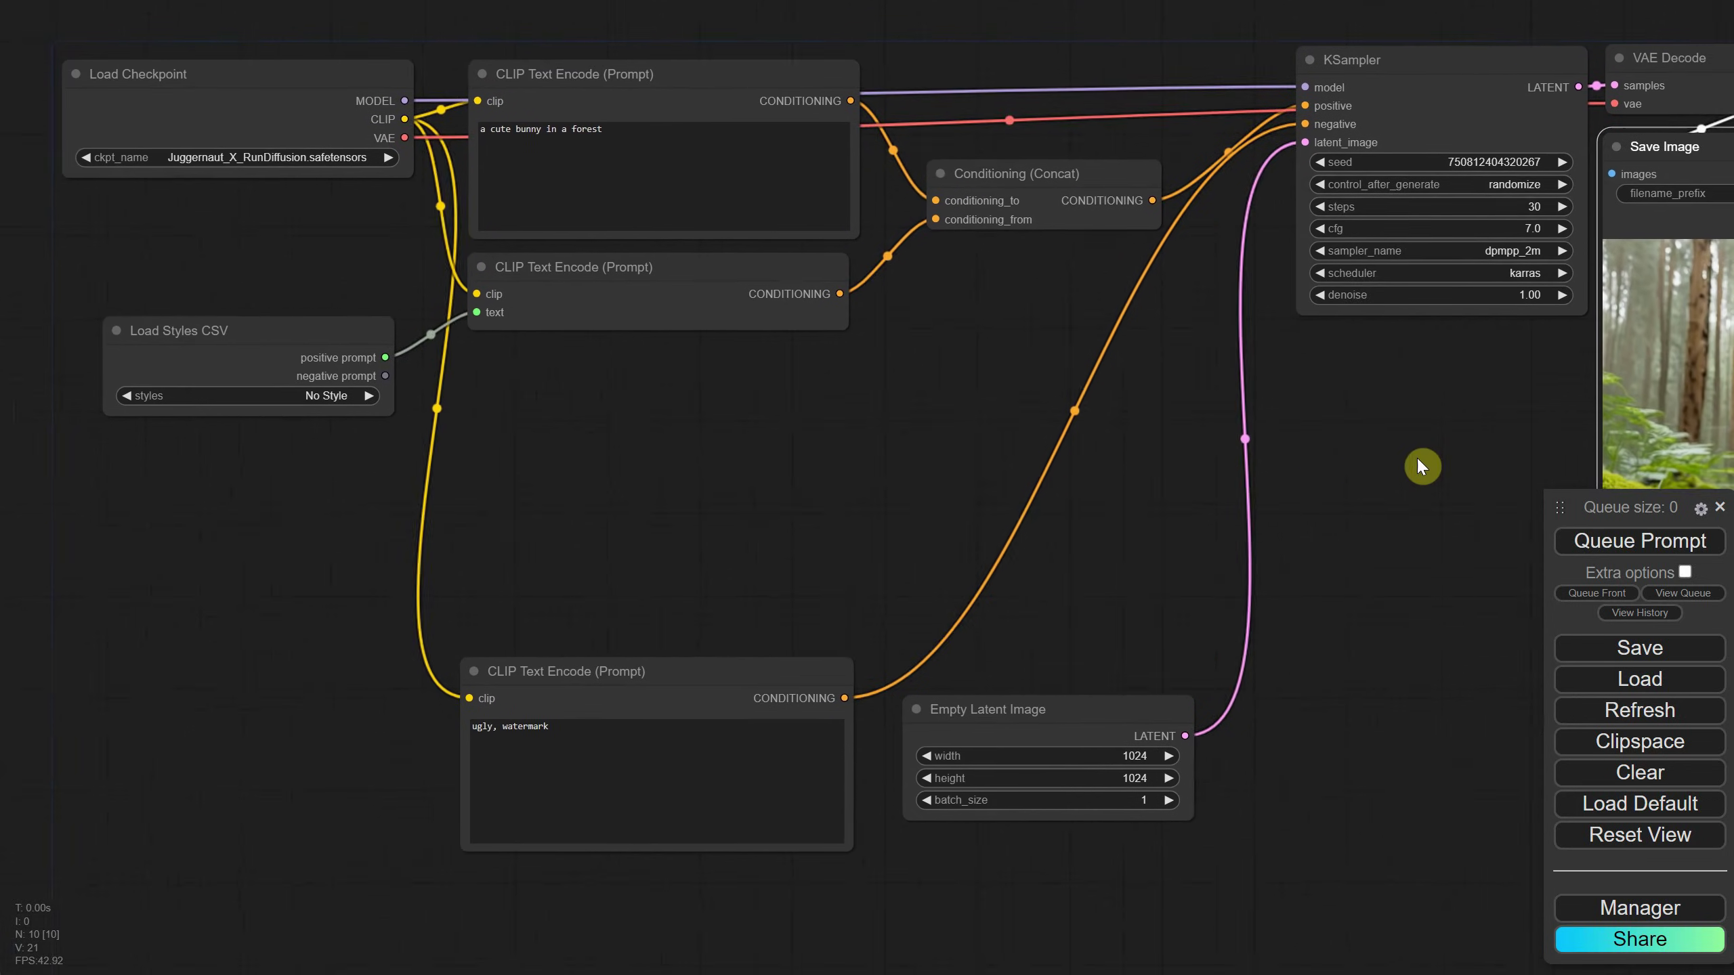
Generate the bunny with the Painting | Abstract Expressionism style.
click(337, 392)
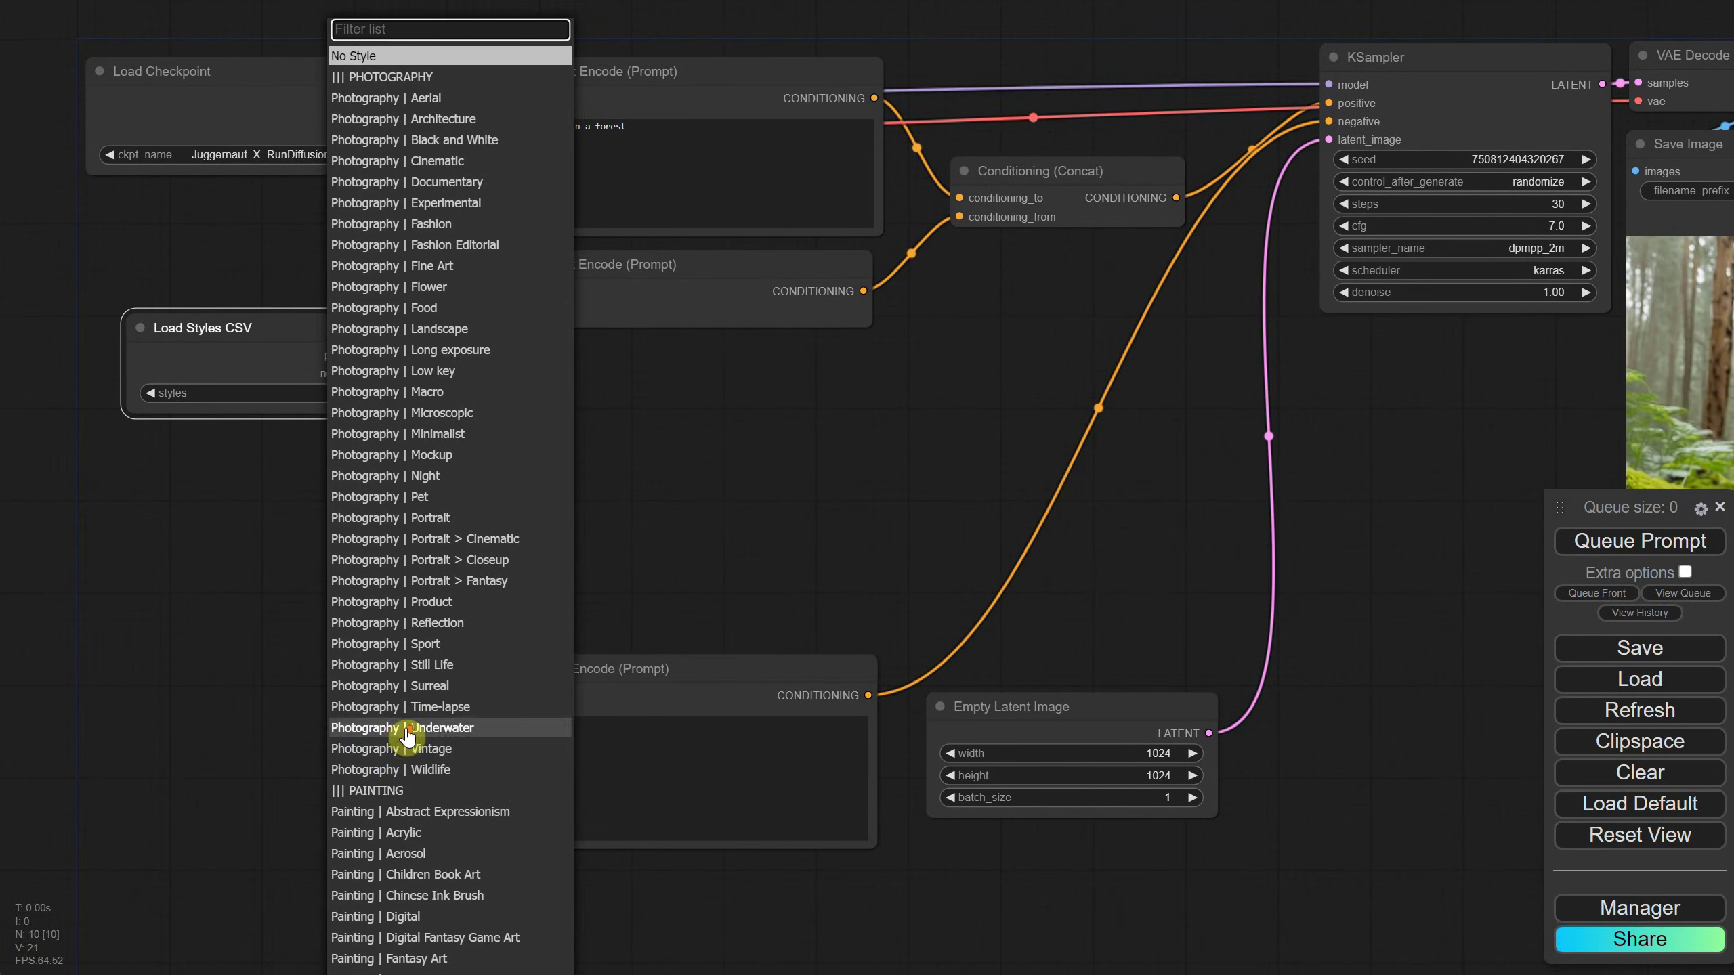
click(398, 813)
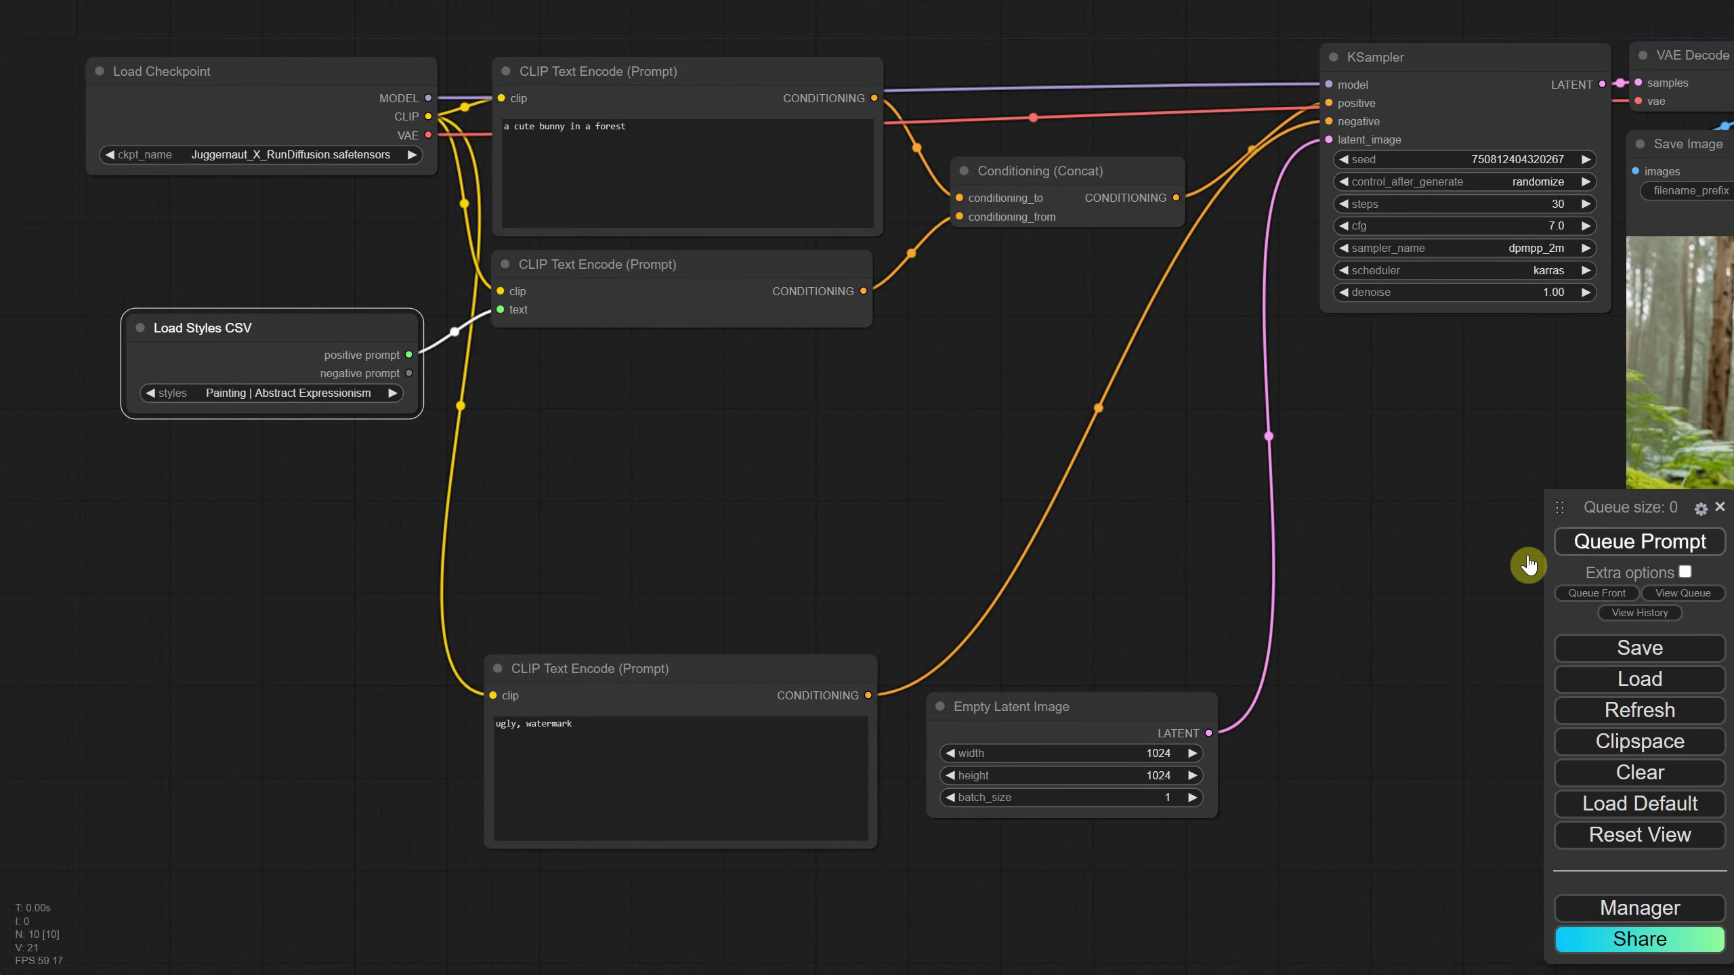
click(1590, 541)
drag(1540, 421, 1529, 476)
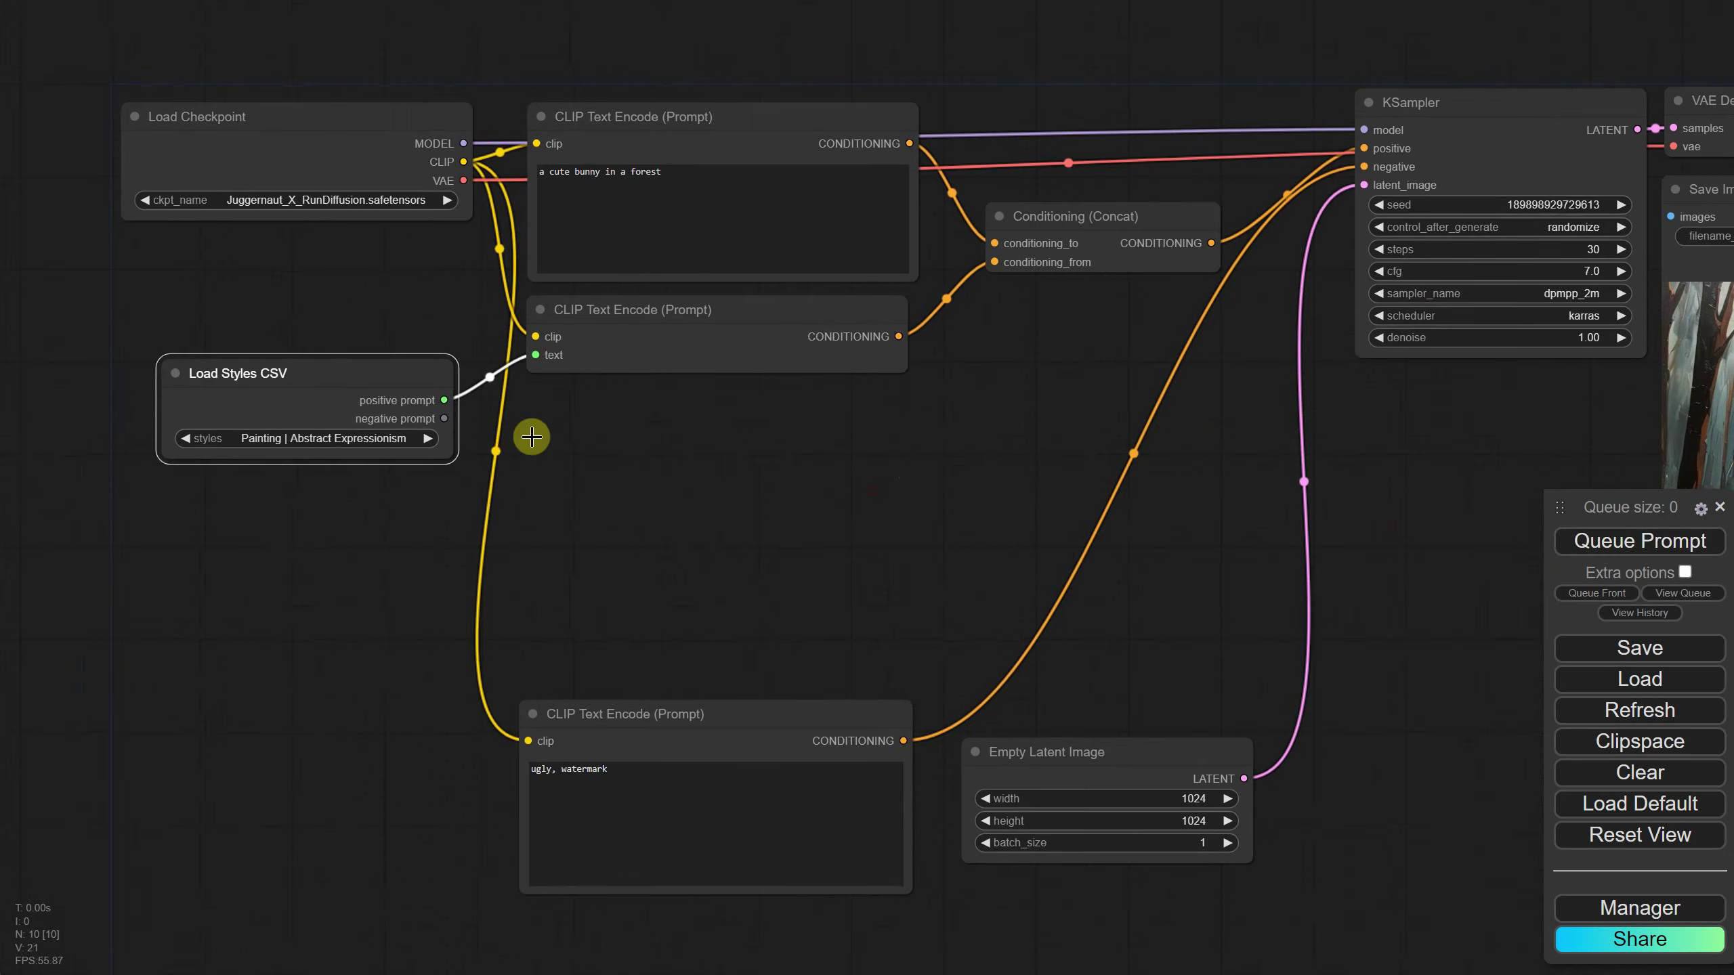
Generate the bunny with the 3D | Character > Cartoon Cute style, then move the negative prompt node higher.
click(375, 438)
text(cute)
click(460, 494)
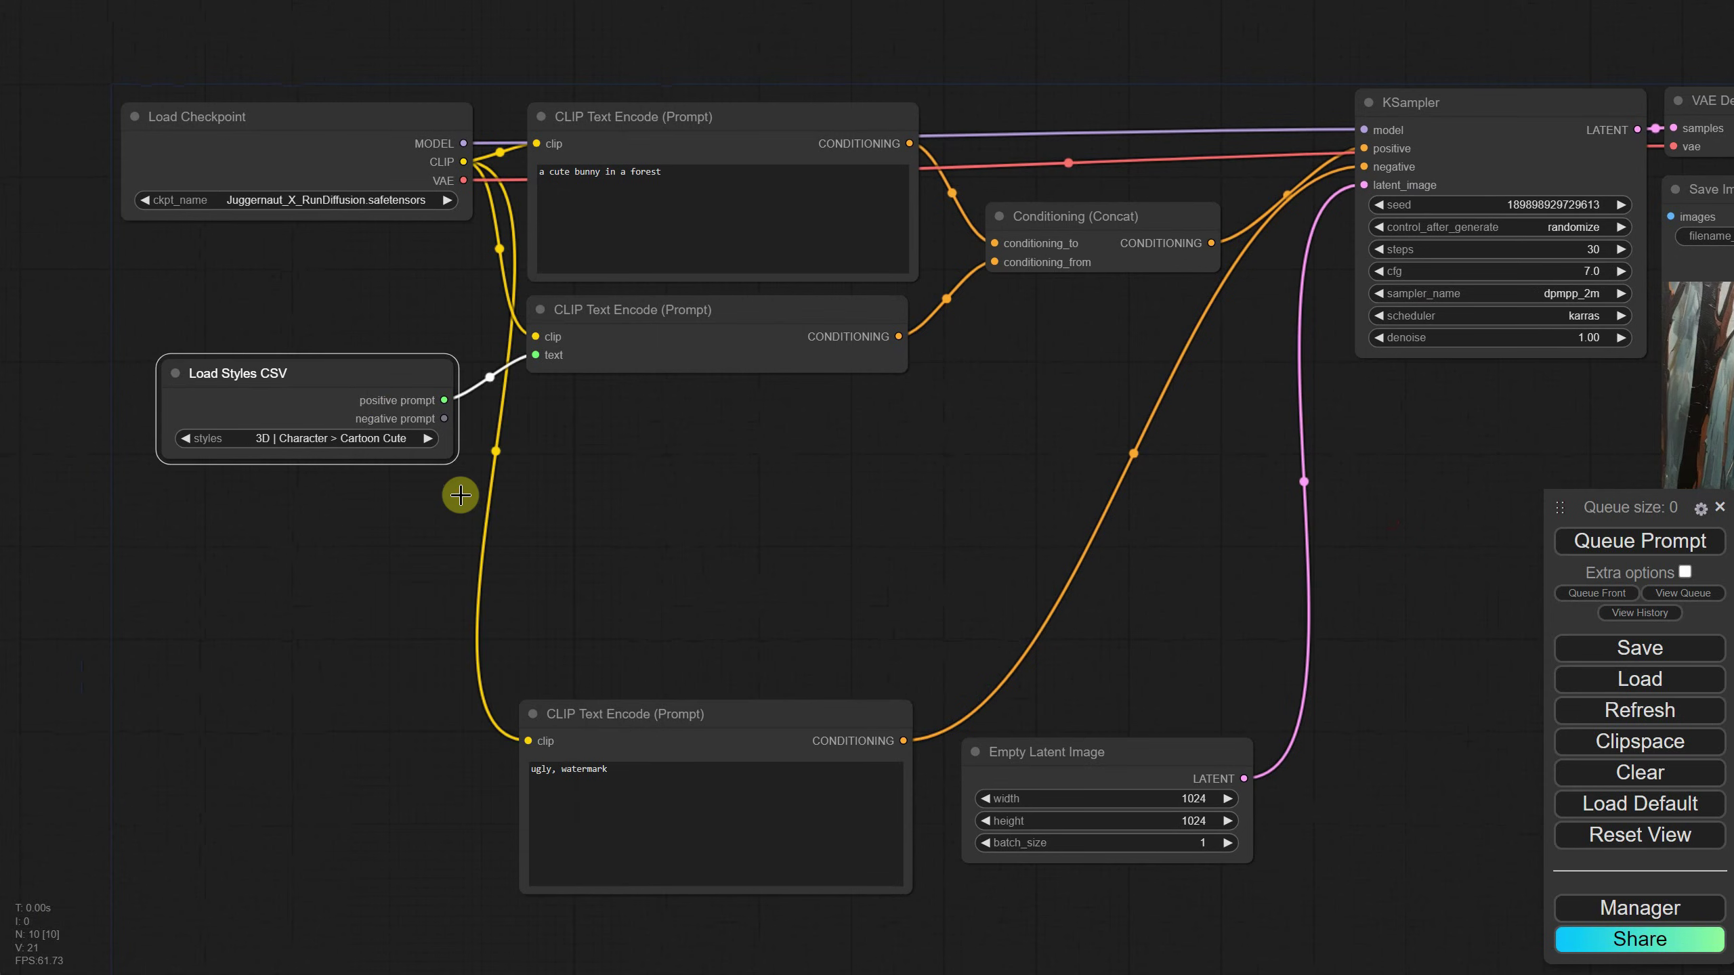
click(1591, 544)
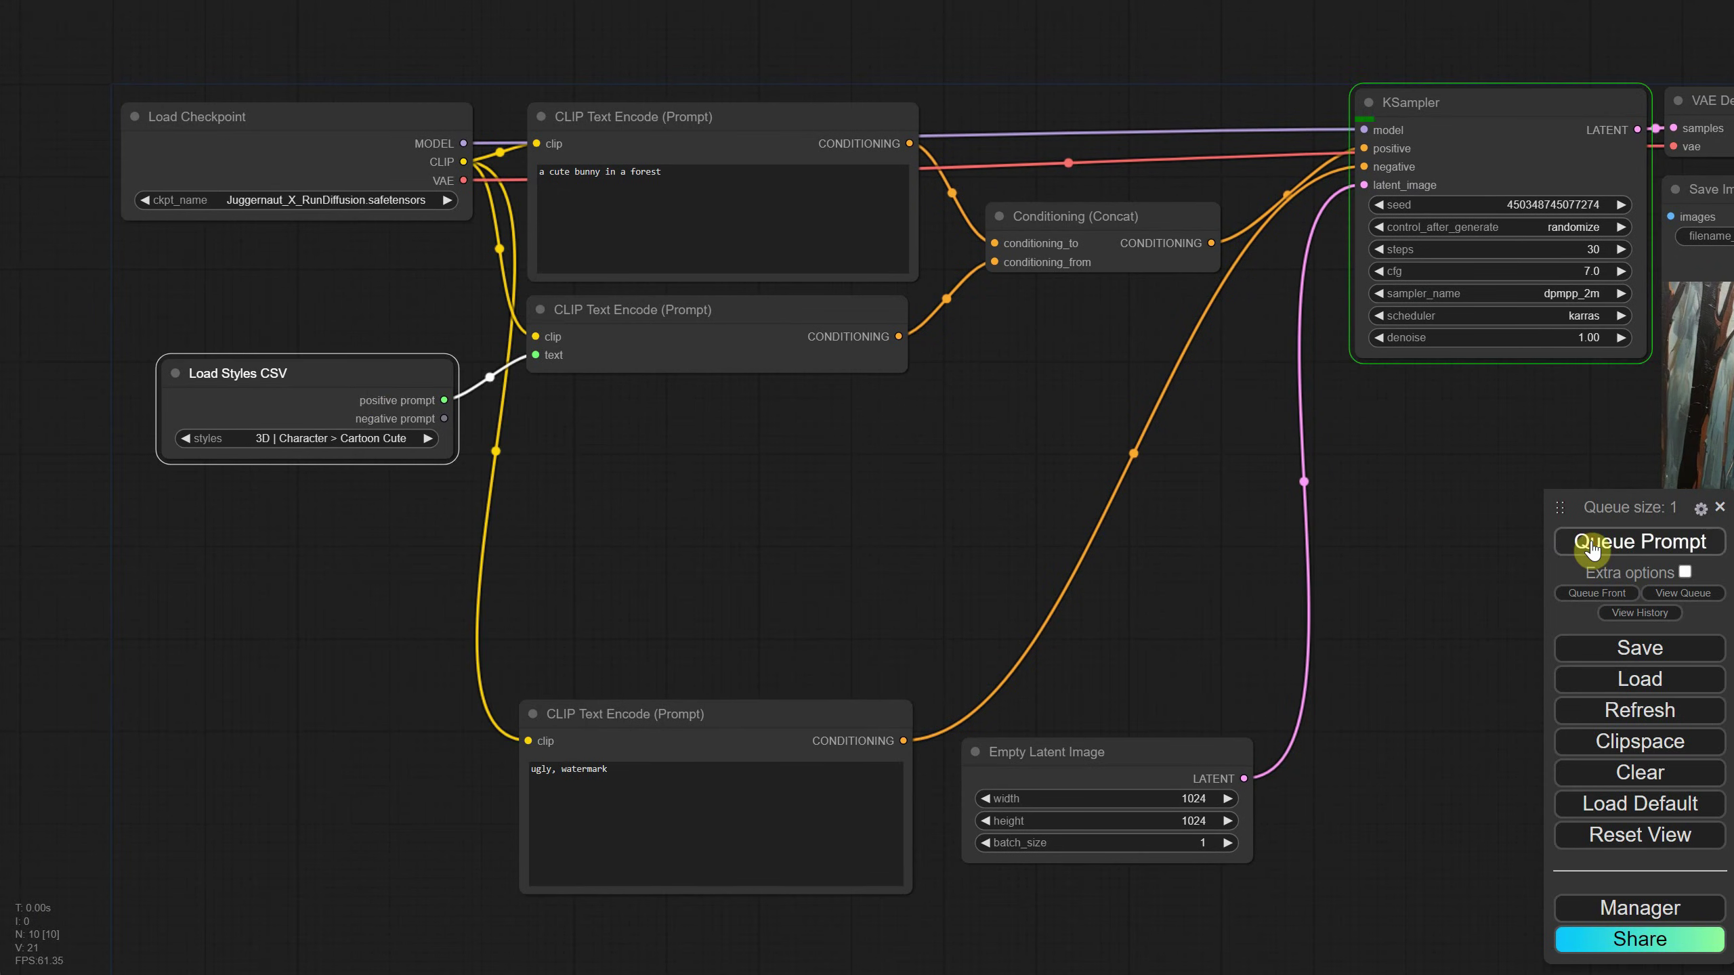
drag(1433, 493, 1014, 462)
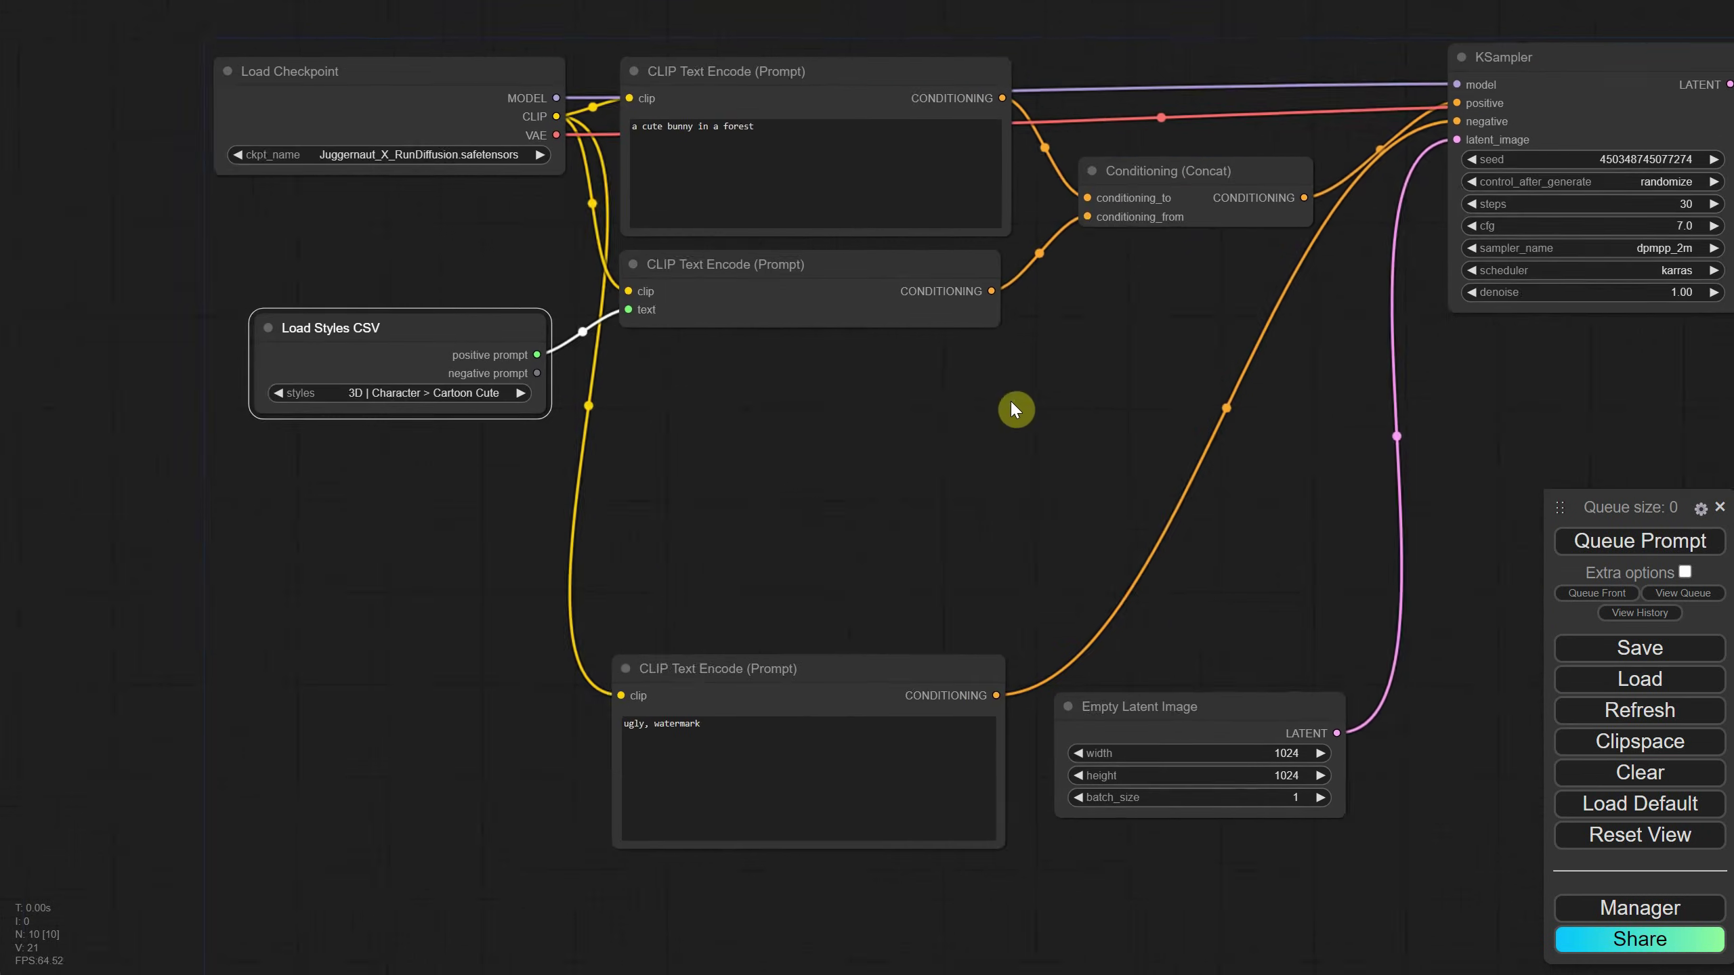
drag(1010, 403, 922, 424)
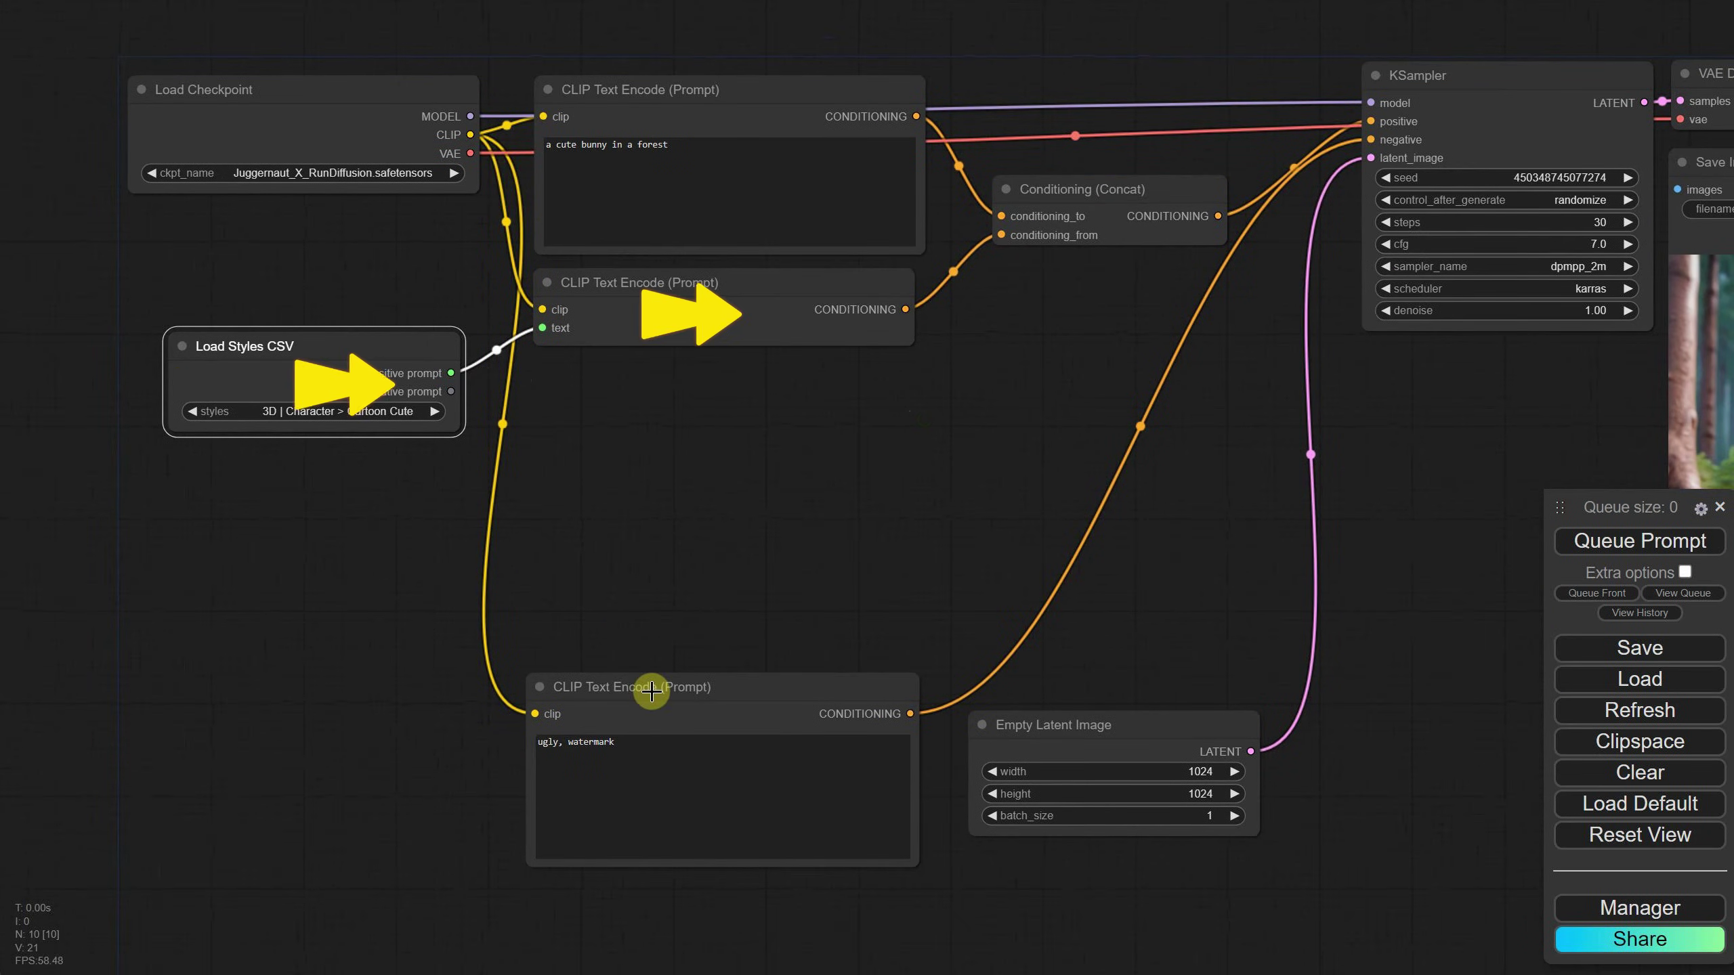
drag(652, 692, 640, 381)
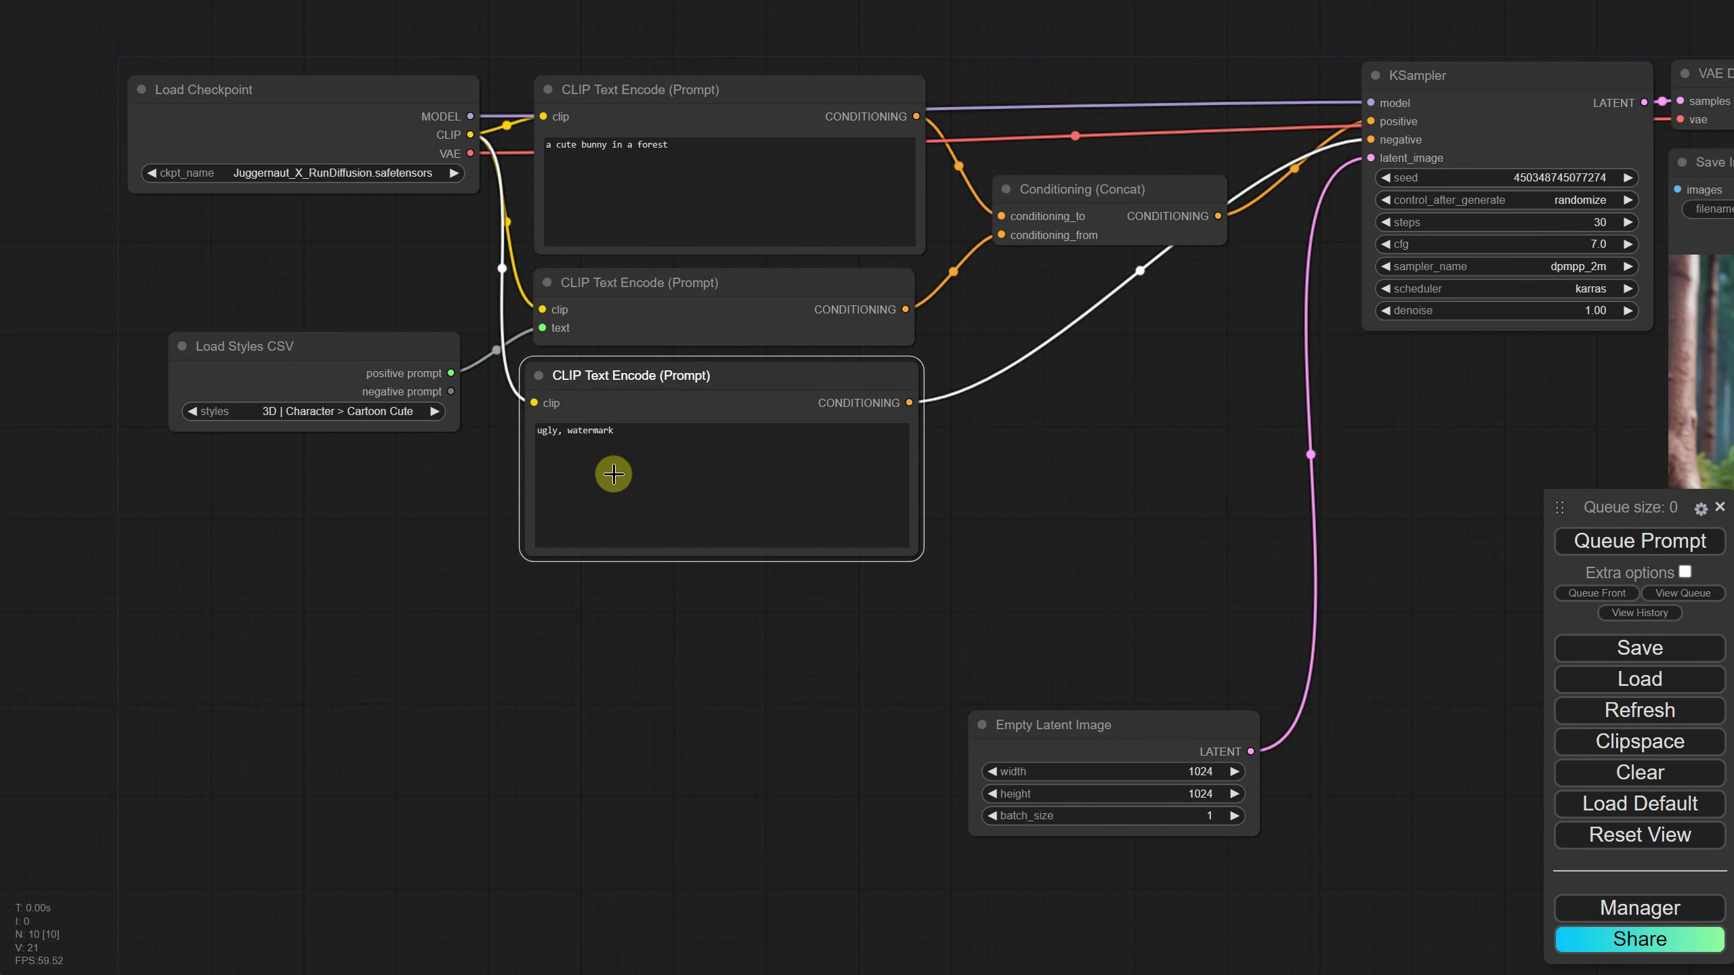
Duplicate the negative encoder, convert its text to an input, and wire in the CSV negative prompt and checkpoint CLIP.
drag(690, 386, 653, 583)
right_click(668, 595)
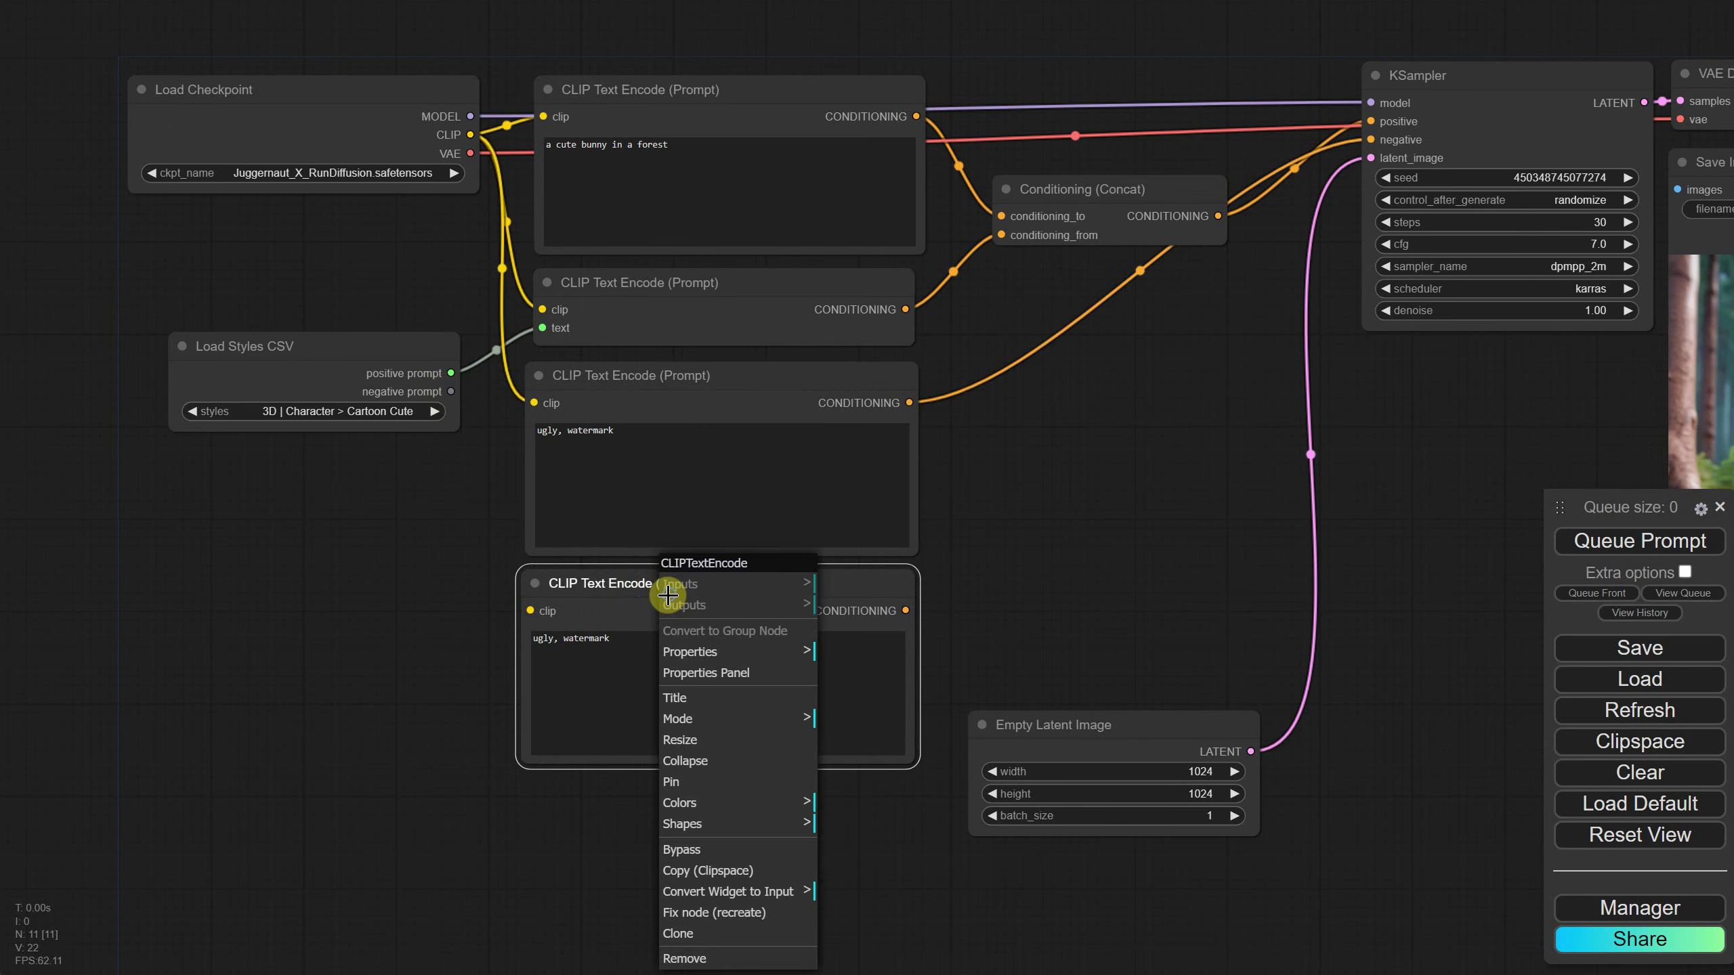
click(785, 892)
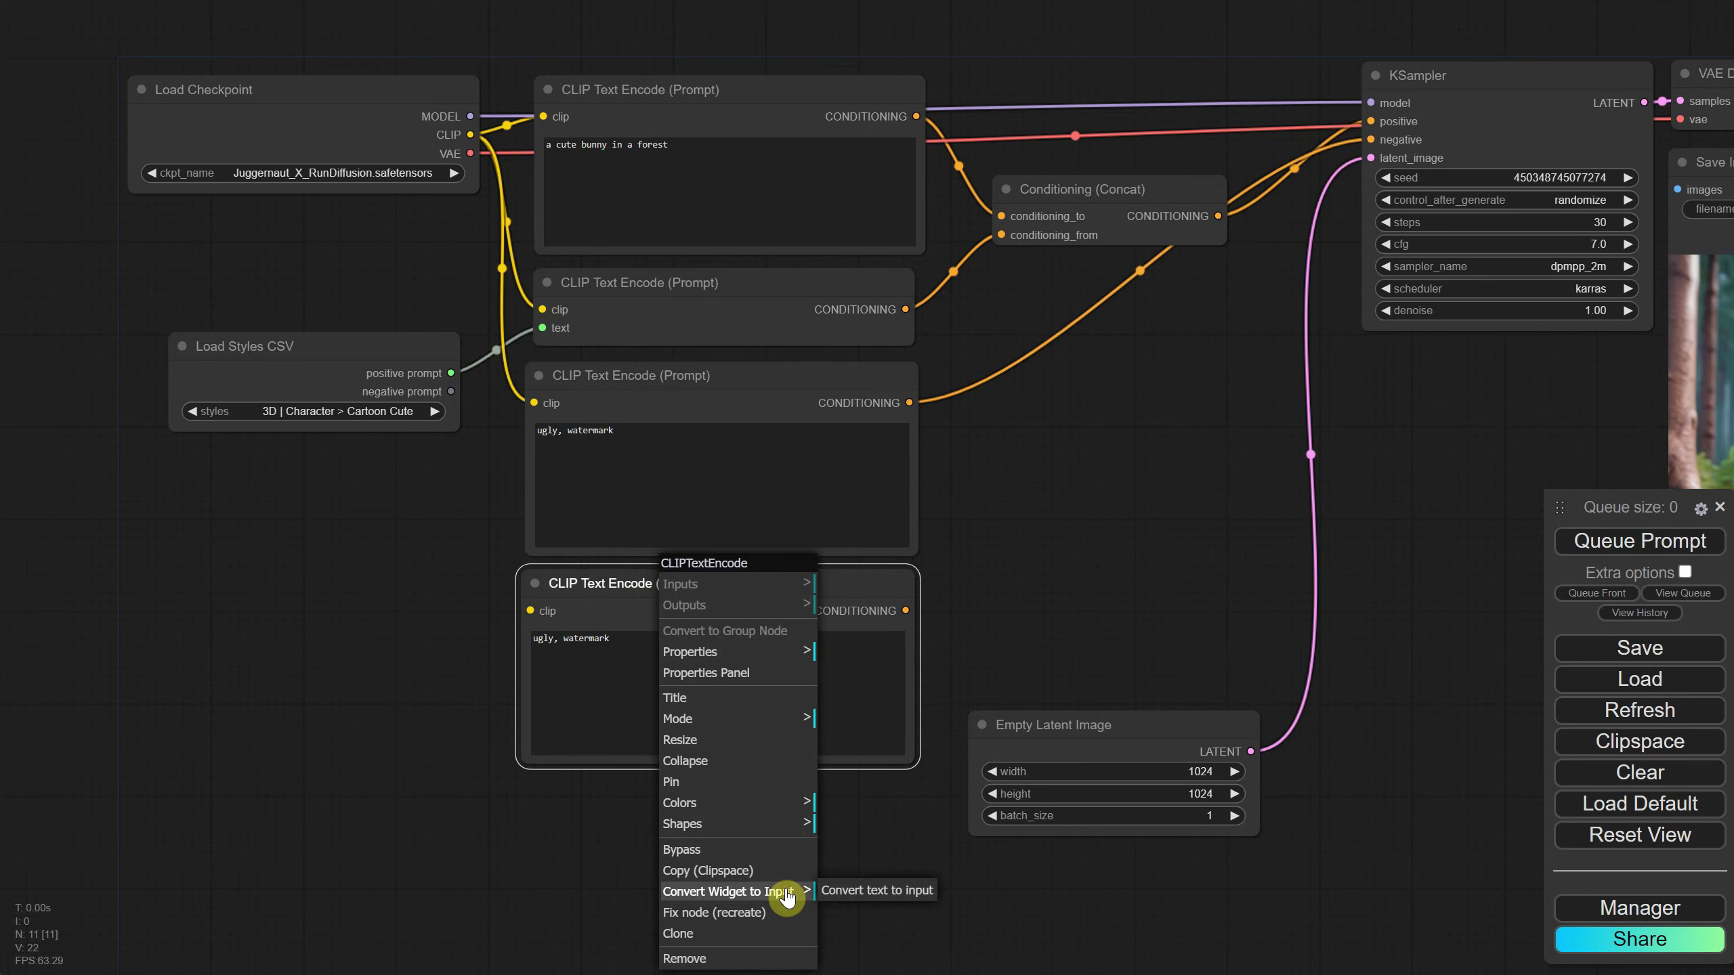
click(855, 901)
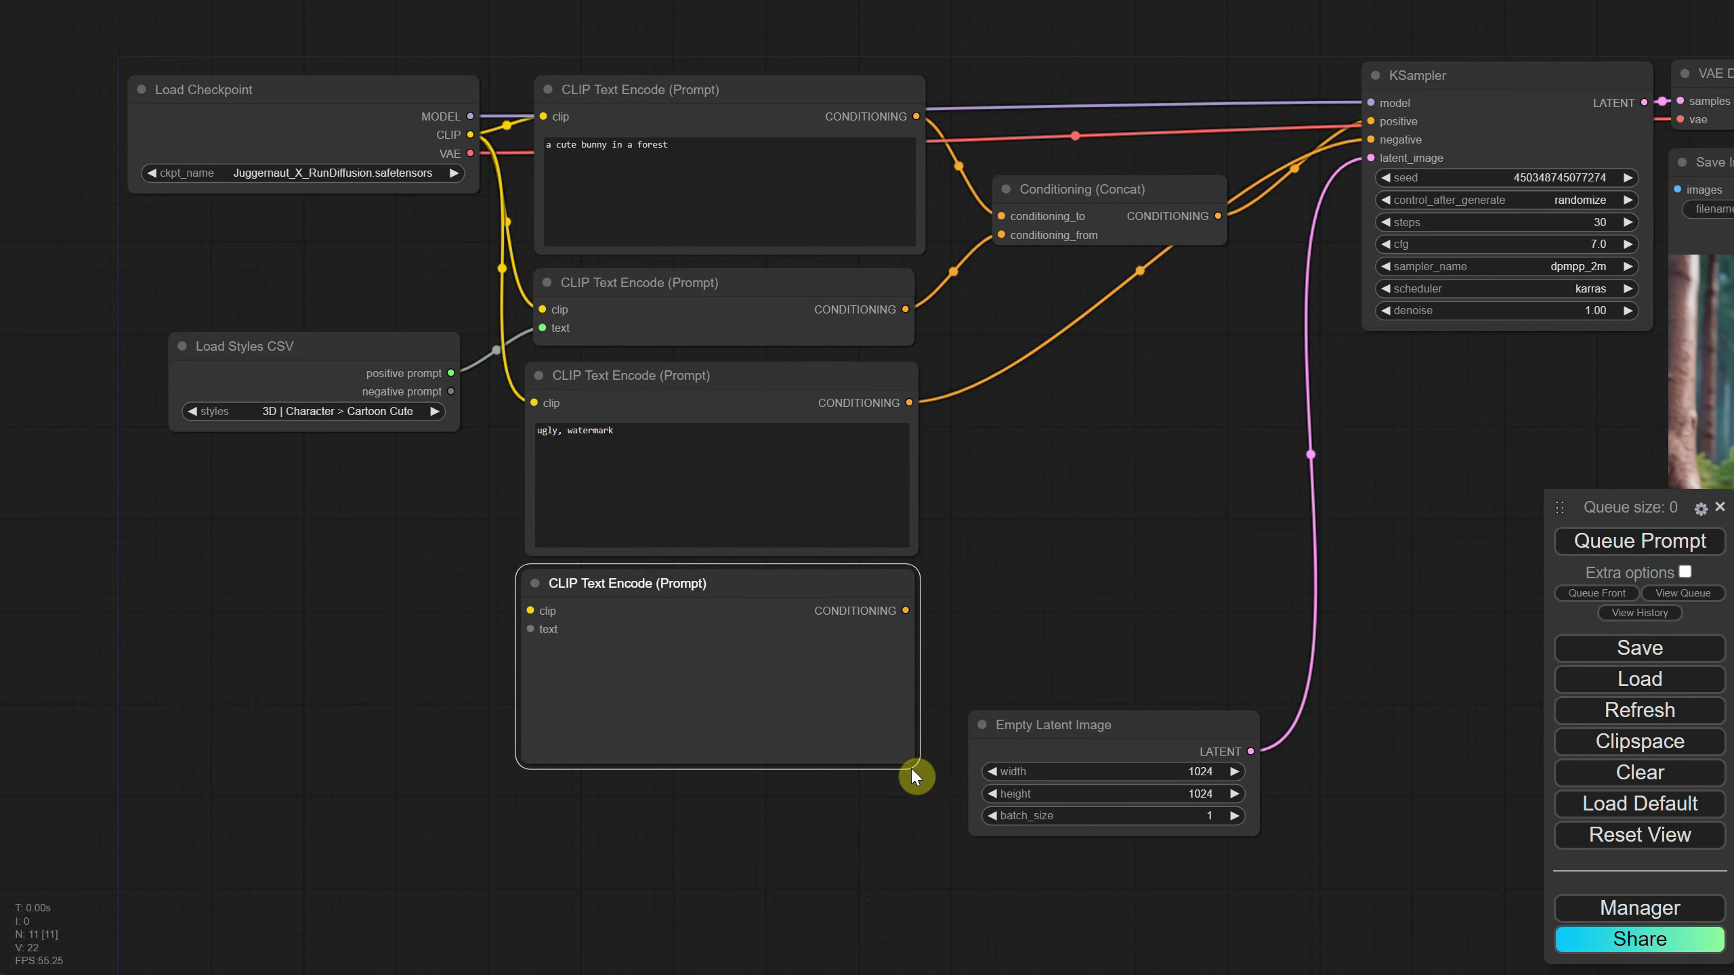
drag(911, 758, 913, 630)
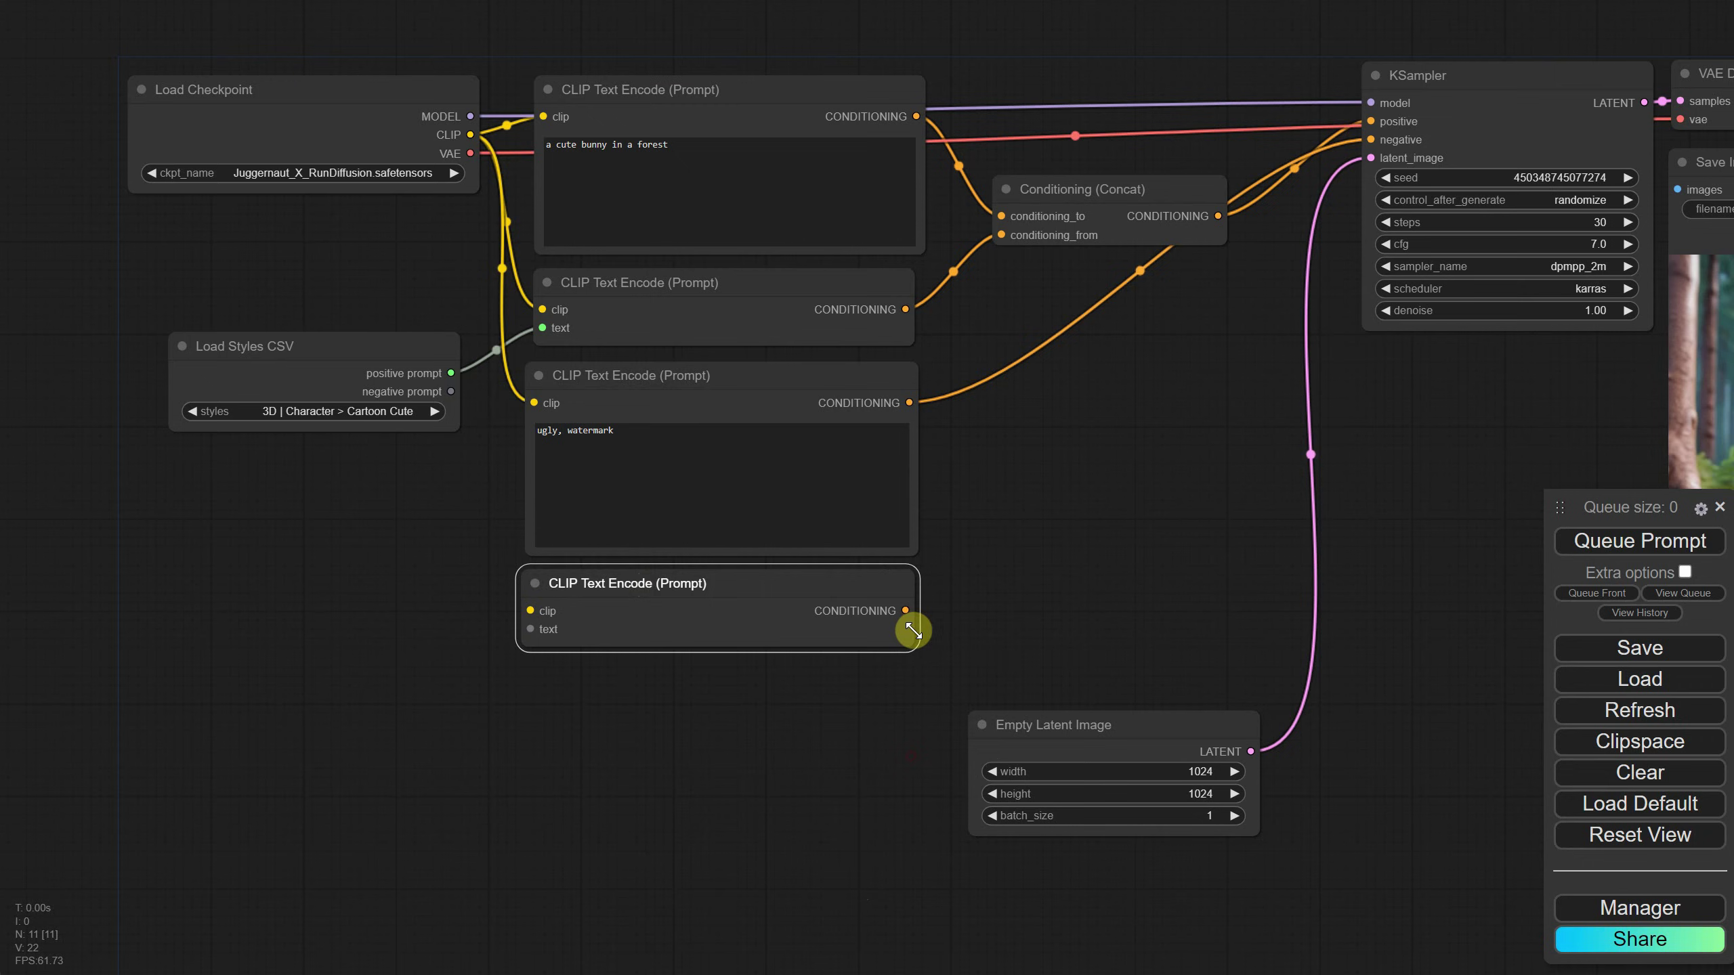
drag(450, 391, 532, 626)
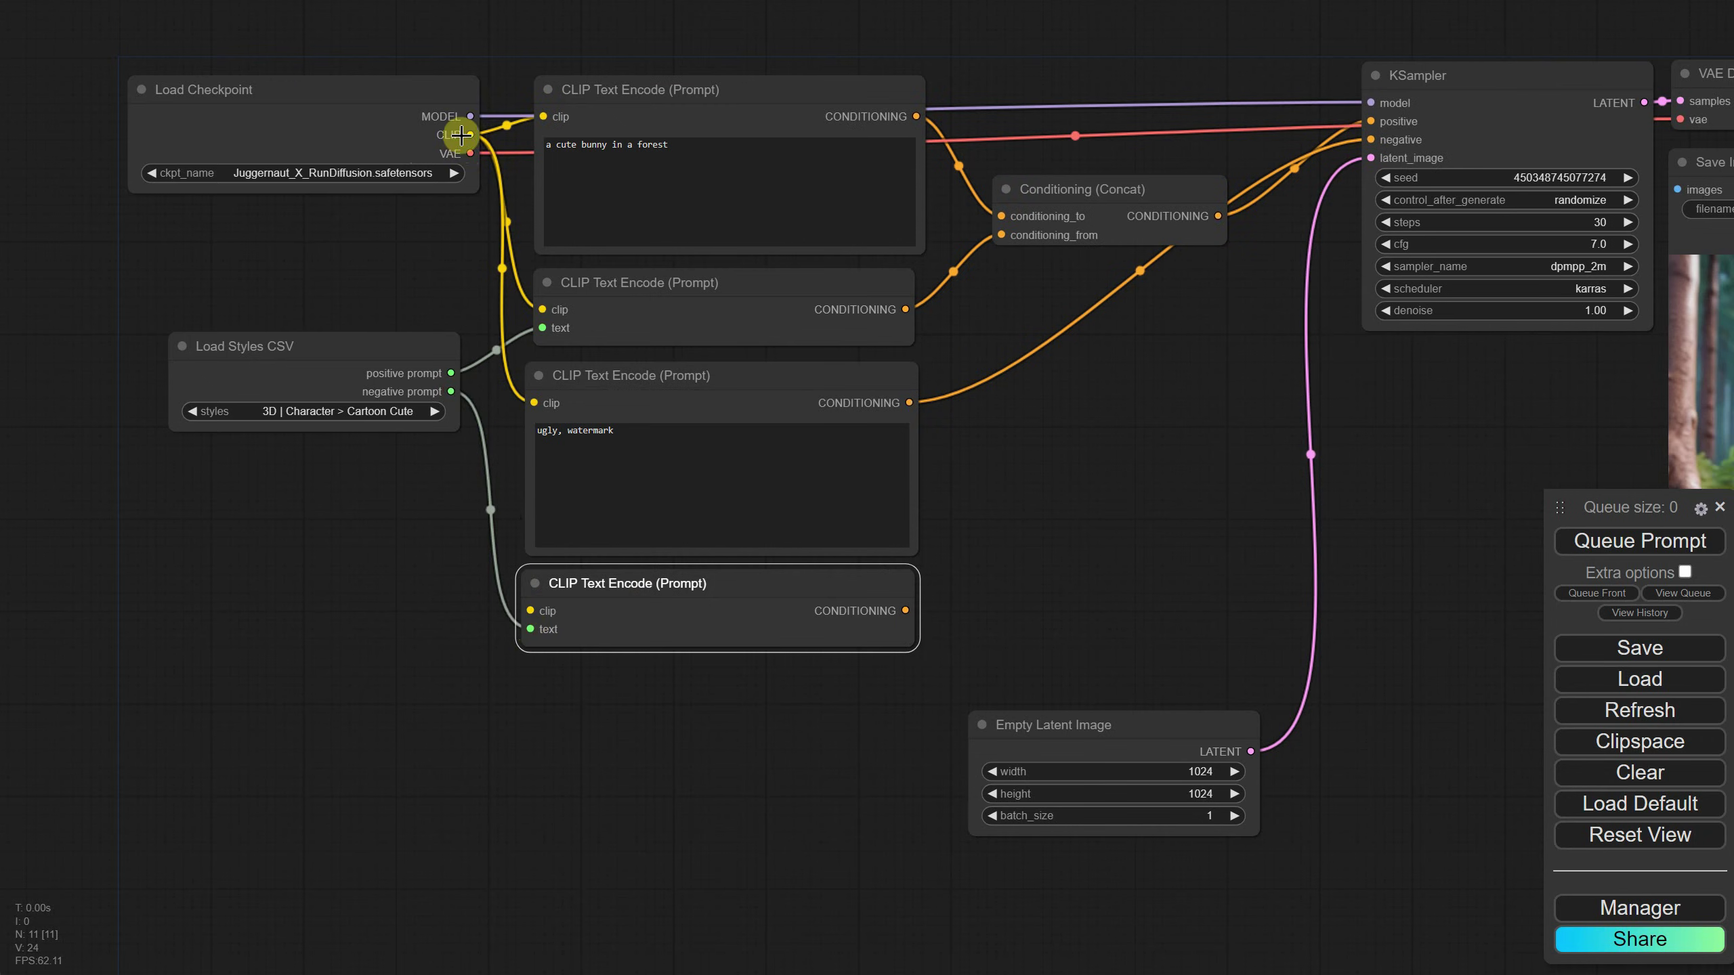
drag(470, 135, 546, 615)
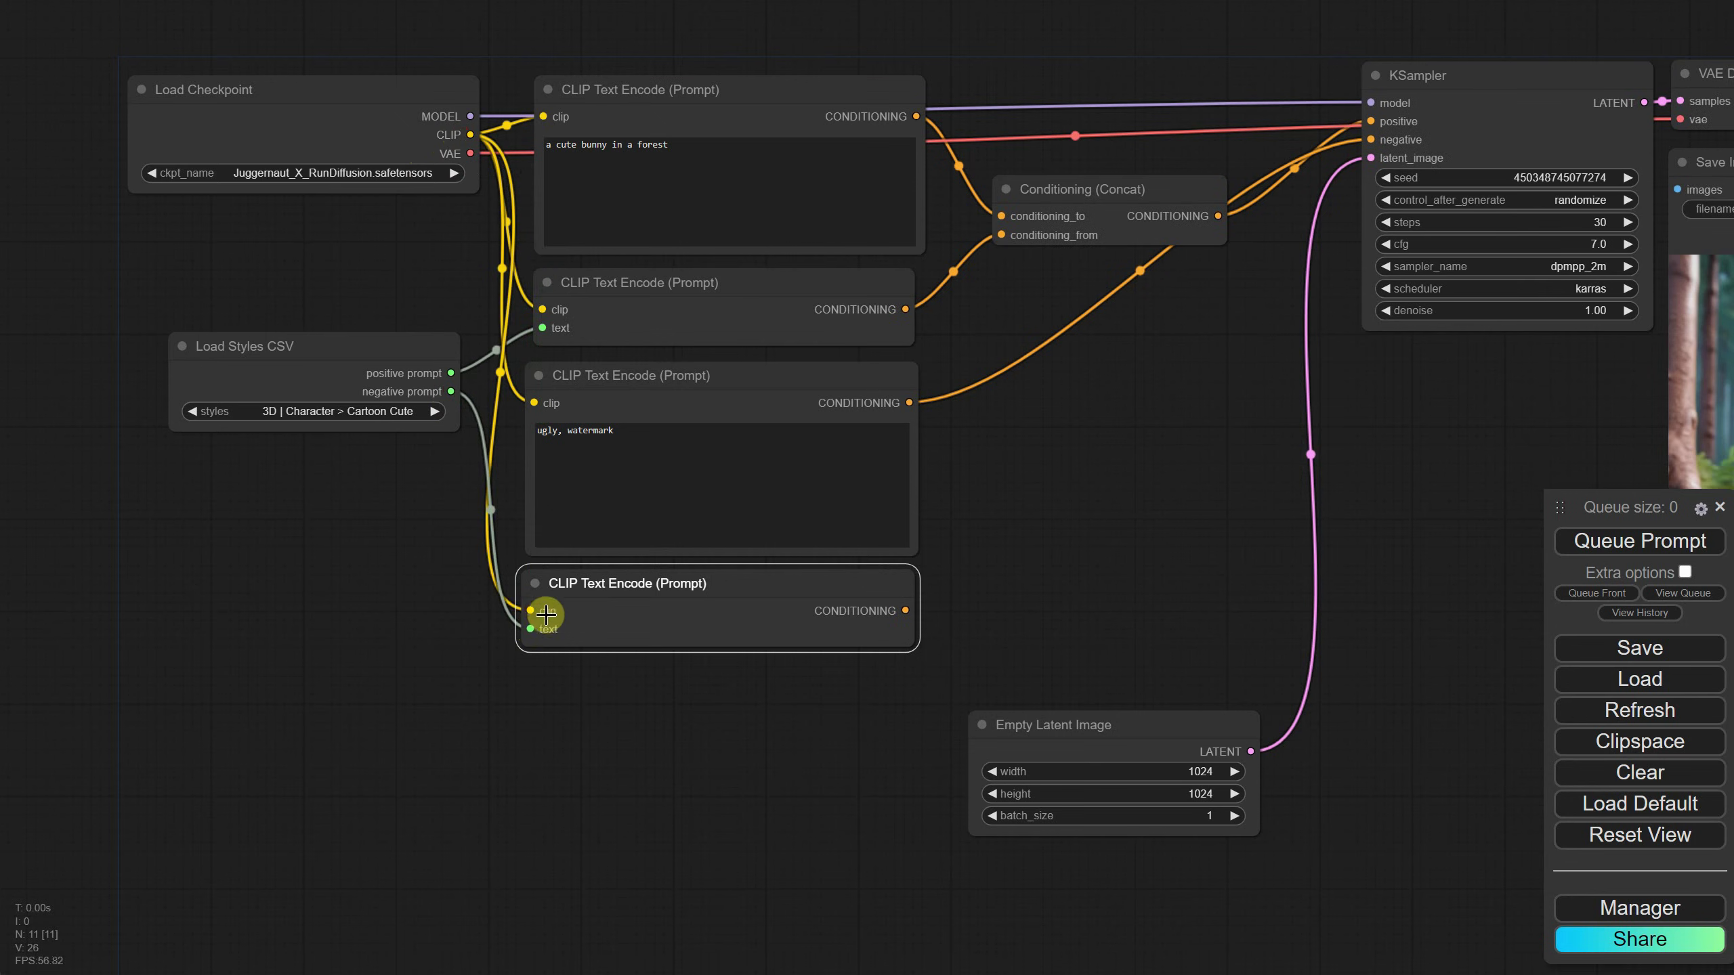
Add a Conditioning (Concat) node and wire the third and CSV negative encoders into it.
double_click(1108, 415)
text(concat)
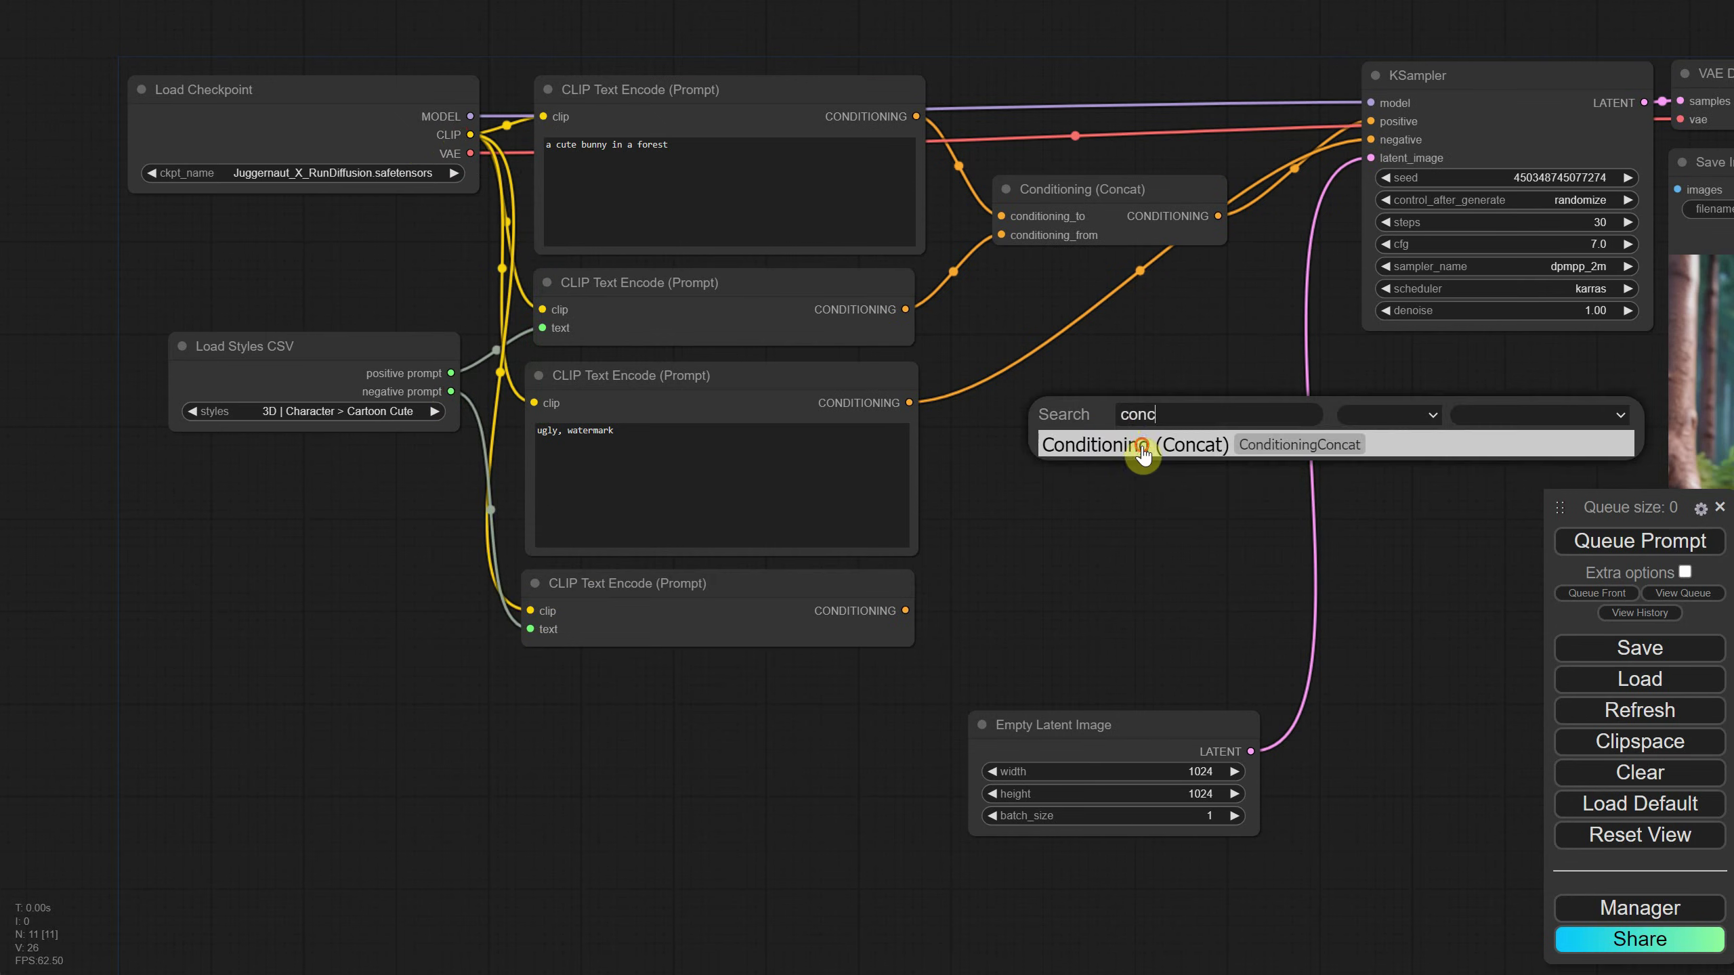
click(1140, 457)
drag(1311, 520, 1173, 496)
drag(1058, 457, 1076, 440)
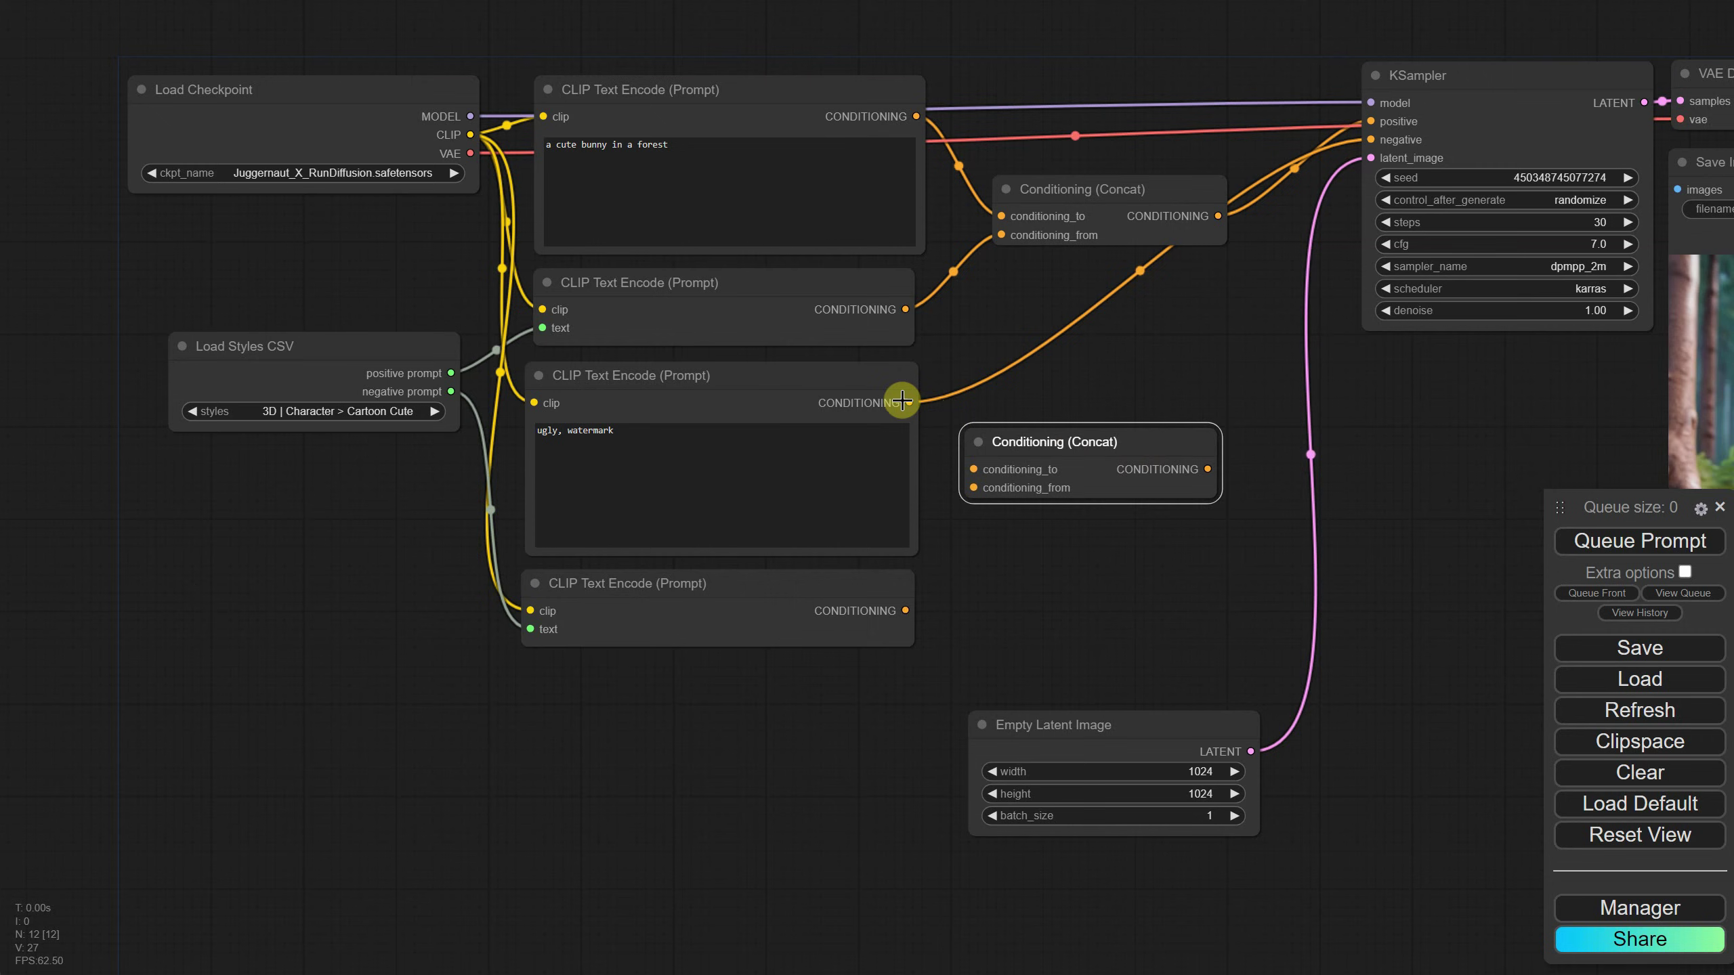
drag(902, 401, 974, 469)
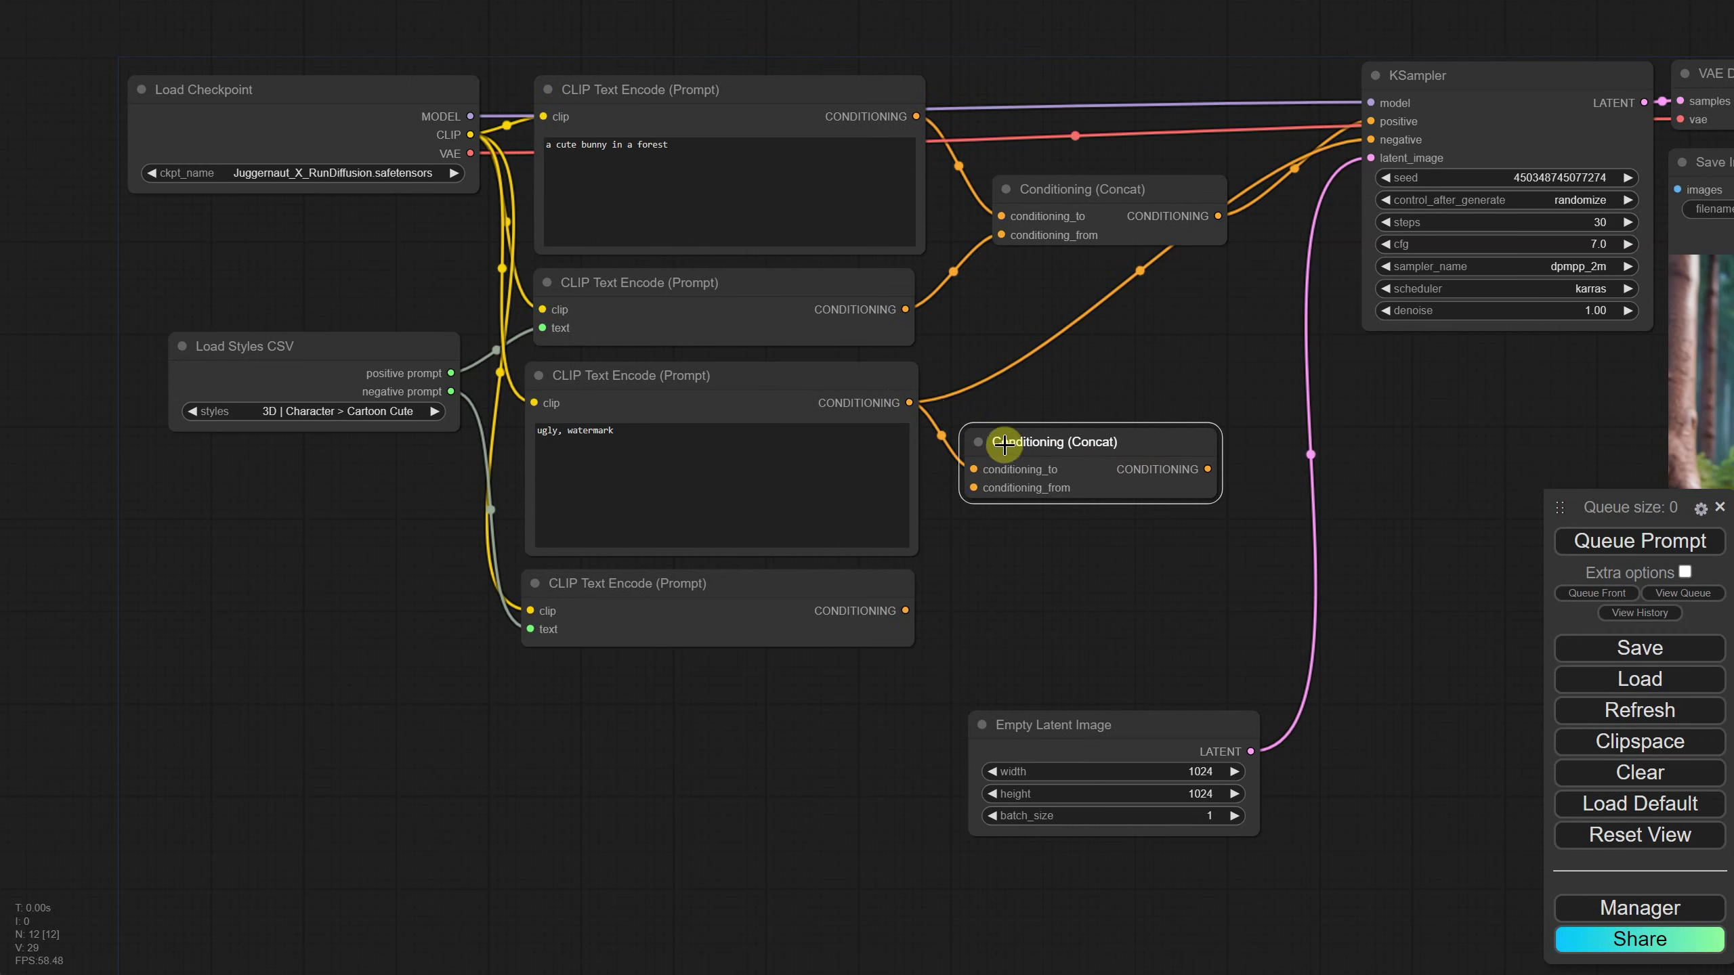
drag(905, 611, 974, 488)
Delete the 'ugly, watermark' text, route the Concat output to KSampler negative, and tidy node positions.
drag(689, 445, 530, 434)
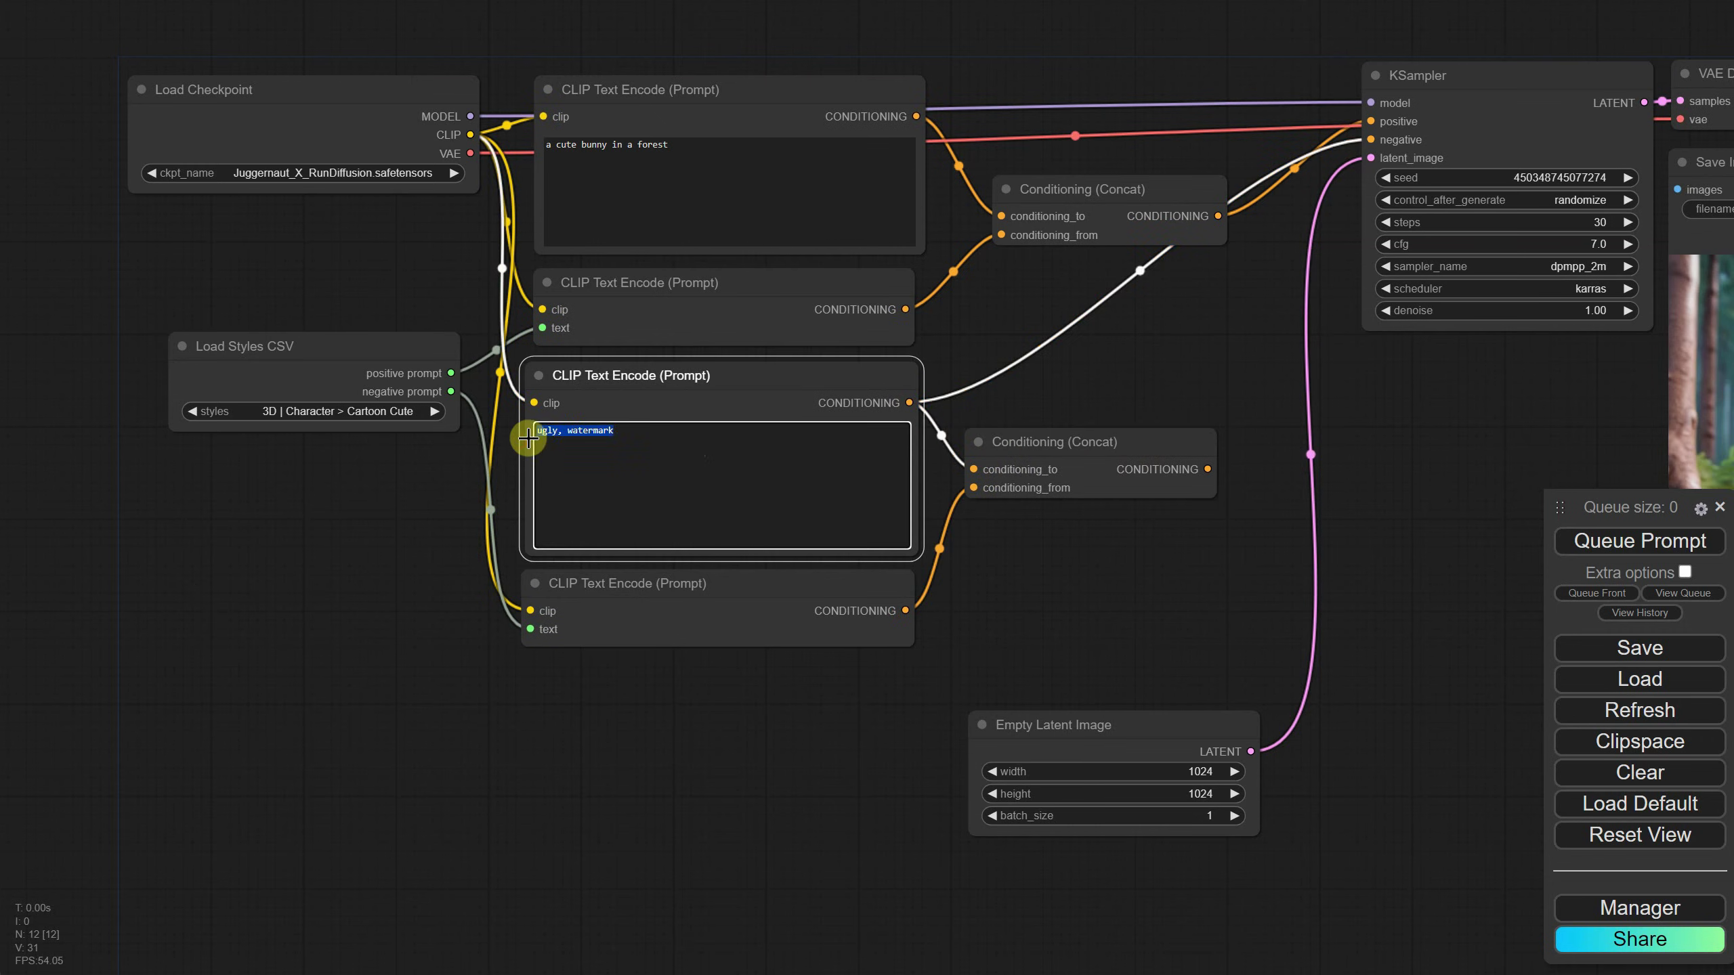
key(BackSpace)
drag(1200, 459, 1371, 142)
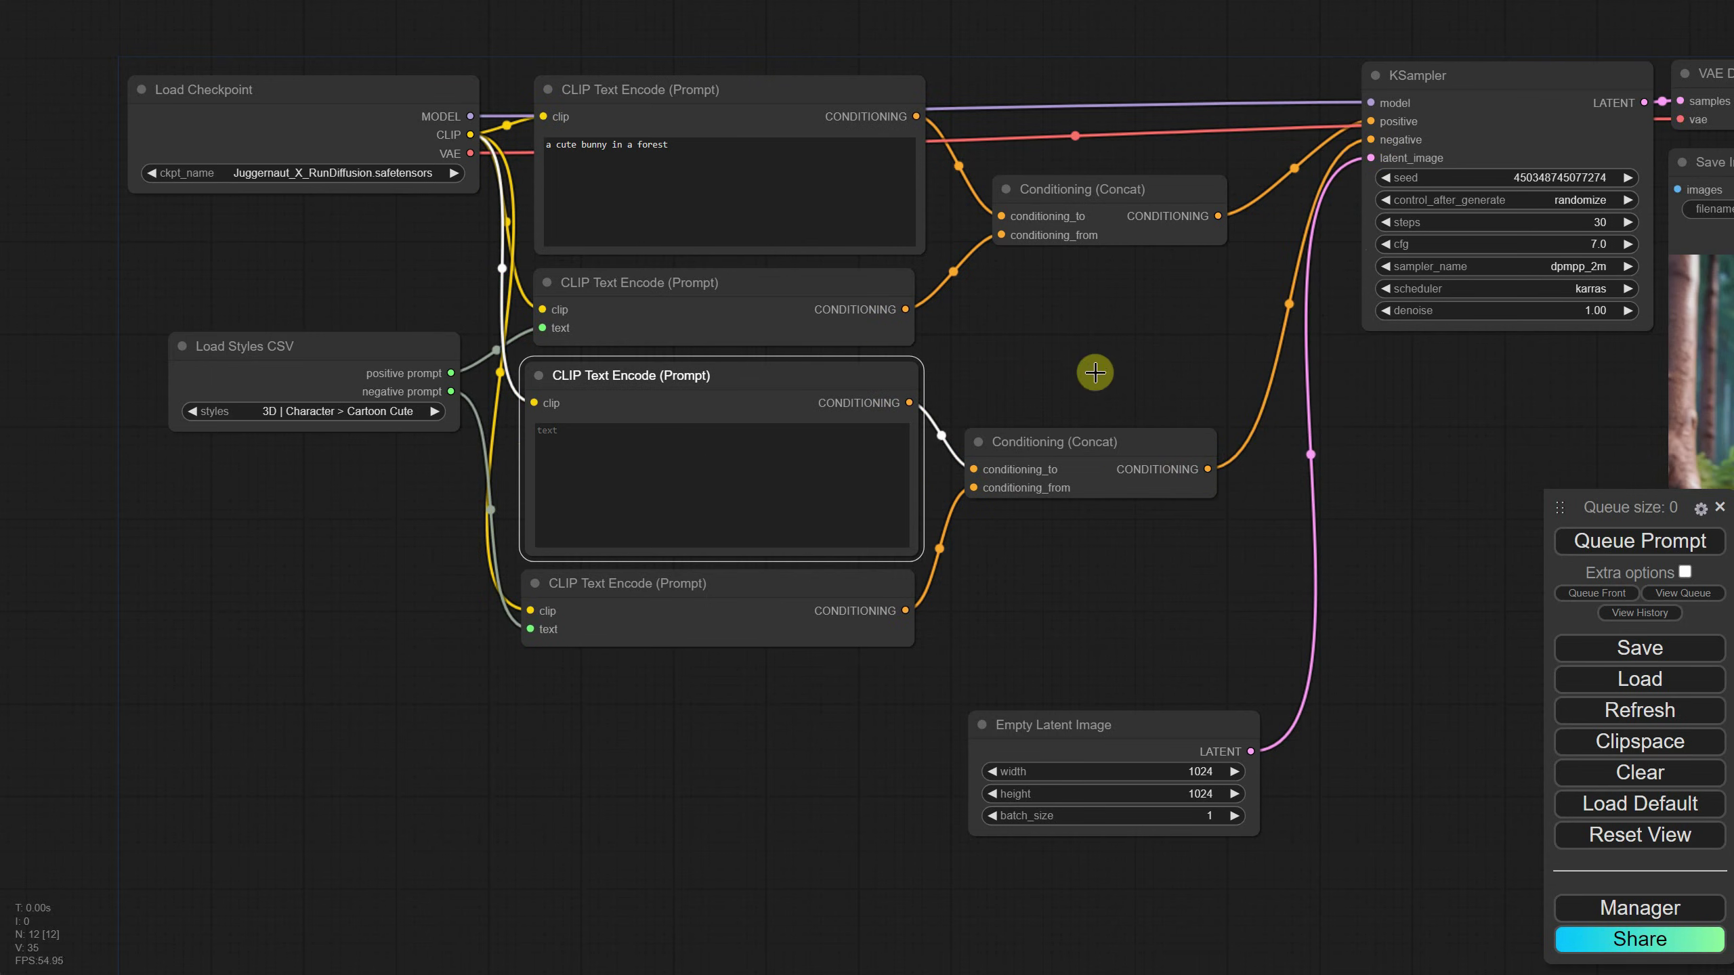
drag(737, 89, 731, 88)
drag(307, 372, 280, 398)
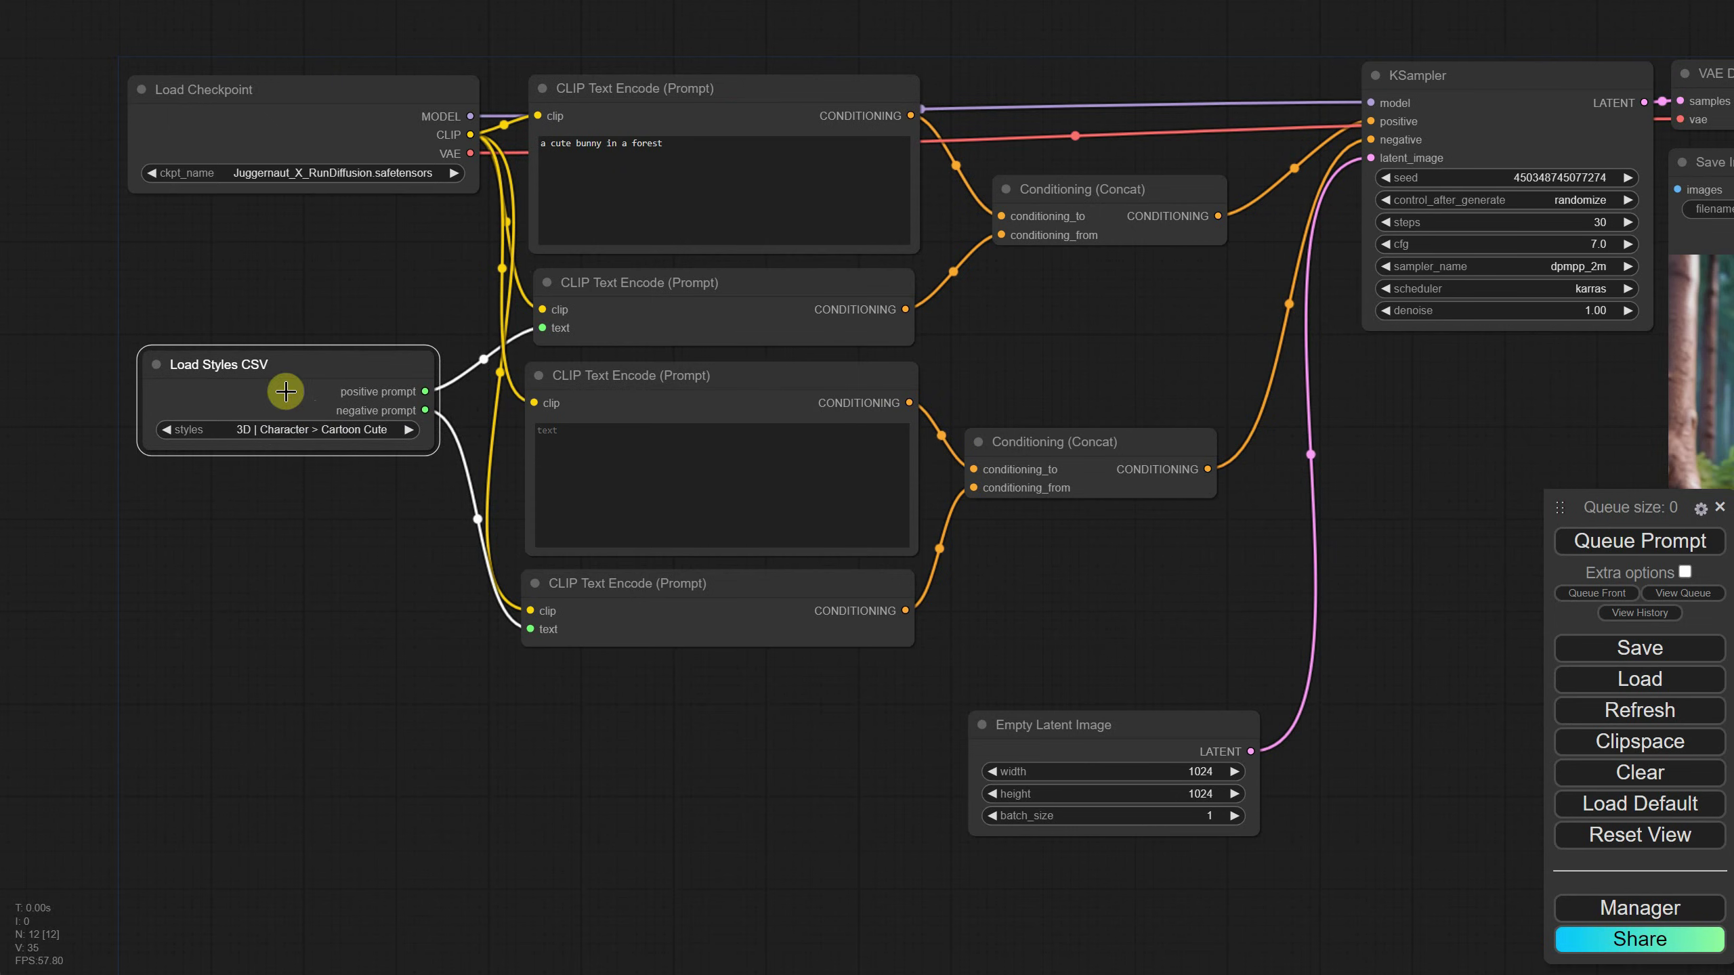
drag(626, 597, 638, 606)
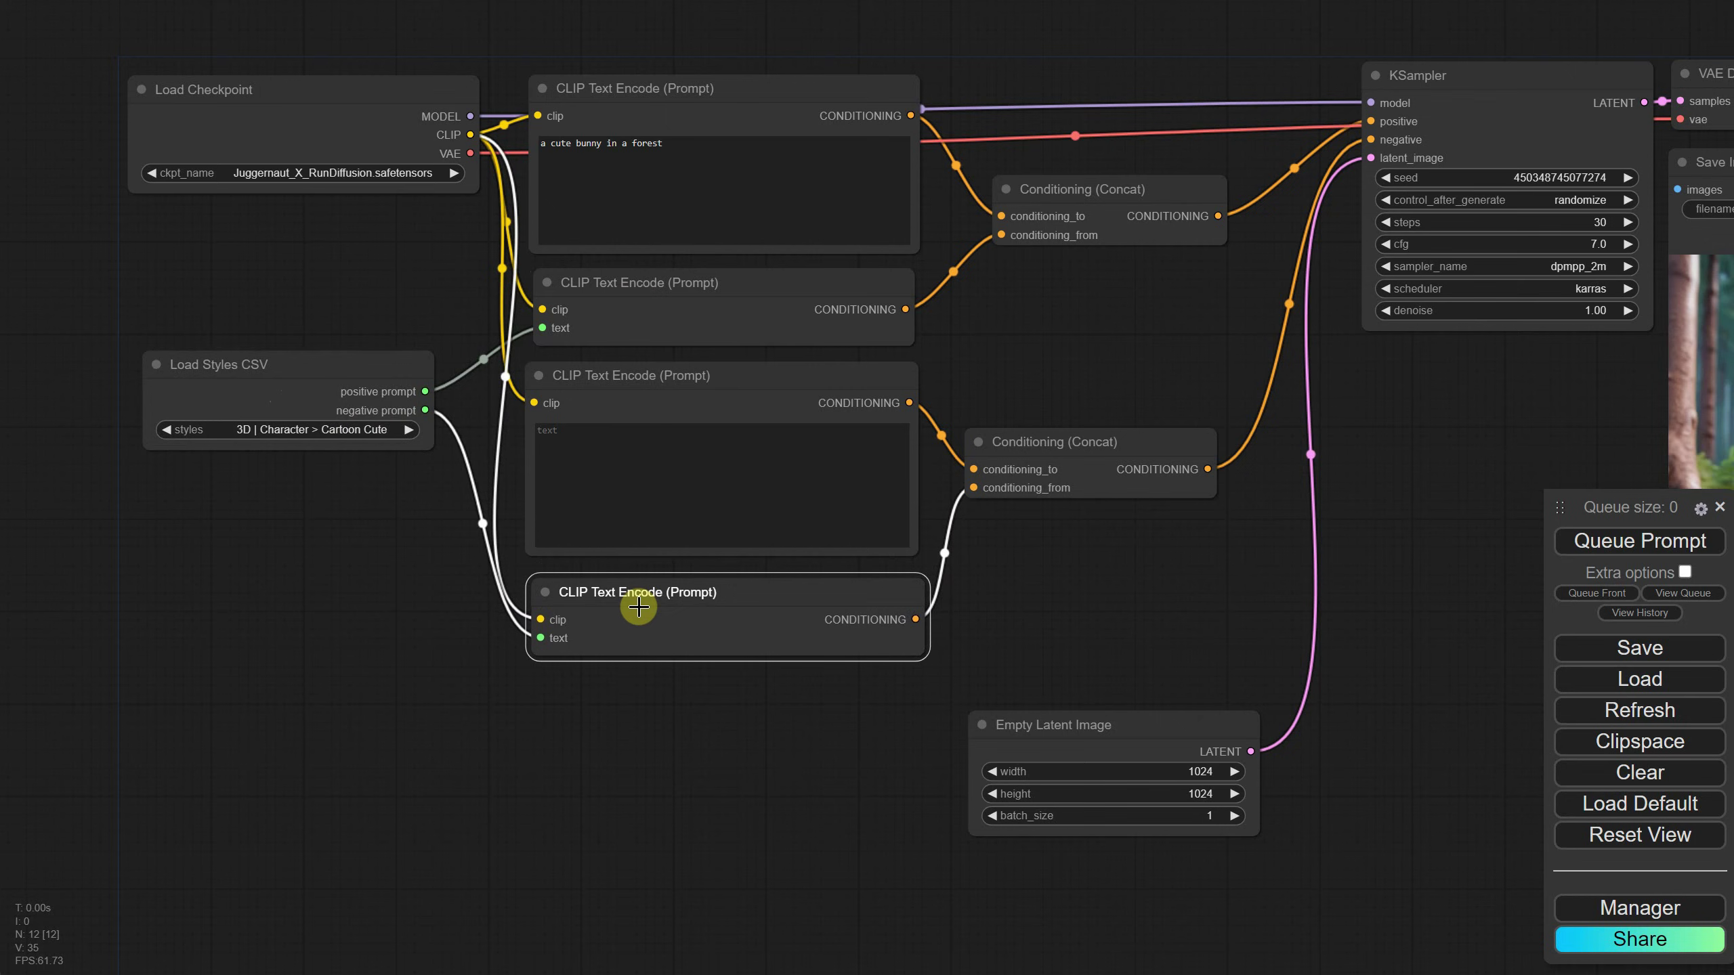
Check the connections of each encoder, both Concat nodes and KSampler.
click(689, 166)
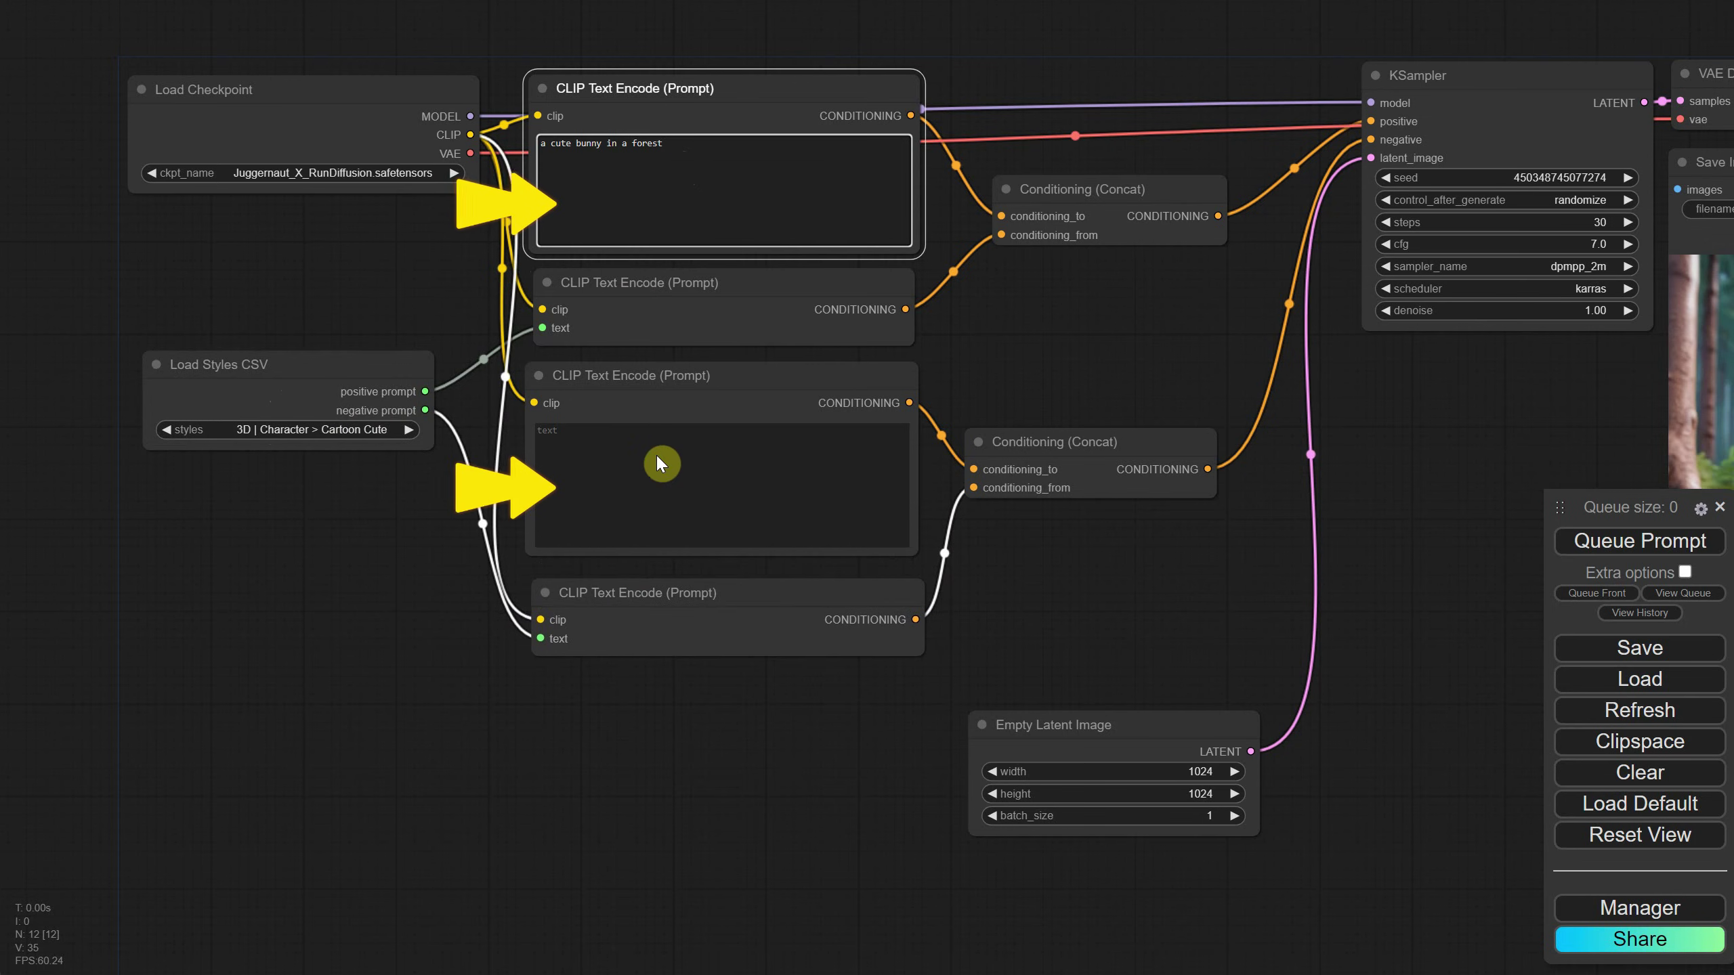
click(650, 476)
click(834, 178)
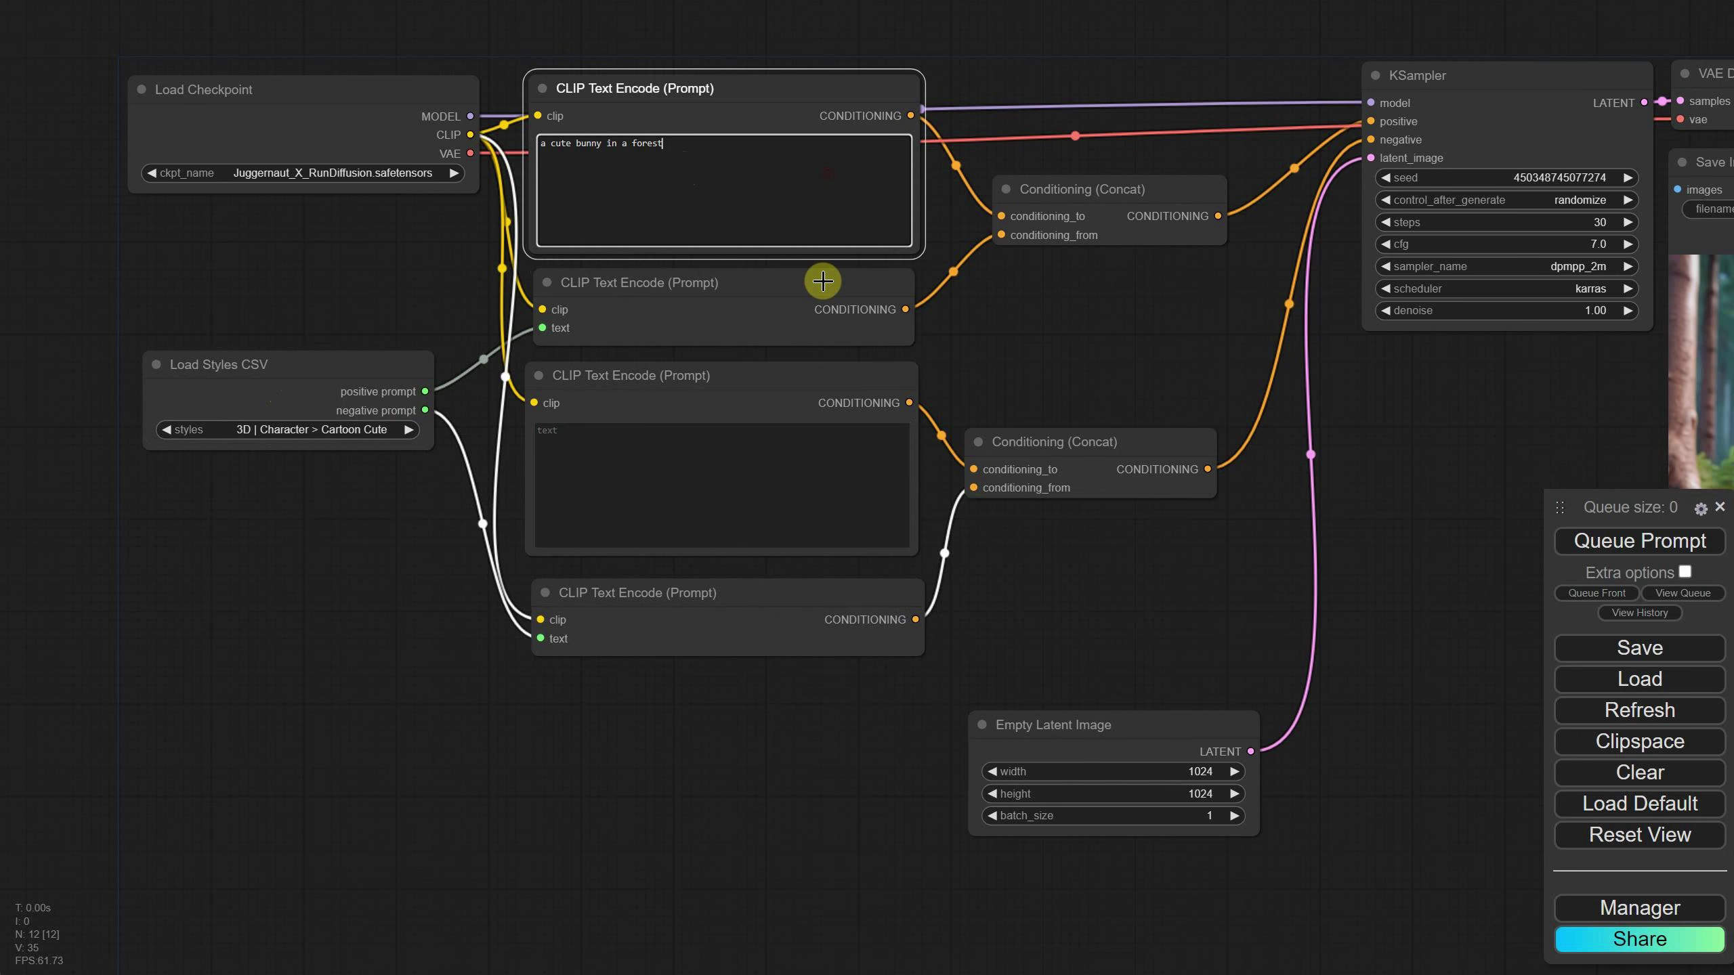
click(827, 296)
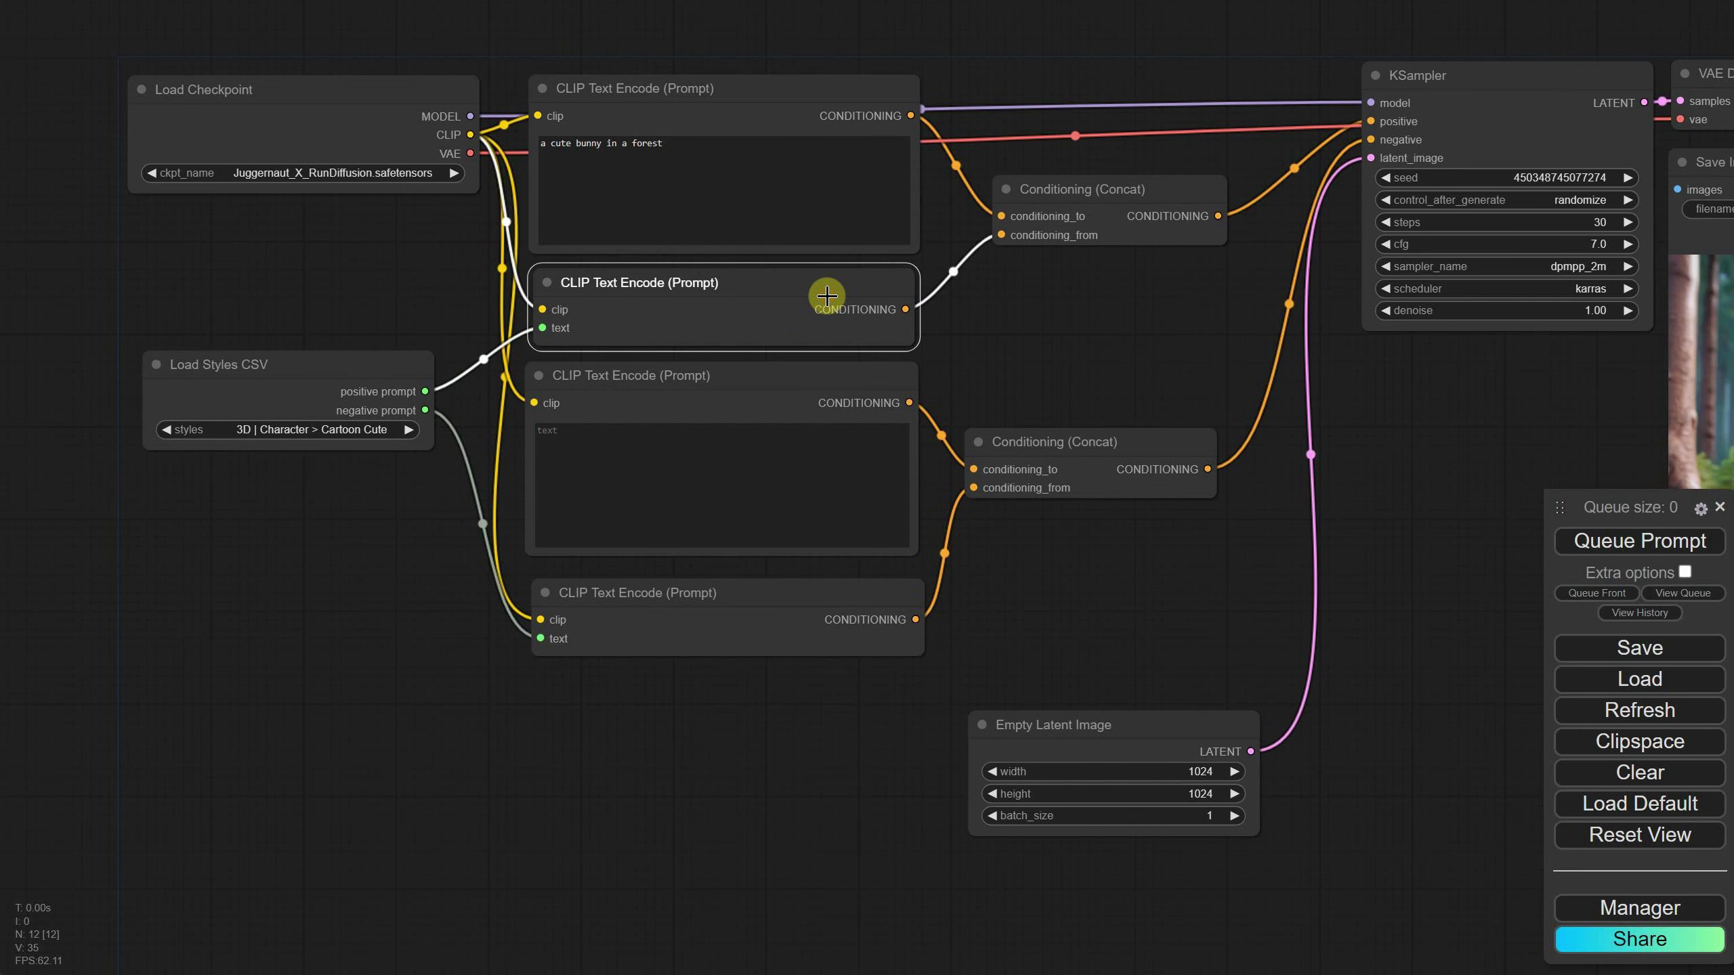
drag(1131, 193, 1134, 192)
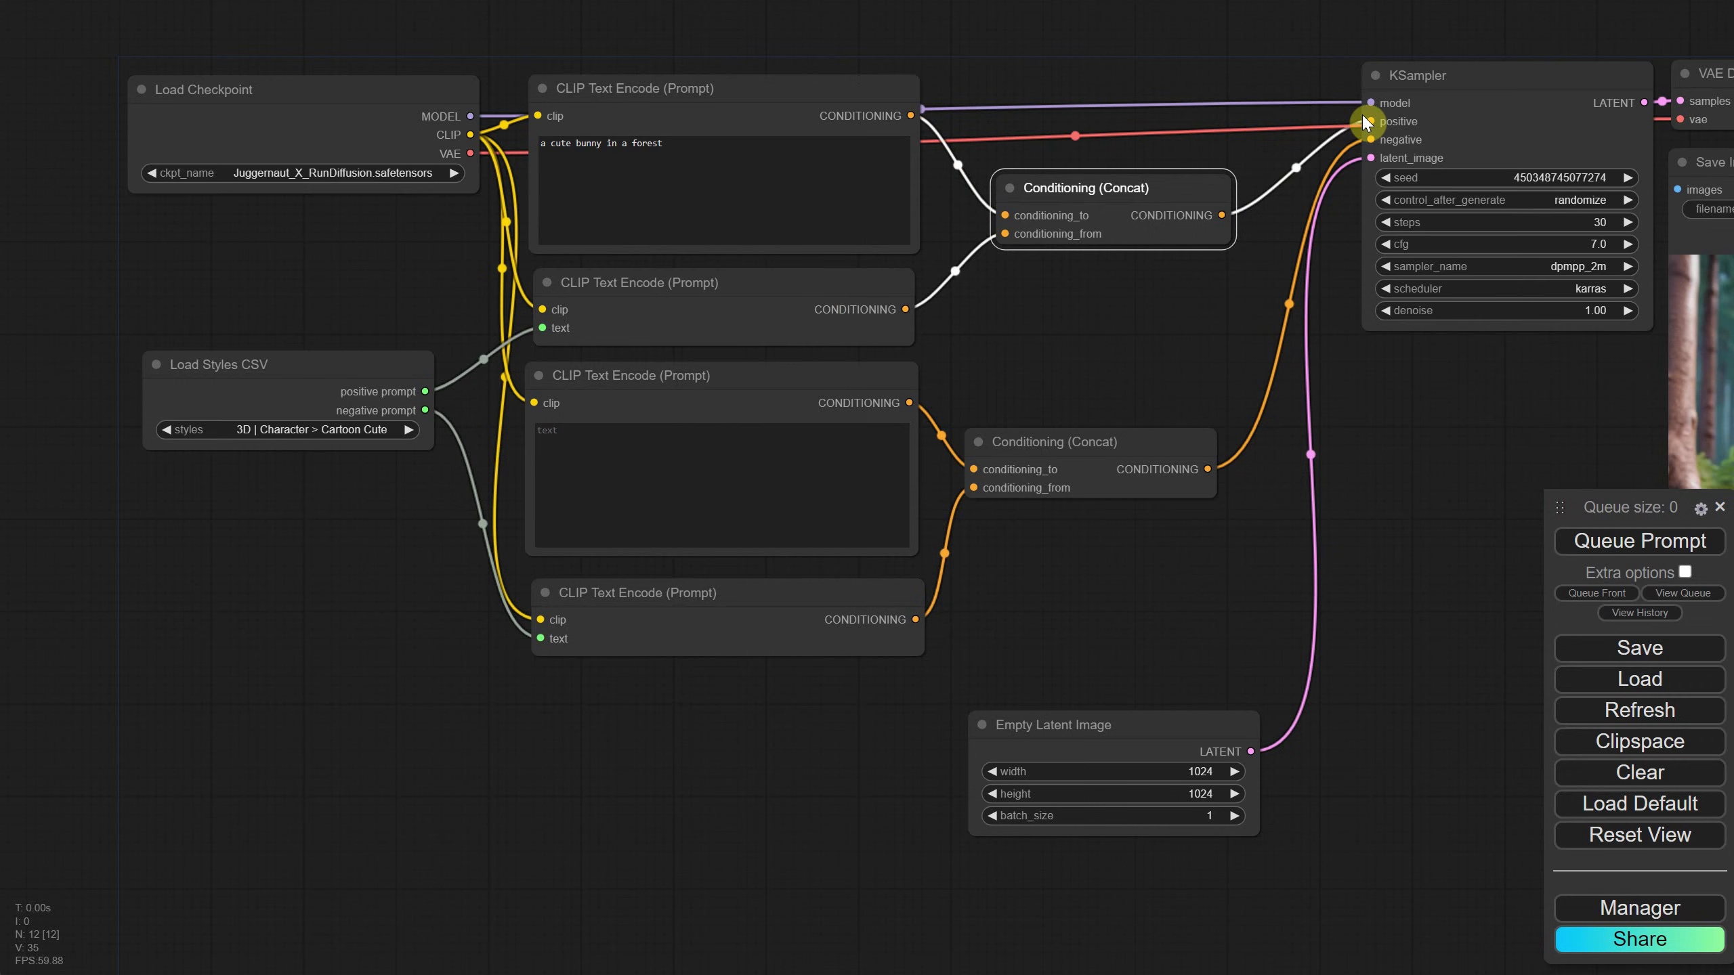
click(814, 451)
click(780, 592)
click(1135, 488)
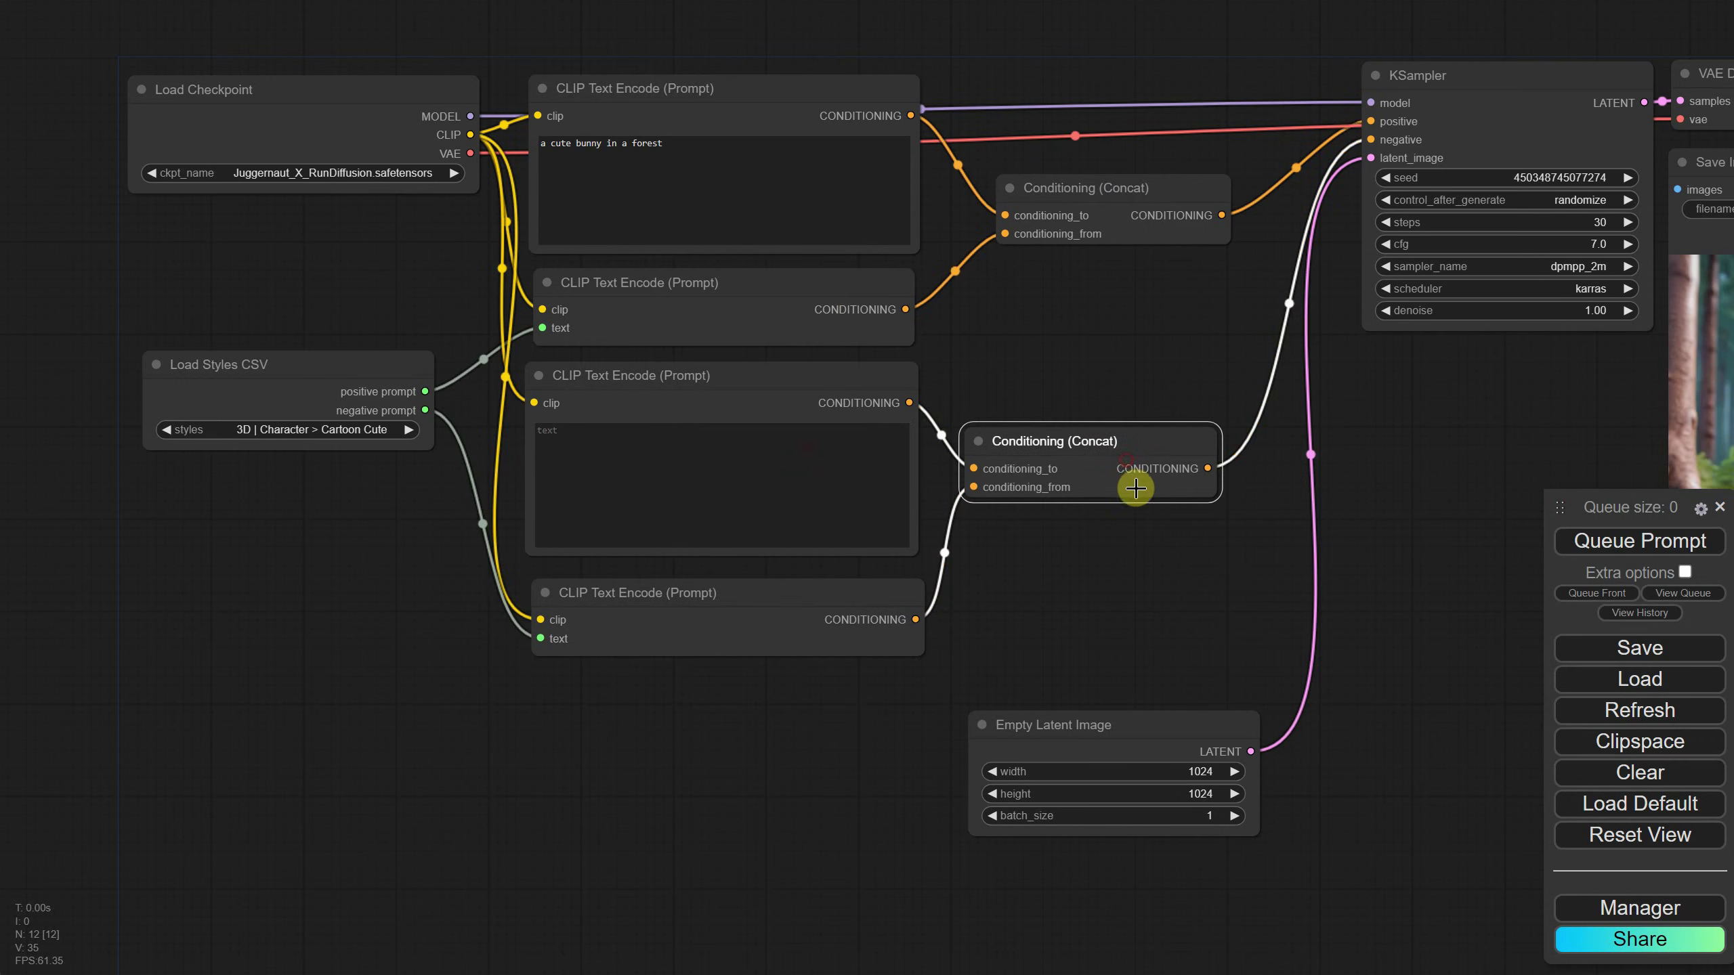
click(1472, 133)
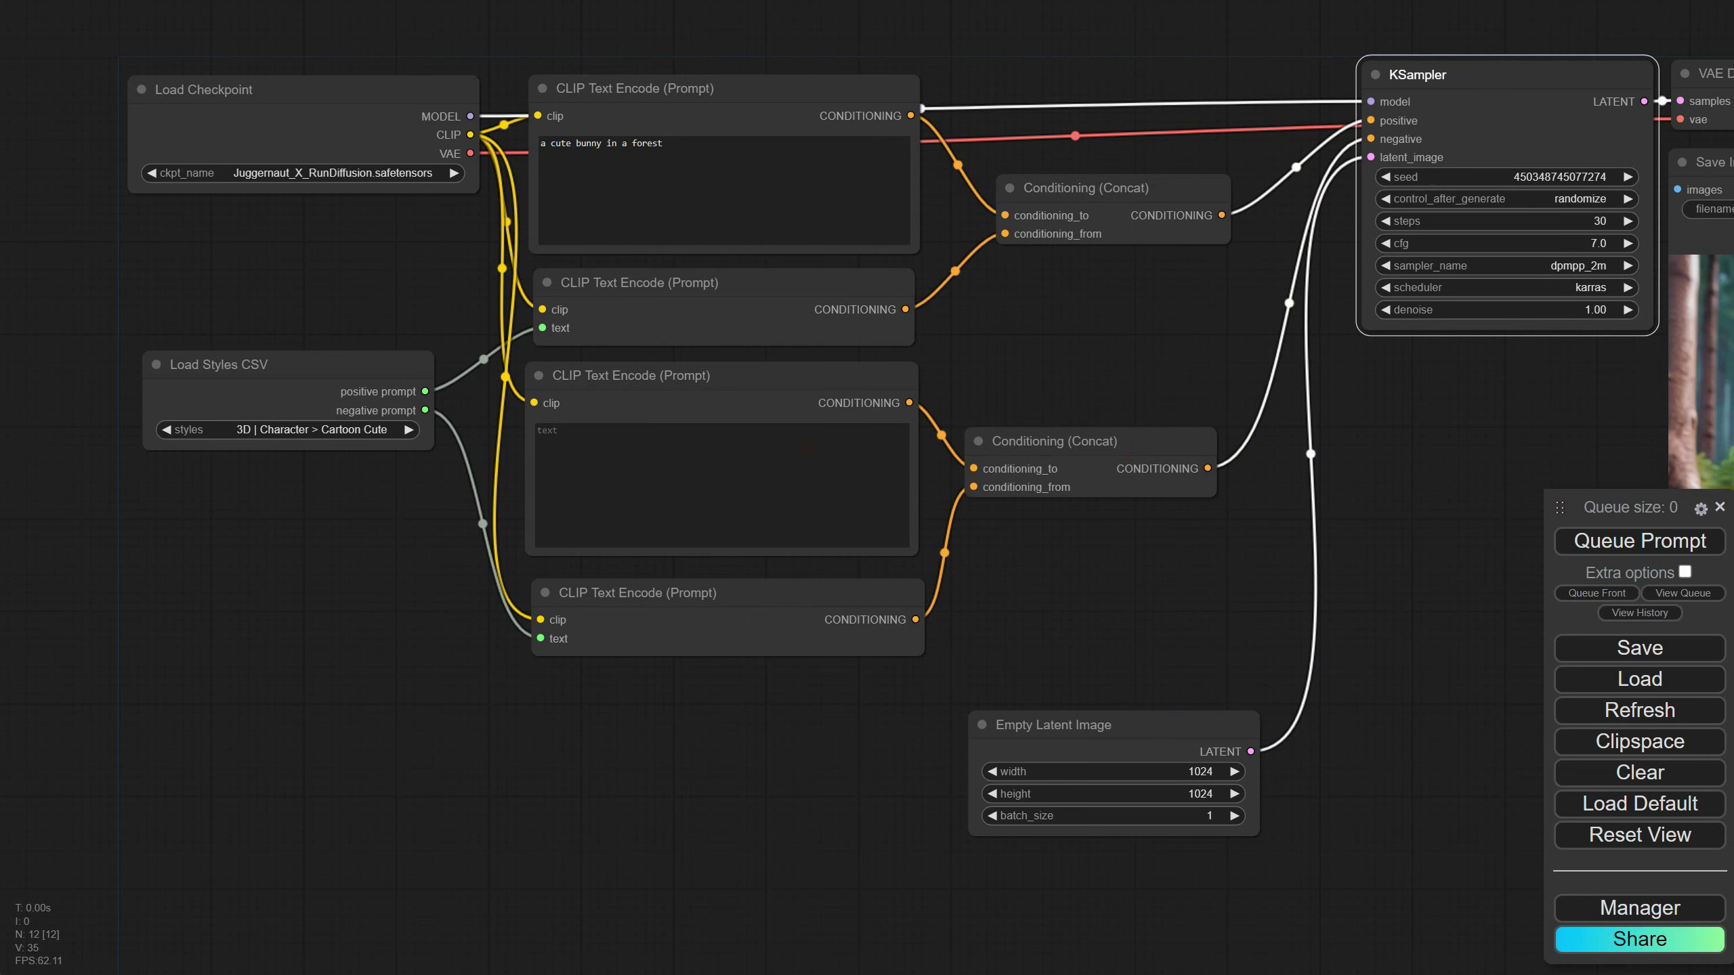
Generate the cartoon bunny image with the current workflow.
drag(1395, 457, 886, 414)
scroll(886, 414, down, 1)
click(1625, 543)
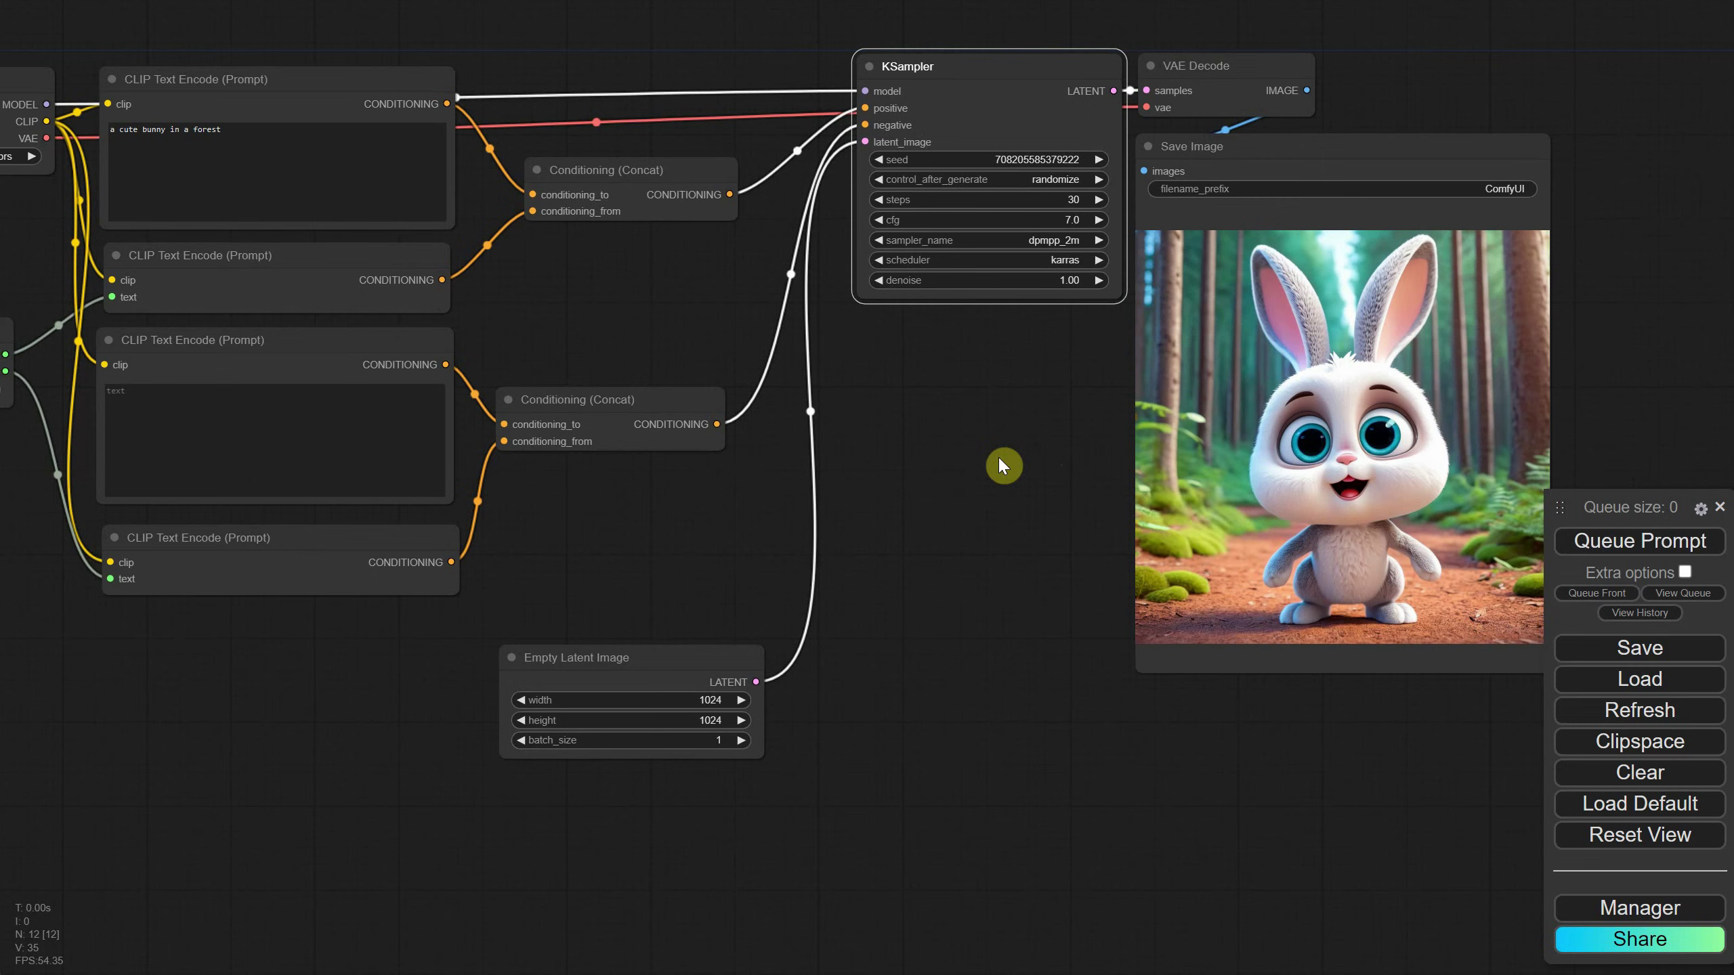
scroll(952, 476, down, 2)
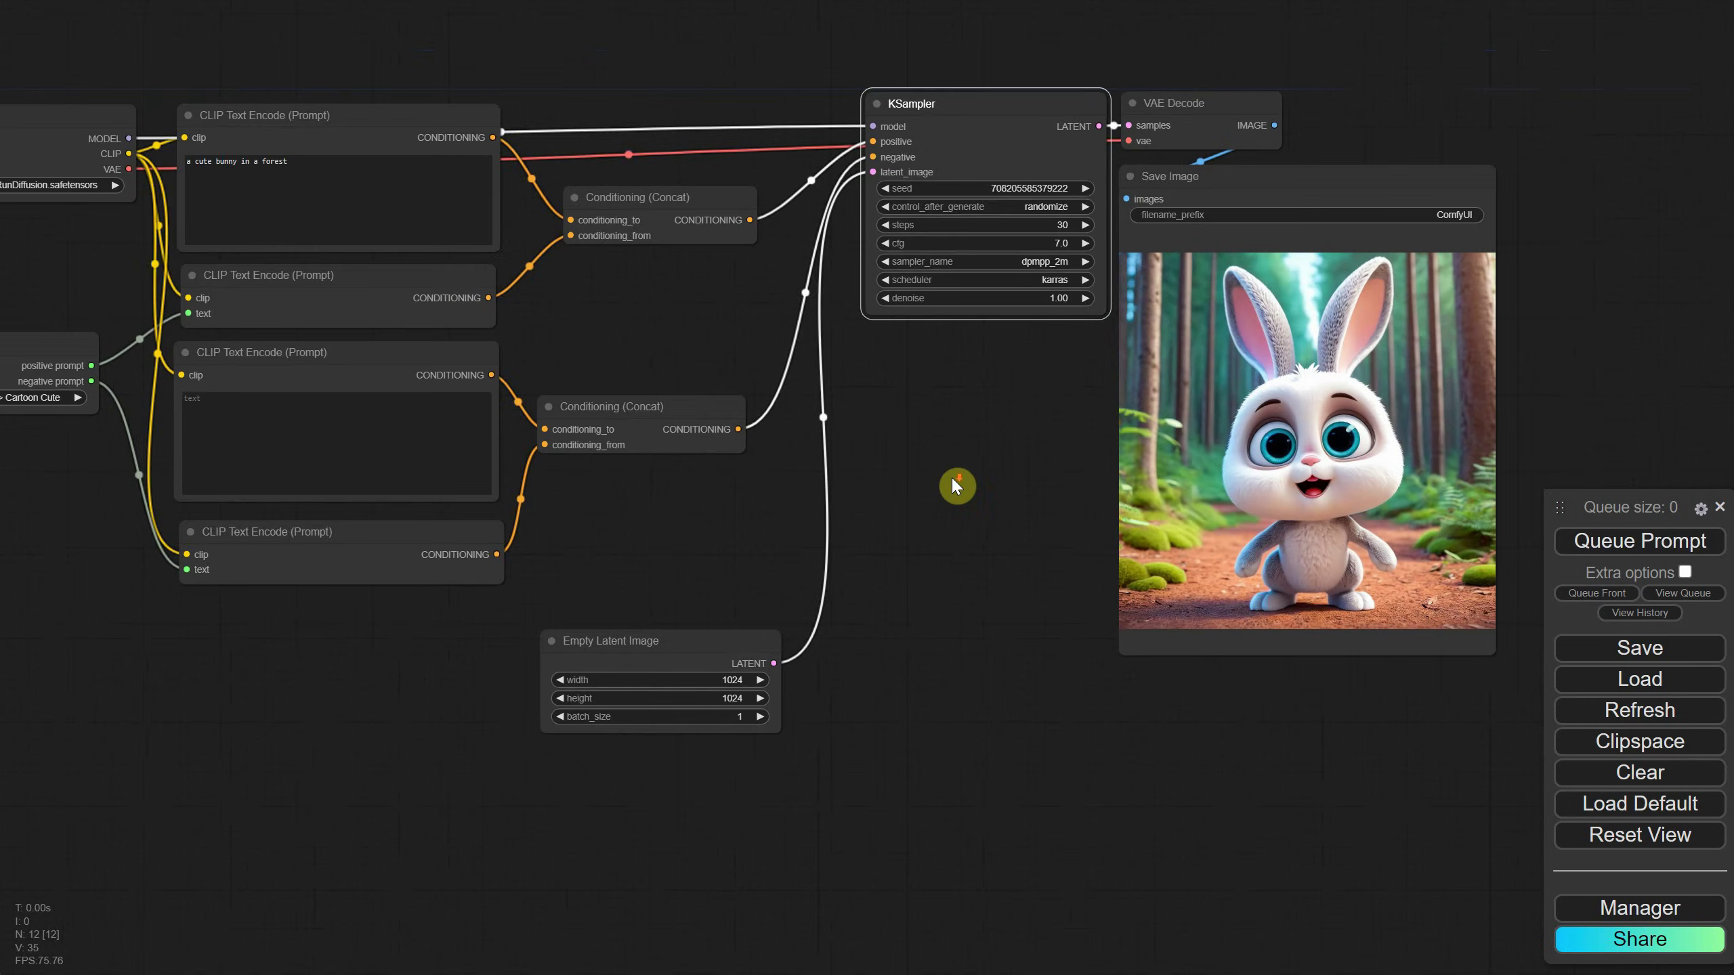
drag(943, 472, 1088, 504)
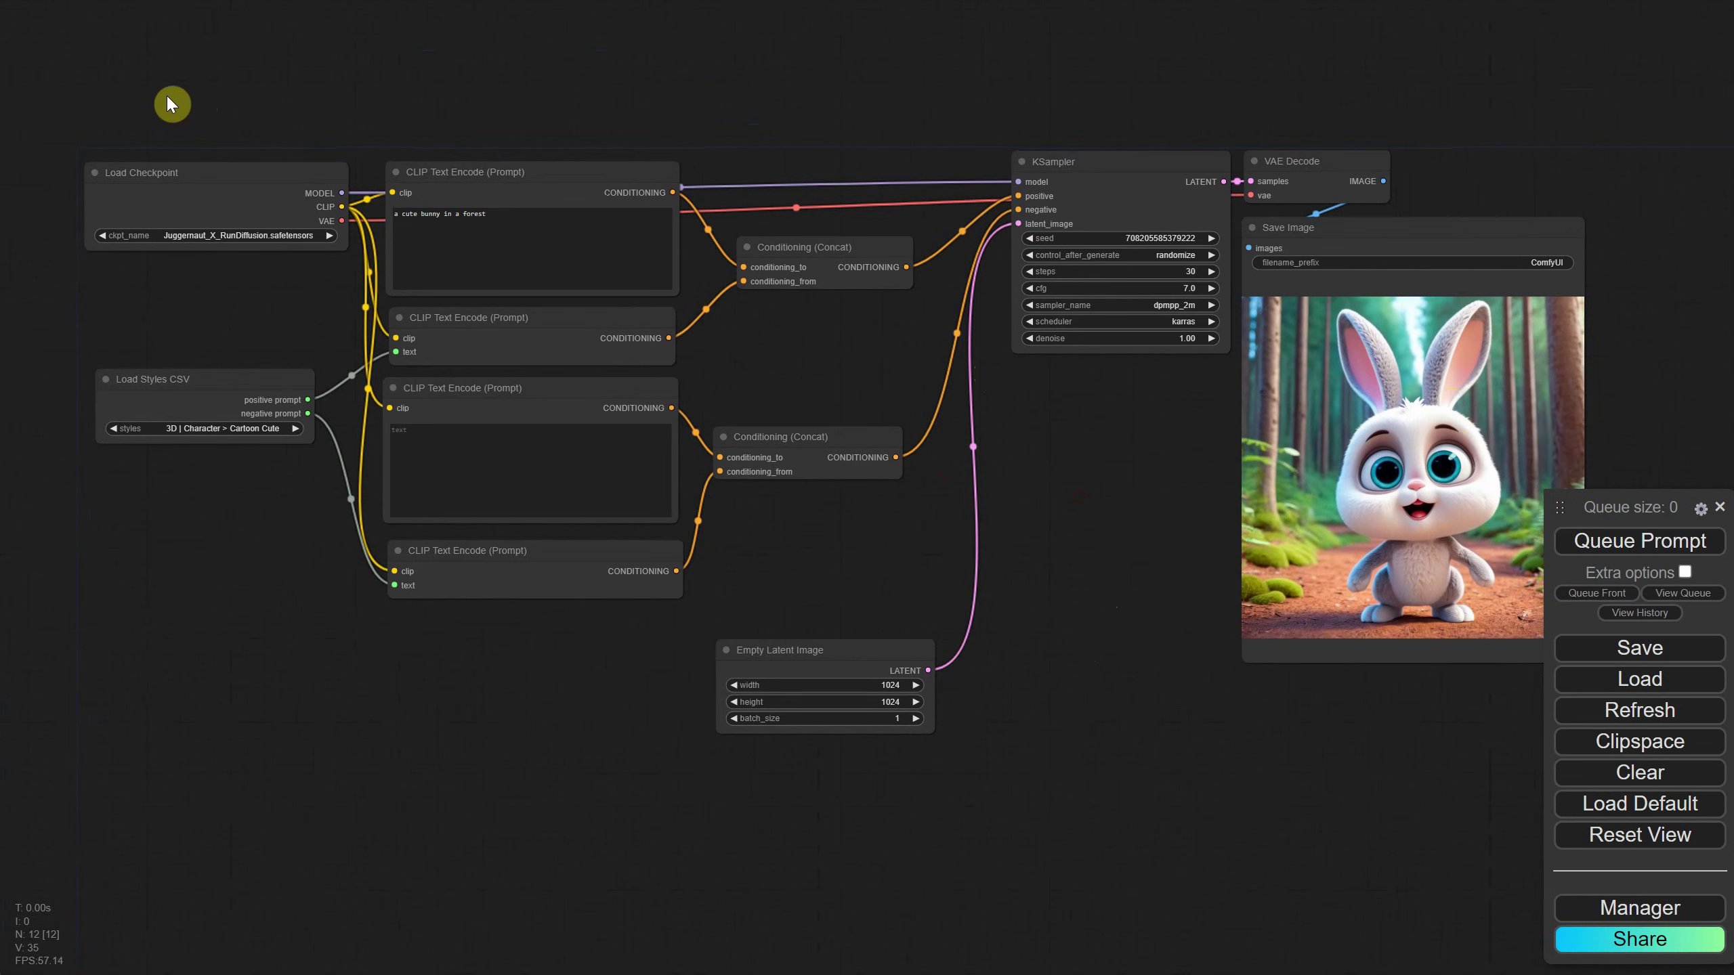
Select all nodes plus VAE Decode and convert them into a group node named txt2img.
drag(140, 83, 1007, 666)
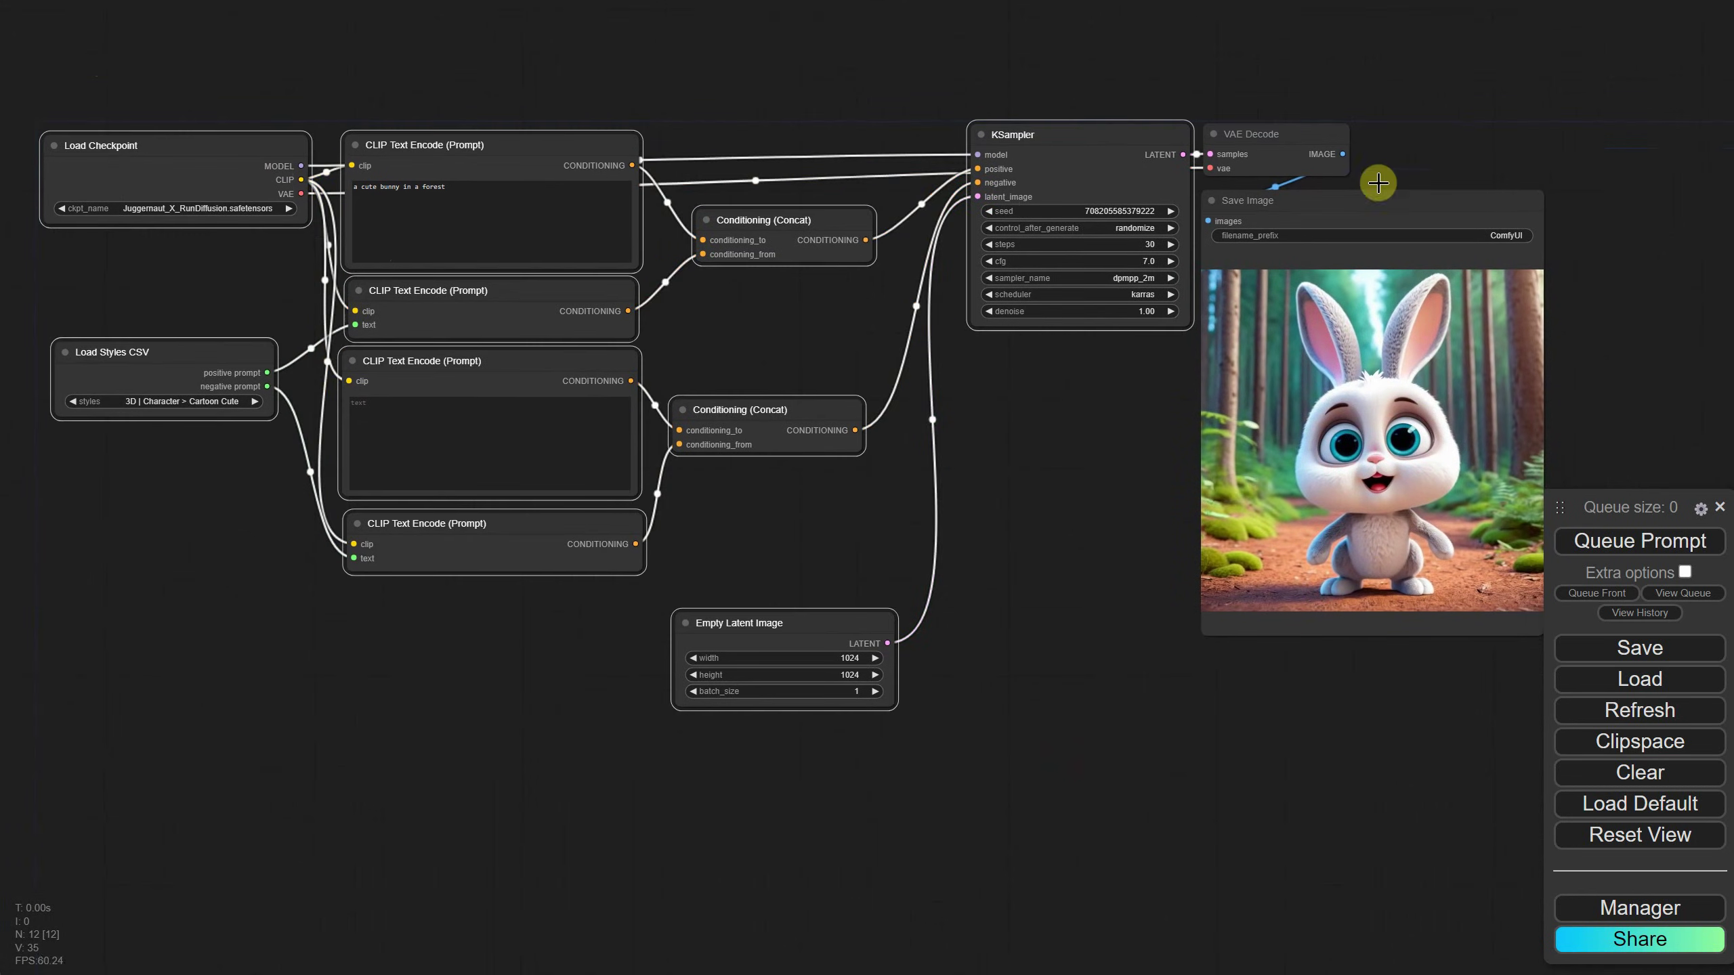
shift+click(1285, 137)
right_click(1071, 175)
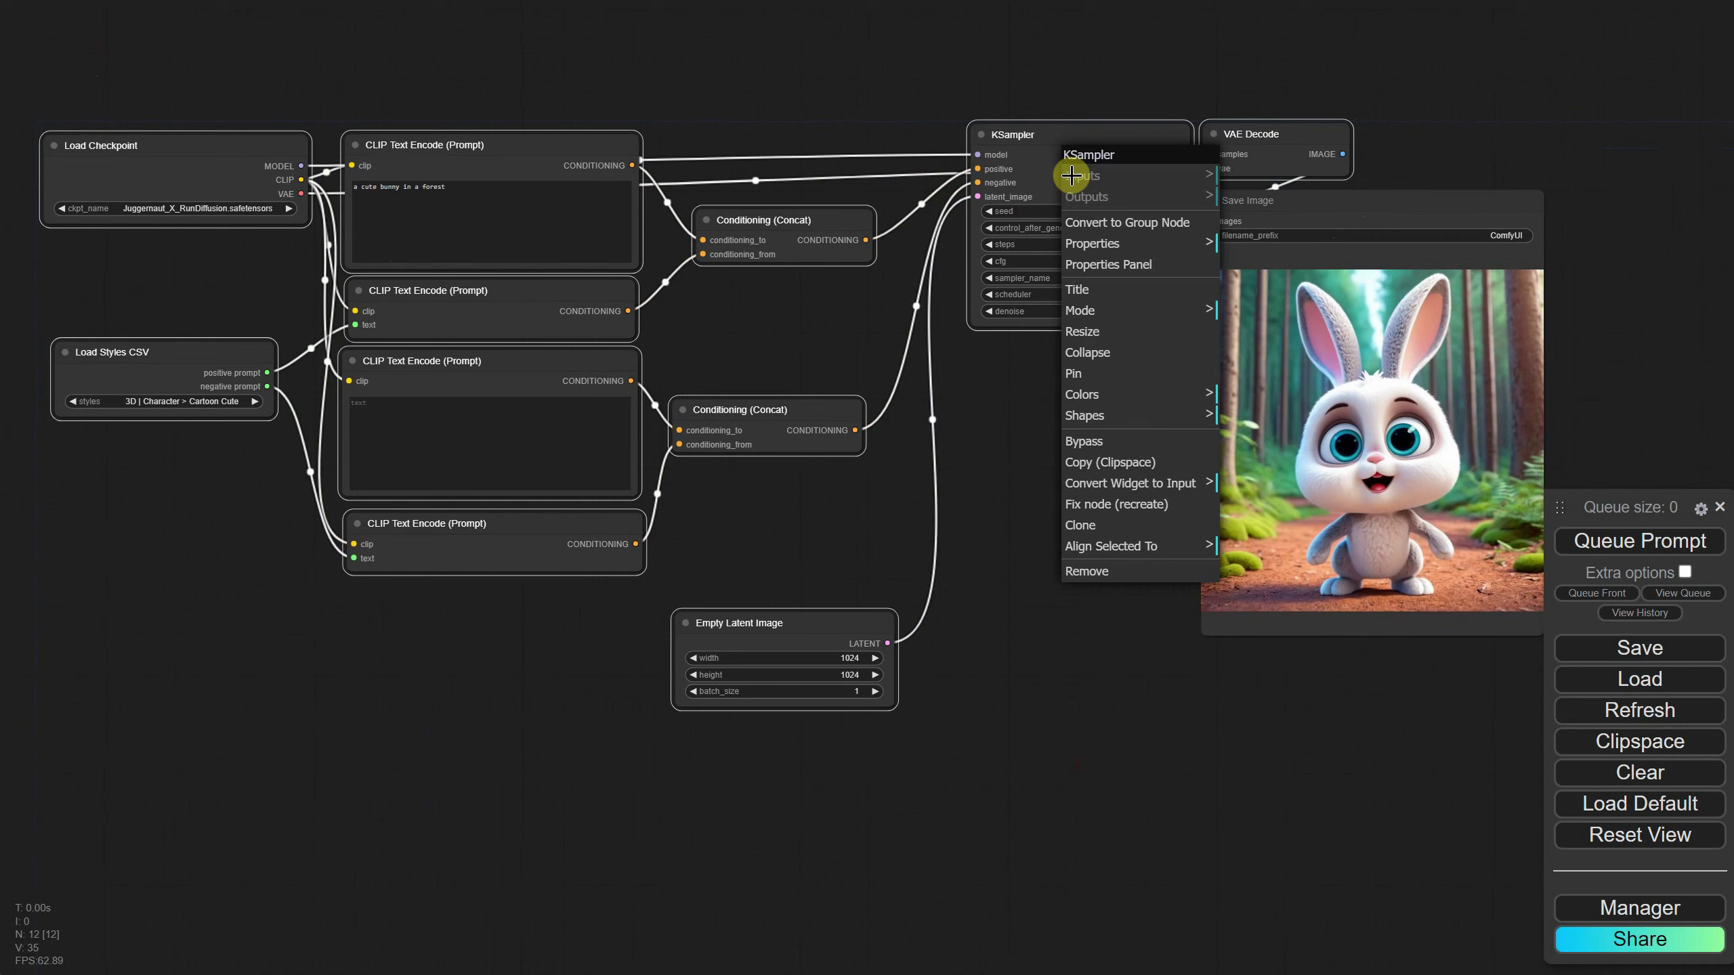
click(1133, 224)
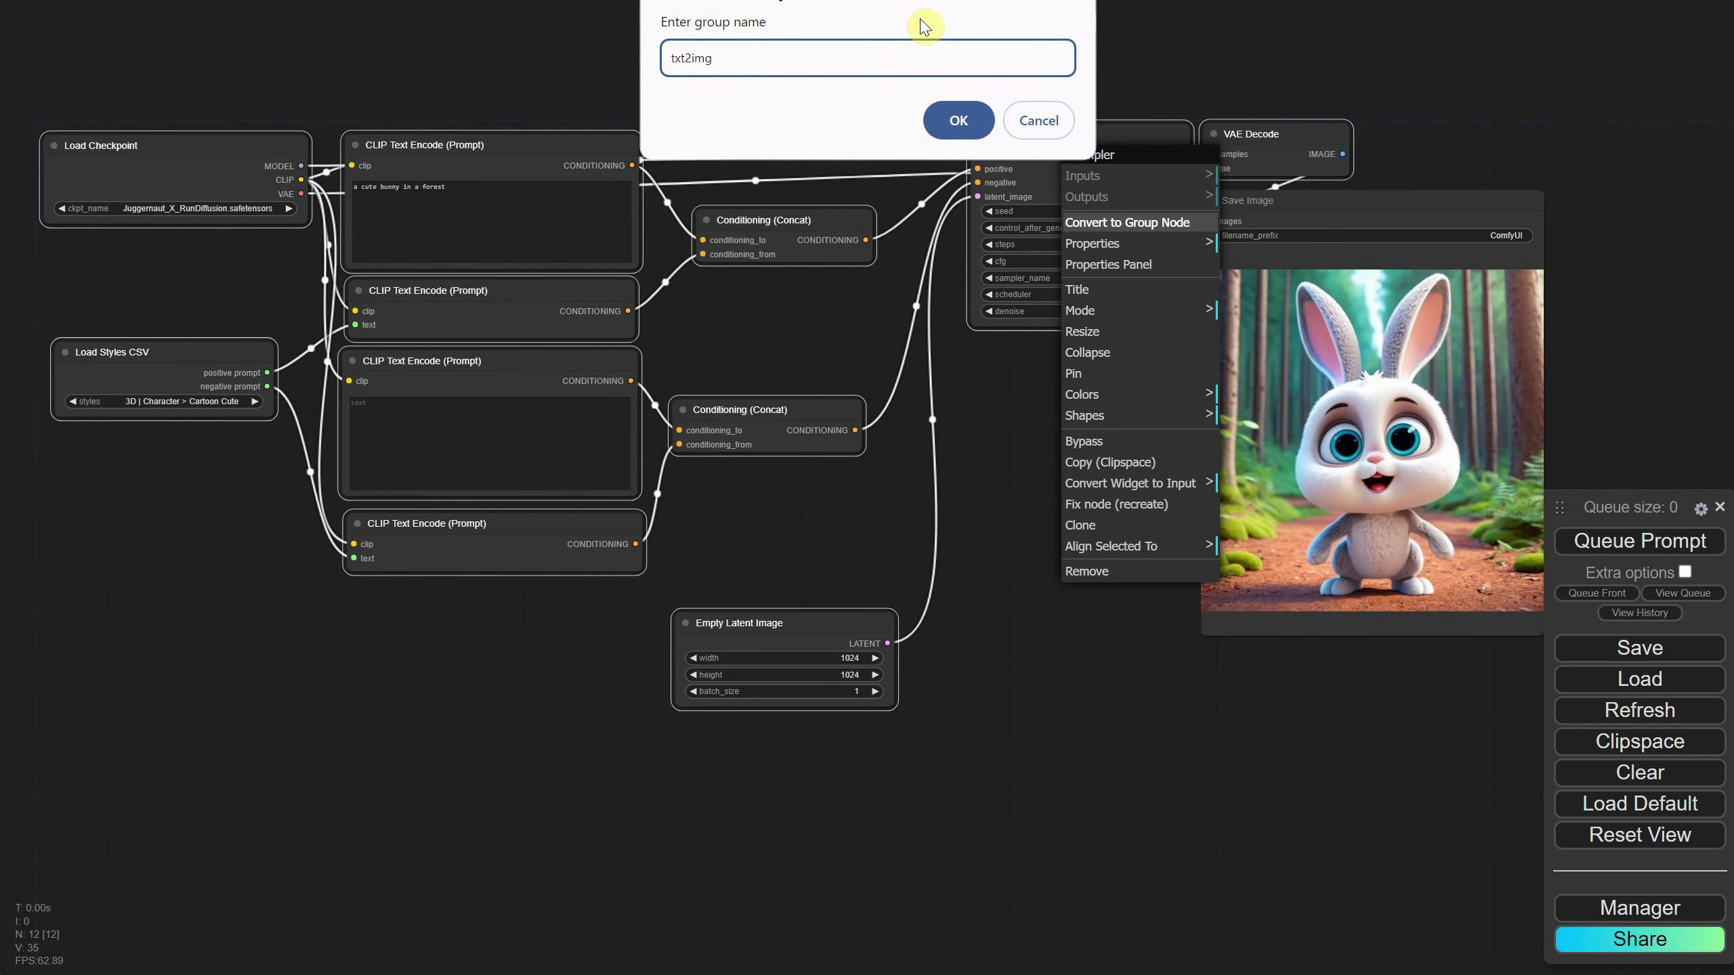
key(Return)
Place Save Image beside txt2img, stretch txt2img taller, and enlarge the Save Image preview.
drag(1295, 196, 483, 138)
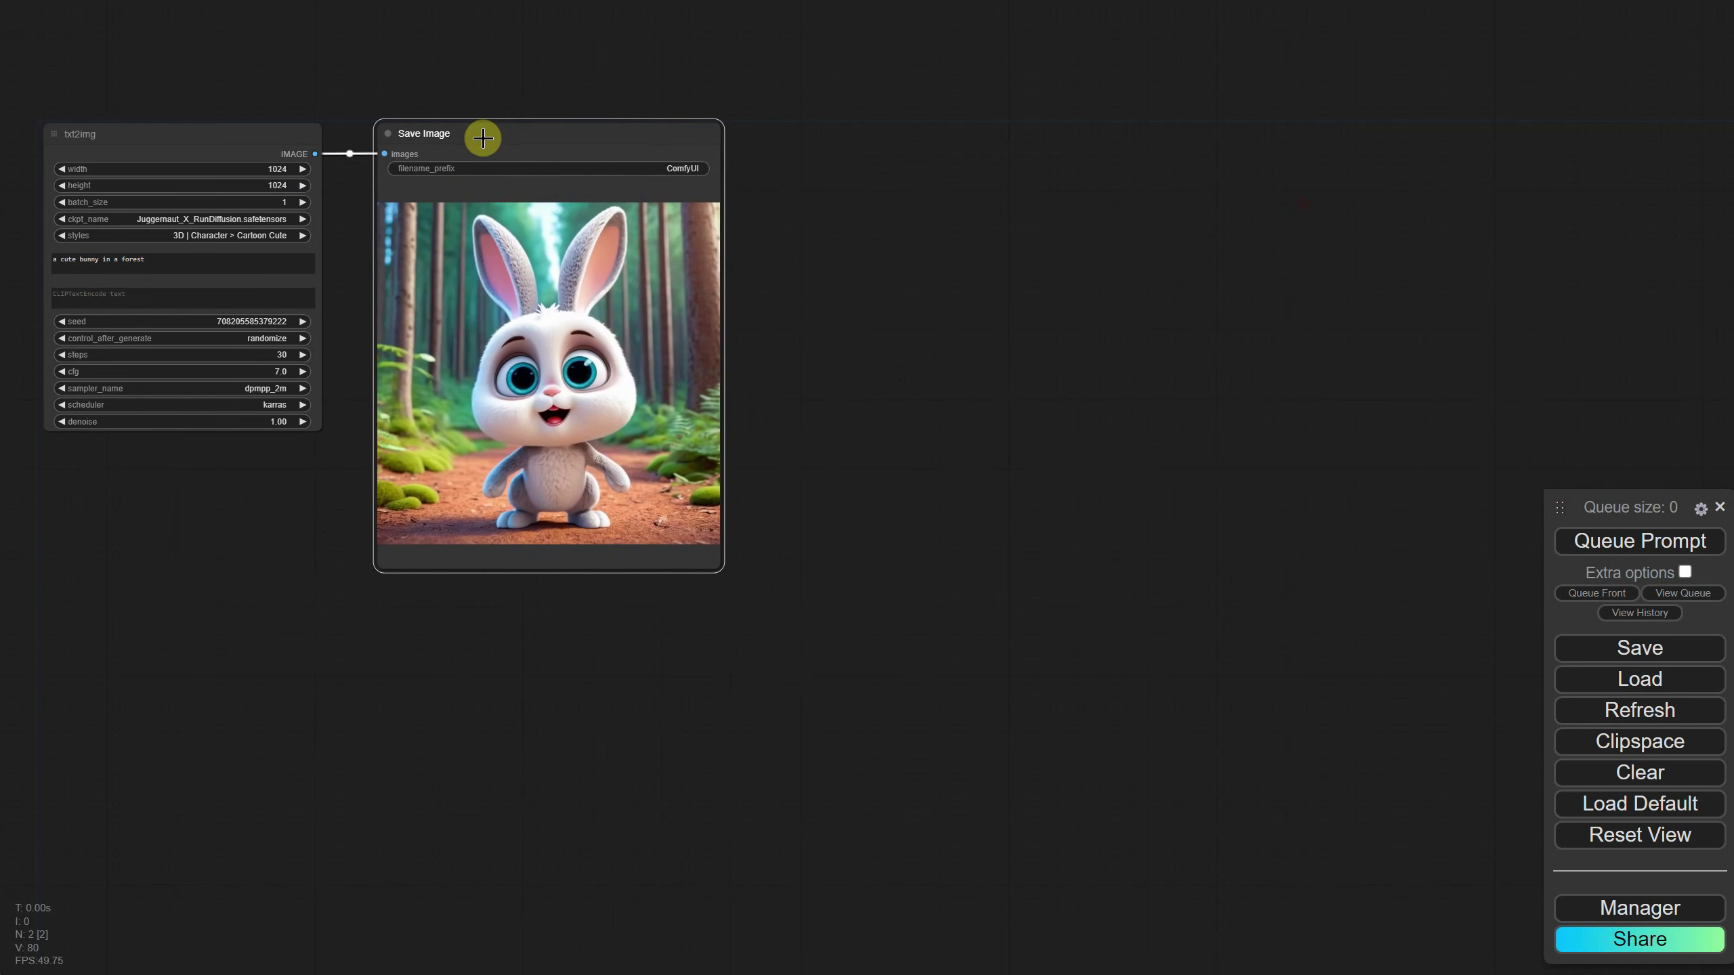
scroll(941, 318, up, 5)
drag(940, 318, 1403, 364)
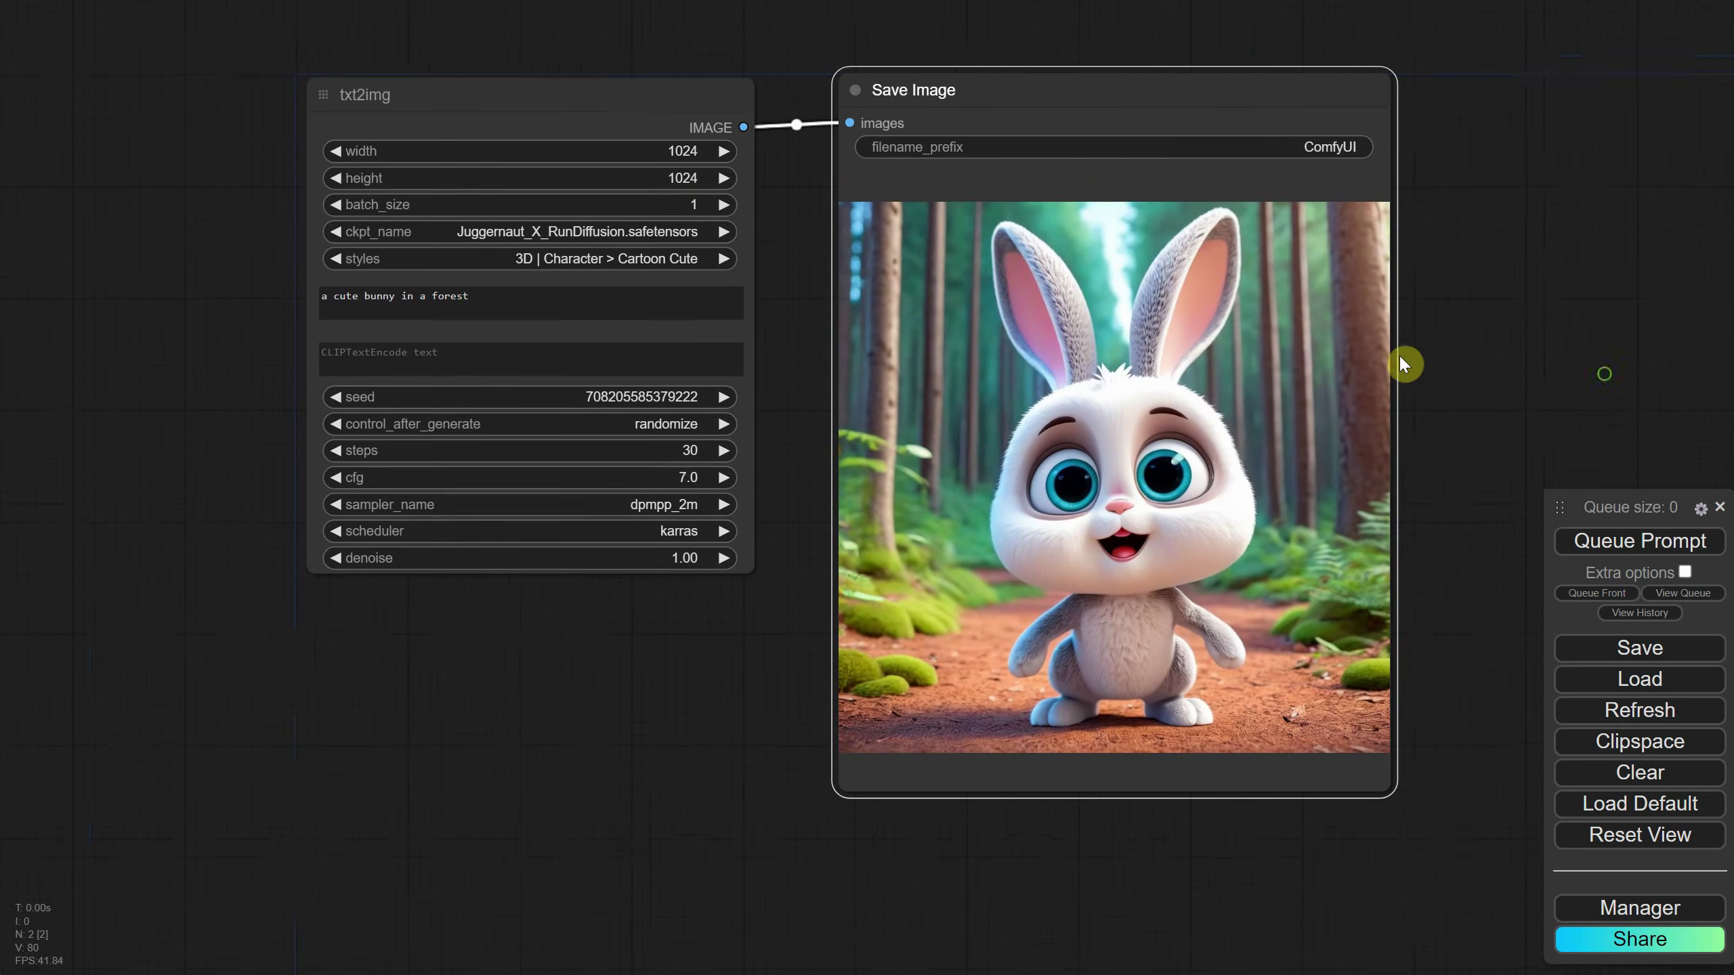
scroll(863, 341, up, 3)
drag(747, 213, 679, 314)
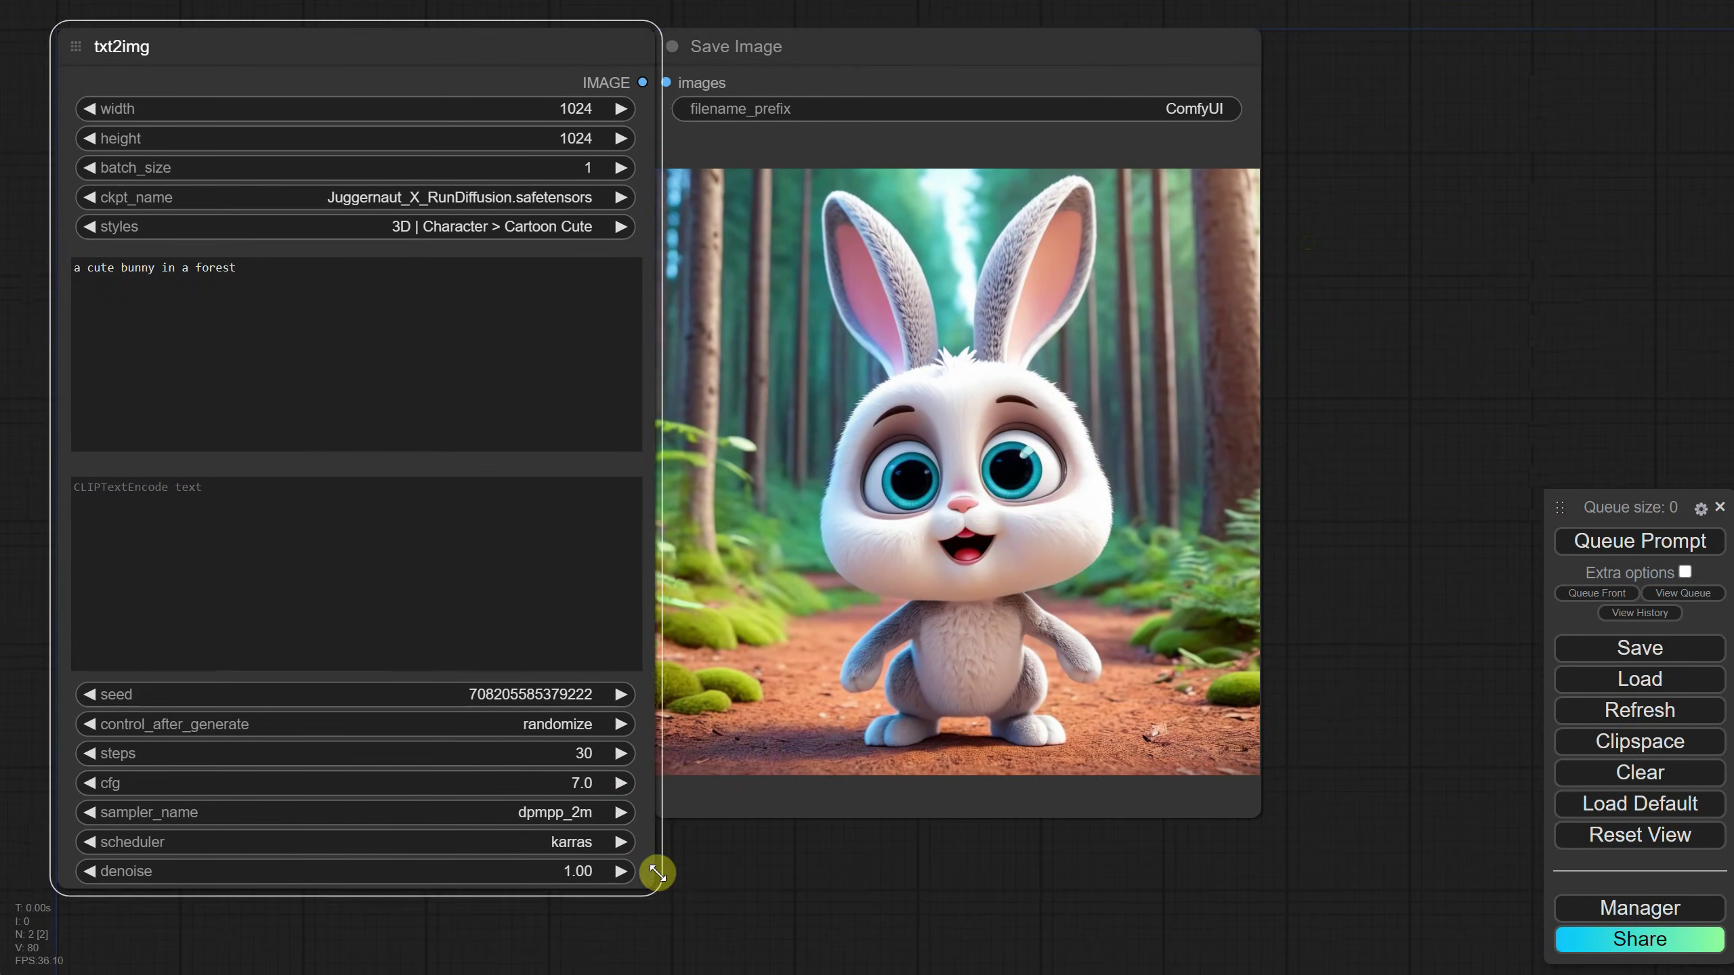
drag(657, 873, 634, 891)
click(987, 54)
drag(1262, 802, 1458, 916)
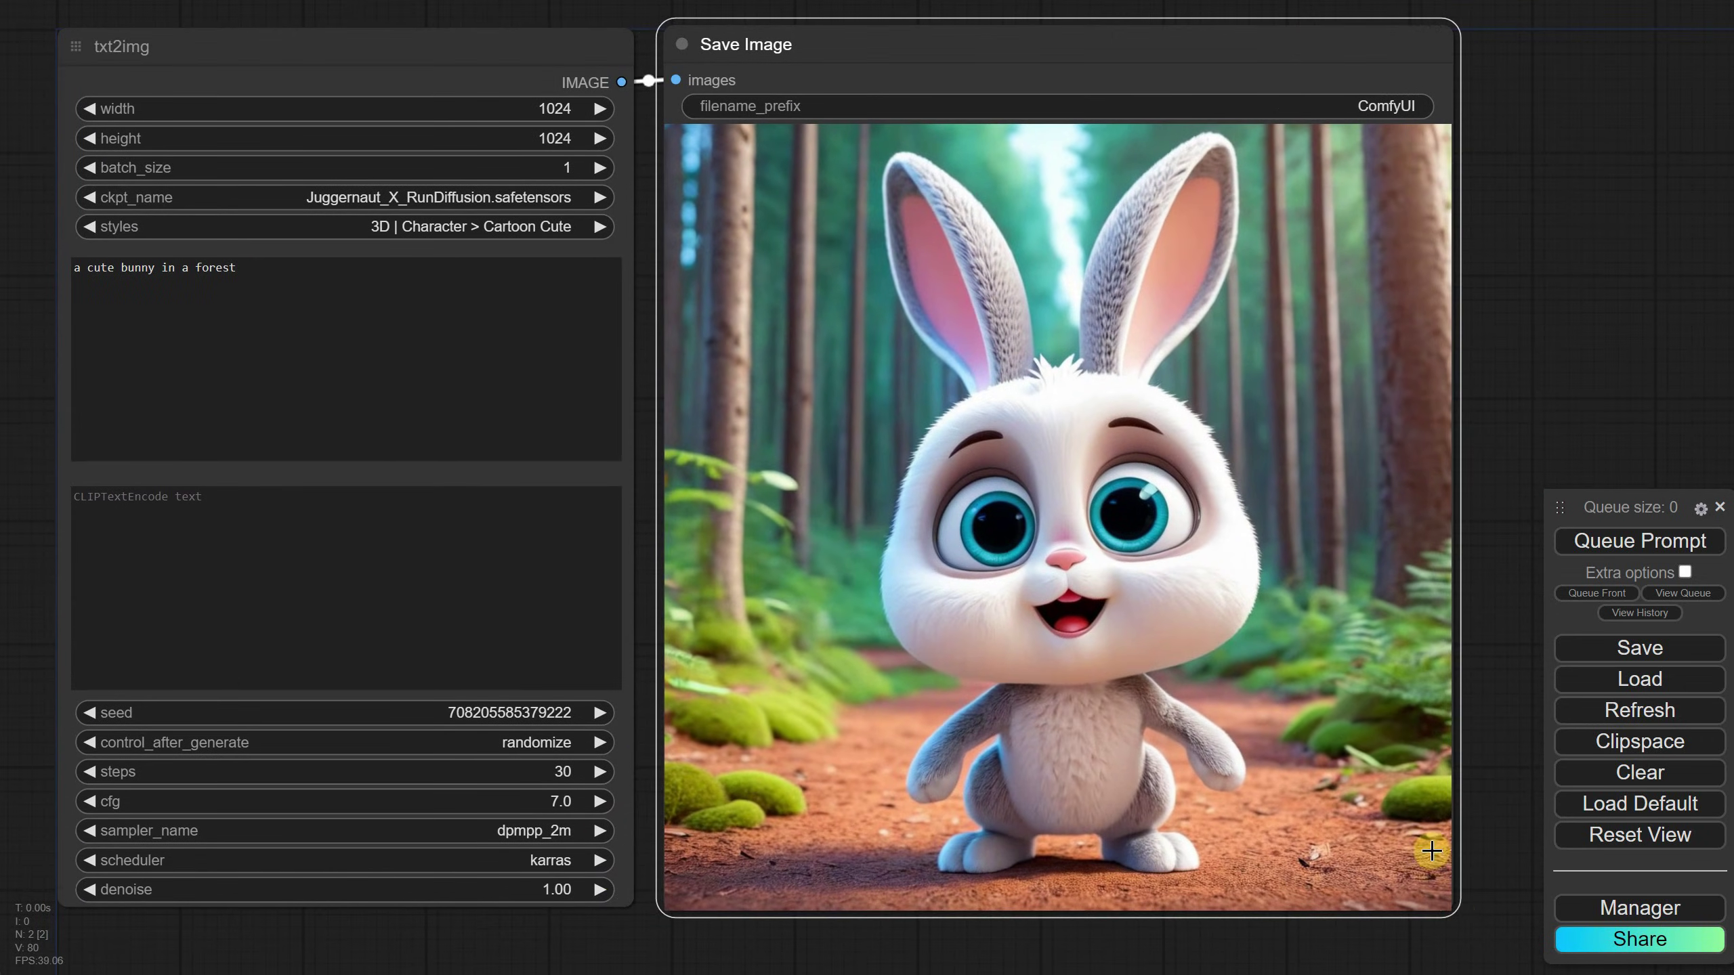
In Manage Group Node, move both CLIPTextEncode entries up and save.
right_click(485, 61)
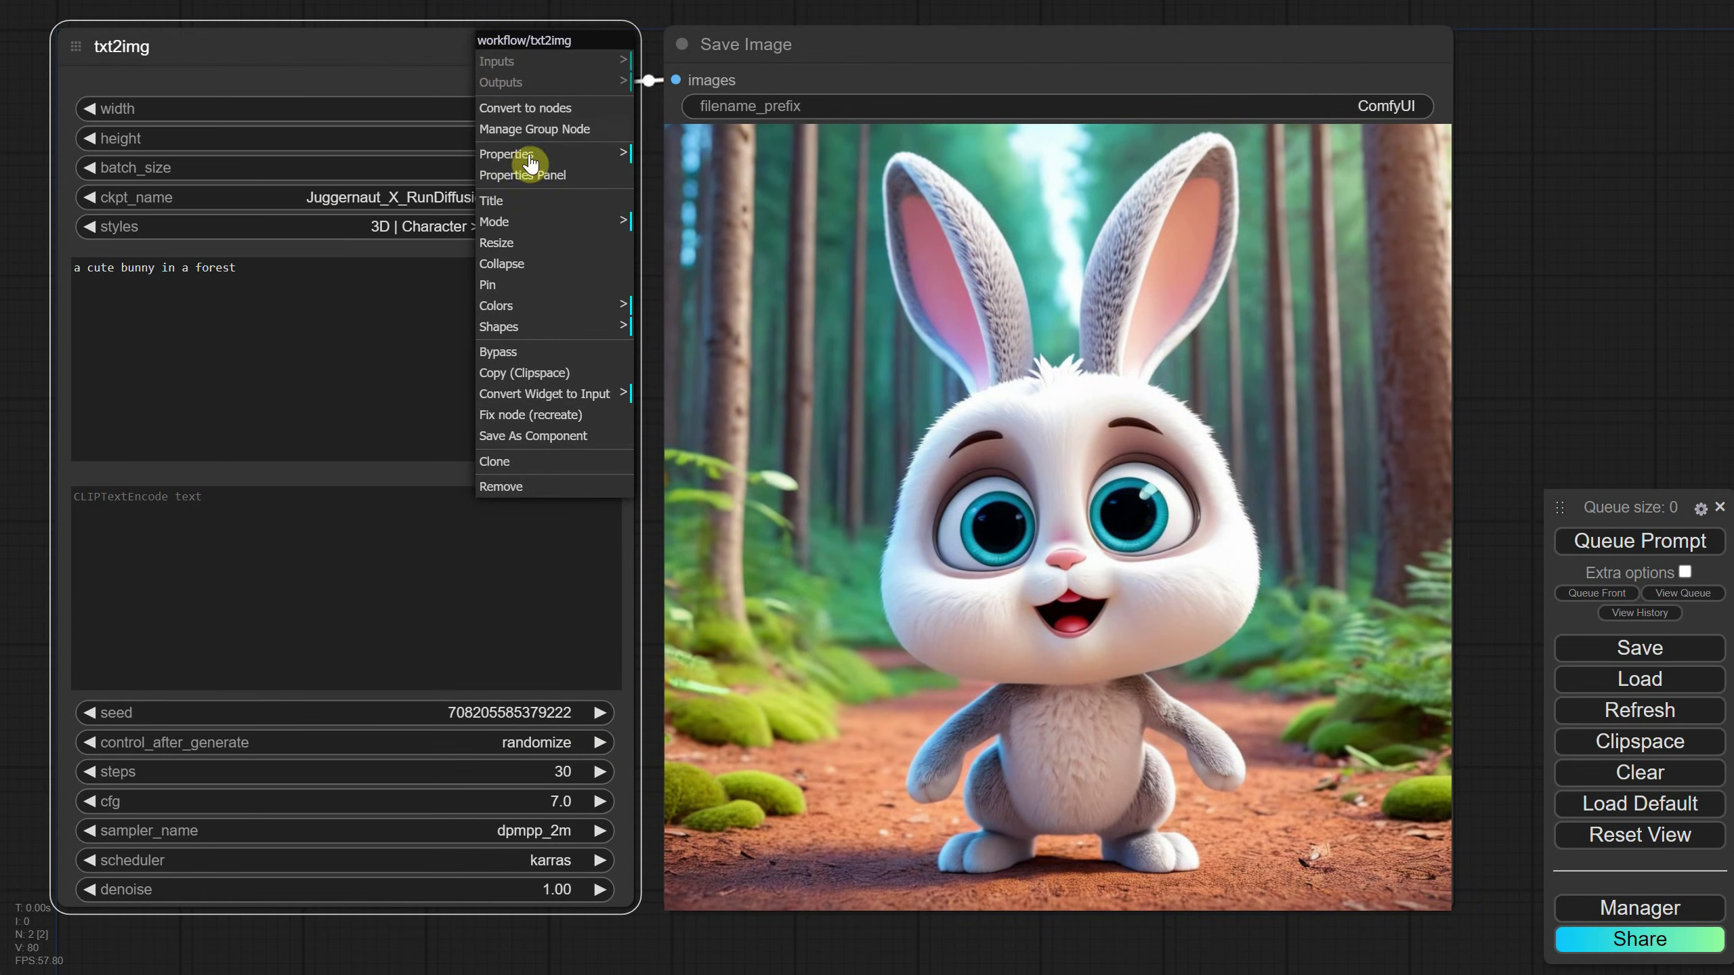
click(533, 130)
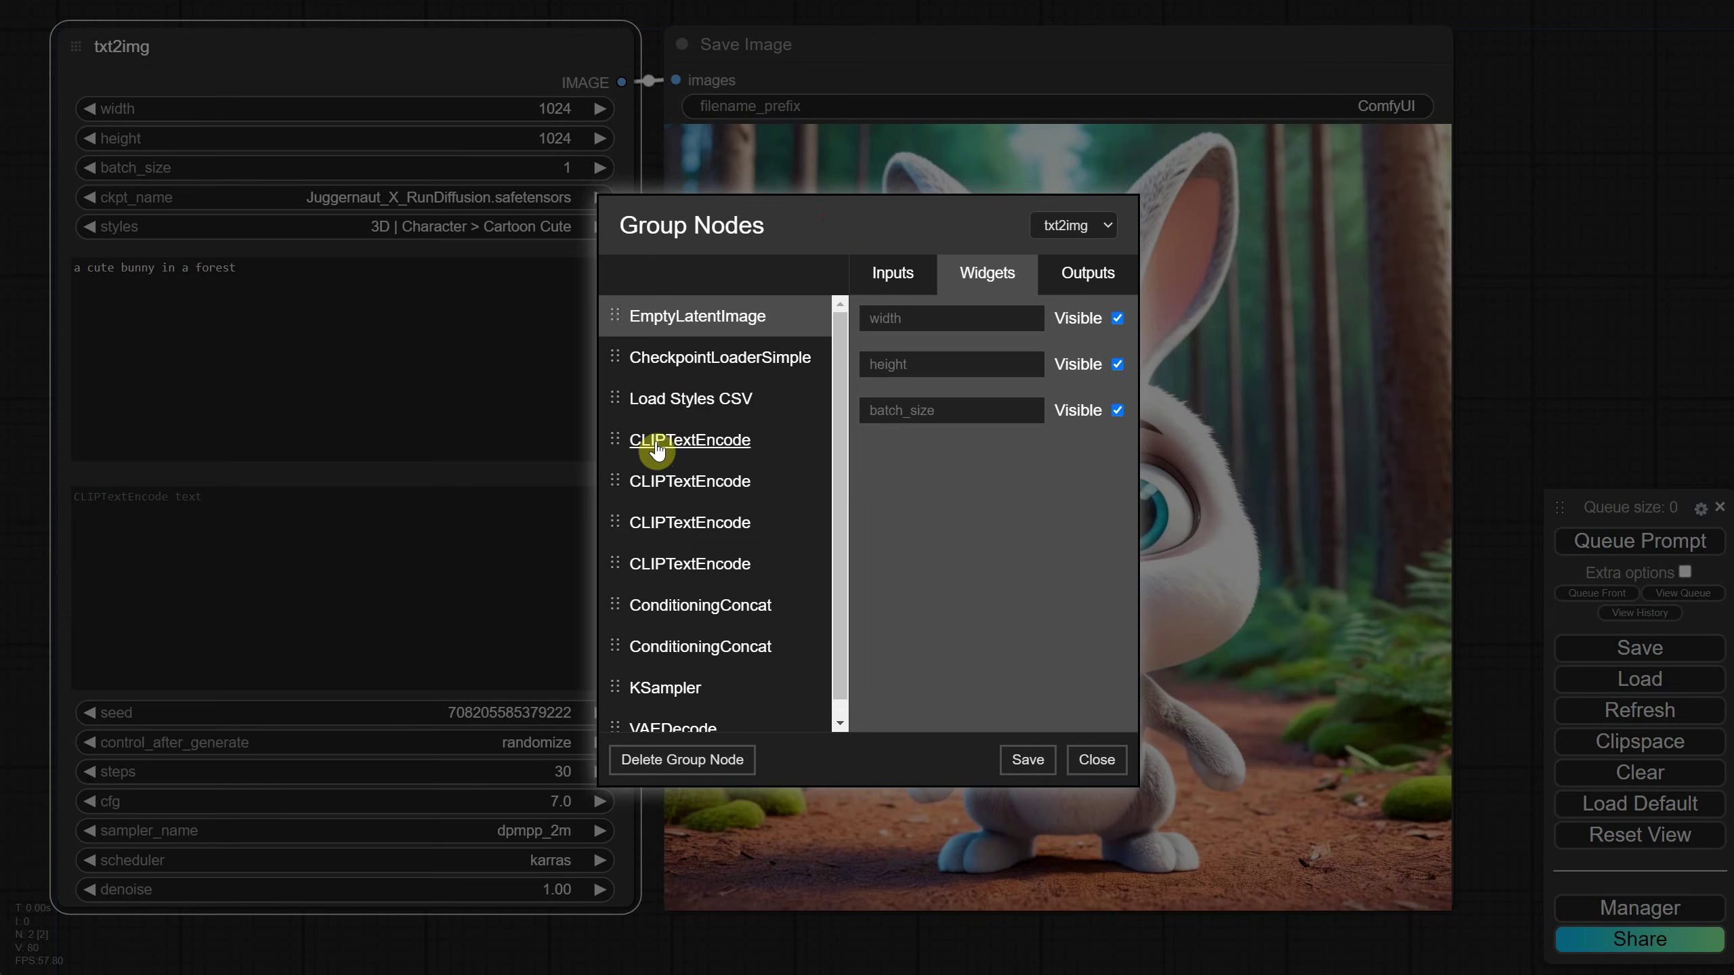
drag(610, 443, 607, 325)
click(1027, 759)
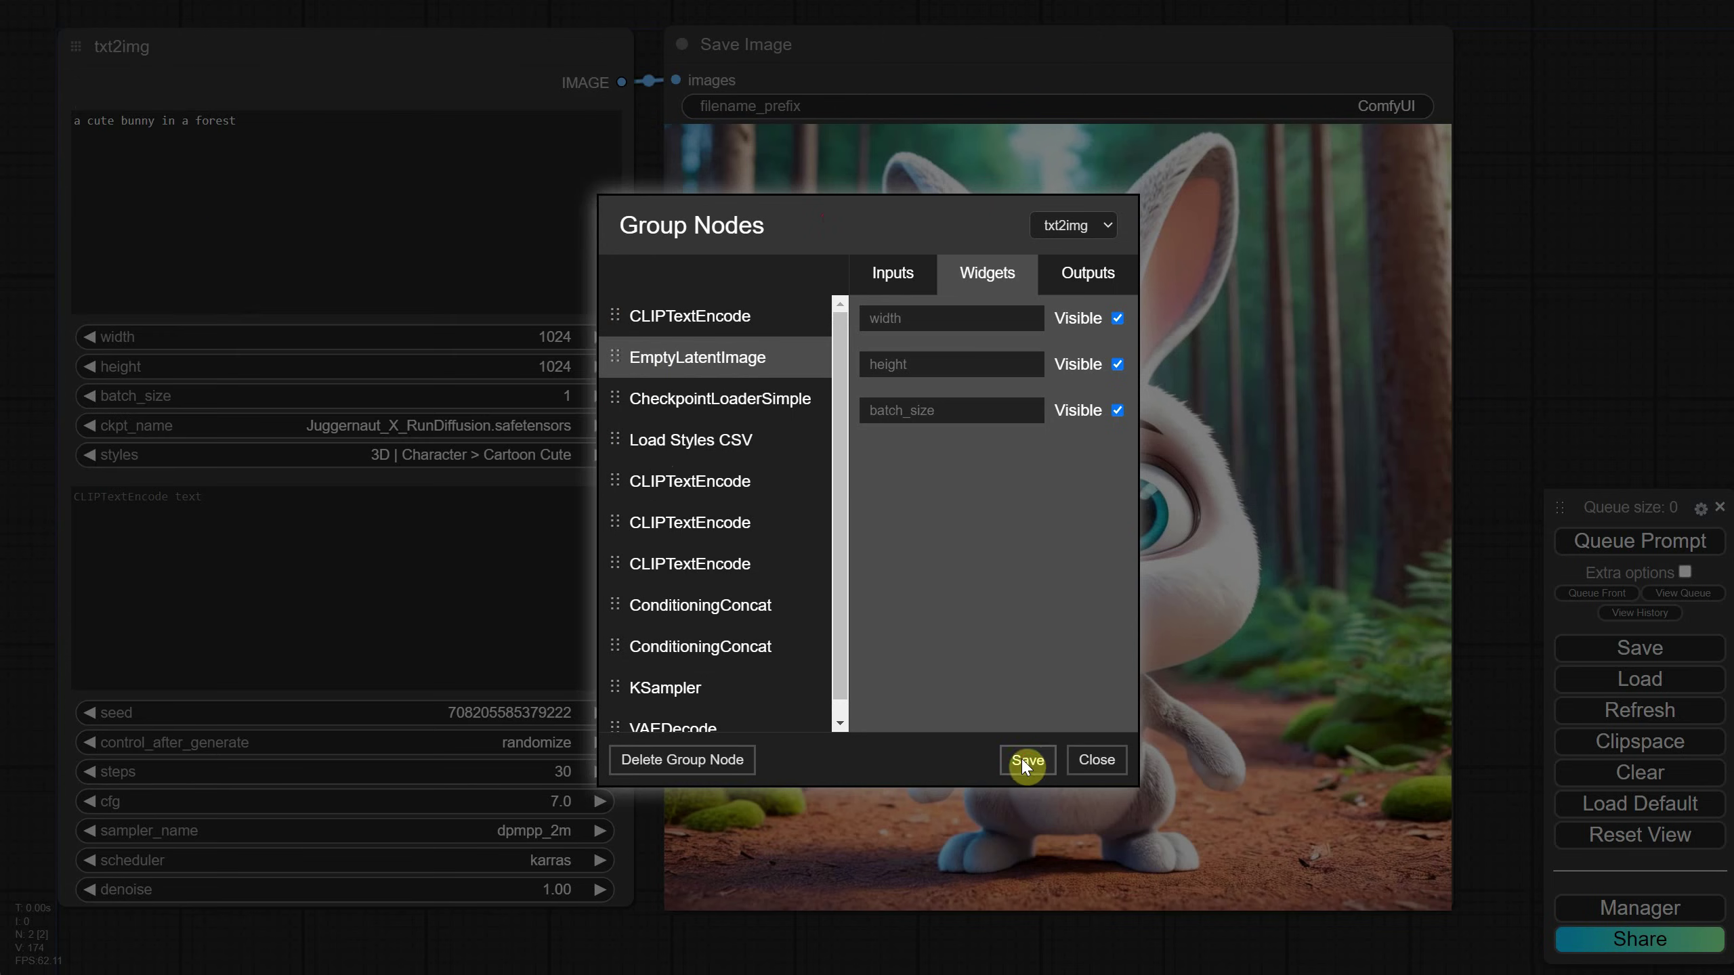
drag(615, 481, 608, 369)
click(1026, 760)
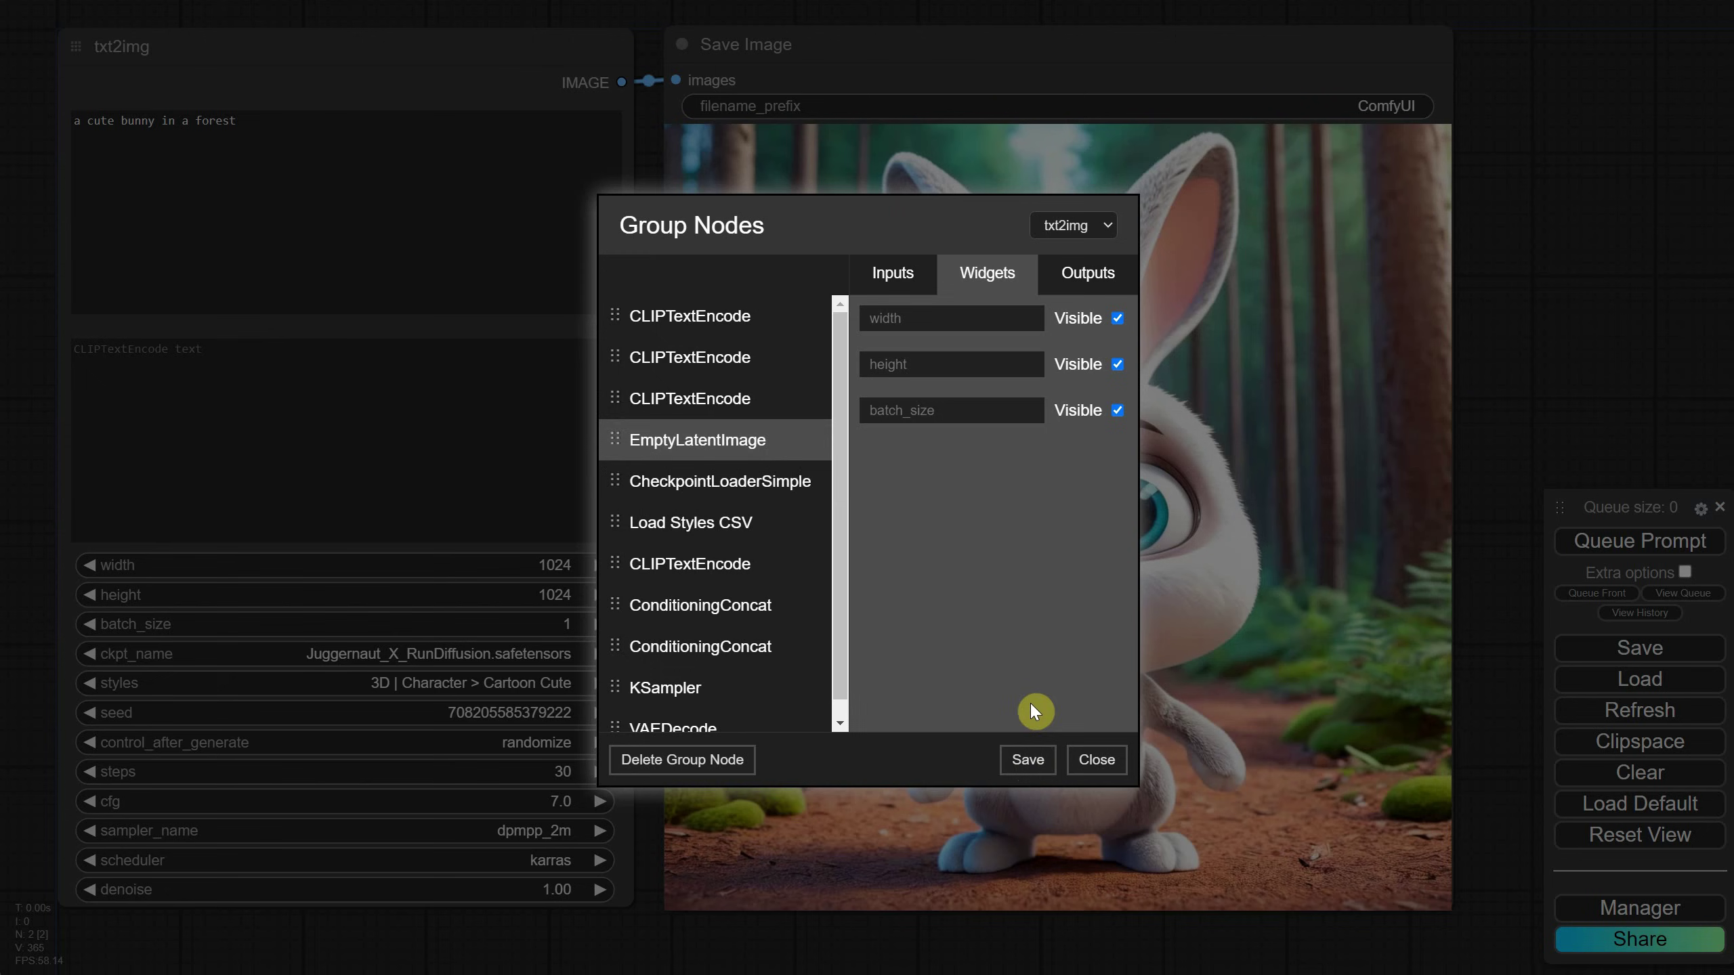
Put CheckpointLoaderSimple first and Load Styles CSV before EmptyLatentImage, save, and close the manager.
drag(615, 482, 614, 311)
click(1027, 759)
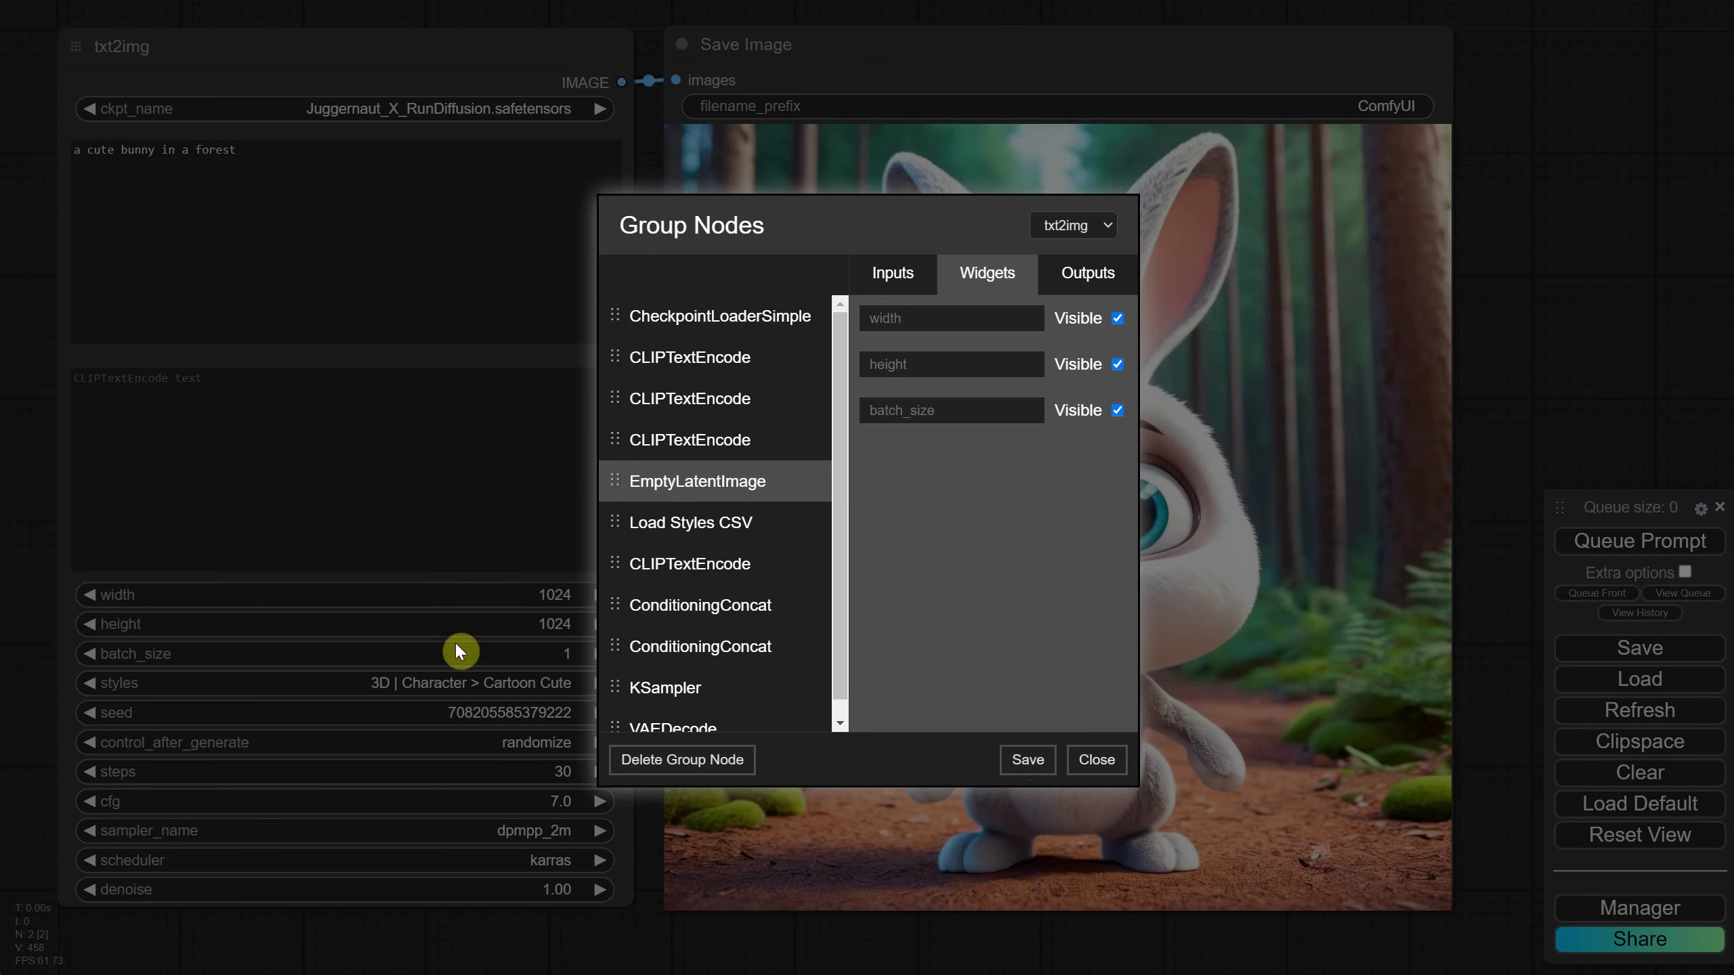
scroll(773, 582, down, 1)
scroll(773, 582, up, 1)
drag(614, 523, 613, 475)
click(1027, 759)
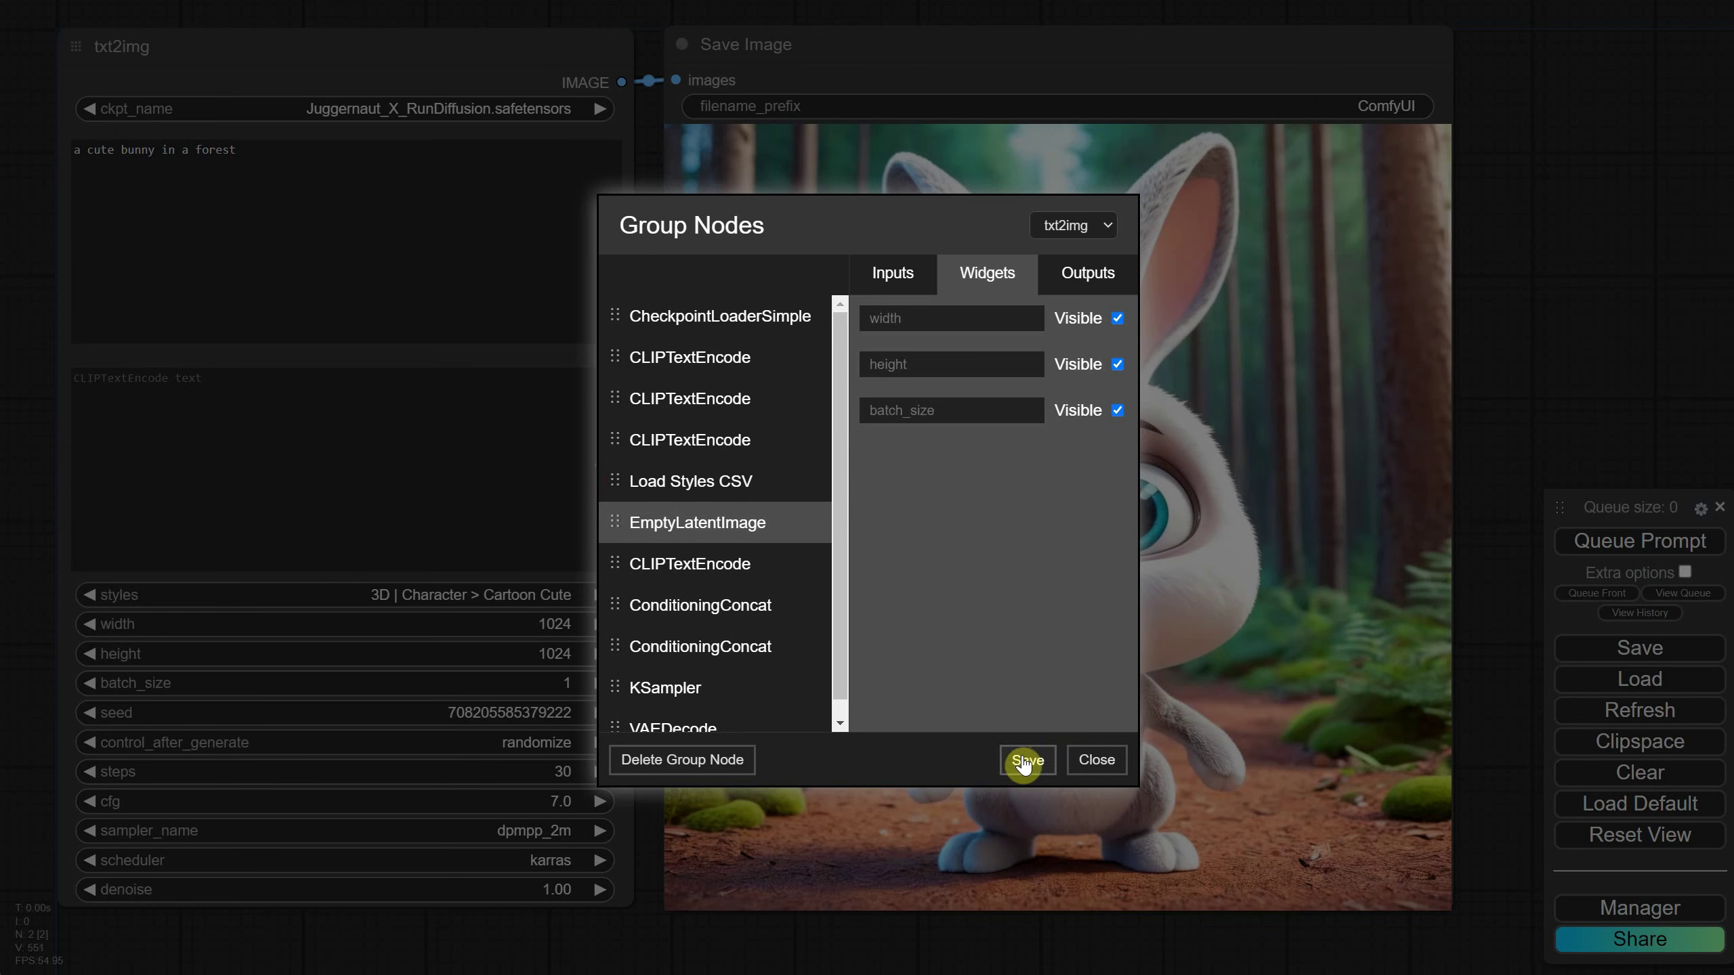
click(1097, 760)
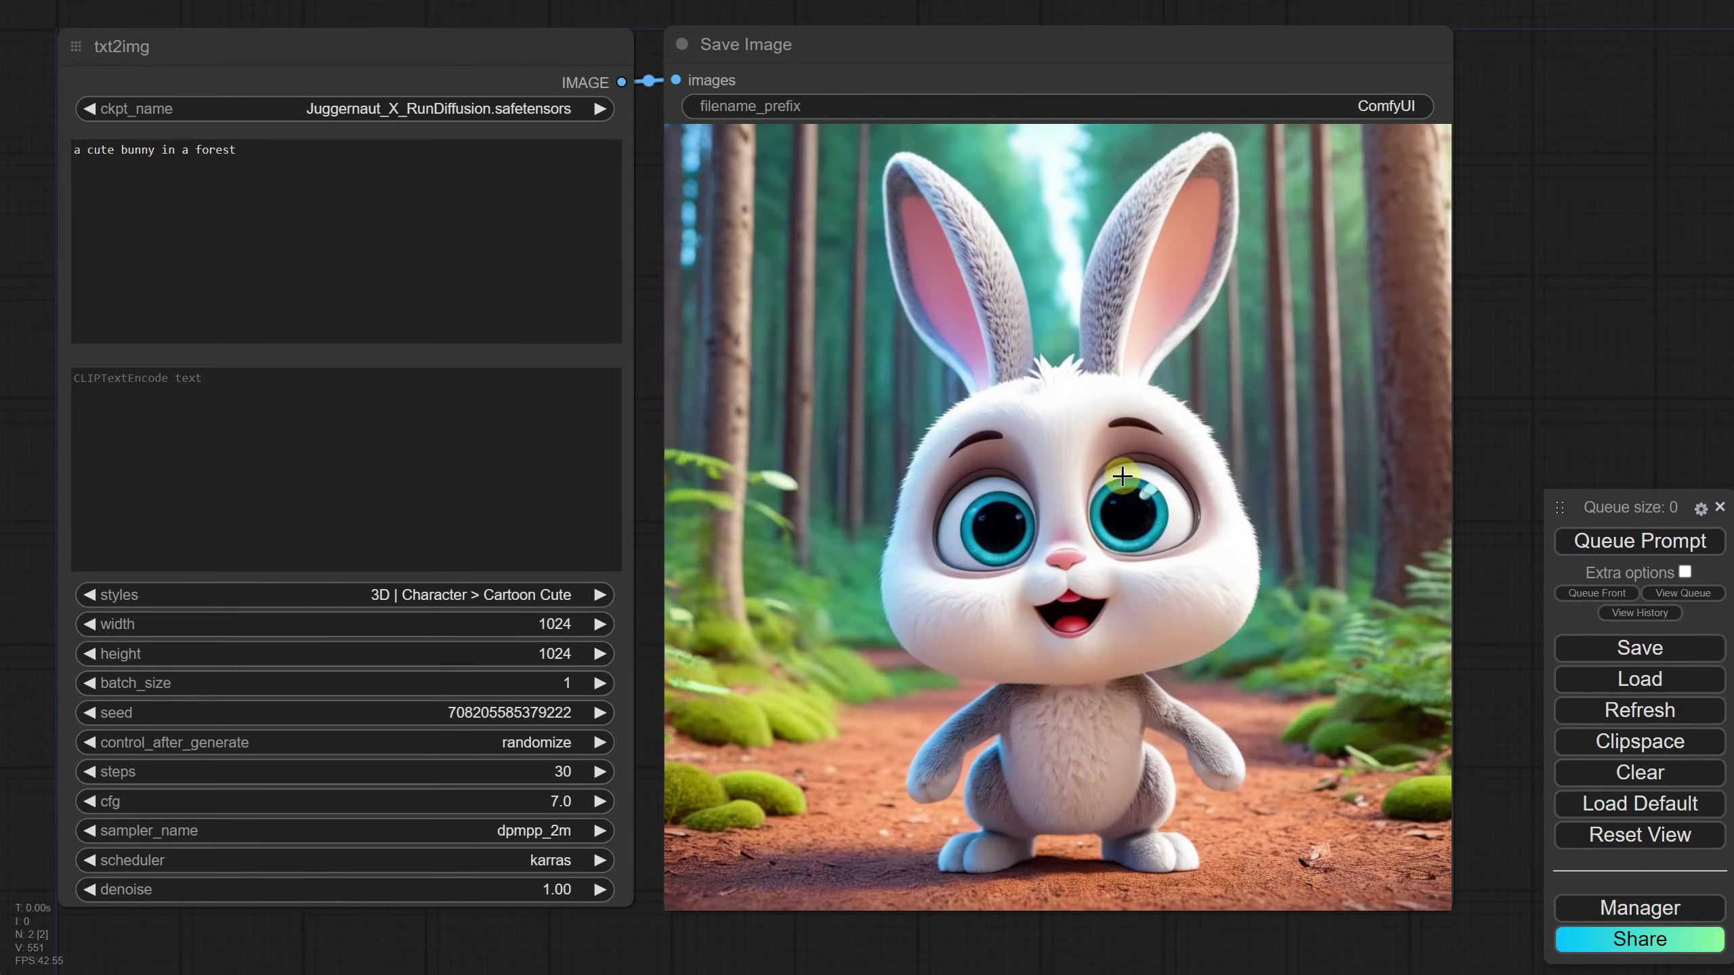
Check the checkpoint choices and both prompt boxes on the reordered txt2img node.
click(467, 113)
click(392, 285)
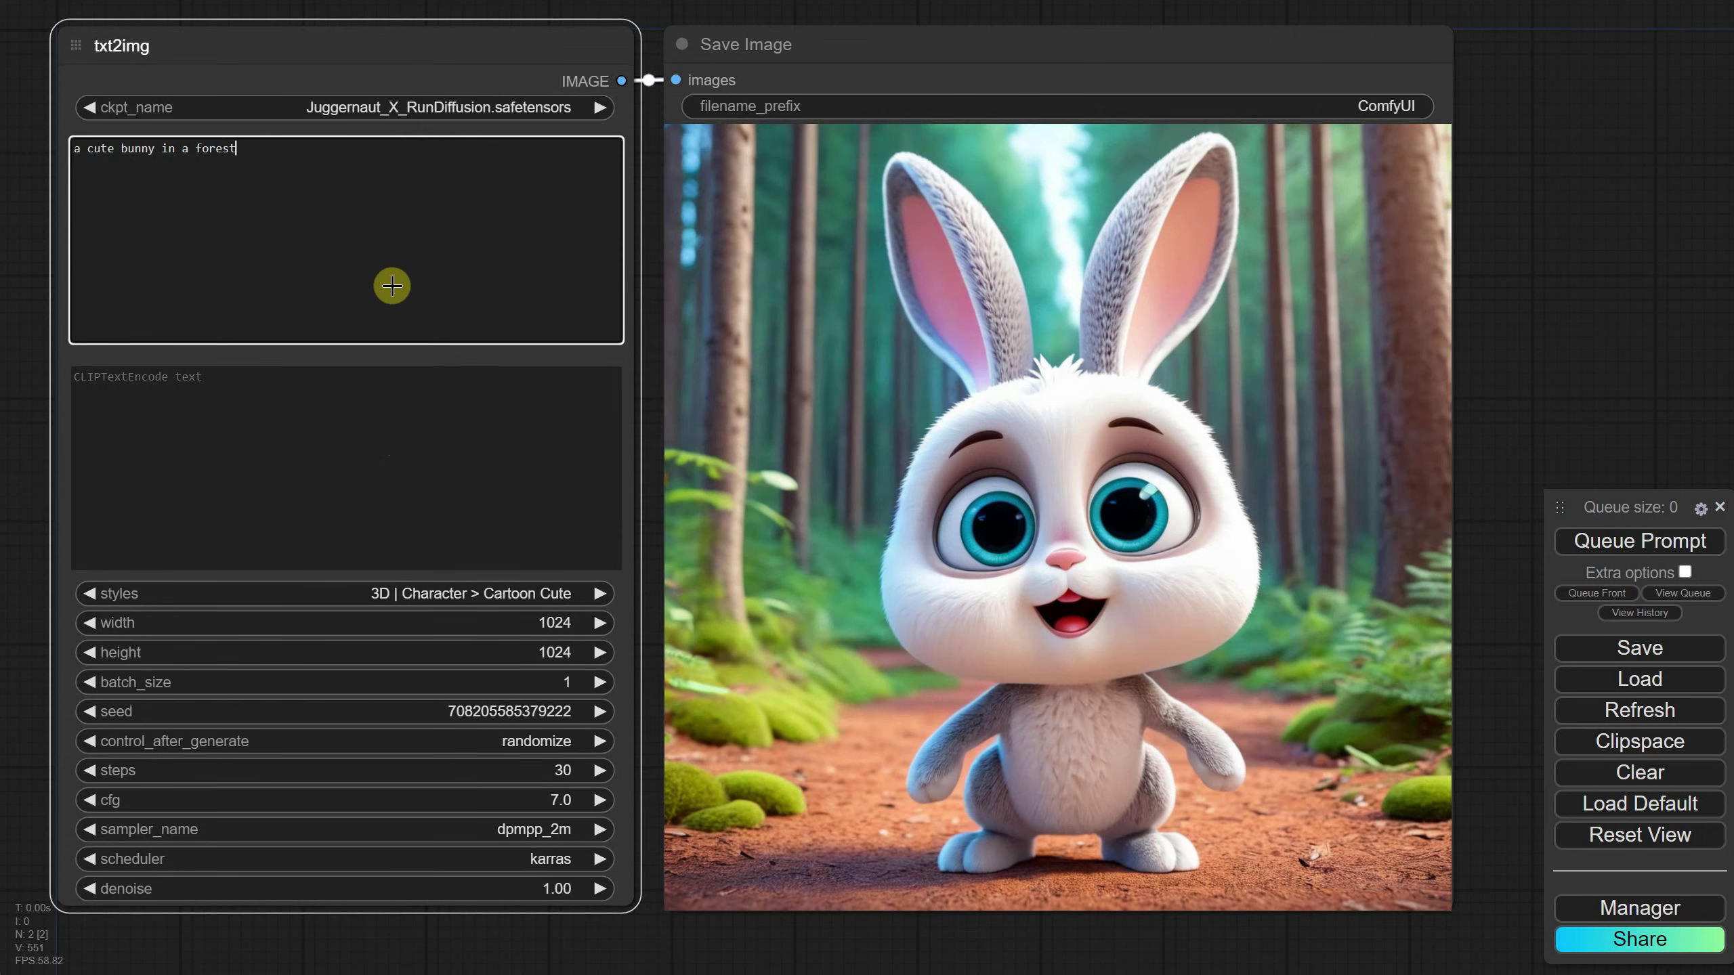
click(365, 424)
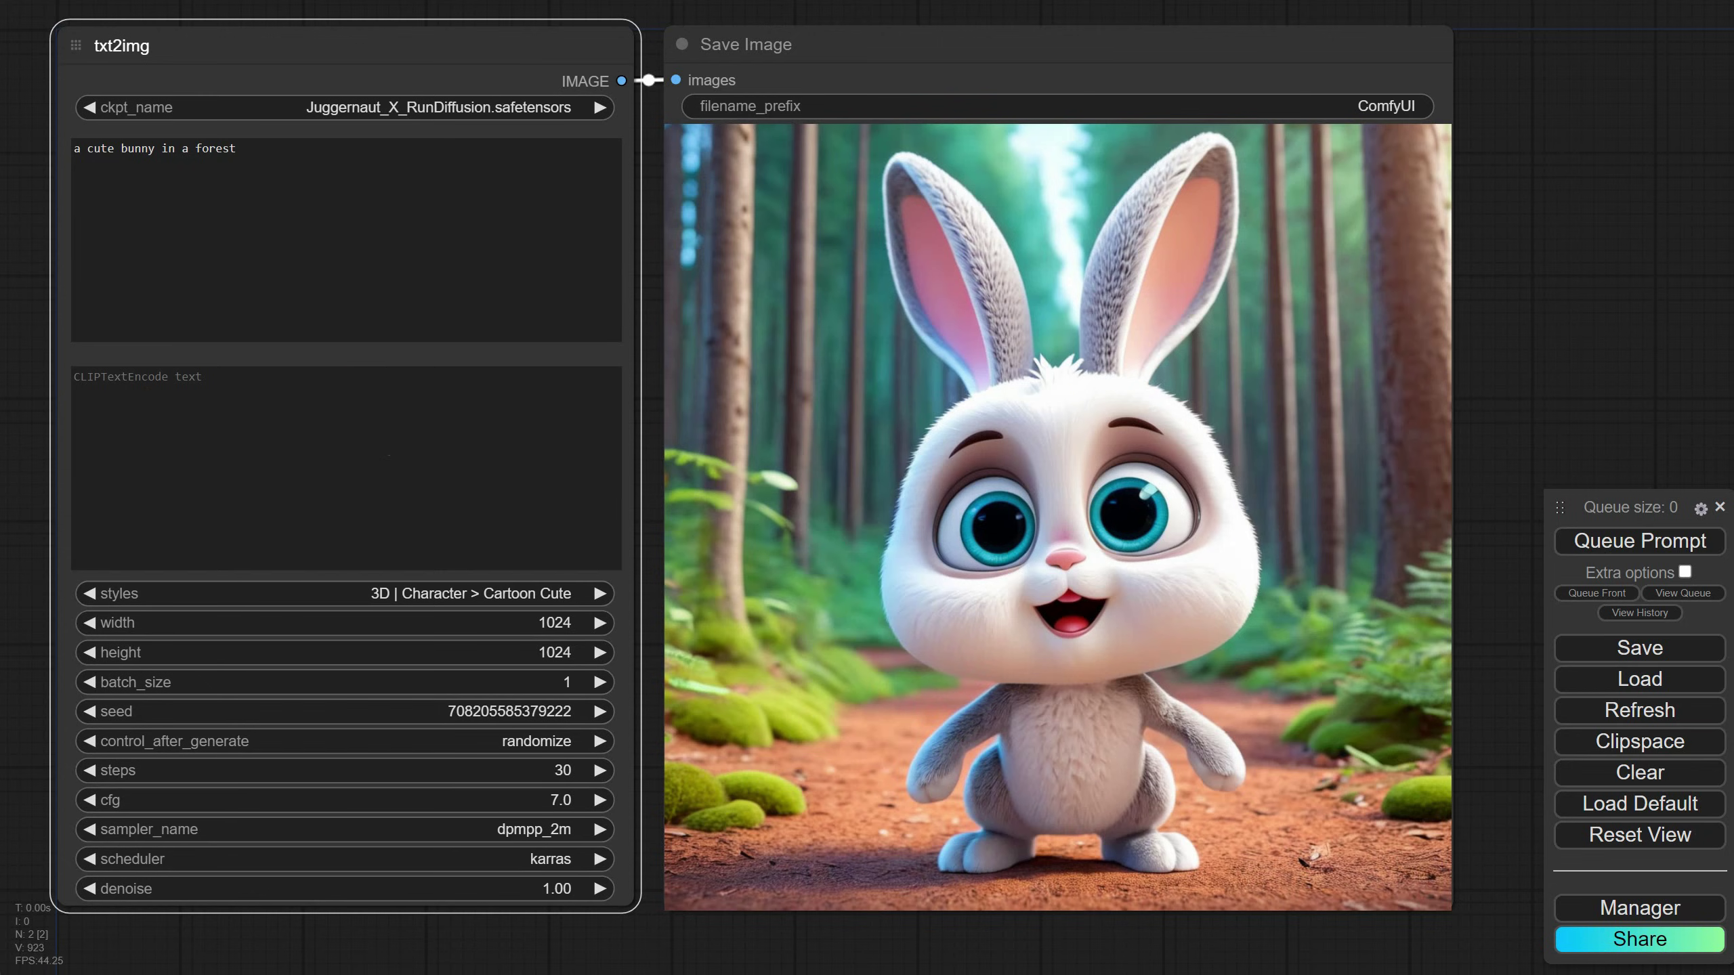
In the group node manager, rename the second CLIPTextEncode text widget to Negative Prompt.
right_click(367, 358)
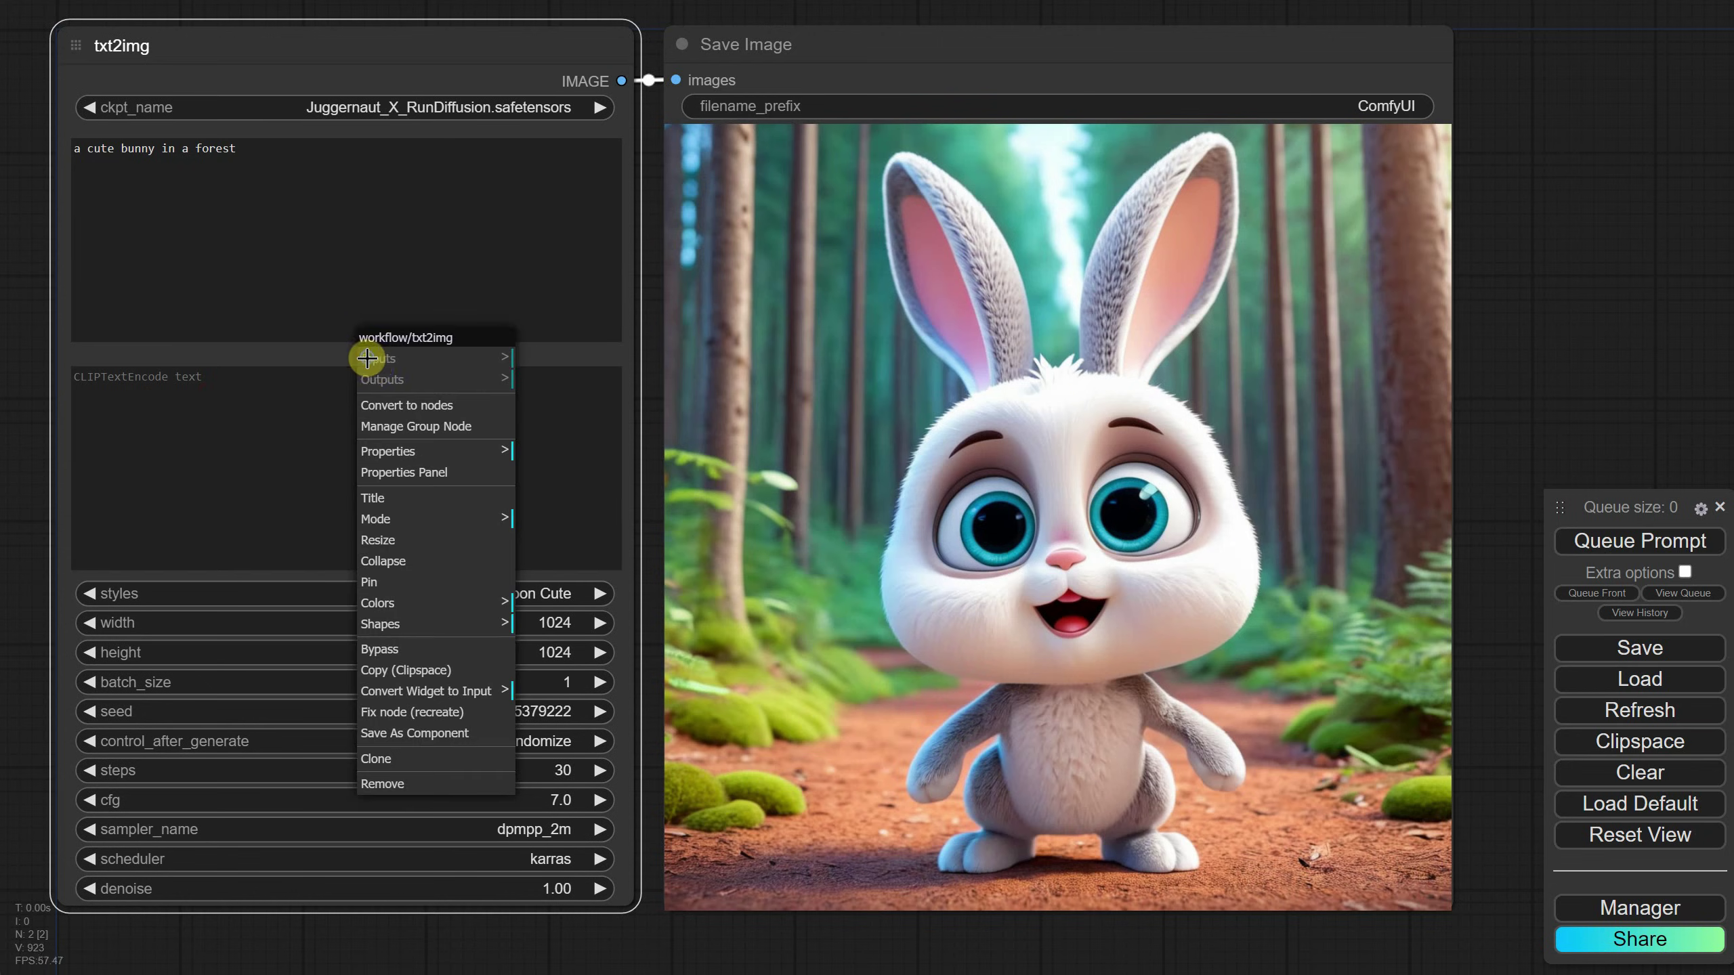
click(416, 426)
click(746, 401)
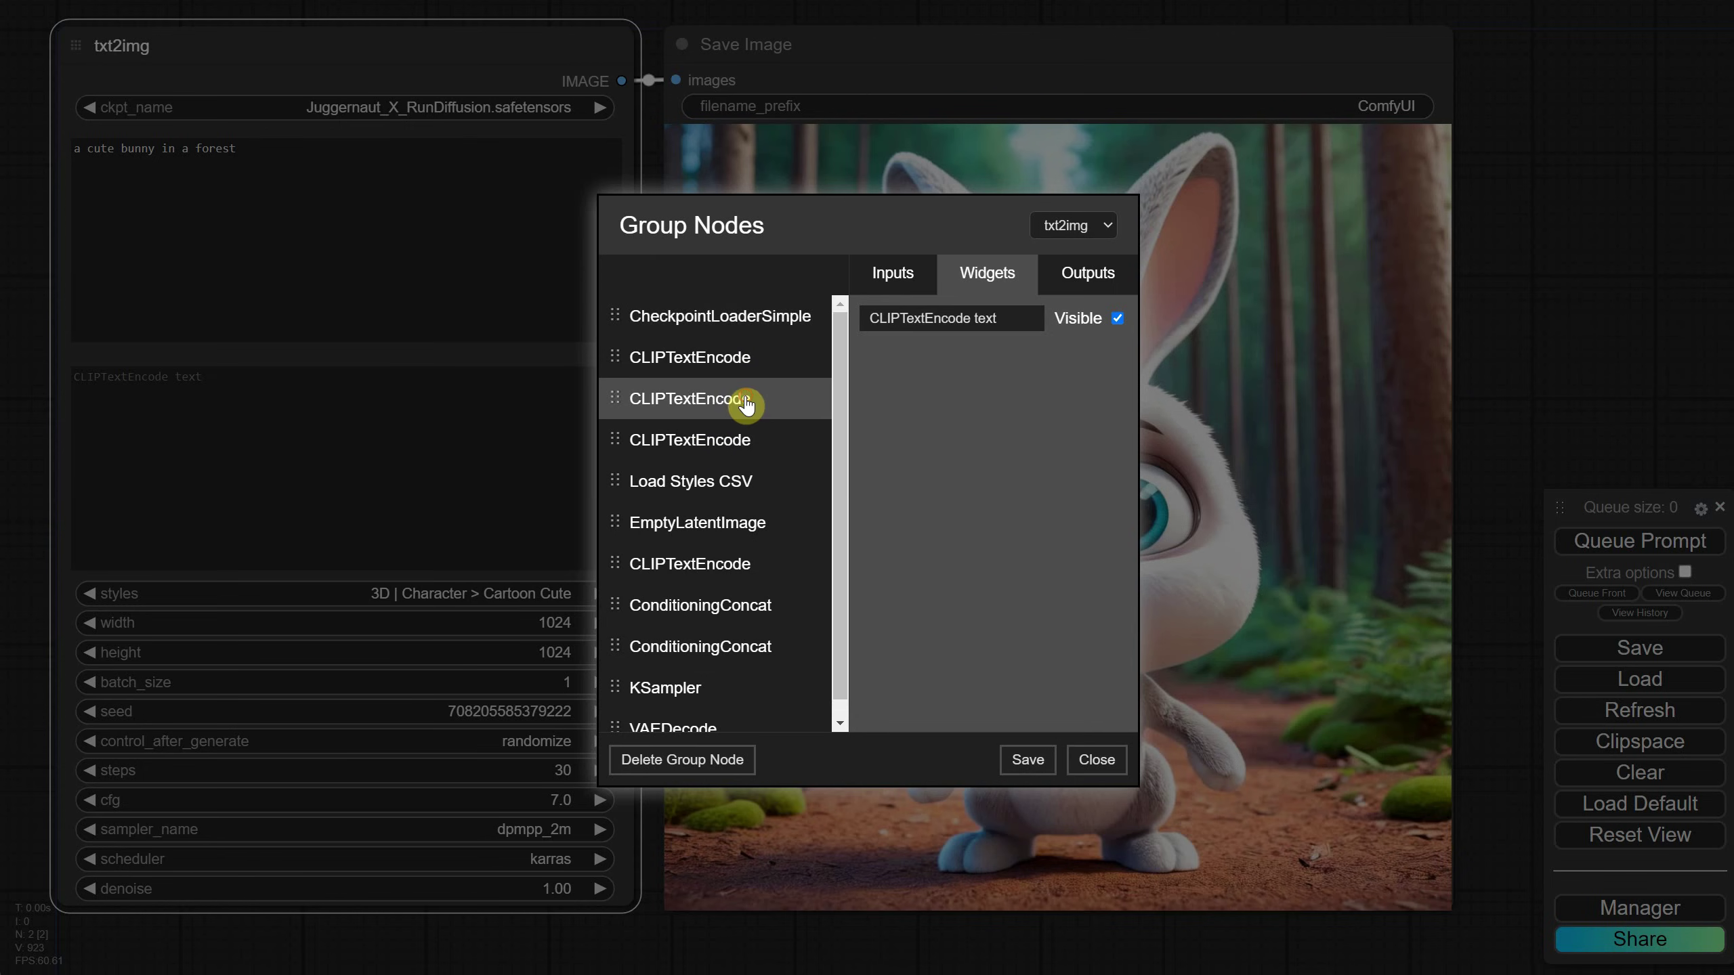
drag(1010, 320, 837, 304)
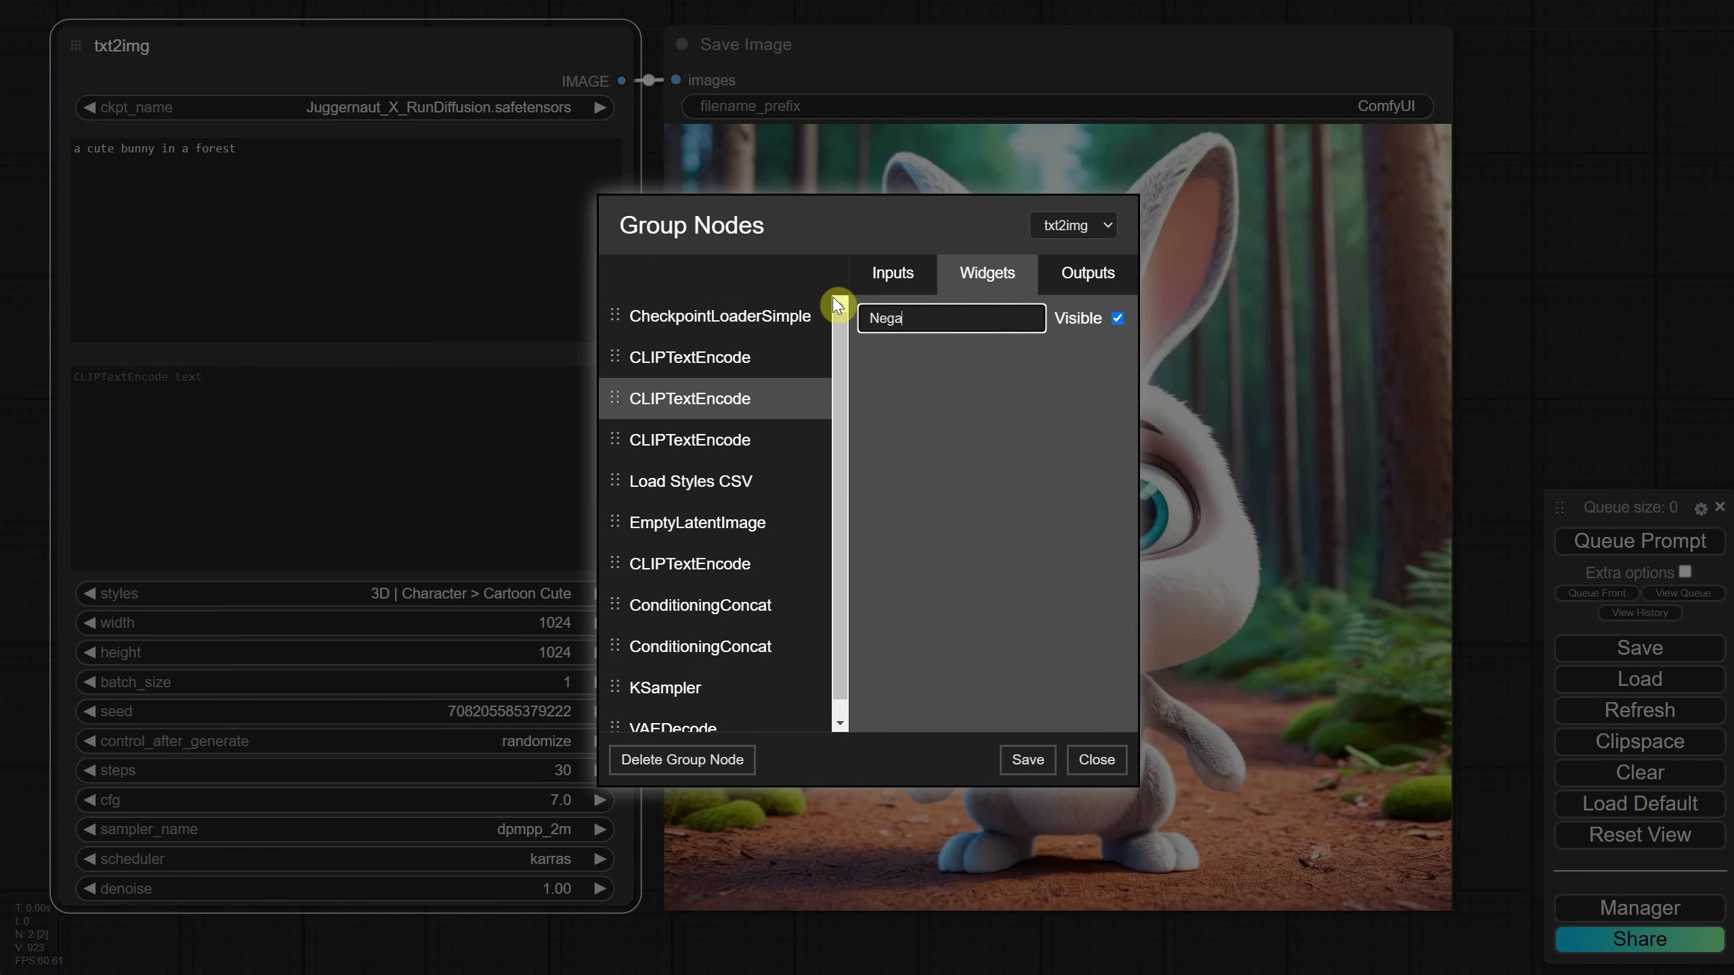
click(1027, 760)
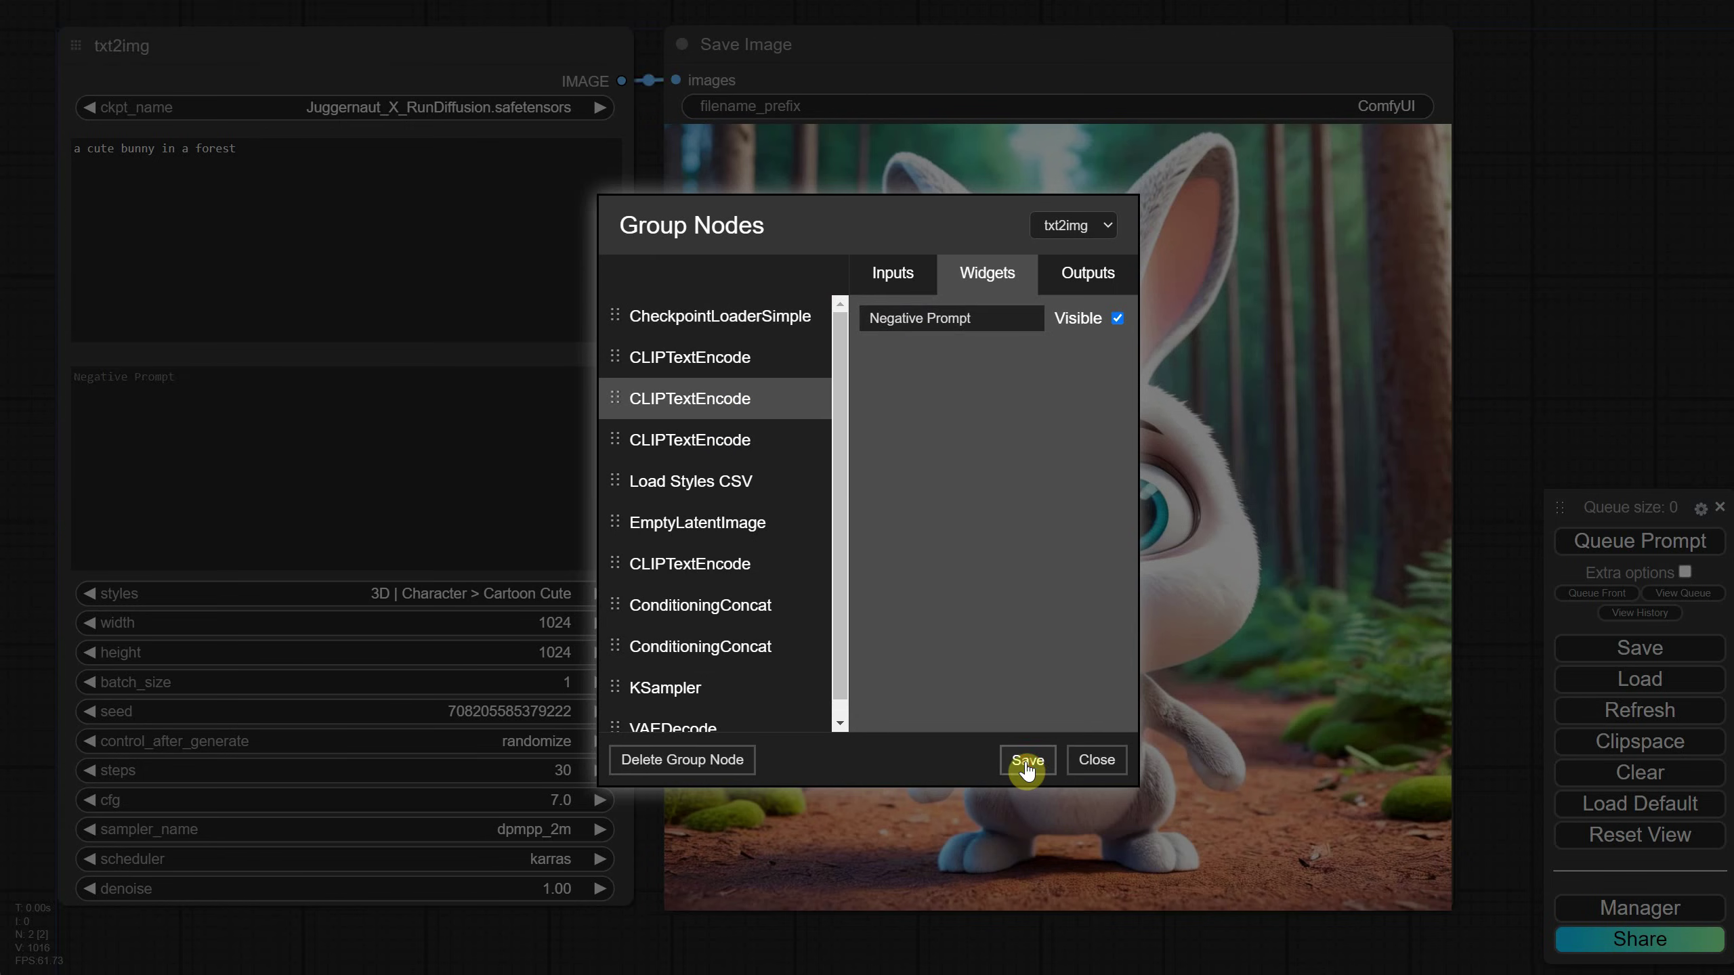
click(1097, 759)
click(309, 391)
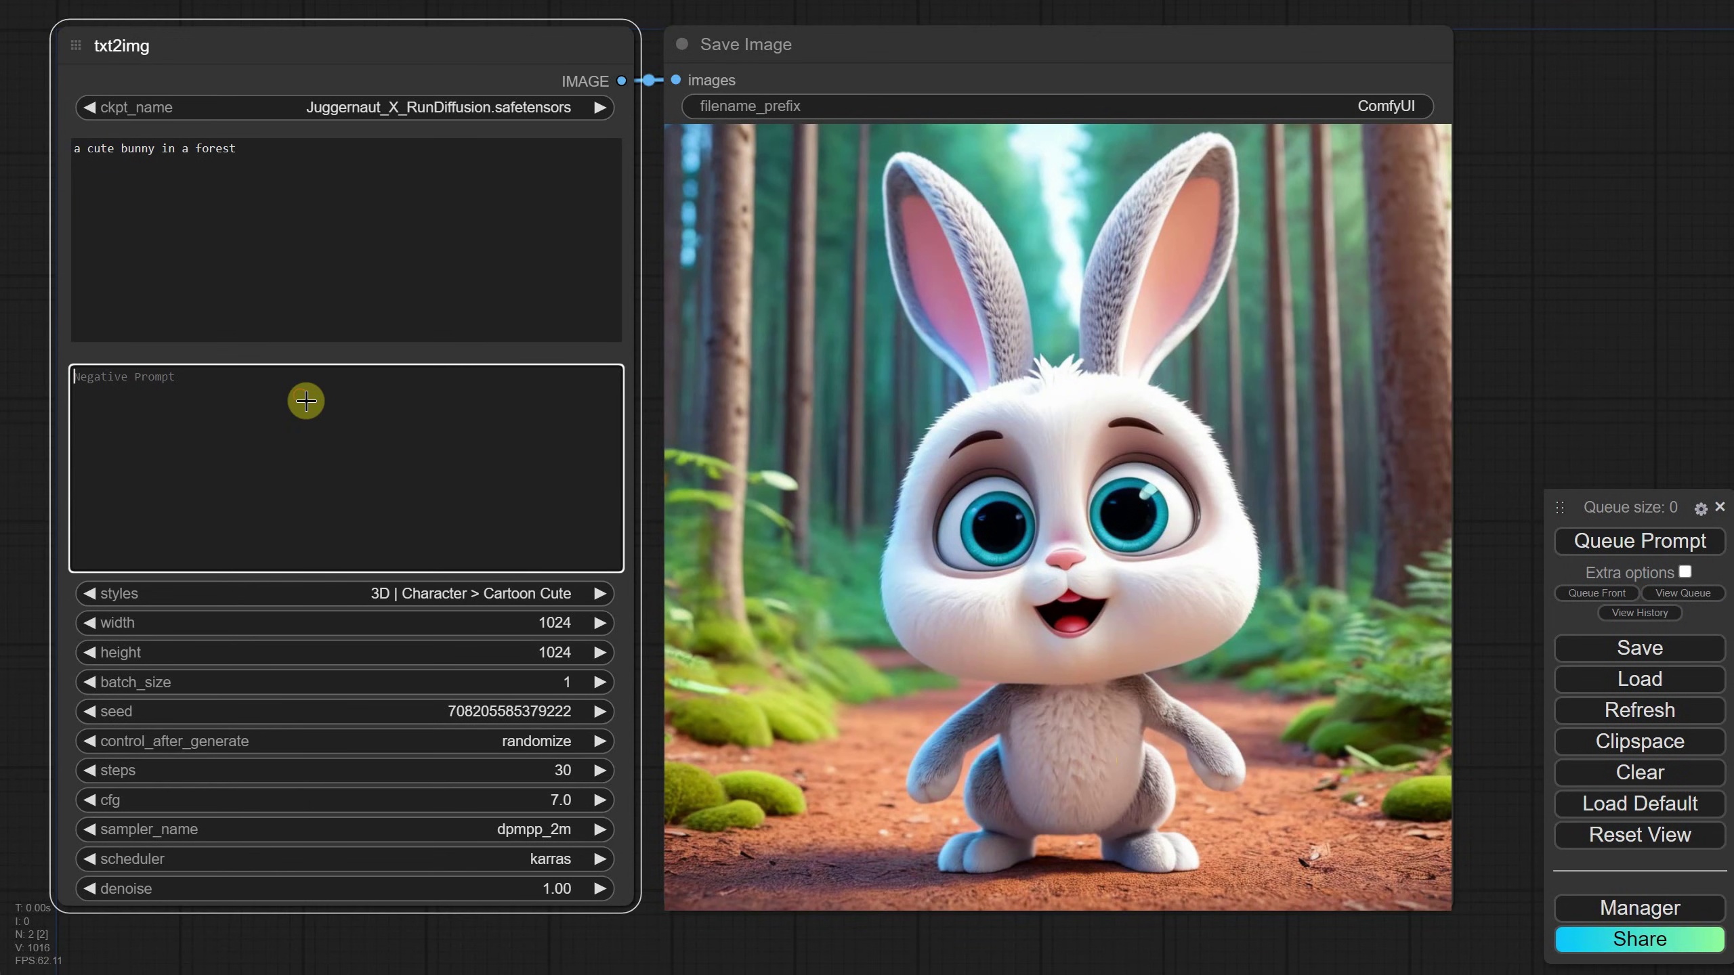
click(356, 231)
click(339, 457)
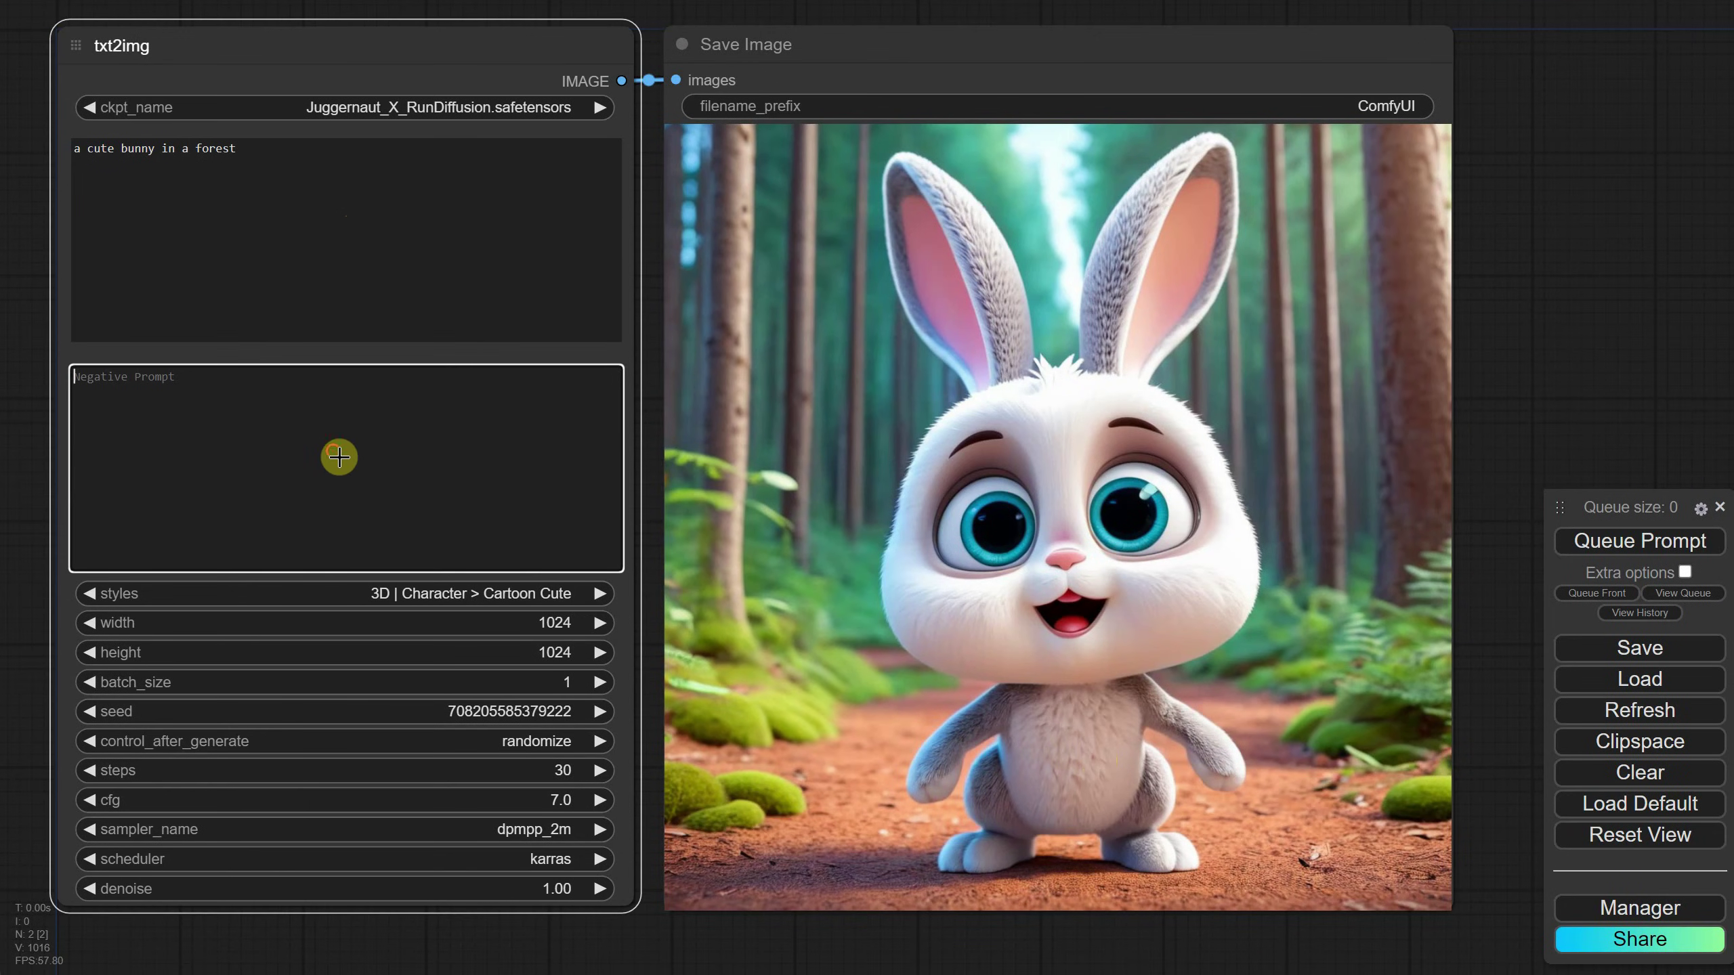
Generate the bunny in the Illustration | Anime > Chibi style.
click(454, 589)
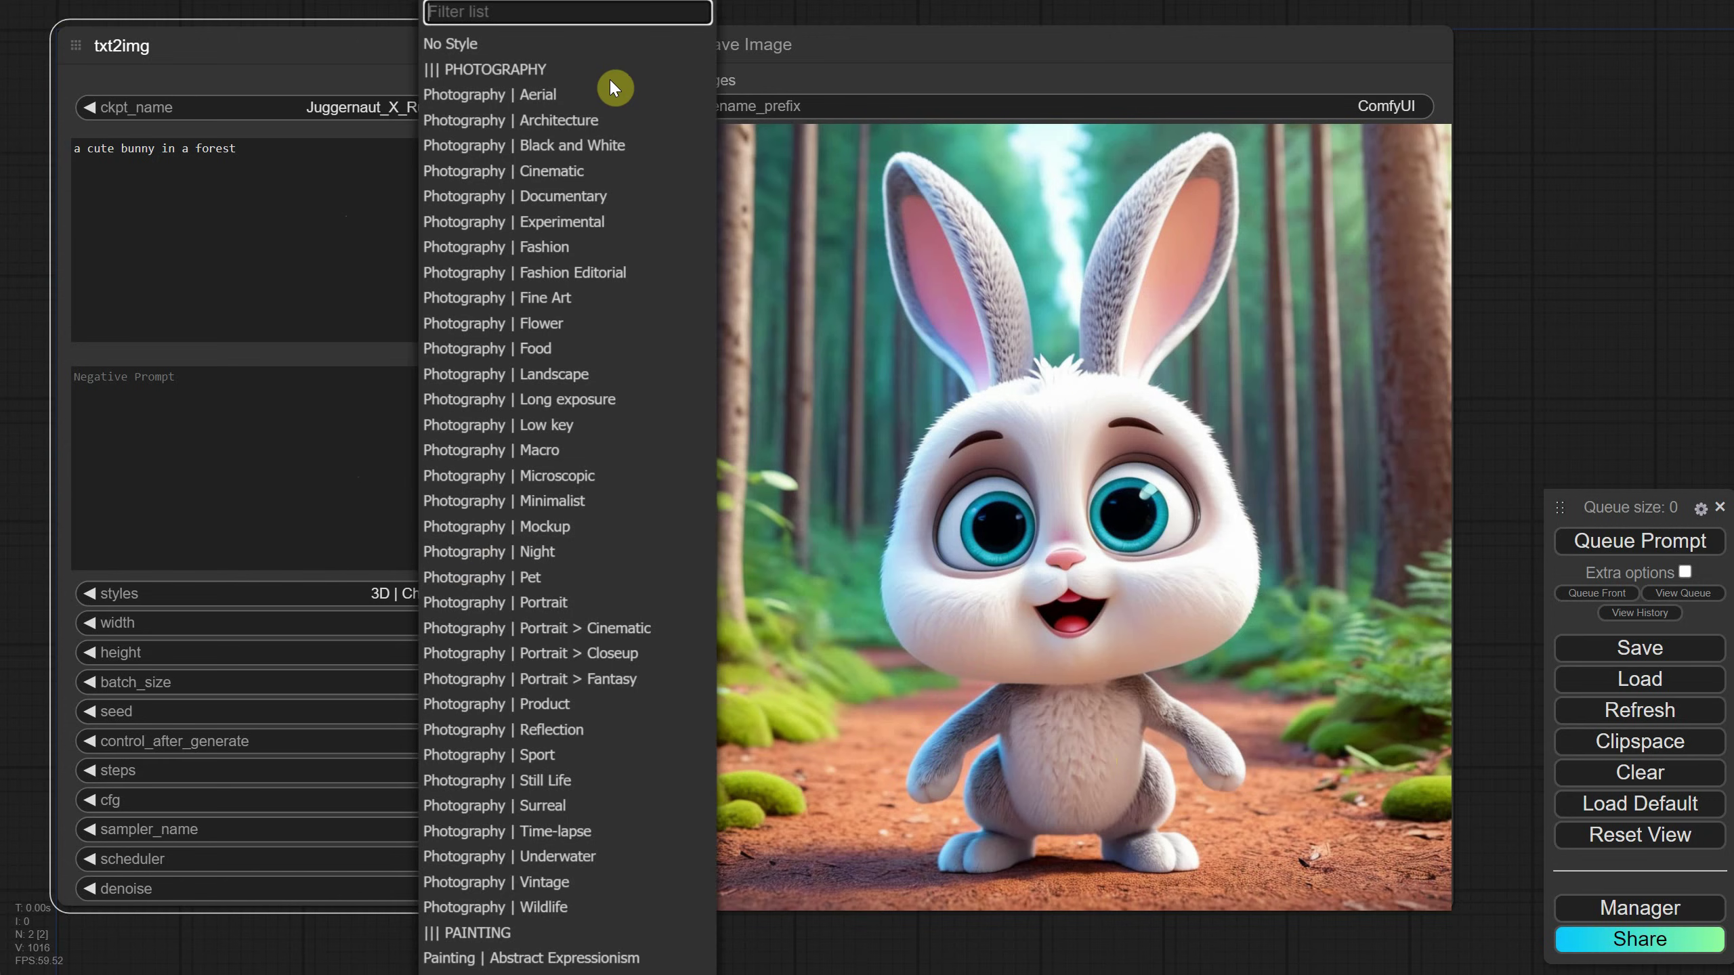
text(illu)
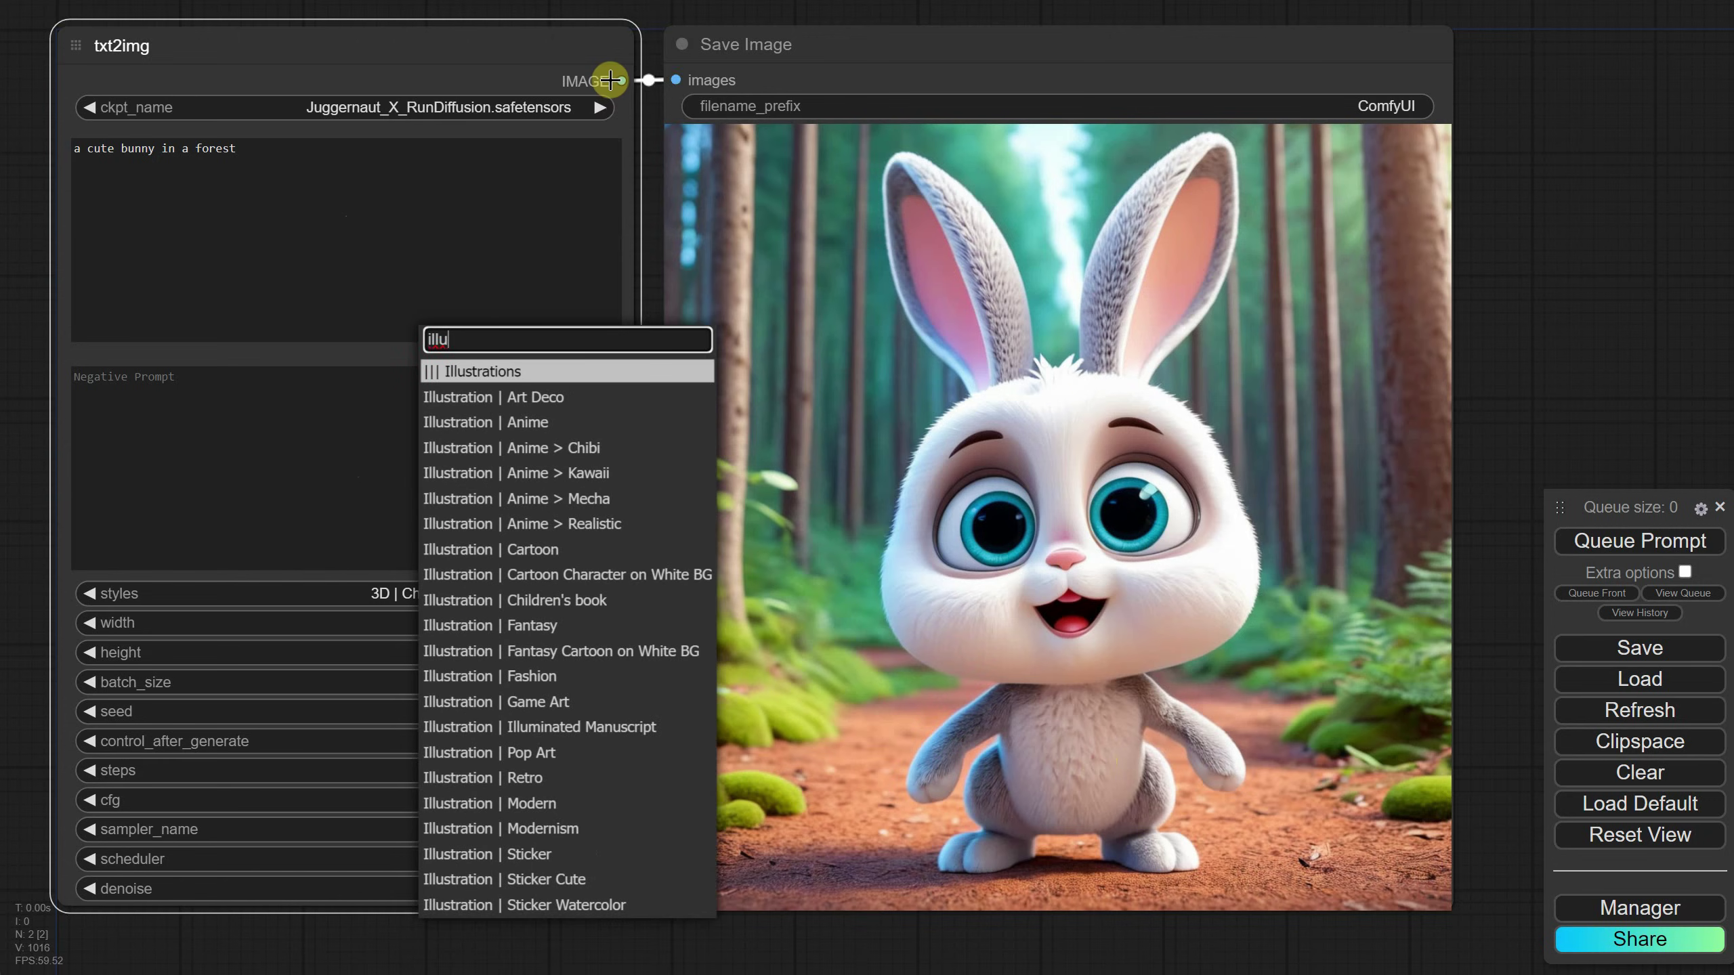
click(537, 448)
click(1630, 544)
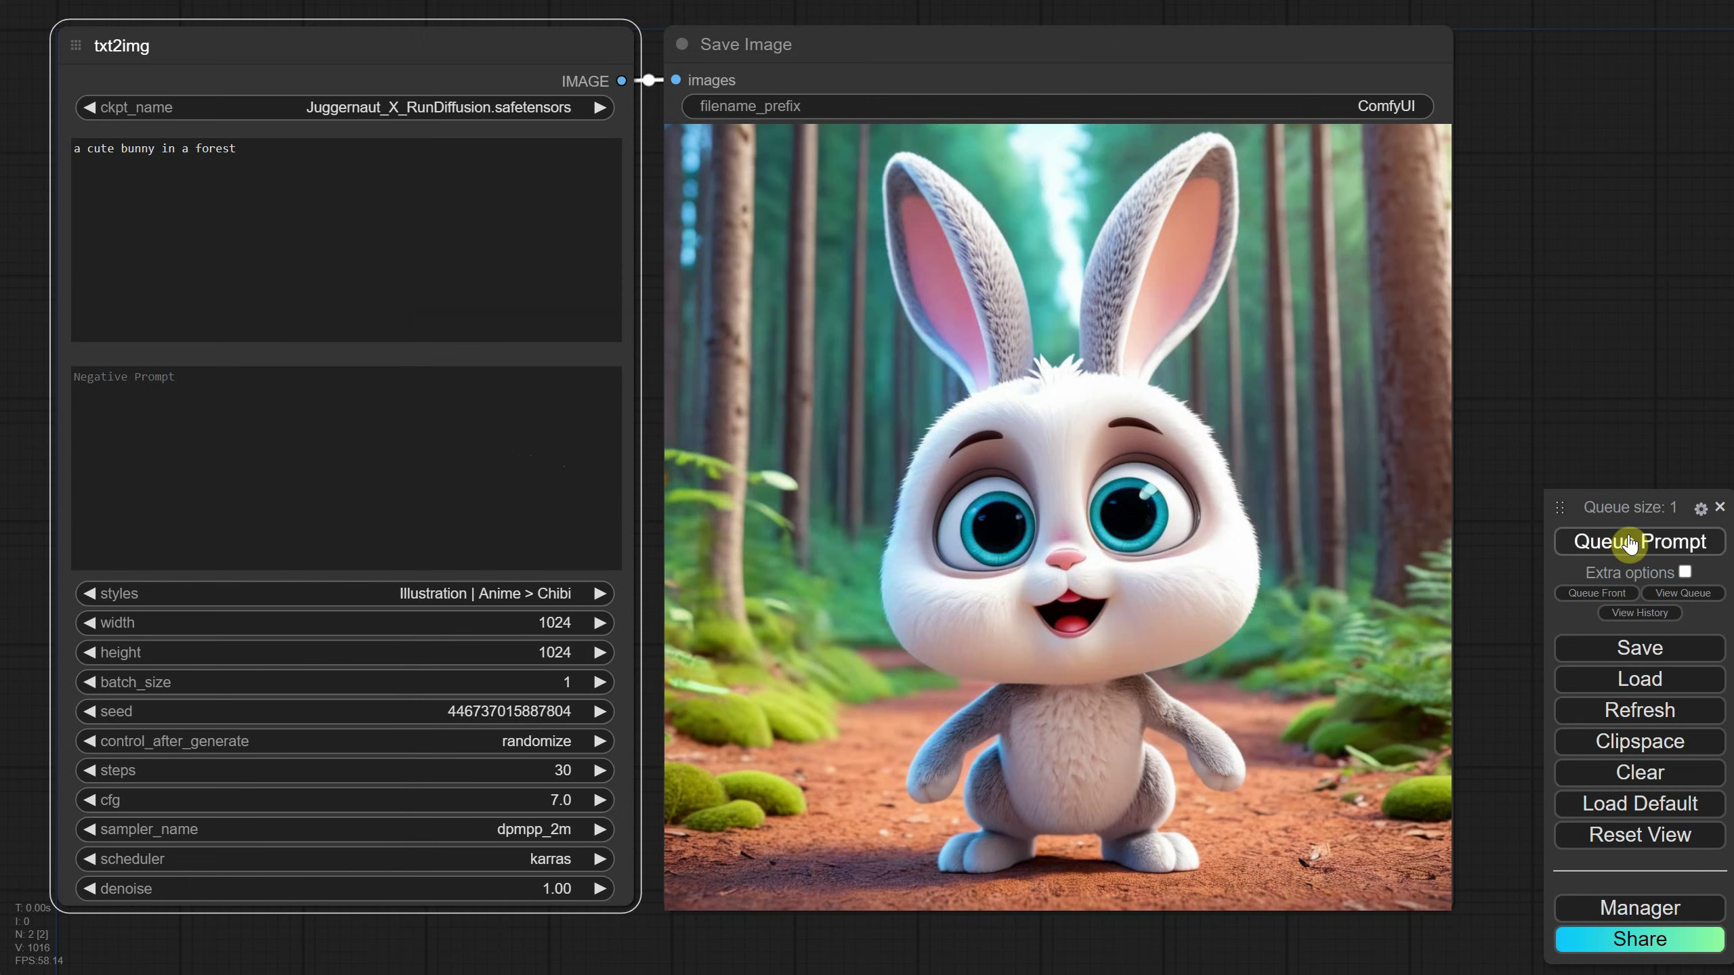
Generate bunnies in Experimental | Legends Digital Painting and Experimental | Biomechanical Angel 3D styles.
click(481, 595)
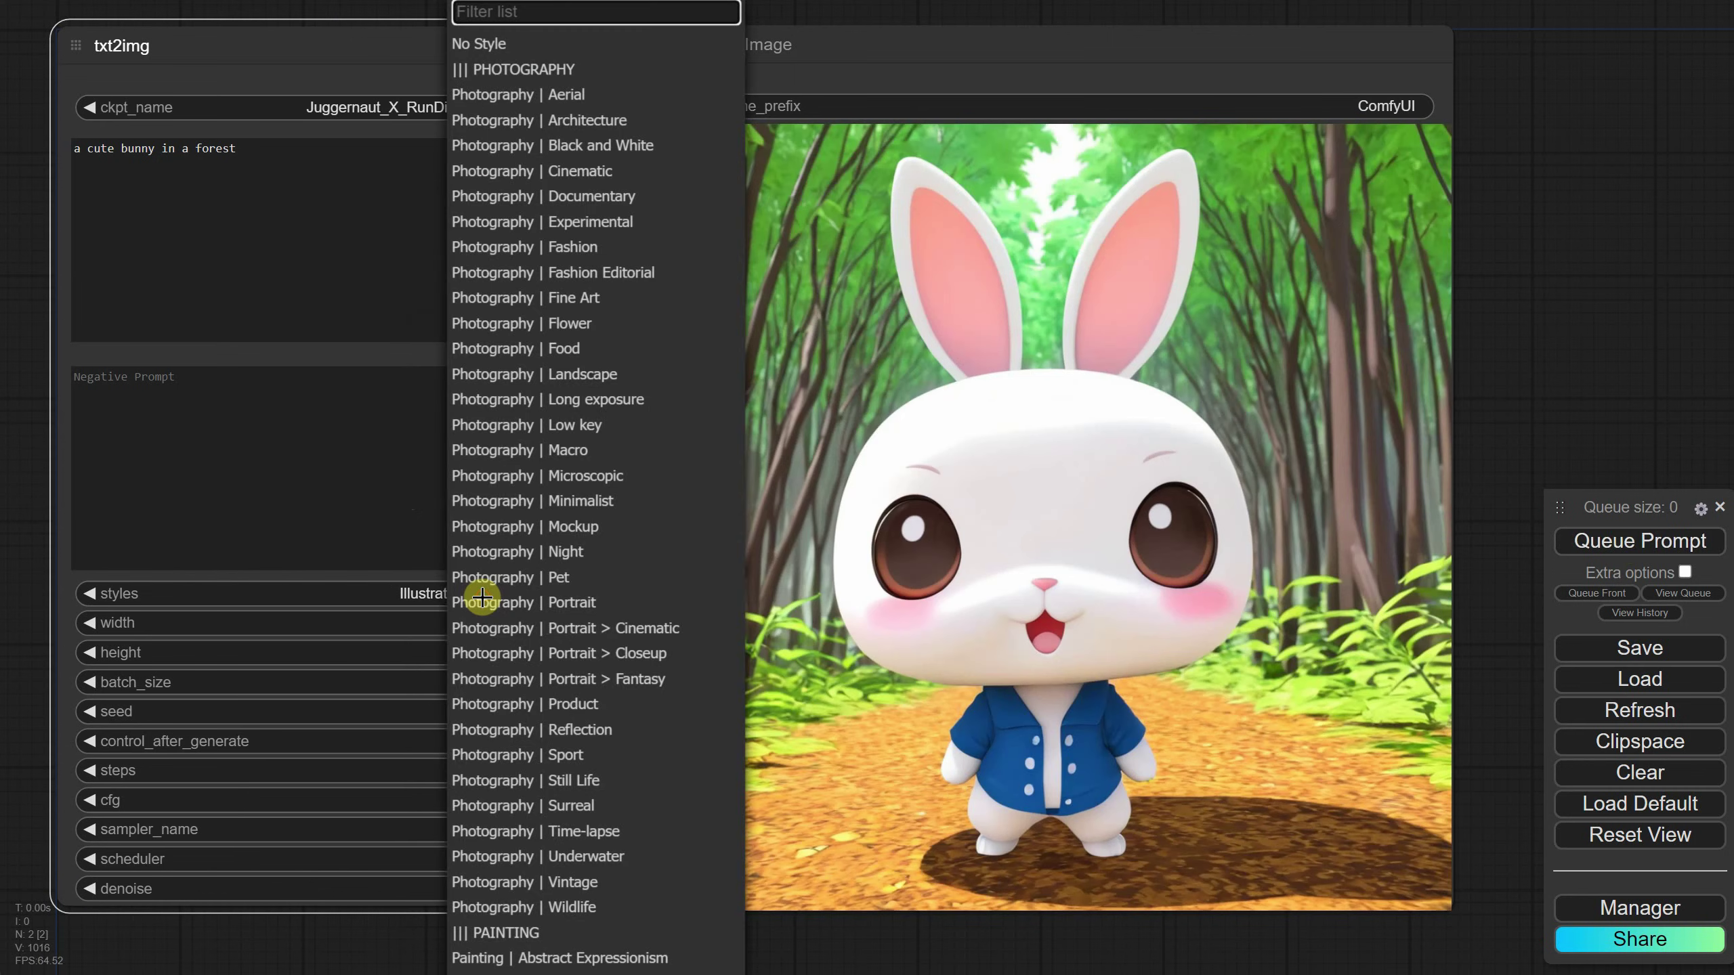
text(legen)
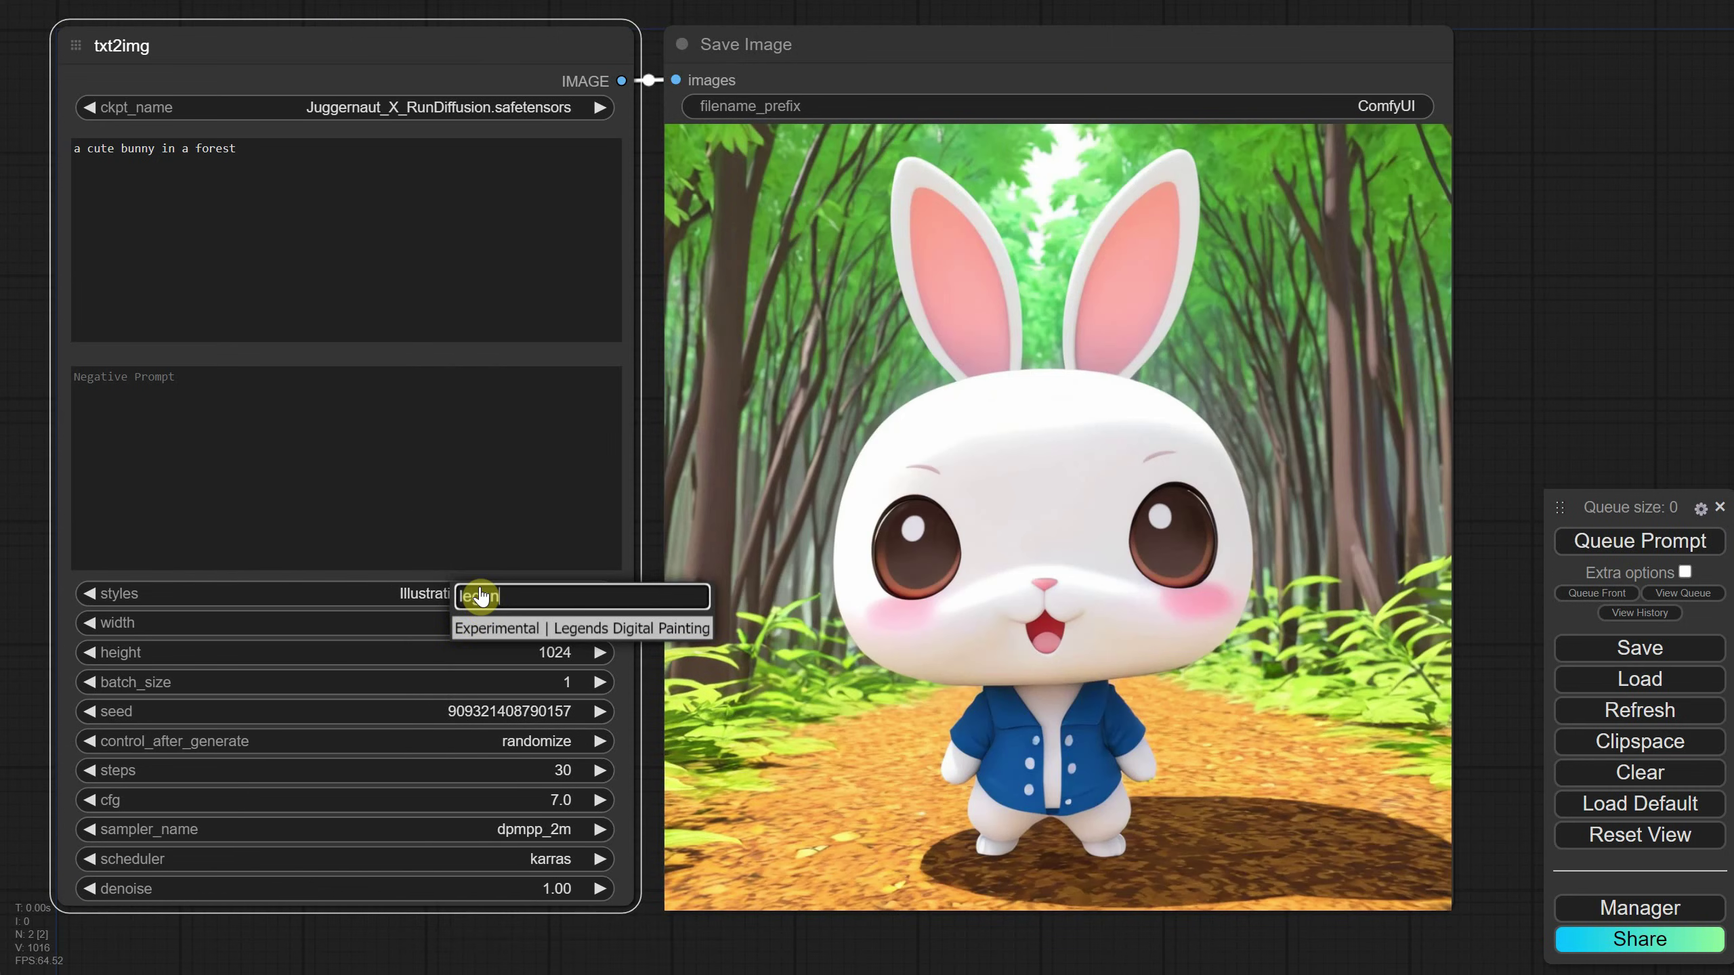
click(551, 618)
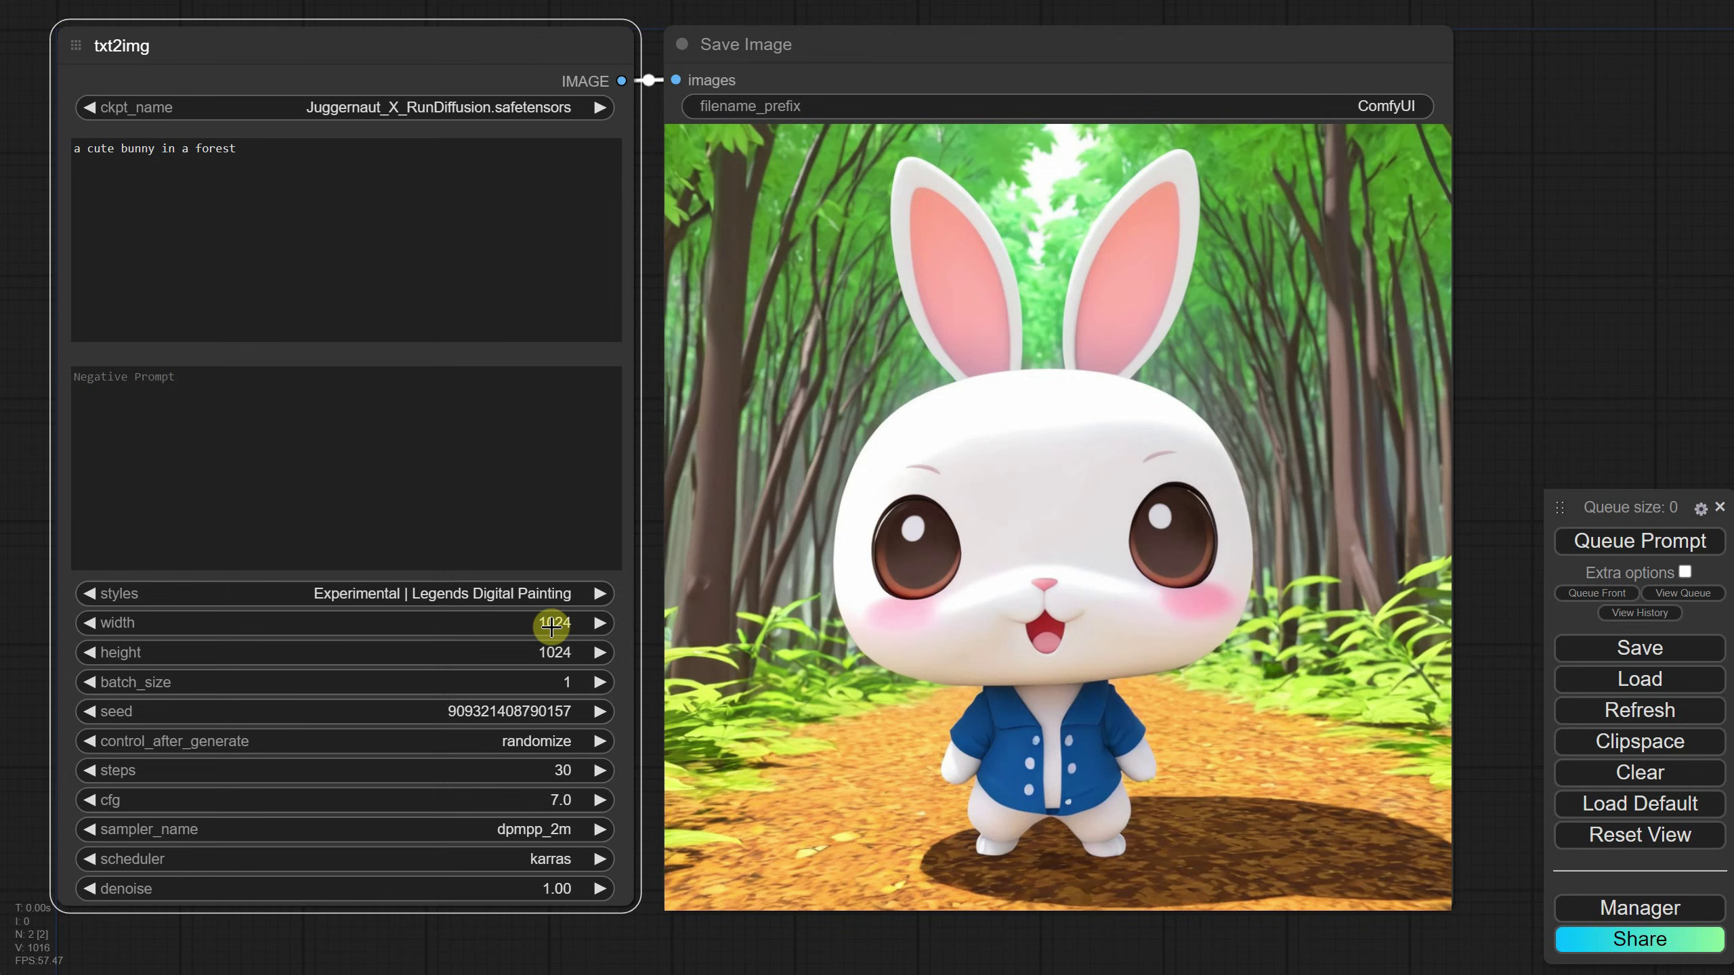
click(1594, 550)
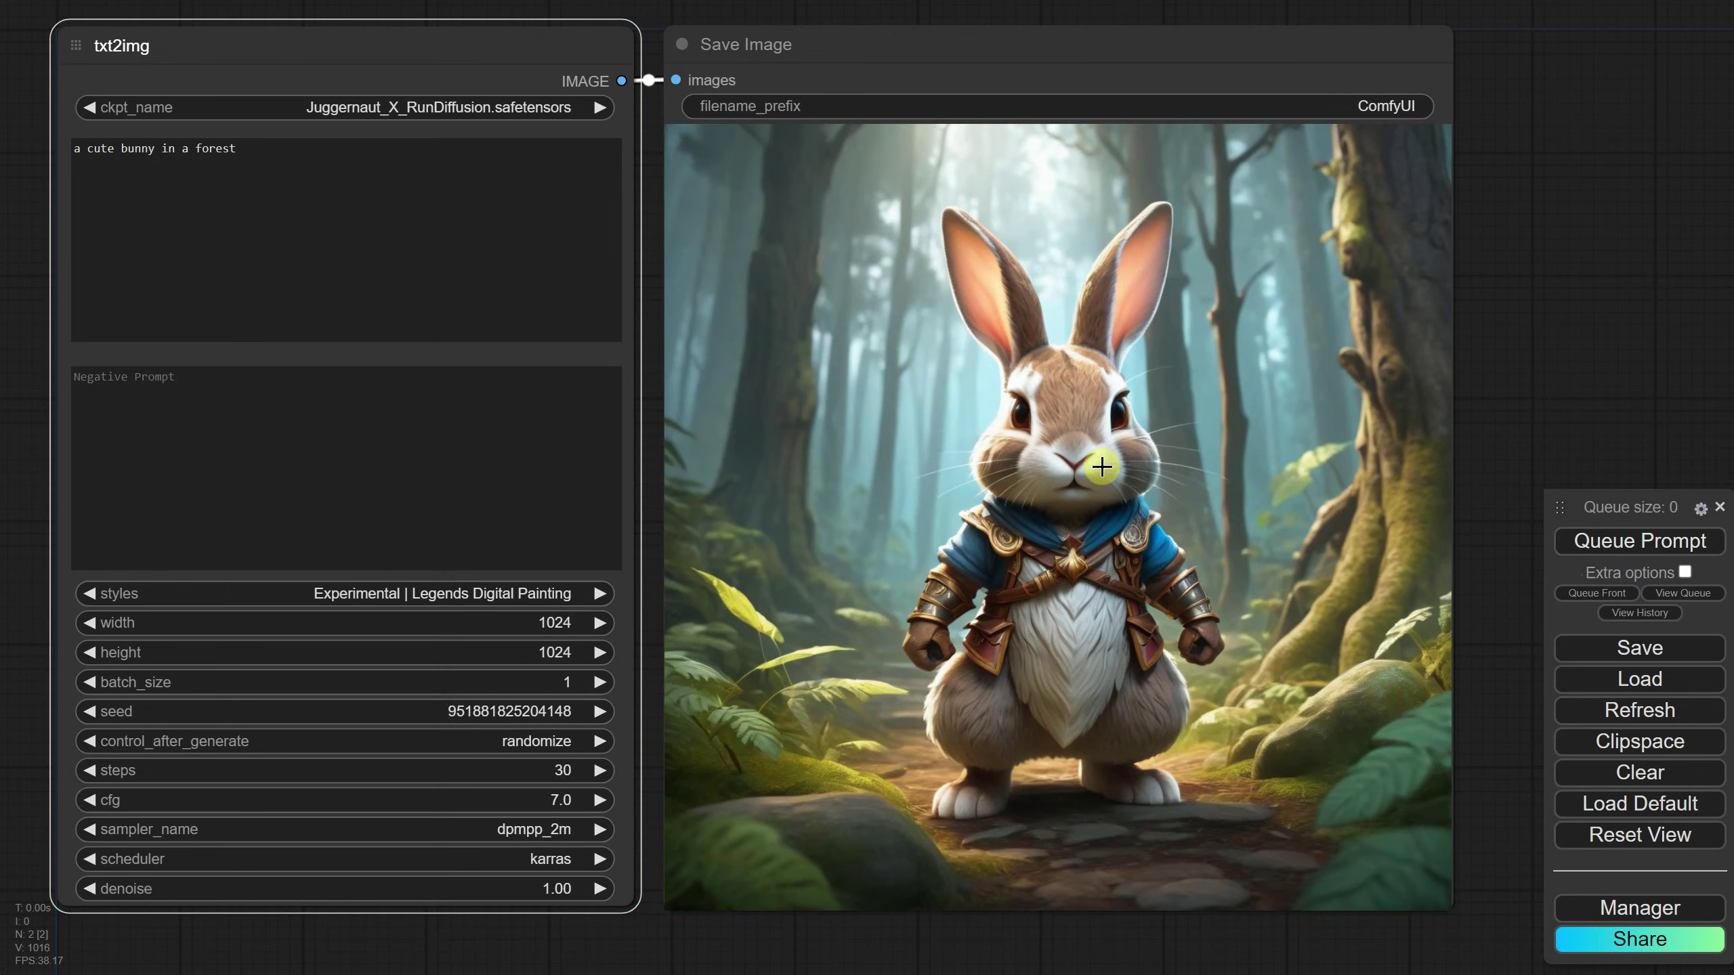
click(445, 593)
text(ang)
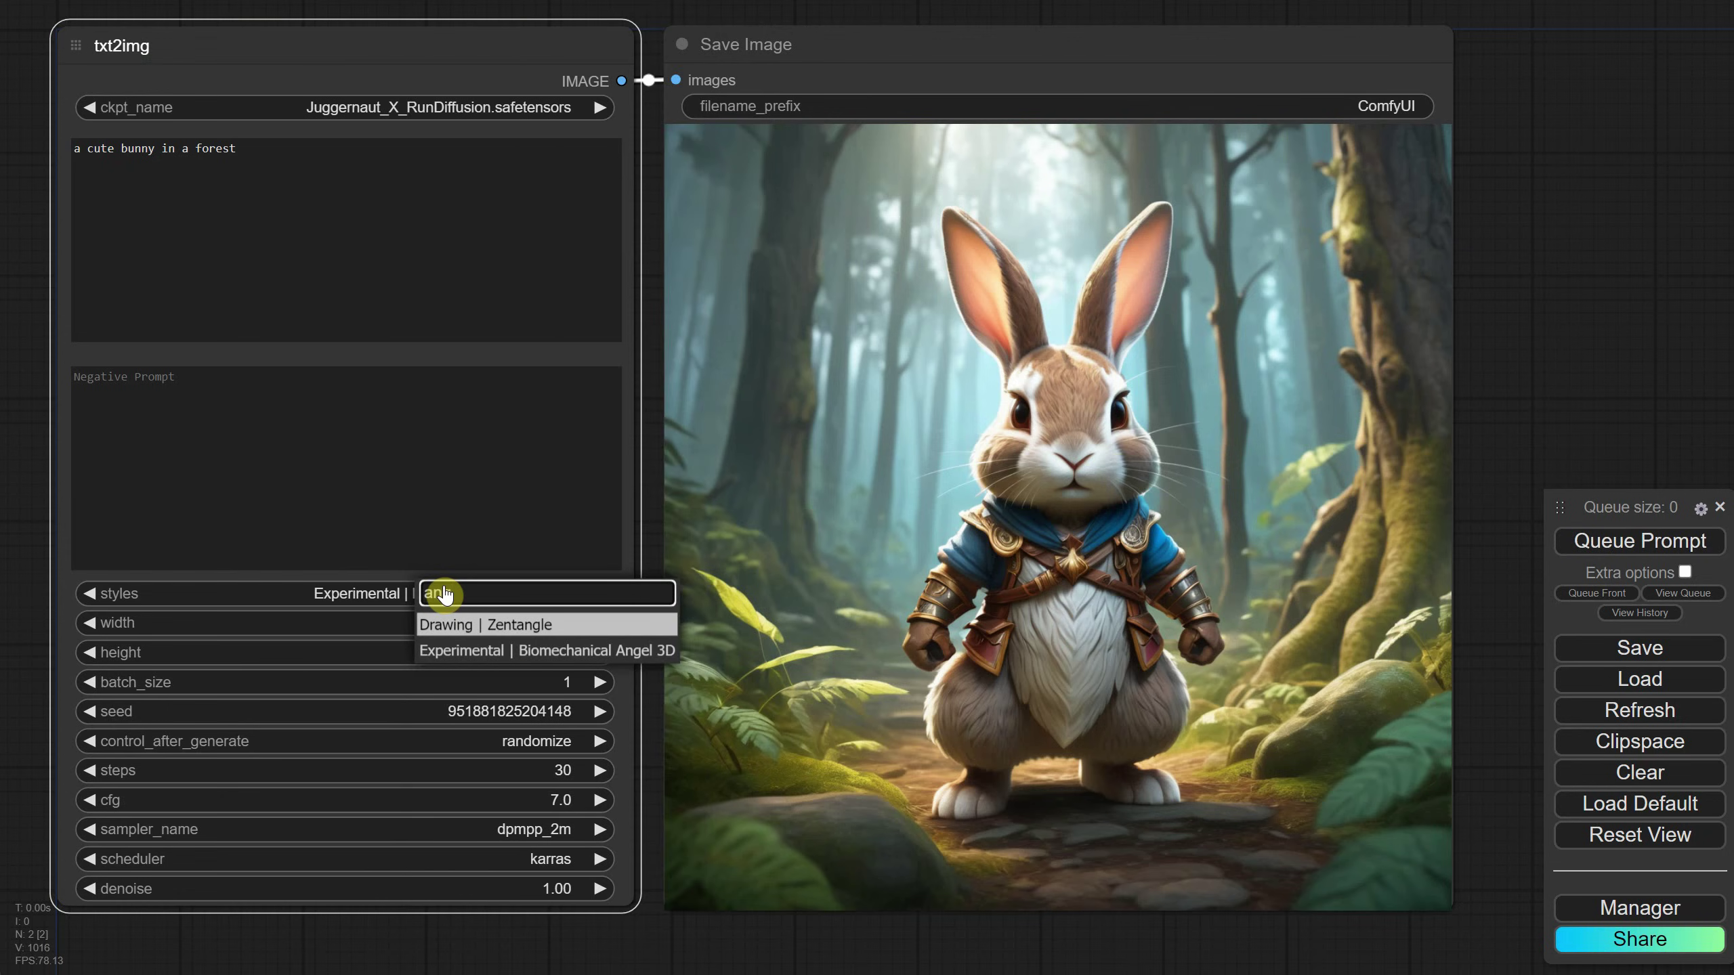
click(503, 650)
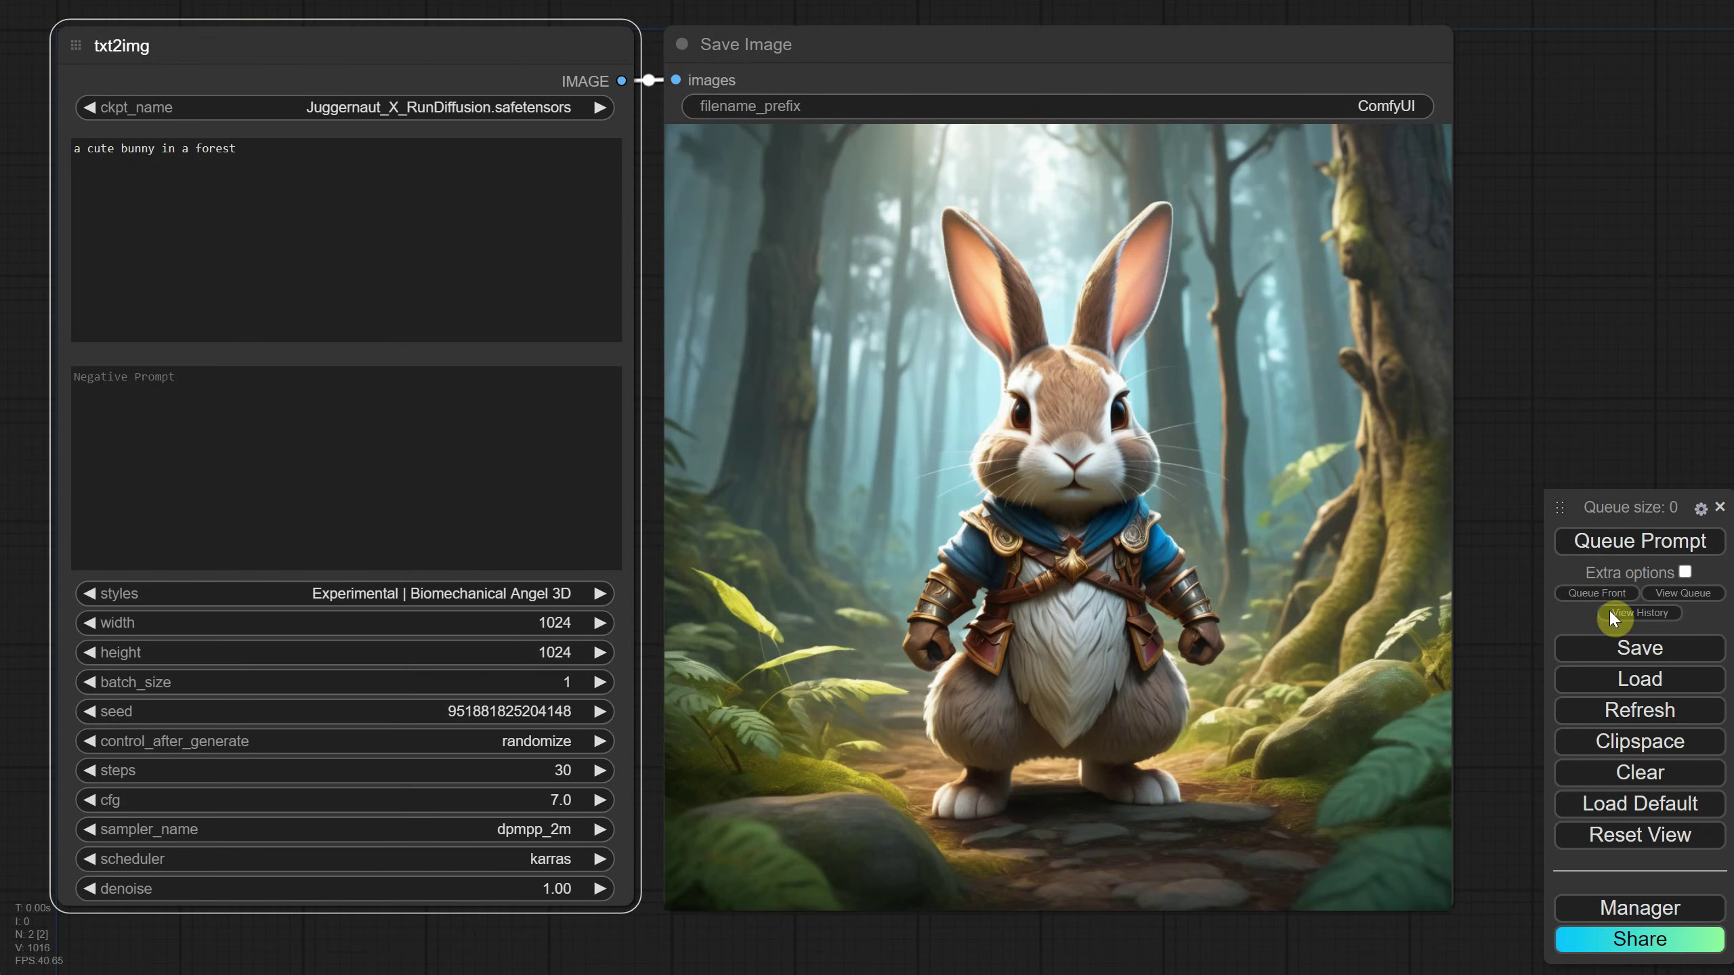
click(1627, 546)
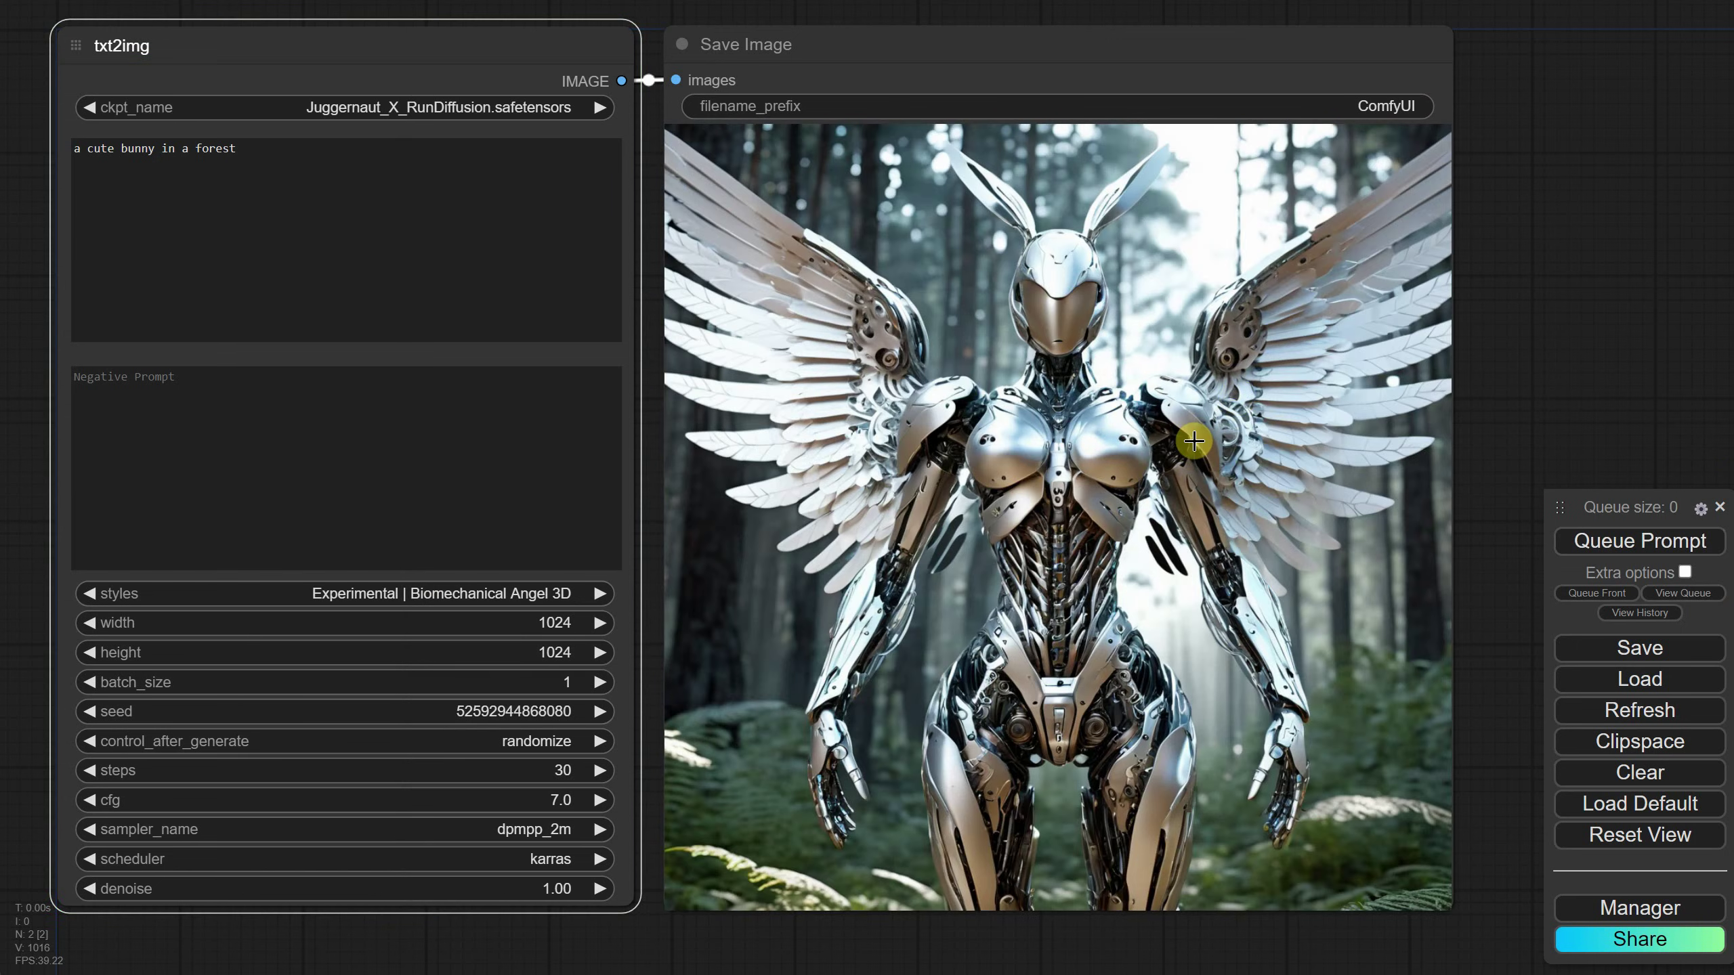
Browse the style list by filtering for photo, illu, desi, vec, craft and experim.
click(482, 593)
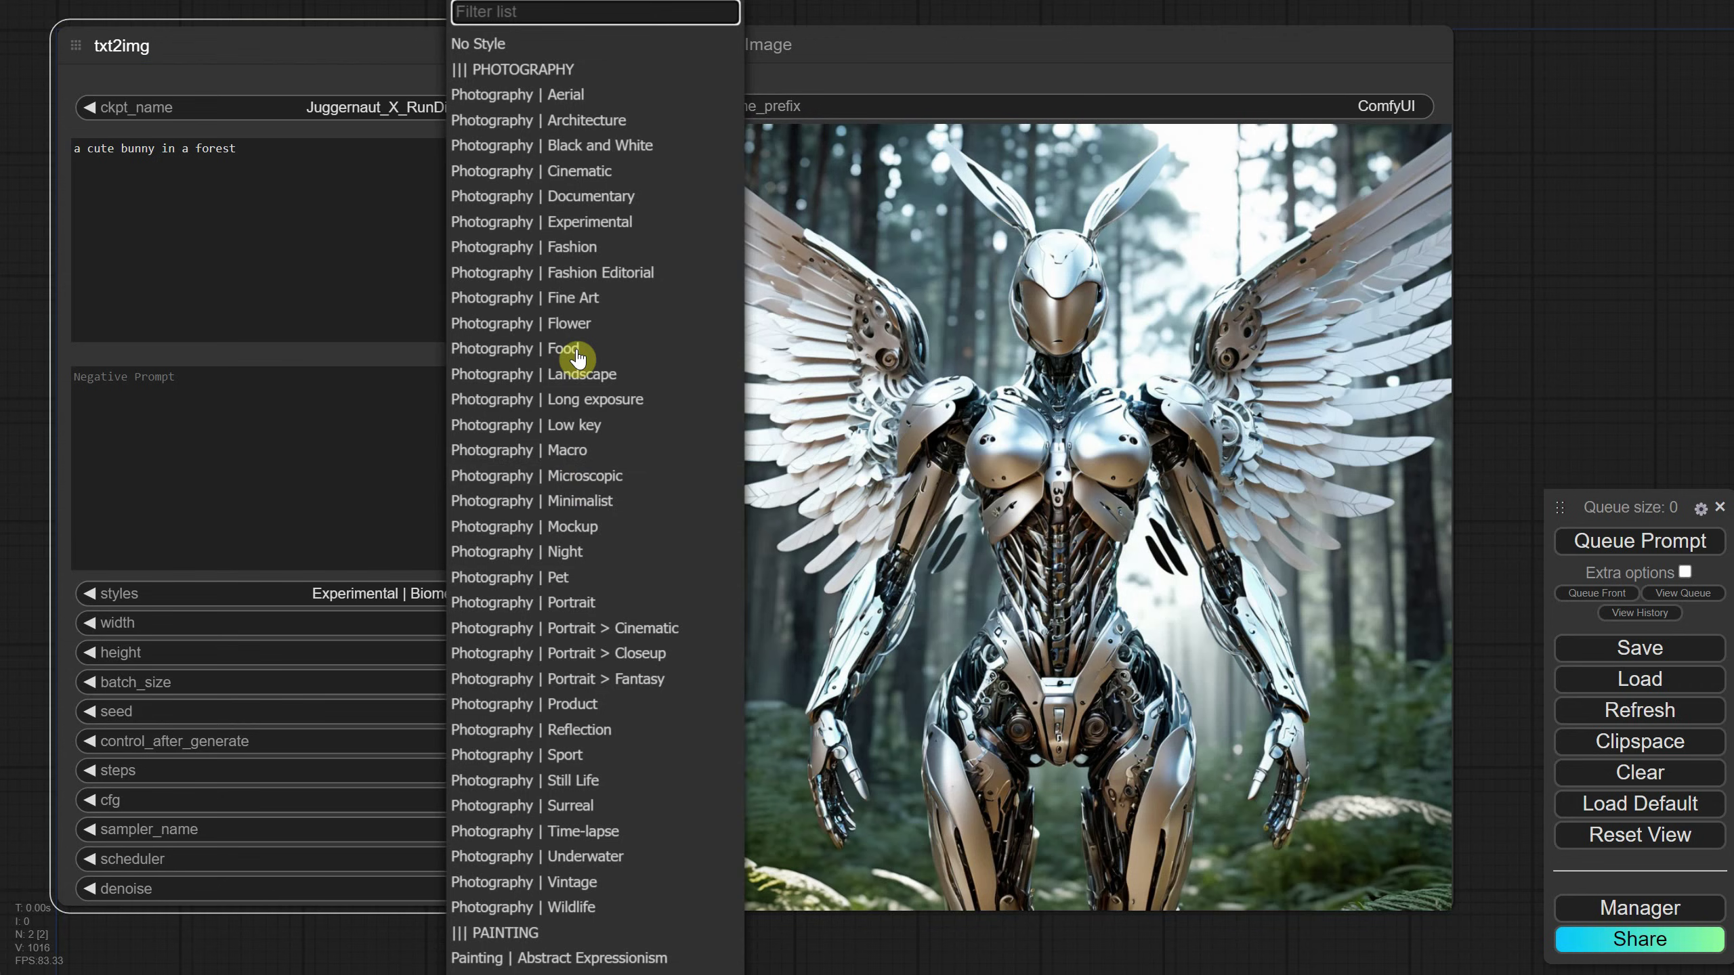
text(photo)
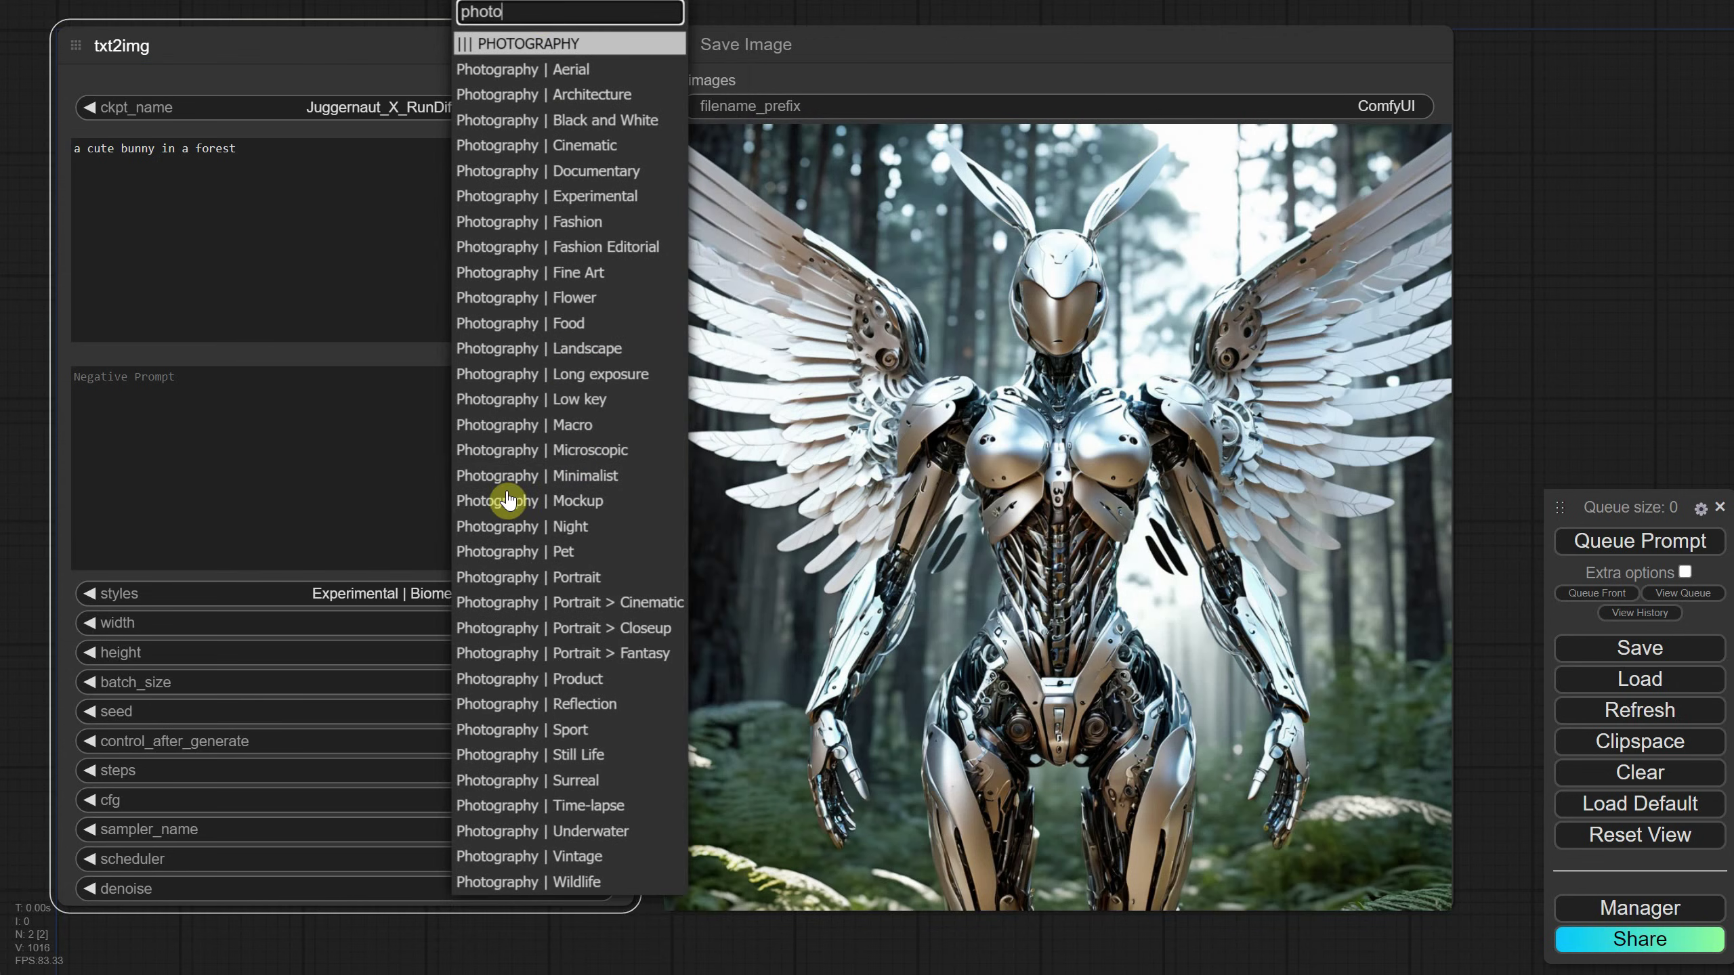
text(illu)
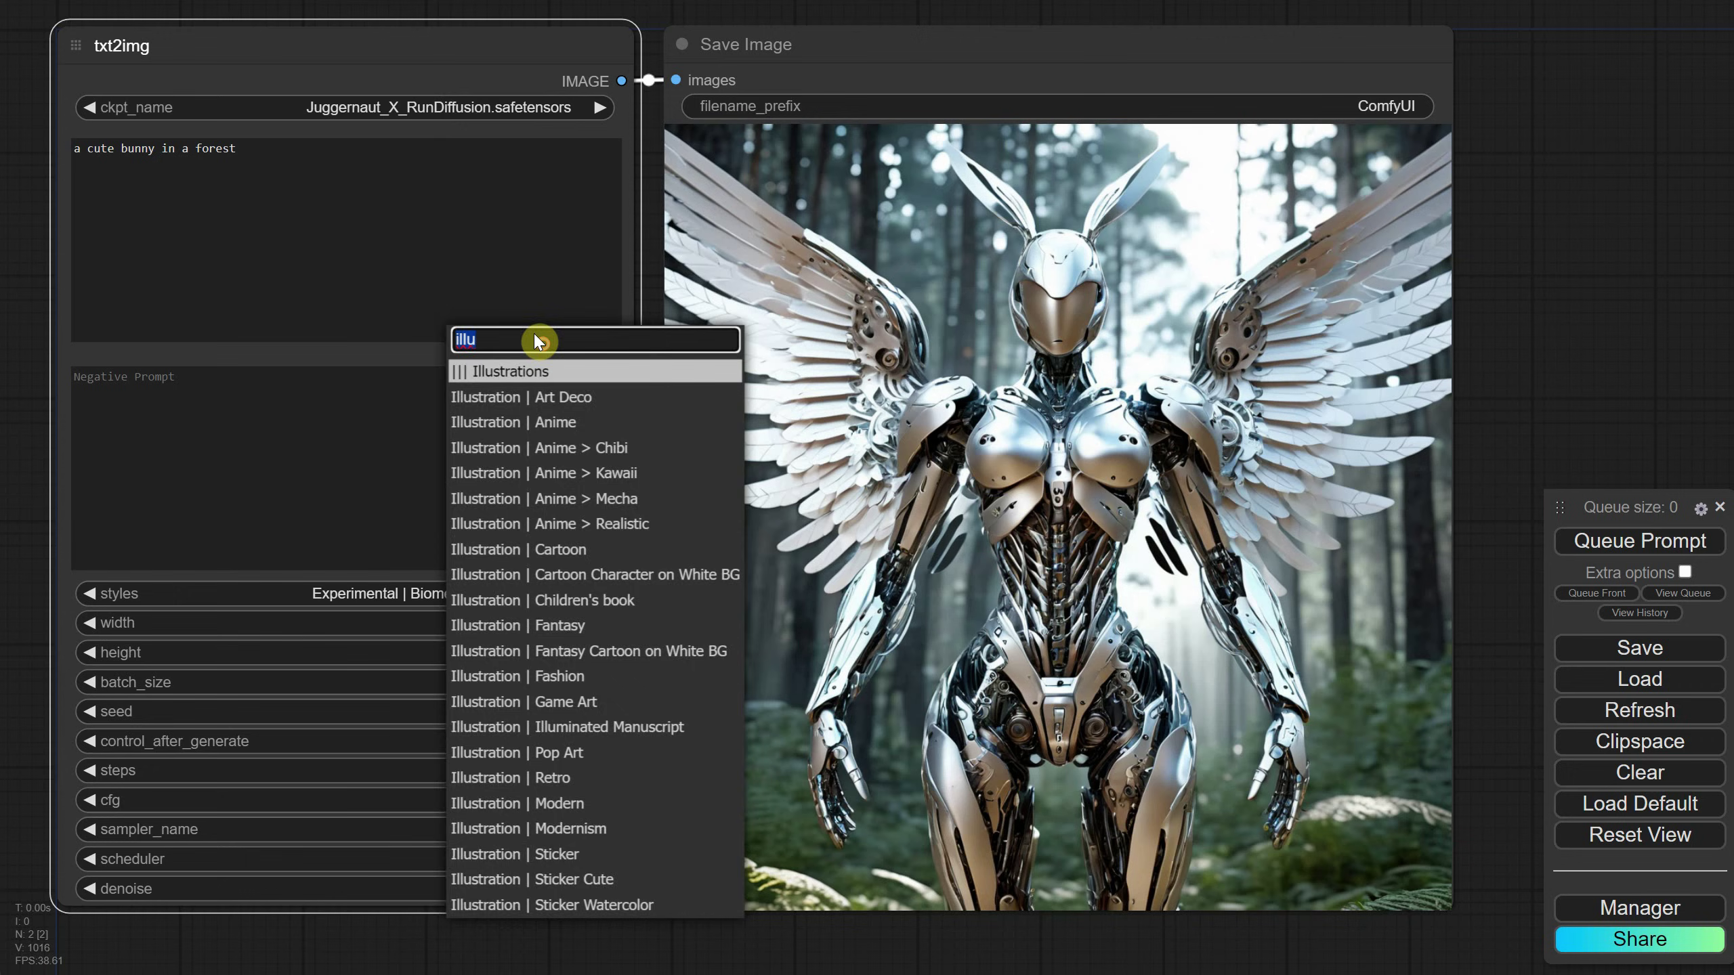
text(desi)
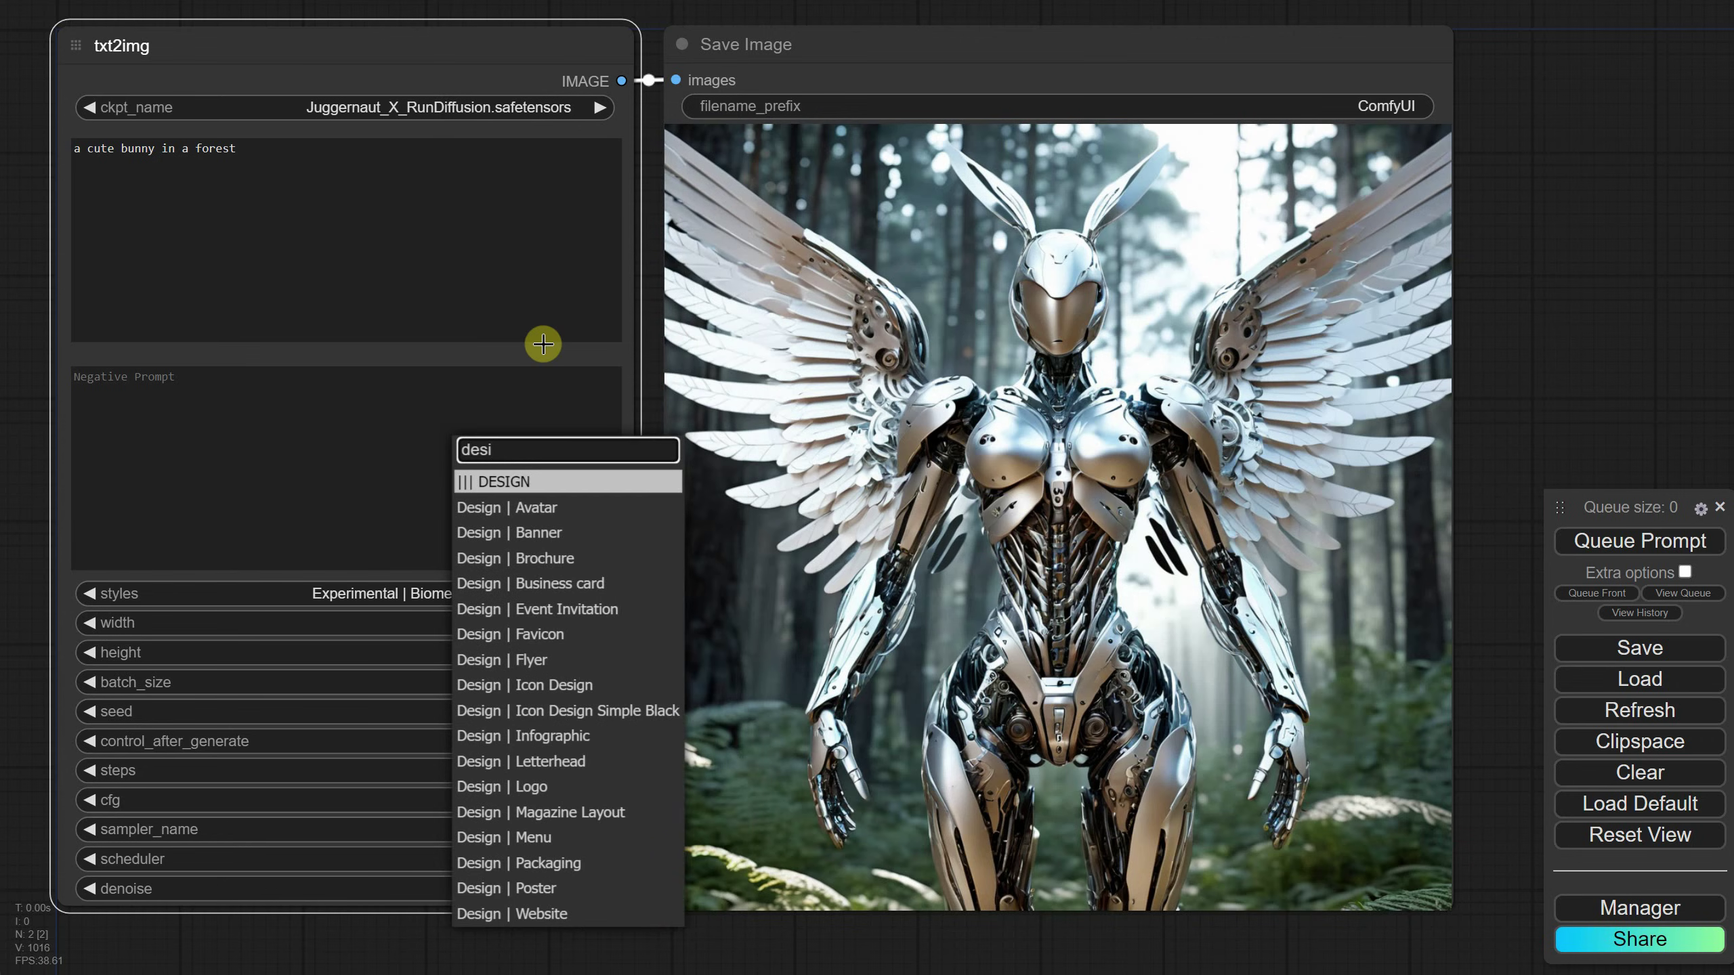
key(ctrl+a)
text(vec)
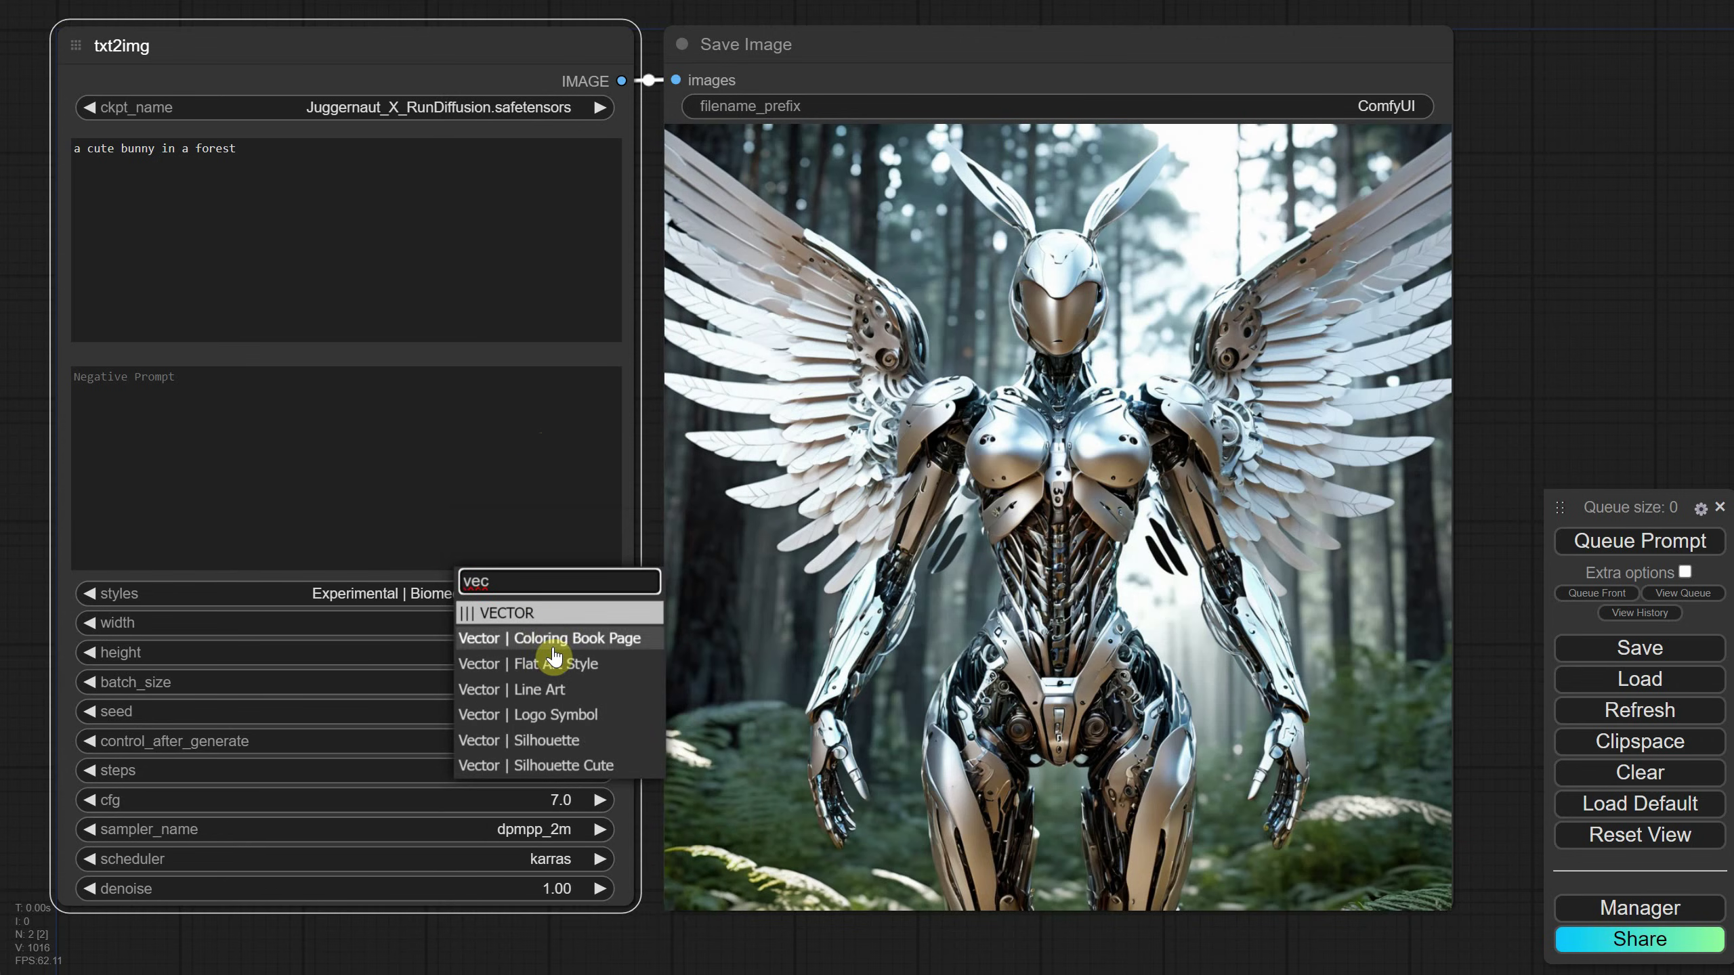
text(craft)
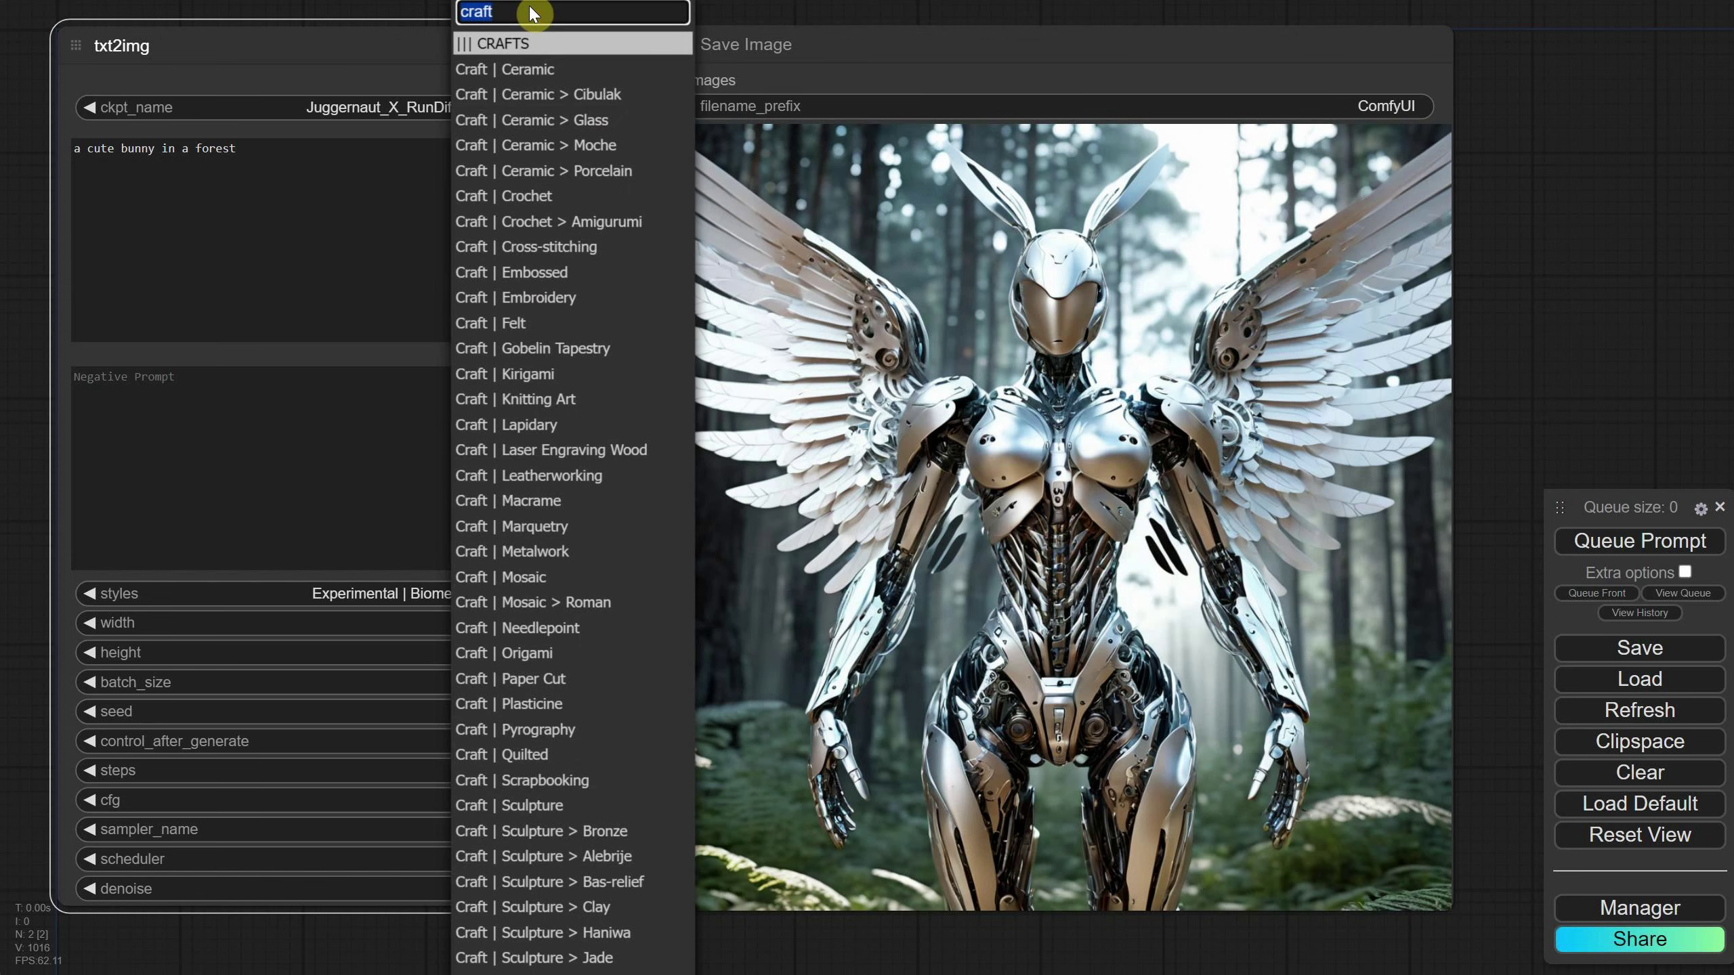
text(experime)
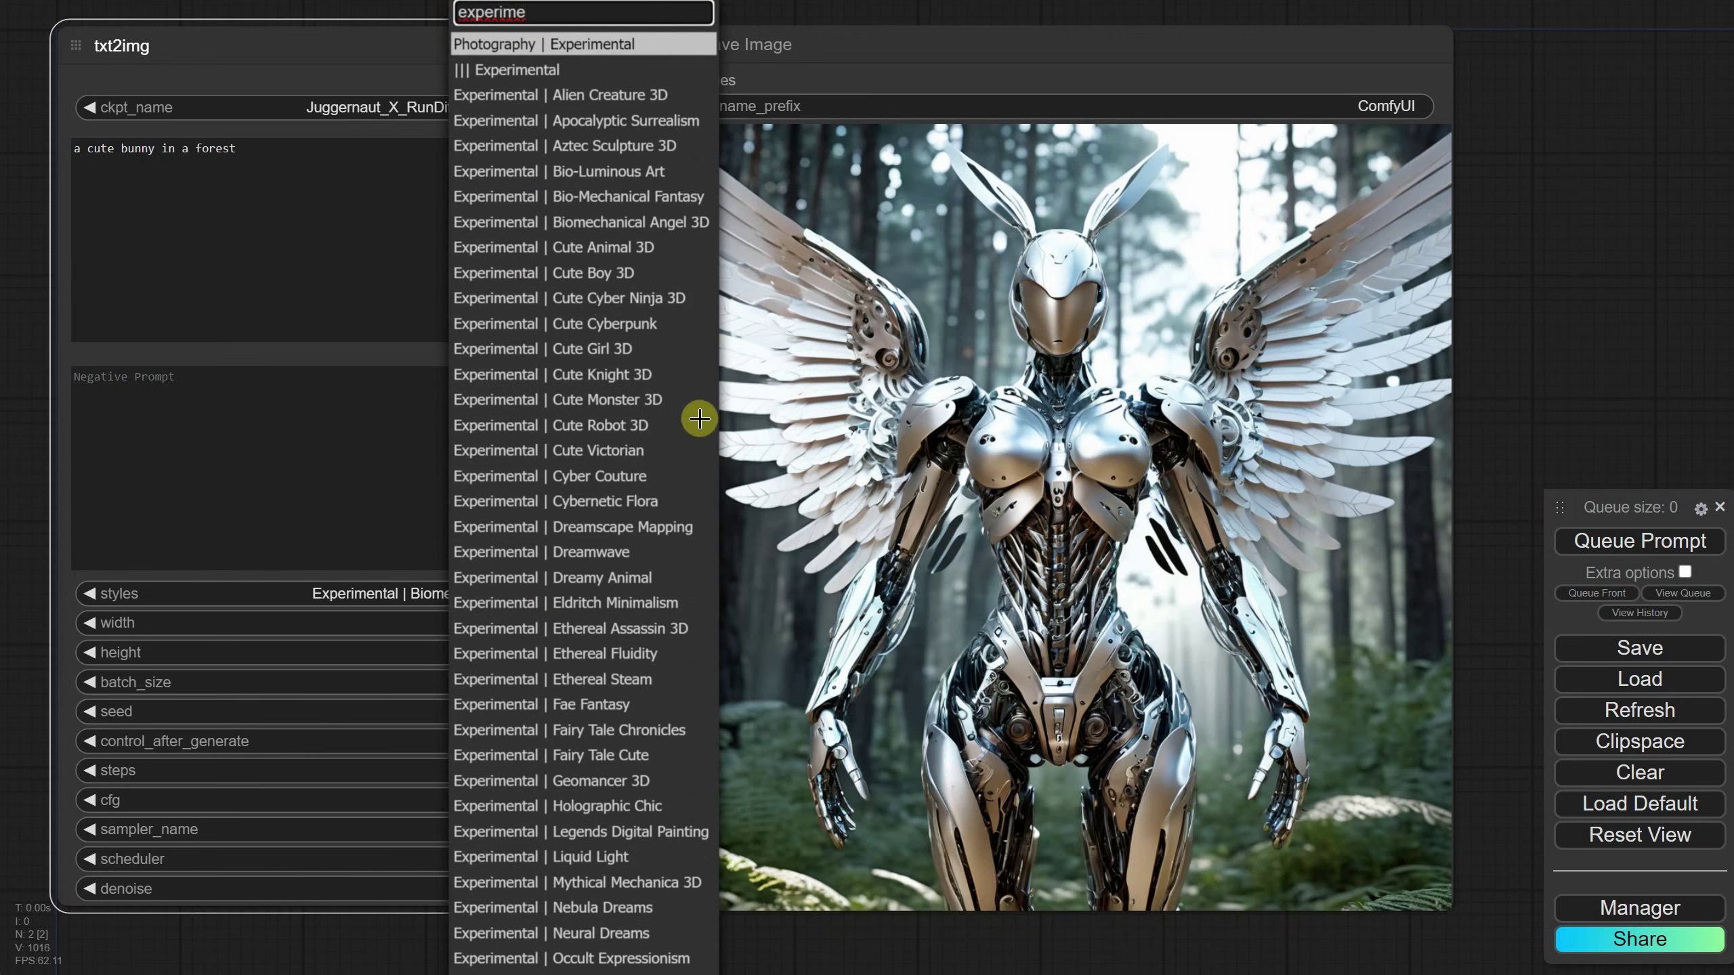
Generate a Cute Cyber Ninja 3D bunny, then reset the style to No Style.
click(556, 309)
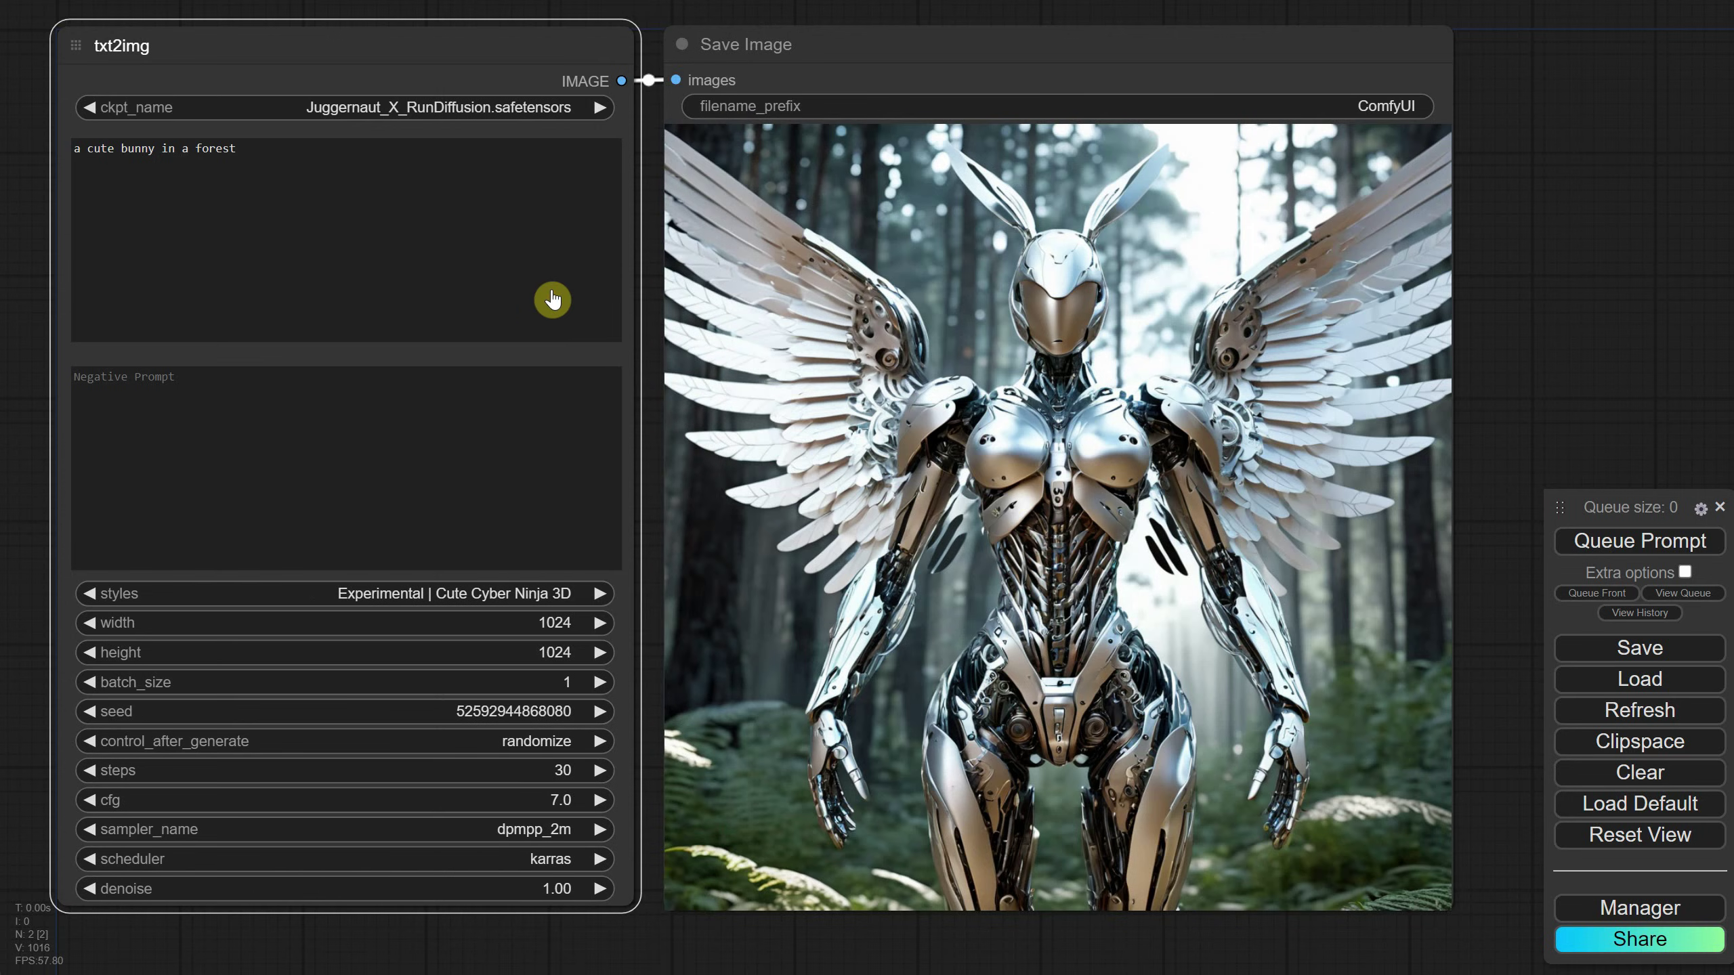
click(1613, 543)
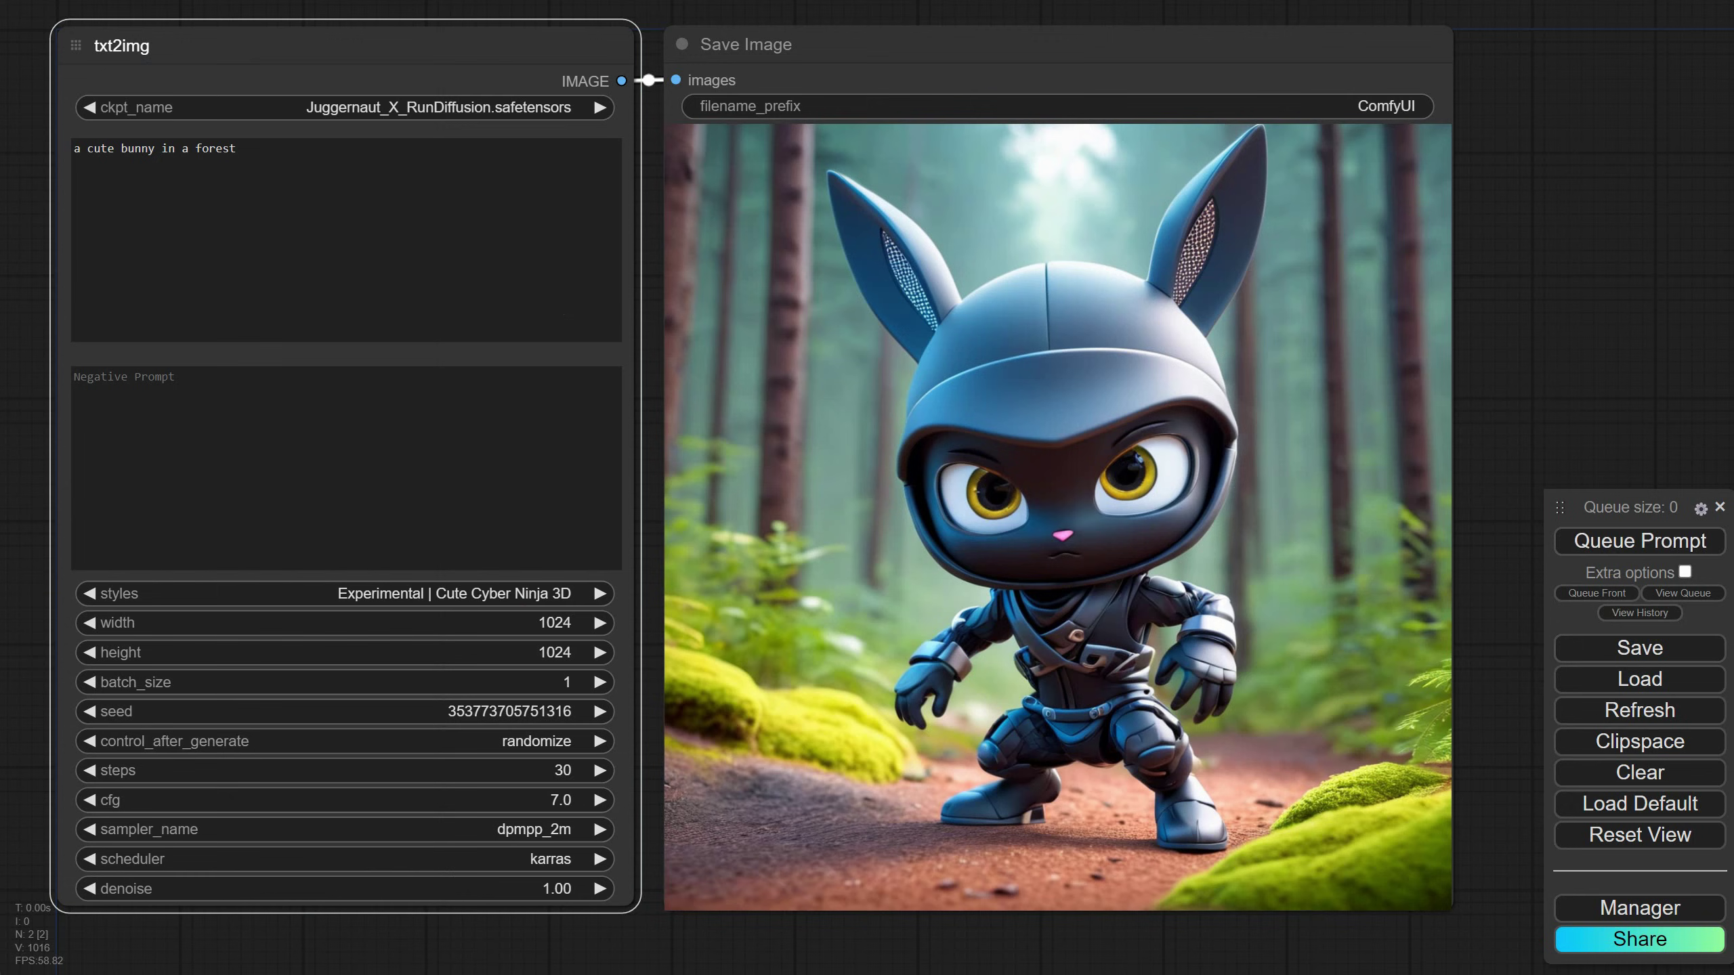
click(504, 593)
click(530, 54)
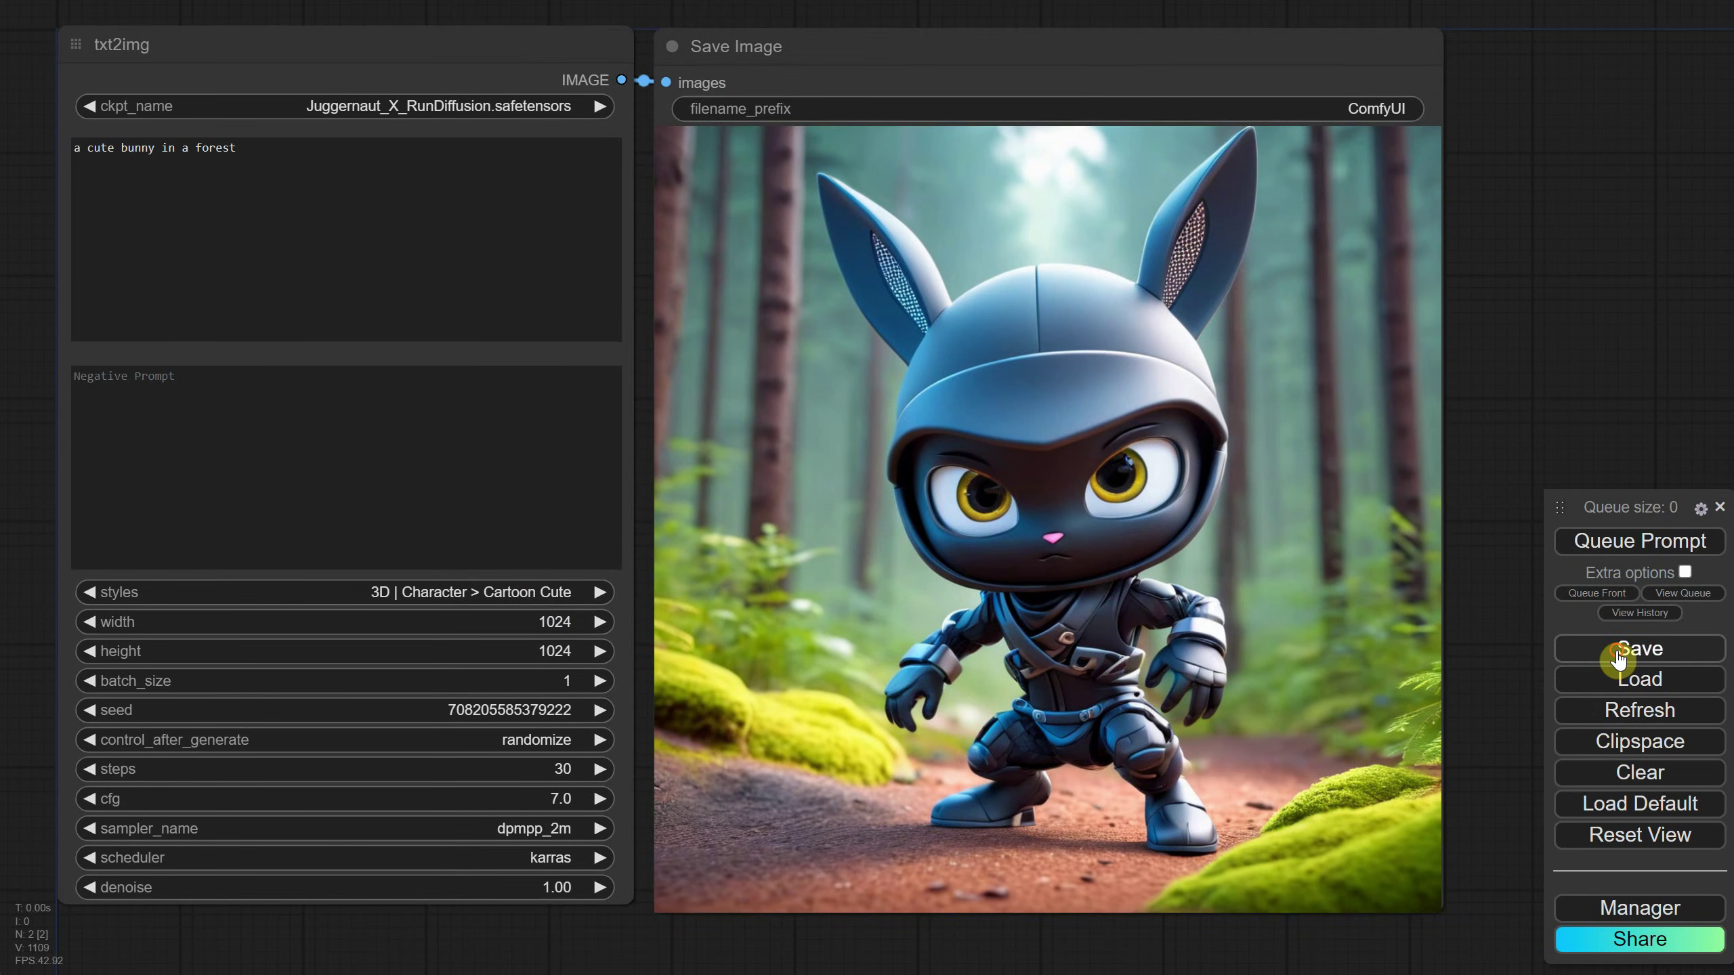
Save the workflow as Ep06 TXT2IMG Styles SDXL Compact.json and accept the Discord invite.
click(1620, 657)
text(Ep06 TXT2IMG Styles SDXL)
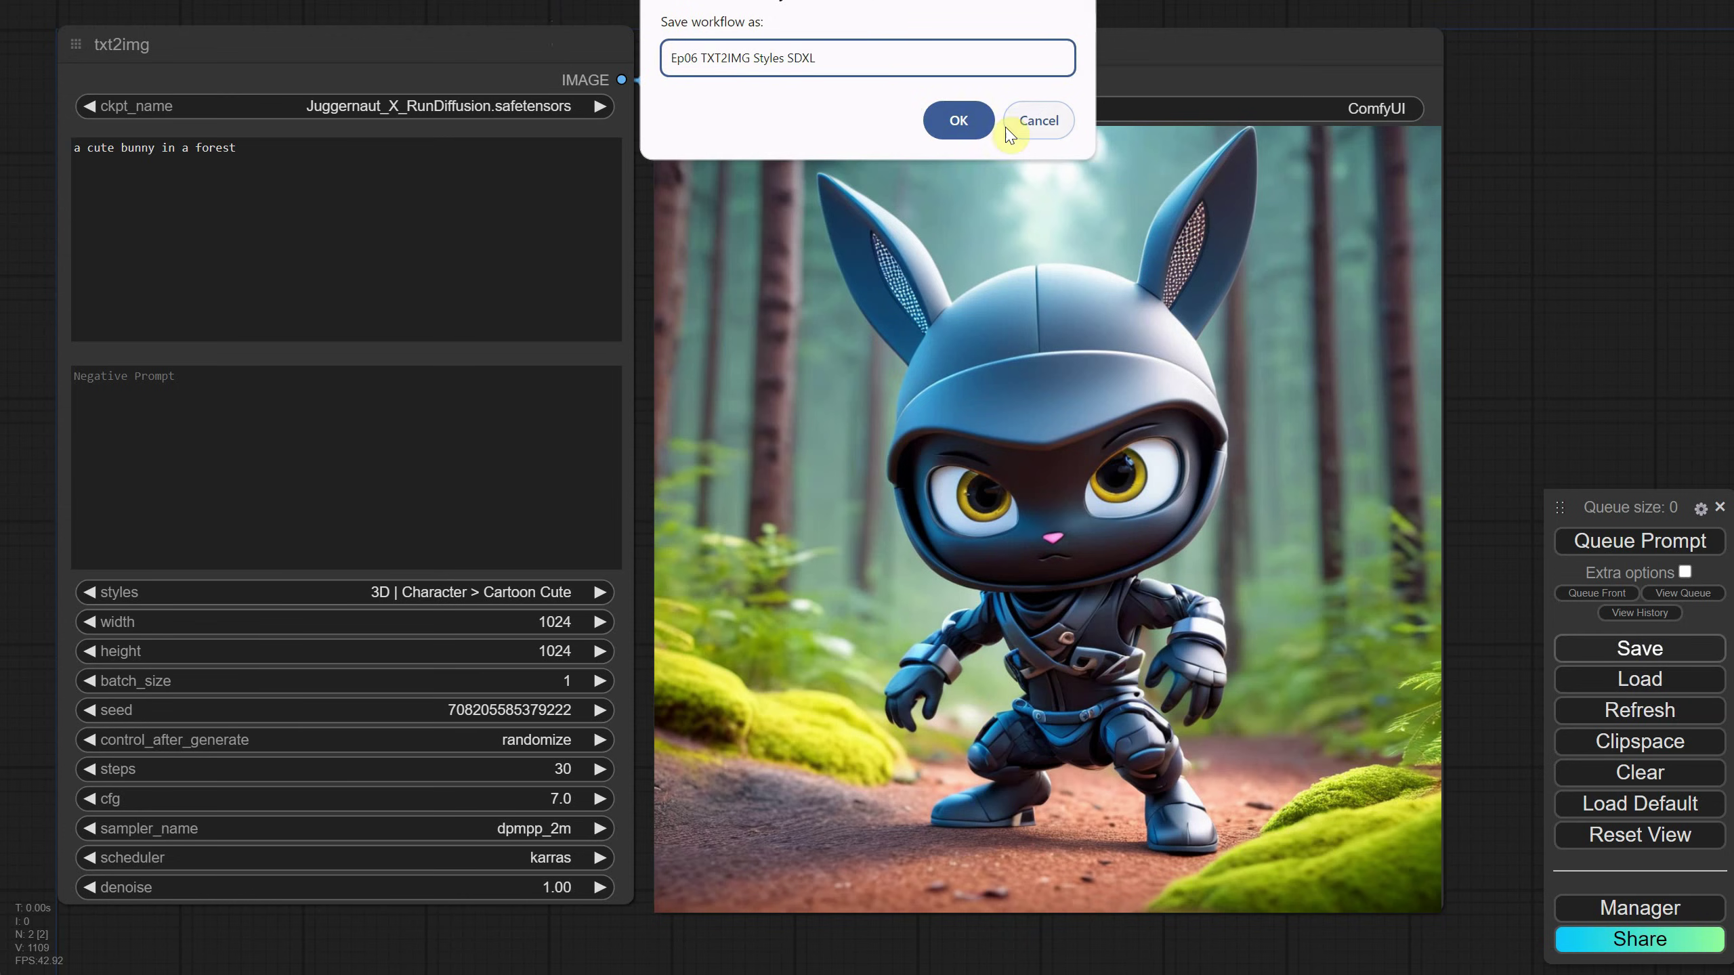
click(958, 120)
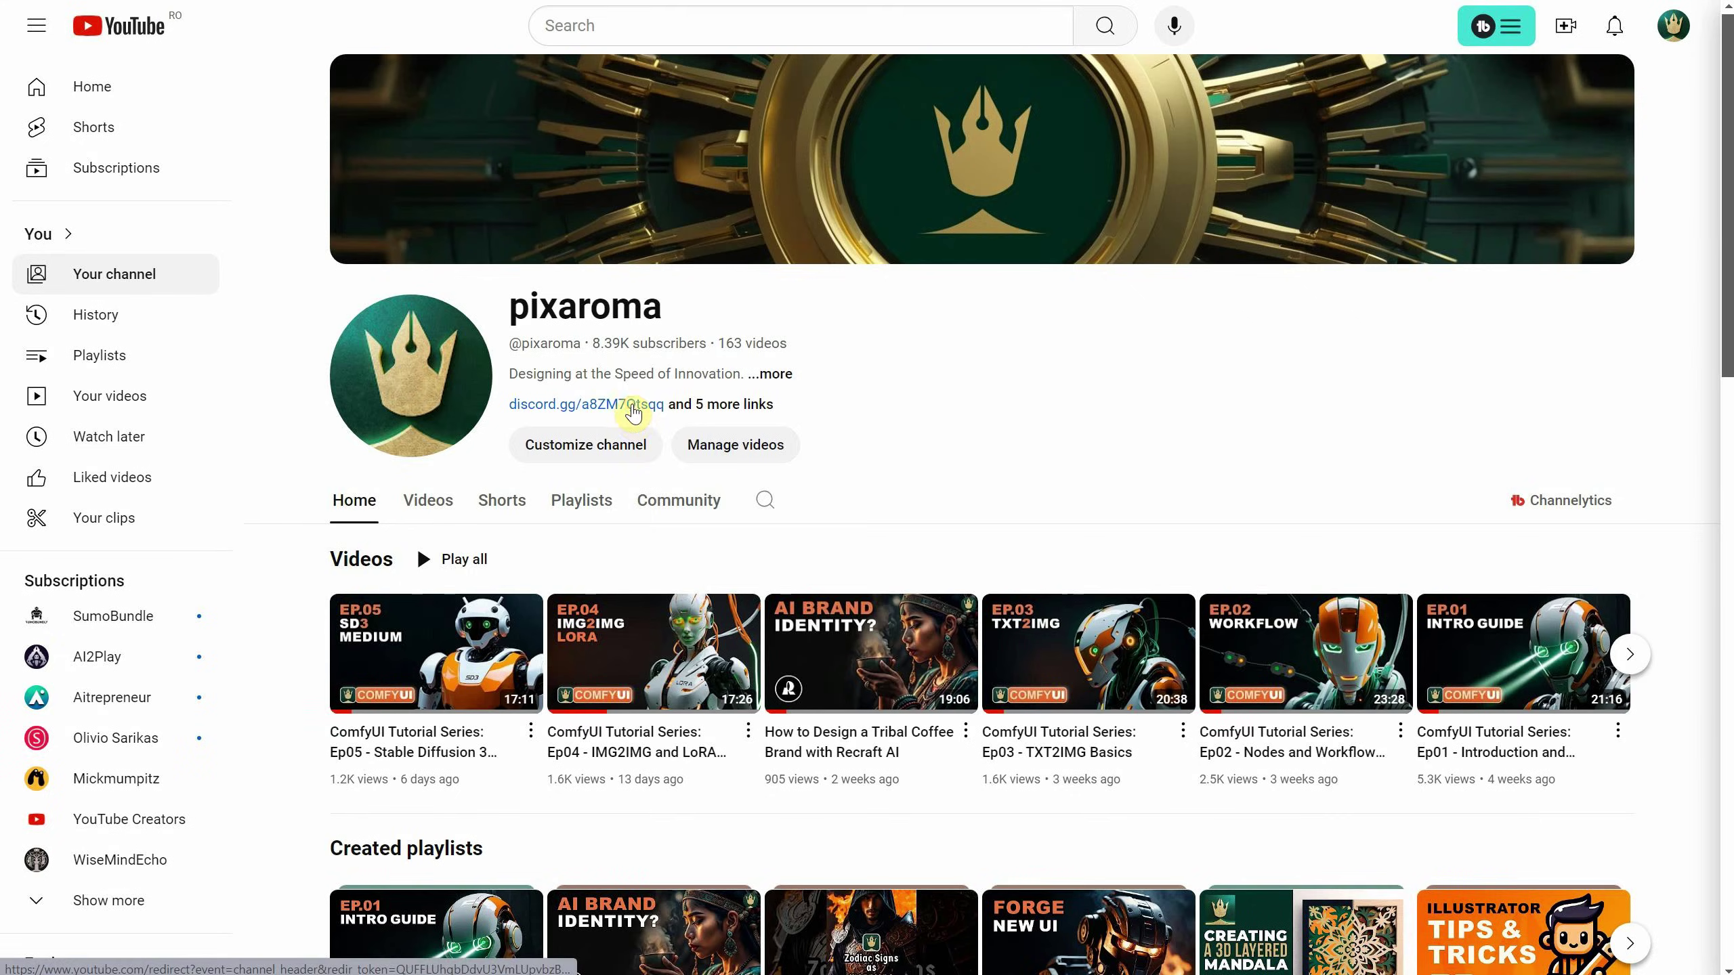
click(632, 406)
click(823, 595)
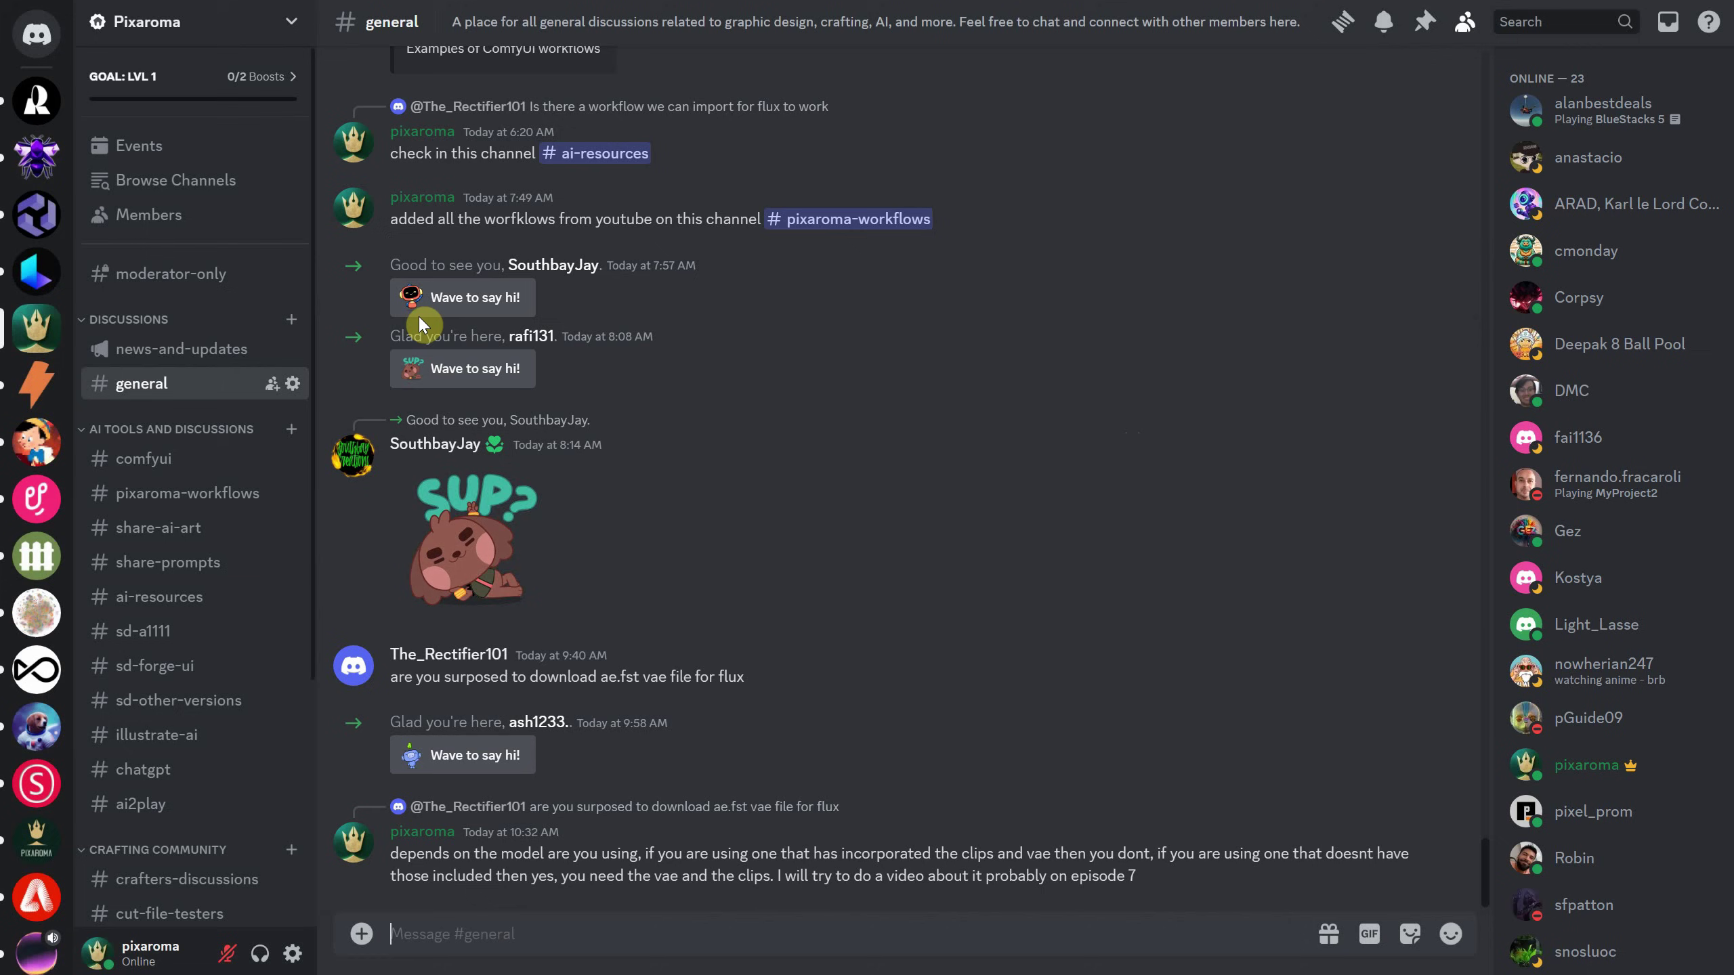
Browse the news-and-updates and pixaroma-workflows channels on the Pixaroma Discord.
click(161, 351)
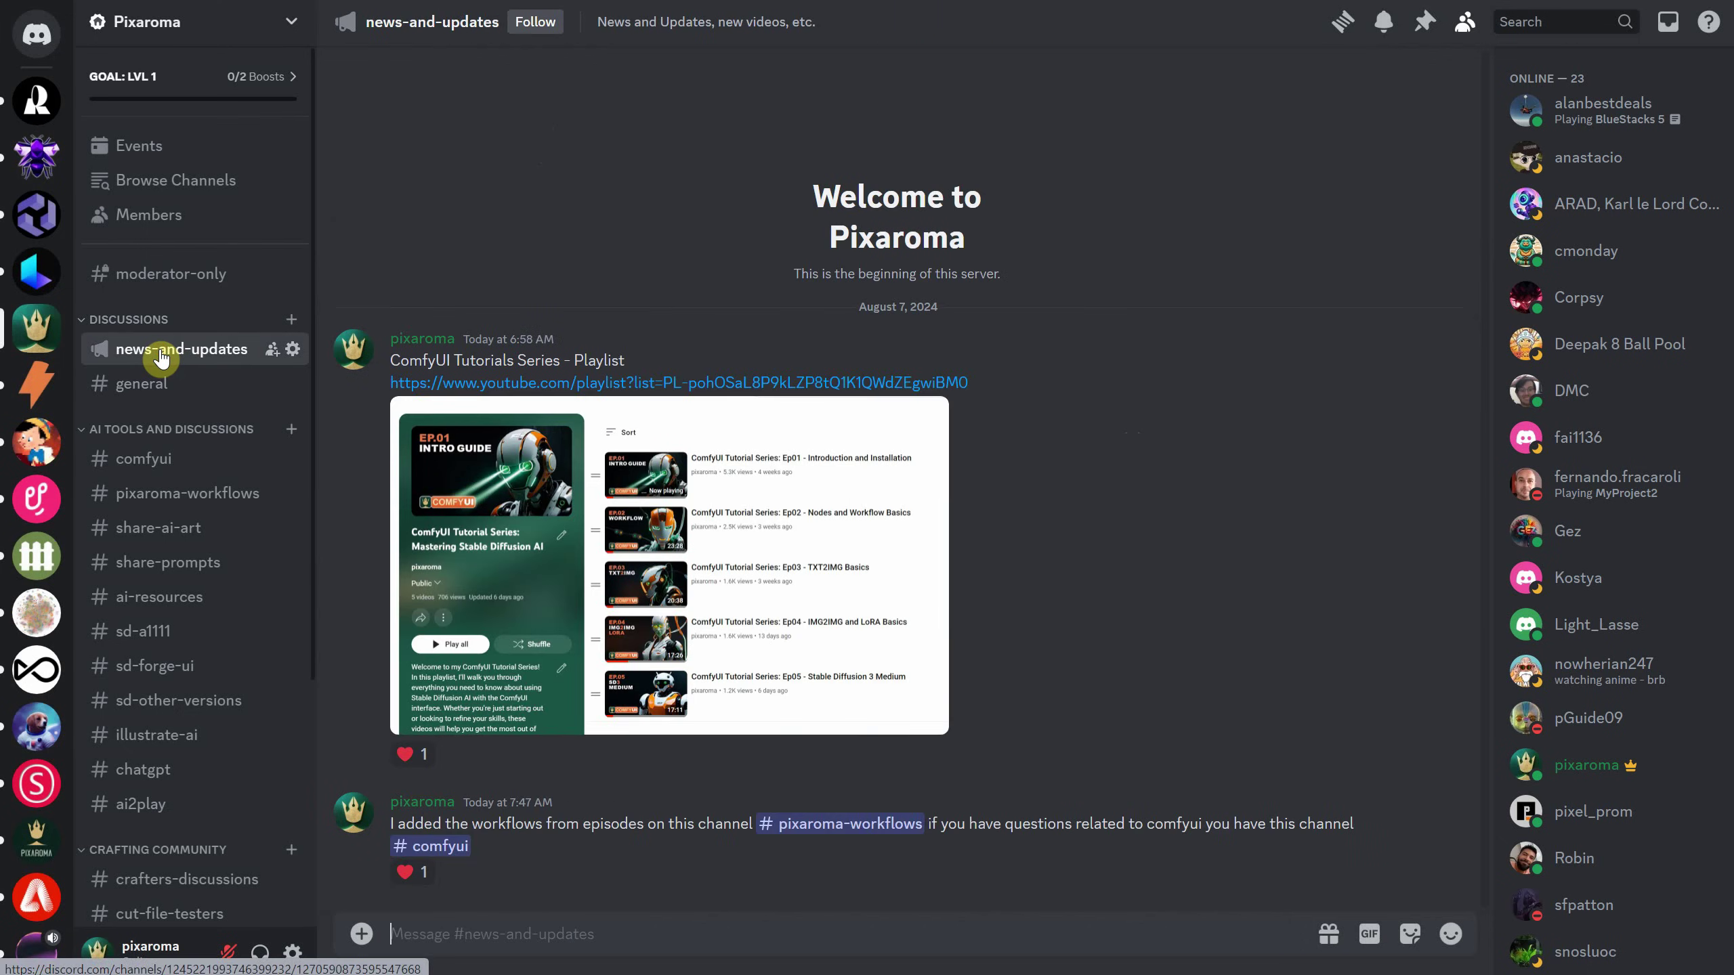
click(178, 505)
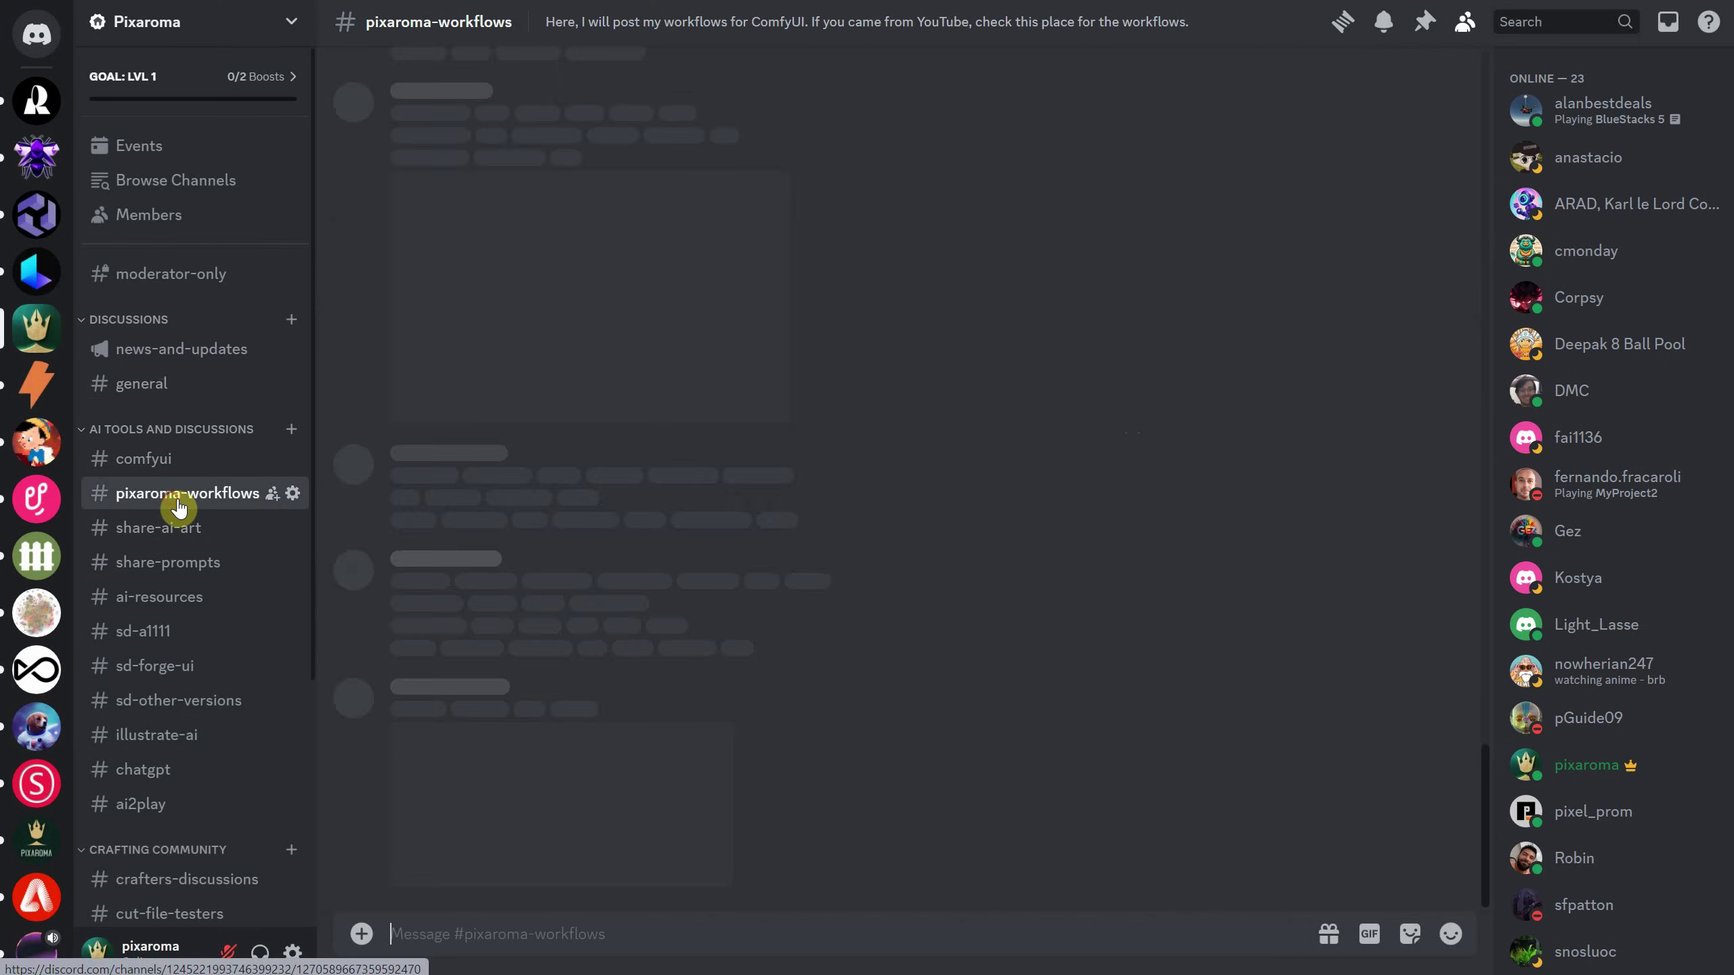
scroll(807, 377, up, 15)
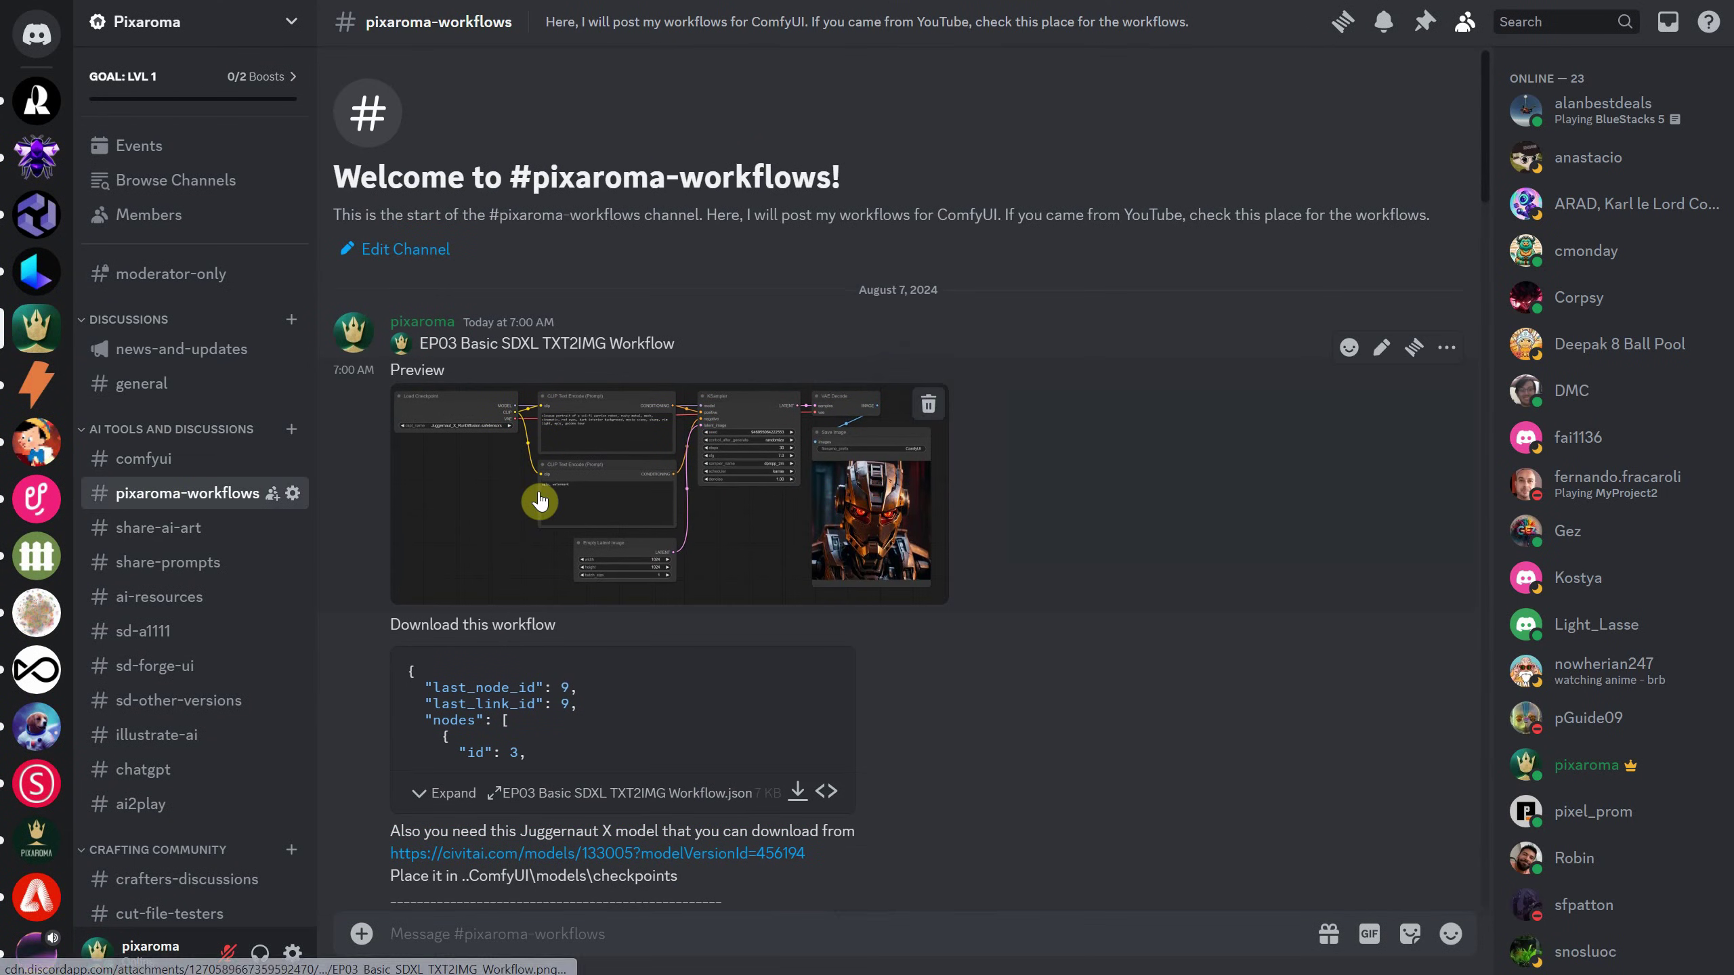
scroll(642, 407, down, 3)
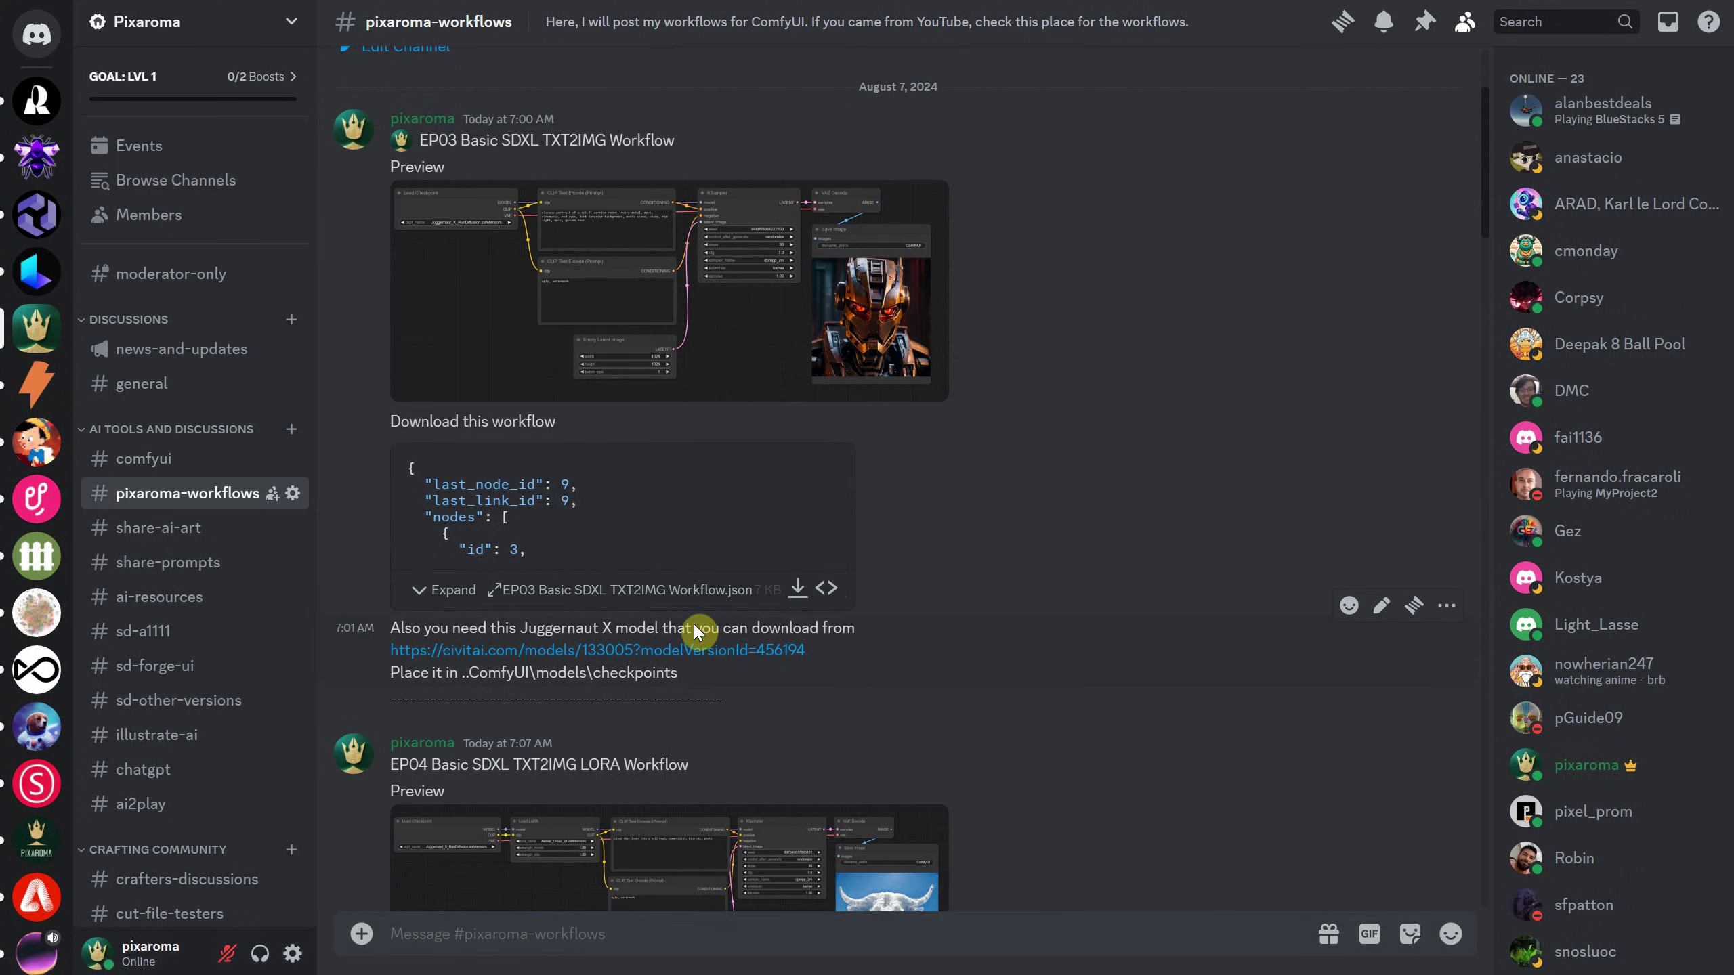
scroll(1088, 538, down, 15)
Look through the comfyui, share-ai-art, share-prompts and ai-resources channels.
click(145, 460)
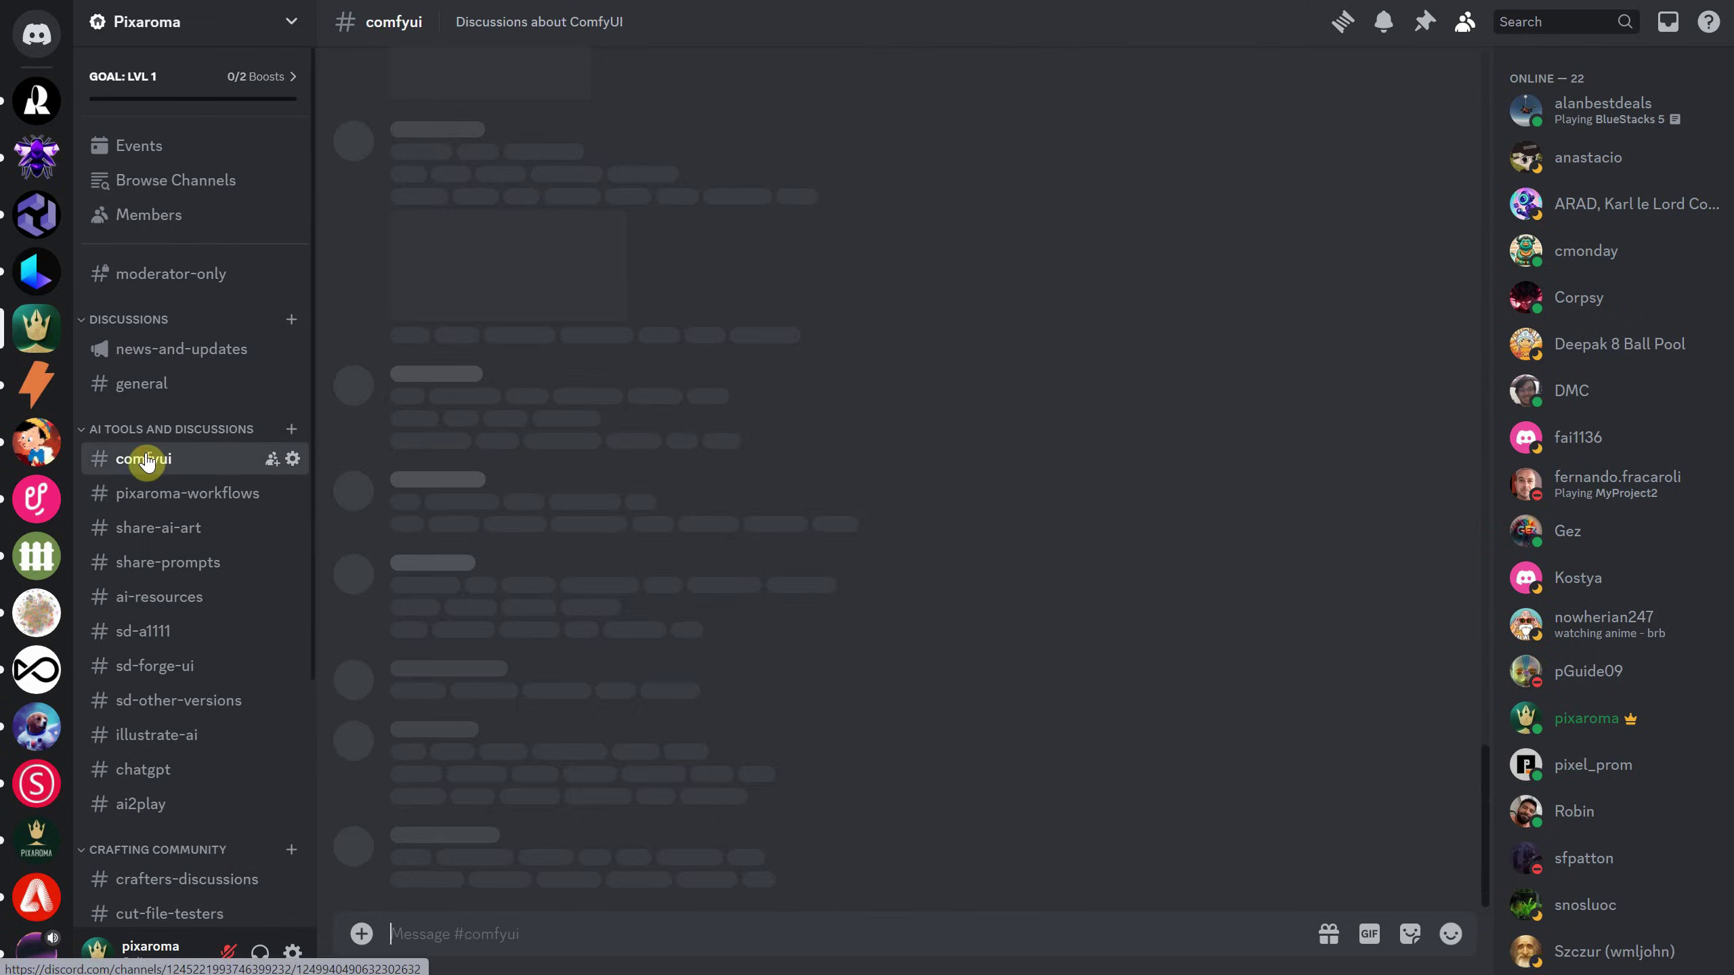
click(158, 537)
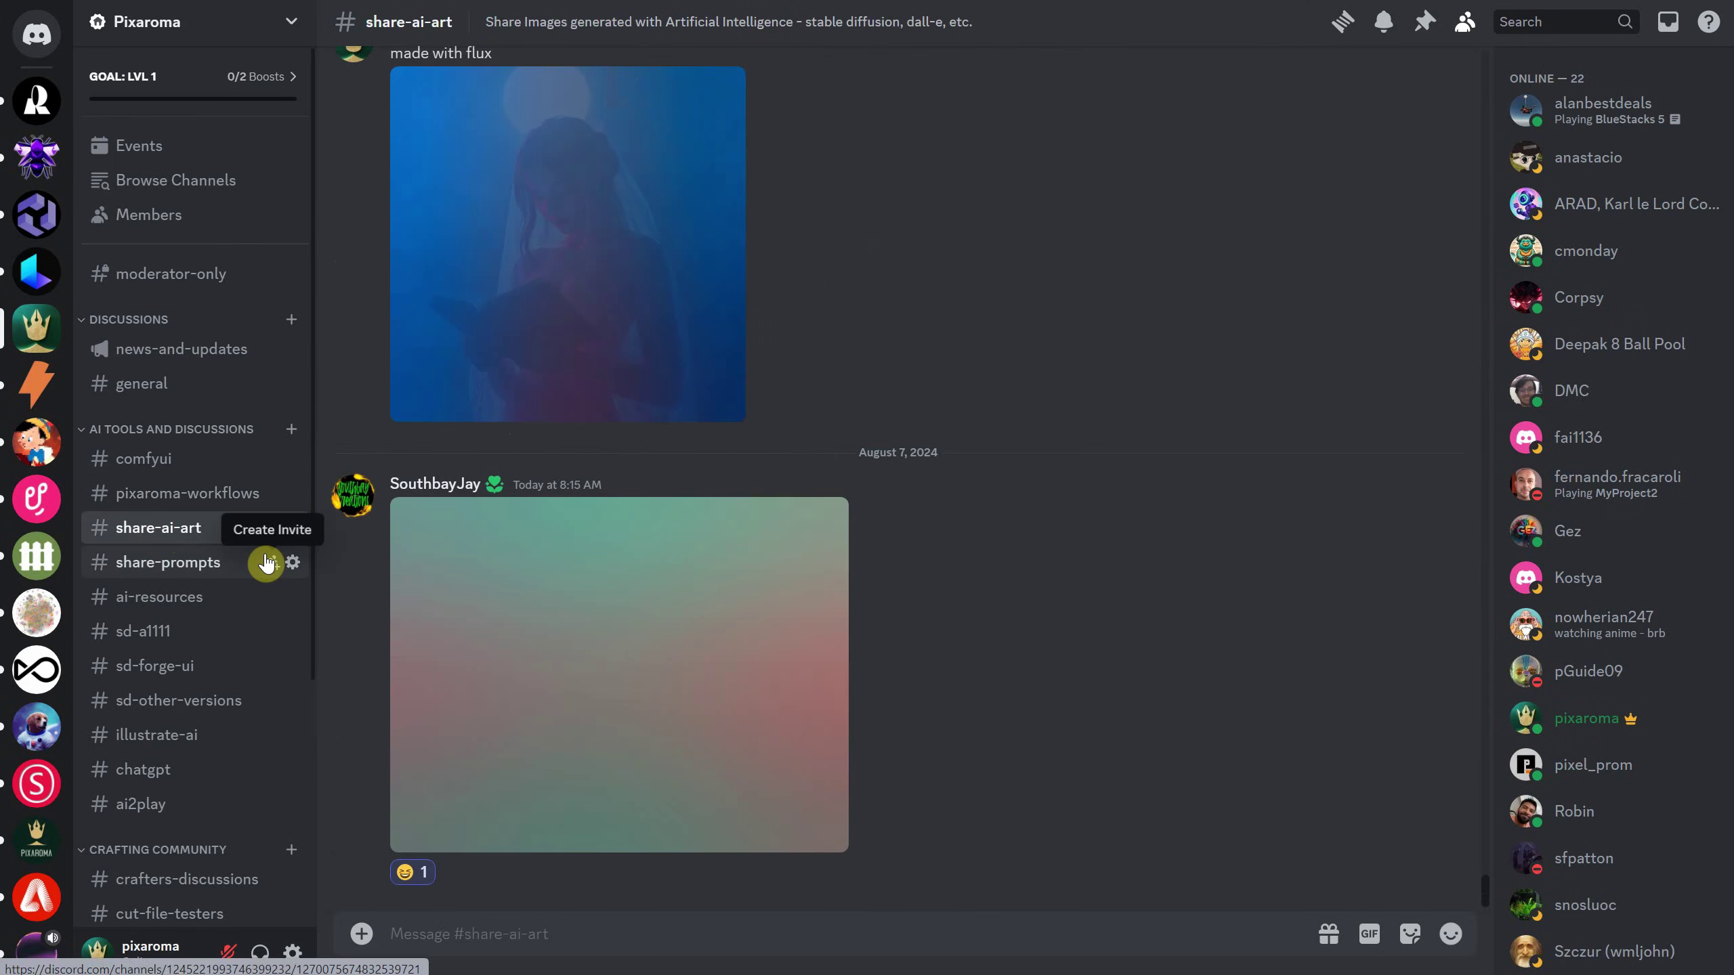
scroll(936, 604, up, 5)
scroll(932, 594, up, 8)
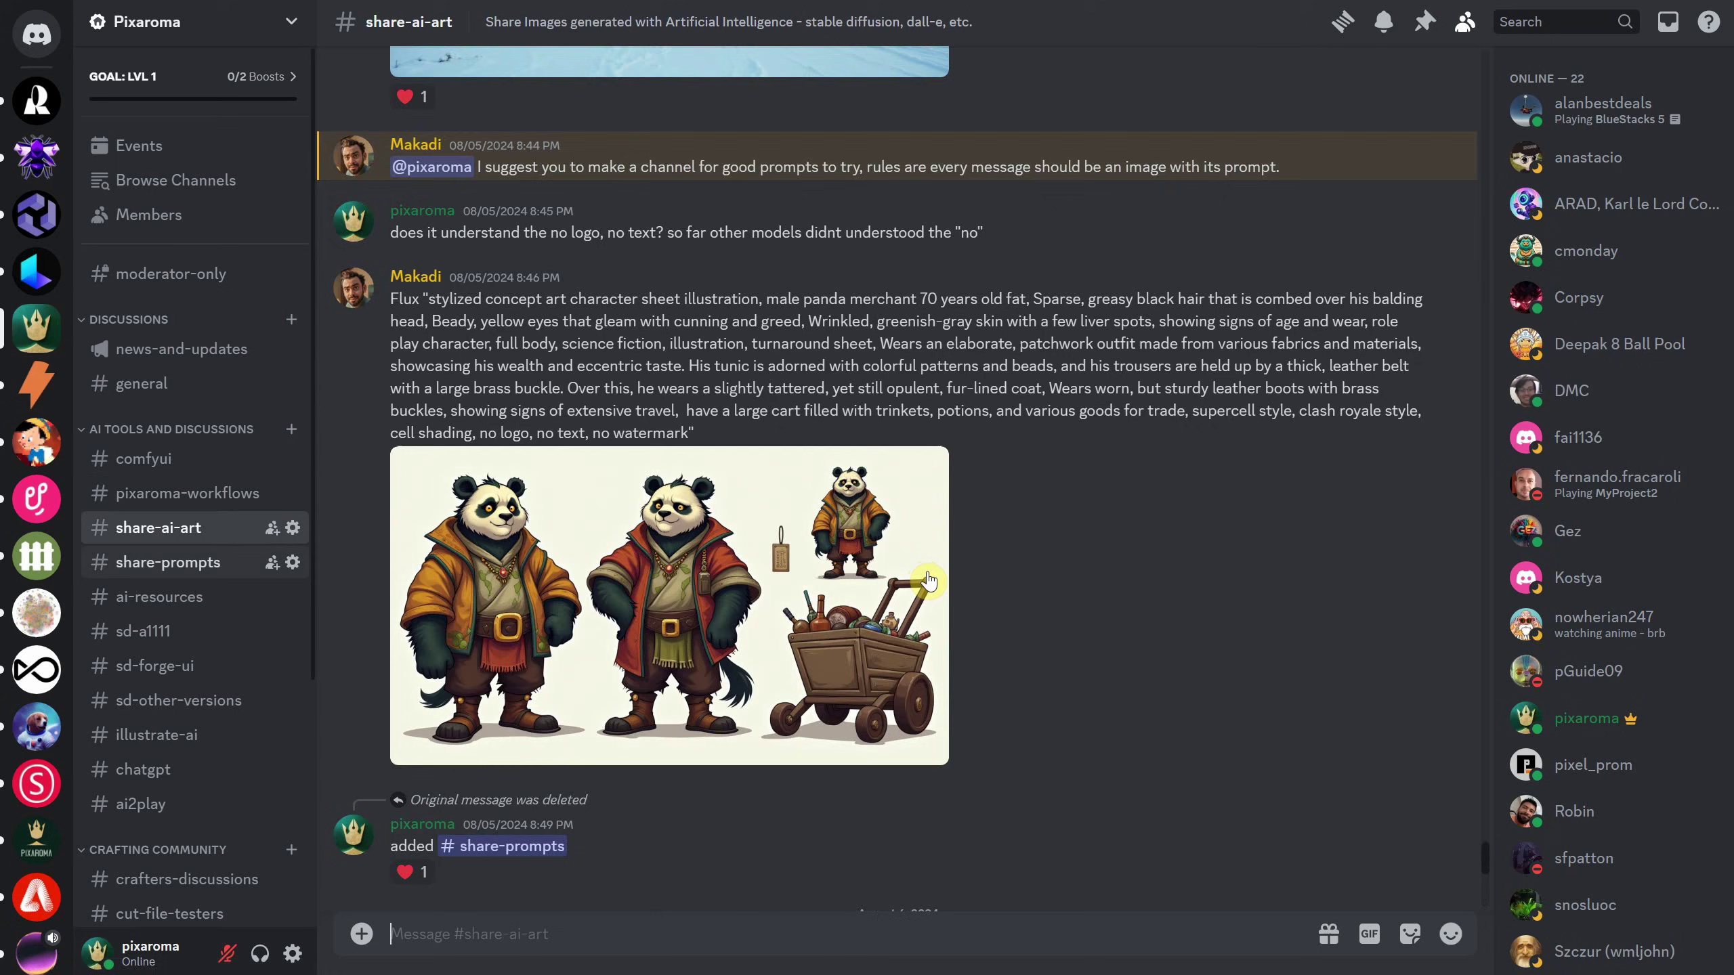
click(512, 899)
scroll(861, 512, up, 5)
scroll(865, 513, up, 10)
click(159, 597)
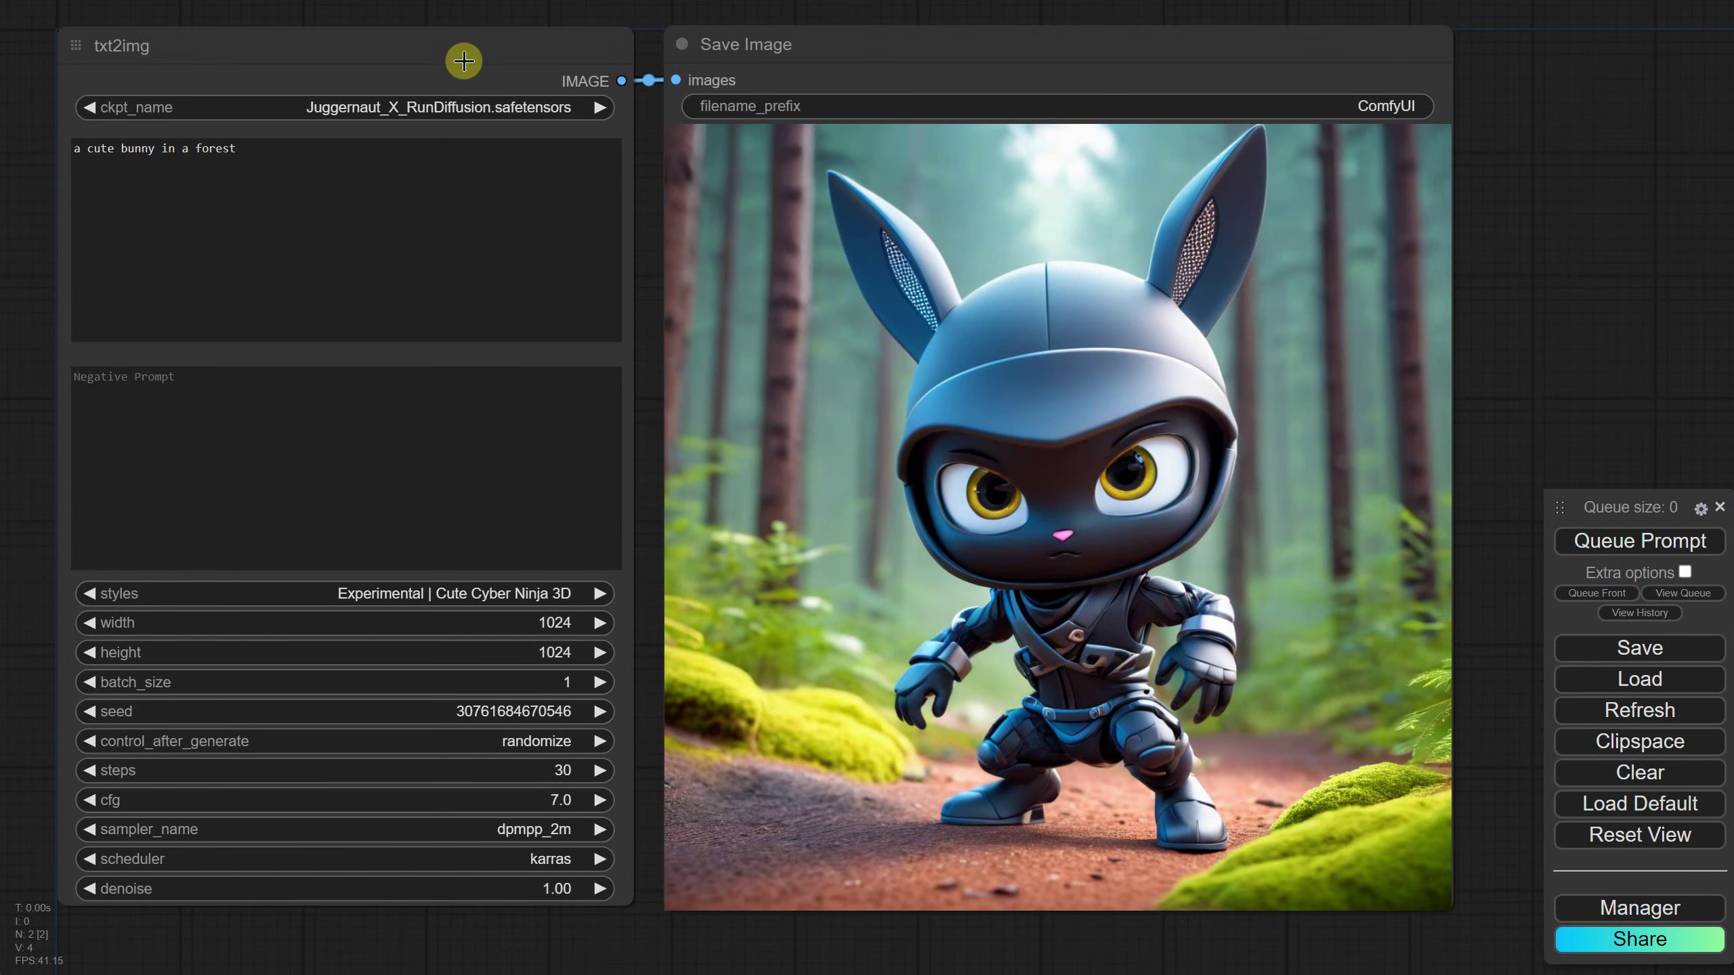
Convert the txt2img group node to nodes and select the top CLIP Text Encode.
right_click(463, 61)
click(515, 111)
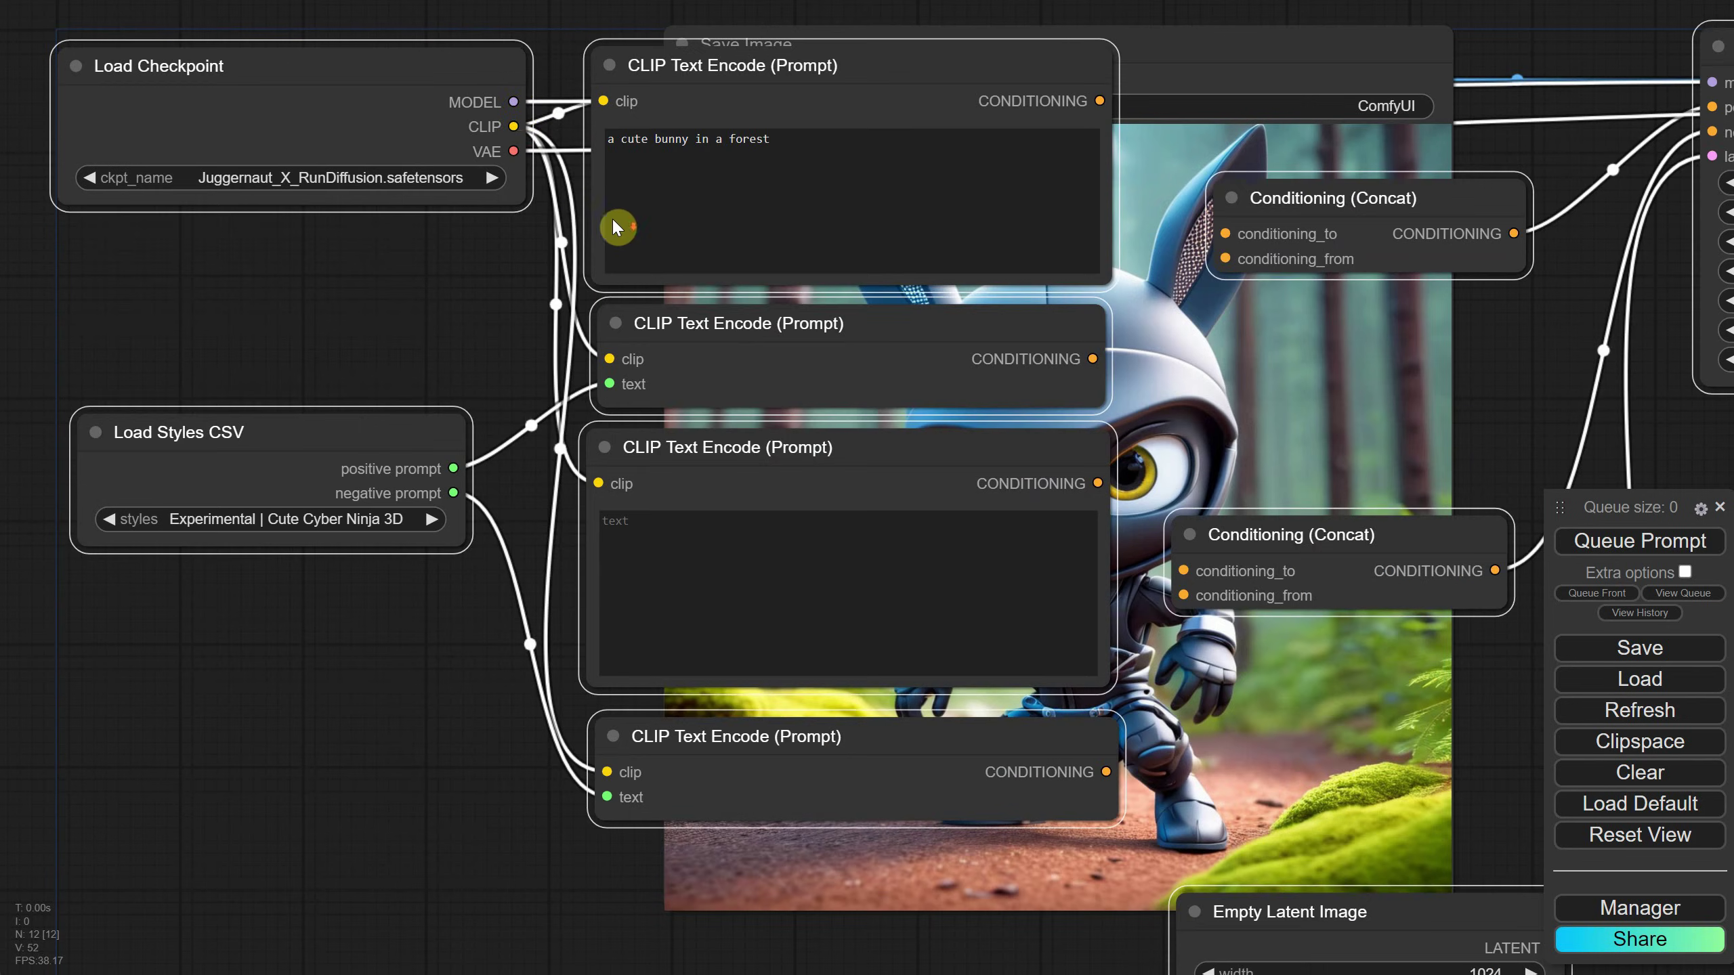
scroll(480, 320, down, 8)
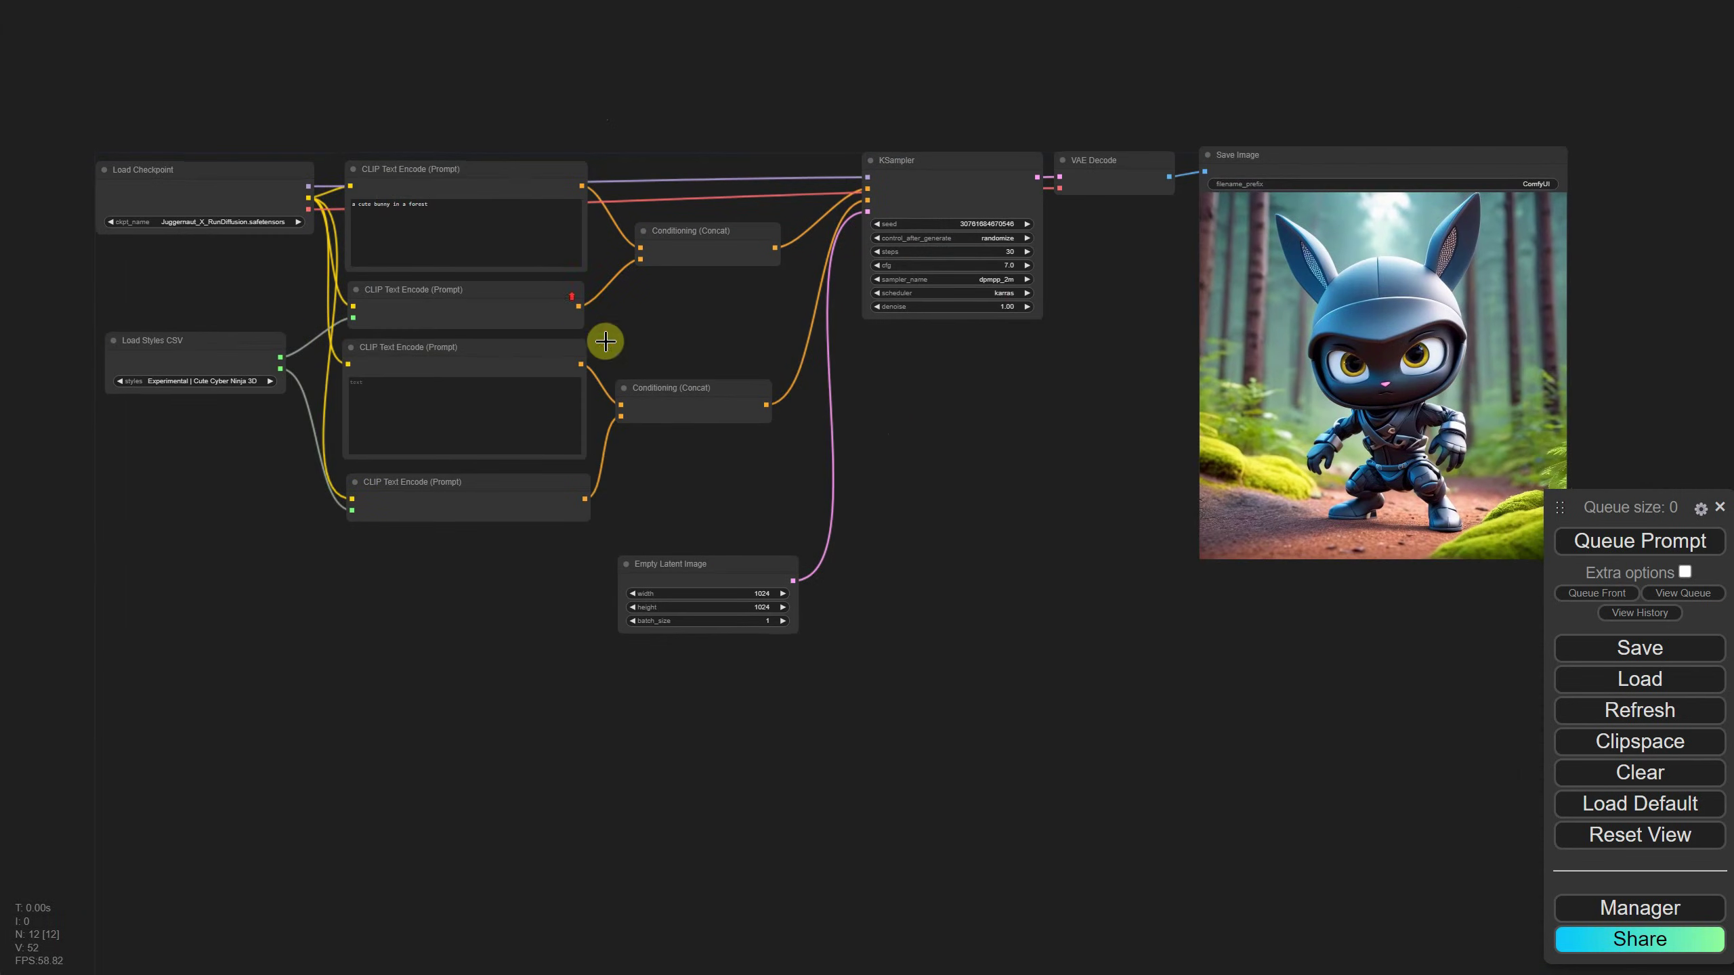
scroll(676, 314, up, 6)
drag(676, 315, 1067, 382)
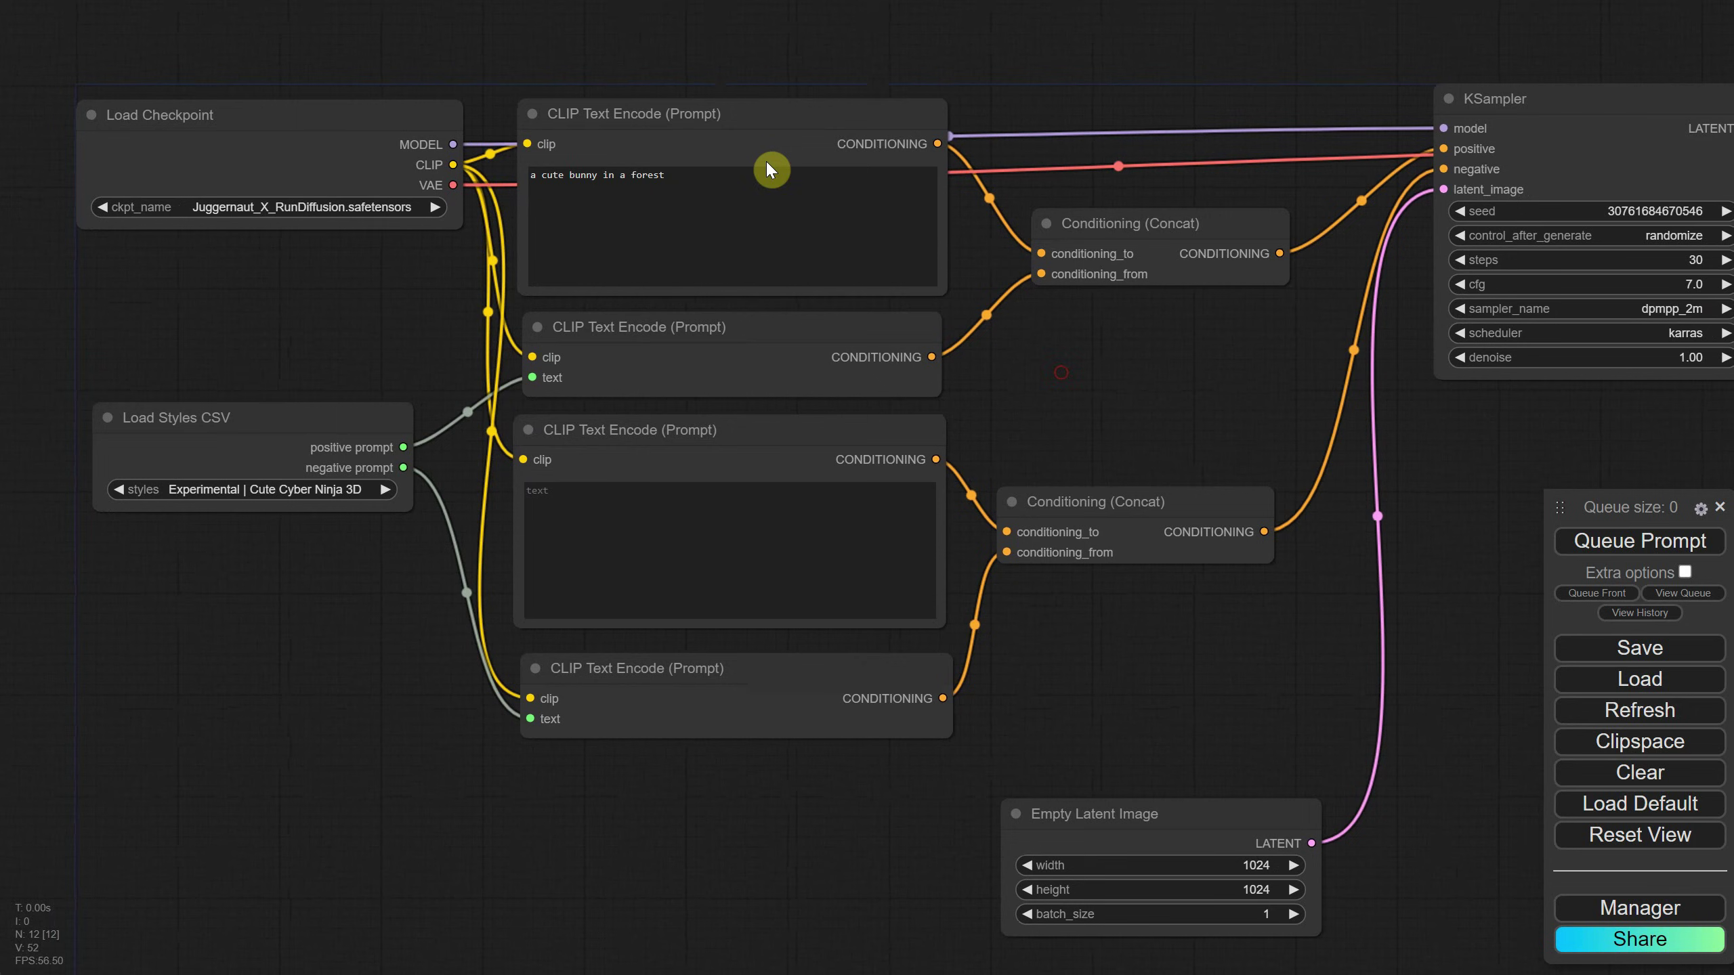
click(726, 125)
Colour the two positive encoders and upper Concat green, the negative encoders and lower Concat red.
right_click(726, 125)
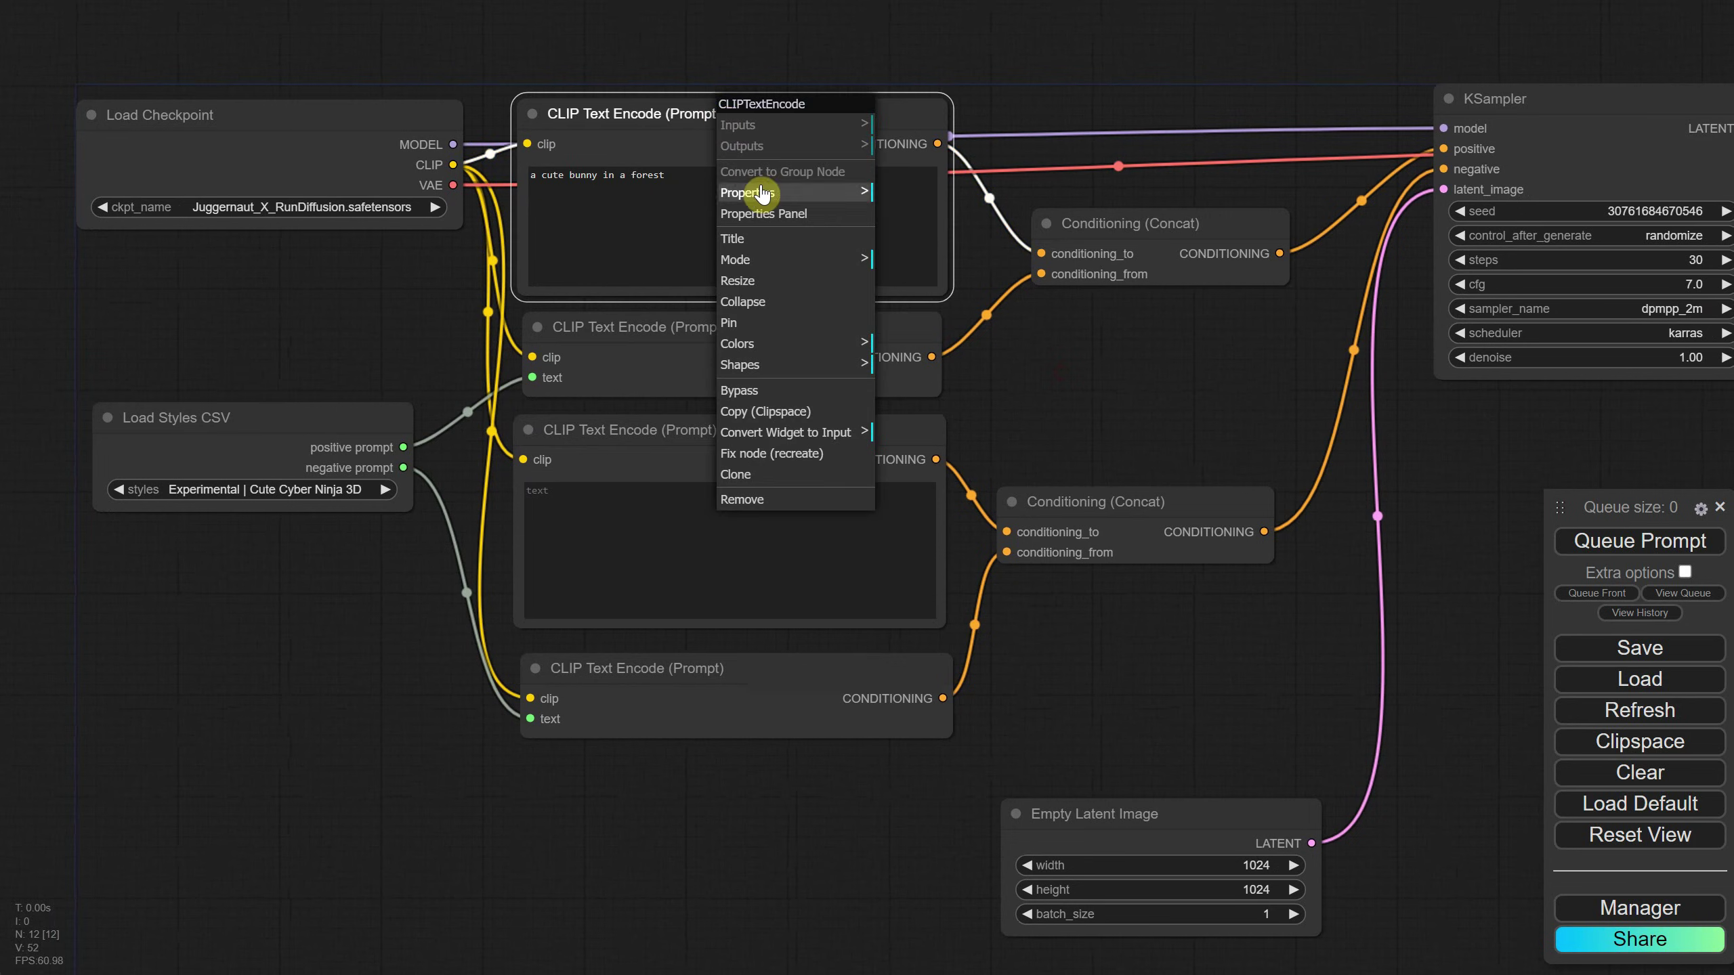
click(758, 342)
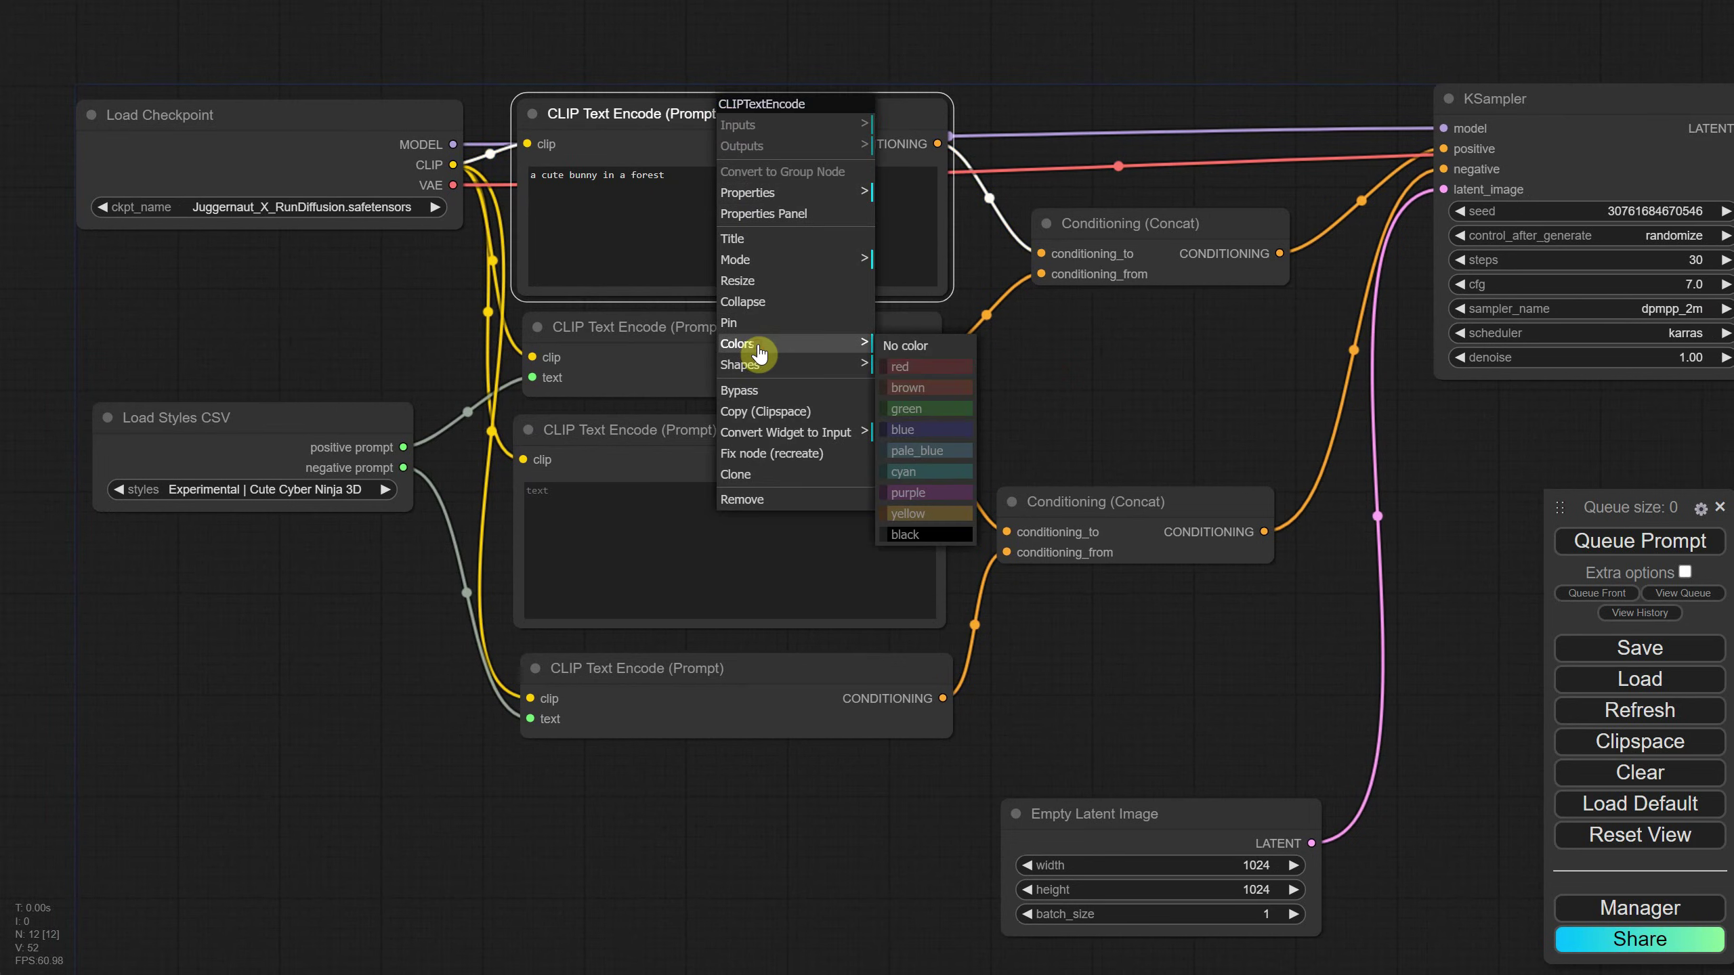
click(910, 415)
right_click(748, 353)
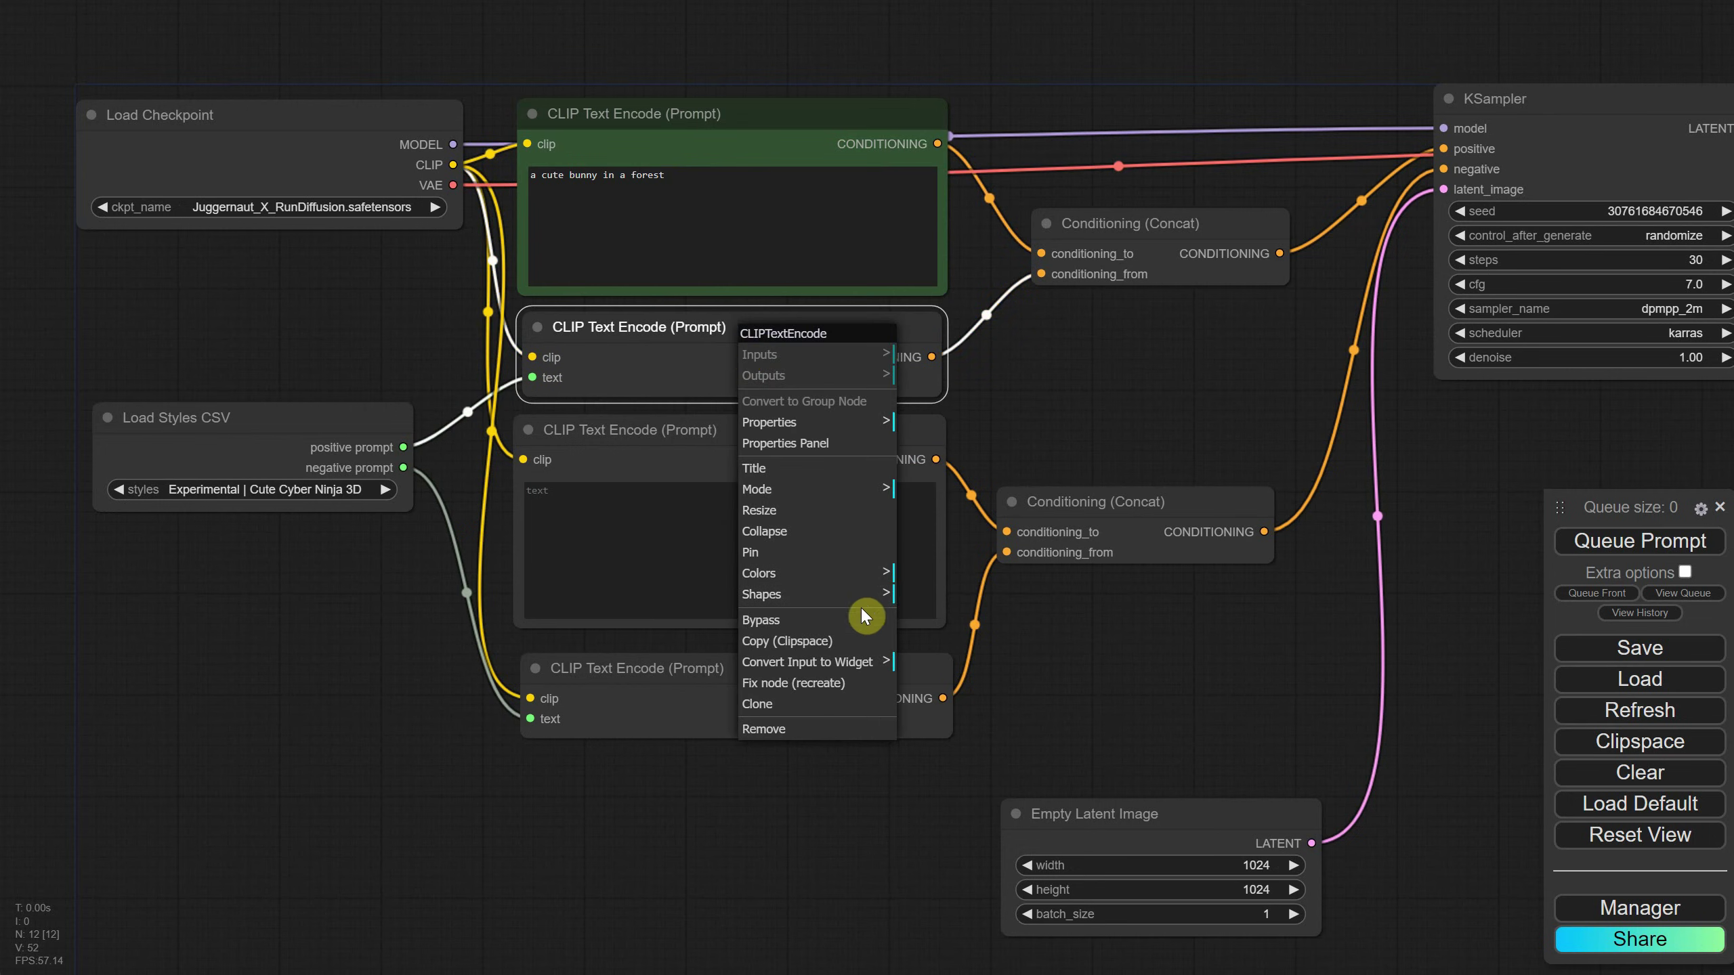
click(939, 639)
right_click(774, 444)
click(956, 704)
right_click(887, 673)
click(1079, 812)
click(1246, 444)
right_click(1130, 495)
click(1208, 727)
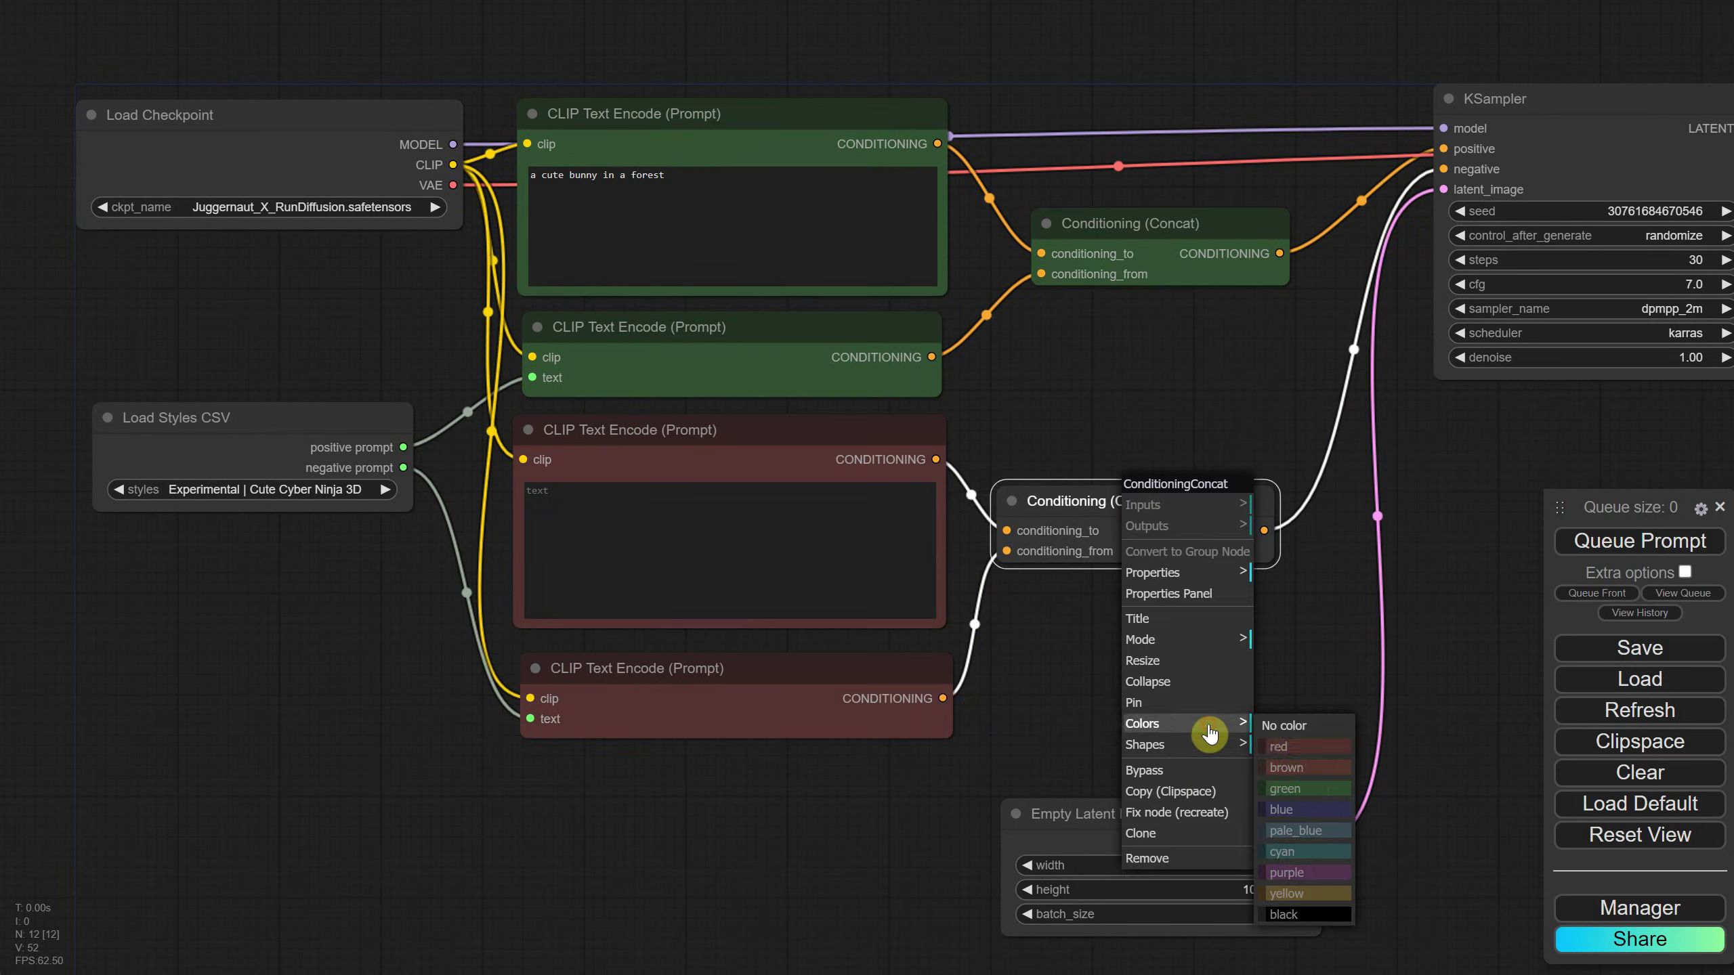
click(1290, 747)
Title the top encoders Positive Prompt and Positive Prompt from Styles.
right_click(718, 111)
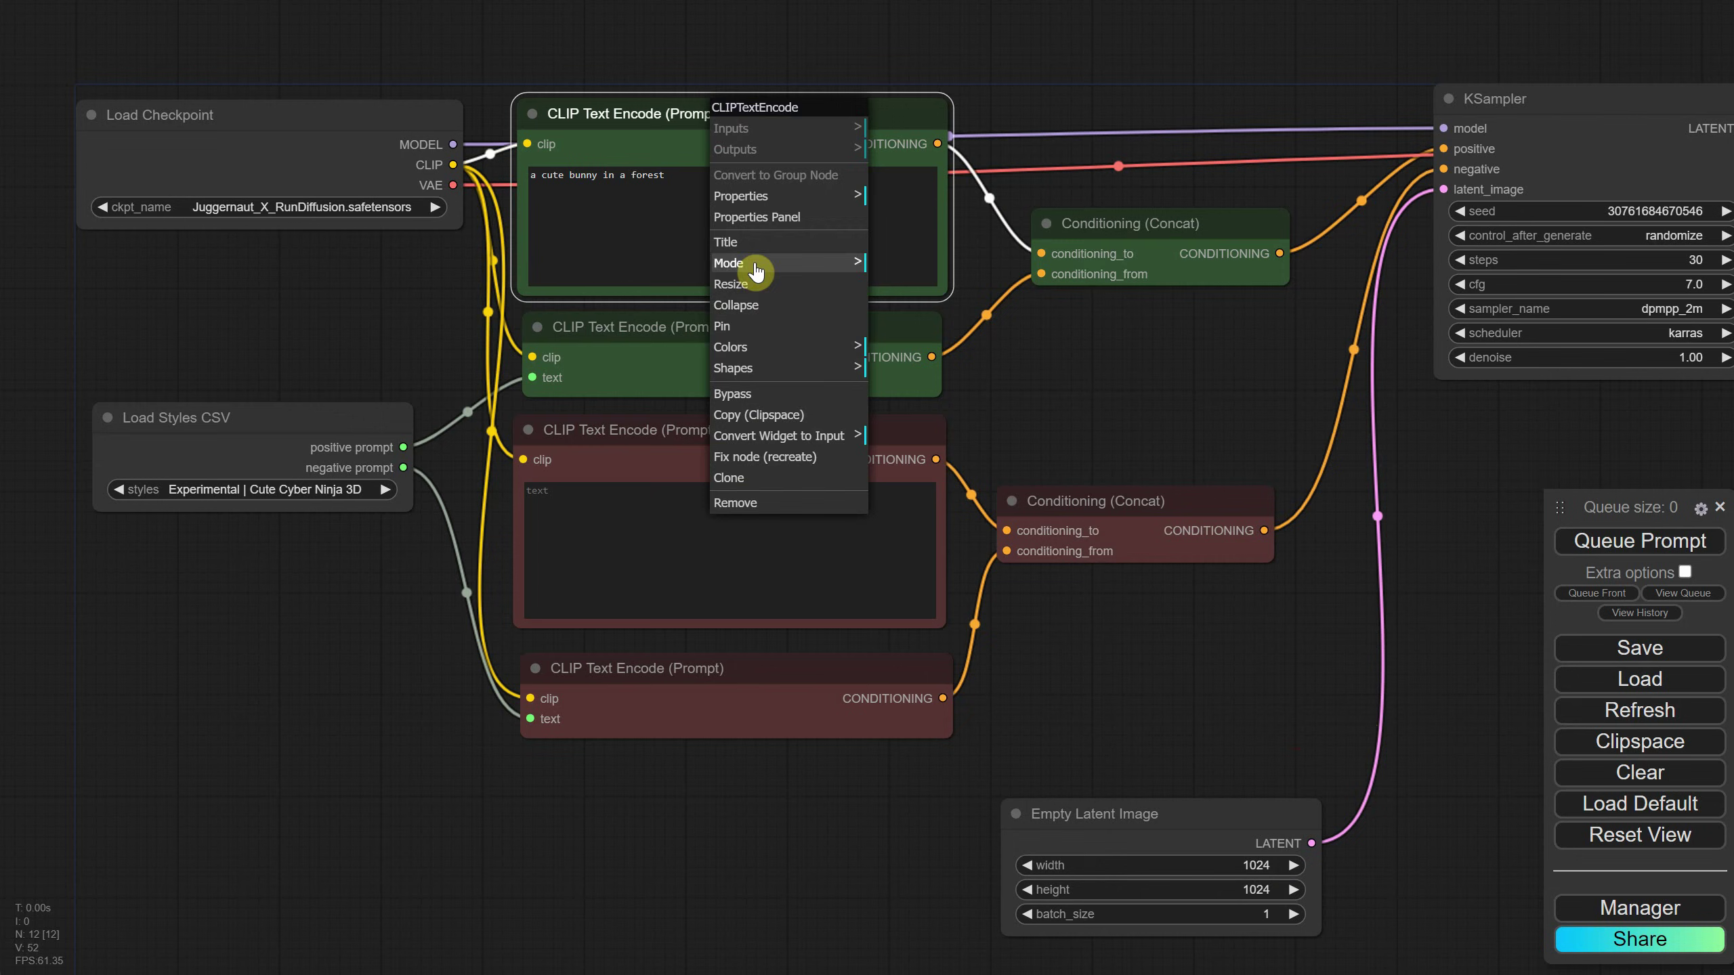
click(725, 242)
text(Positive Prompt)
key(Return)
right_click(695, 327)
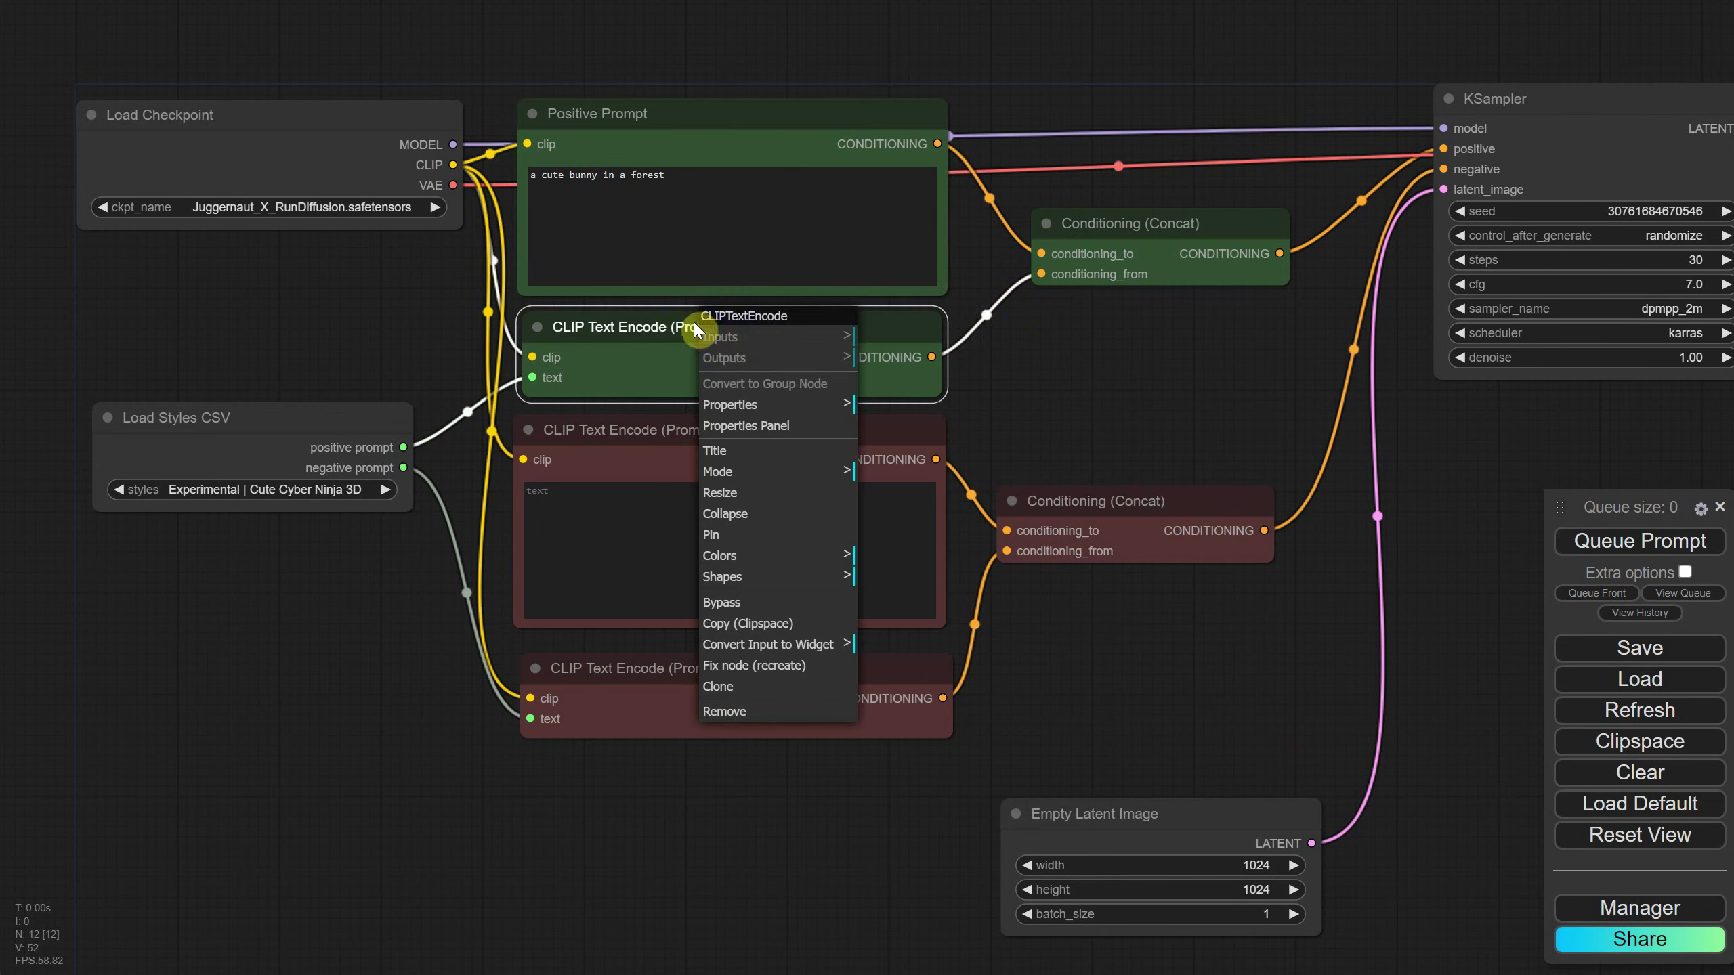
click(748, 451)
text(Positive Prompt from S)
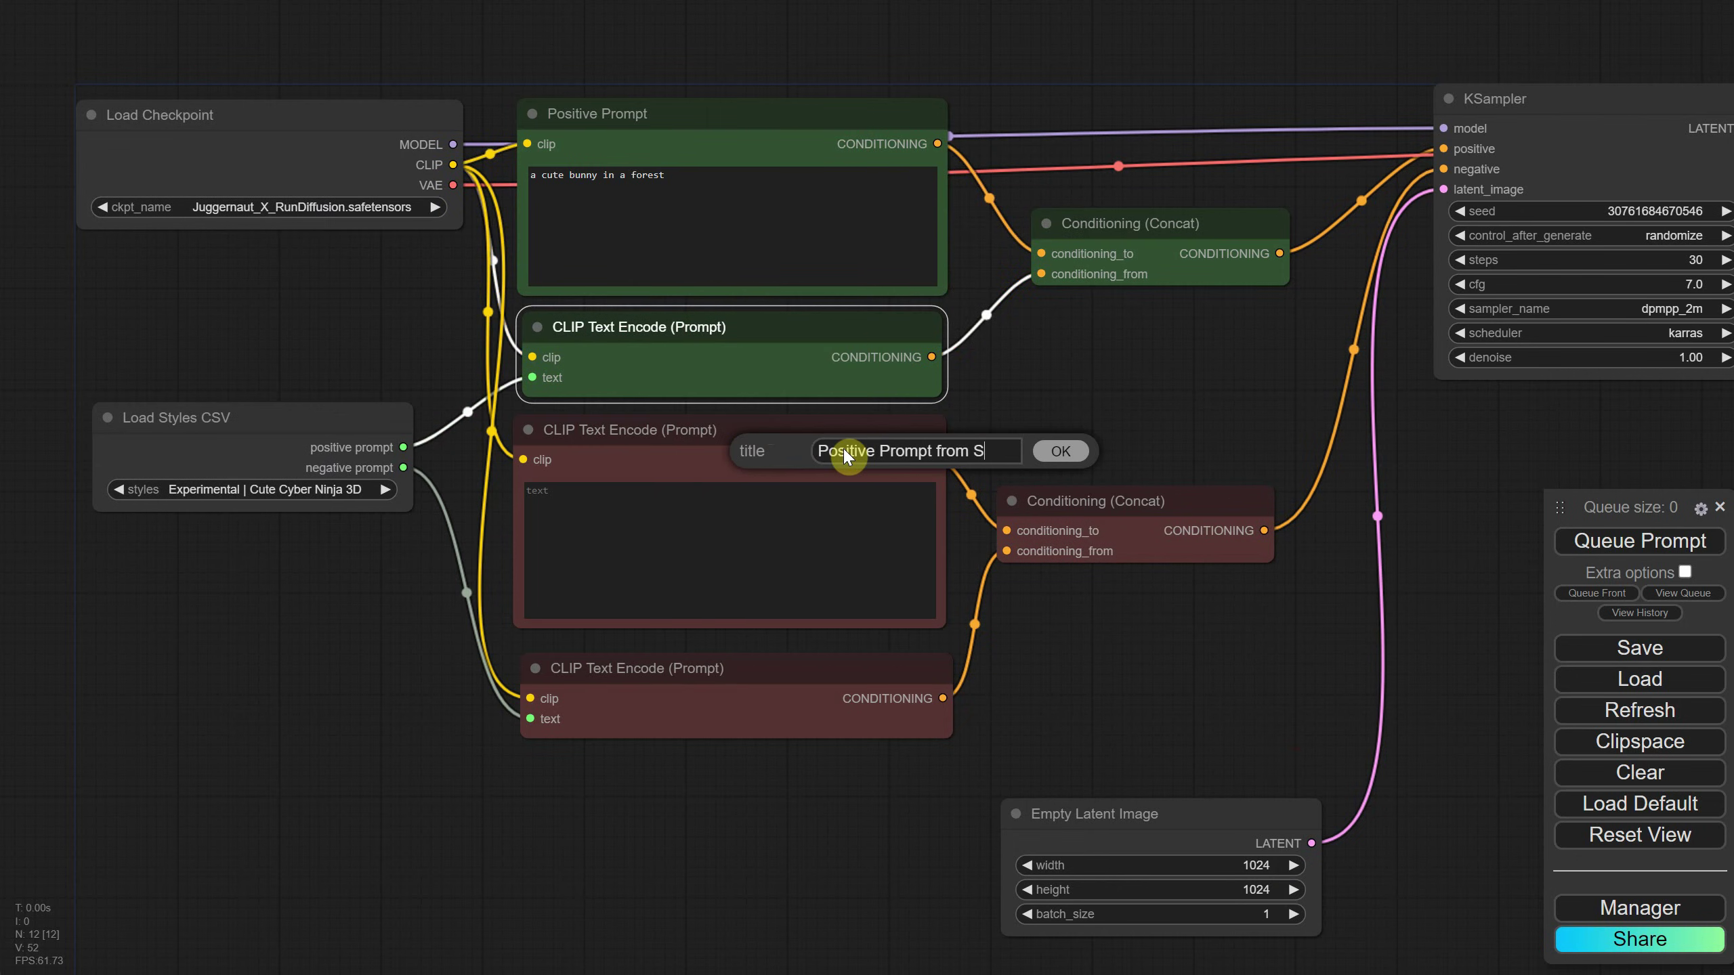
text(tyles)
key(Return)
Title the lower encoders Negative Prompt and Negative Prompt from Styles.
right_click(752, 440)
click(782, 555)
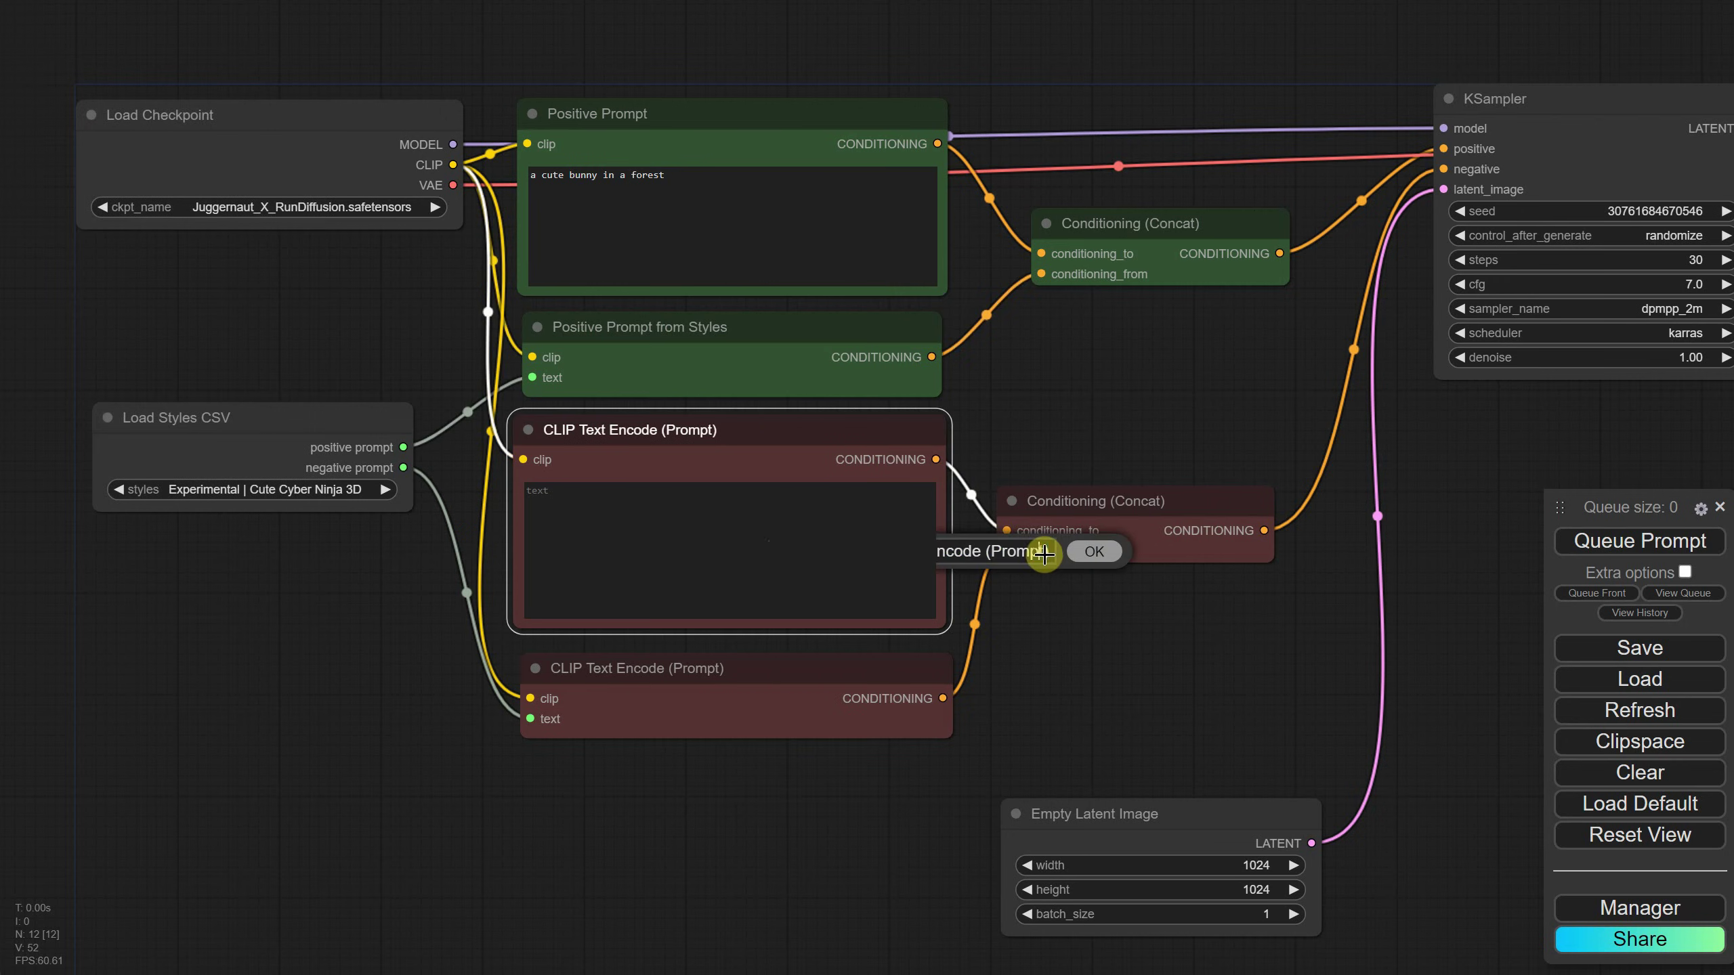
text(Negative Prompt)
key(Return)
right_click(689, 673)
click(707, 698)
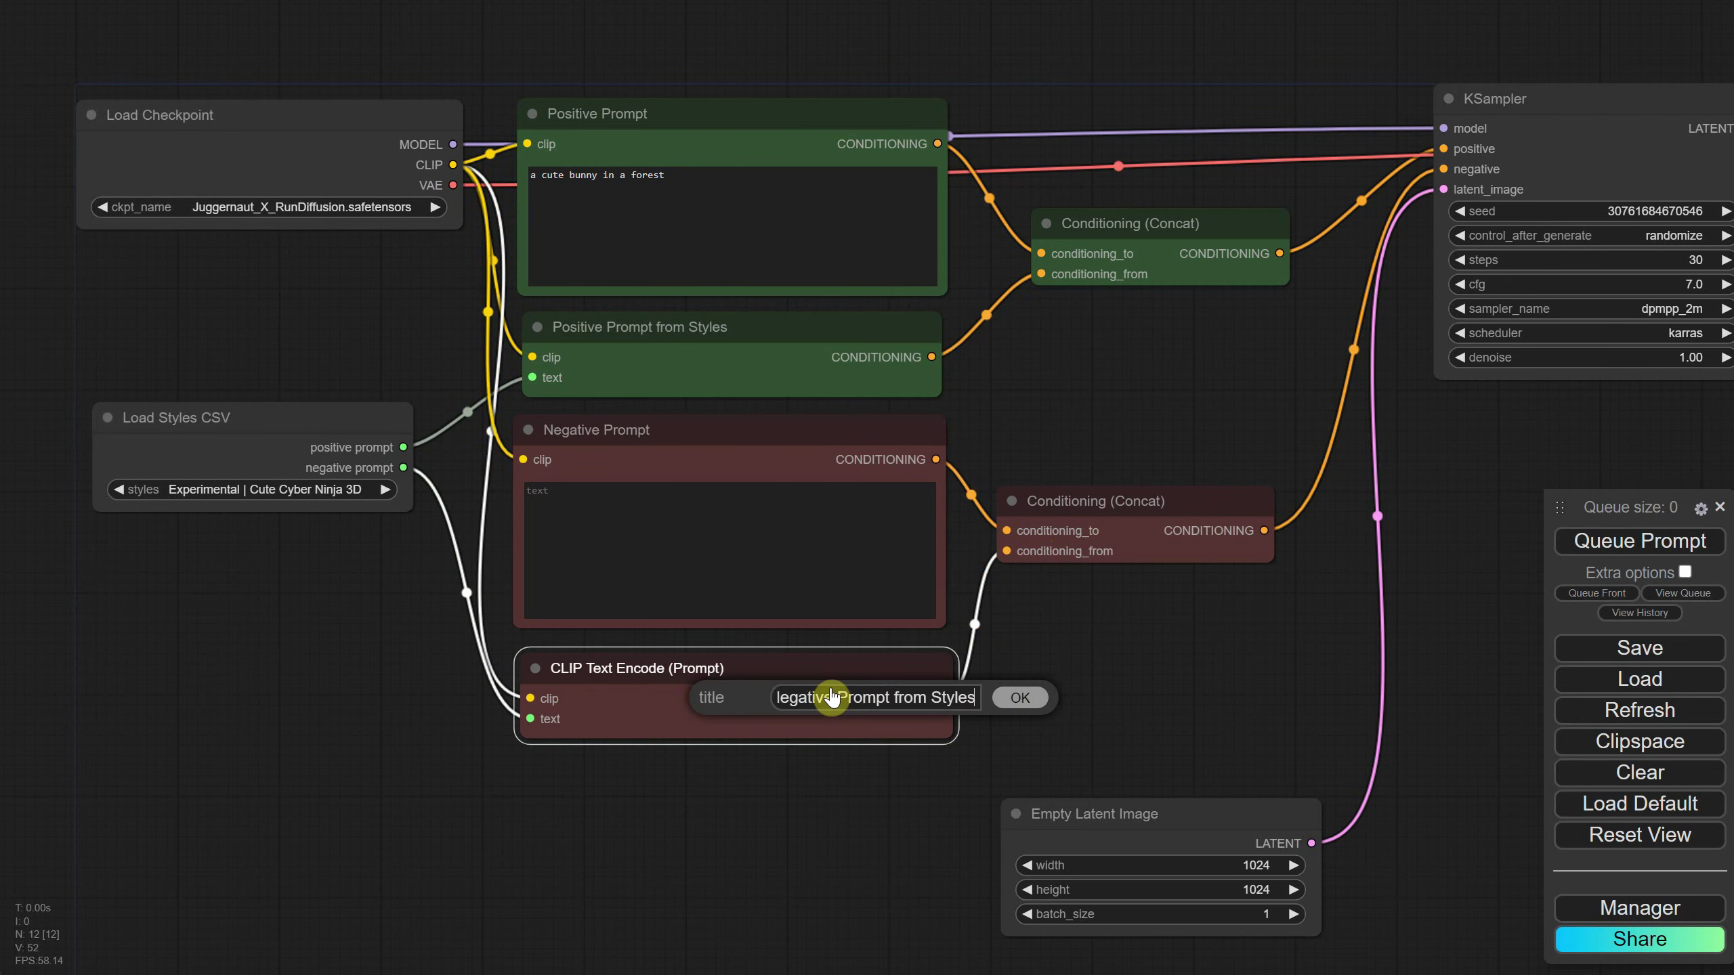
text(Negative Prompt from Styles)
key(Return)
drag(298, 423, 272, 426)
Colour the styles loader yellow and retitle it Load Styles CSV 1.
right_click(273, 413)
click(284, 648)
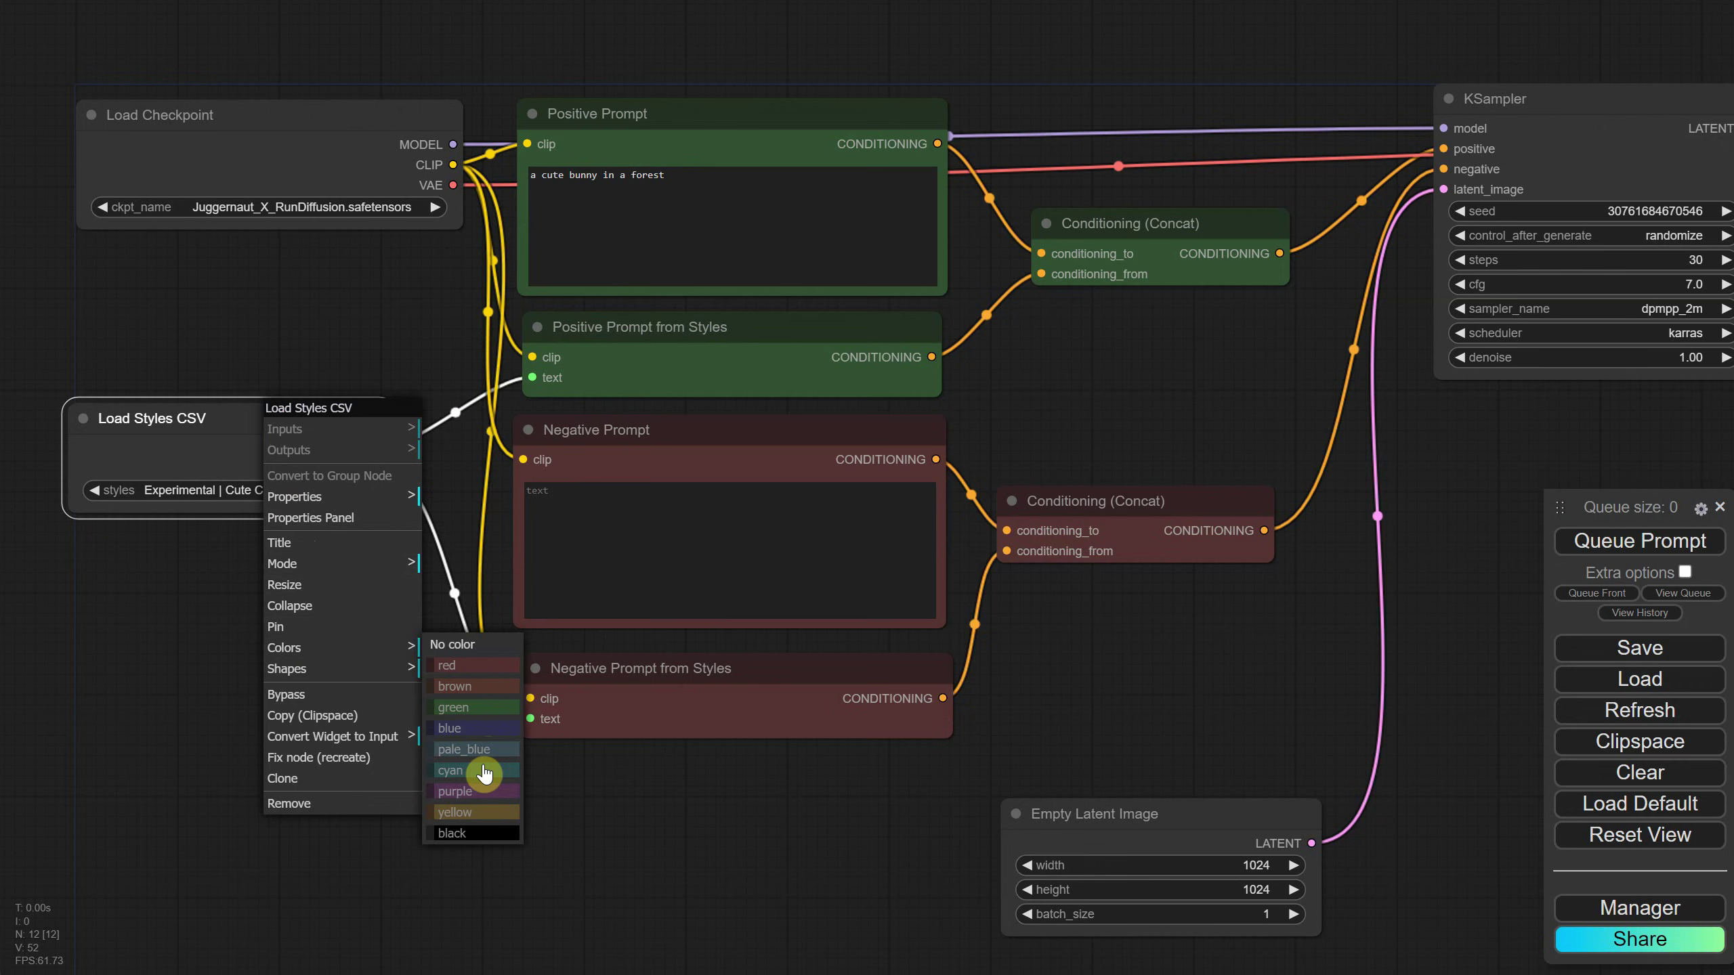
click(469, 814)
right_click(256, 420)
click(315, 525)
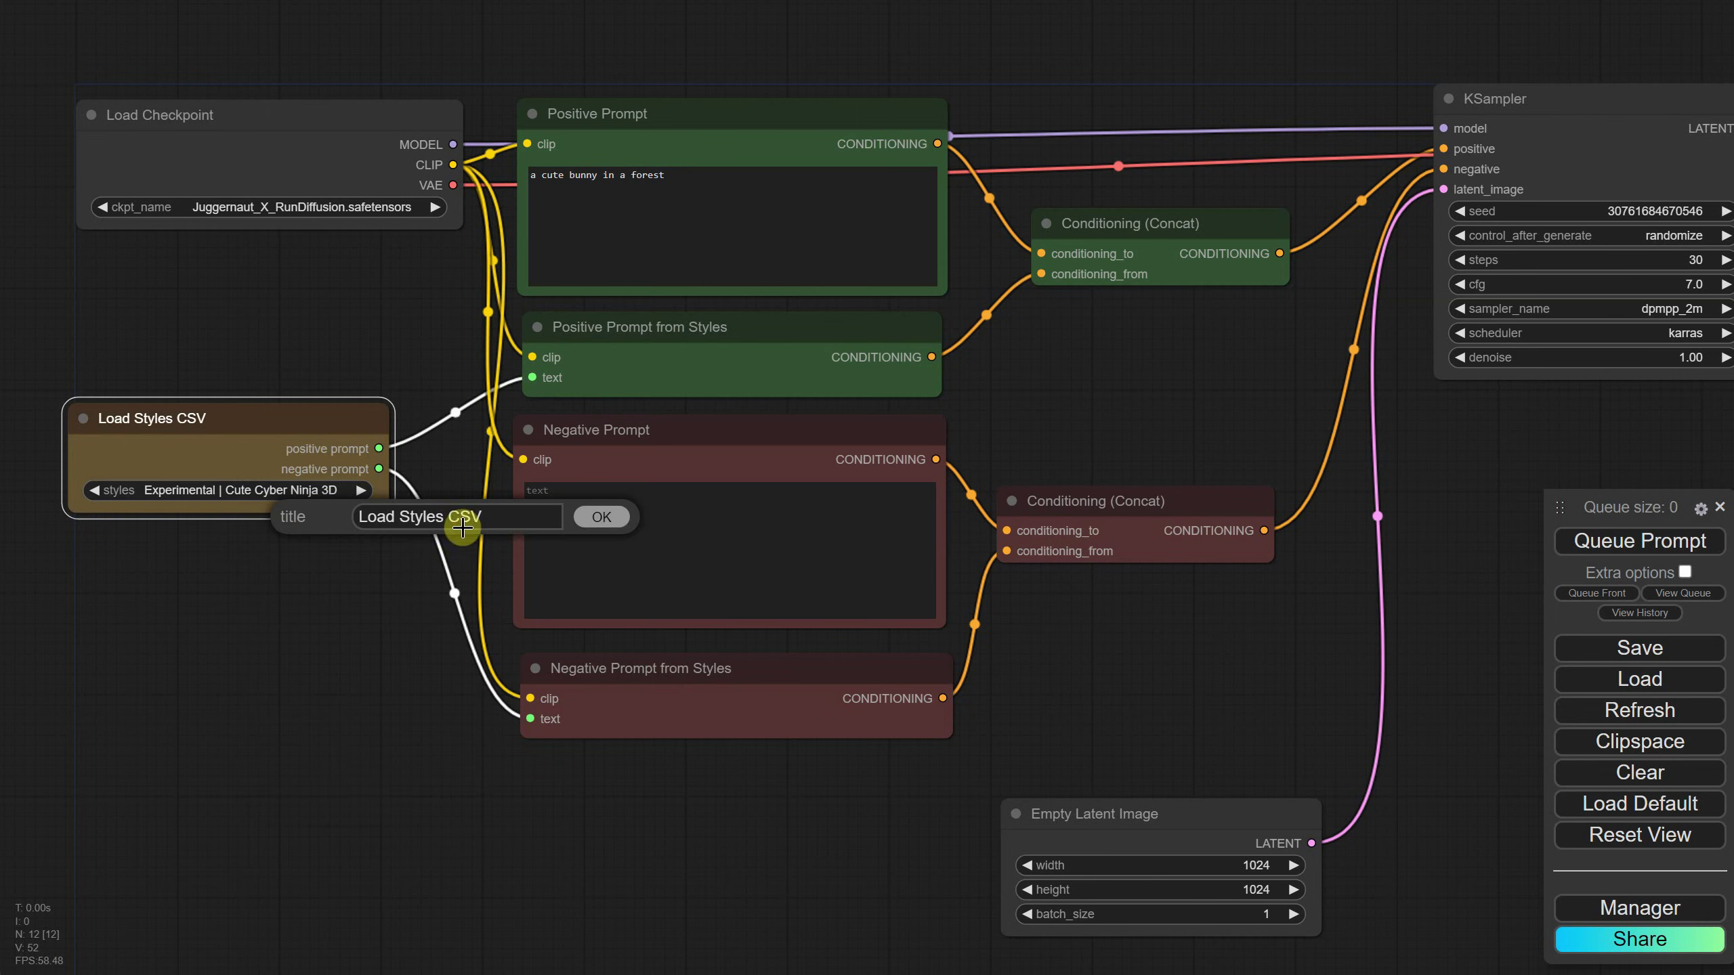
text(1)
key(Return)
Duplicate the loader below it and retitle the copy Load Styles CSV 2.
key(ctrl+c)
key(ctrl+v)
drag(357, 467, 251, 710)
right_click(252, 717)
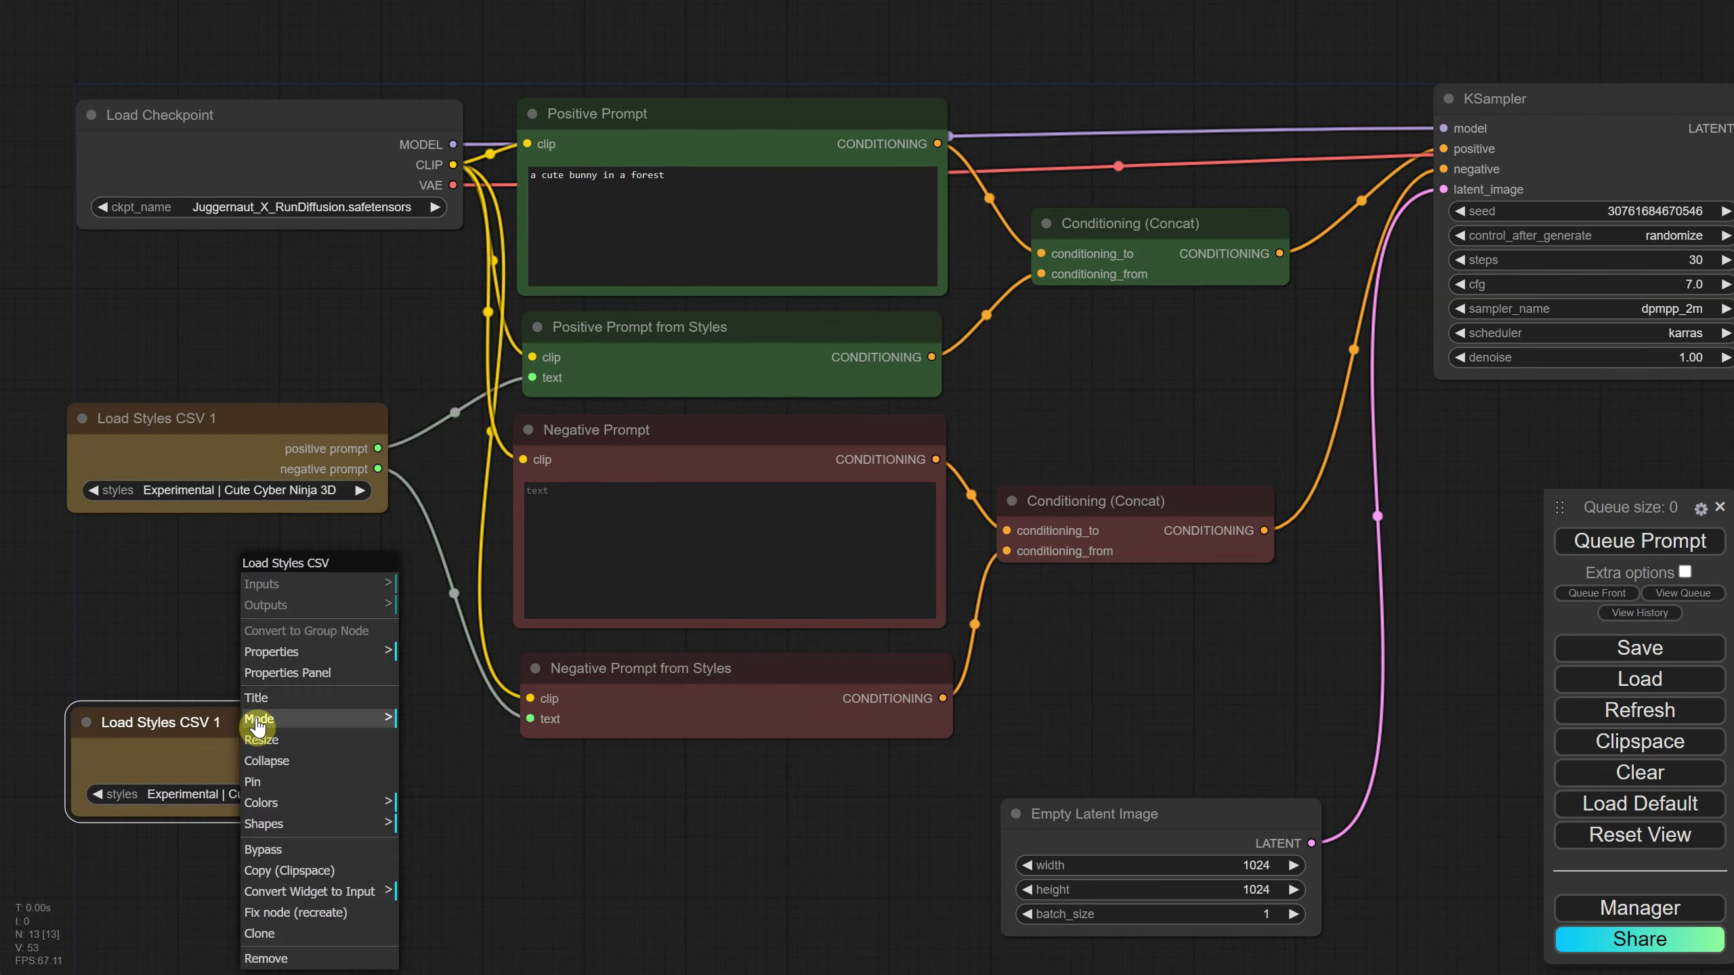
click(293, 666)
key(BackSpace)
text(2)
key(Return)
scroll(394, 543, down, 1)
drag(321, 622, 316, 633)
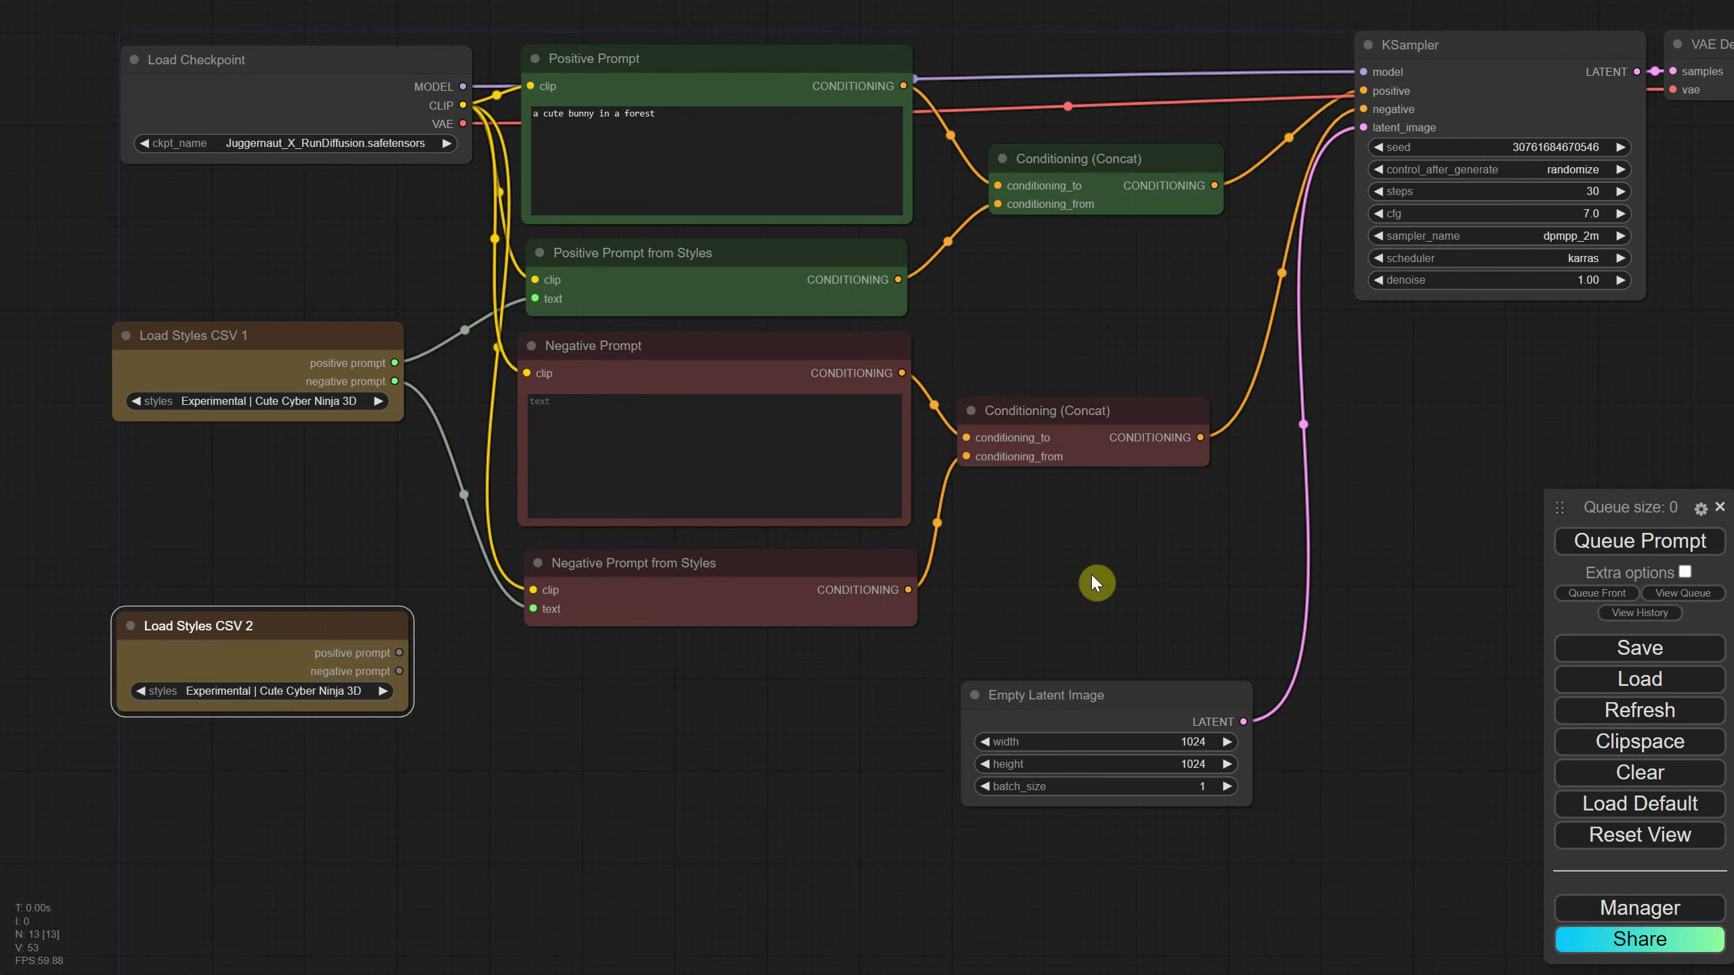
Reposition the graph and select the Negative Prompt and Negative Prompt from Styles nodes.
drag(1093, 576, 1221, 648)
drag(912, 726, 890, 667)
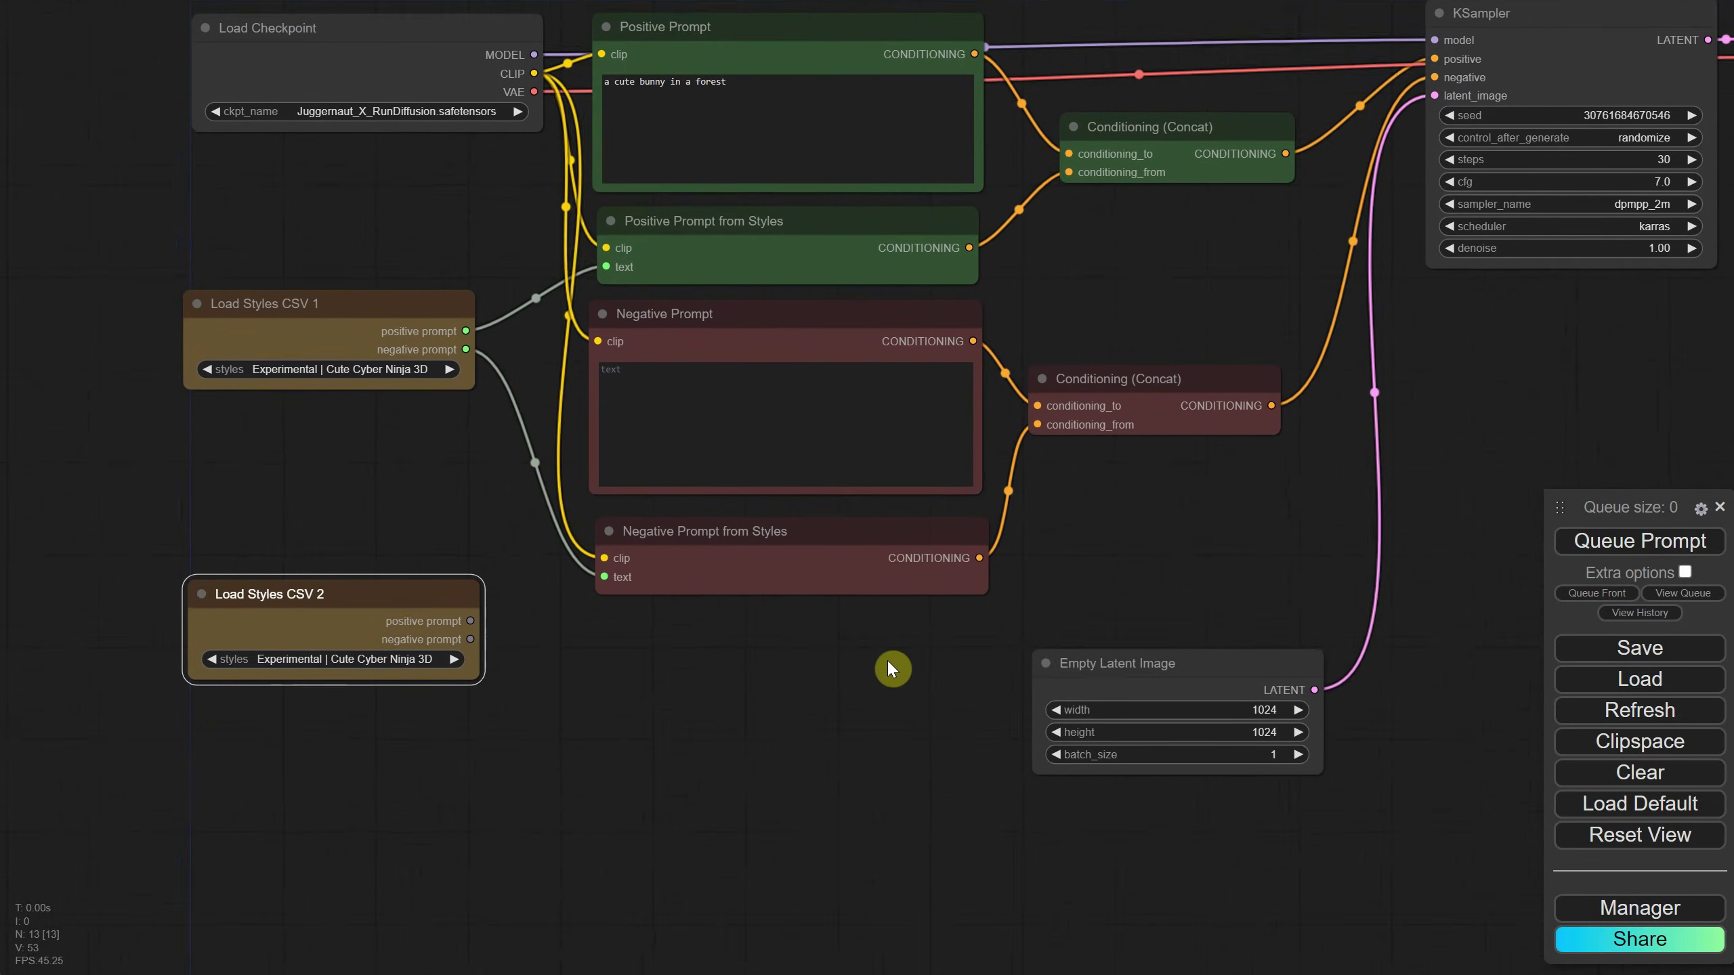
click(806, 342)
shift+click(796, 532)
Clone Positive Prompt from Styles and feed it Load Styles CSV 2's positive prompt.
drag(796, 536, 794, 615)
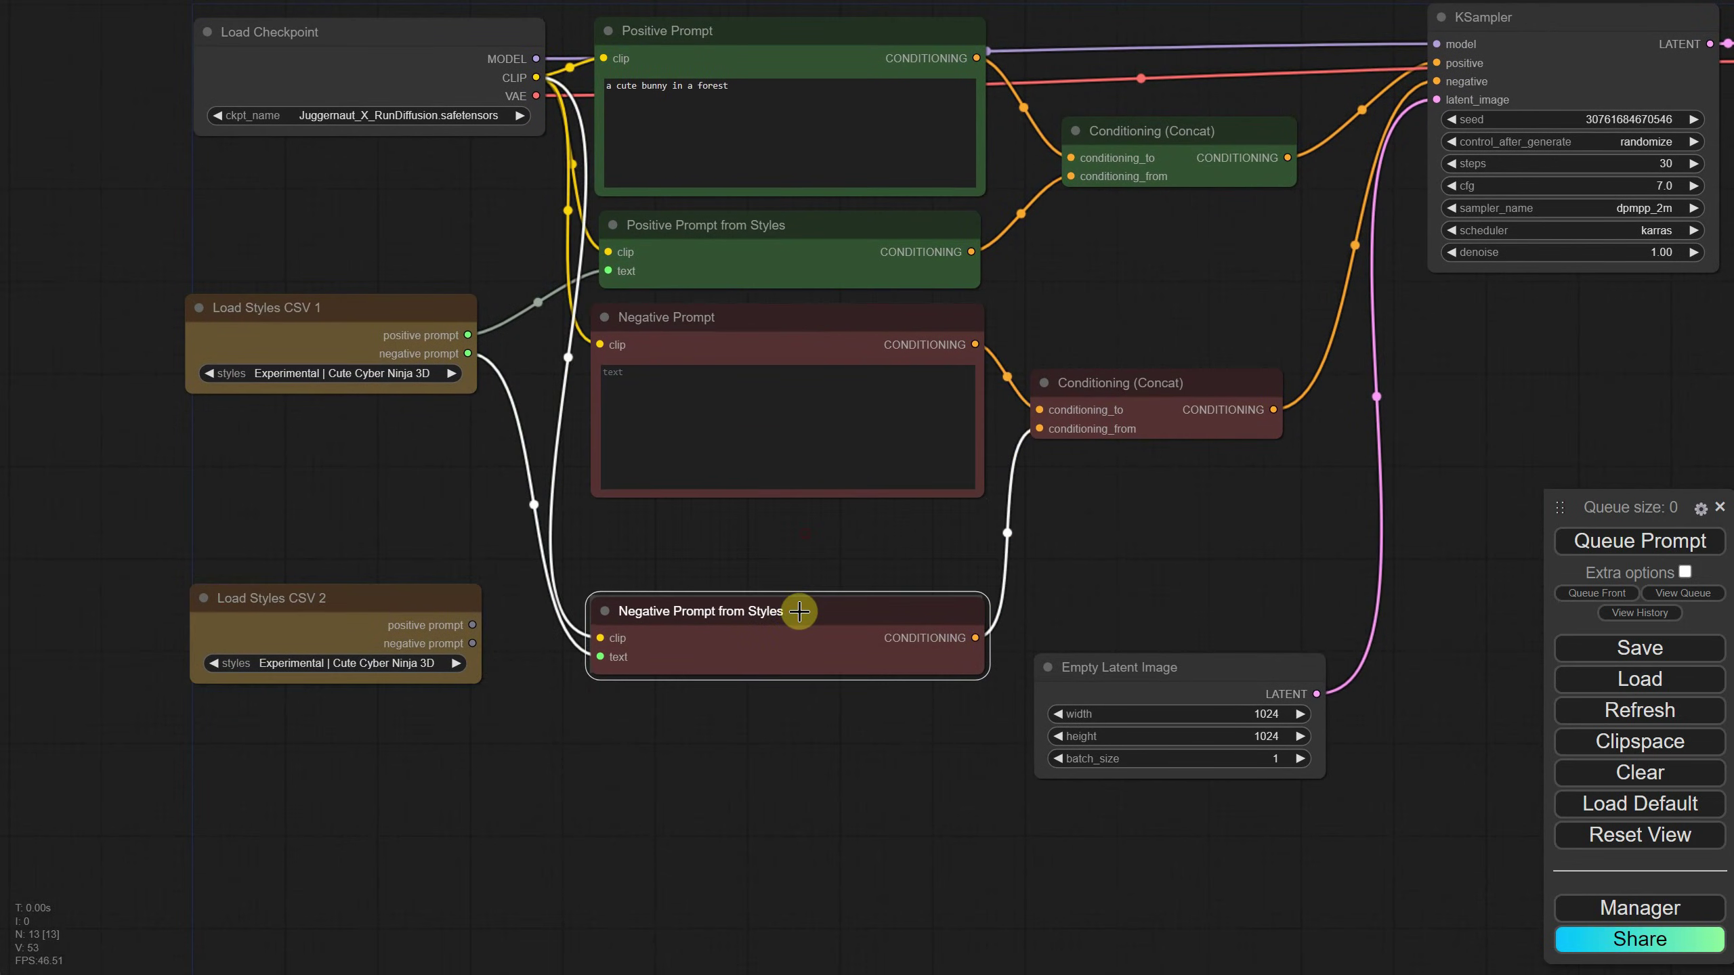
drag(785, 333, 801, 388)
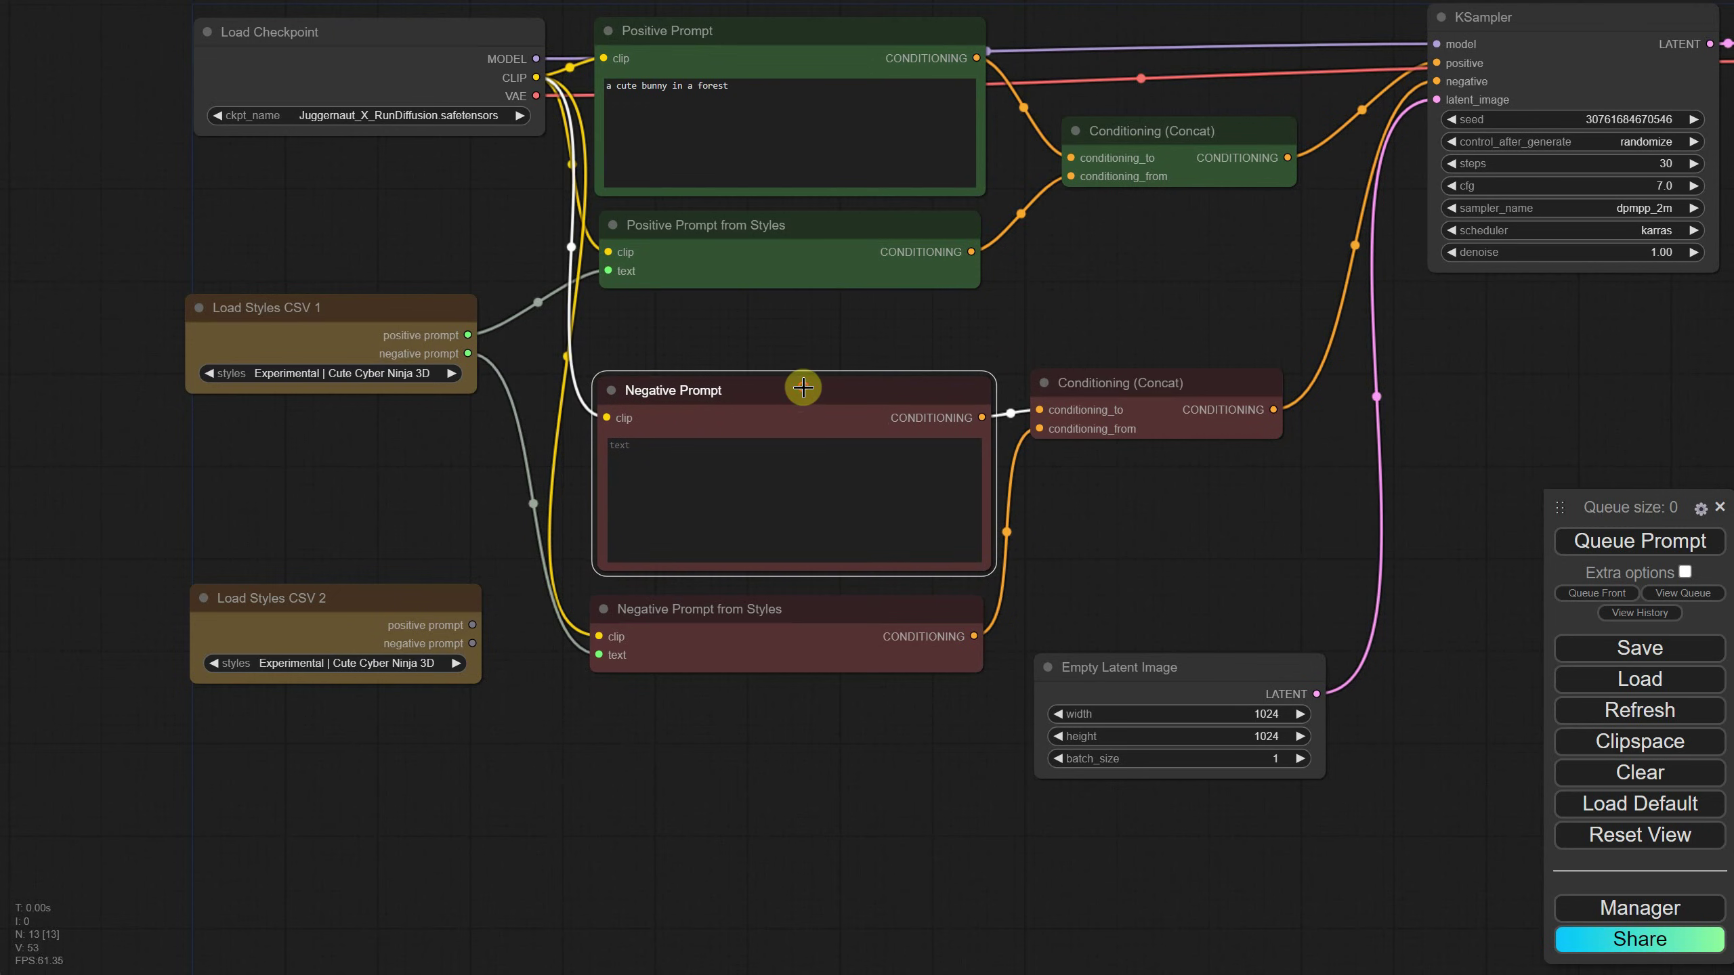
click(770, 228)
mouse_move(783, 235)
mouse_down()
mouse_move(800, 298)
mouse_move(757, 311)
mouse_up()
mouse_move(474, 625)
mouse_down()
mouse_move(607, 369)
mouse_move(563, 109)
mouse_move(537, 75)
mouse_up()
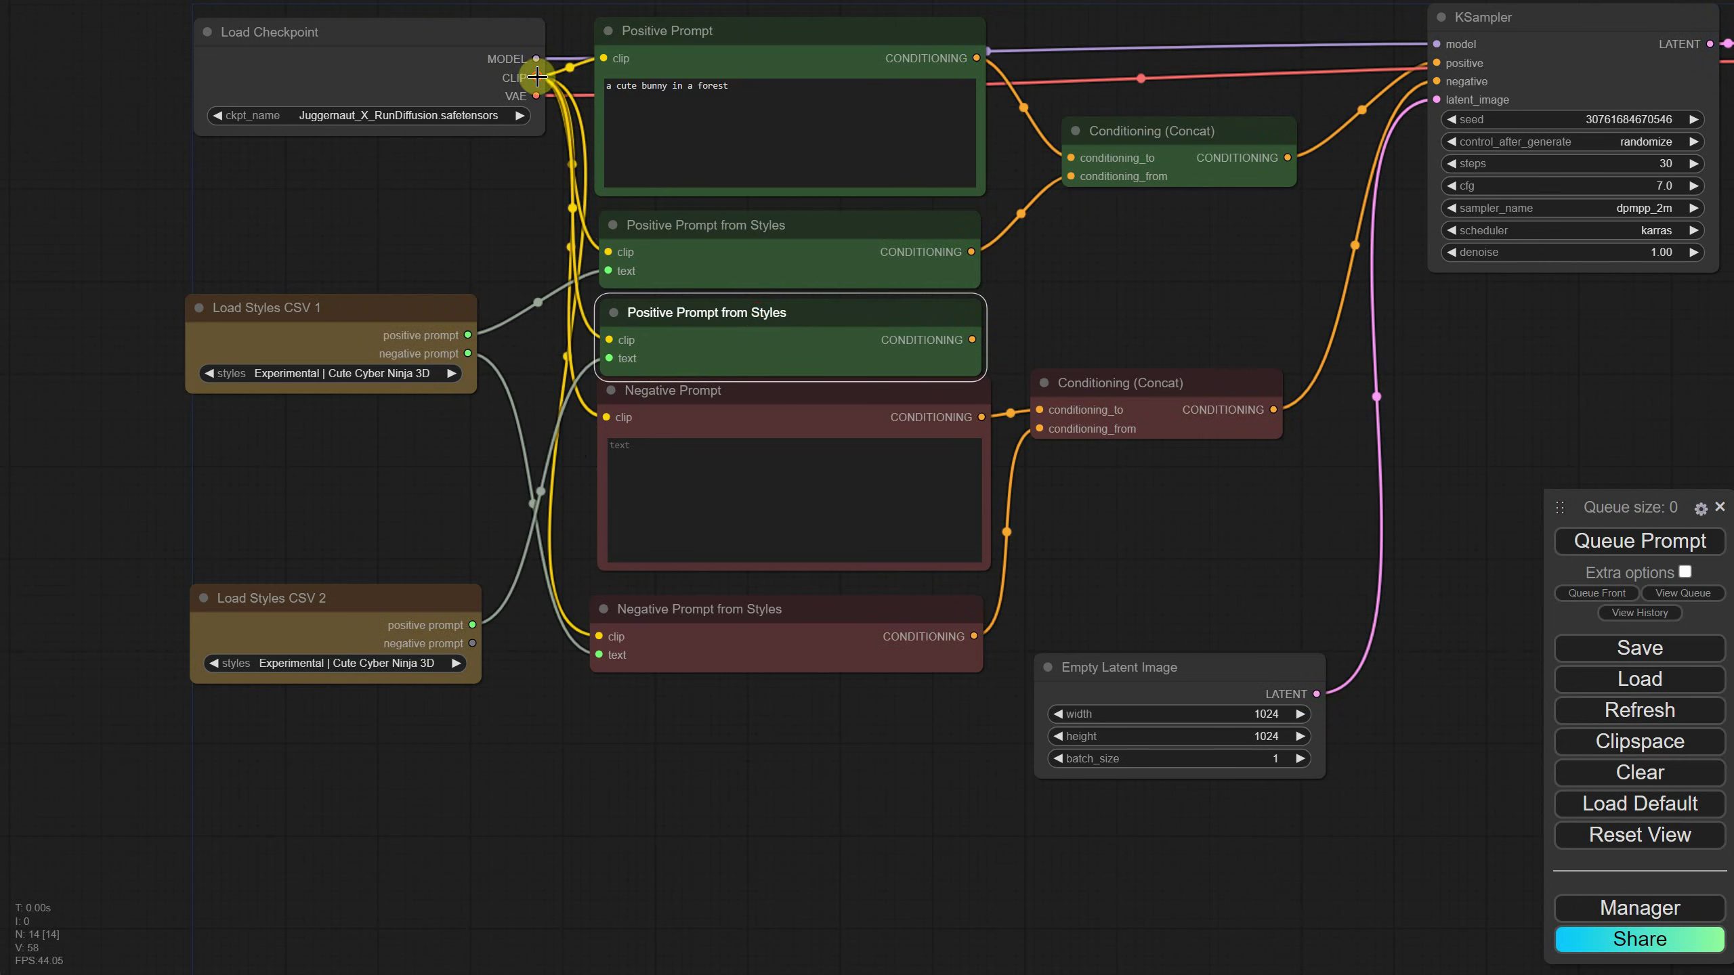
Clone Negative Prompt from Styles, wiring Load Styles CSV 2's negative prompt and the checkpoint CLIP.
click(737, 616)
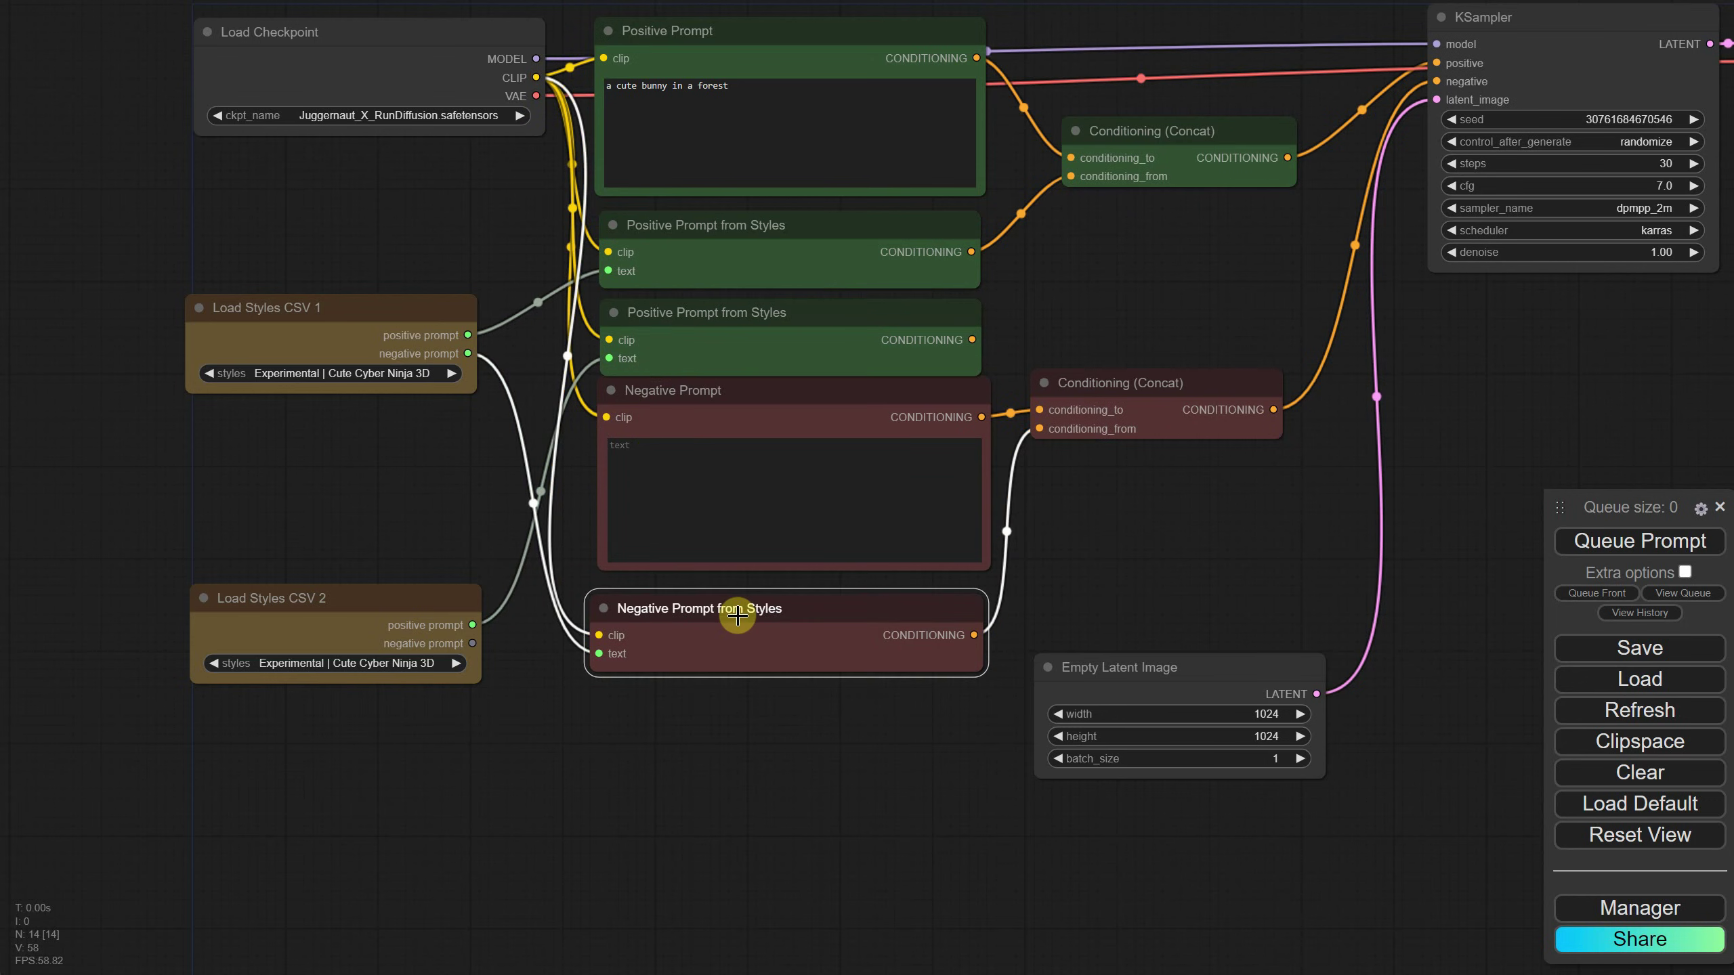
drag(790, 589, 713, 701)
mouse_move(472, 643)
mouse_down()
mouse_move(542, 651)
mouse_move(605, 751)
mouse_up()
mouse_move(606, 731)
mouse_down()
mouse_move(534, 187)
mouse_move(537, 77)
mouse_up()
drag(1122, 478, 941, 543)
Rearrange the Concat and Empty Latent Image nodes and duplicate the positive Conditioning (Concat).
click(953, 210)
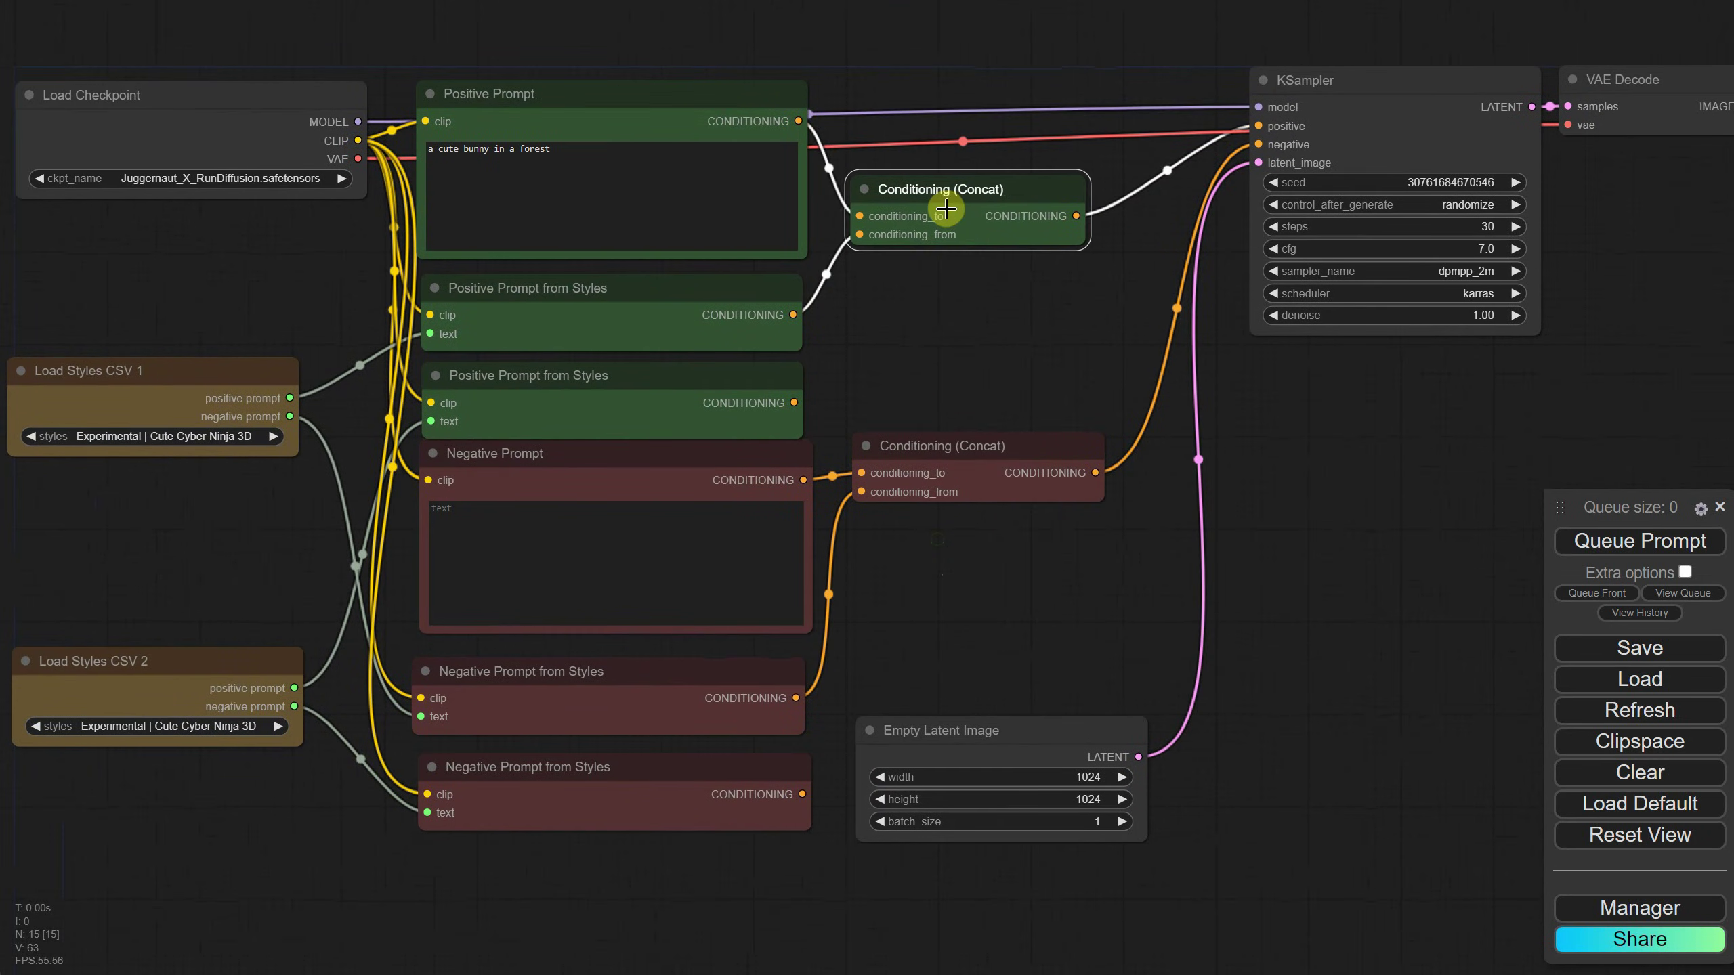
drag(940, 452, 946, 587)
drag(962, 740, 1190, 761)
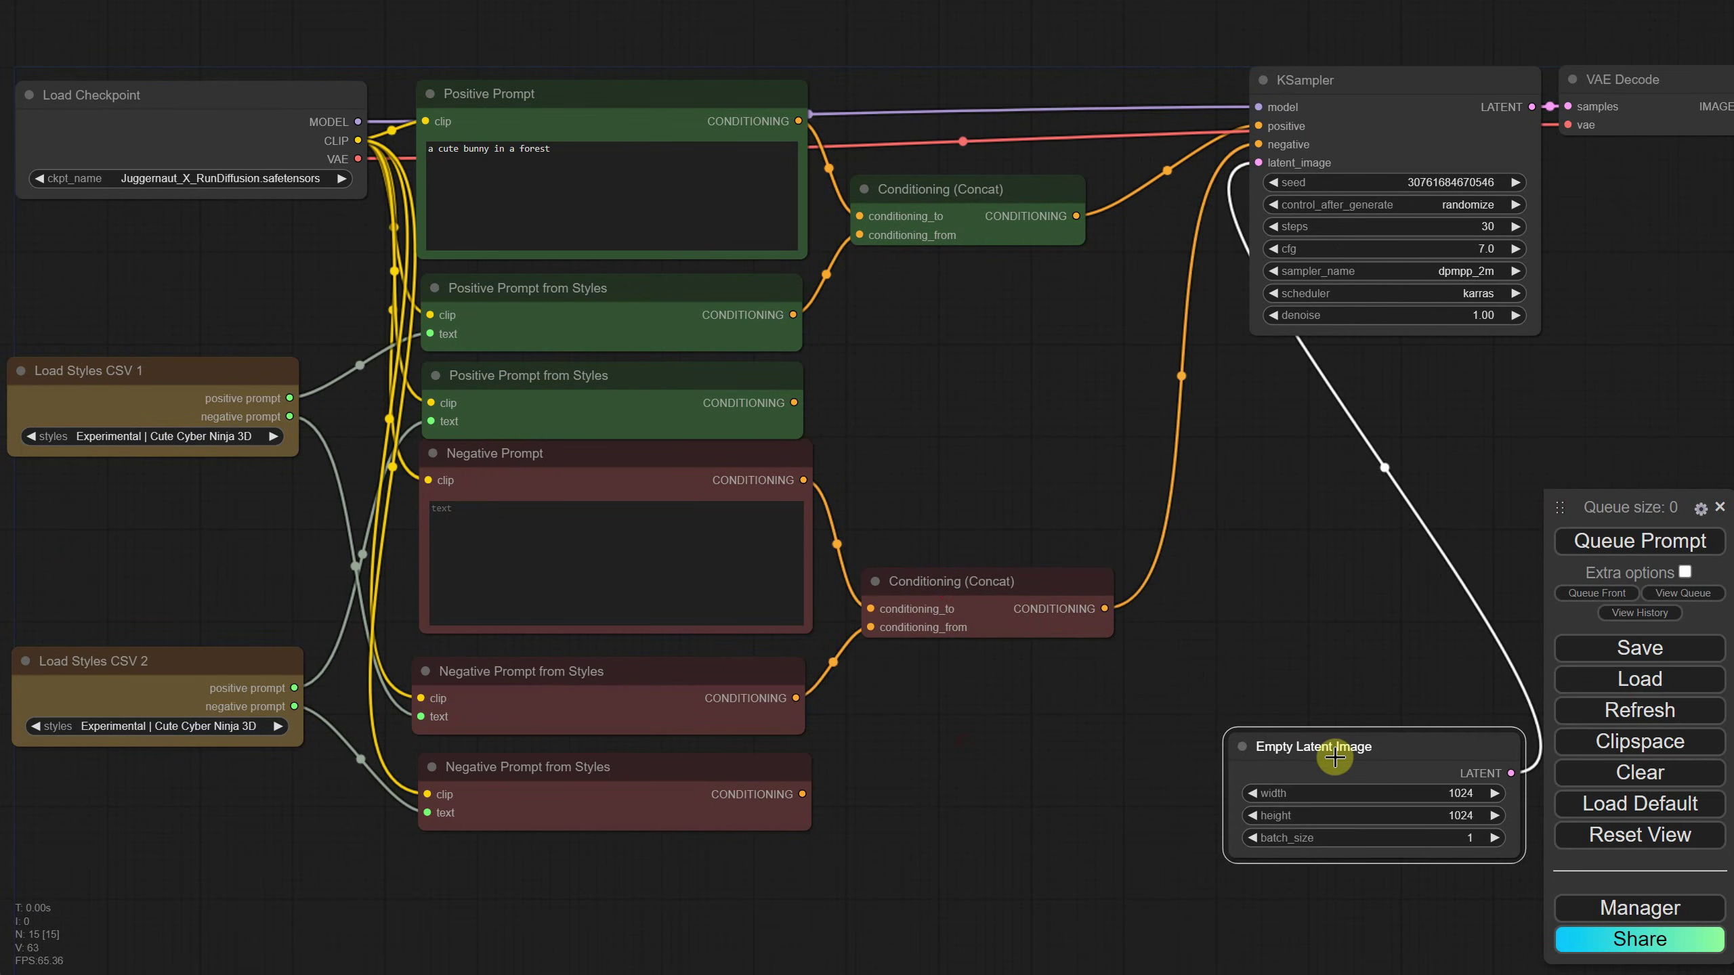
drag(940, 220, 940, 205)
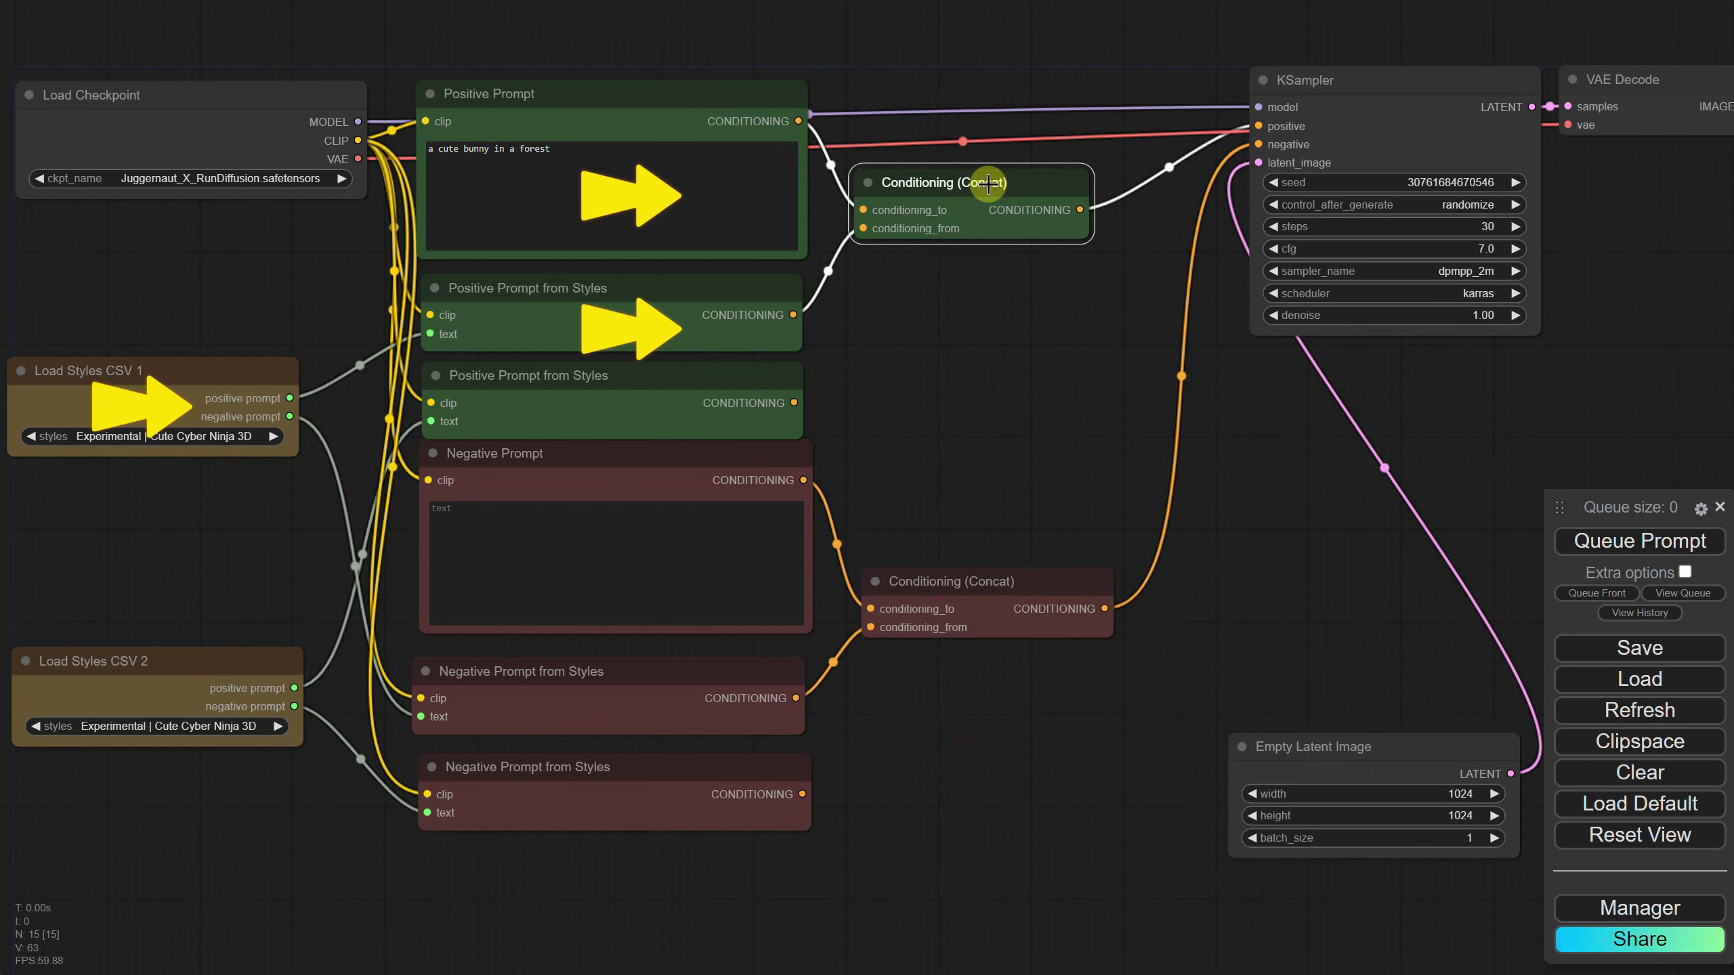
key(ctrl+c)
key(ctrl+v)
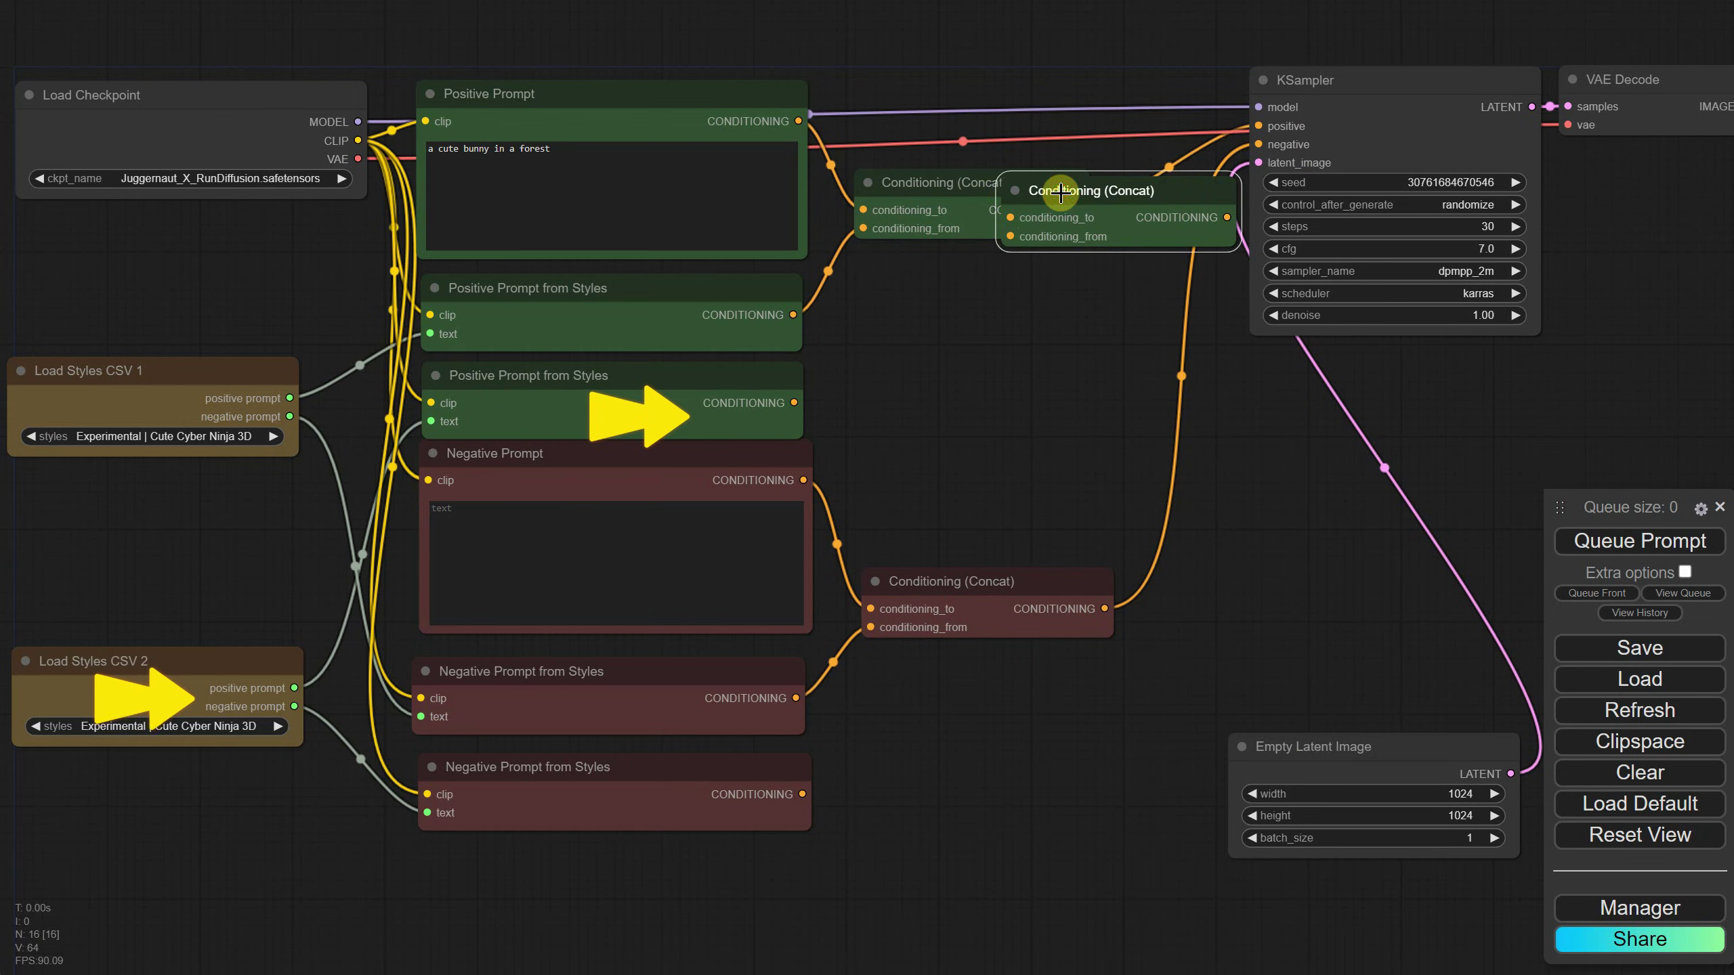
drag(1062, 191, 990, 290)
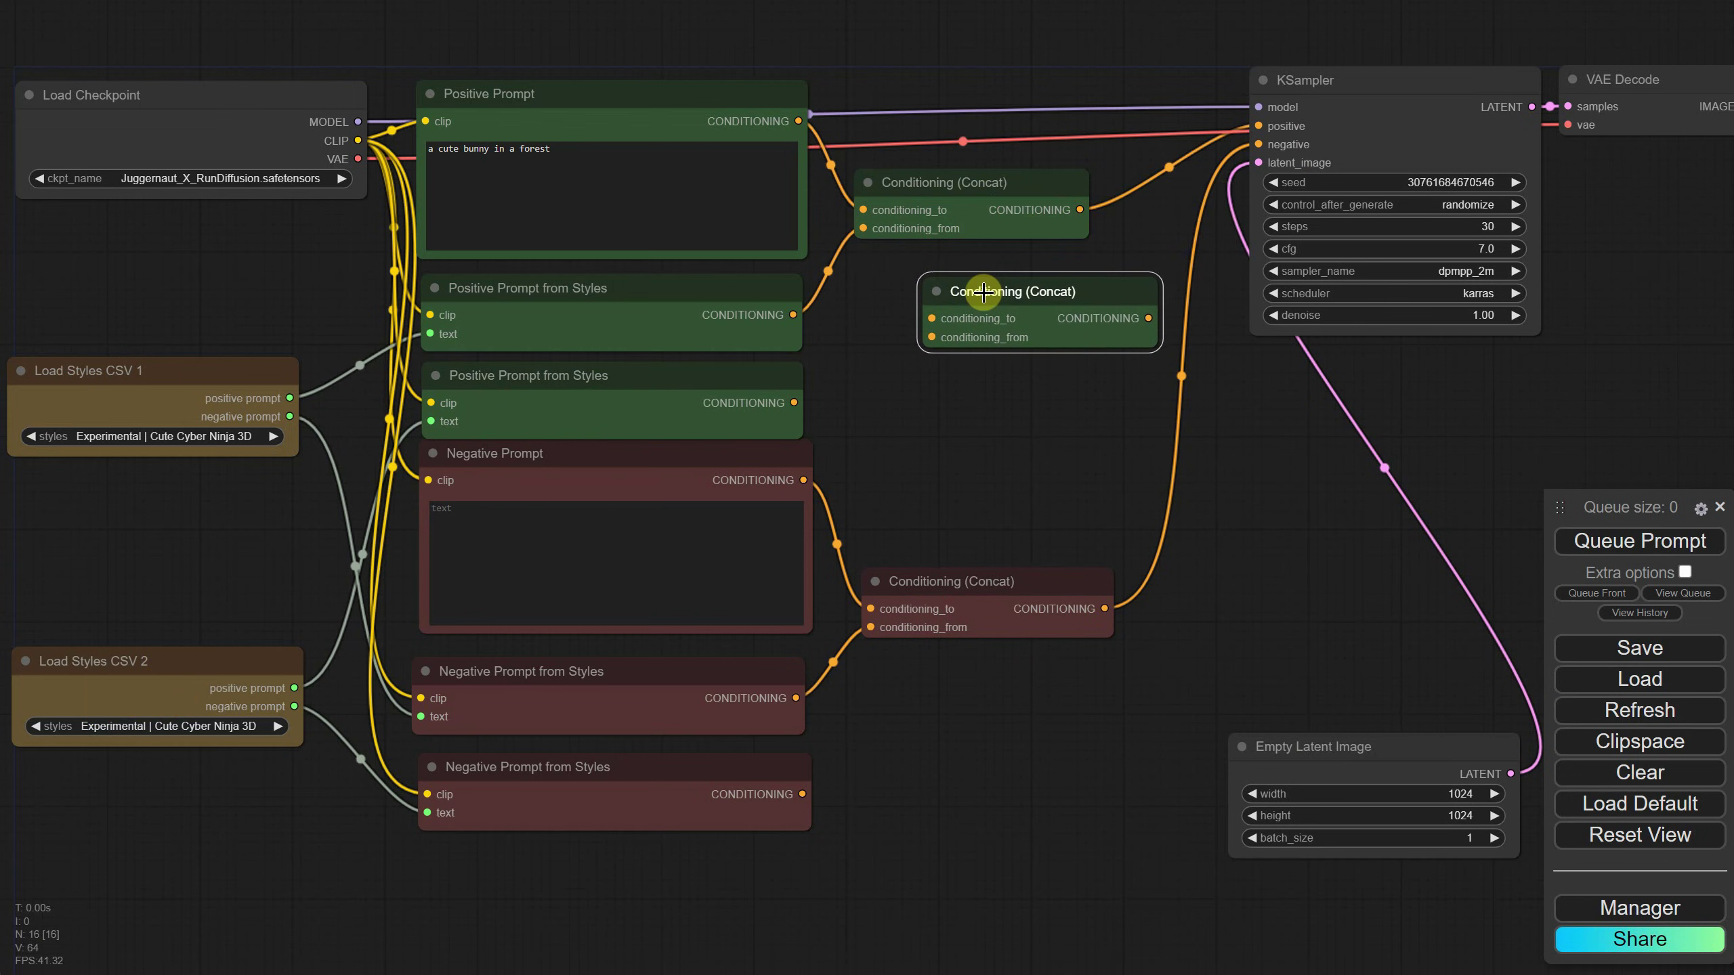
Wire the new Concat: first Concat and second Positive Prompt from Styles in, output to KSampler positive.
drag(1259, 126, 926, 318)
drag(1049, 388, 919, 391)
drag(1195, 85, 1463, 145)
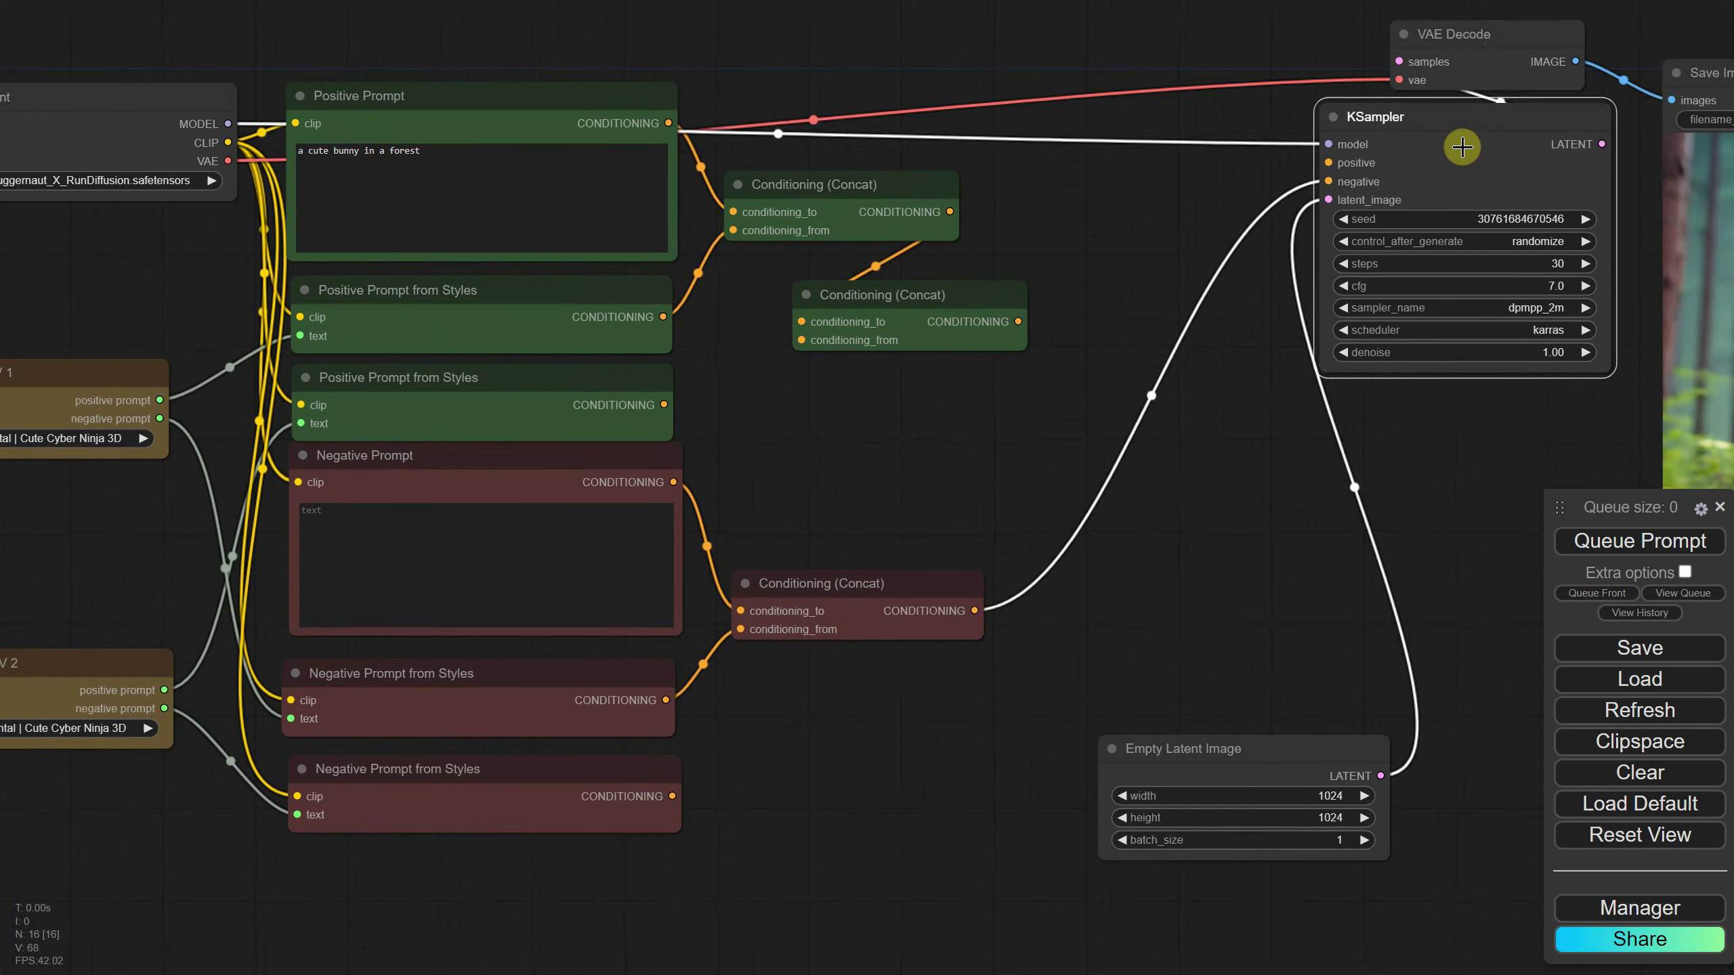
drag(911, 299, 1110, 185)
drag(1213, 210, 1322, 152)
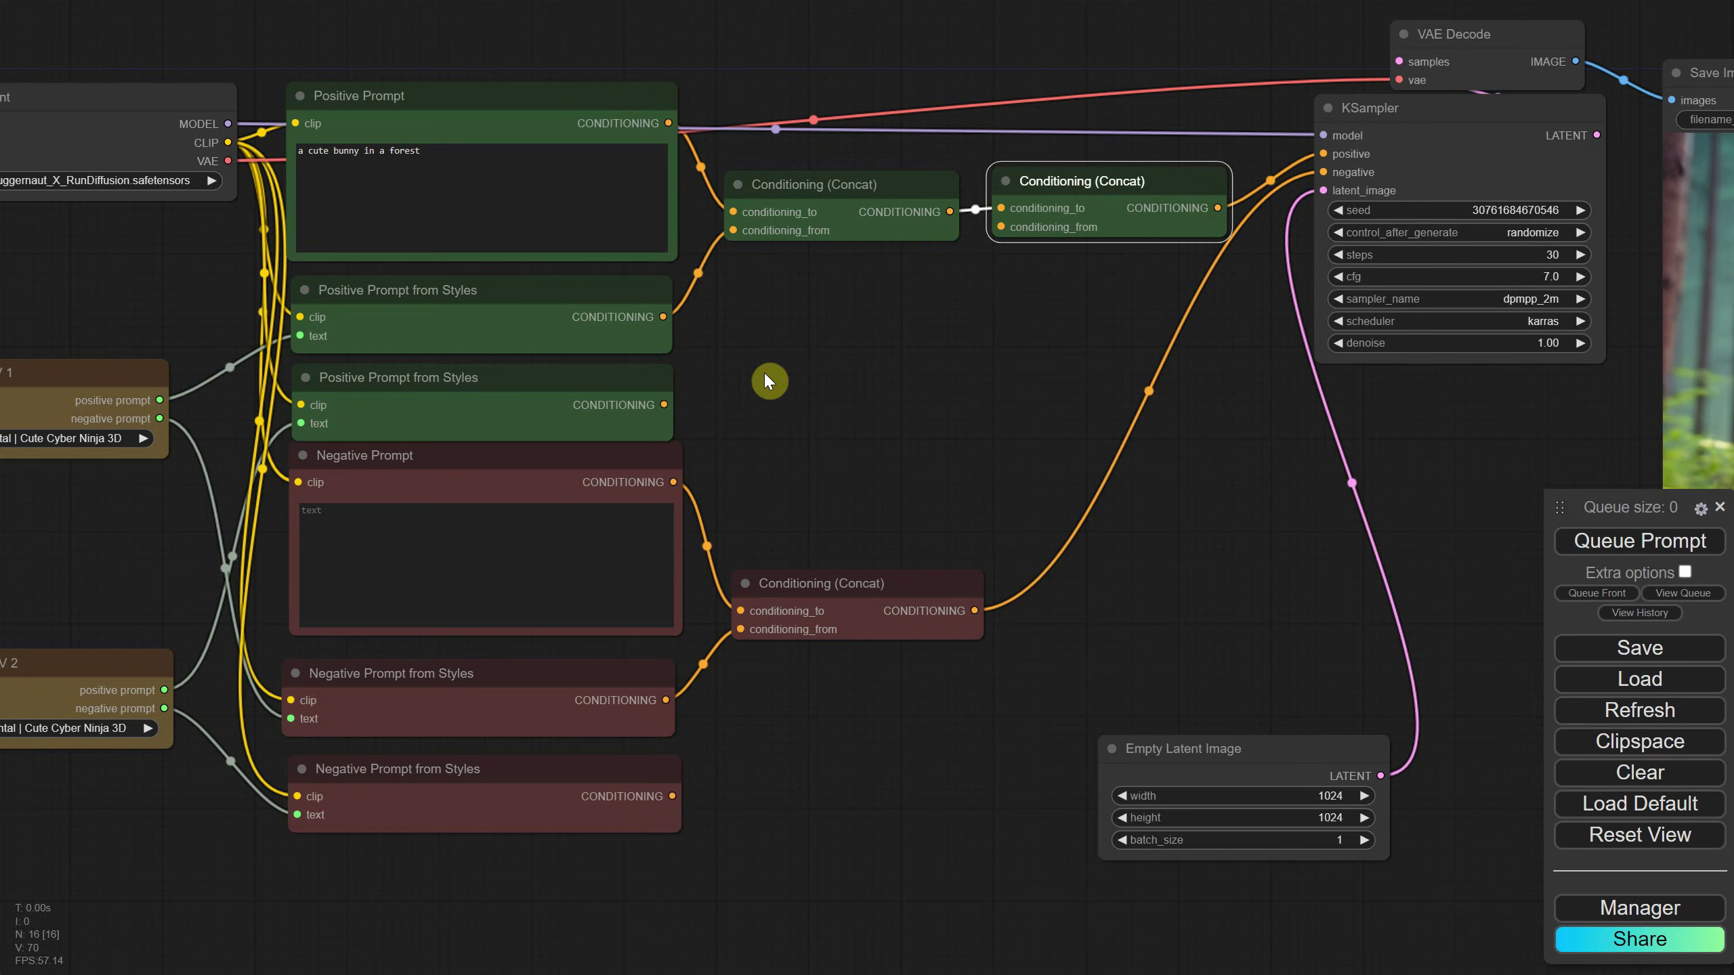
drag(661, 407, 1079, 216)
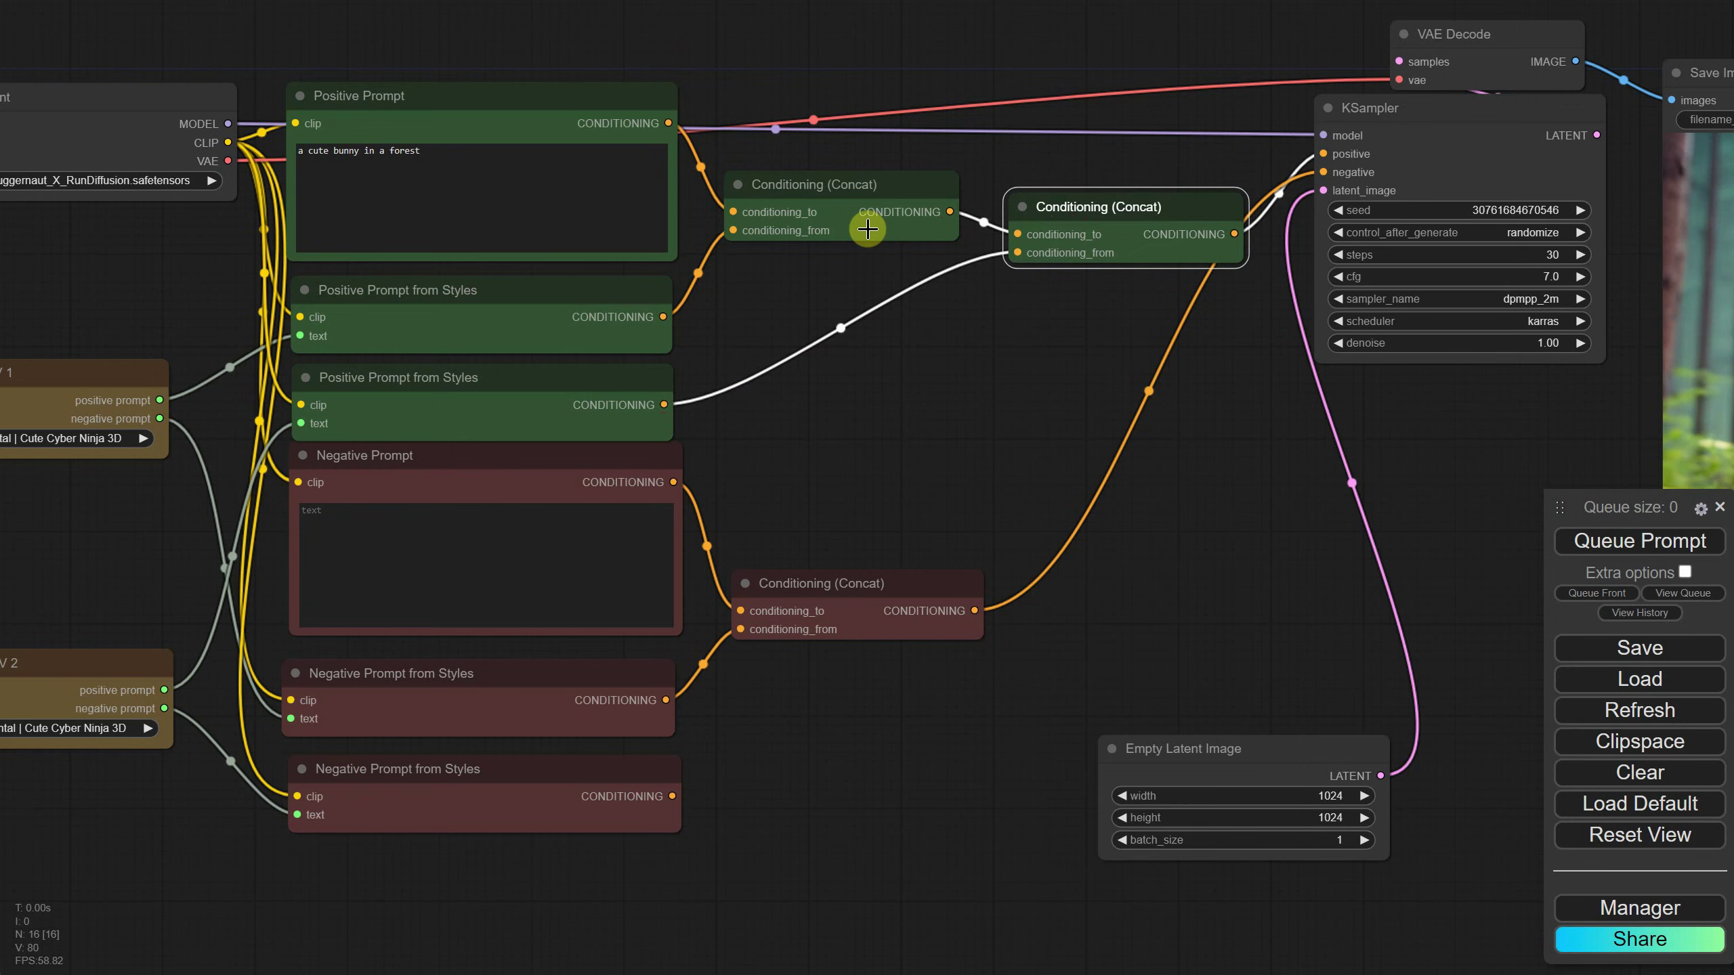
drag(852, 203, 845, 198)
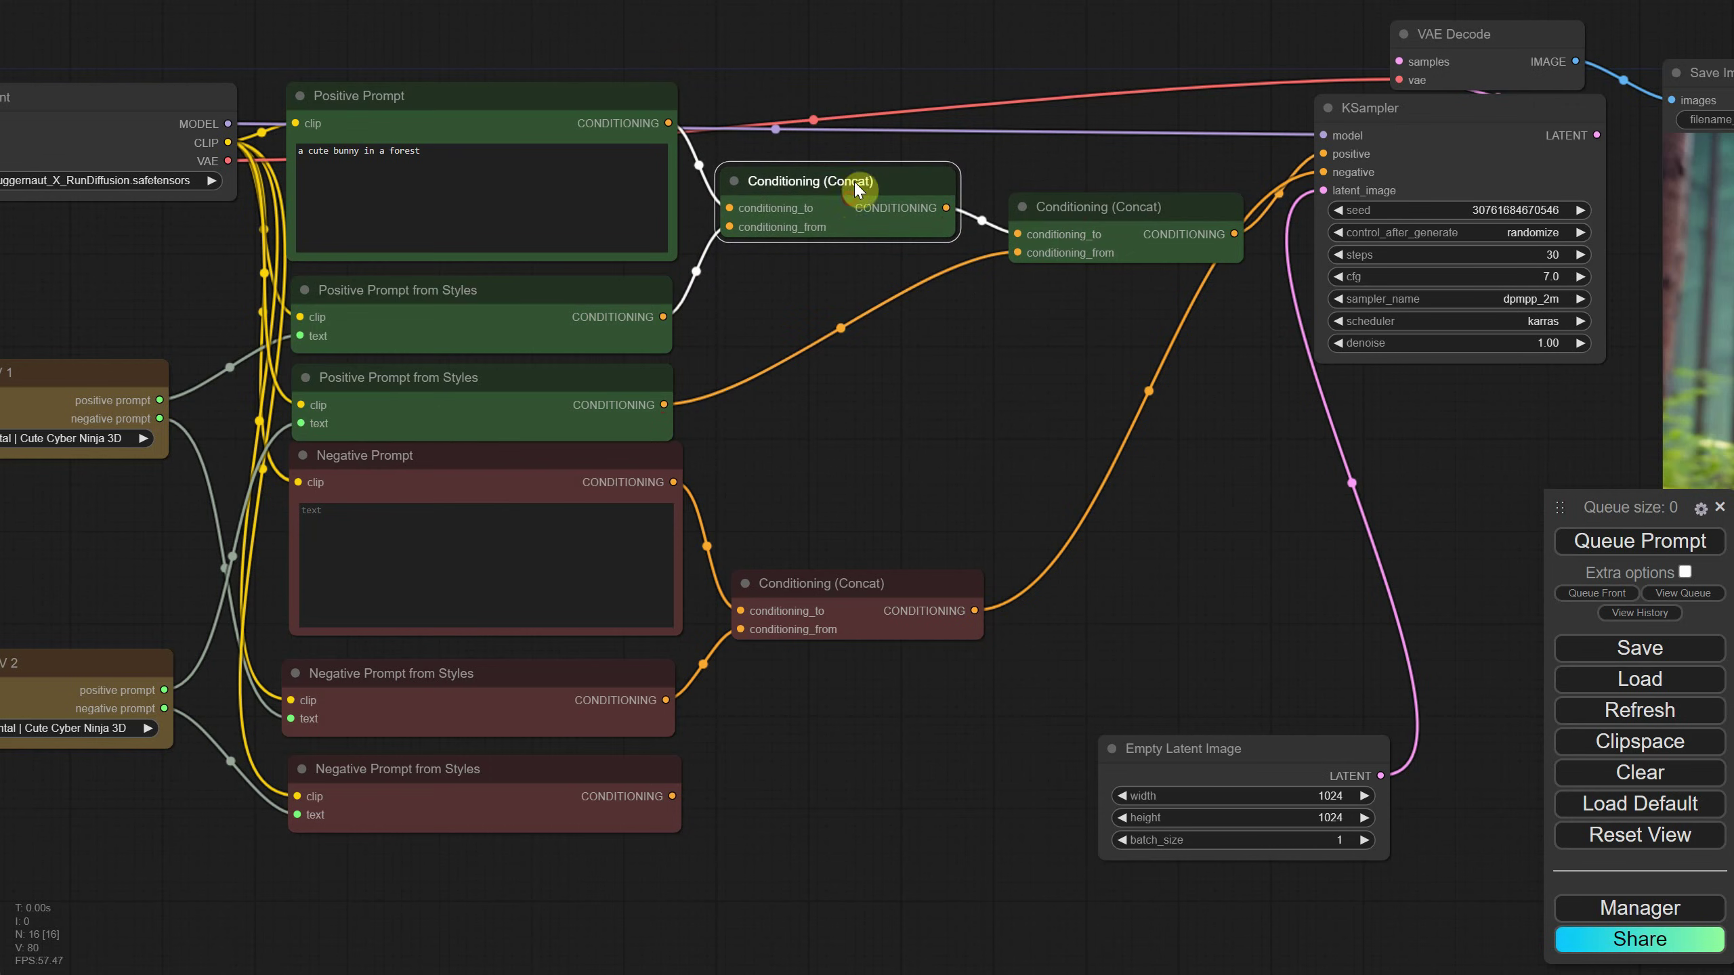
drag(1096, 208, 1037, 207)
Clone the red Concat, chain the second Negative Prompt from Styles through it into KSampler negative.
click(866, 591)
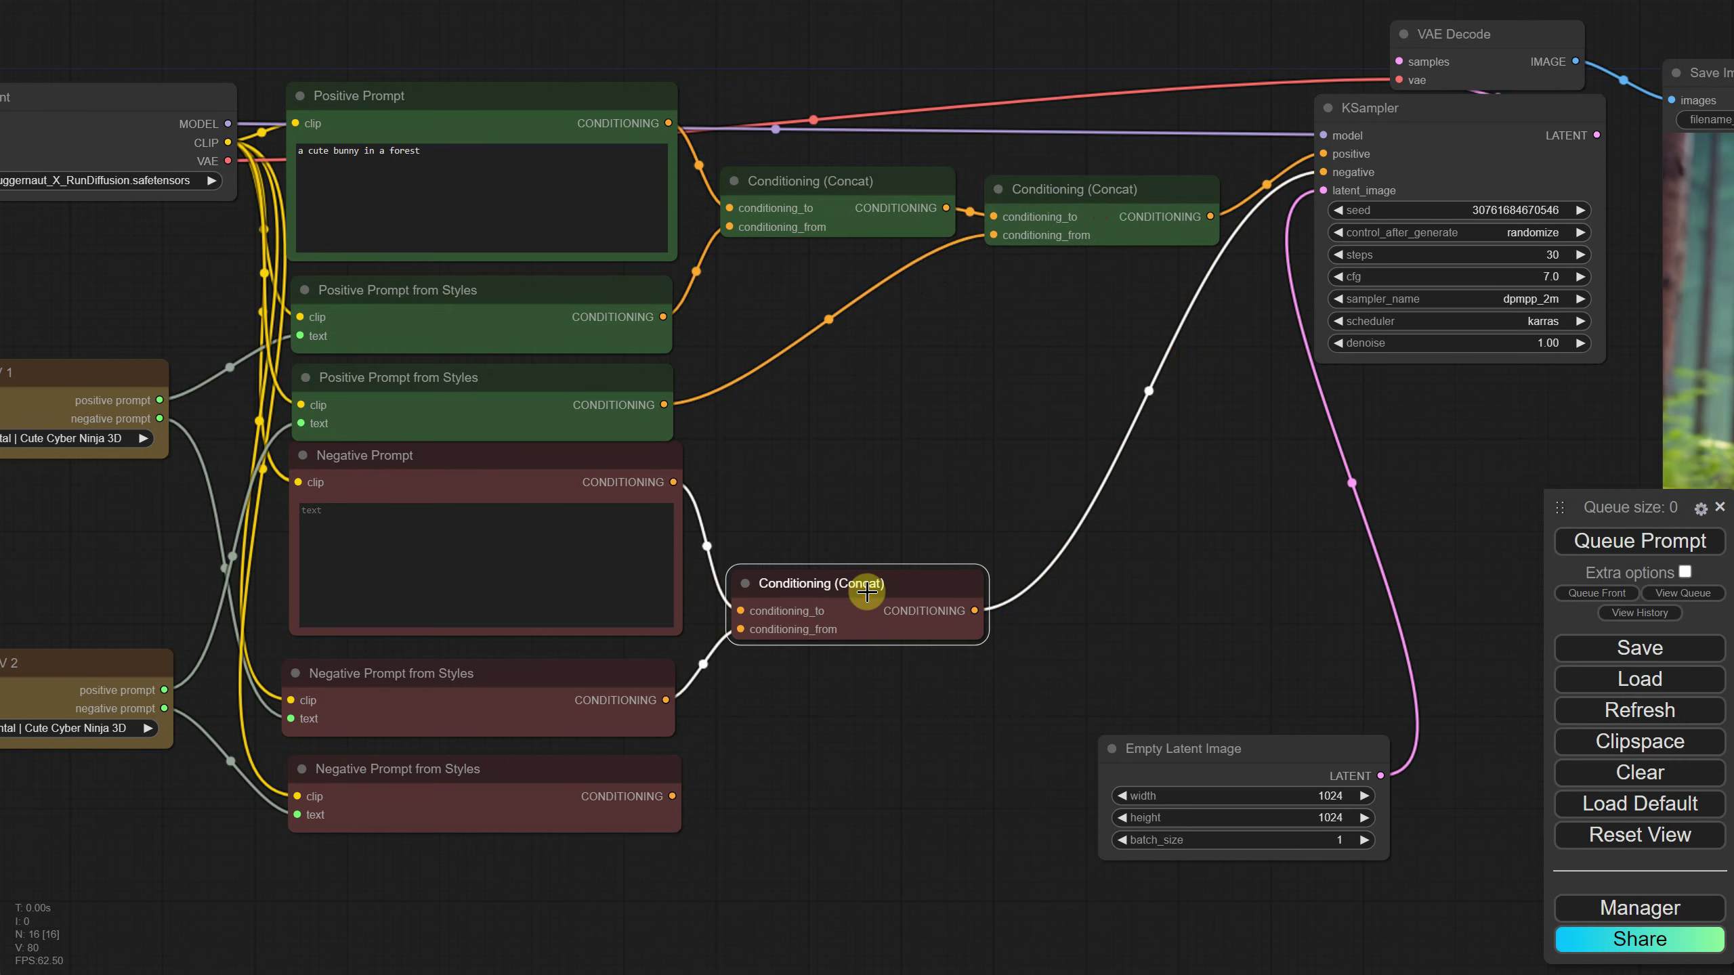
drag(866, 591, 1112, 594)
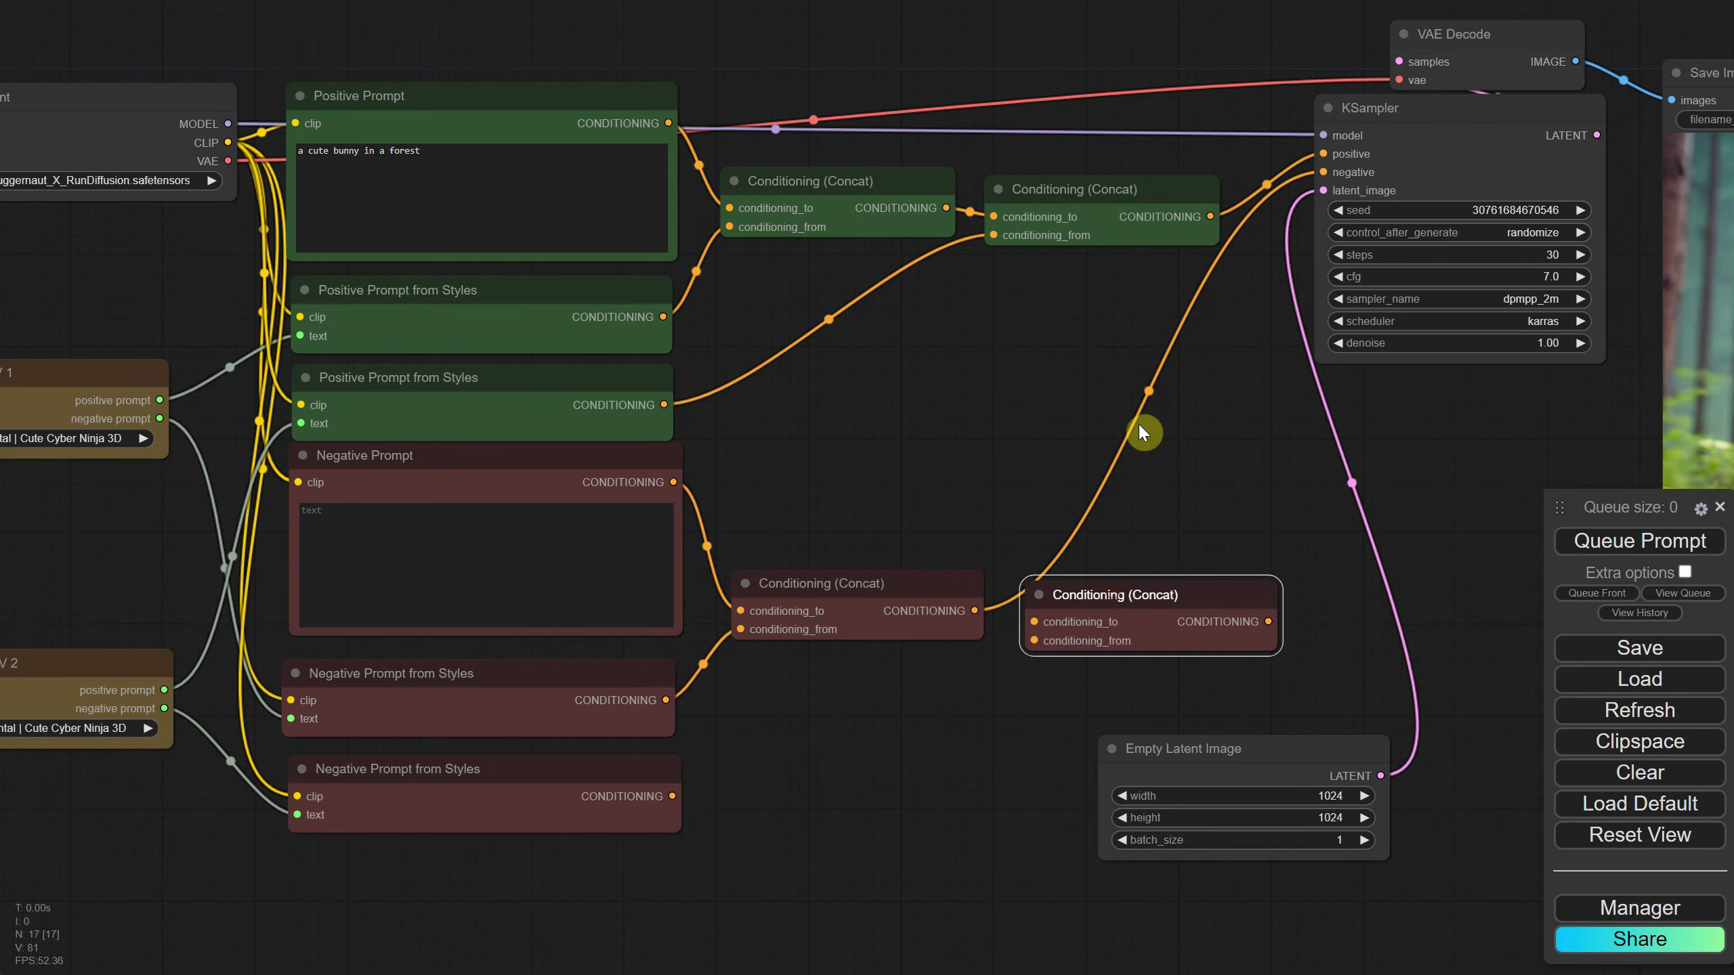
click(1149, 392)
click(1164, 418)
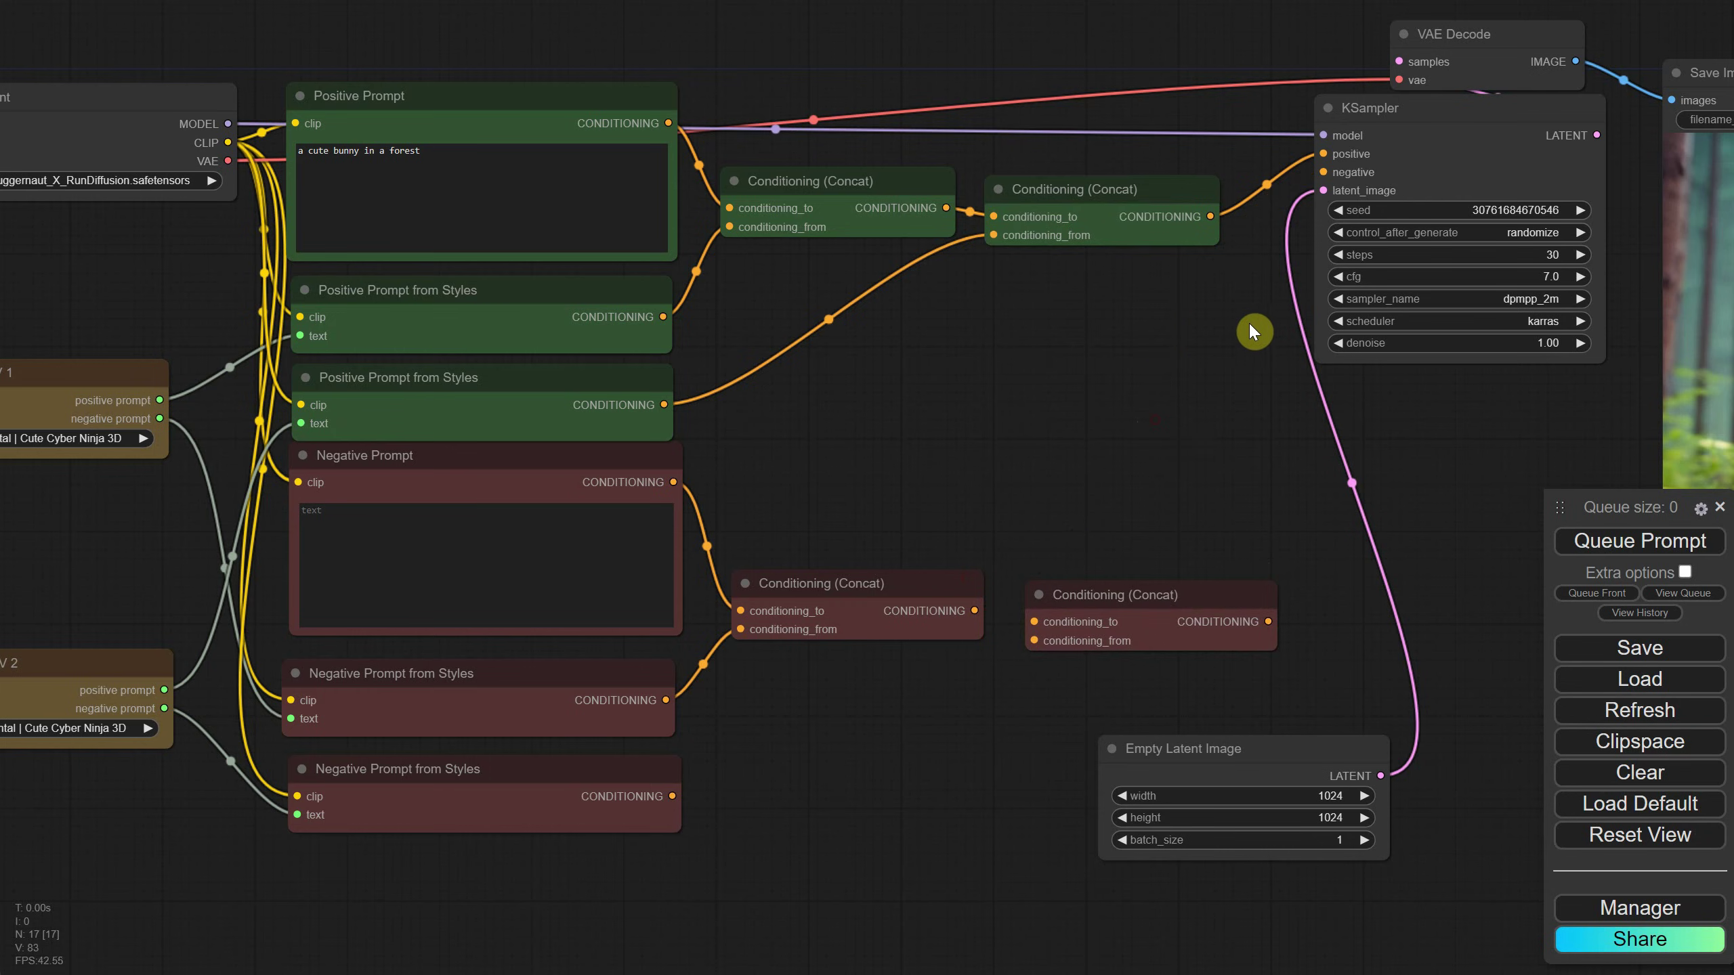
mouse_move(1059, 605)
mouse_down()
mouse_move(970, 606)
mouse_move(1036, 608)
mouse_up()
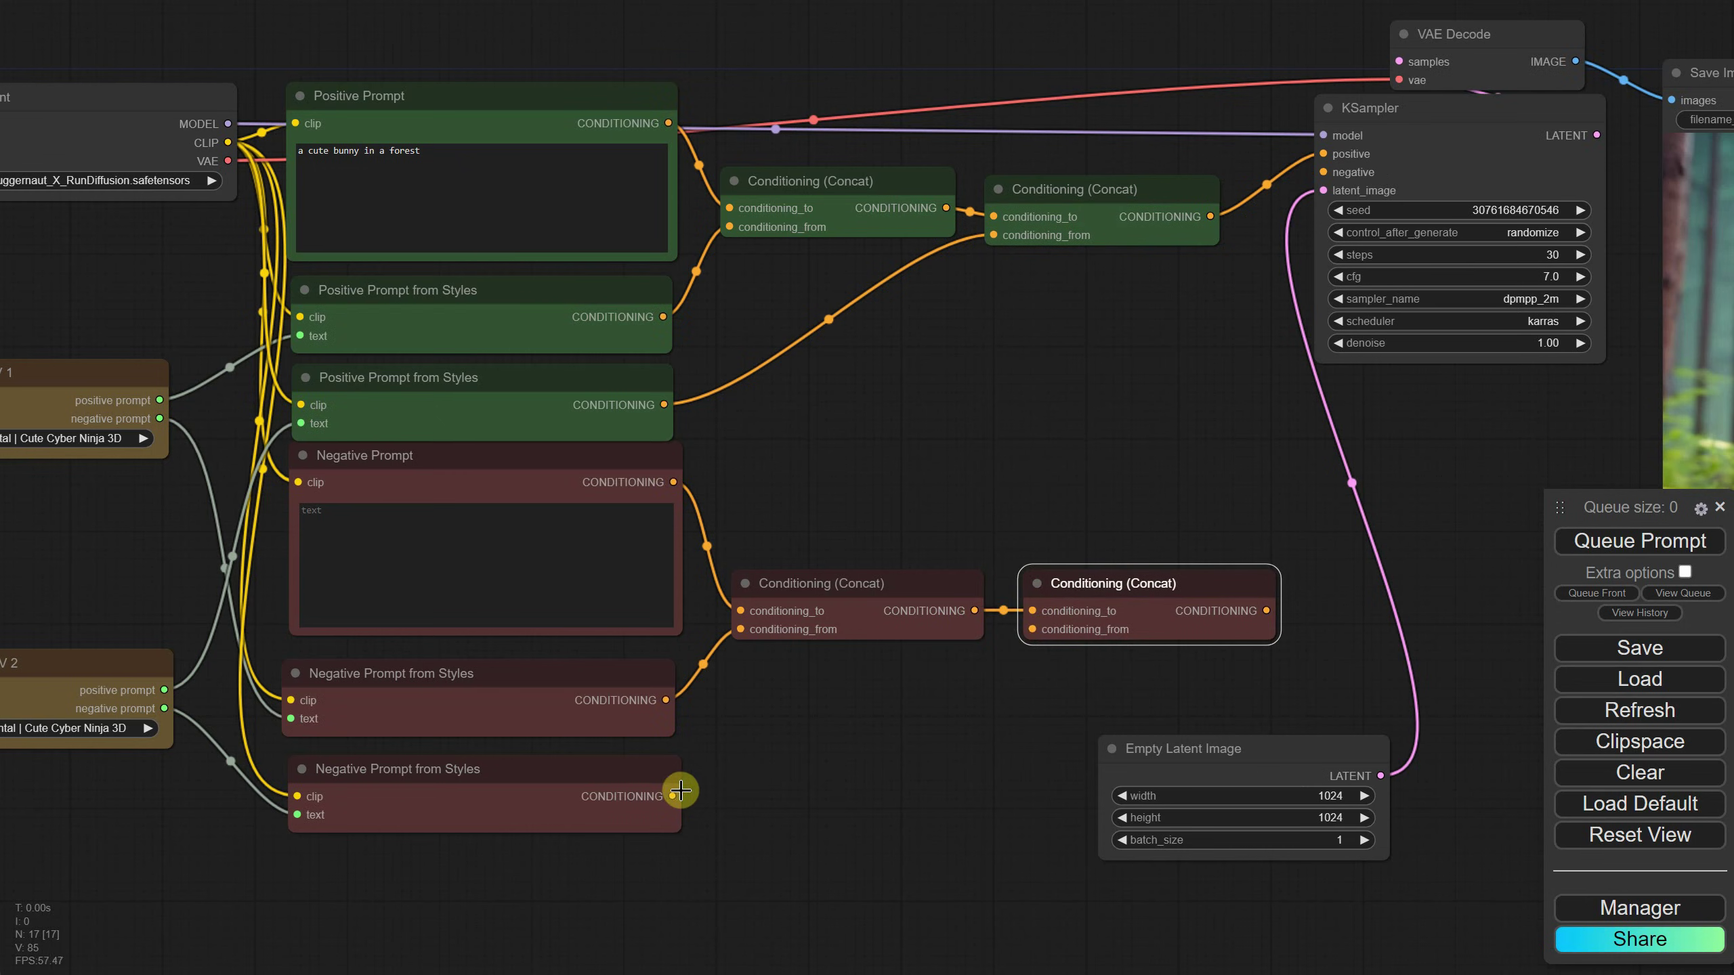
mouse_move(680, 792)
mouse_down()
mouse_move(805, 747)
mouse_move(1032, 593)
mouse_move(1032, 630)
mouse_up()
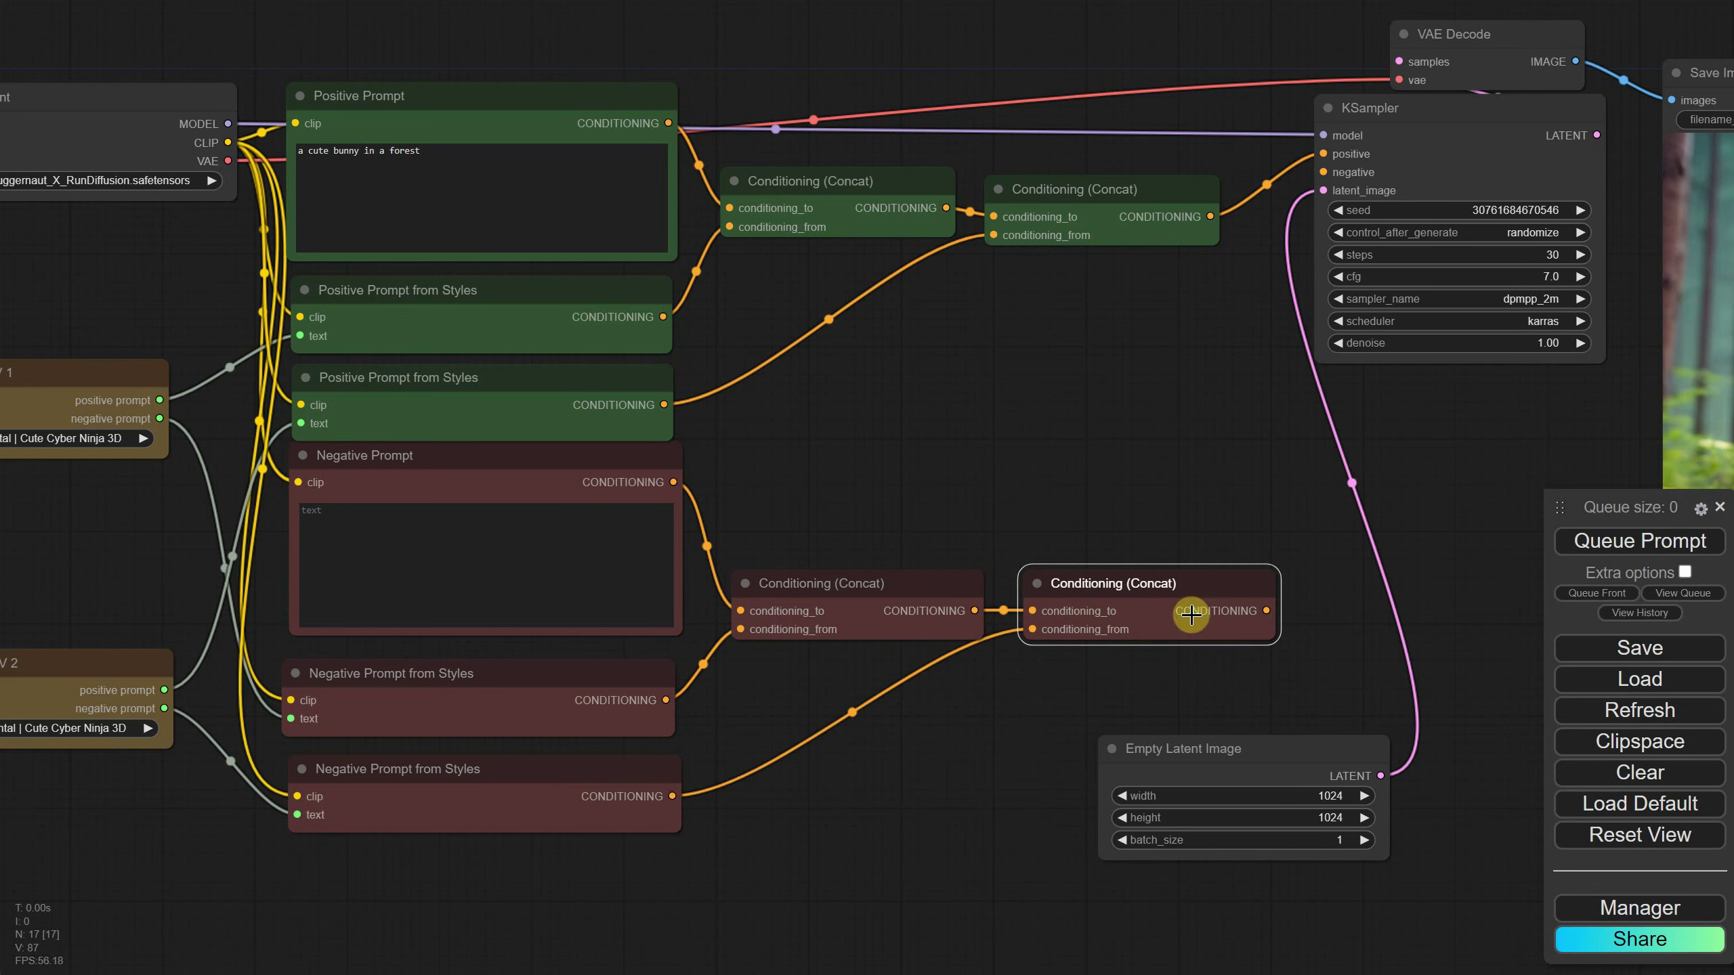
drag(1265, 613, 1324, 176)
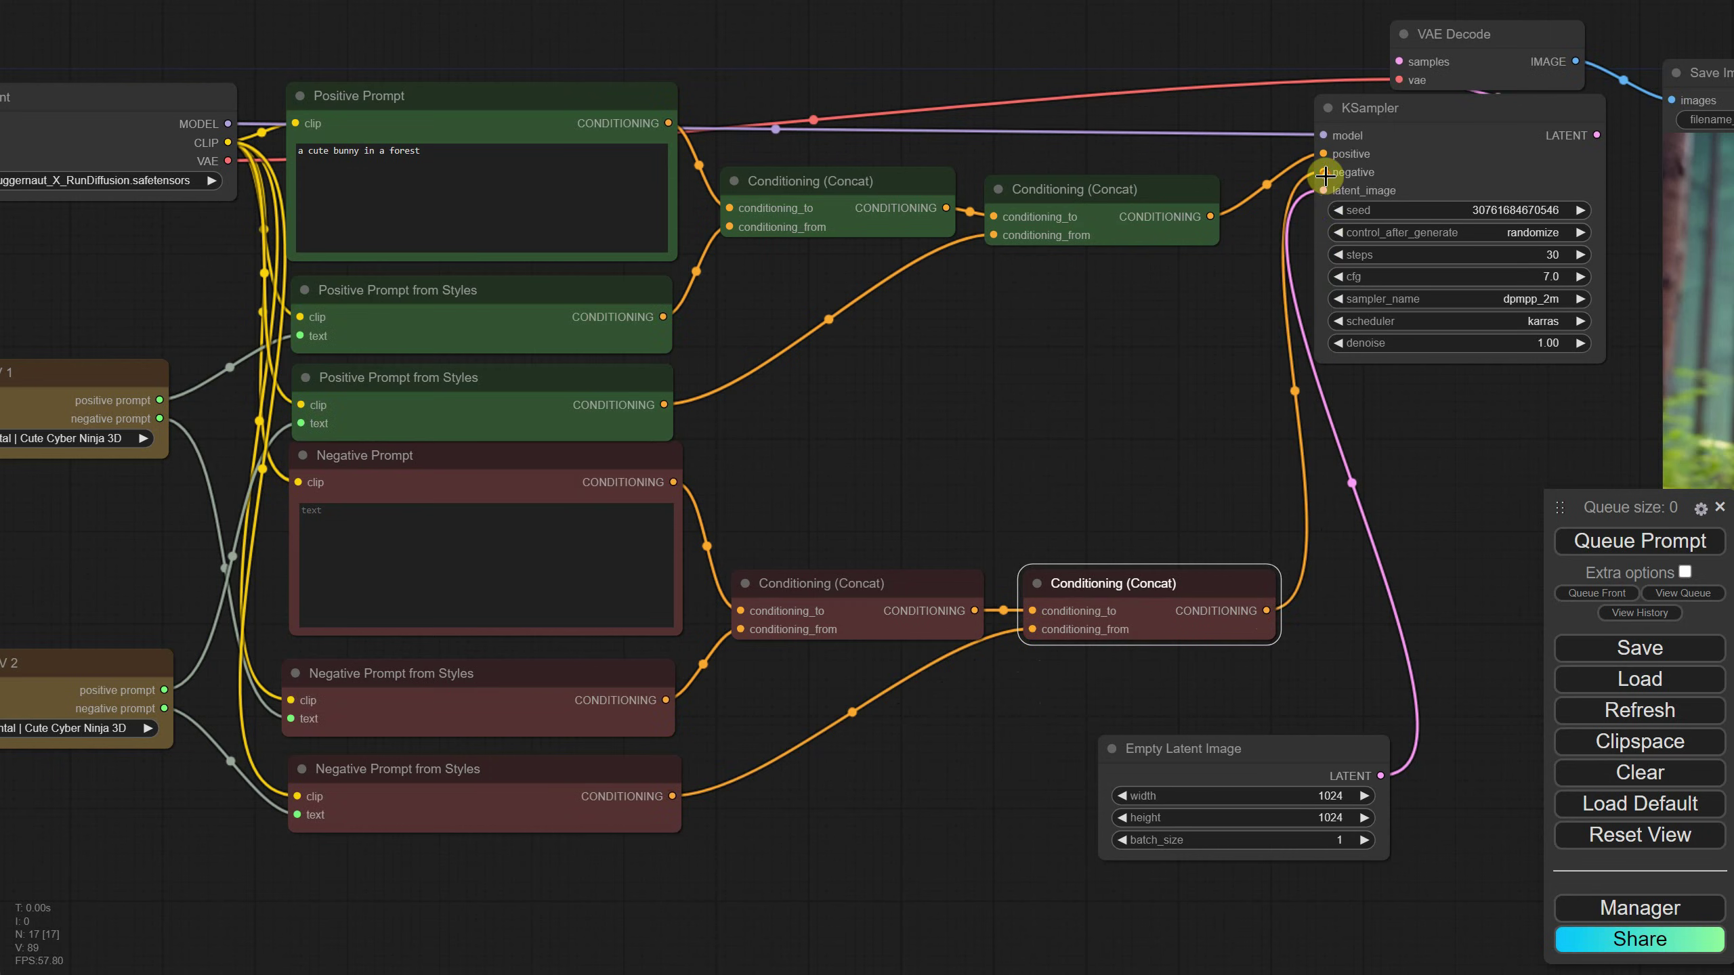
drag(1097, 582, 1081, 575)
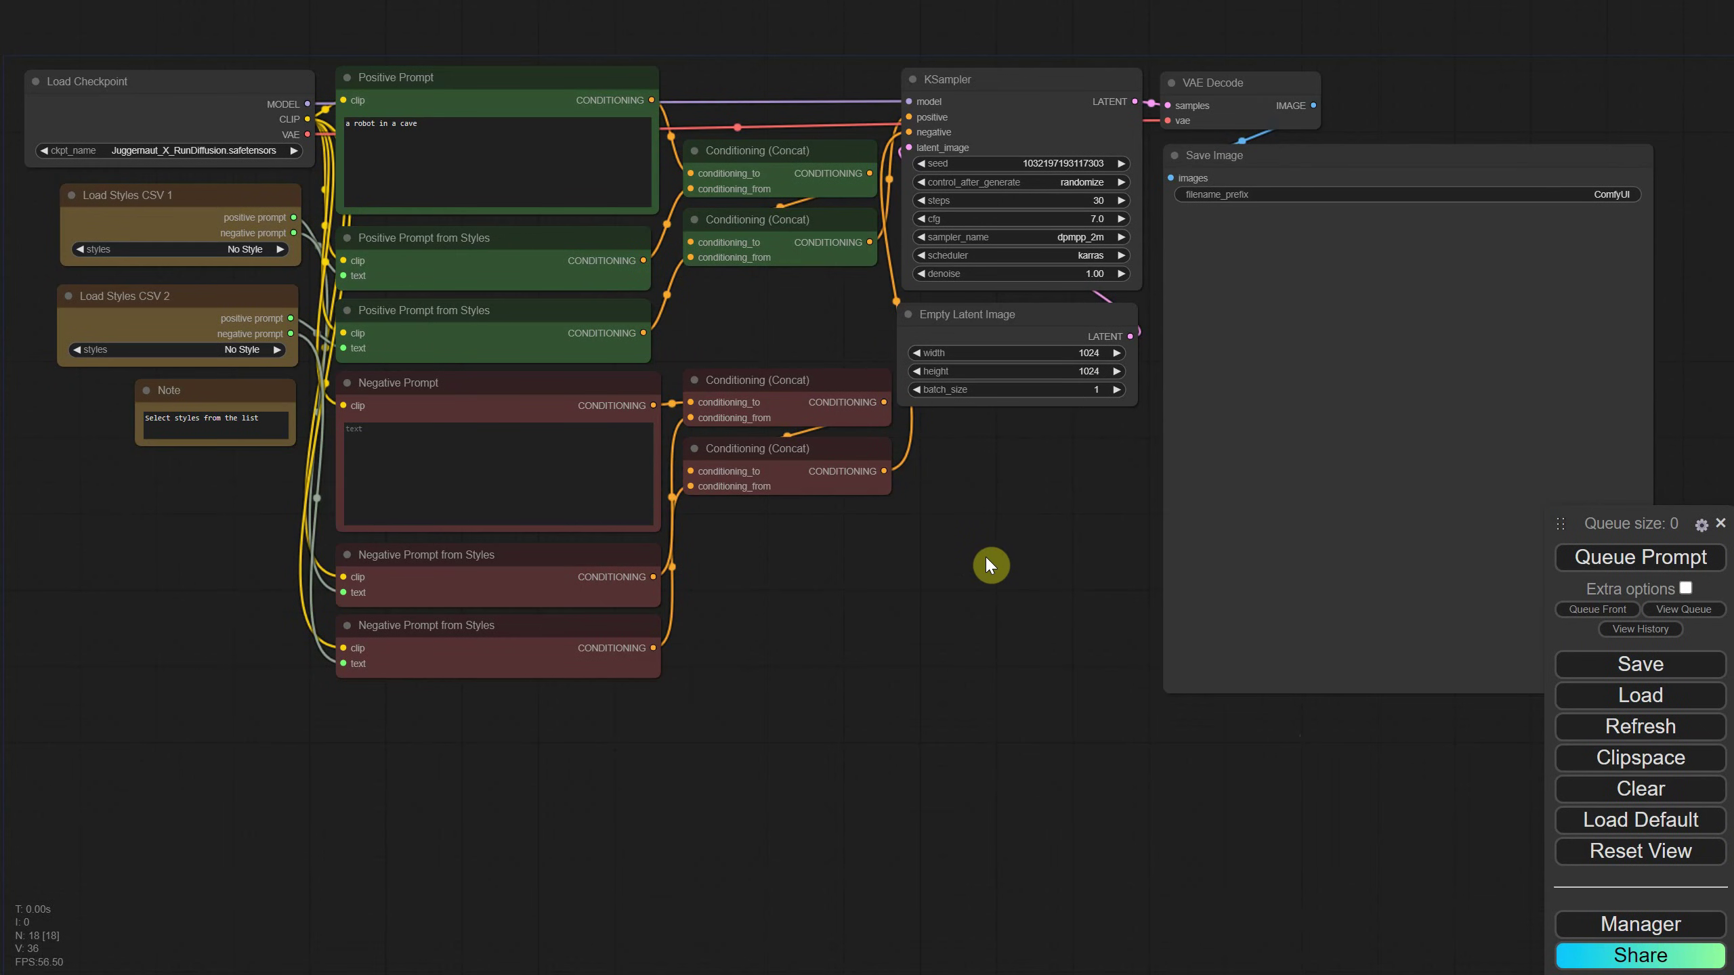
Edit the positive prompt and set the first style to Painting | Chinese Ink Brush.
click(458, 128)
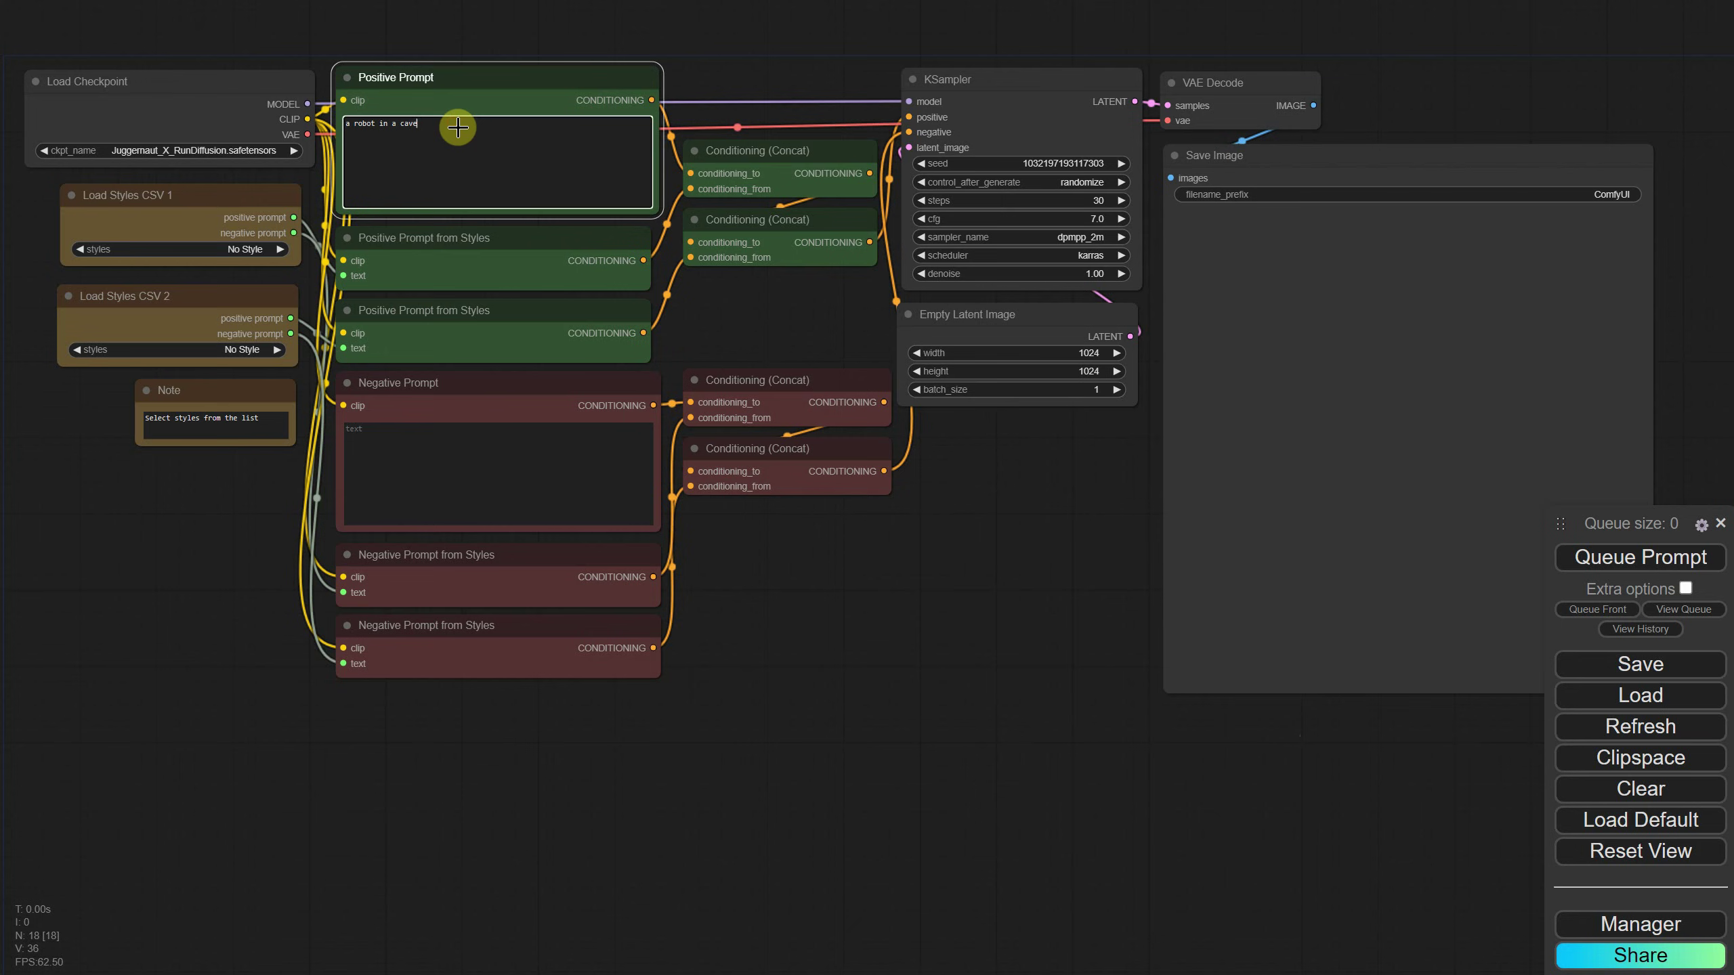
click(240, 249)
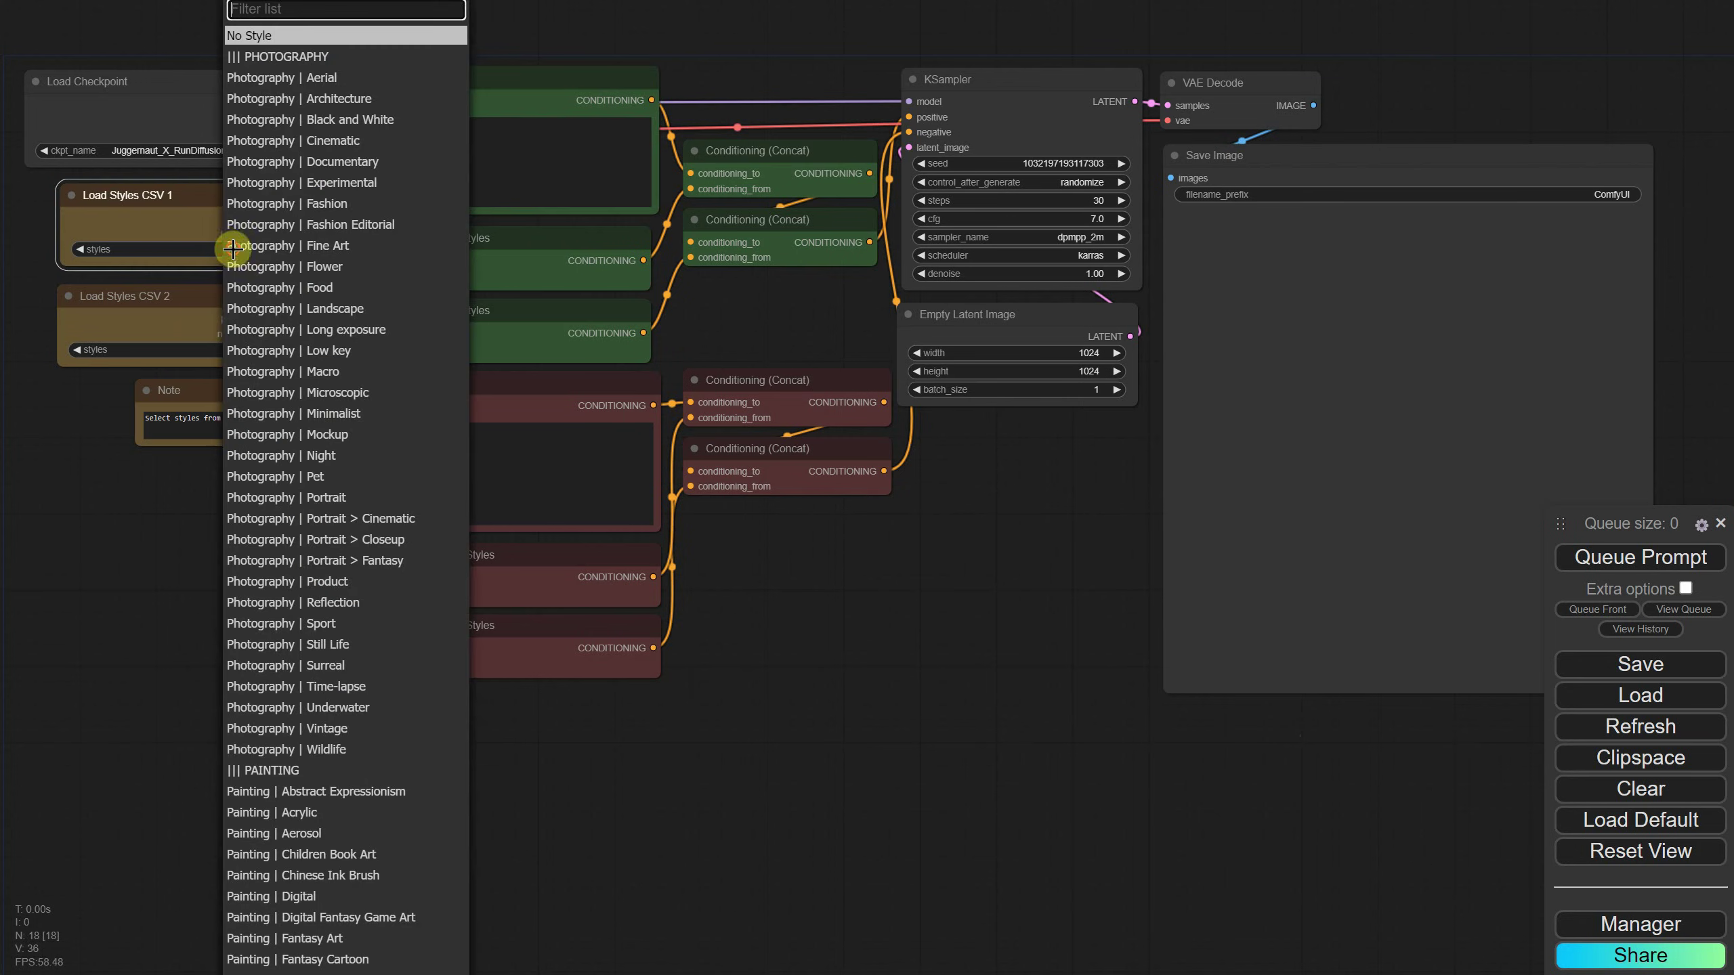
text(chines)
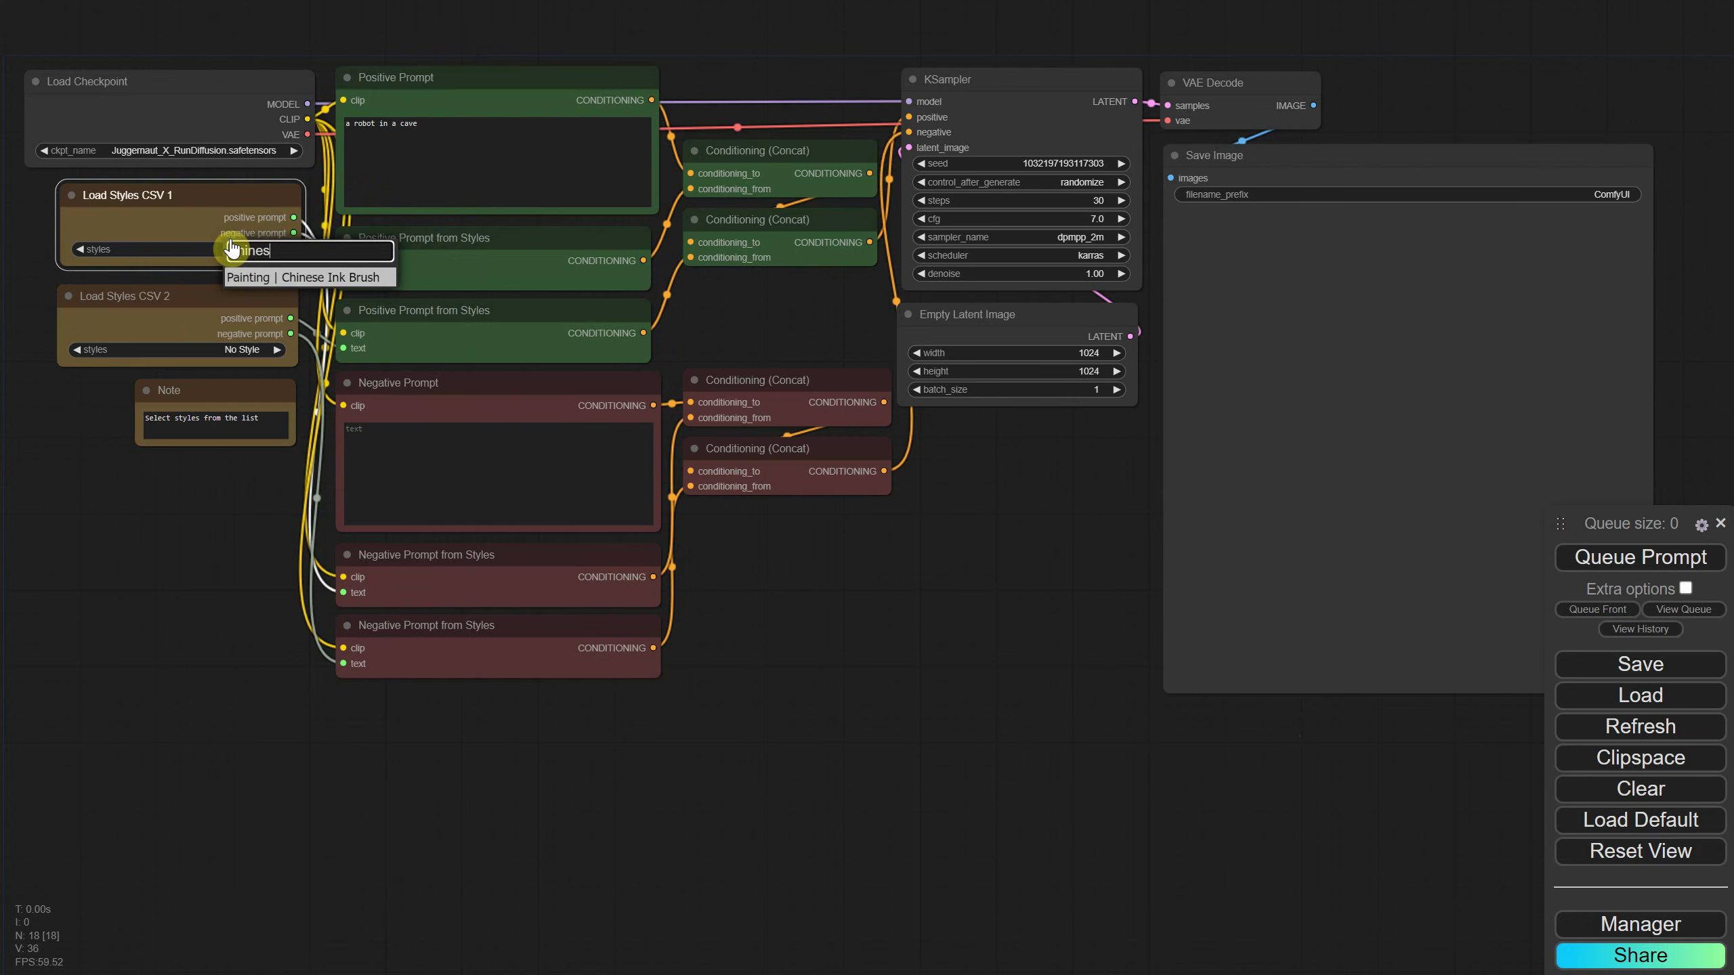
click(268, 277)
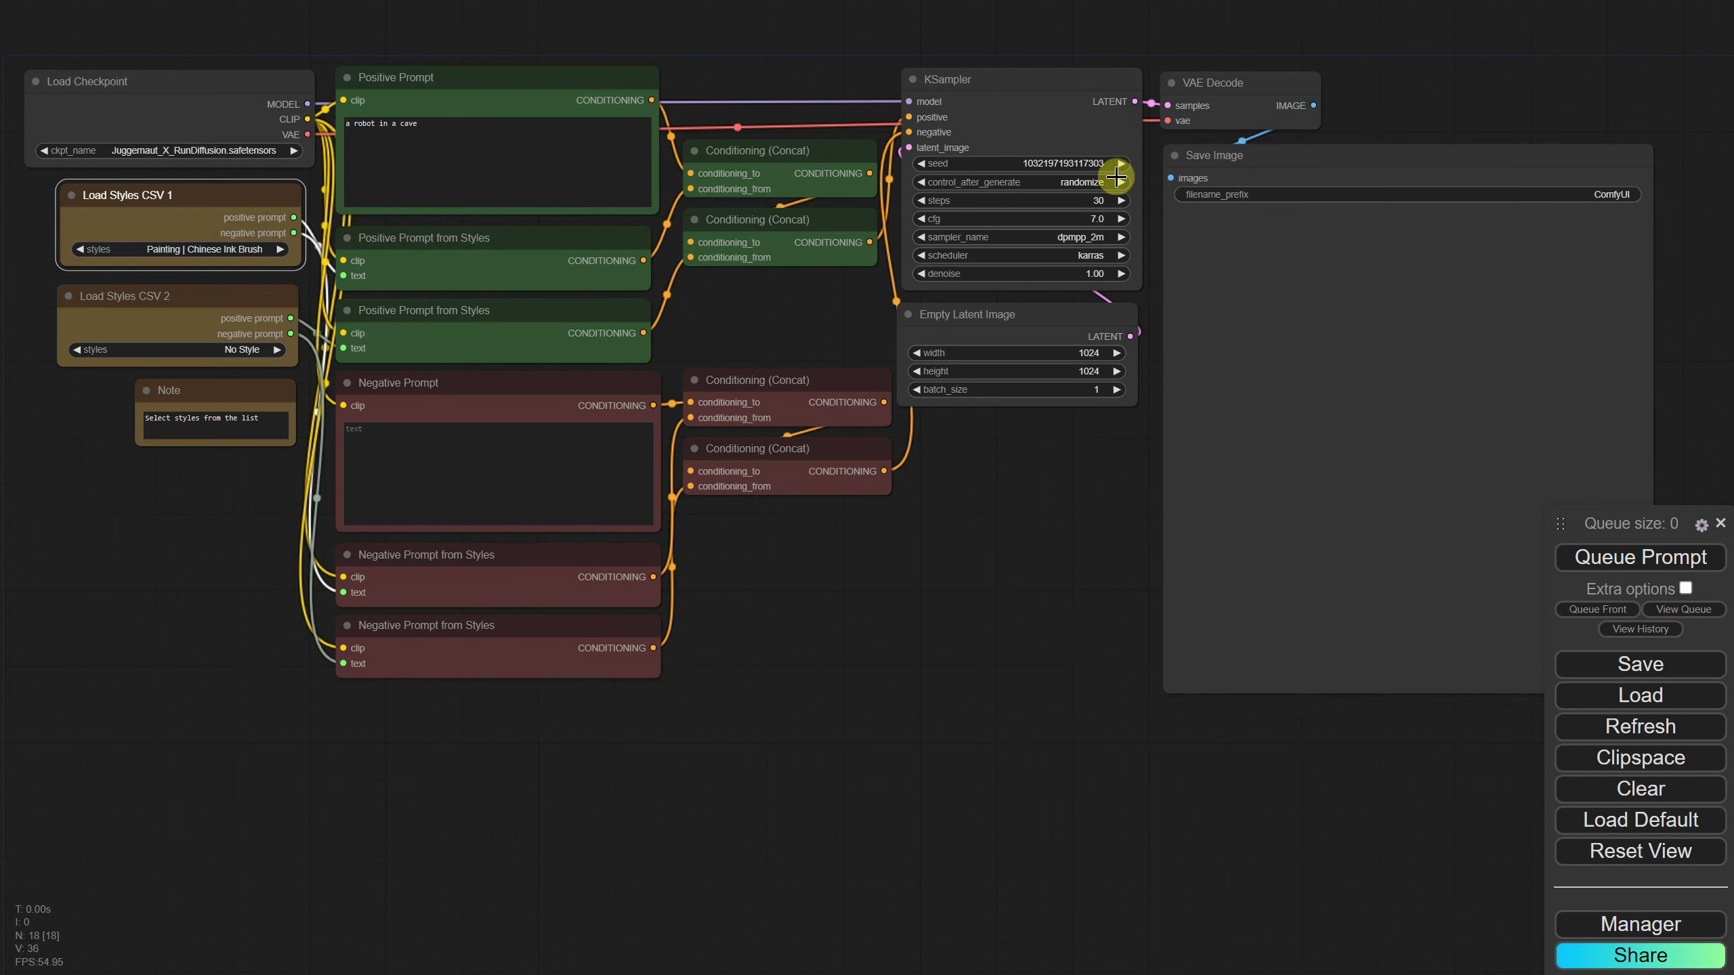
Fix the seed at 2024 and generate the ink-brush cave robot.
click(1081, 182)
click(1089, 176)
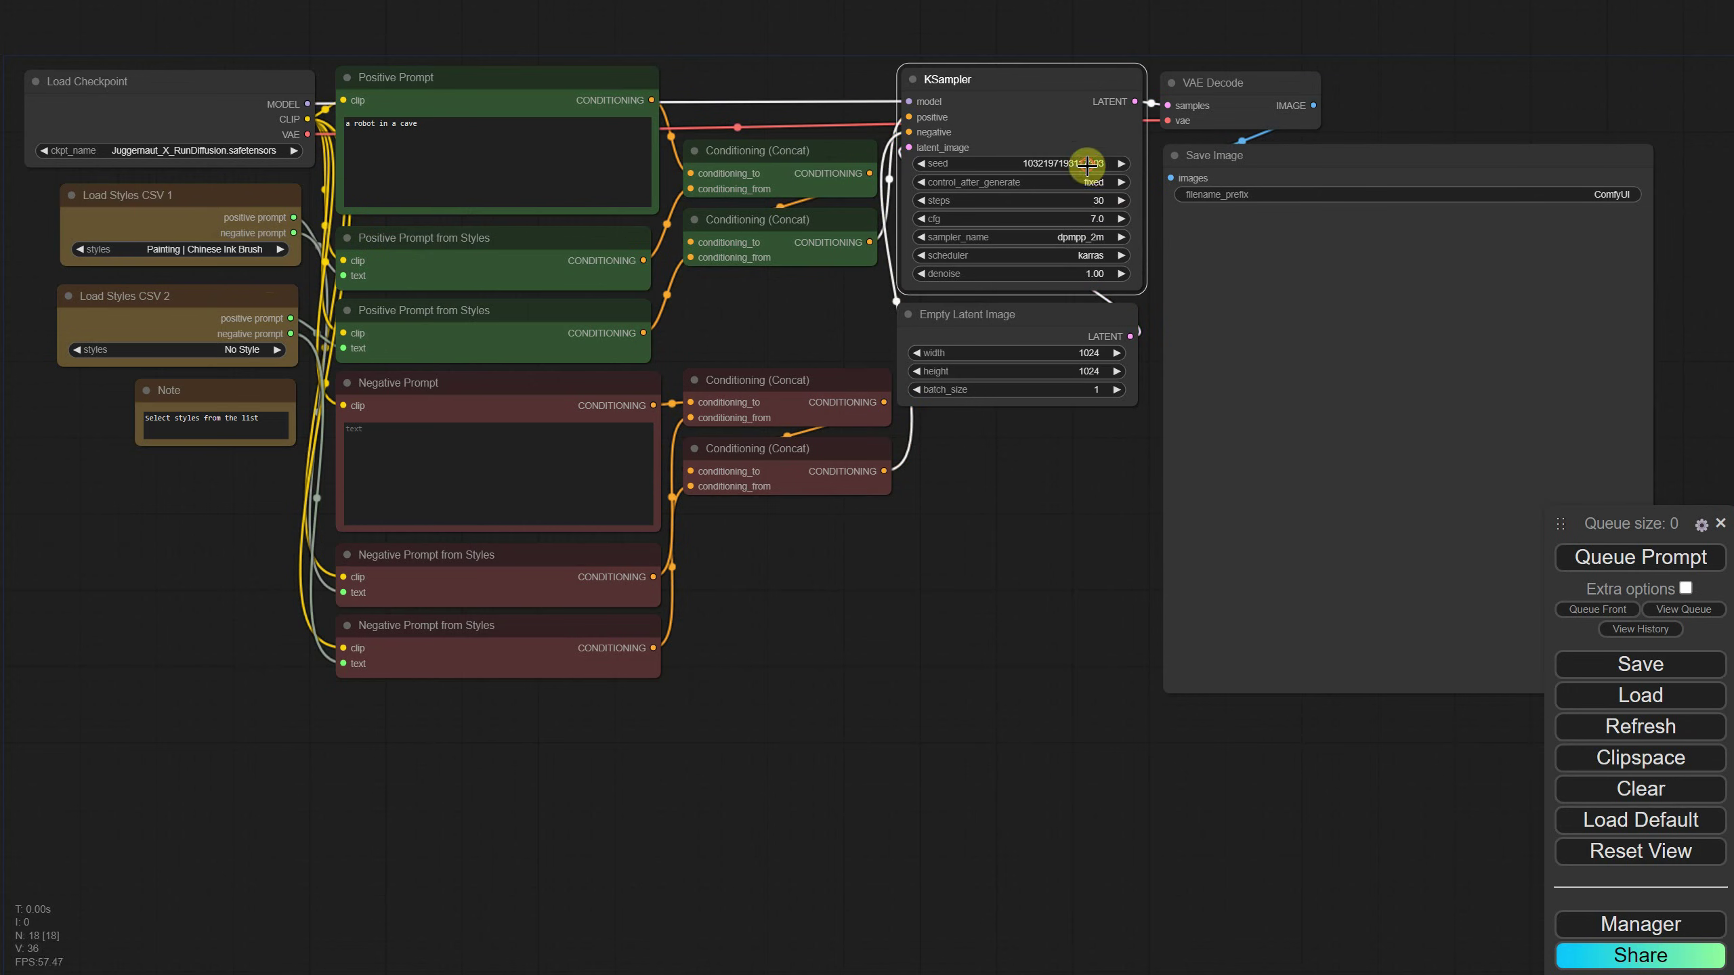
click(1093, 168)
text(2024)
key(Return)
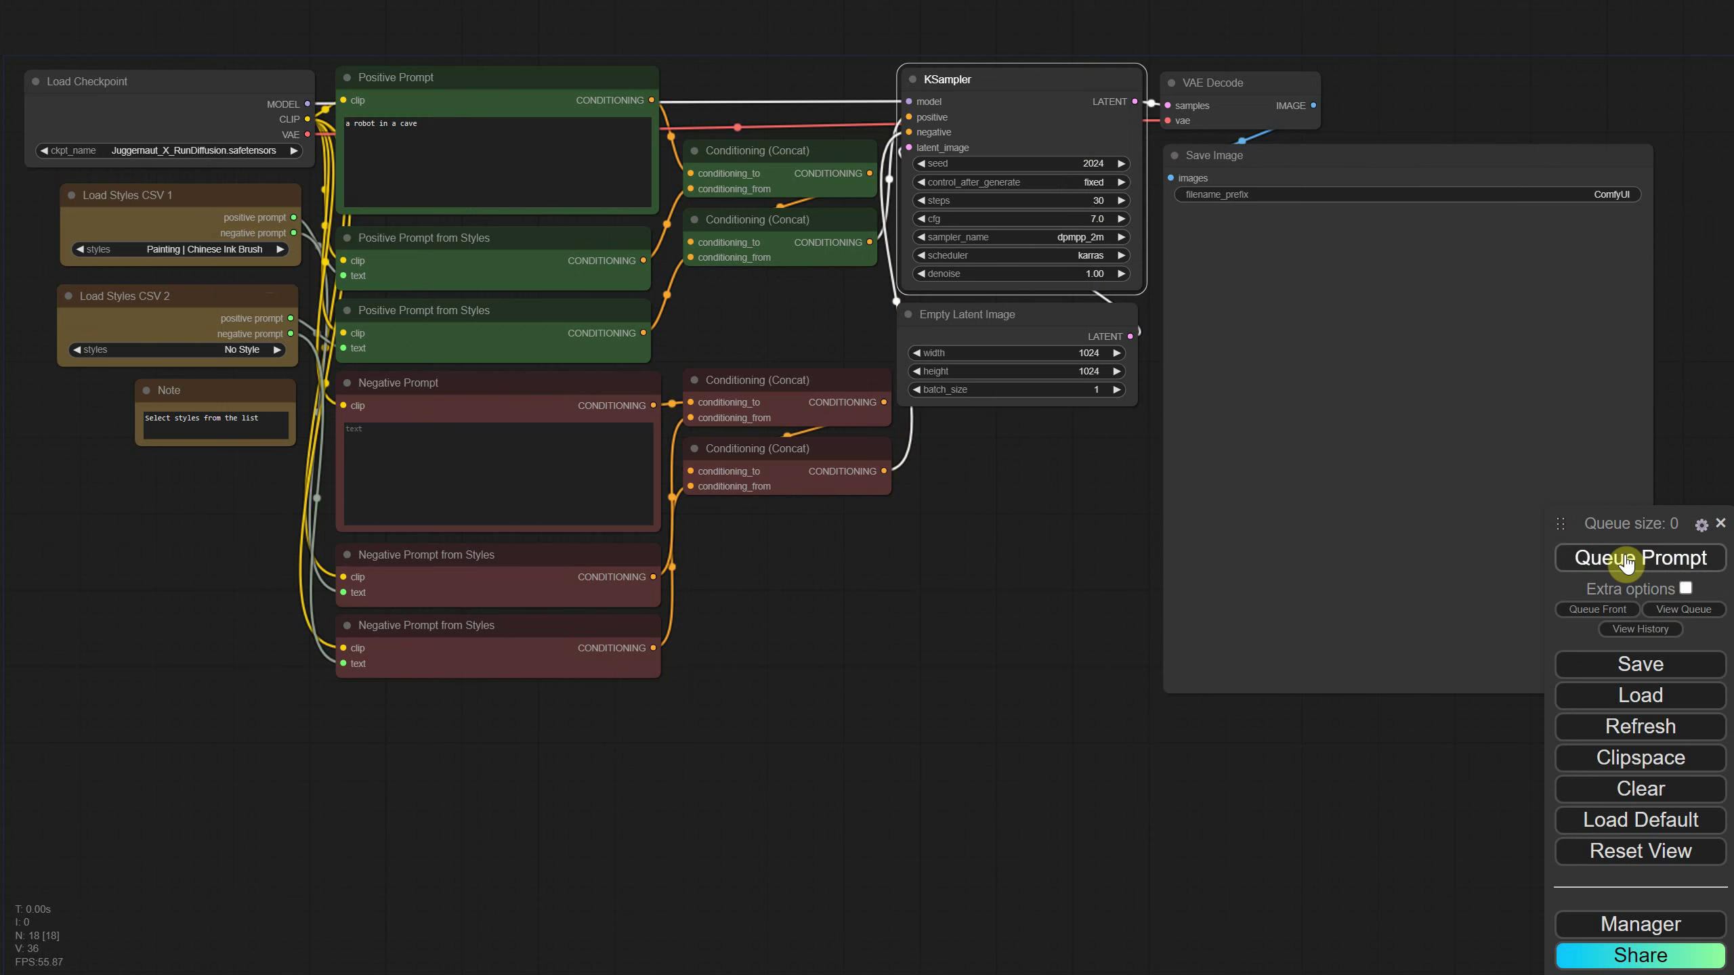
click(1692, 557)
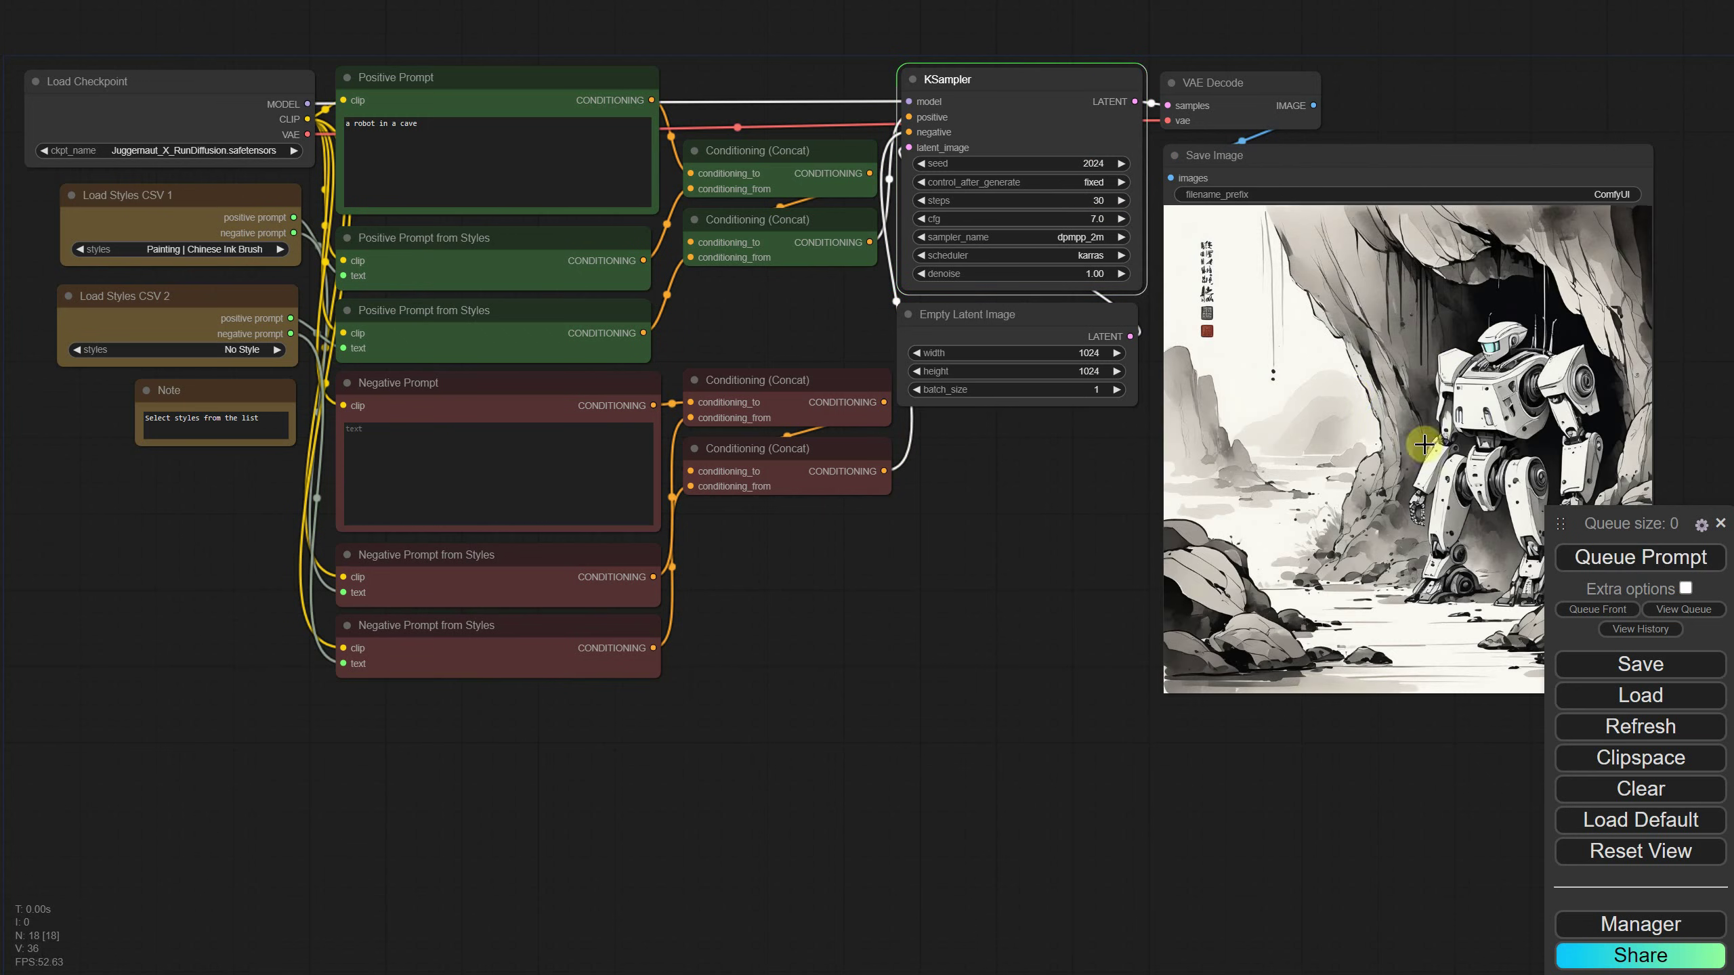
Reset the first style to No Style and make Painting | Graffiti the second style.
click(238, 252)
click(273, 45)
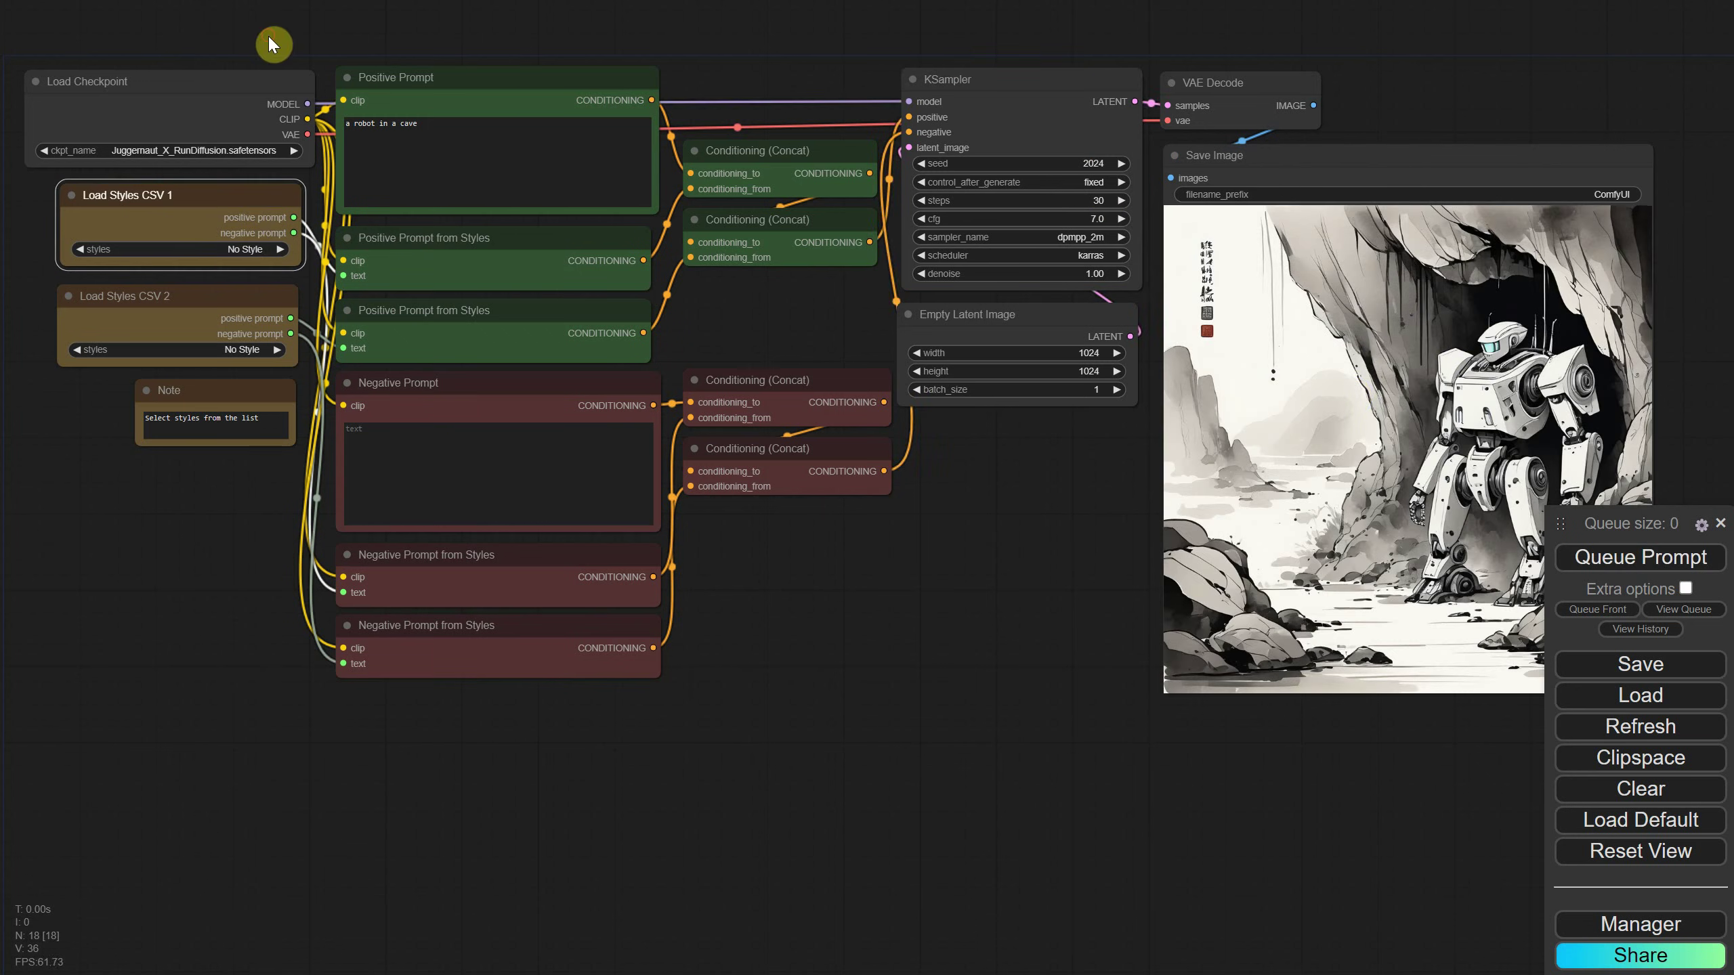
click(232, 347)
text(graf)
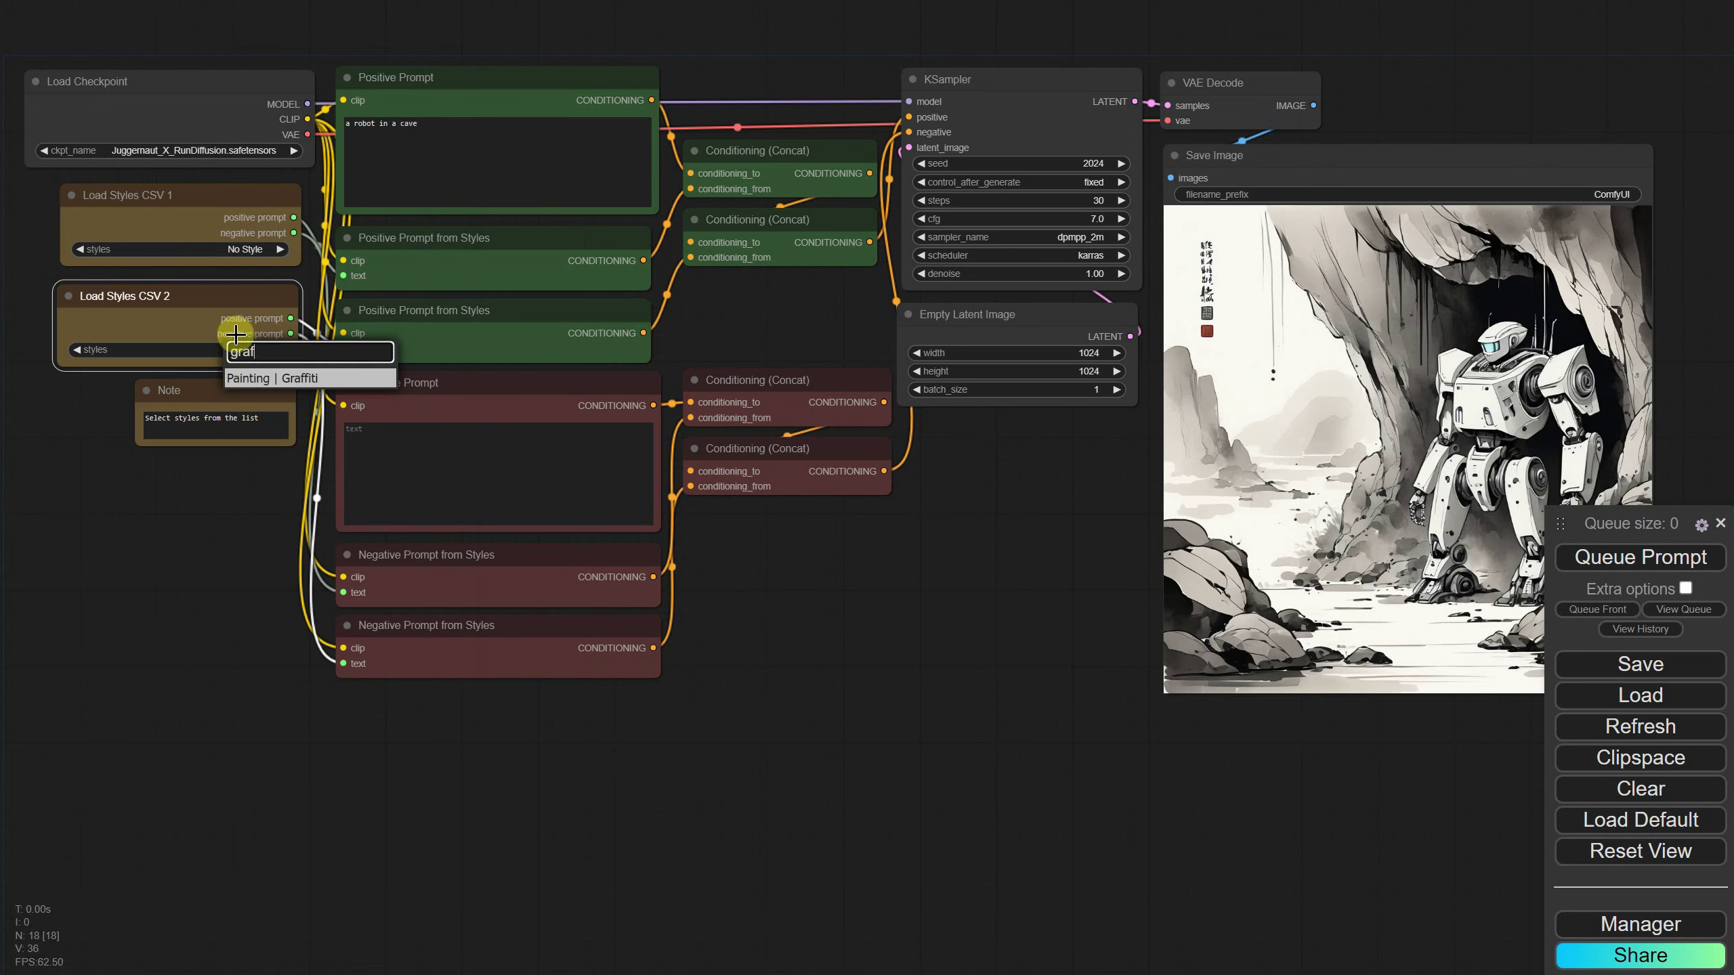
click(276, 378)
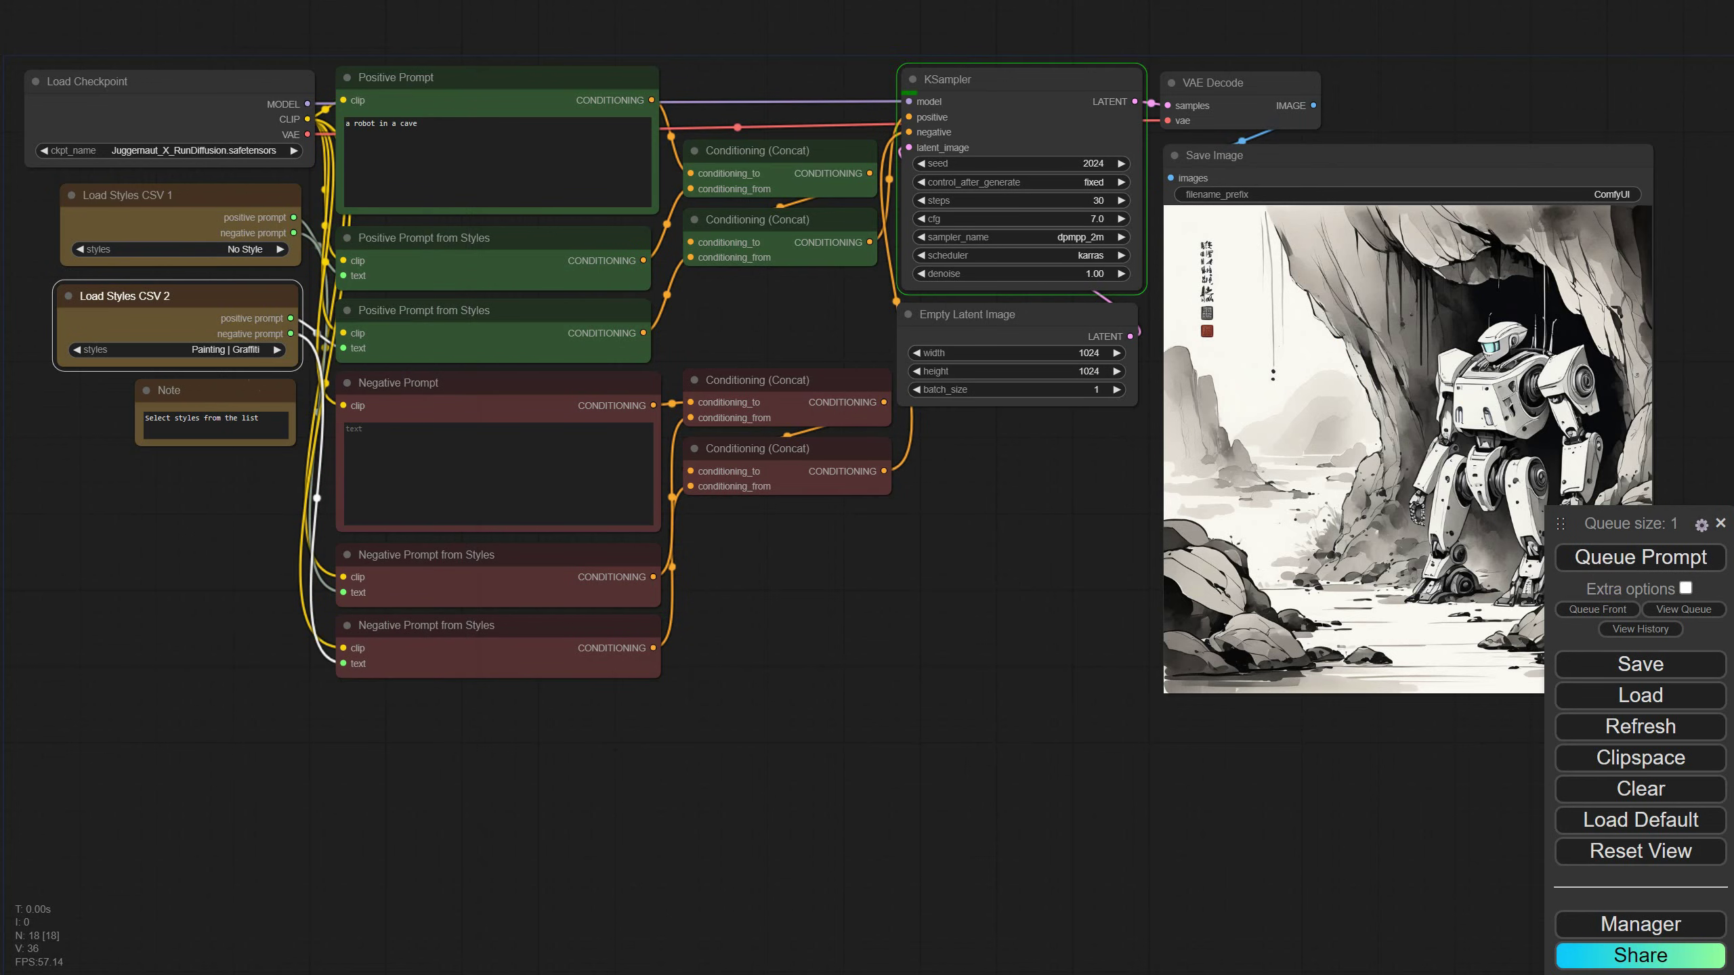
Combine the styles: first Painting | Graffiti, second Painting | Chinese Ink Brush.
click(250, 253)
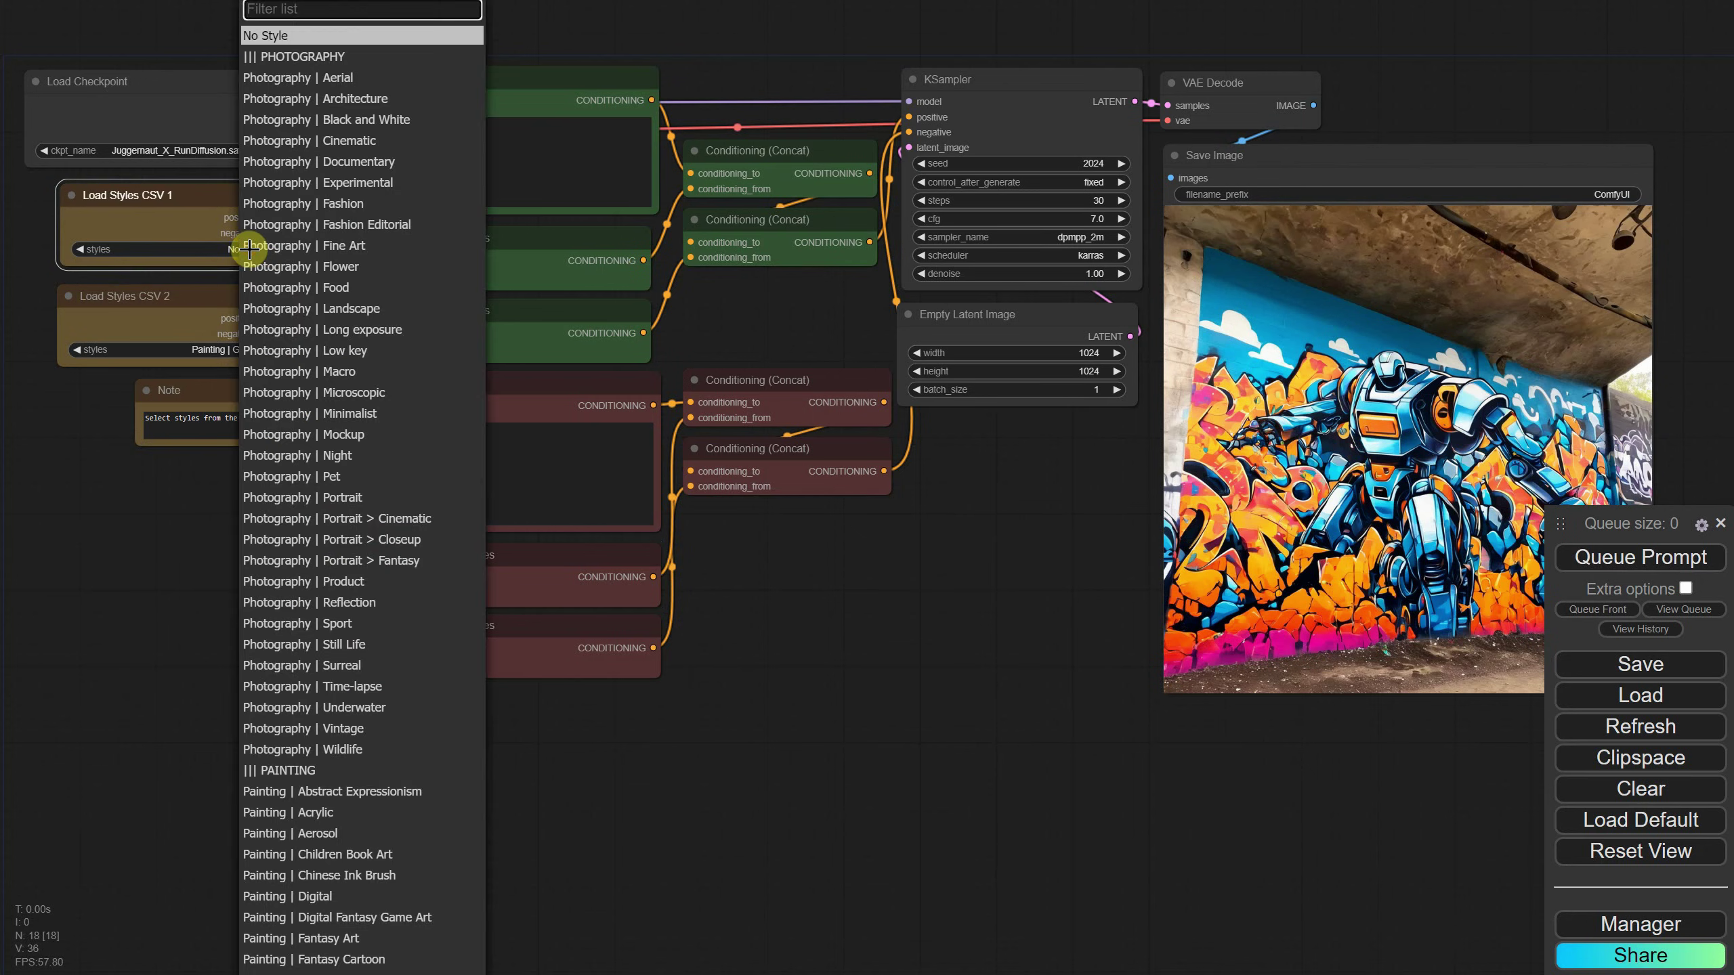
text(chine)
click(301, 278)
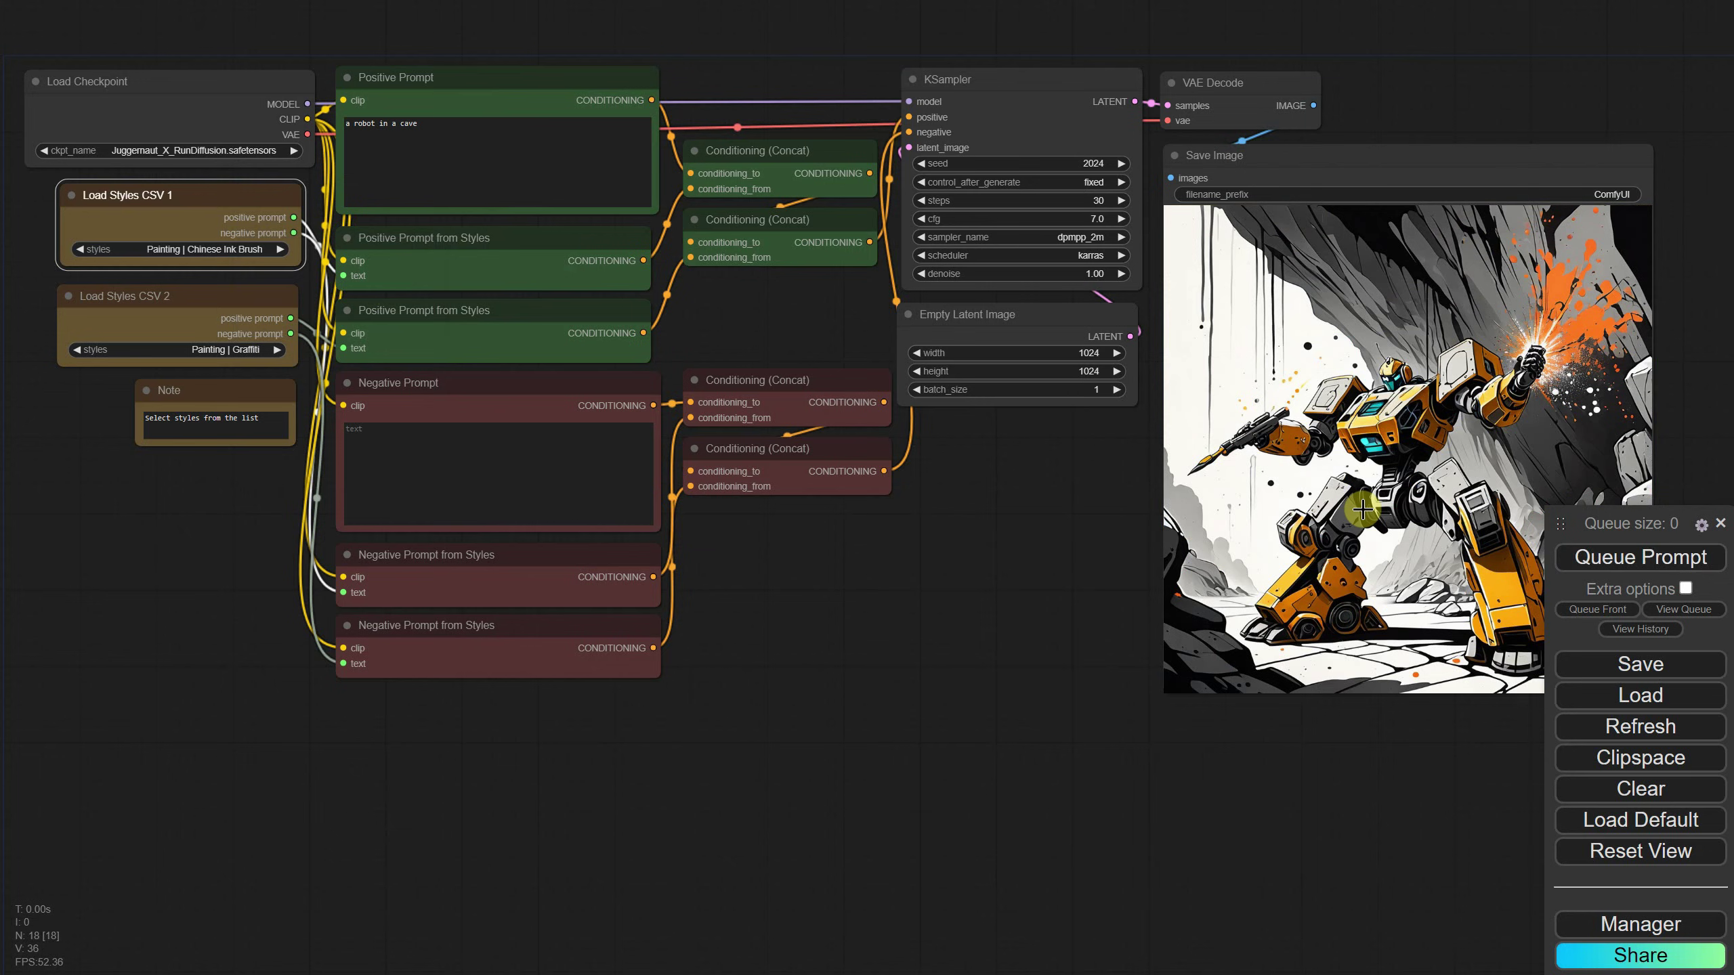
click(189, 249)
click(251, 280)
click(260, 349)
click(366, 378)
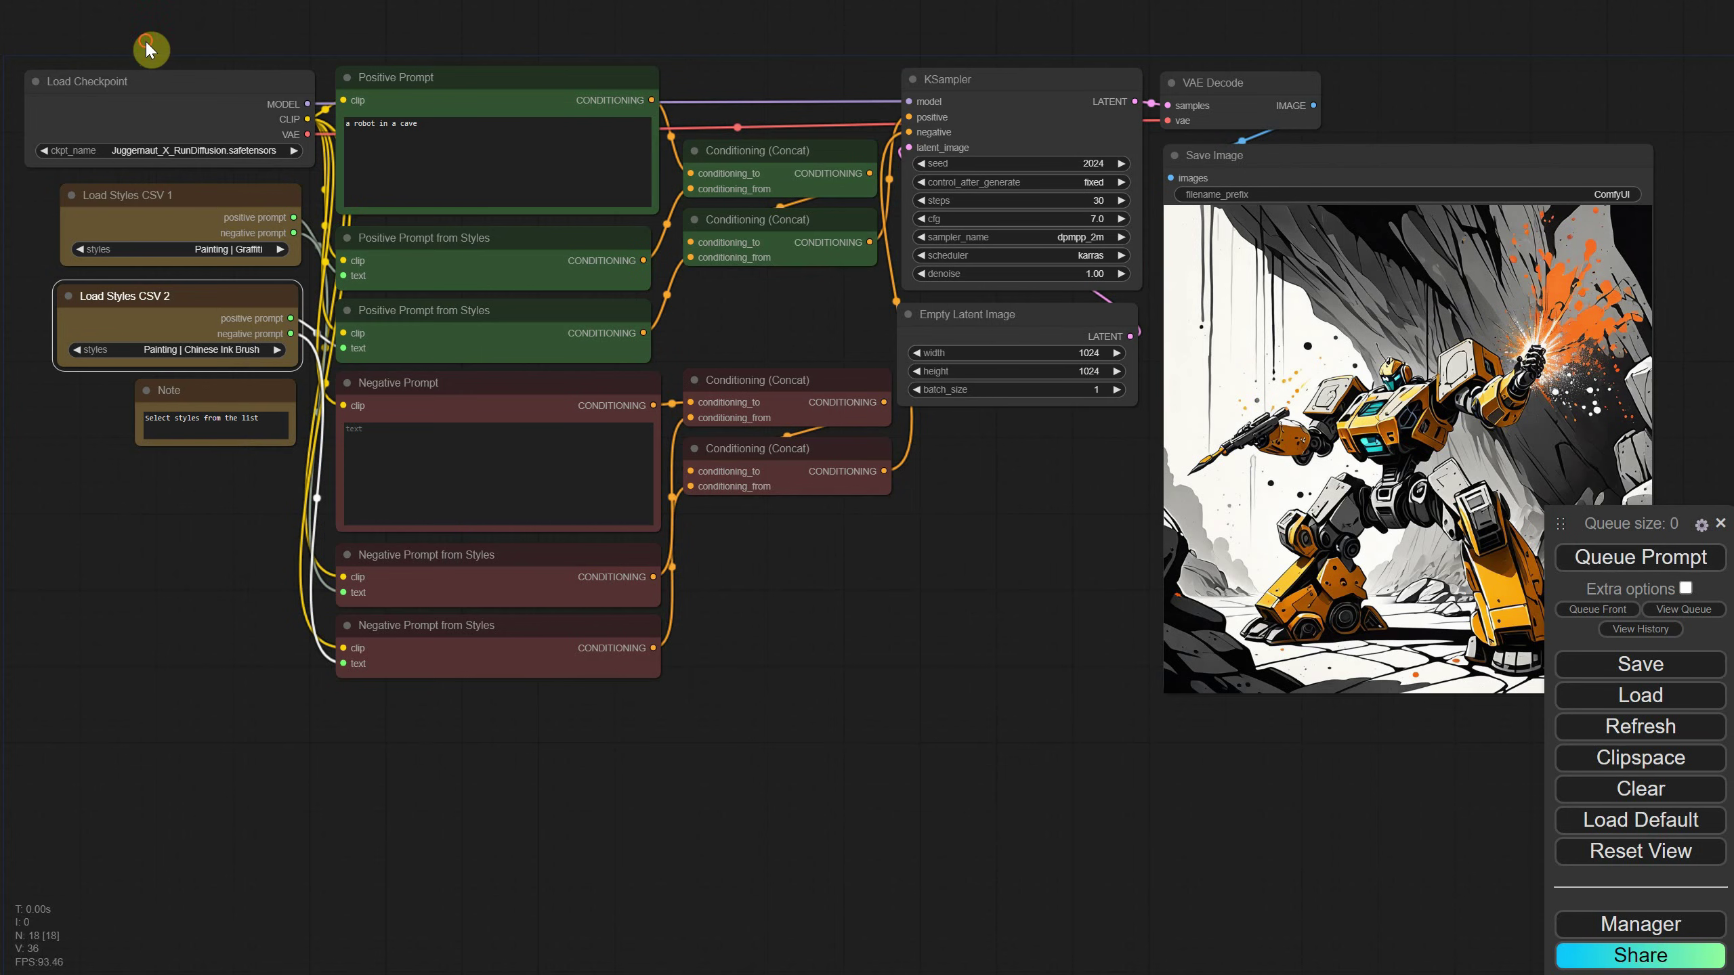
Convert all the selected workflow nodes into a group node named 'text'.
drag(148, 49, 1109, 785)
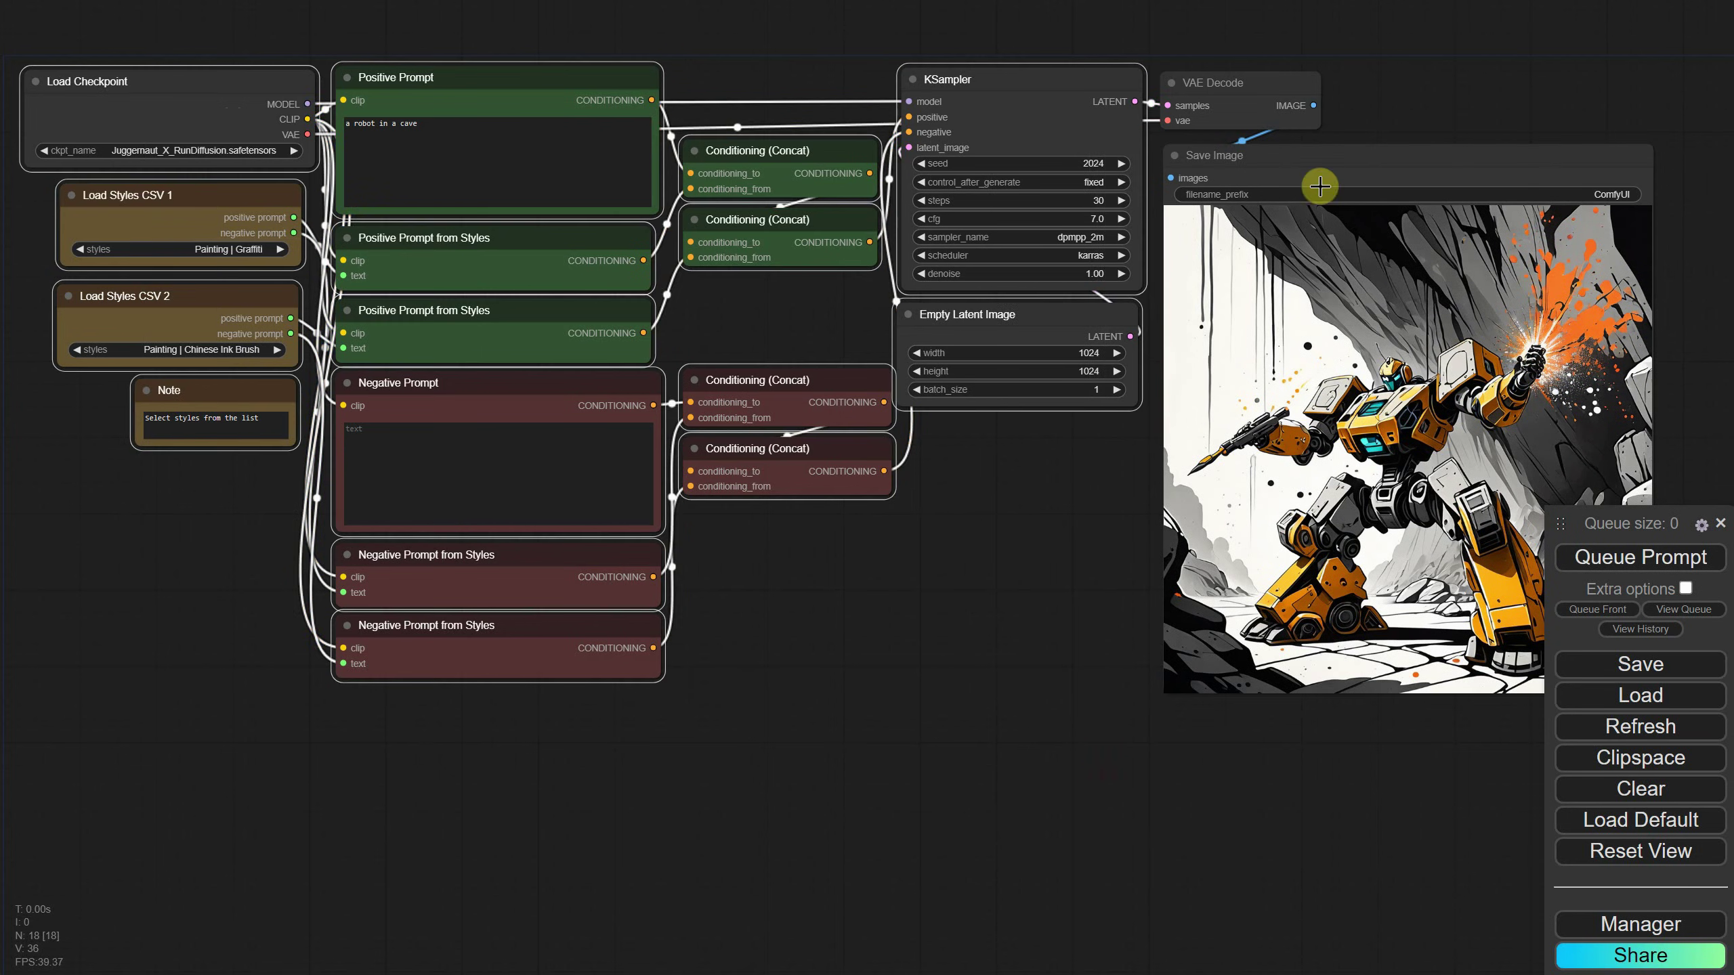
right_click(1249, 102)
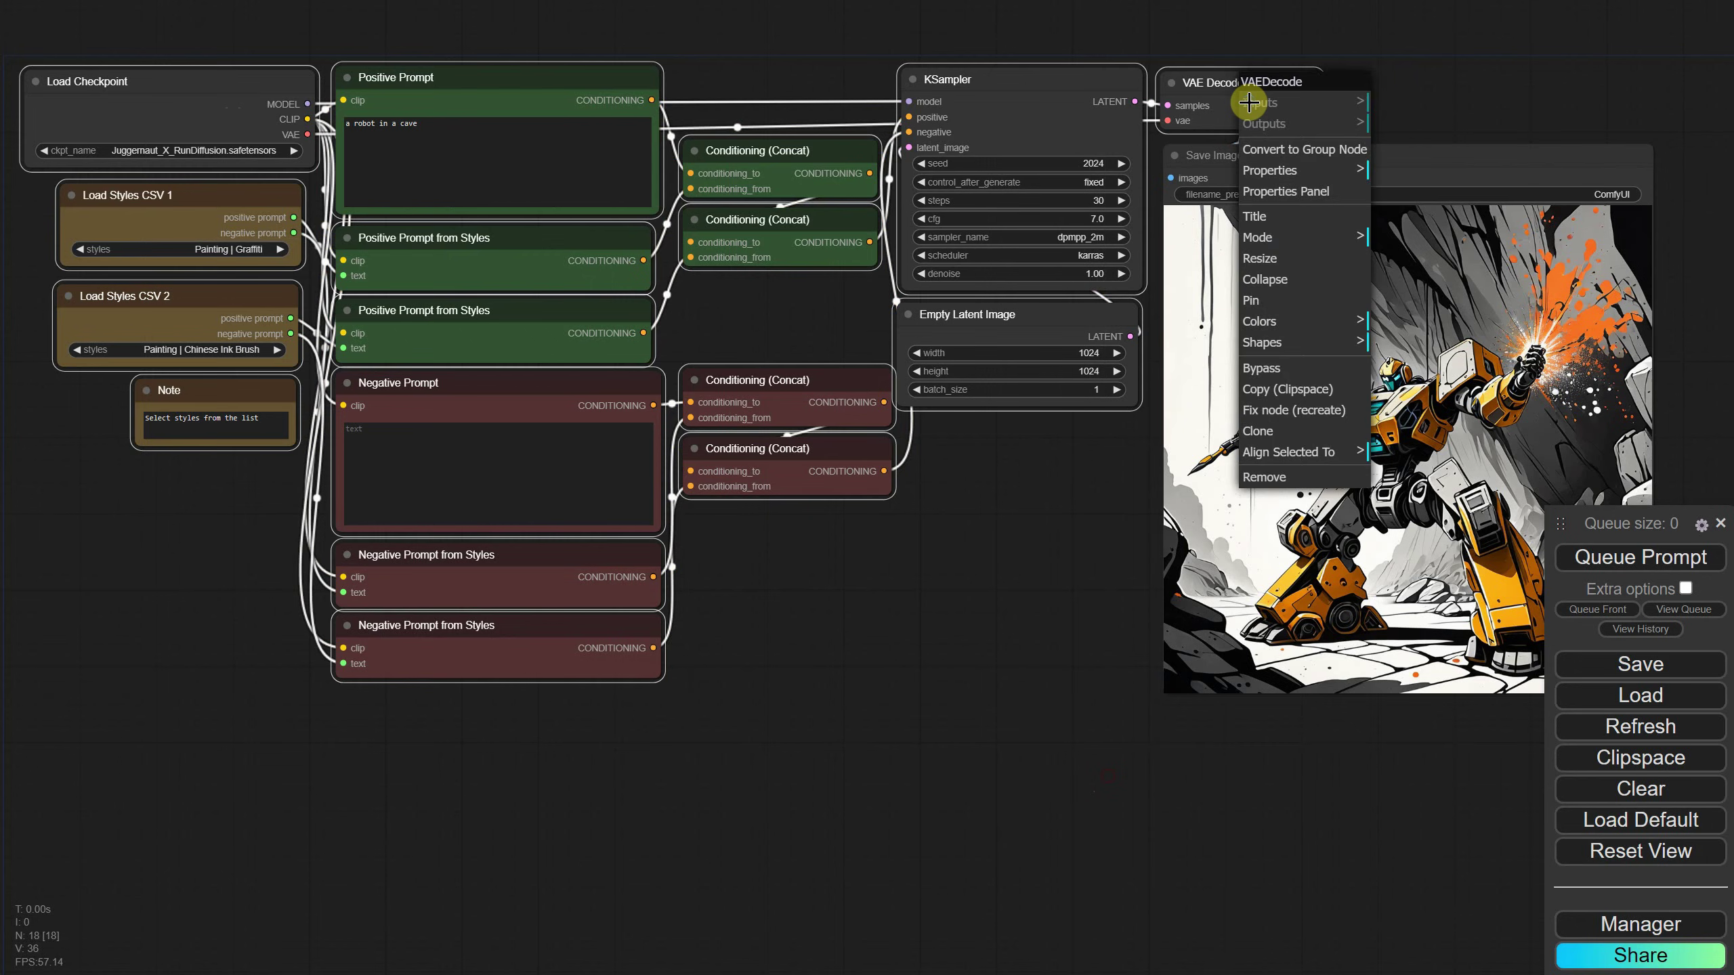
click(1301, 156)
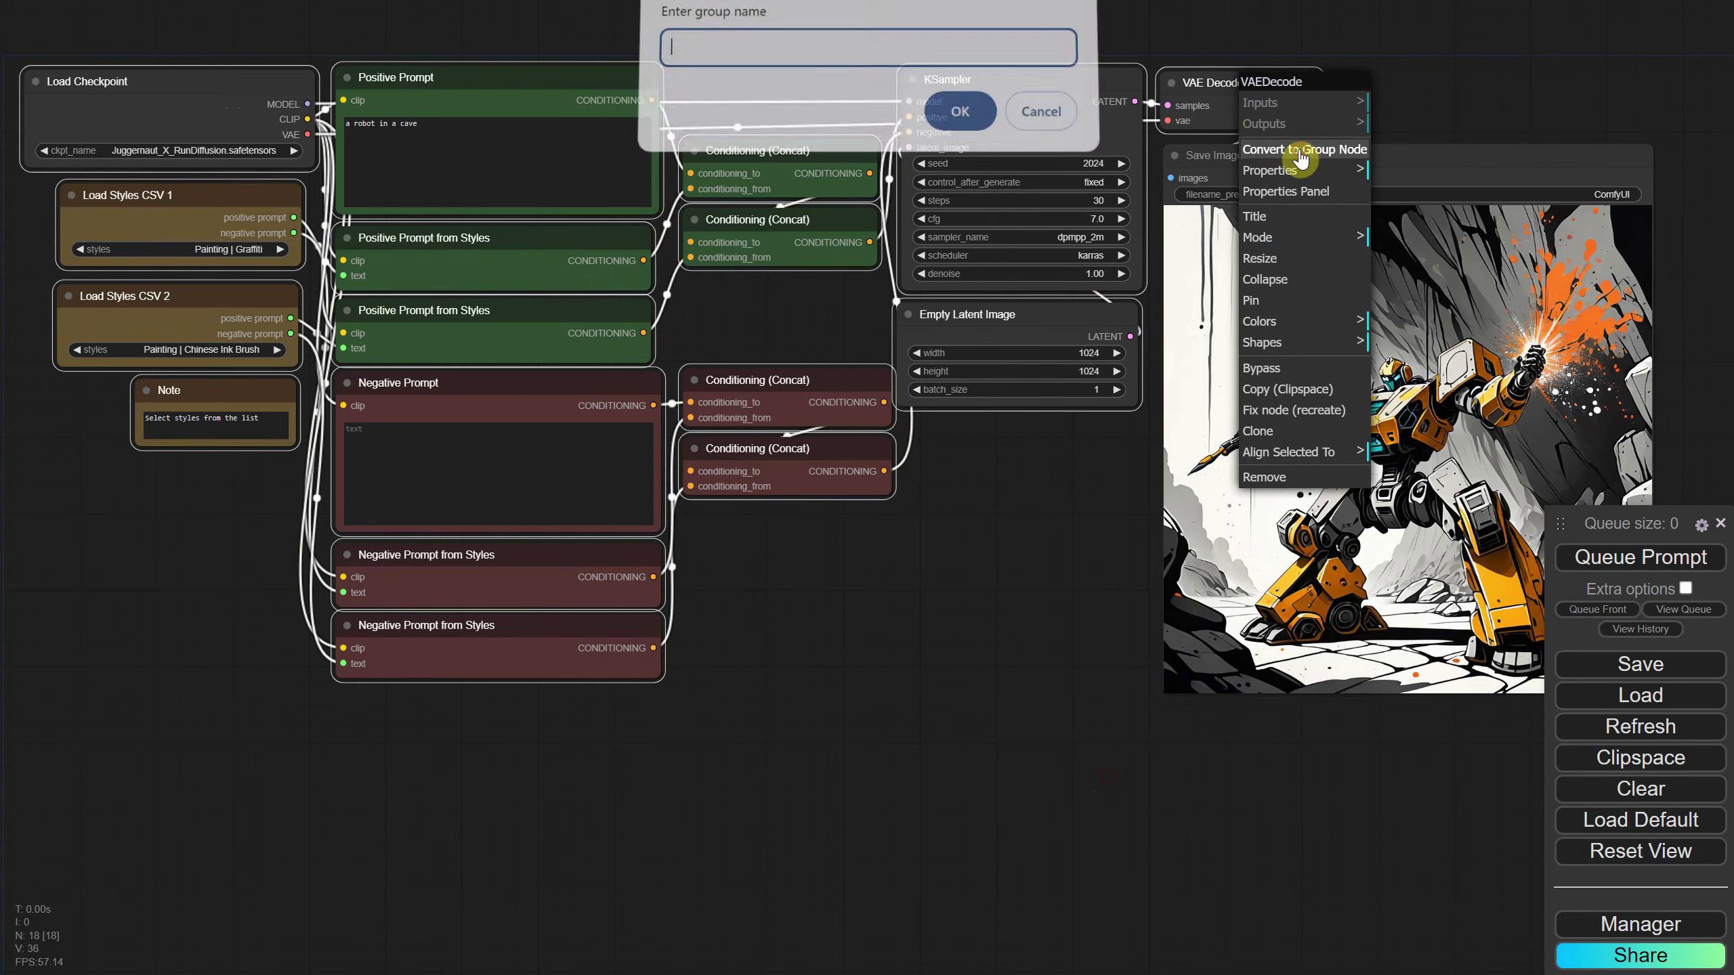
text(text)
click(940, 113)
Enlarge the 'text' group node so all its settings, including the style lists, are visible.
drag(337, 422, 596, 755)
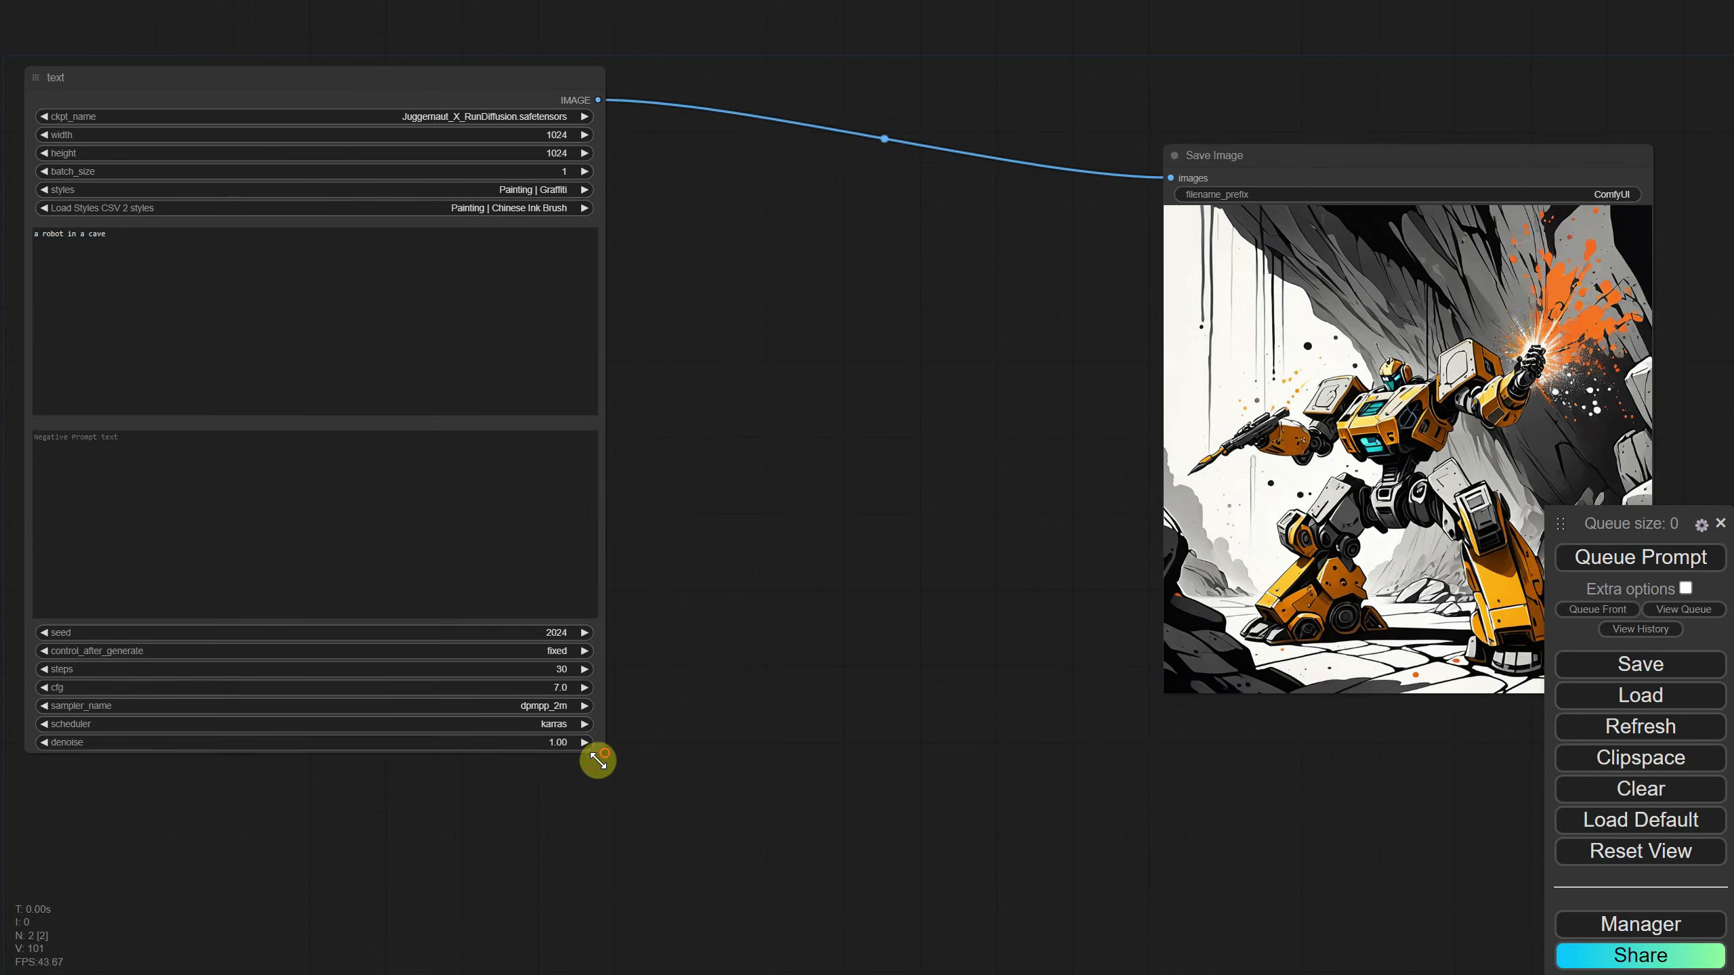
scroll(1278, 501, up, 3)
scroll(1276, 495, down, 1)
drag(1265, 479, 1046, 457)
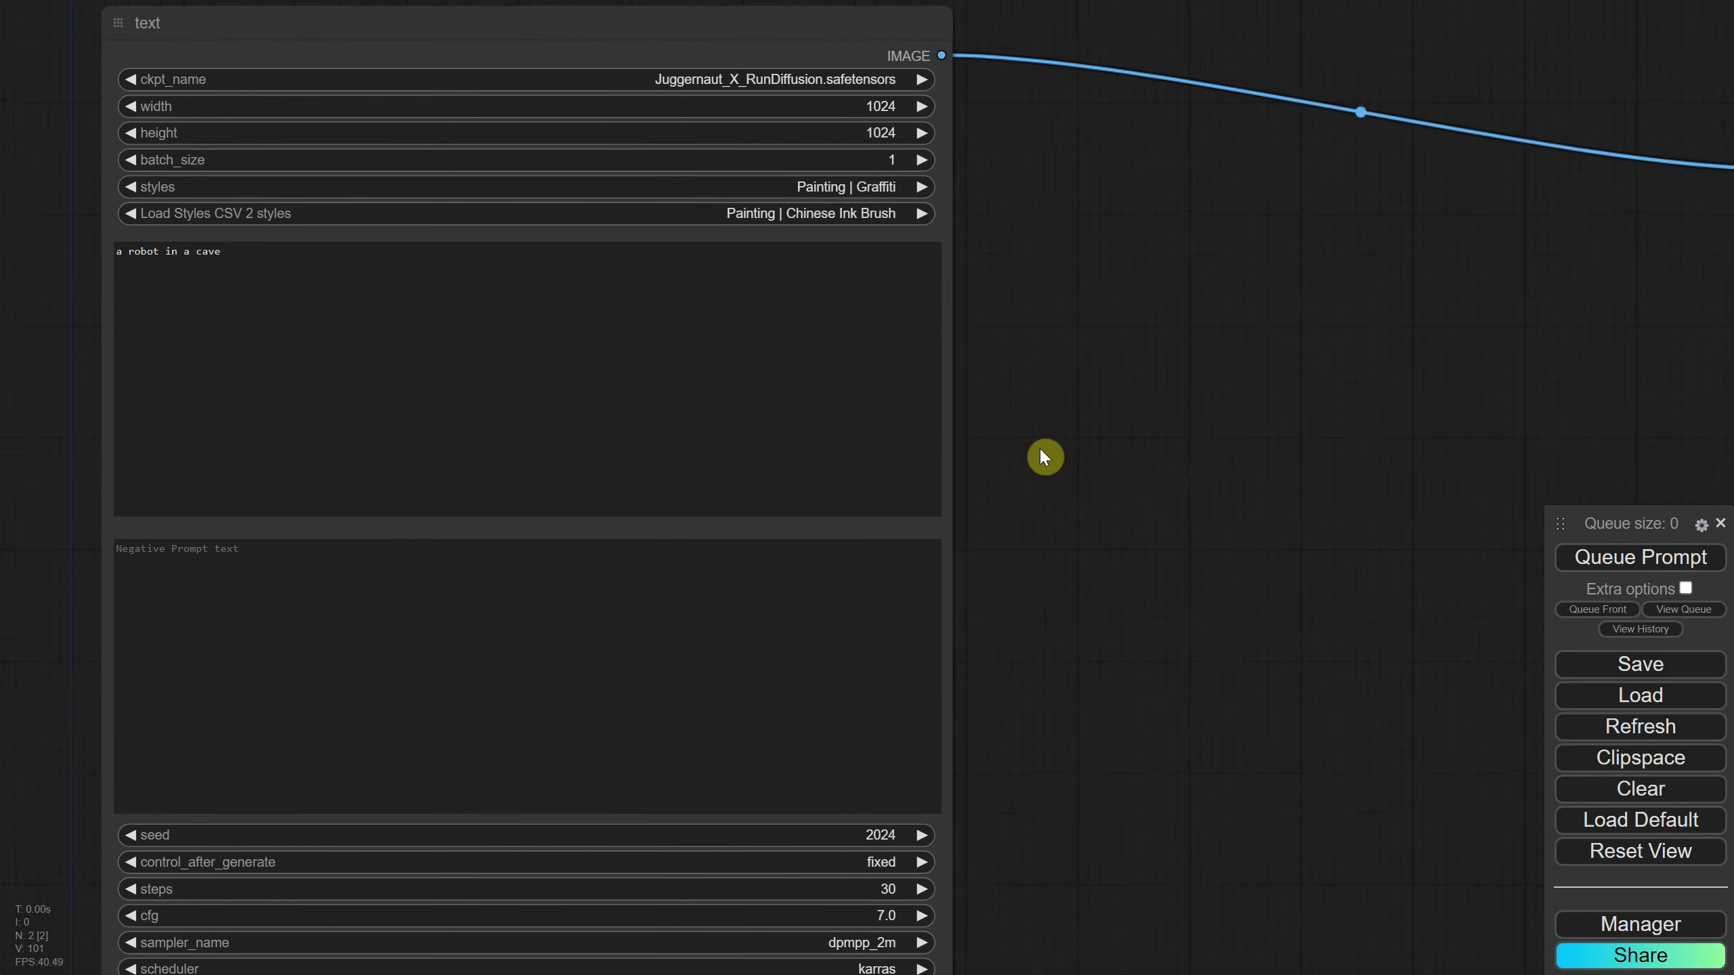
click(855, 188)
scroll(1246, 329, down, 5)
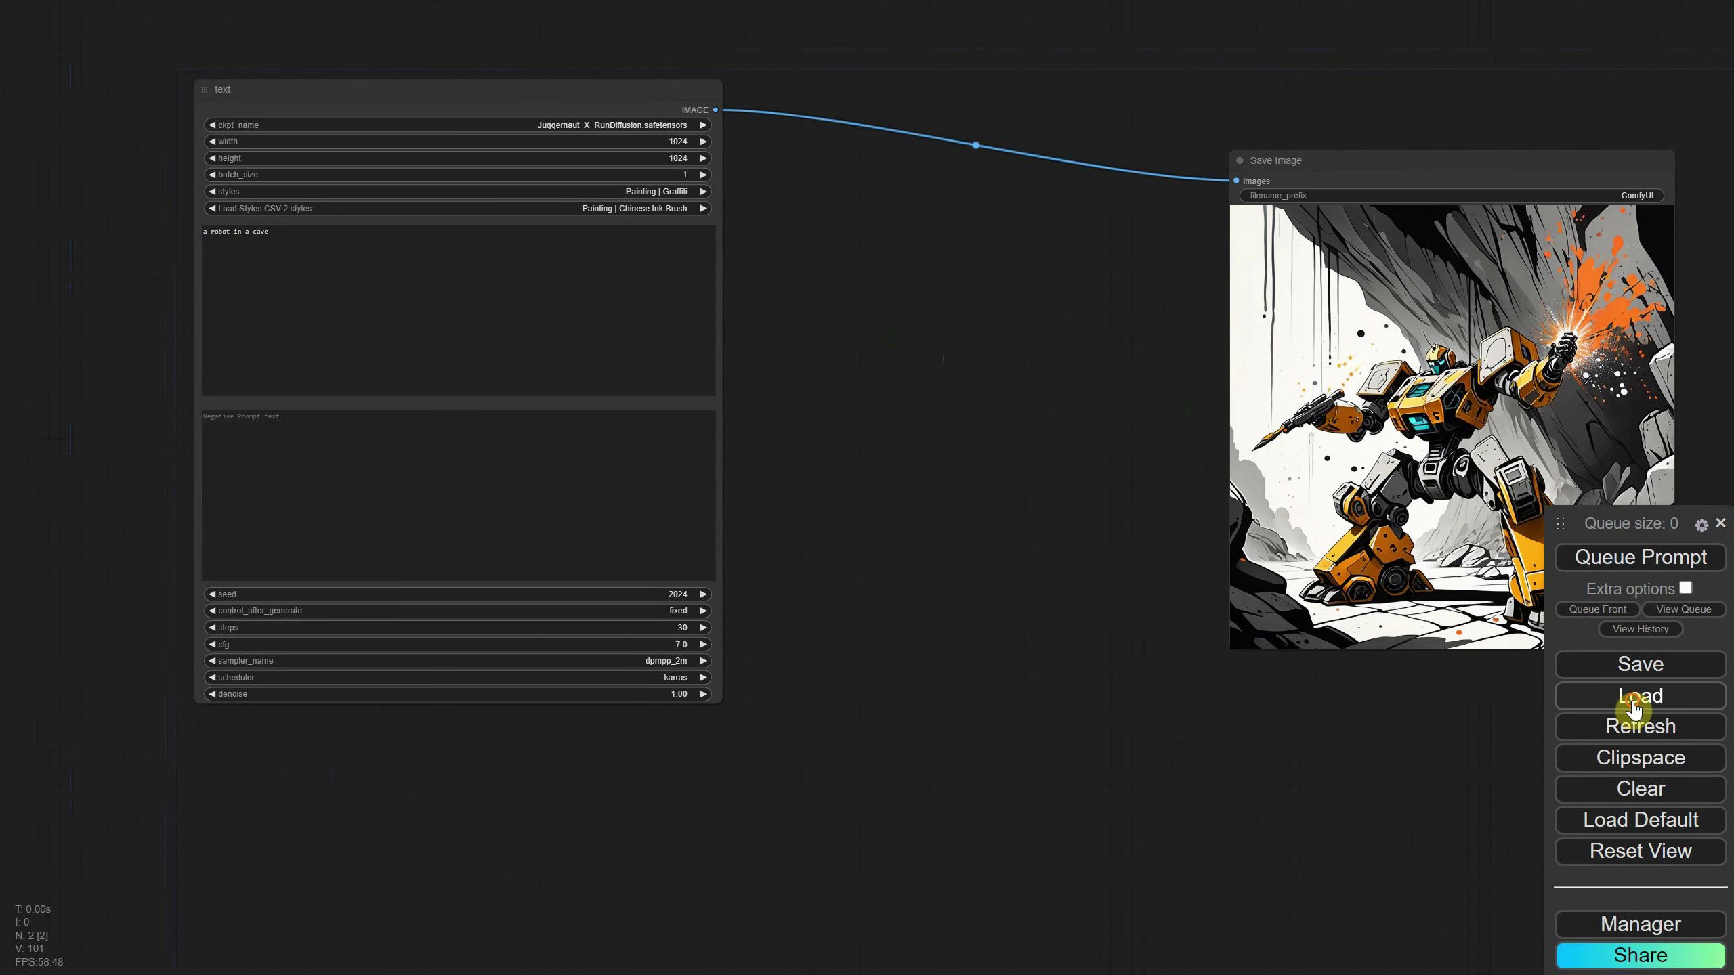
Load the TWO STYLES COMPACT workflow and generate an image with no styles.
click(1634, 709)
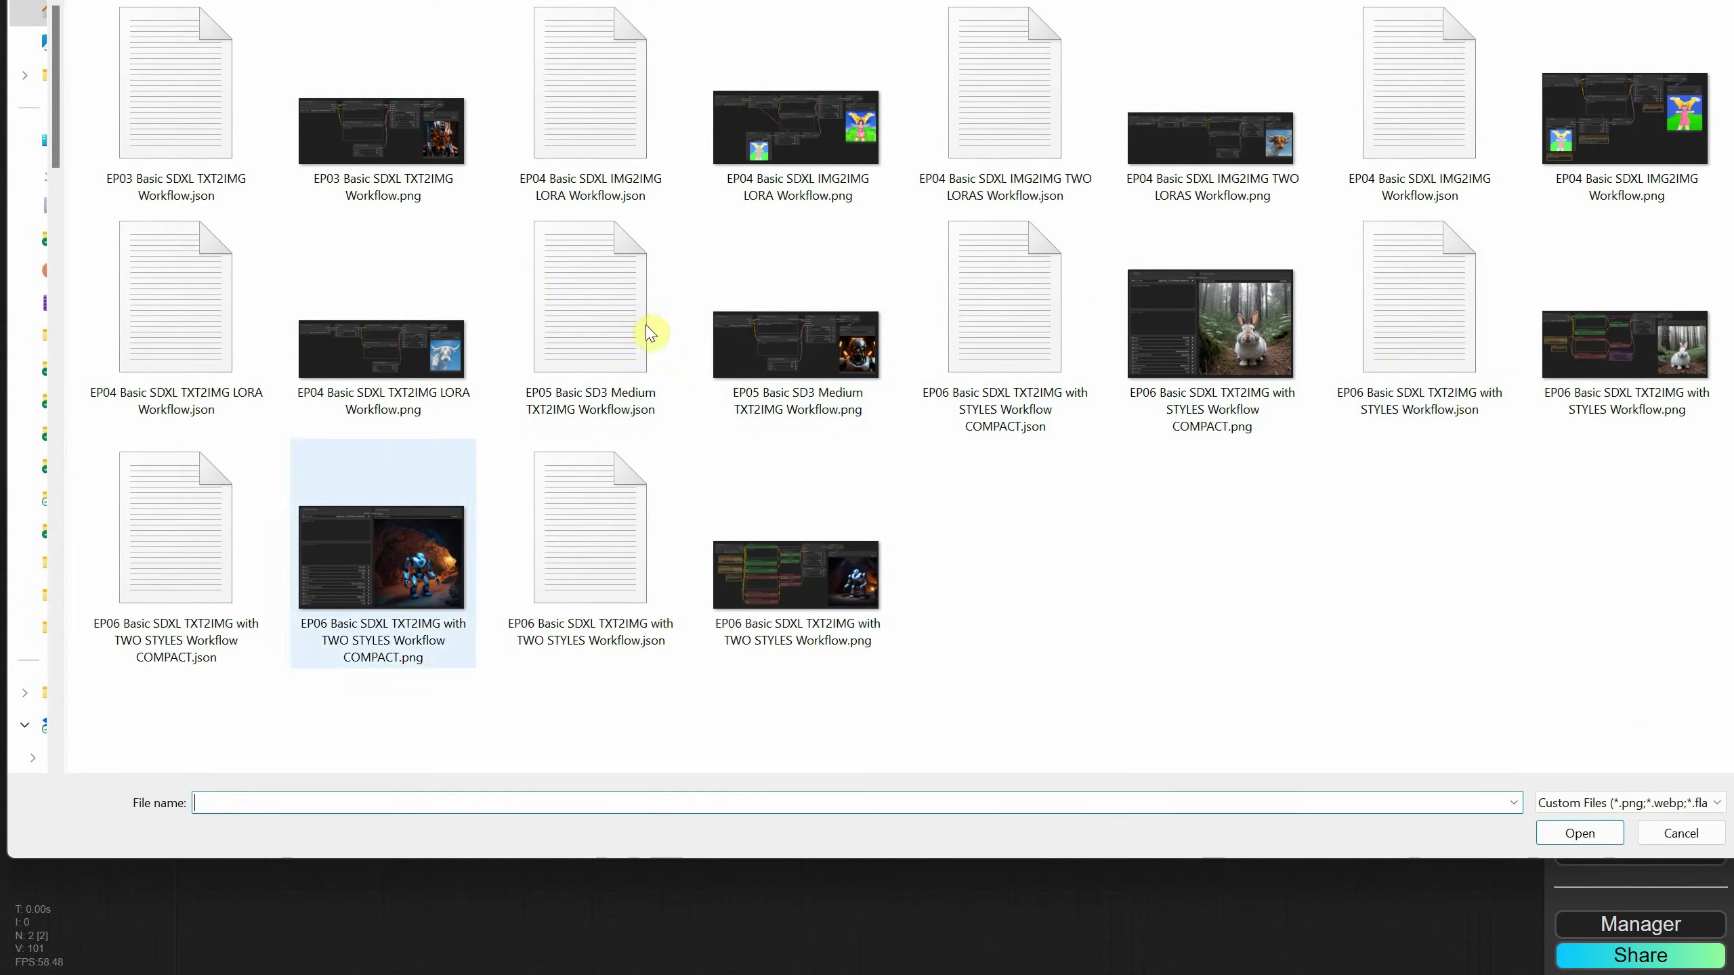
click(220, 567)
double_click(220, 567)
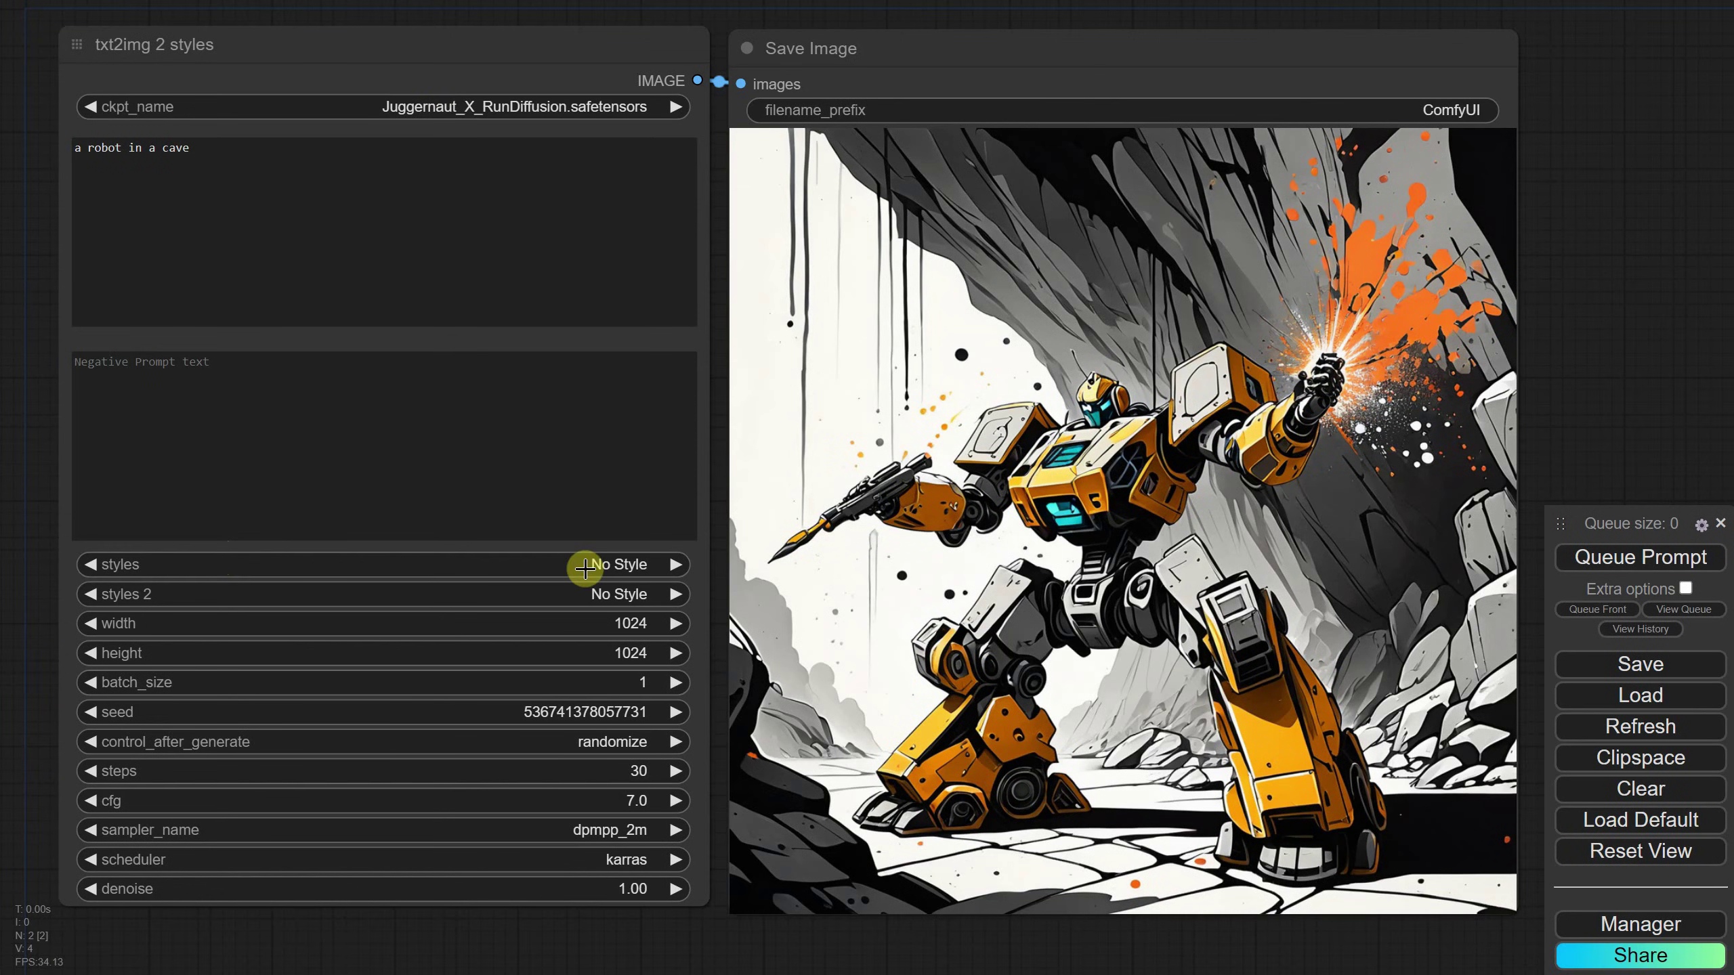
click(1591, 562)
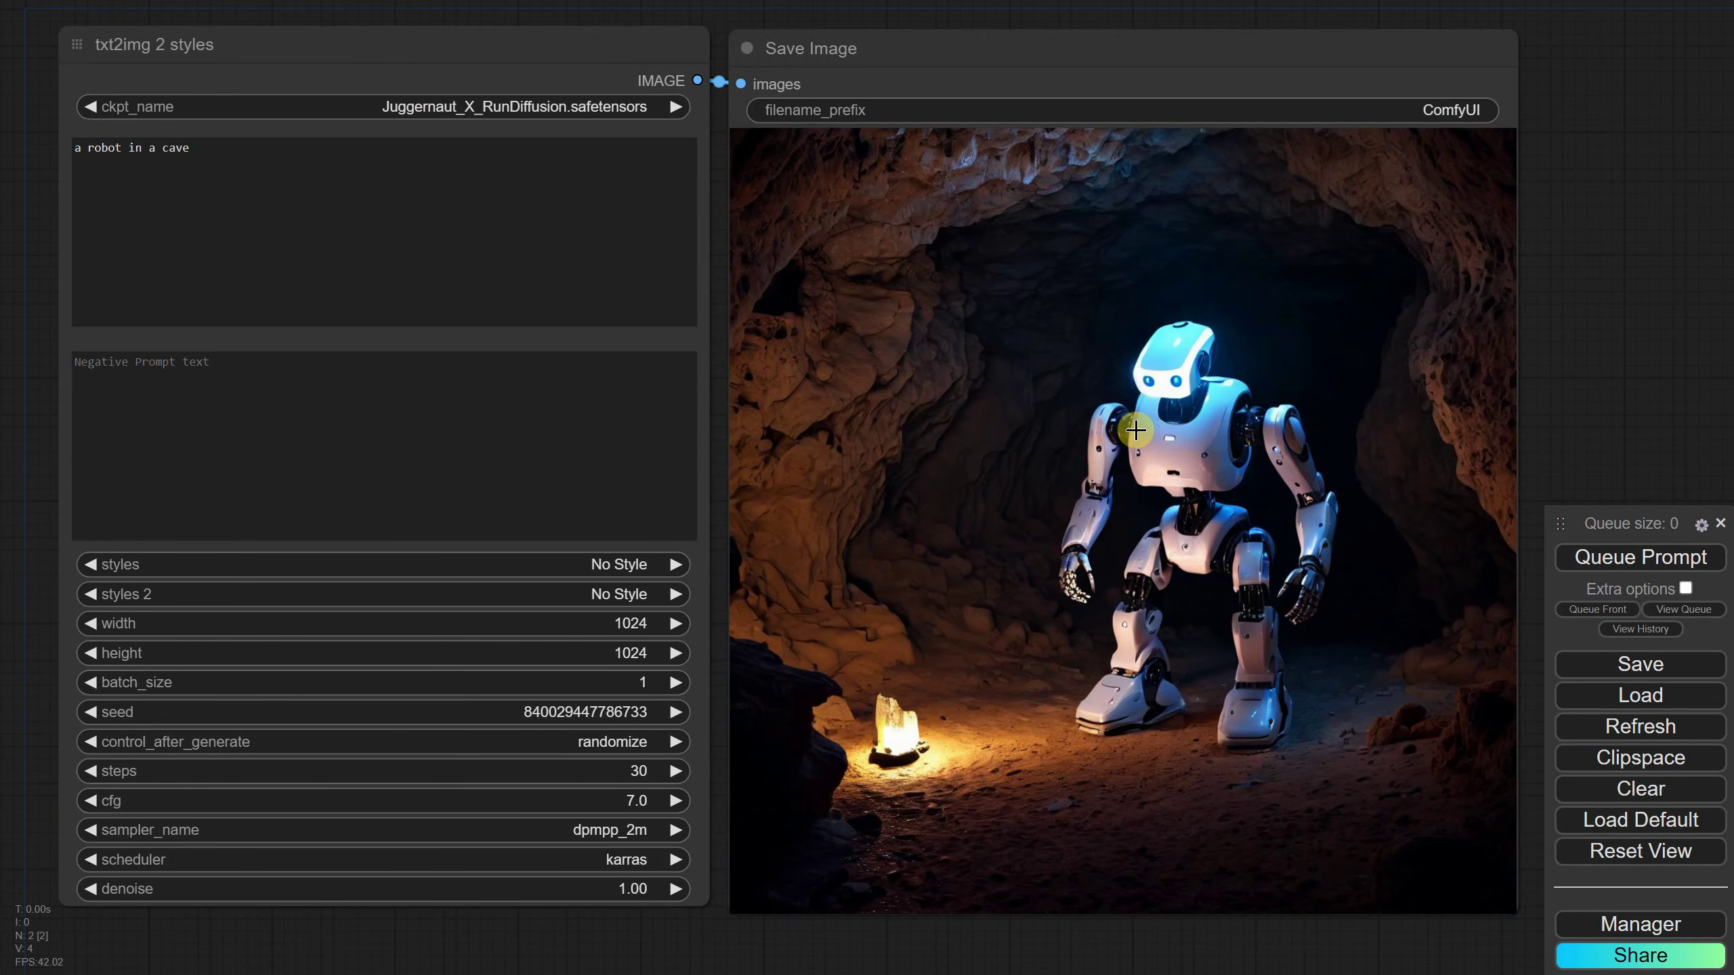
Generate with the Long exposure style, then extend the prompt and regenerate.
click(541, 561)
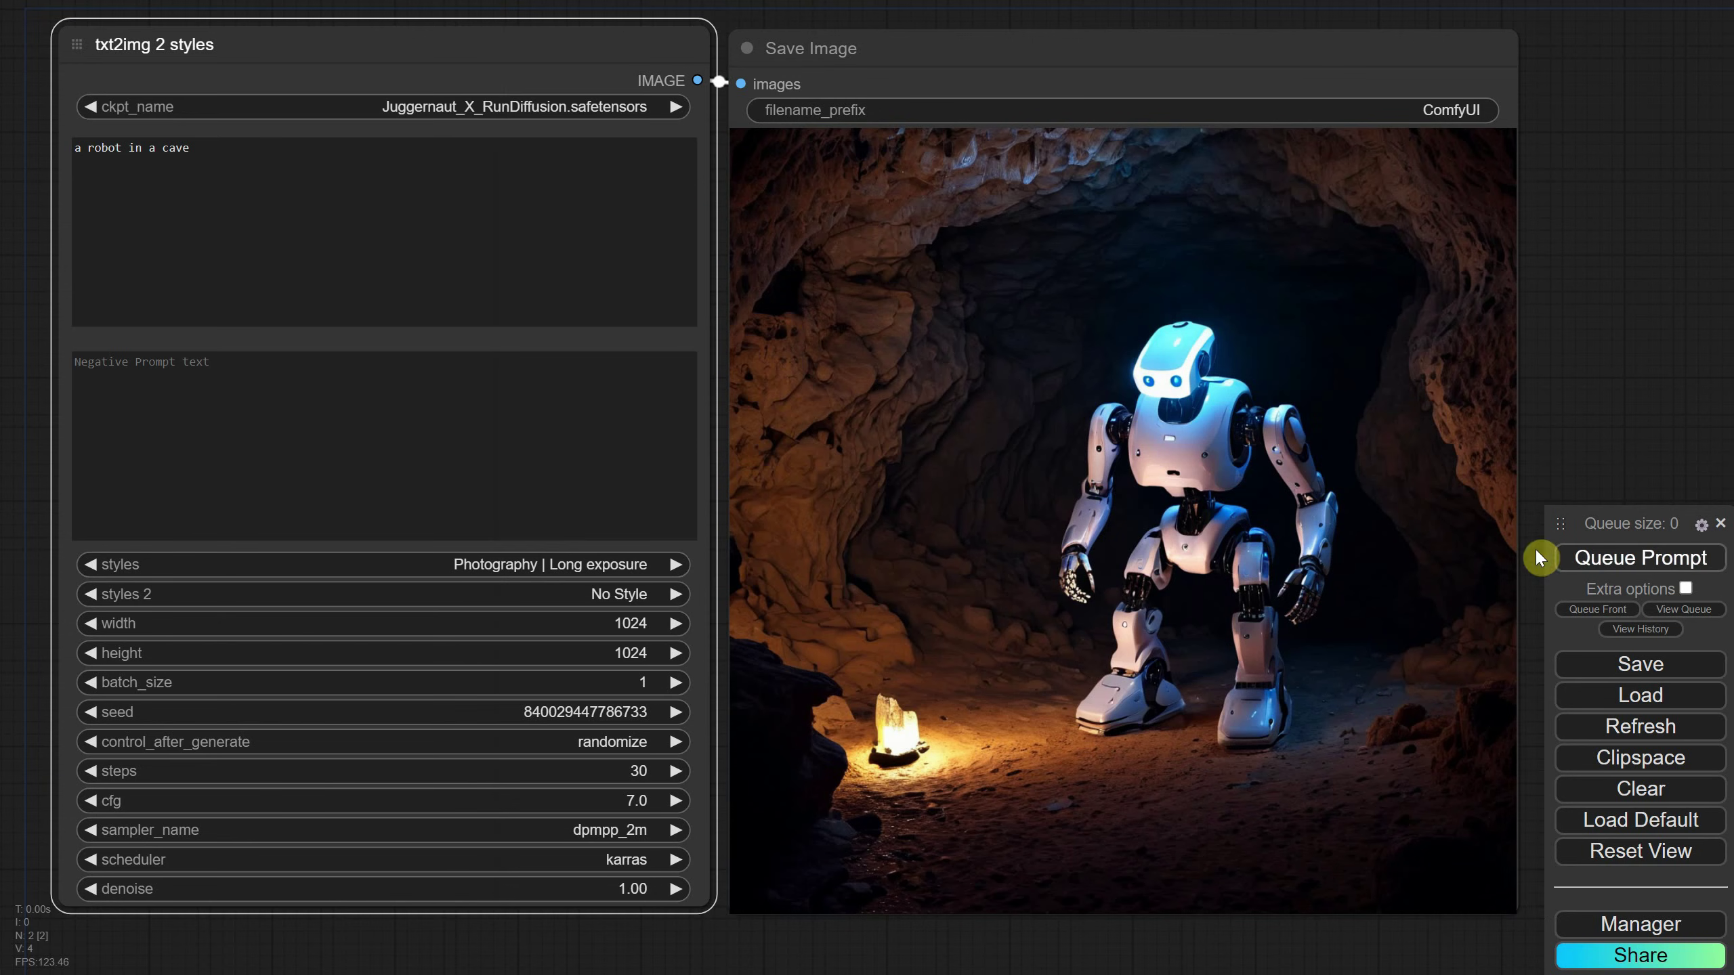
click(1587, 564)
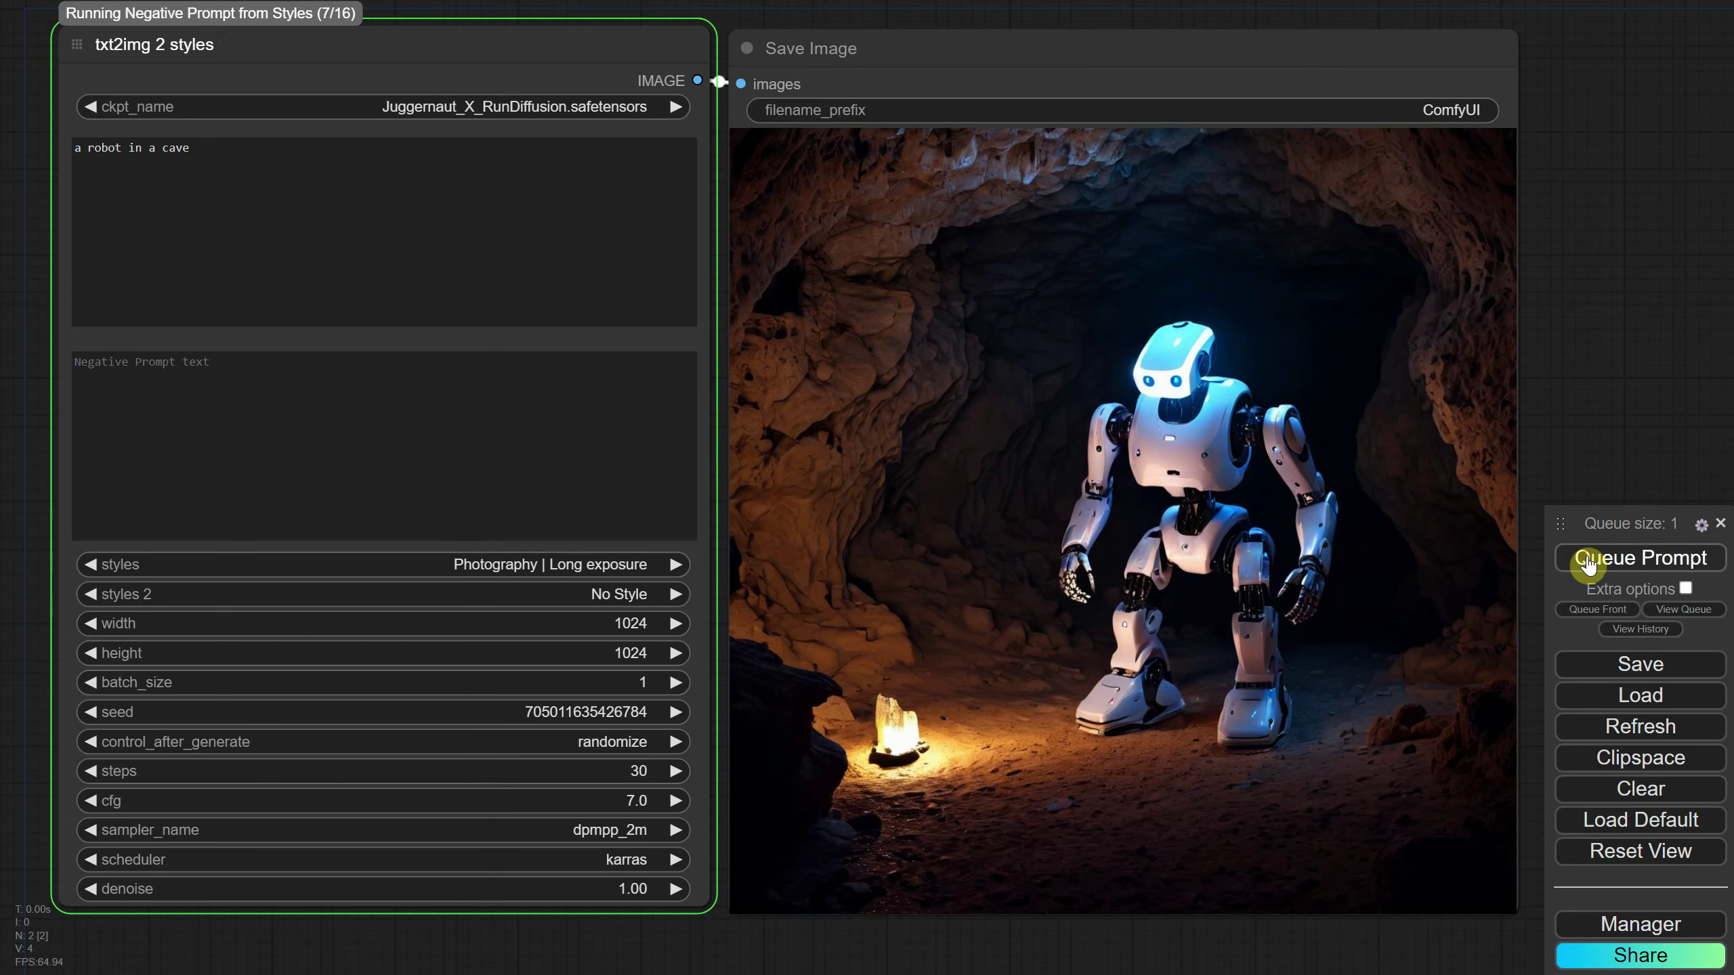
click(137, 160)
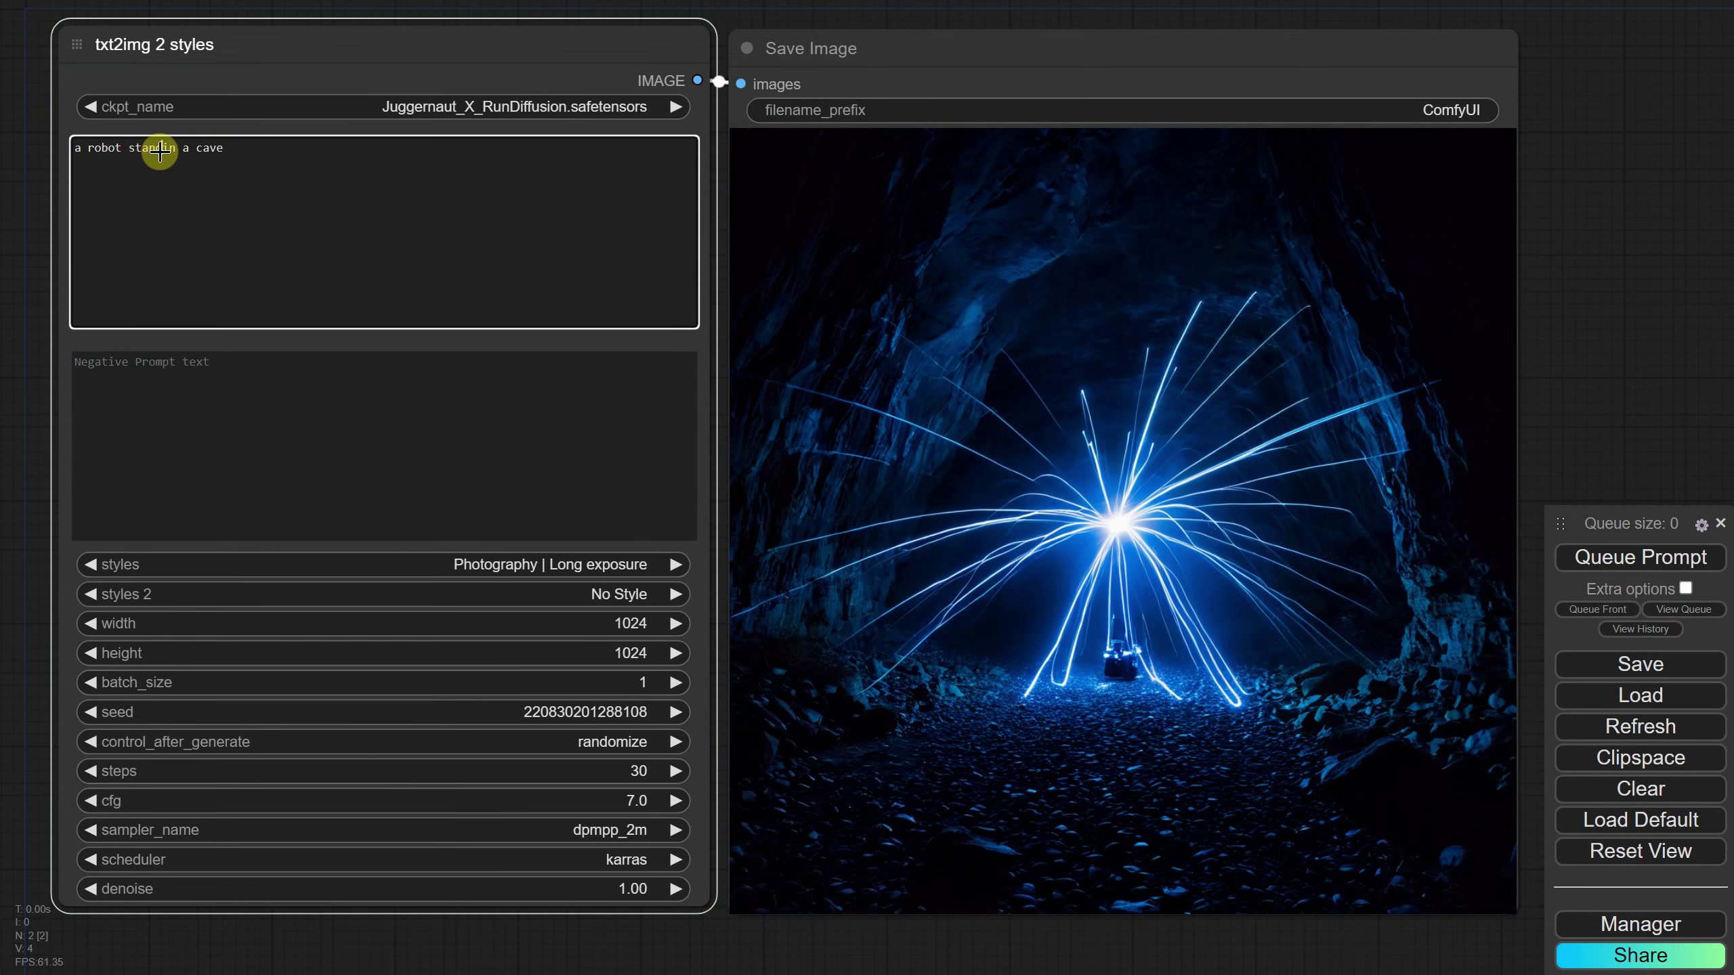
click(286, 151)
text(,)
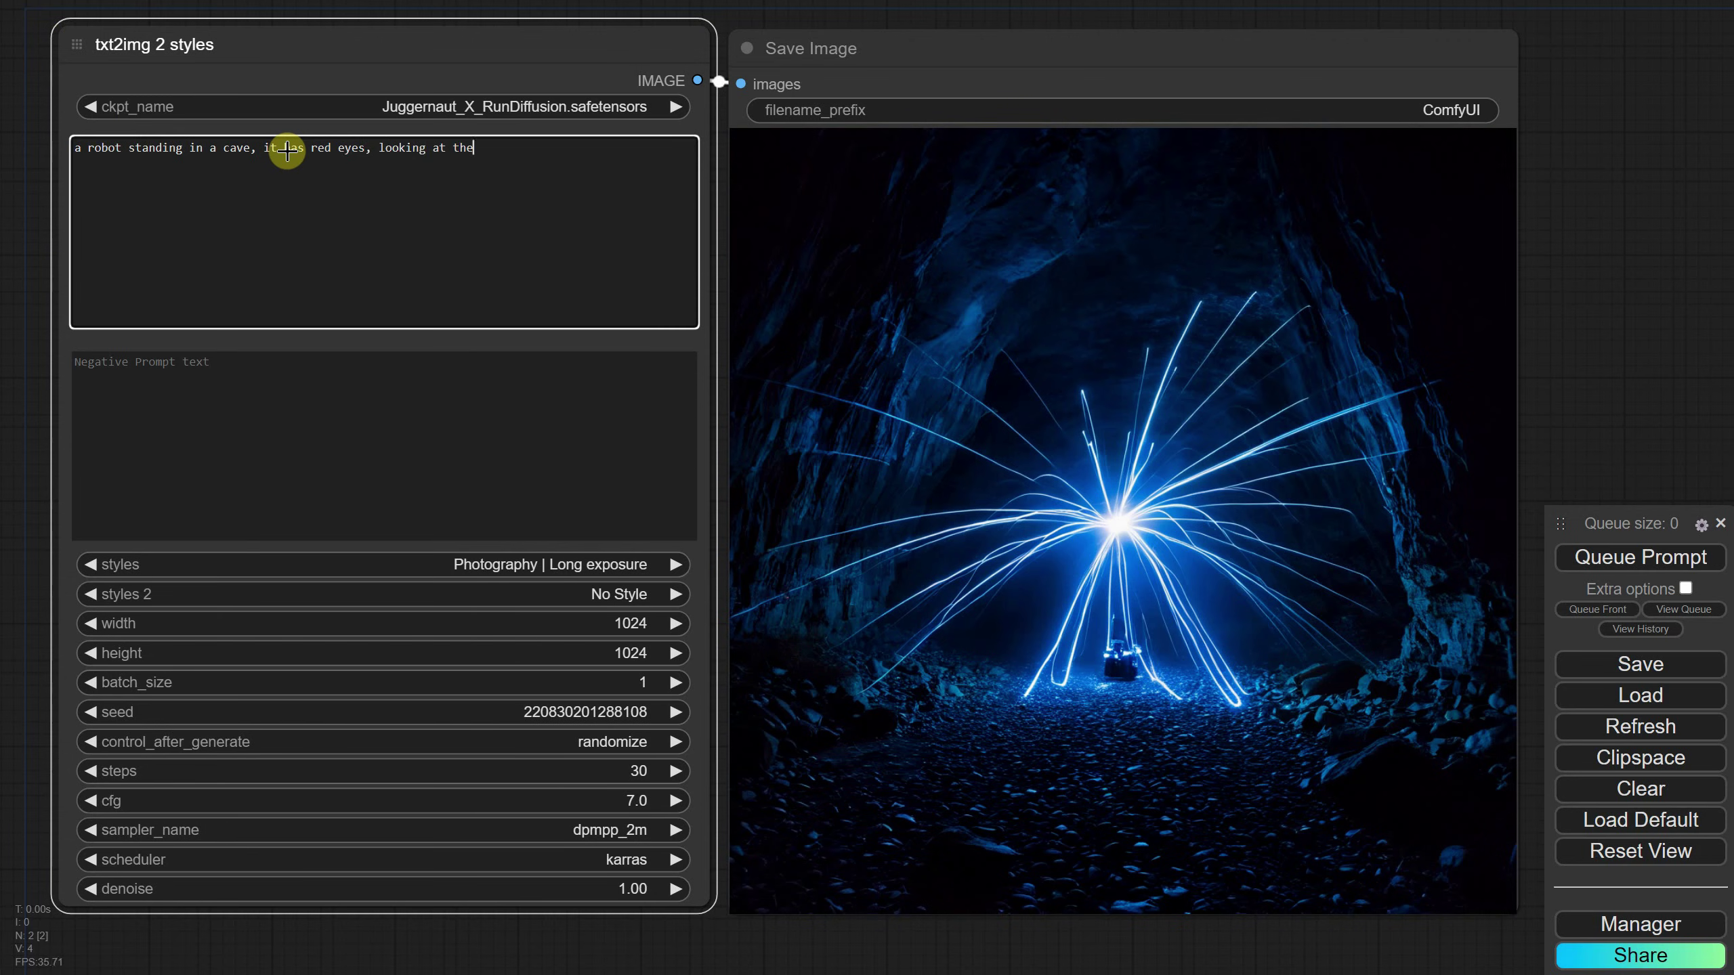
click(1594, 555)
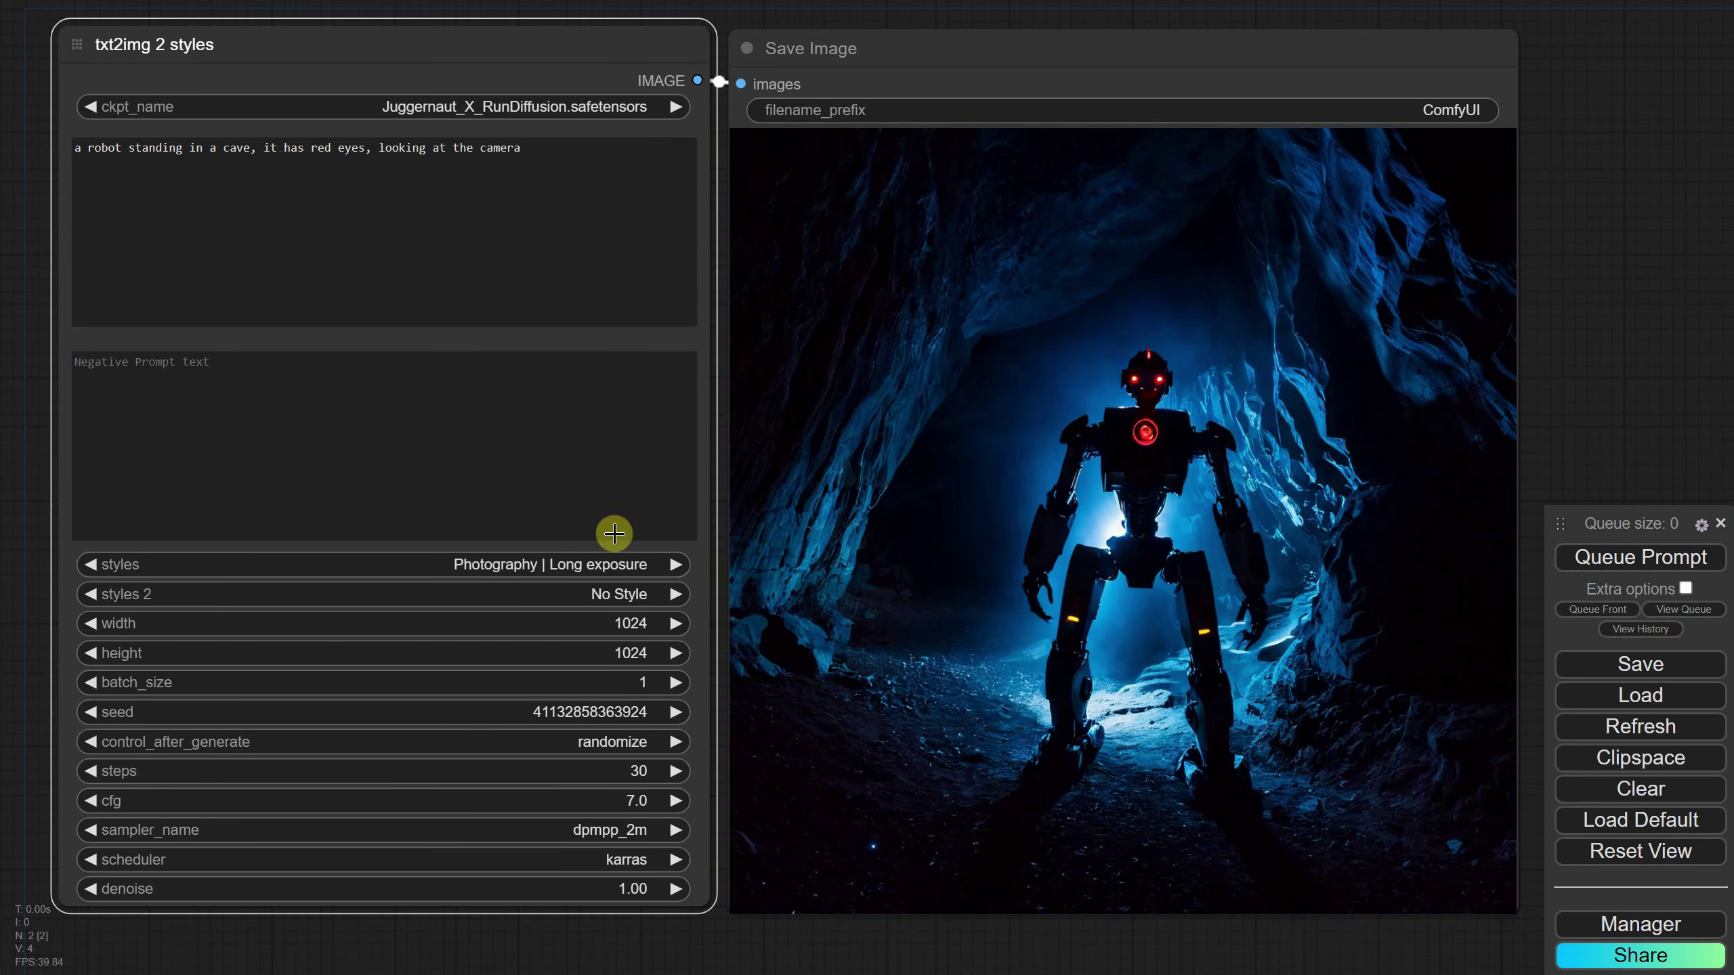
Generate with second styles Photography | Portrait > Fantasy, then Photography | Flower.
click(591, 600)
click(658, 720)
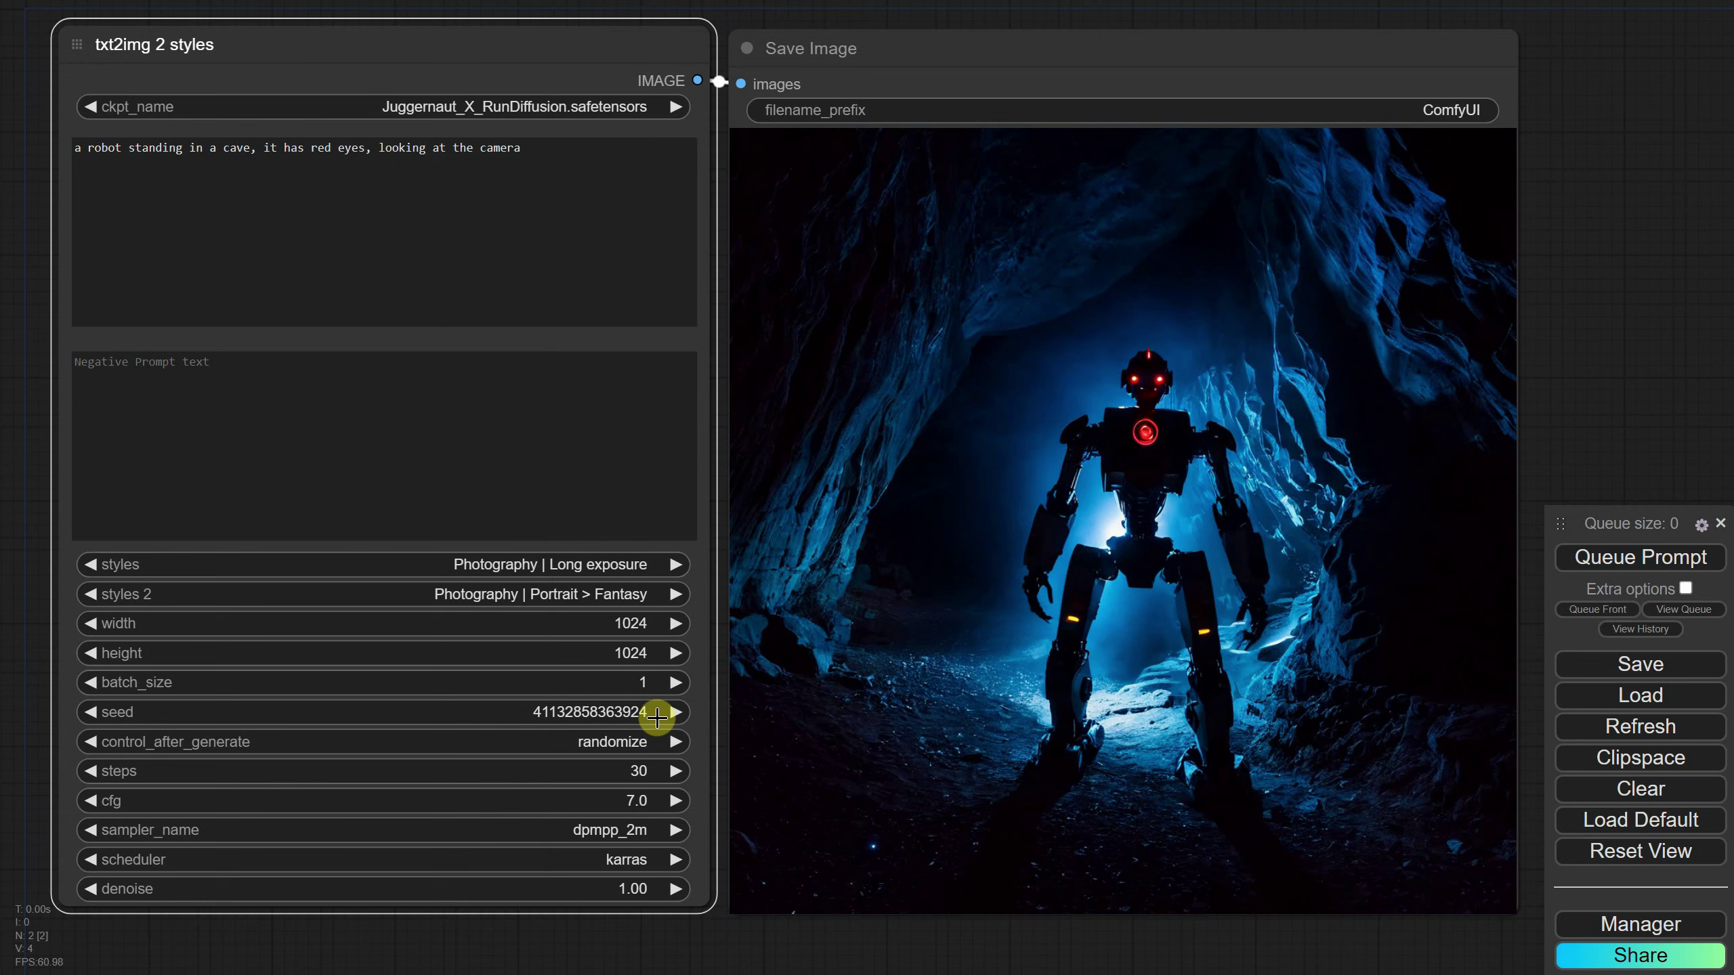
click(1635, 559)
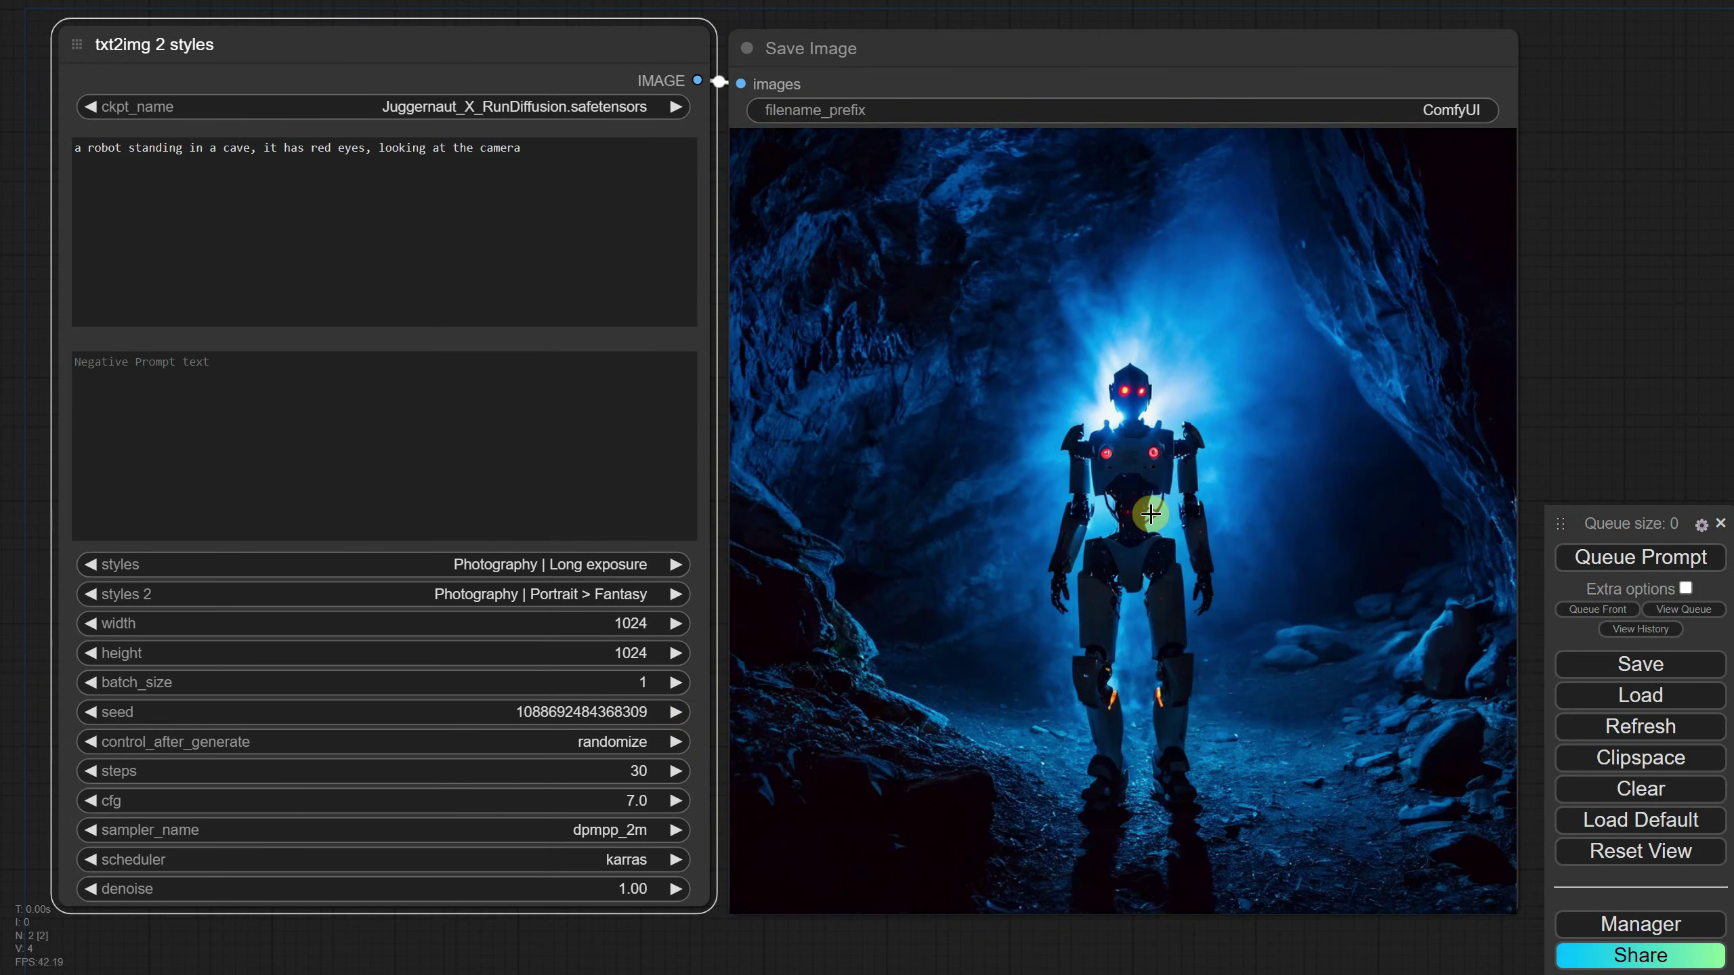
click(611, 589)
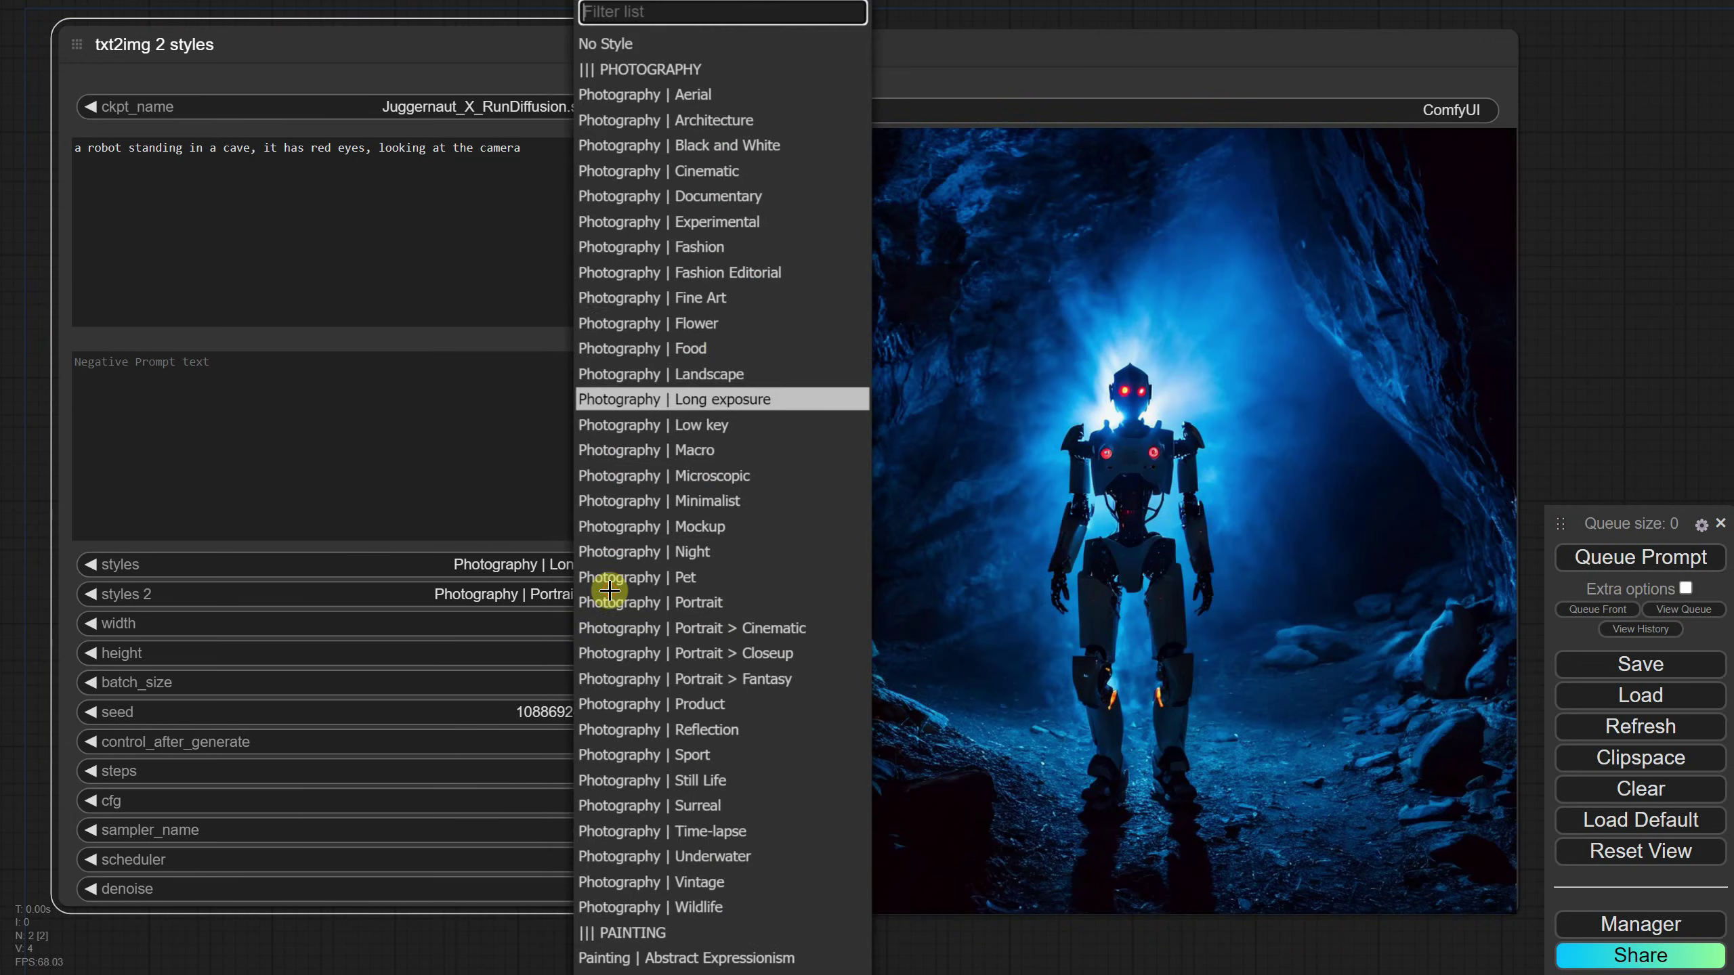
click(682, 329)
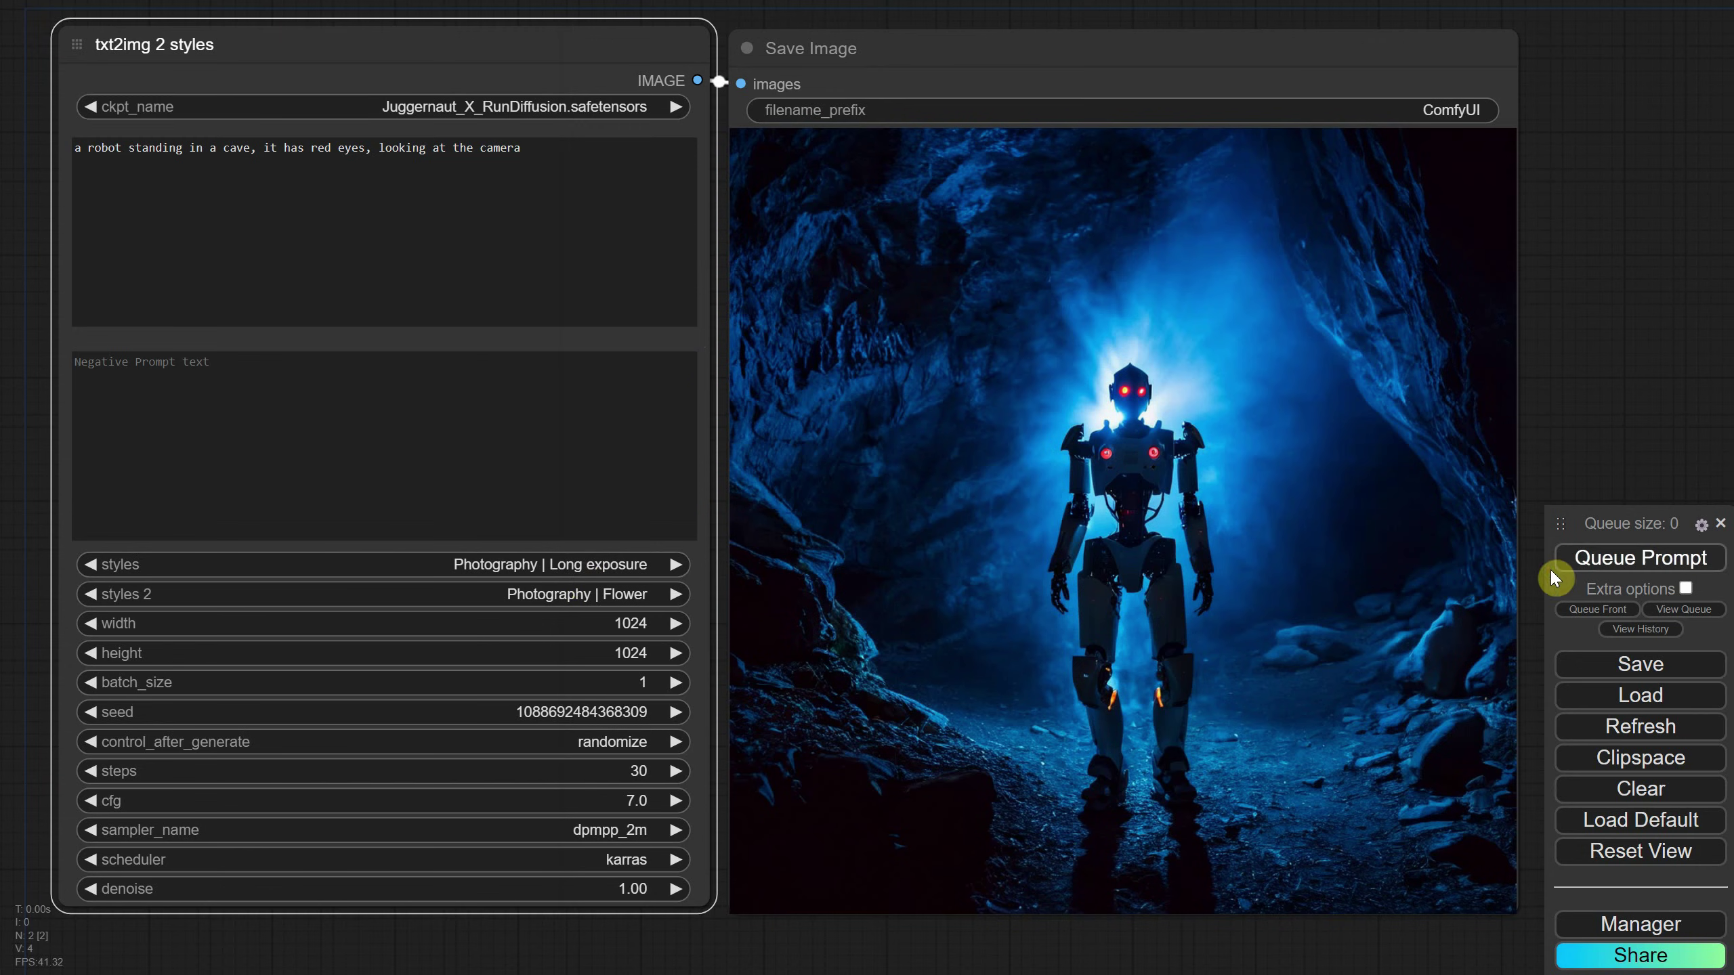
click(1594, 560)
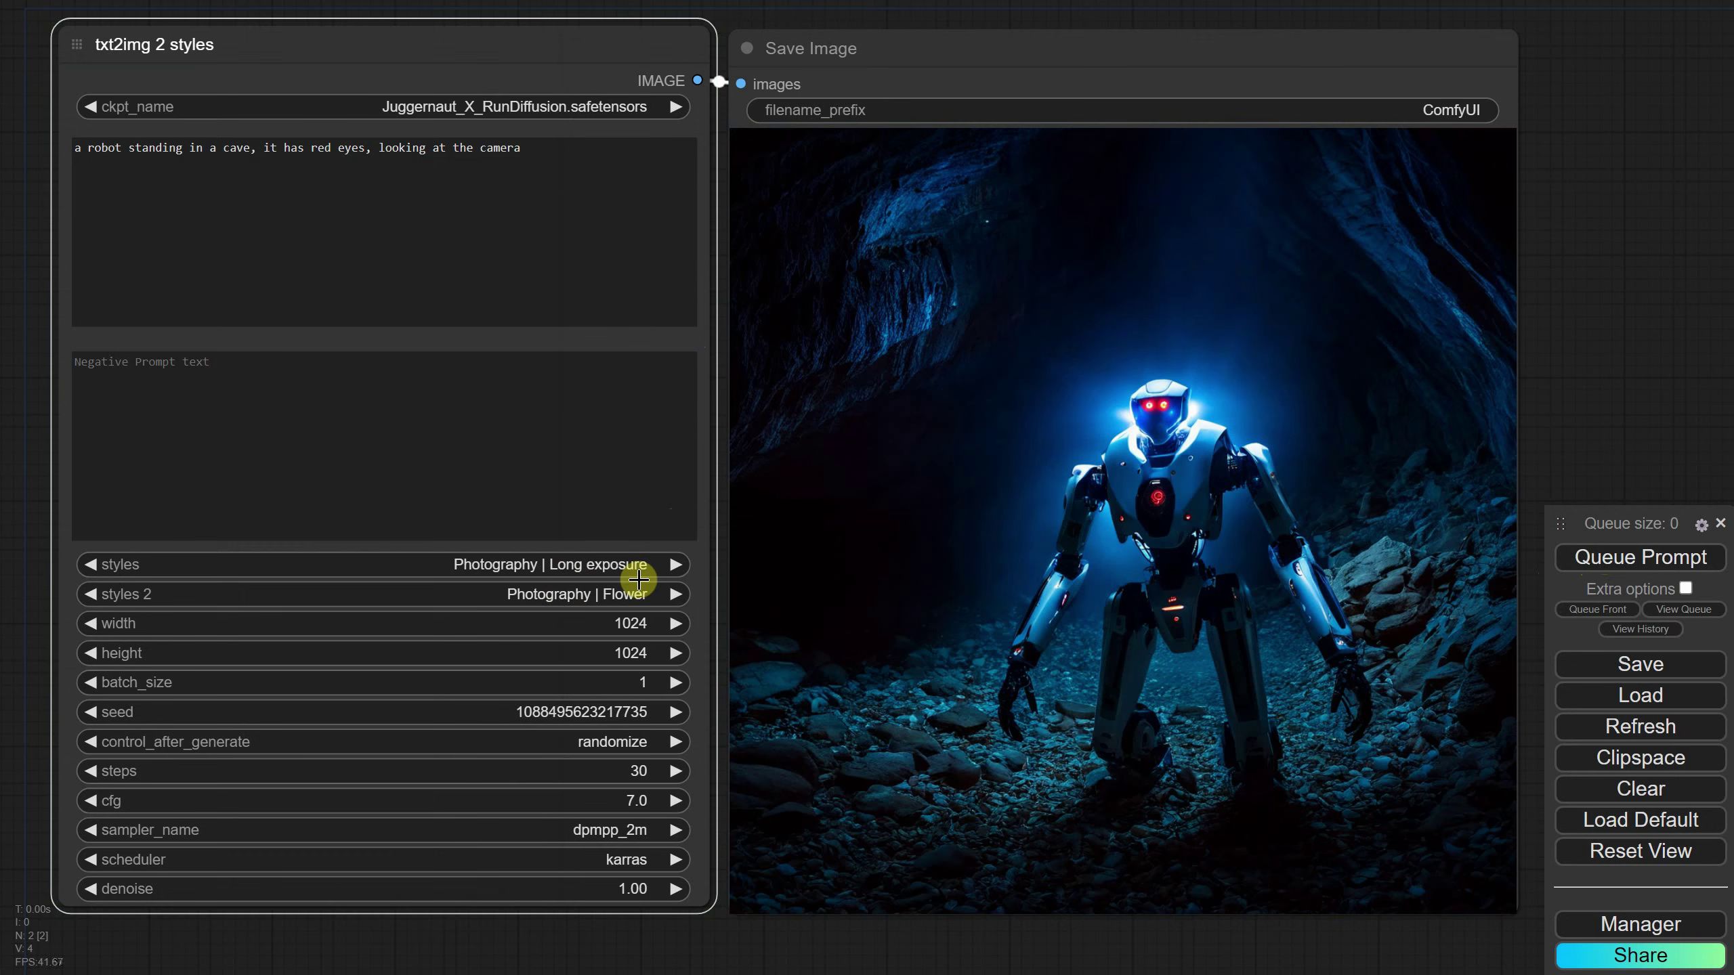
Add flowers to the prompt, generate two variations, then choose first style Vector | Silhouette Cute.
click(590, 166)
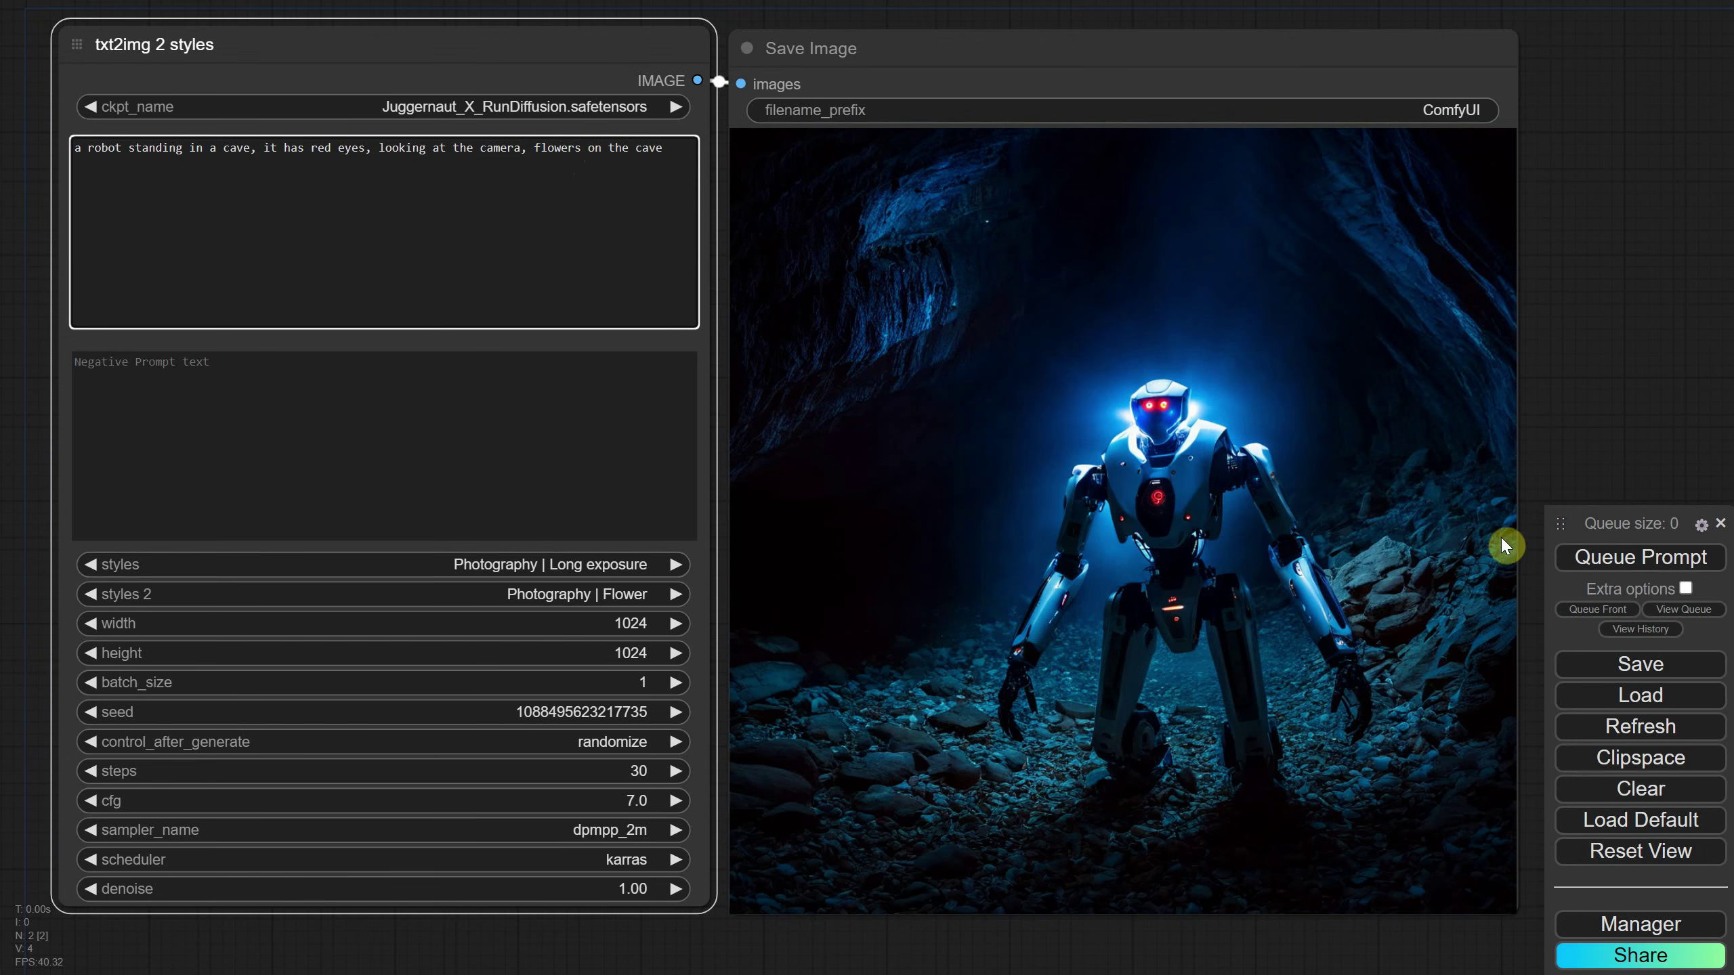
click(1597, 557)
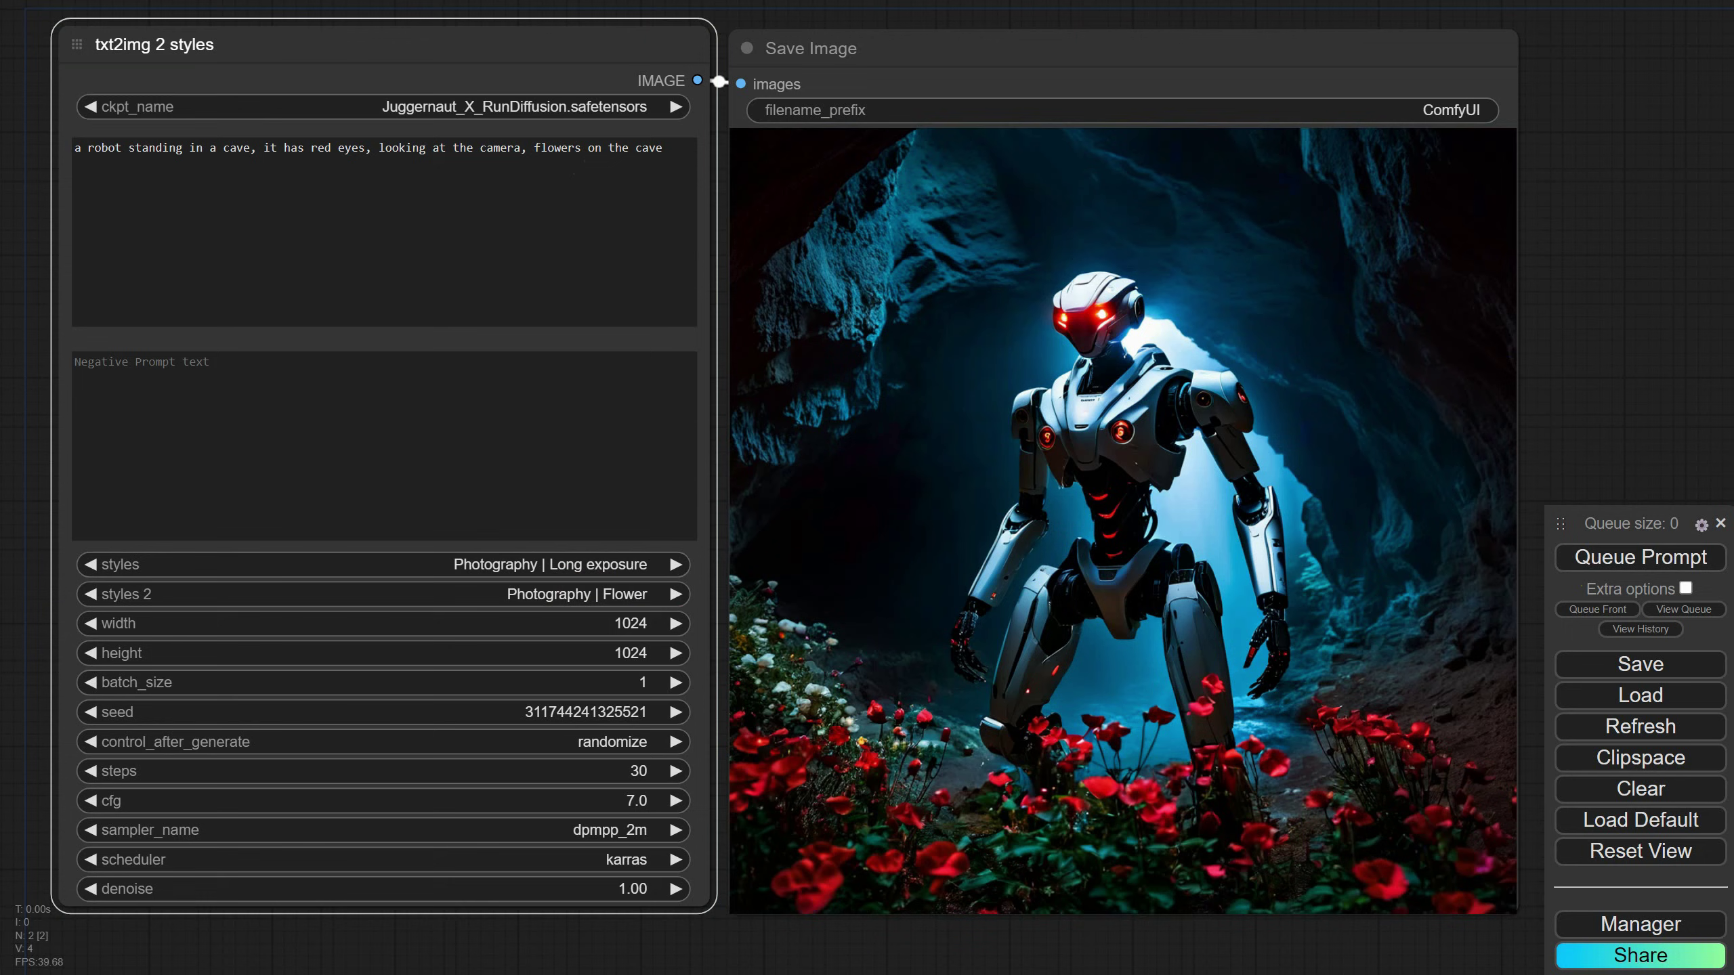
click(1591, 556)
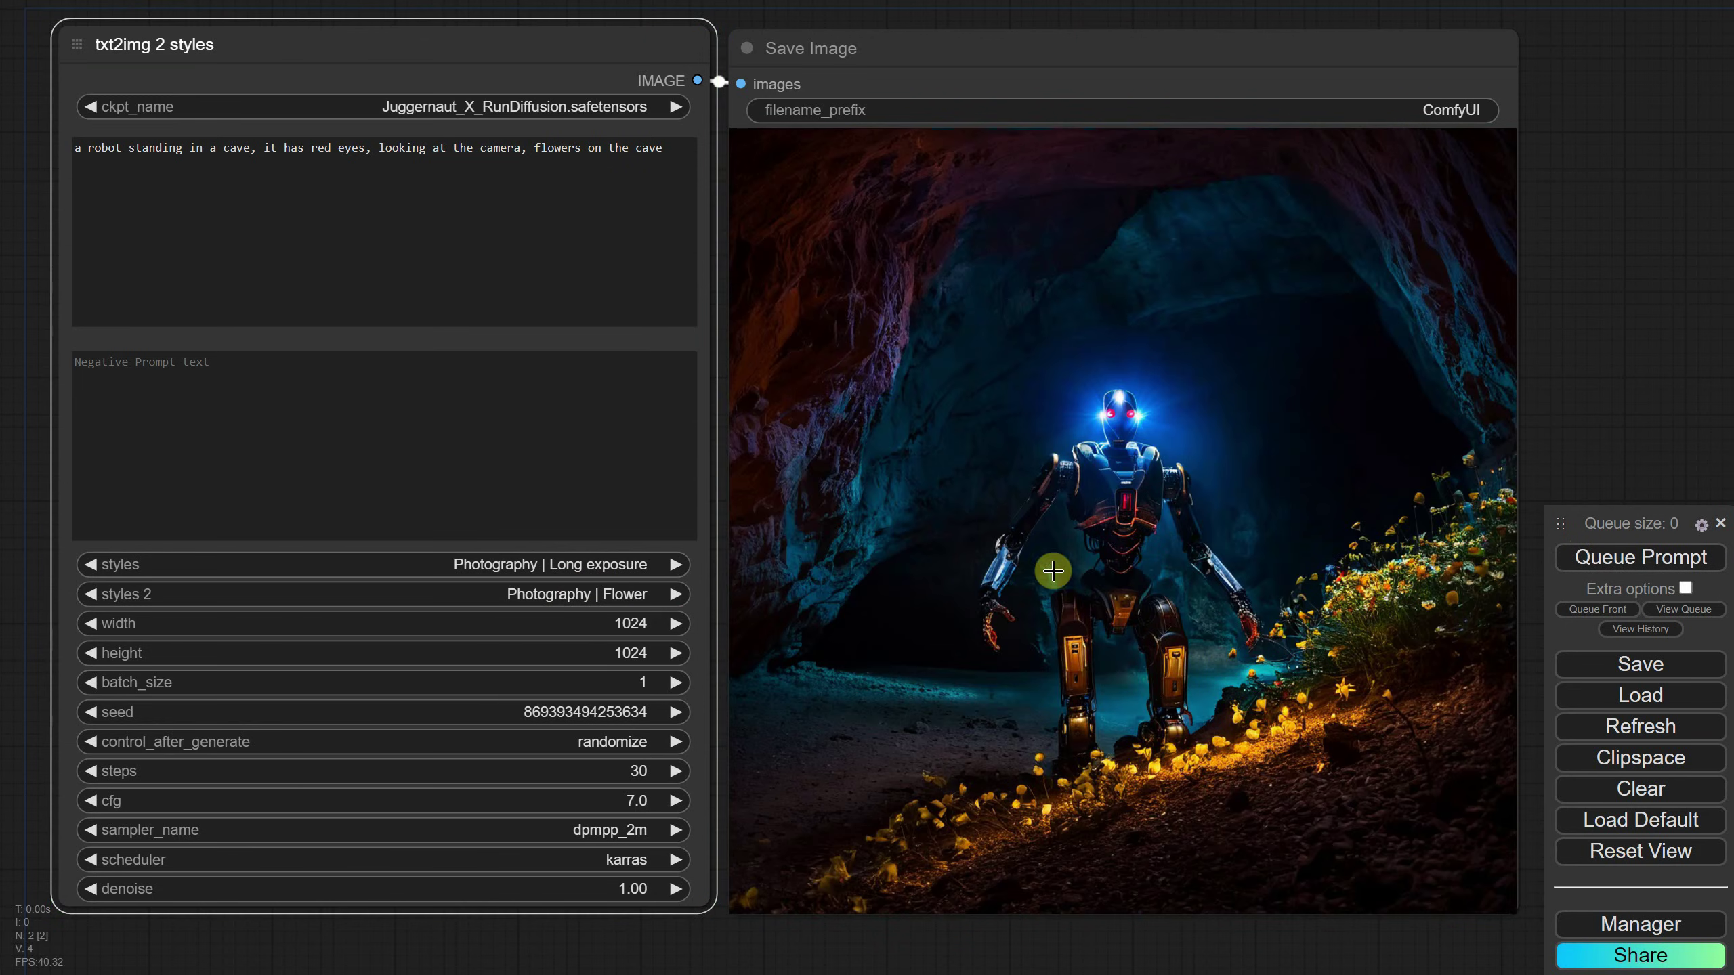
click(542, 565)
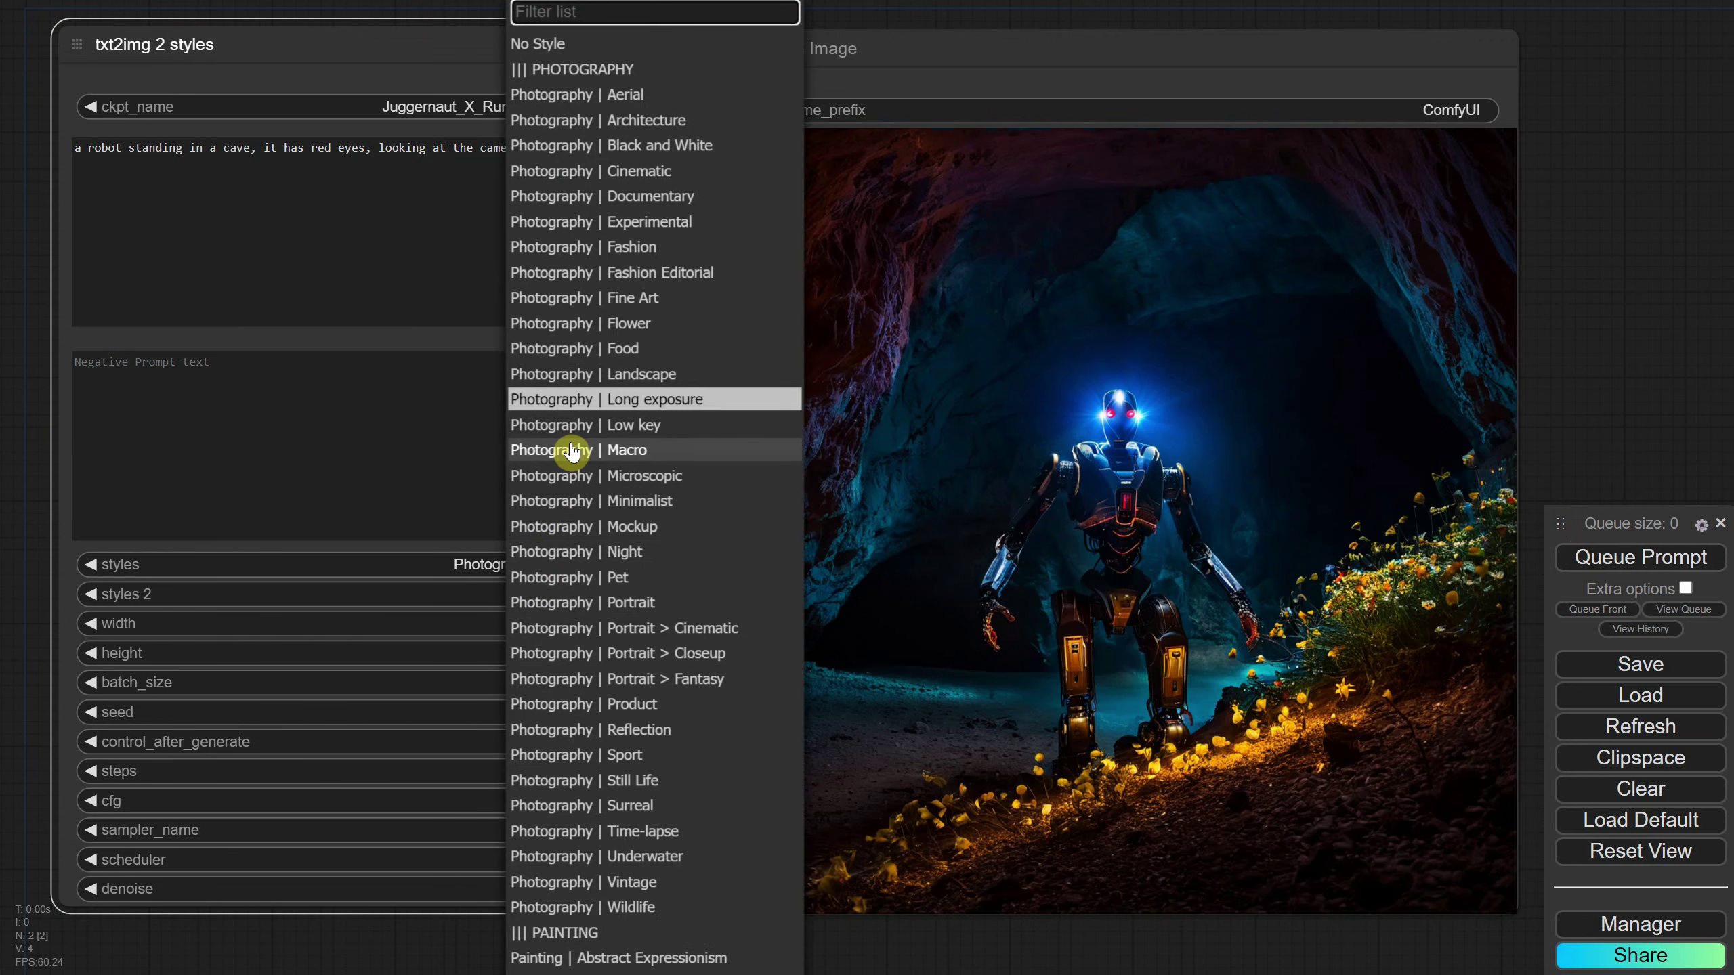
text(vec)
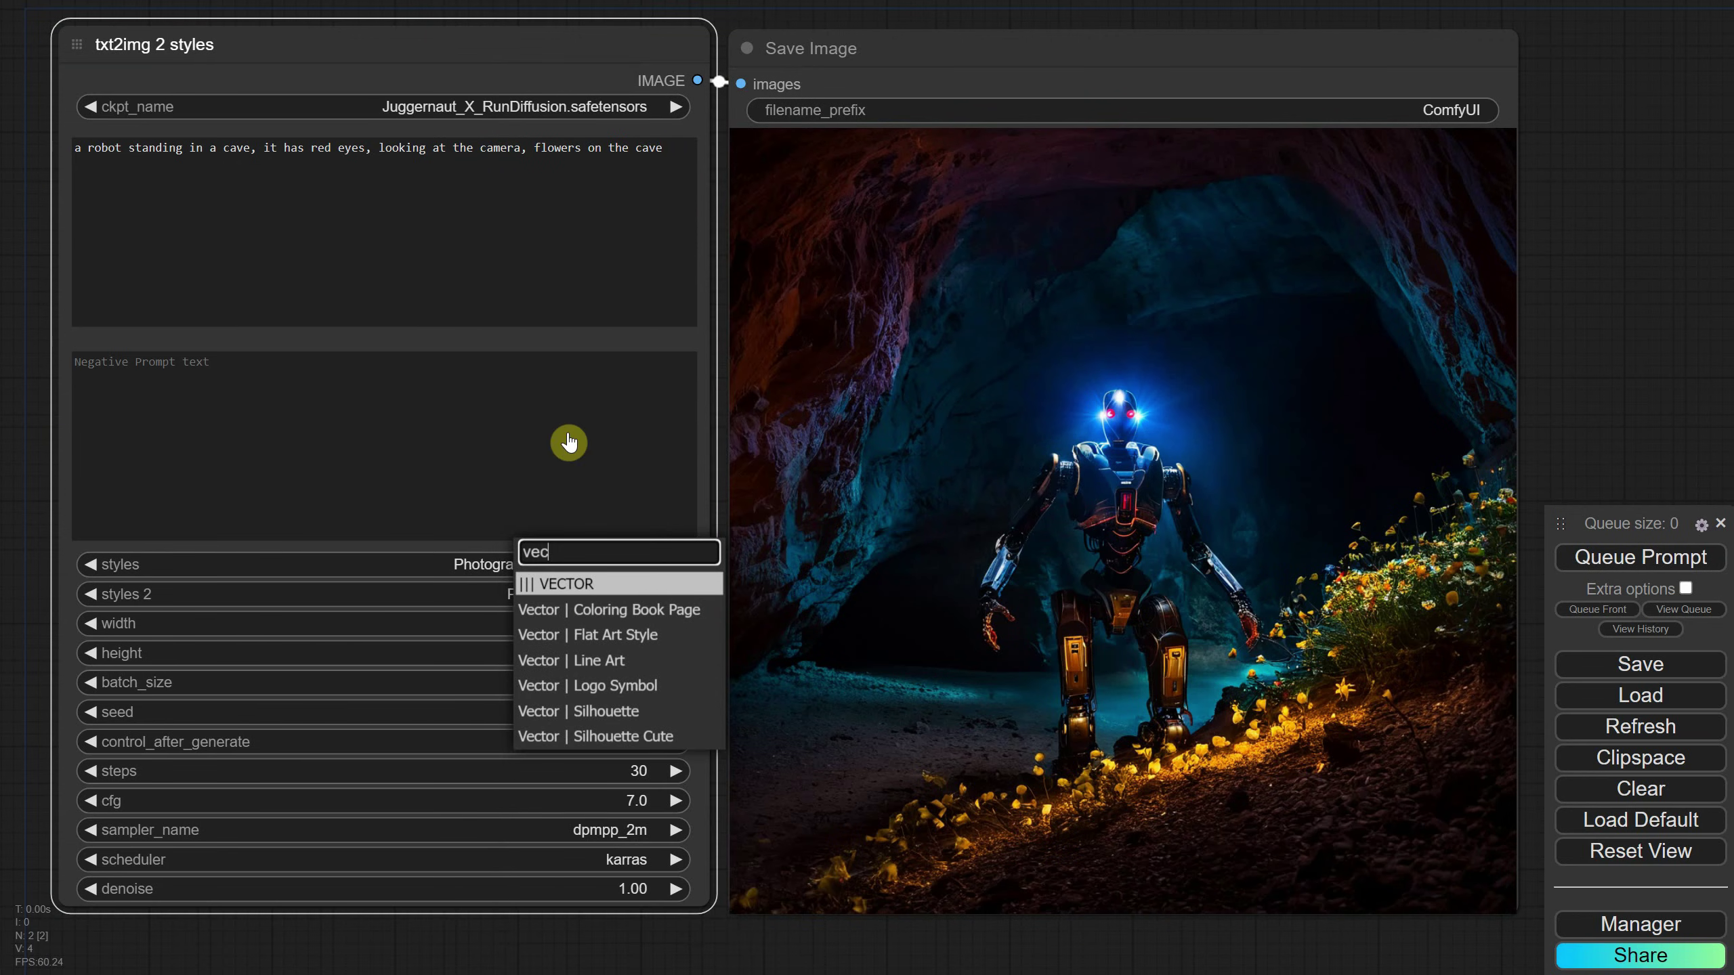
click(604, 738)
Replace the prompt with a cute robot on white background and generate with Vector | Logo Symbol.
drag(693, 171, 37, 170)
text(a cyt)
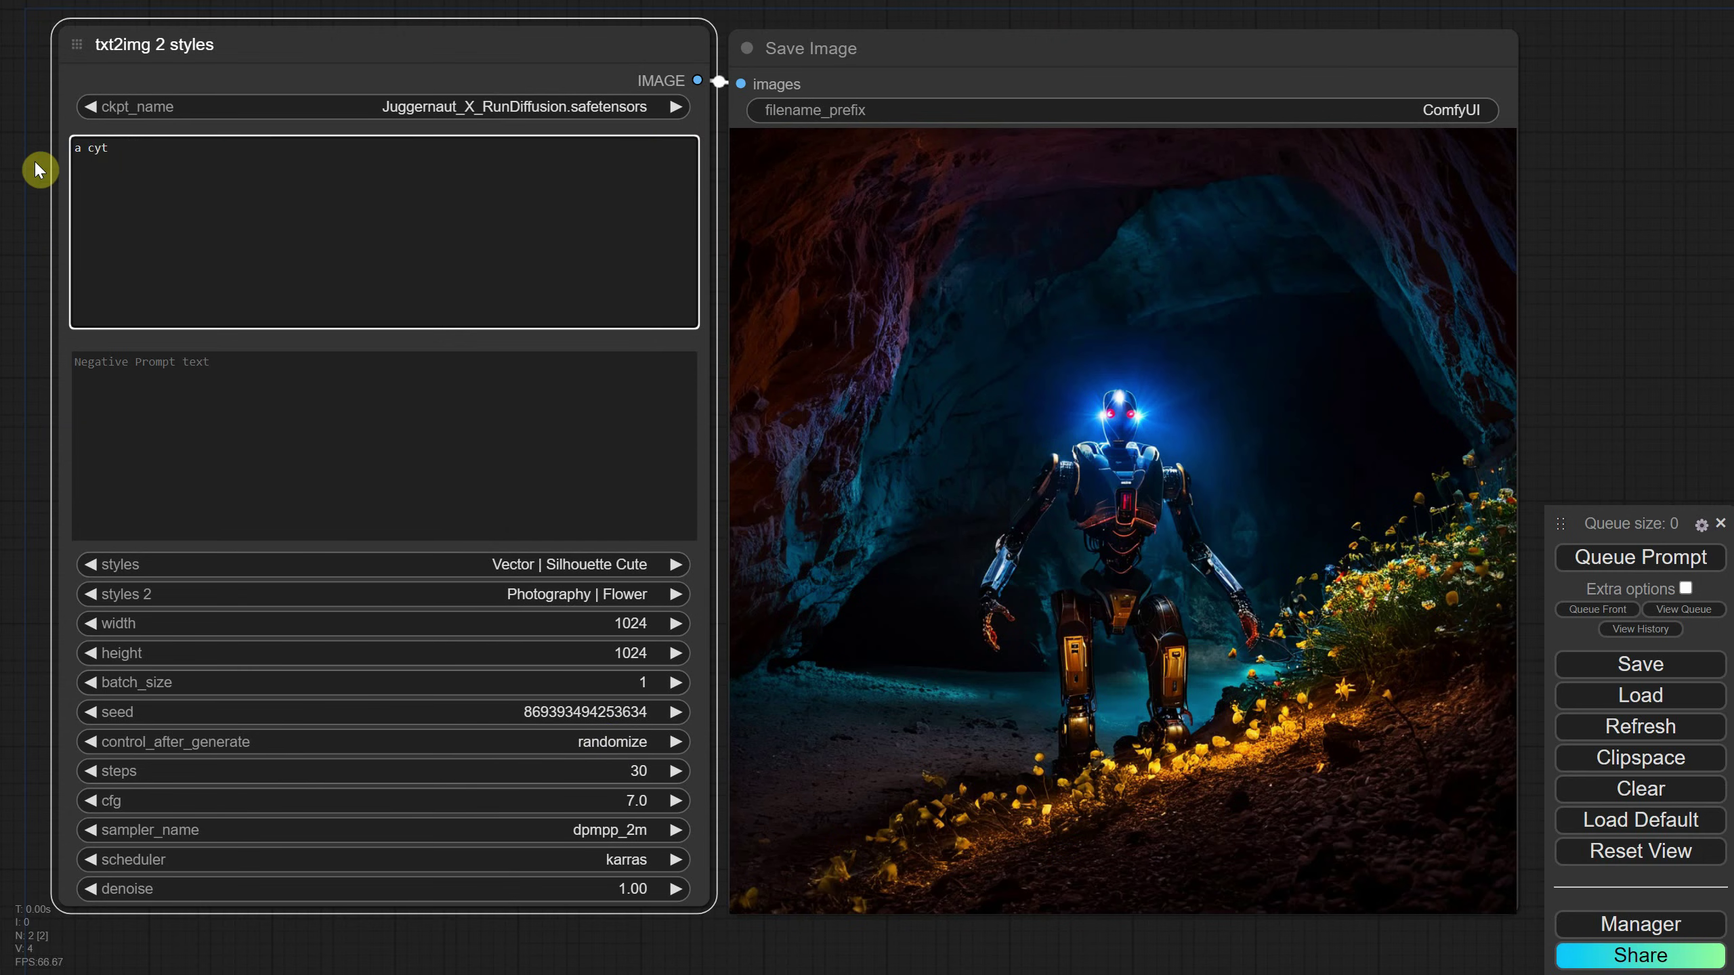
click(582, 594)
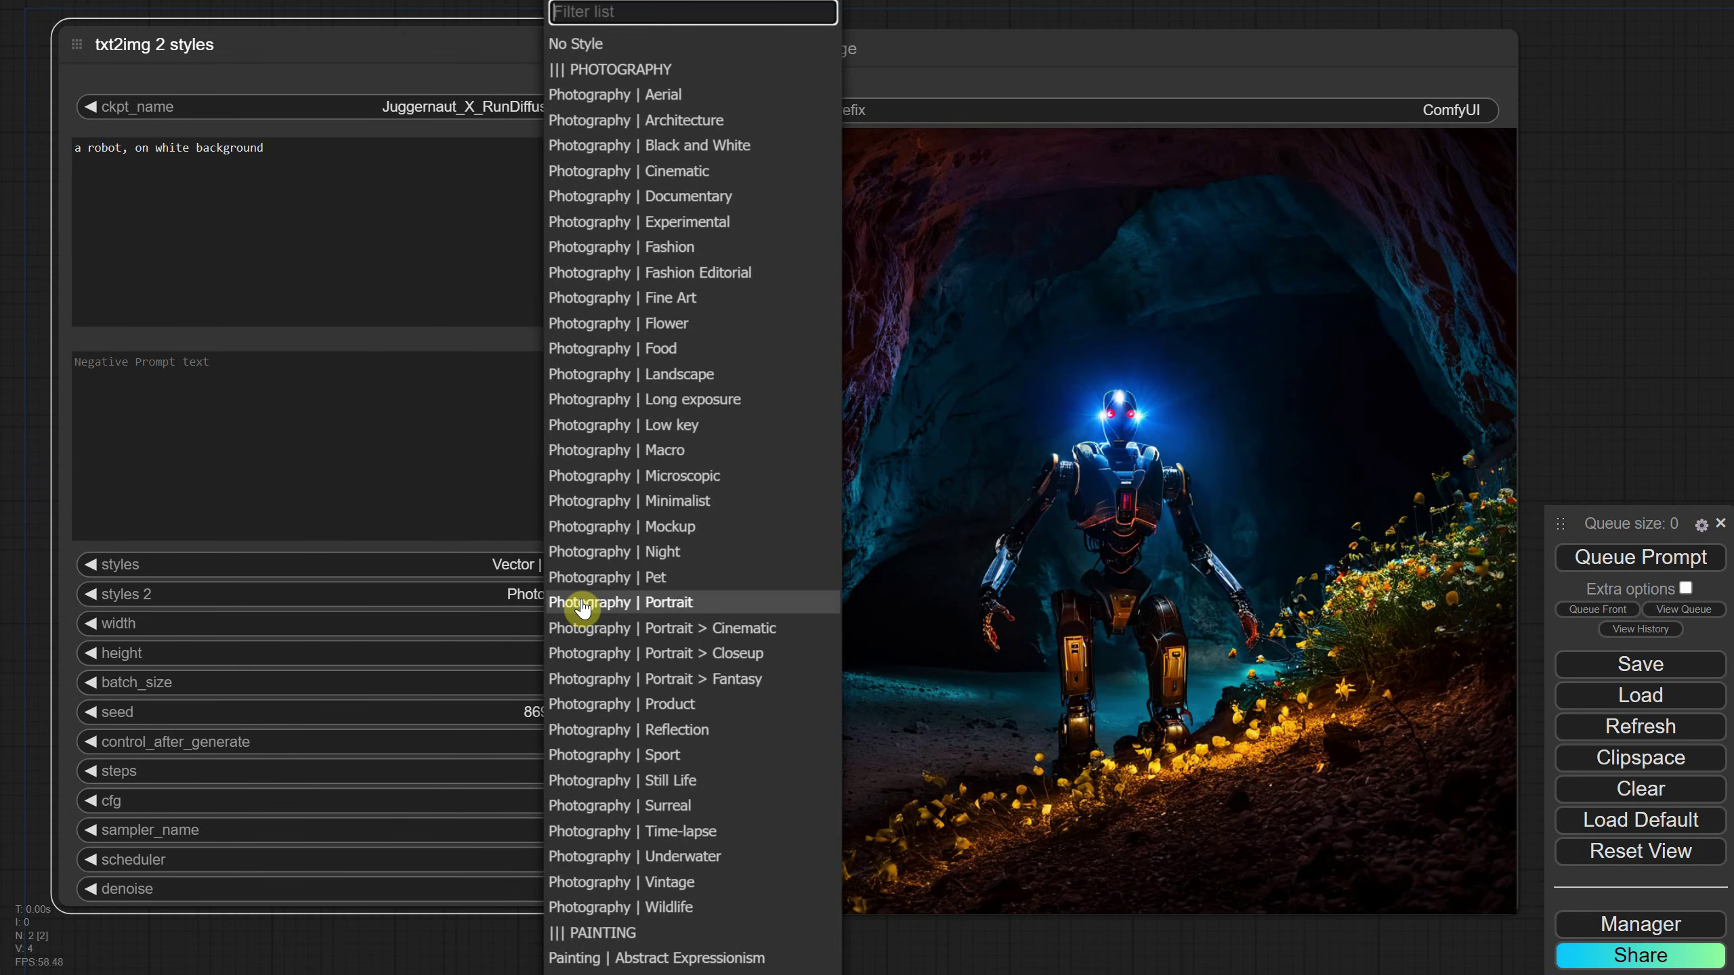
text(vec)
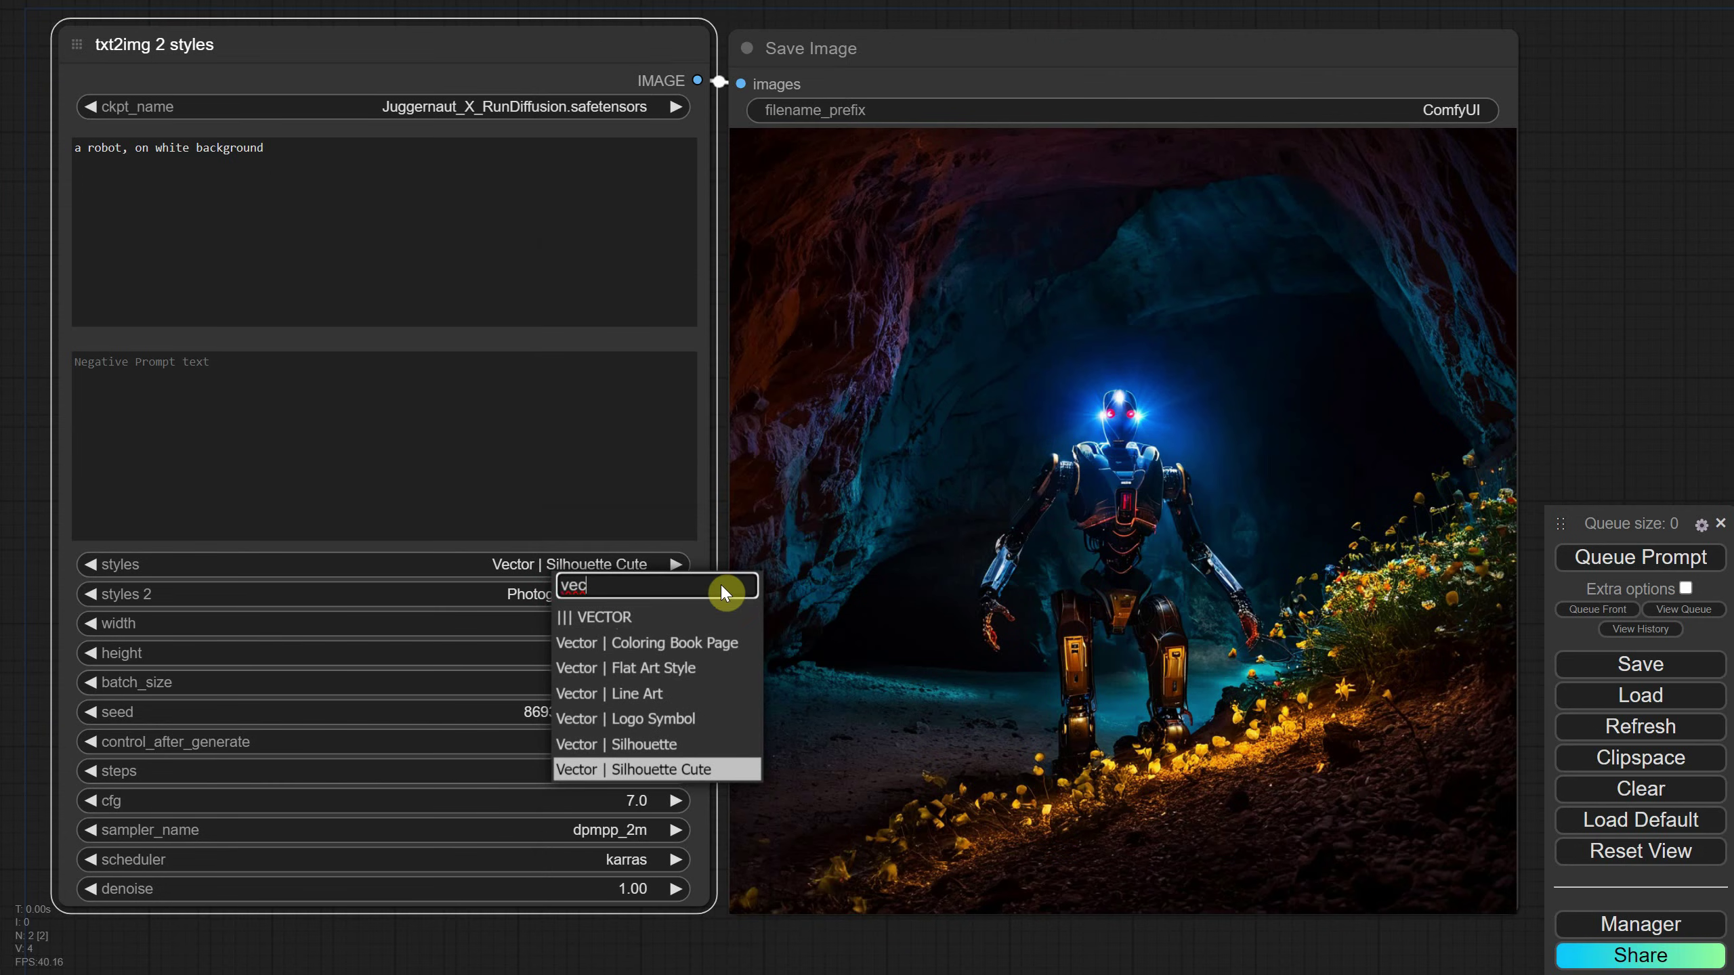
click(632, 719)
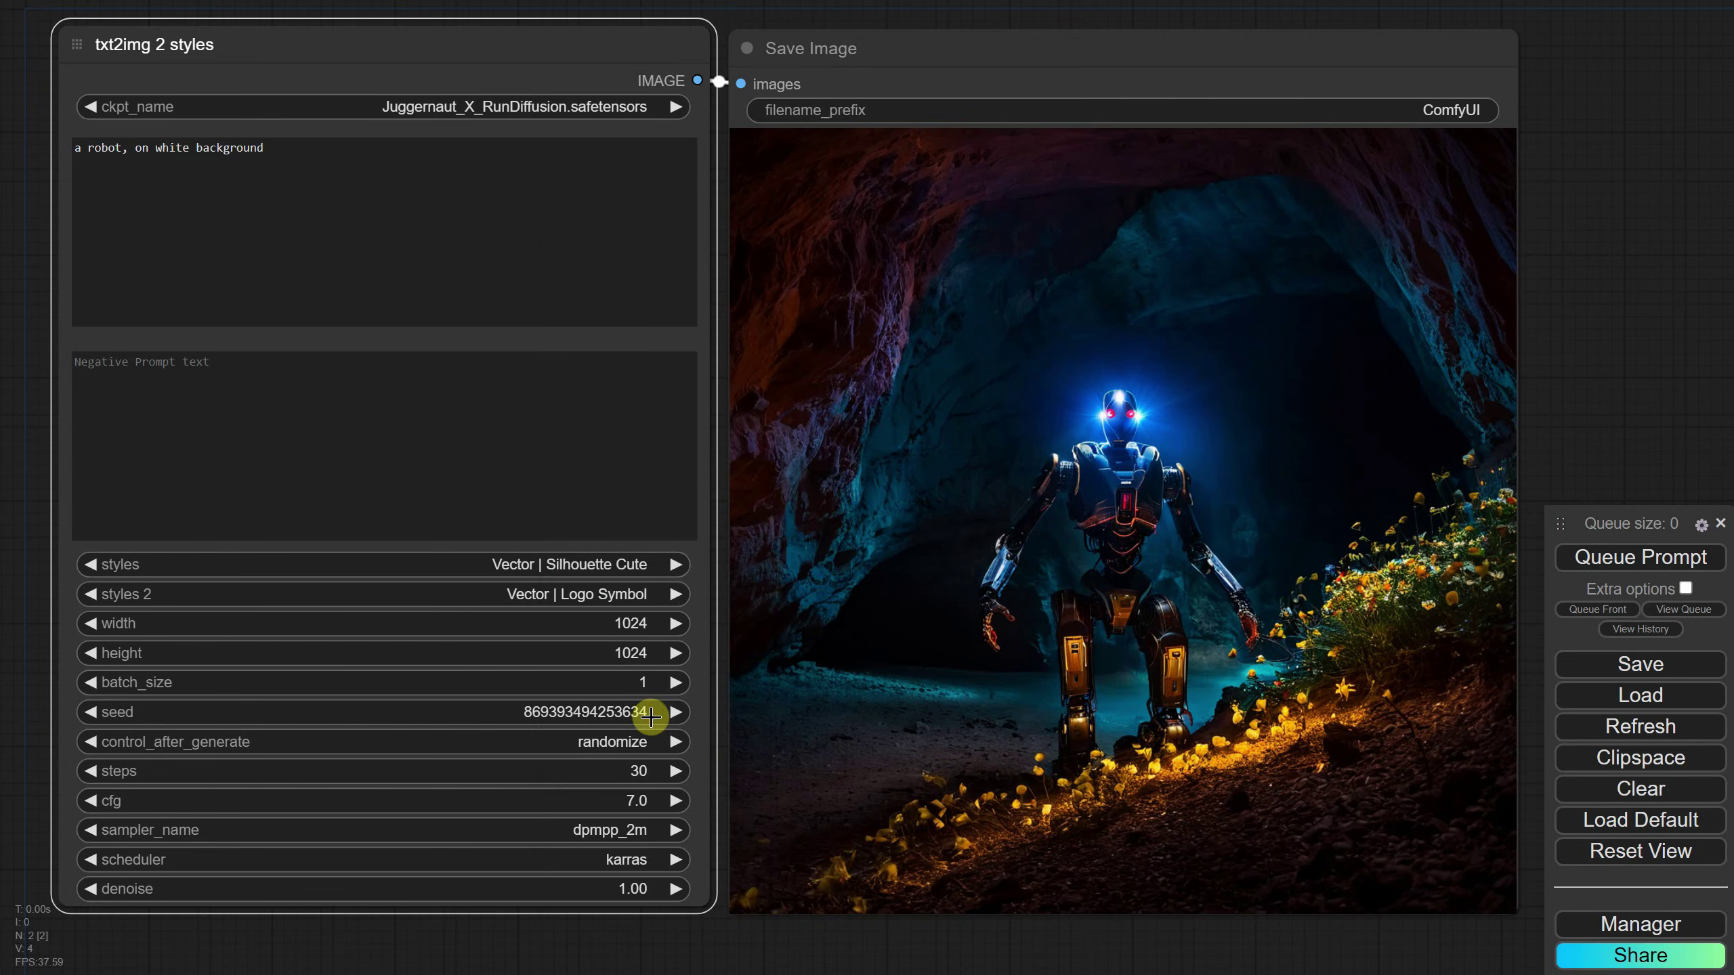
click(1606, 567)
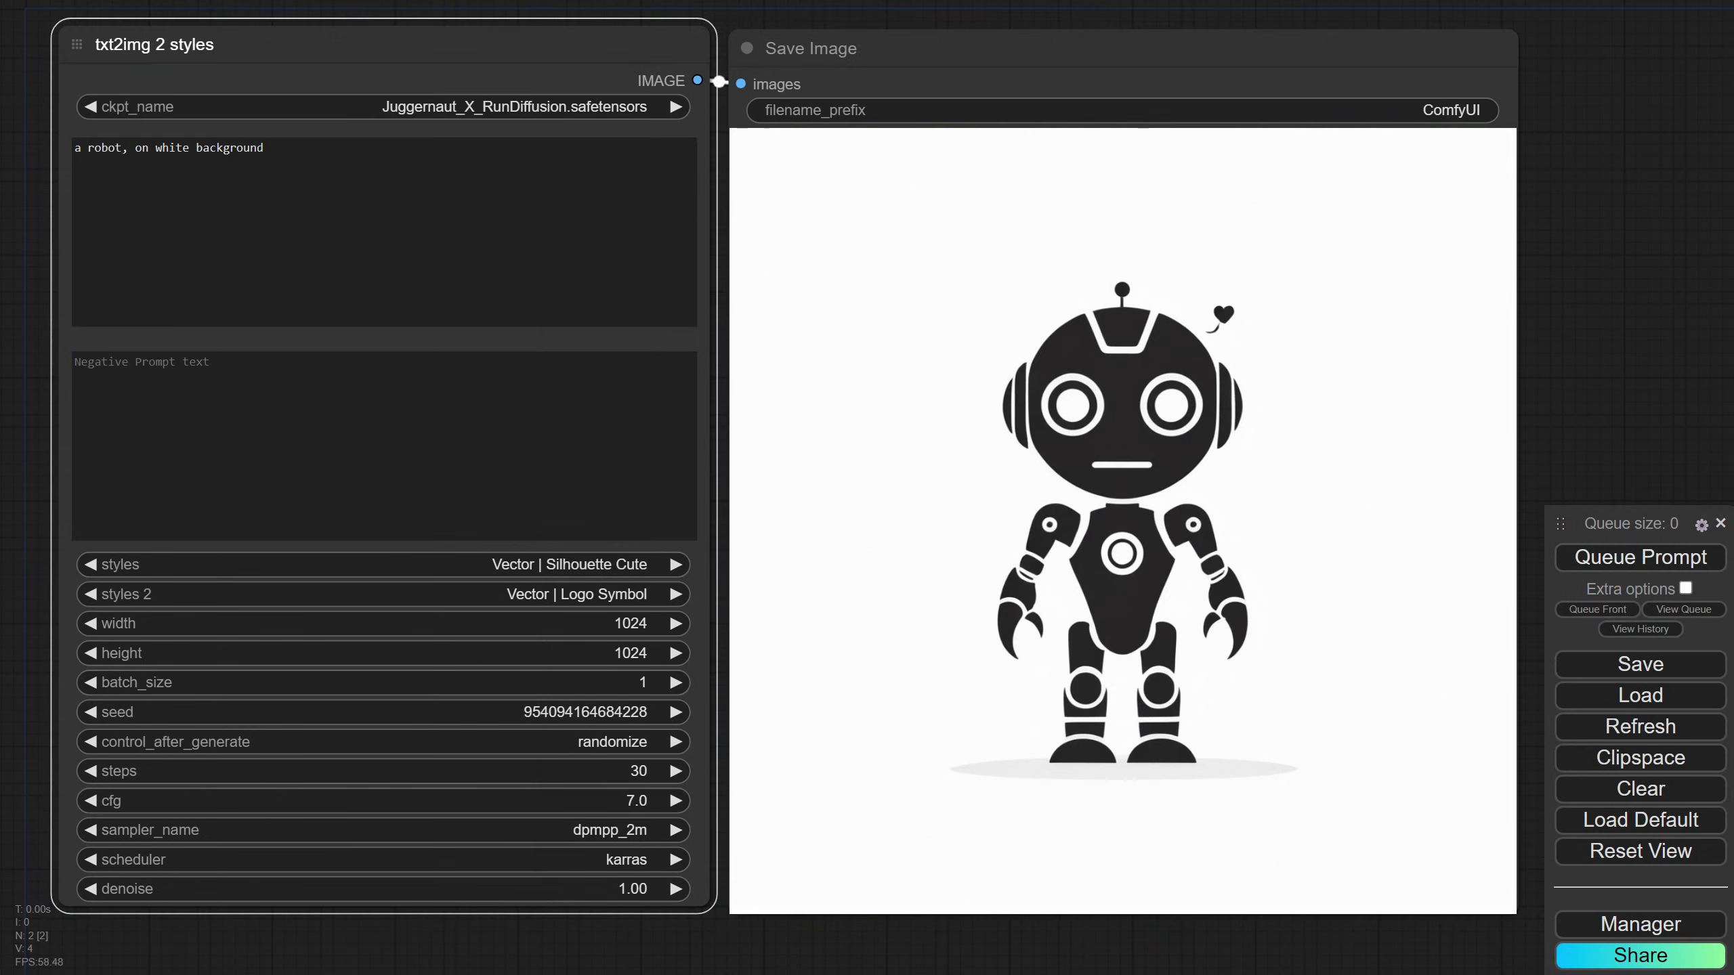
Generate with second style Illustration | Anime > Chibi, then first style Illuminated Manuscript.
click(582, 600)
text(ill)
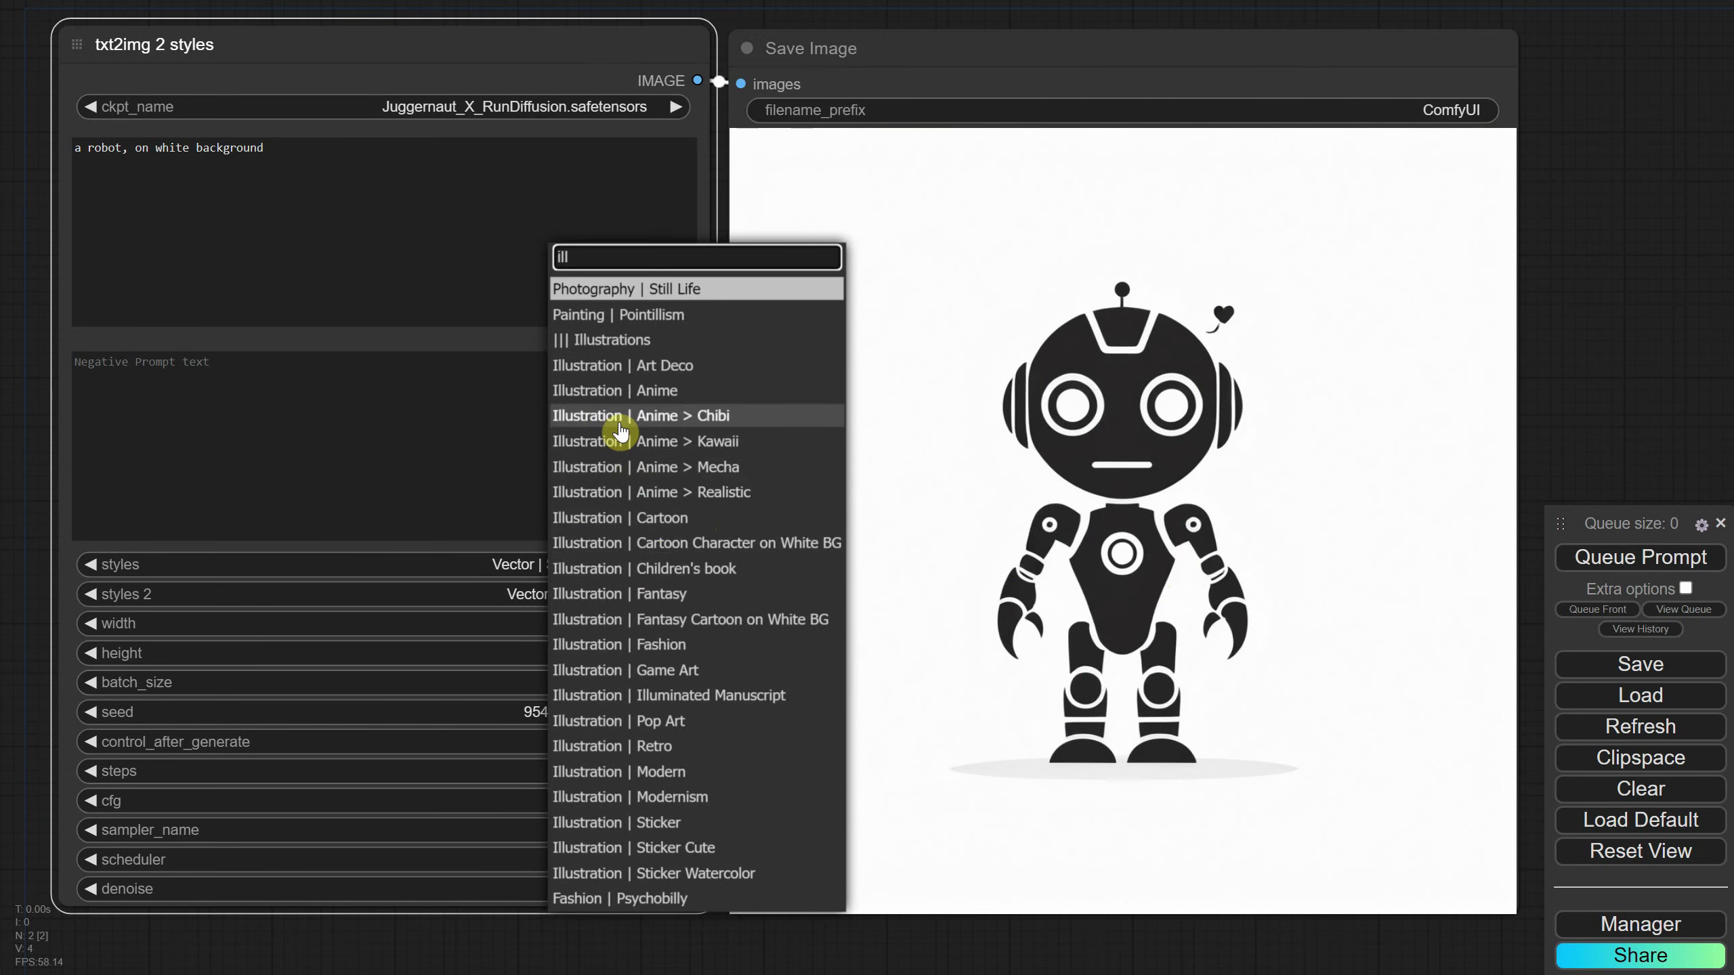
click(620, 430)
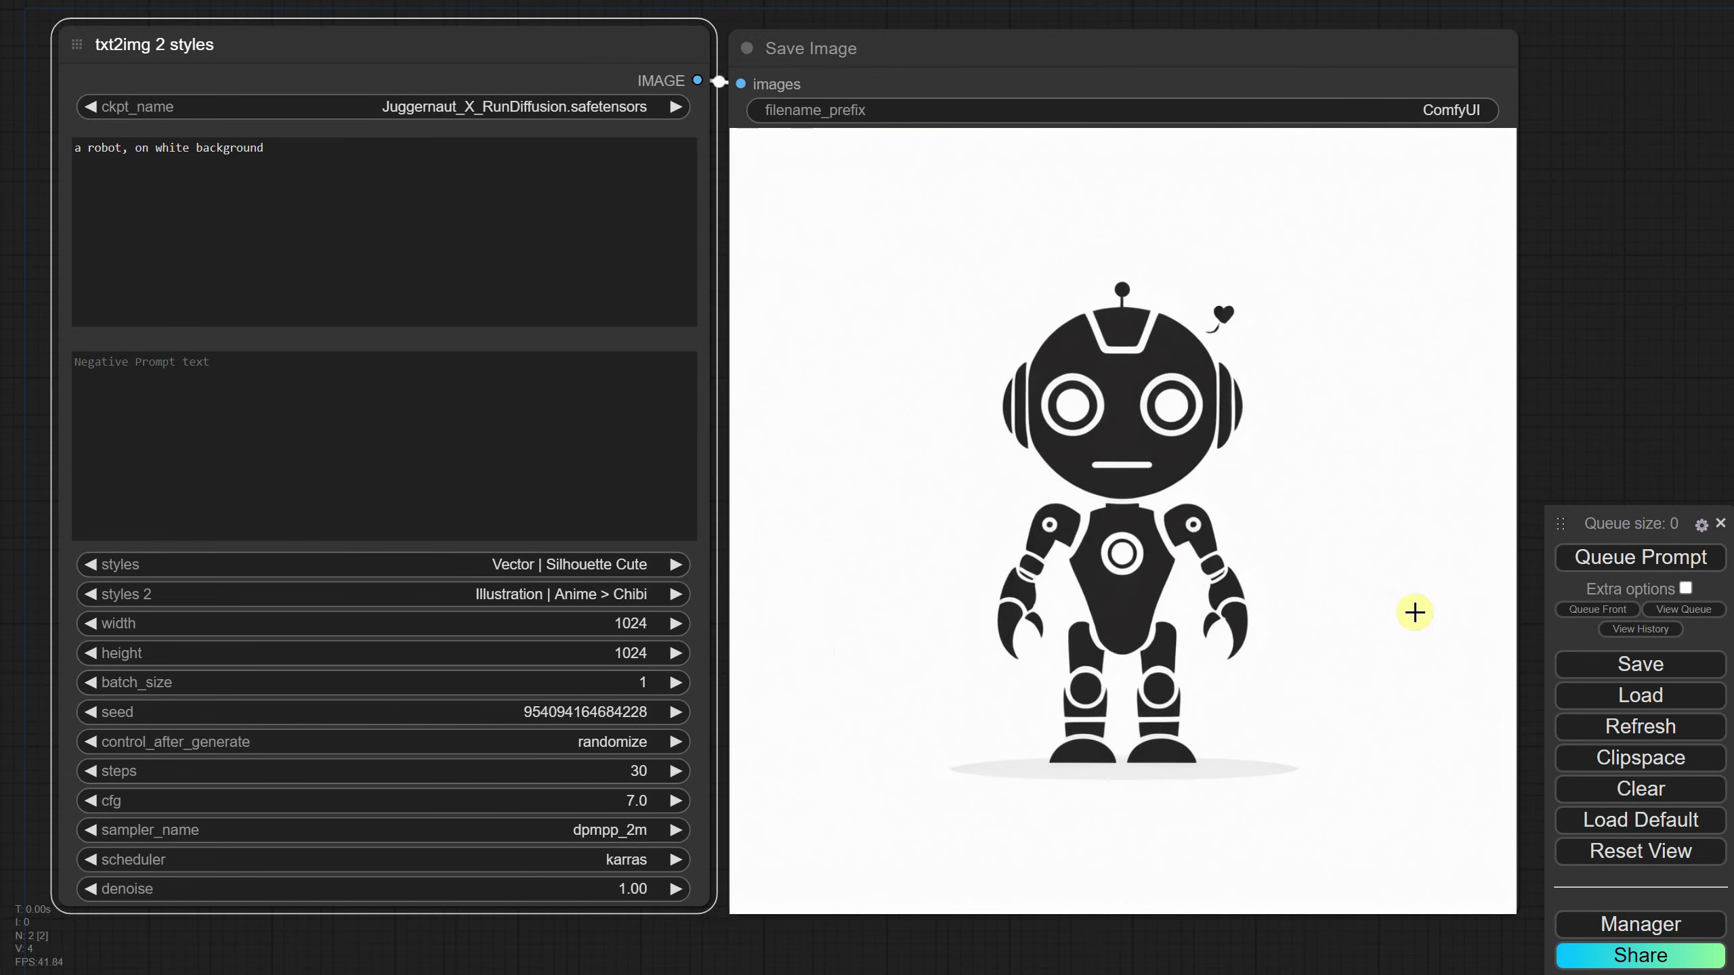
click(1640, 557)
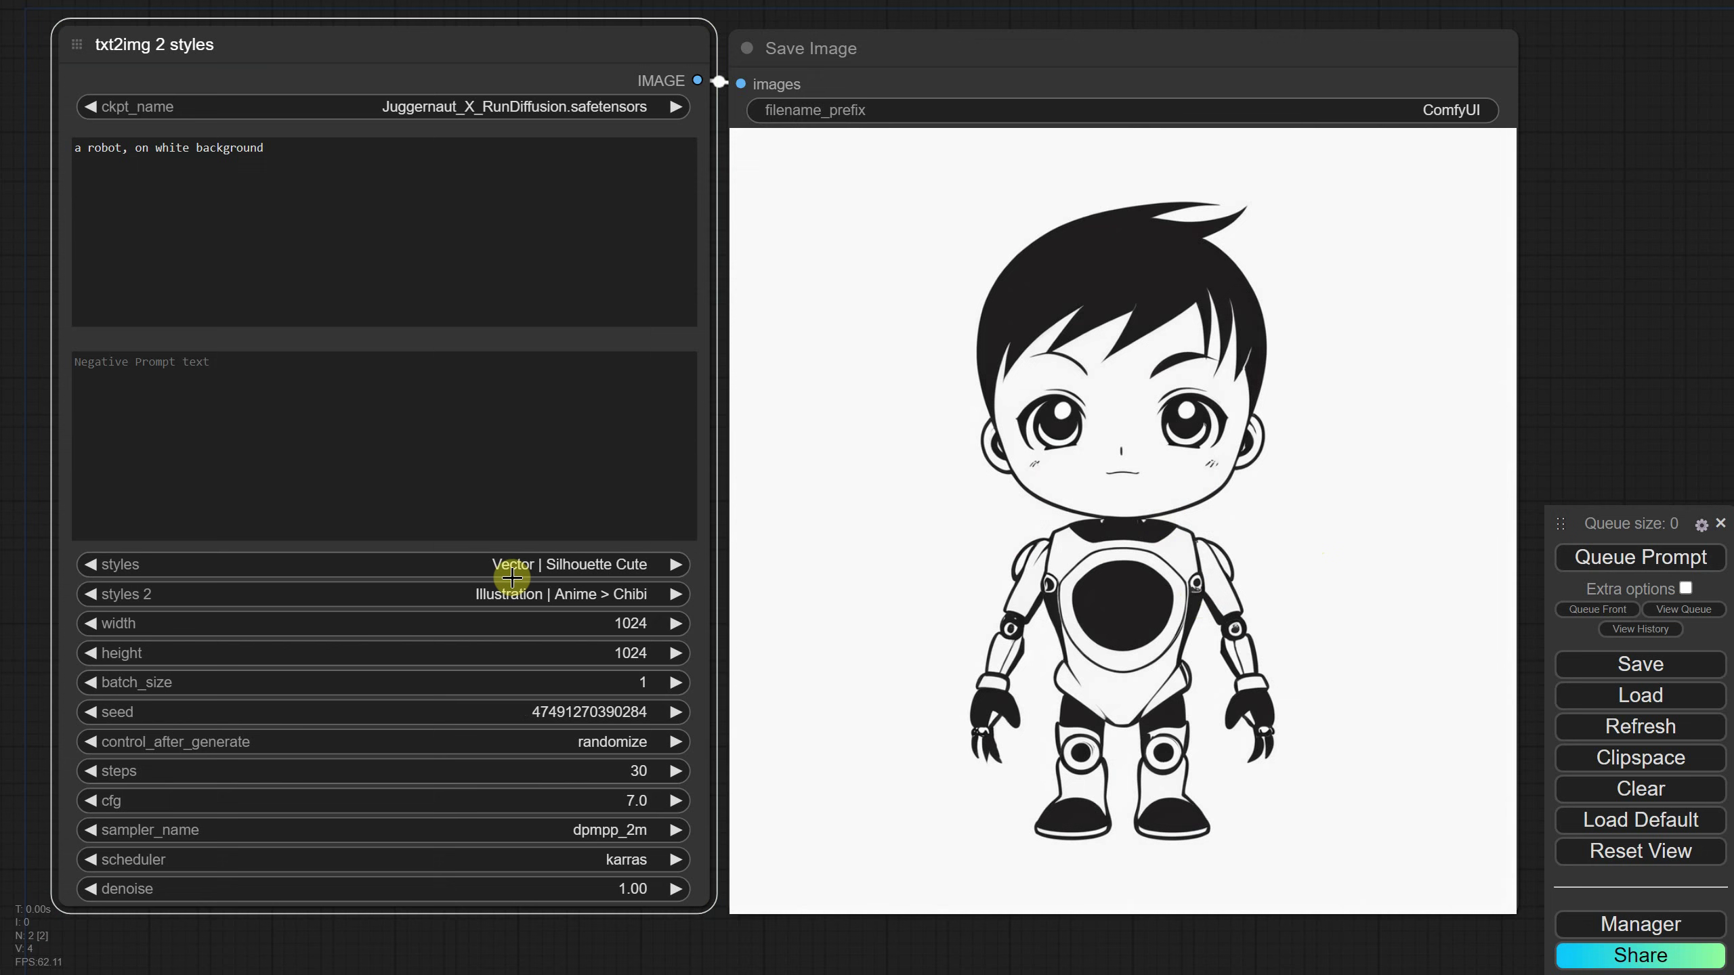
click(539, 566)
click(552, 563)
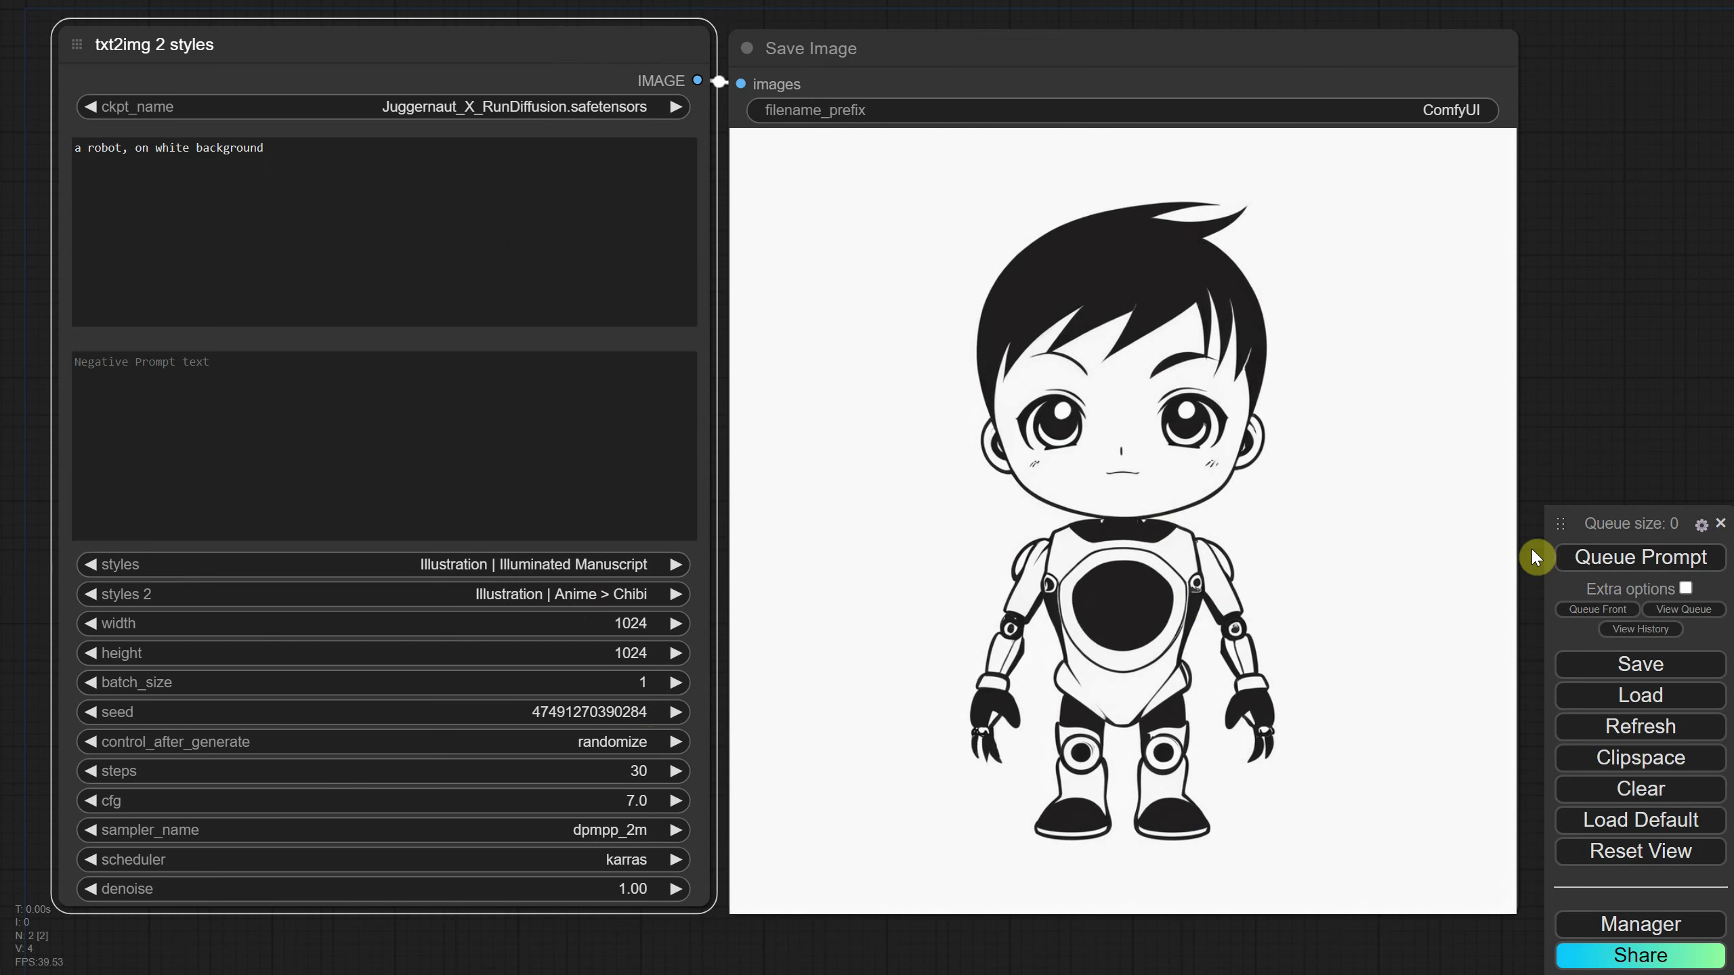
click(1570, 557)
Generate with second style Cartoon Character on White BG, then set first style Design | Avatar.
click(537, 597)
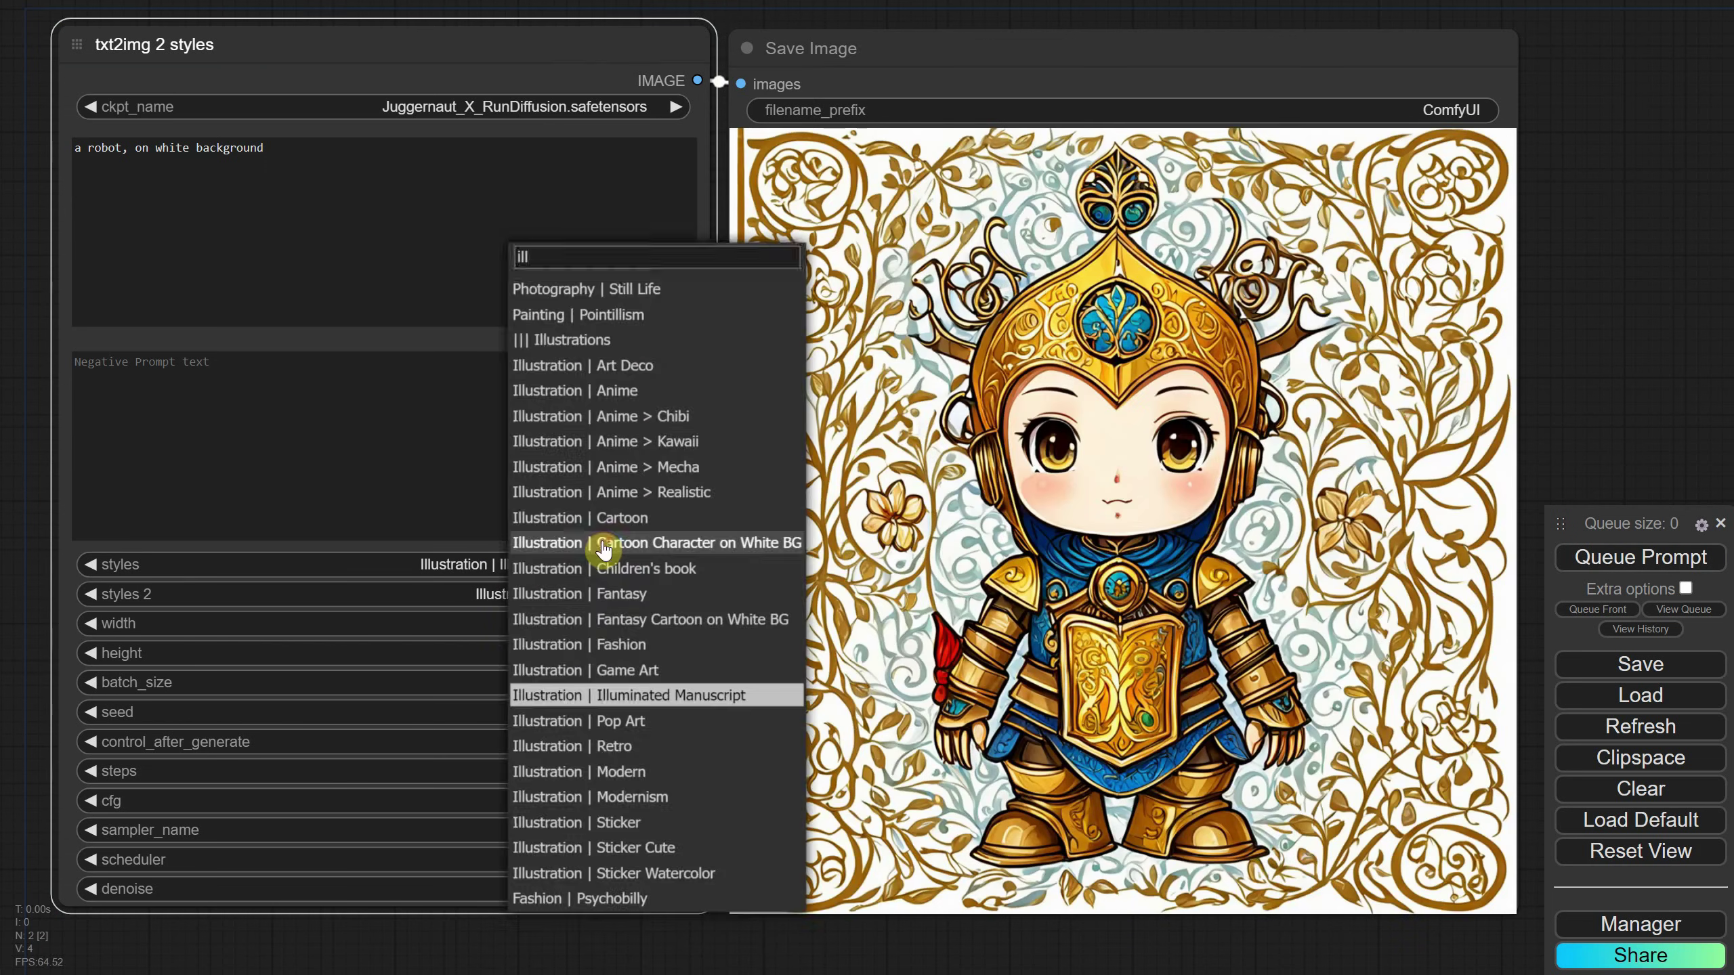
click(608, 758)
click(1592, 565)
click(567, 564)
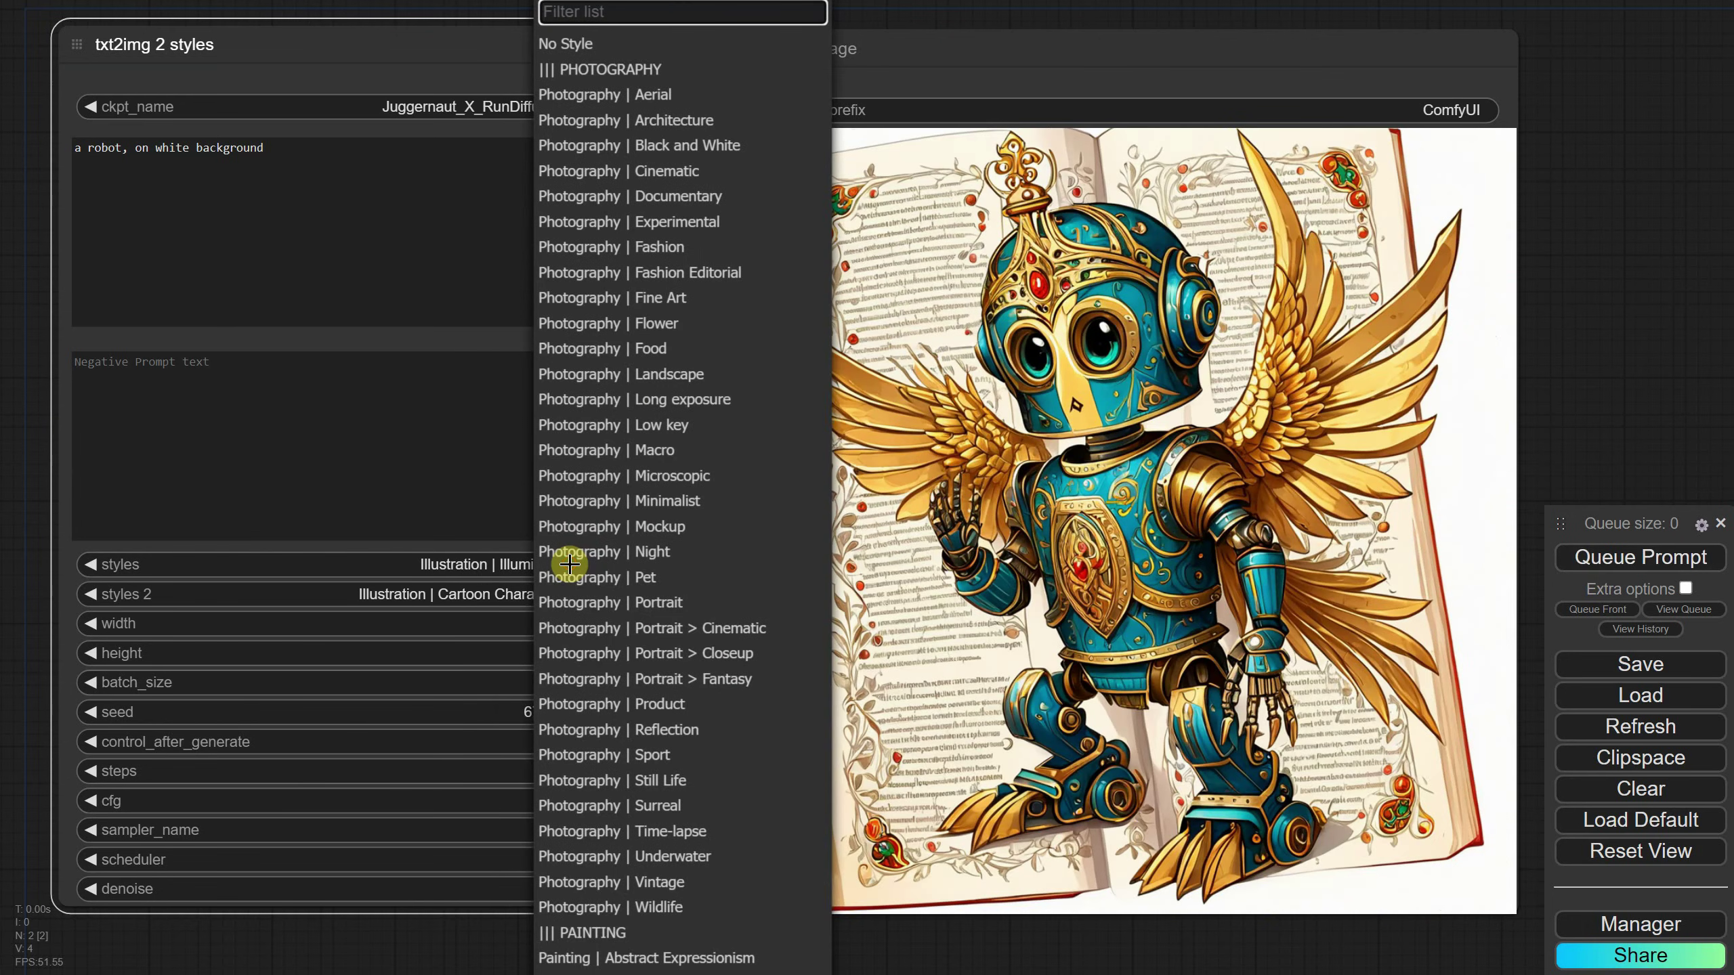
text(des)
click(659, 508)
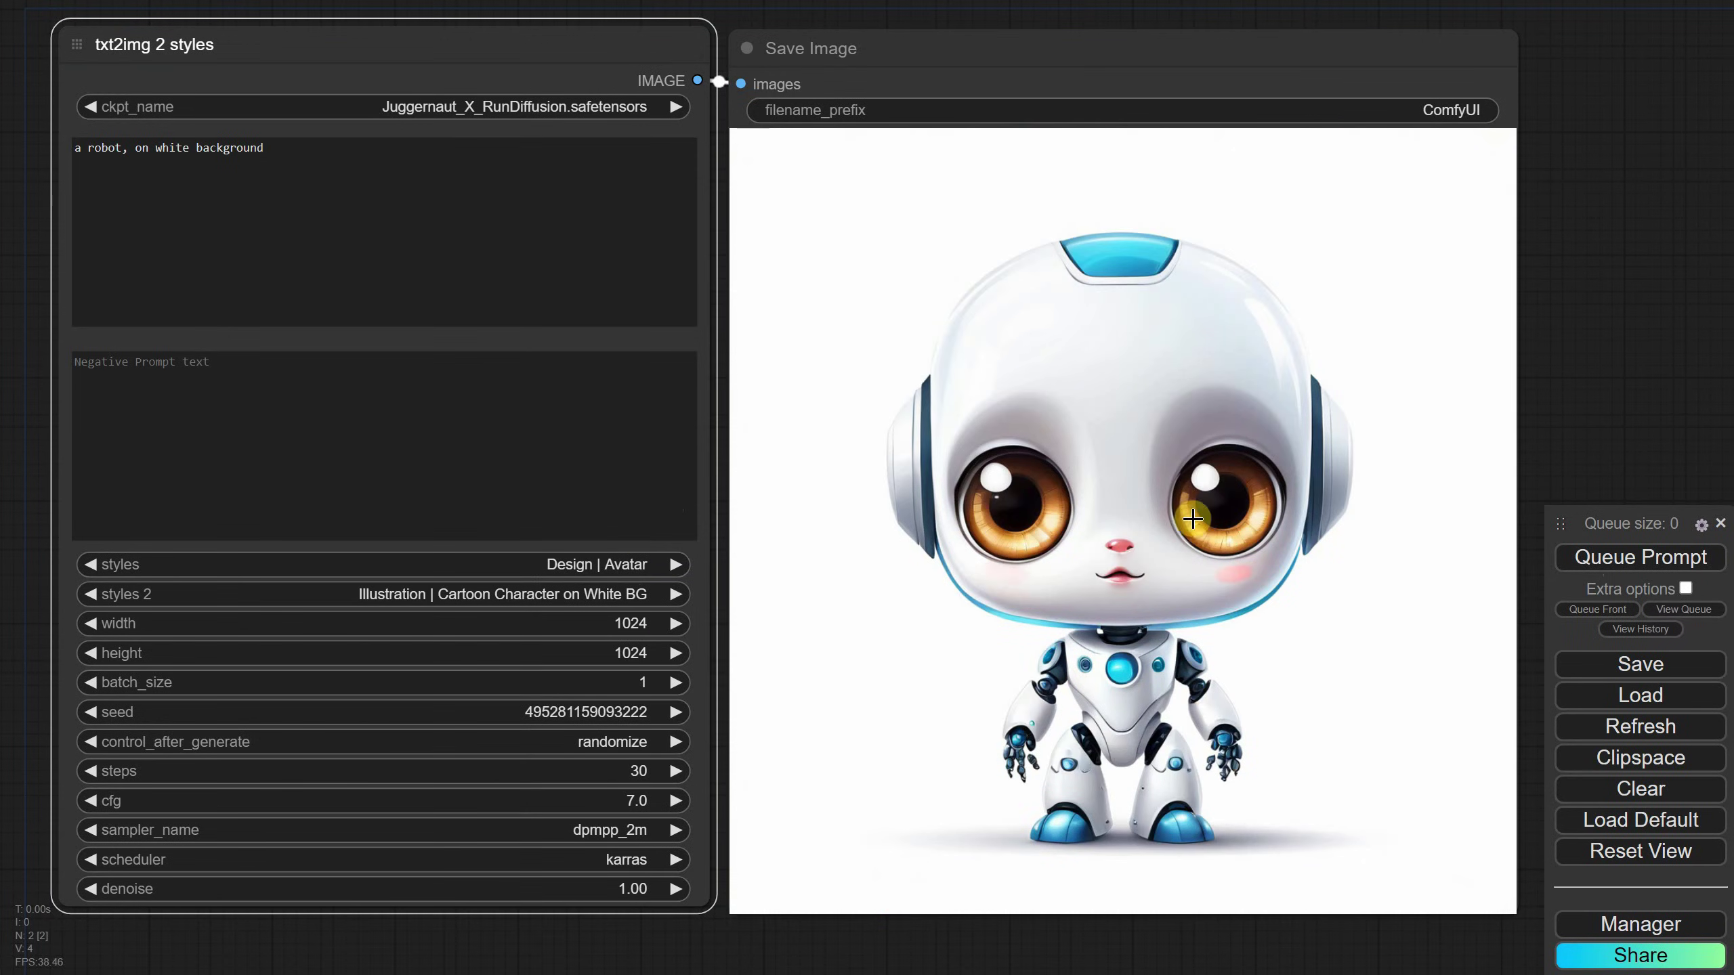
Change the prompt to 'a red robot, holding a flower', fixing the spelling, and generate.
click(88, 148)
text(red)
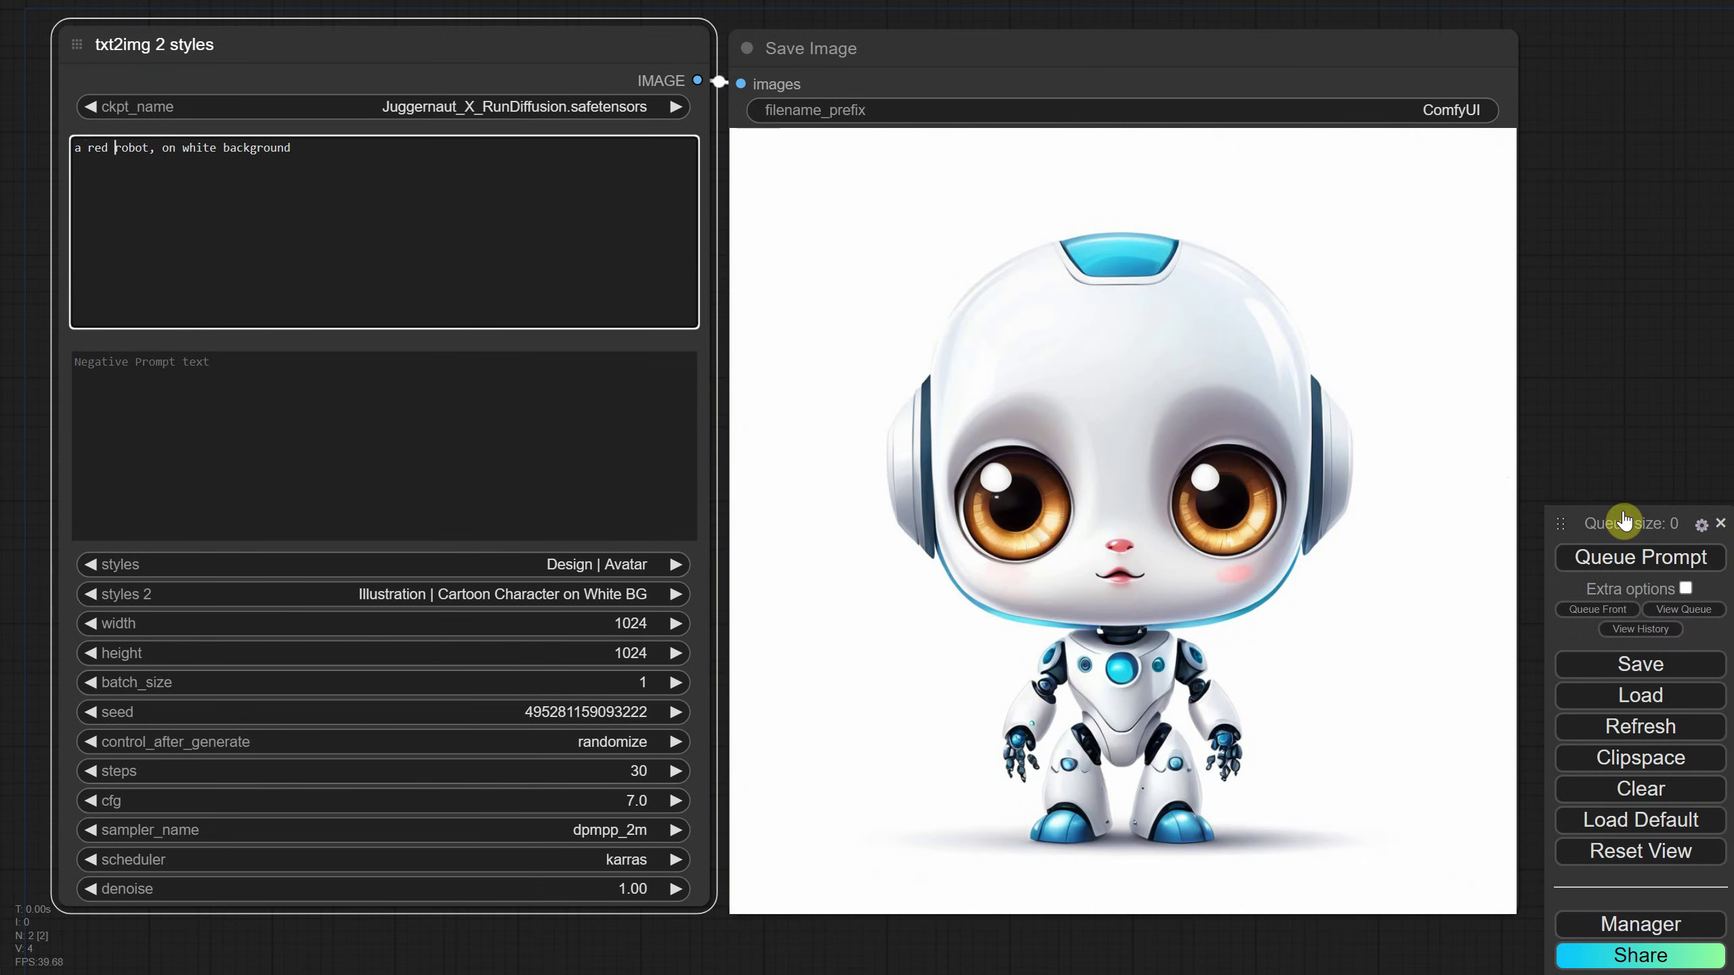
click(1639, 557)
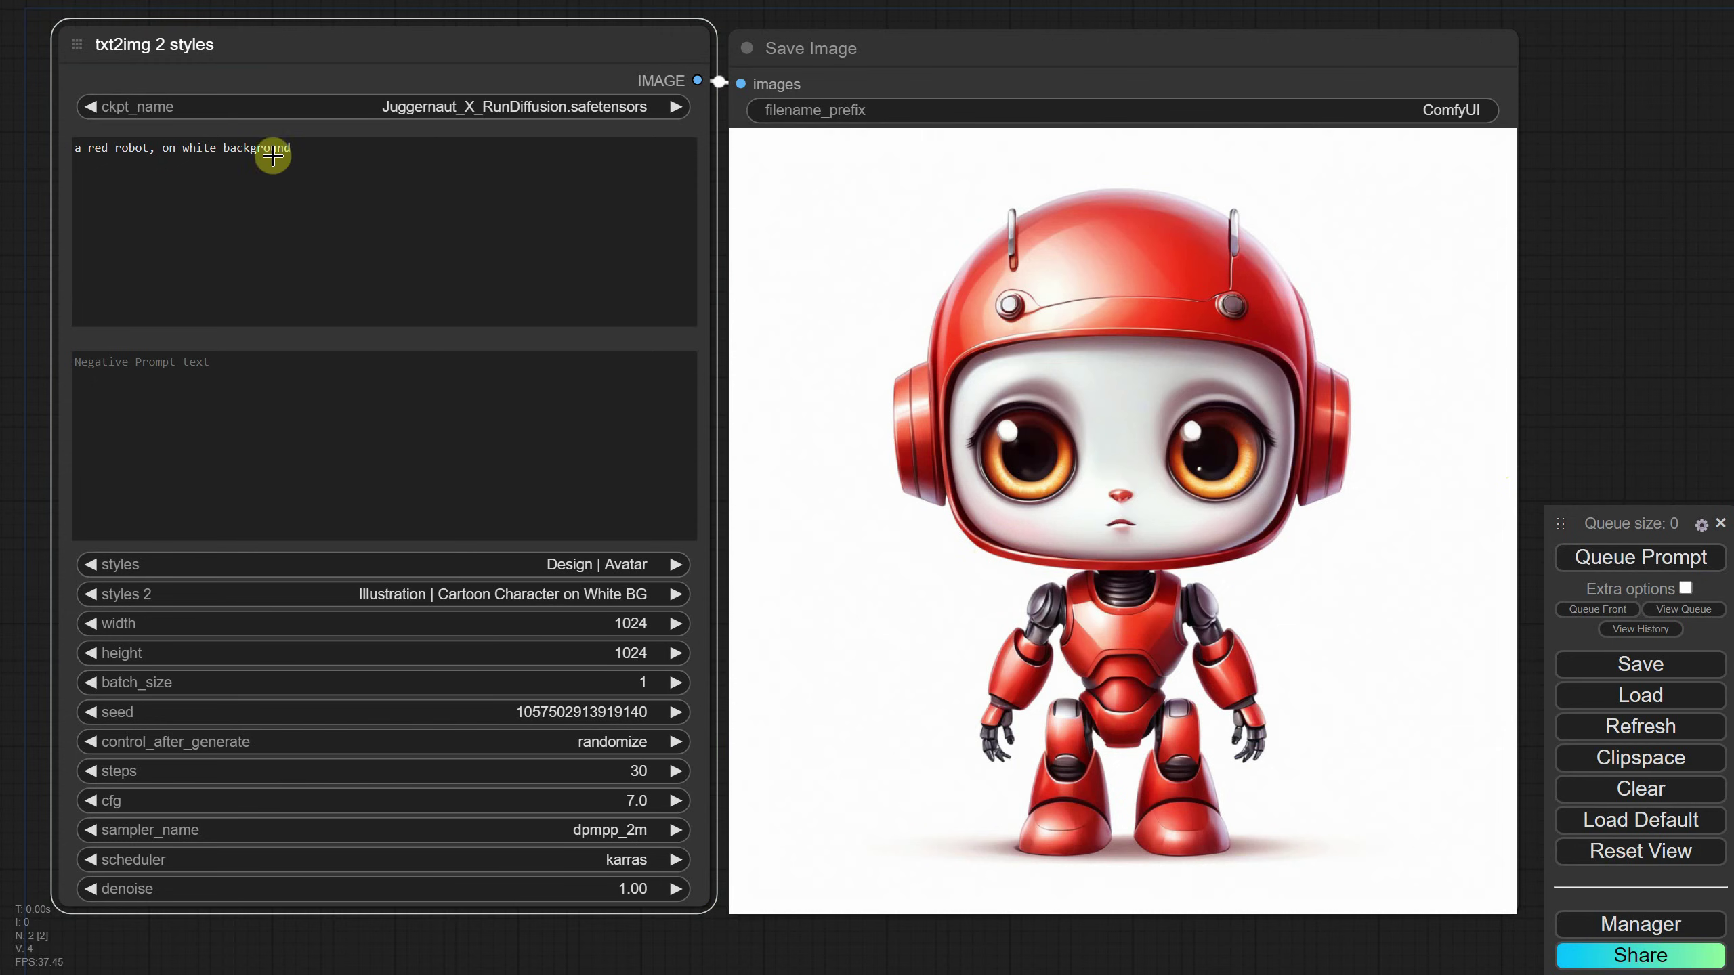
click(193, 148)
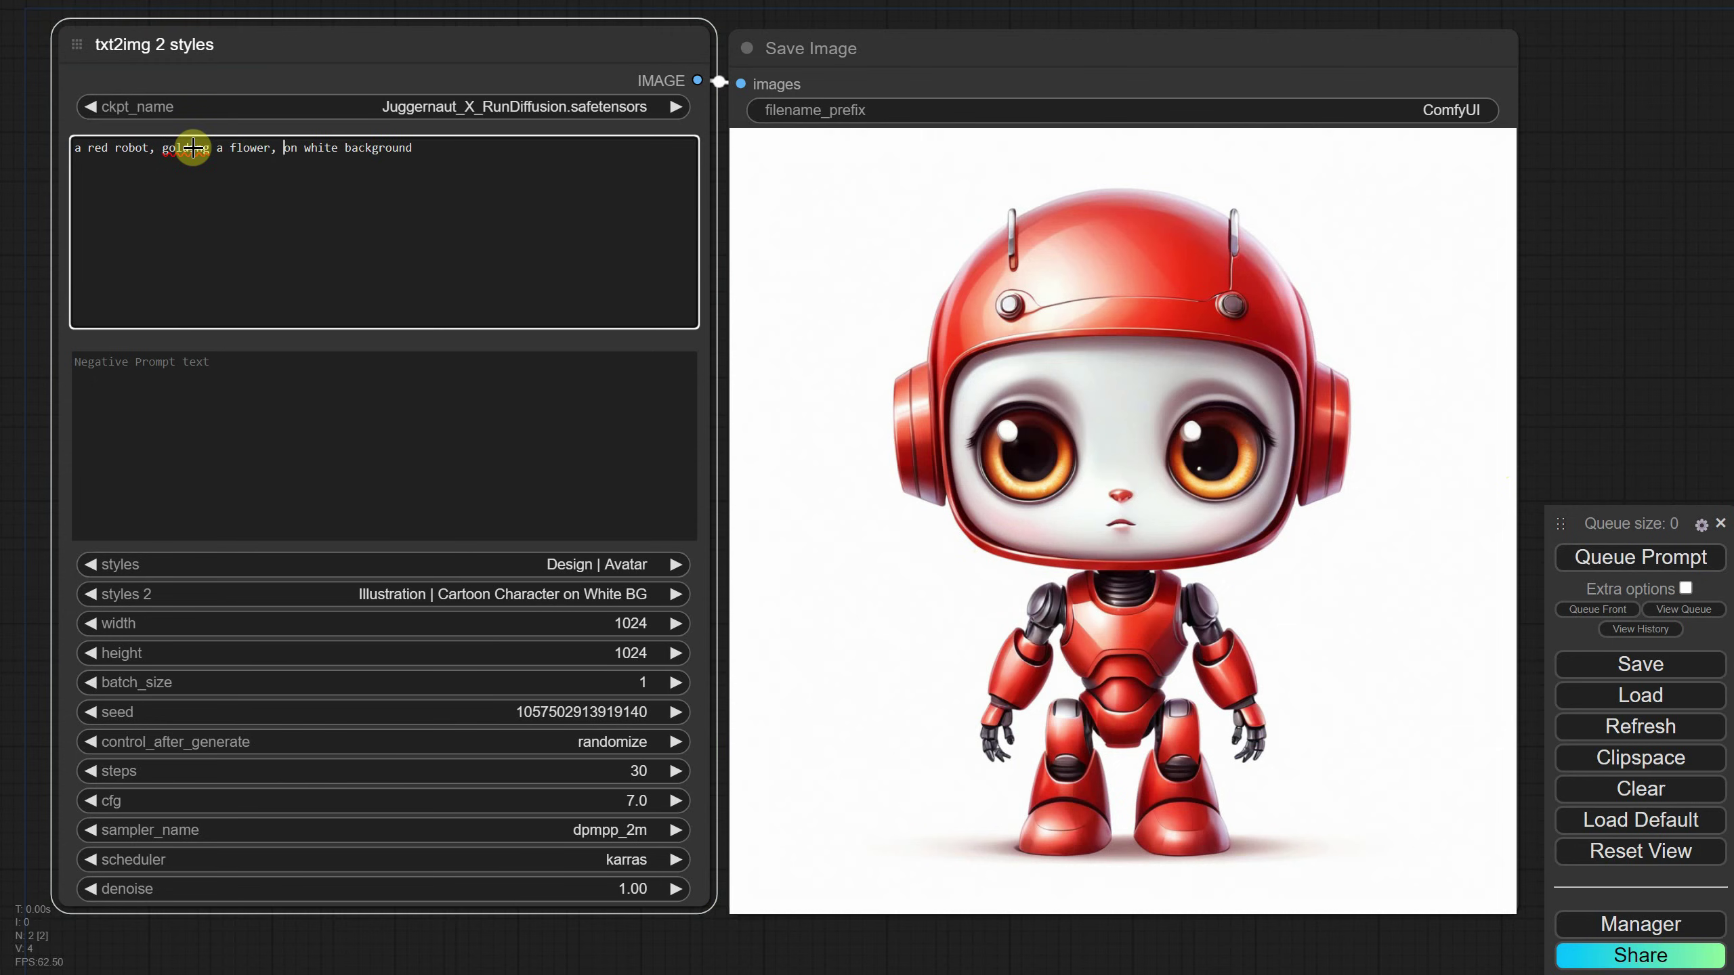
right_click(193, 148)
click(205, 167)
click(1710, 556)
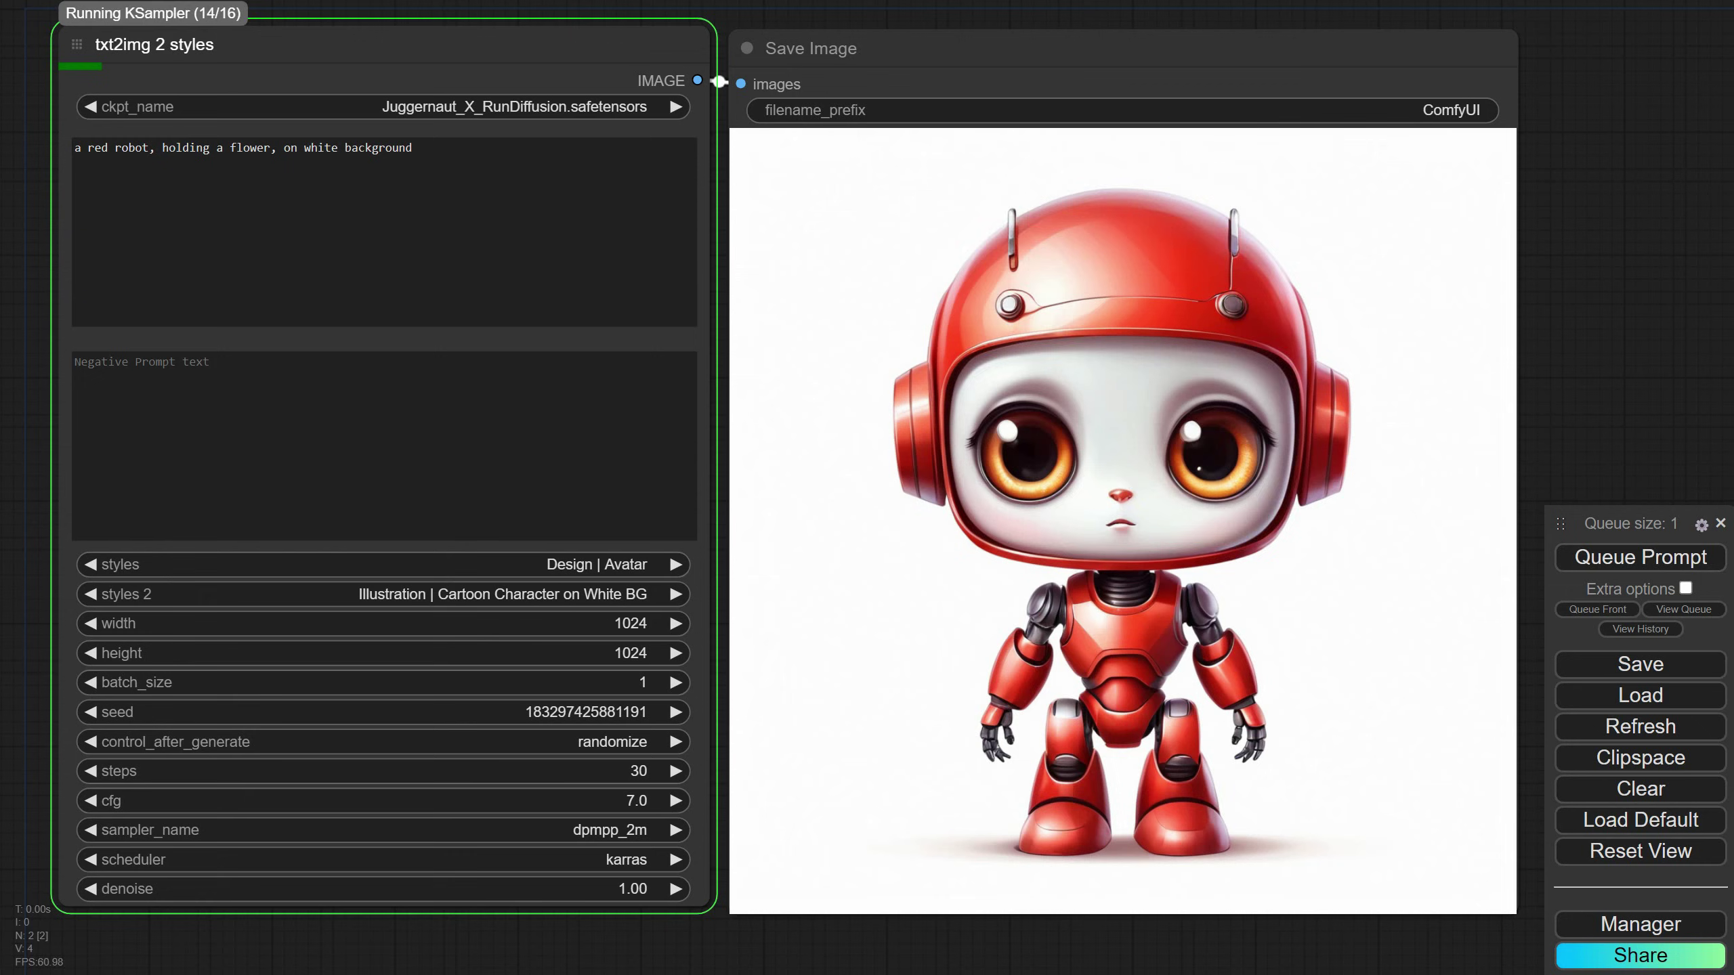
Set styles to Craft | Ceramic > Porcelain and Craft | Mosaic > Roman, and start a Mayan warrior statue prompt.
click(590, 564)
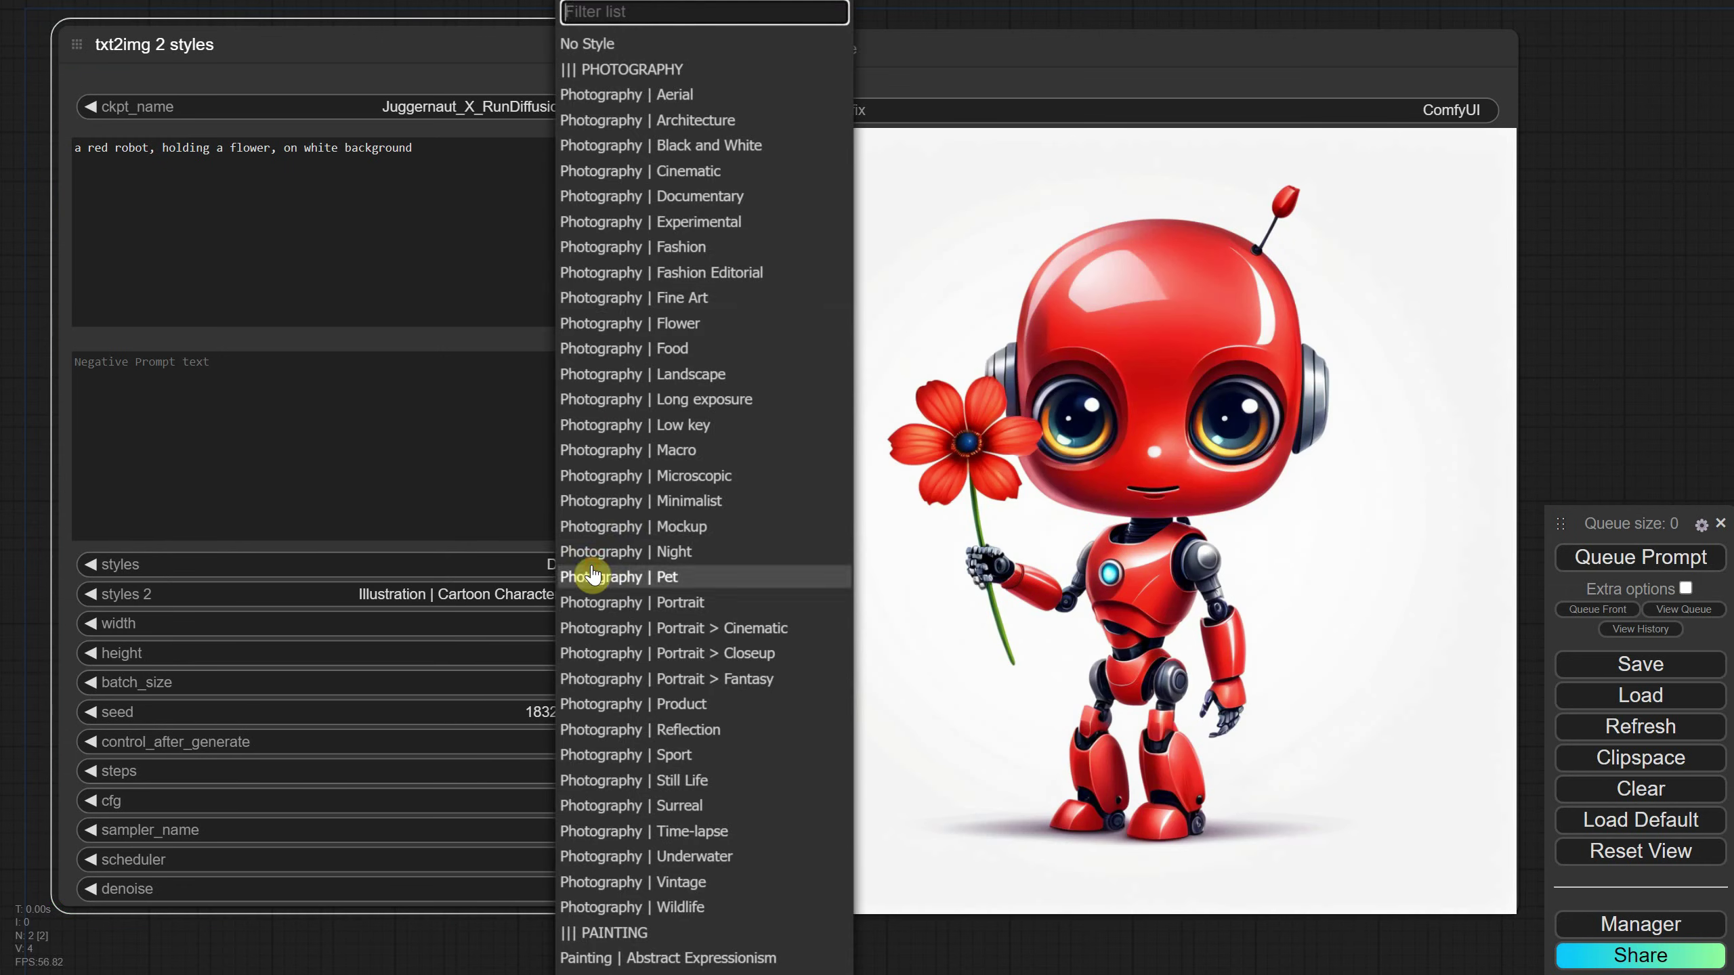
text(craft)
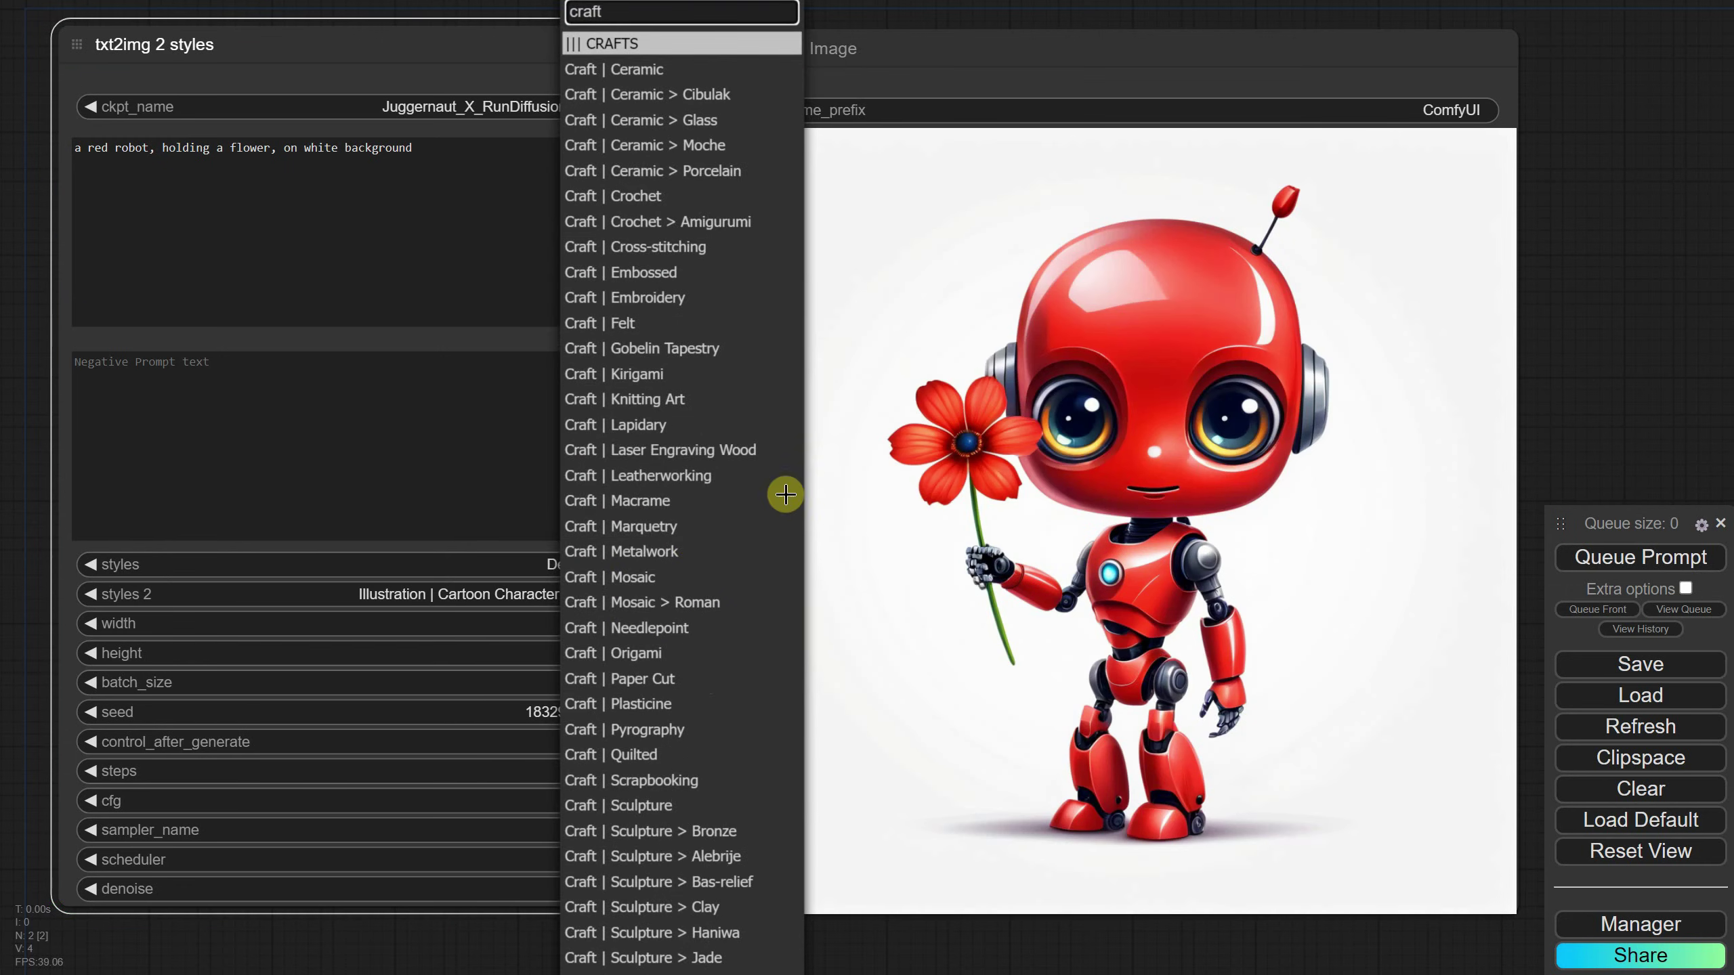
click(676, 172)
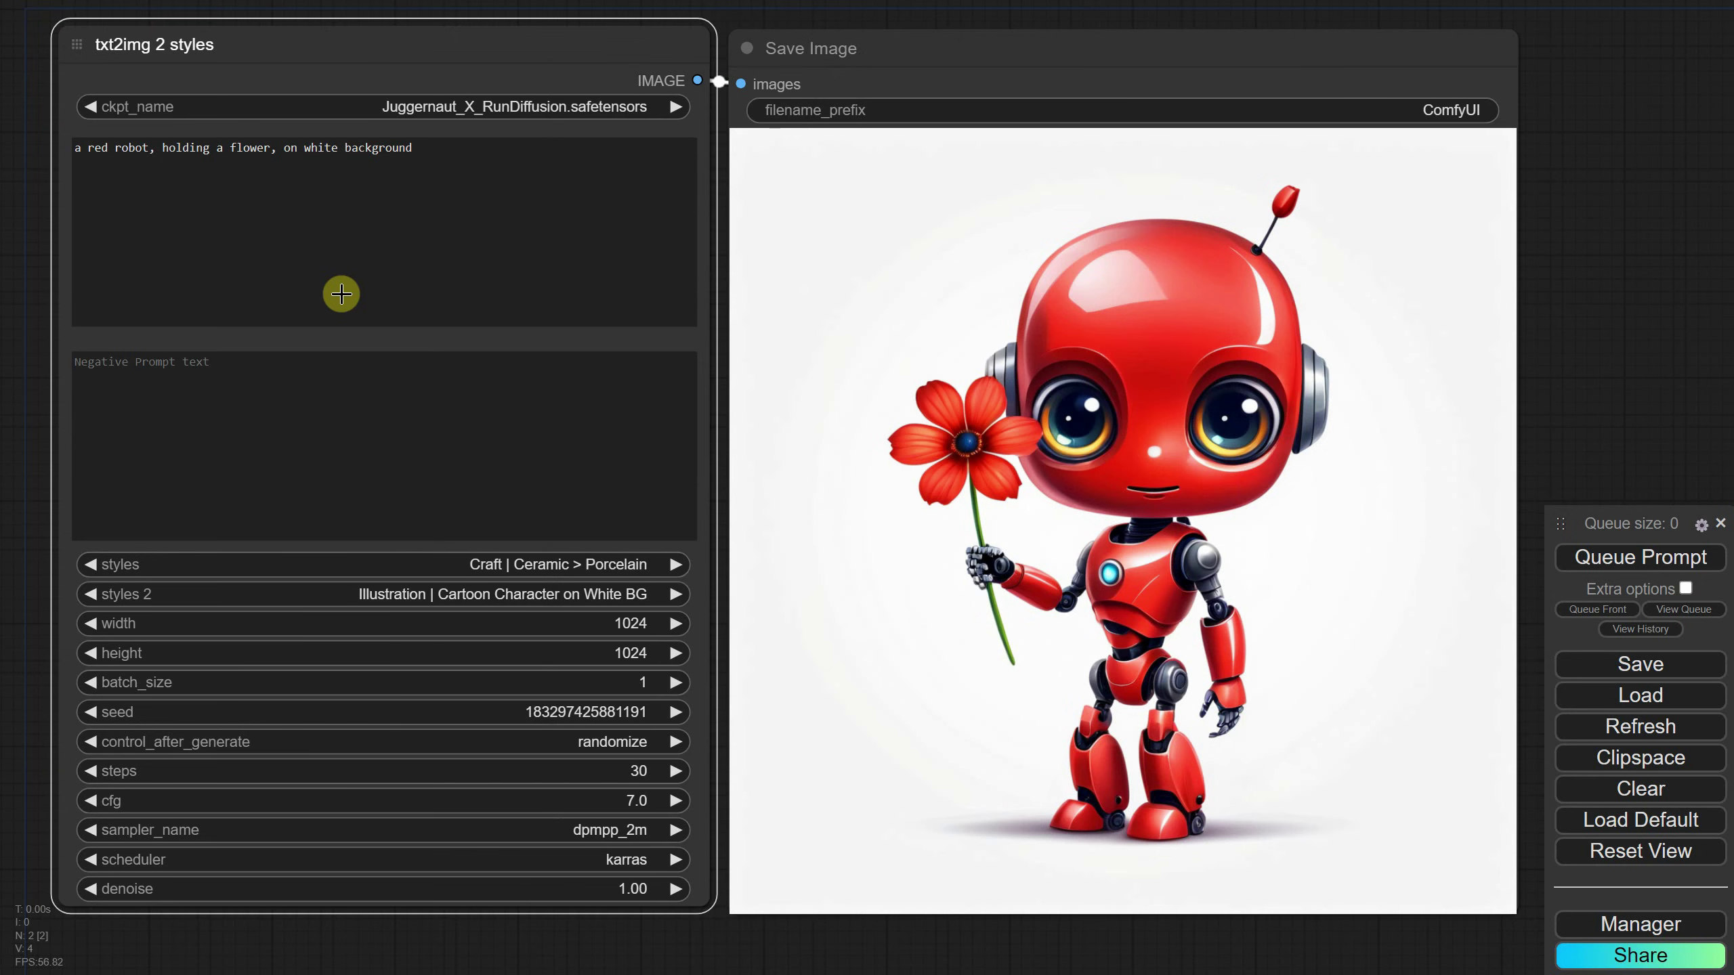
click(574, 596)
text(craft)
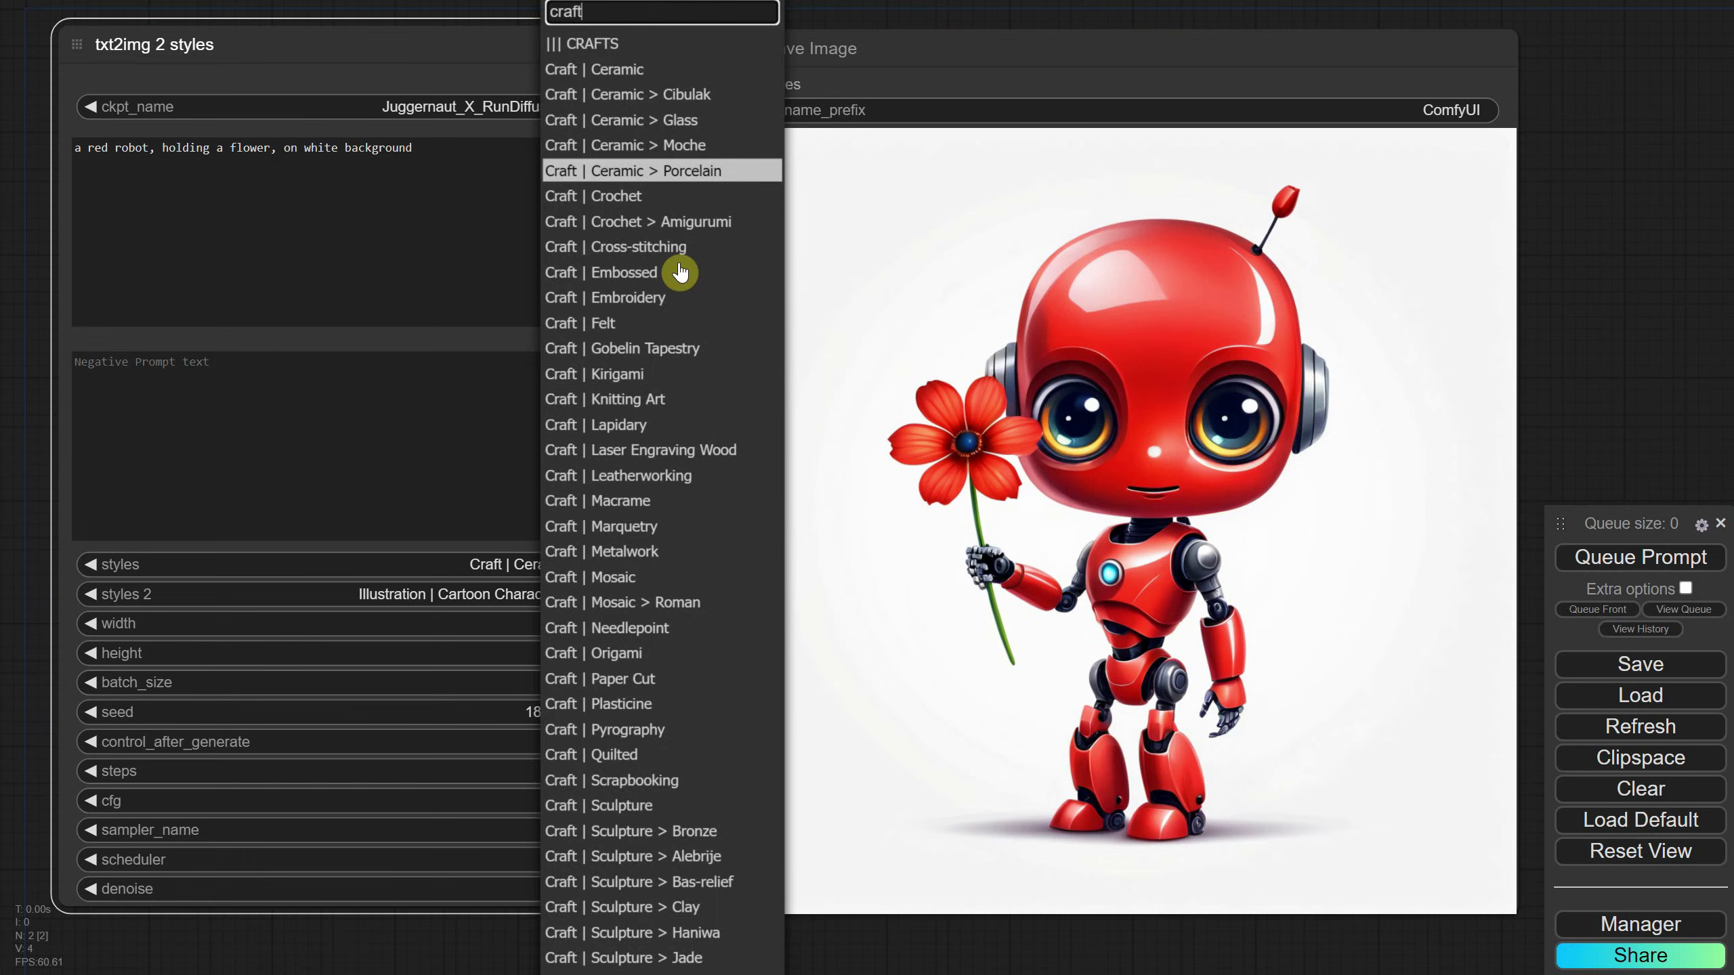
click(634, 602)
click(176, 239)
key(ctrl+a)
text(s)
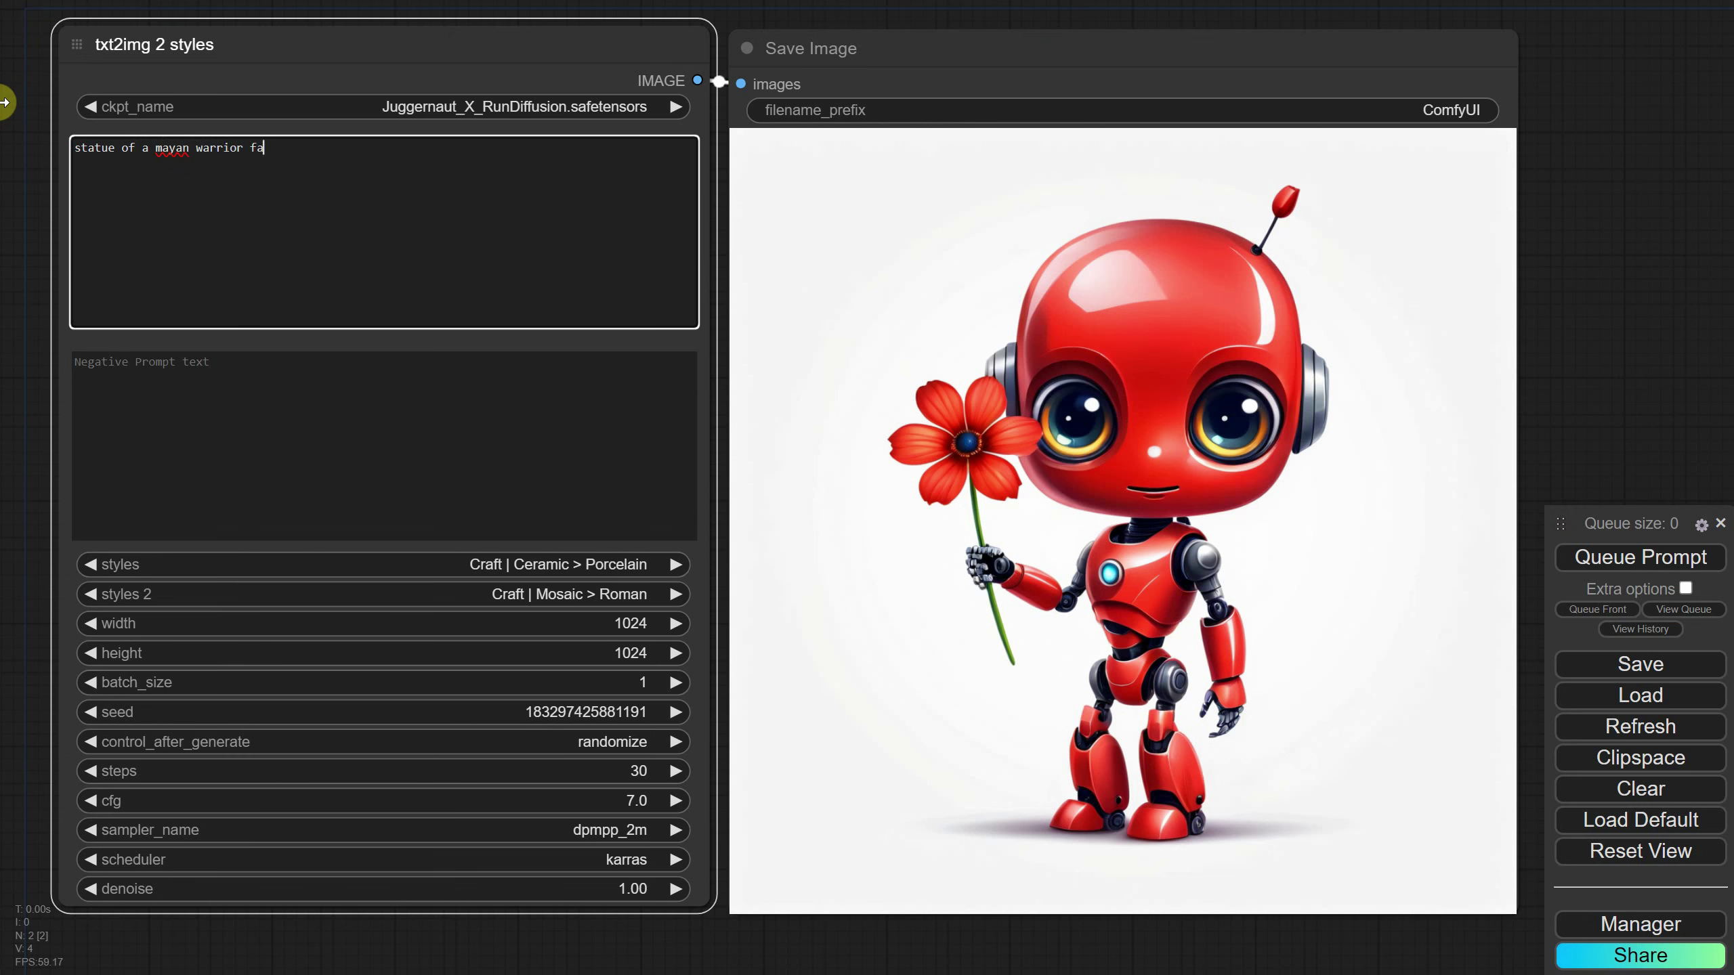
Generate the Mayan warrior statue, then regenerate with first style Photography | Portrait > Cinematic.
click(1685, 557)
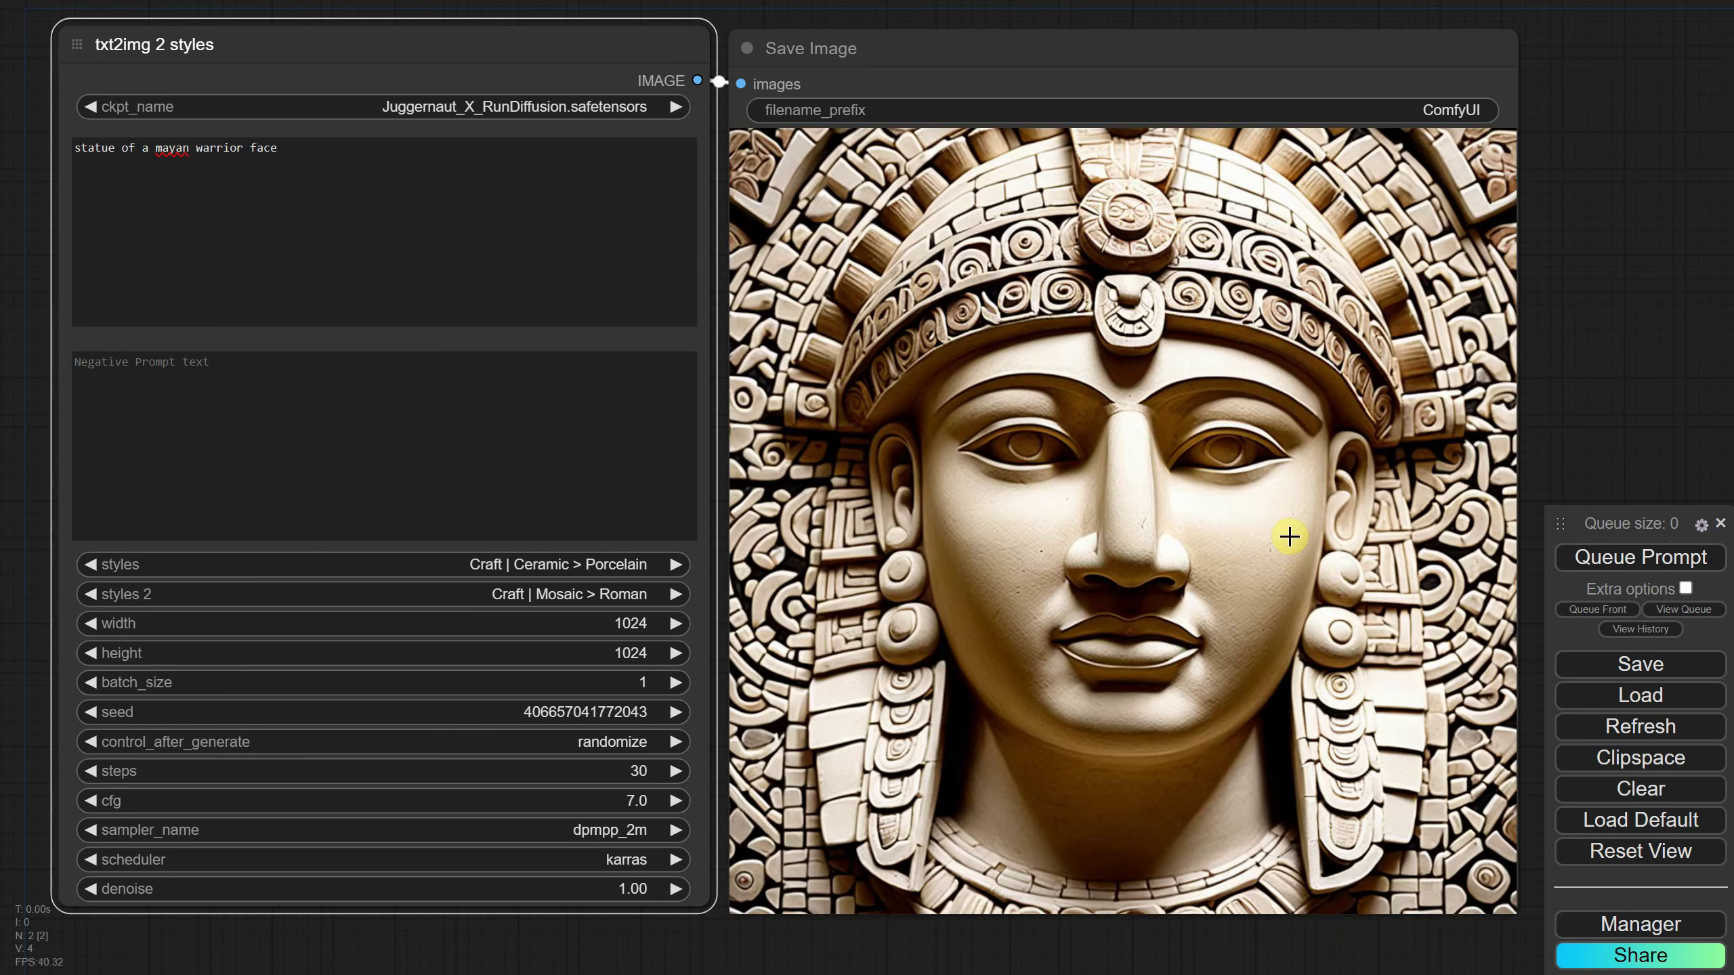
click(589, 575)
text(port)
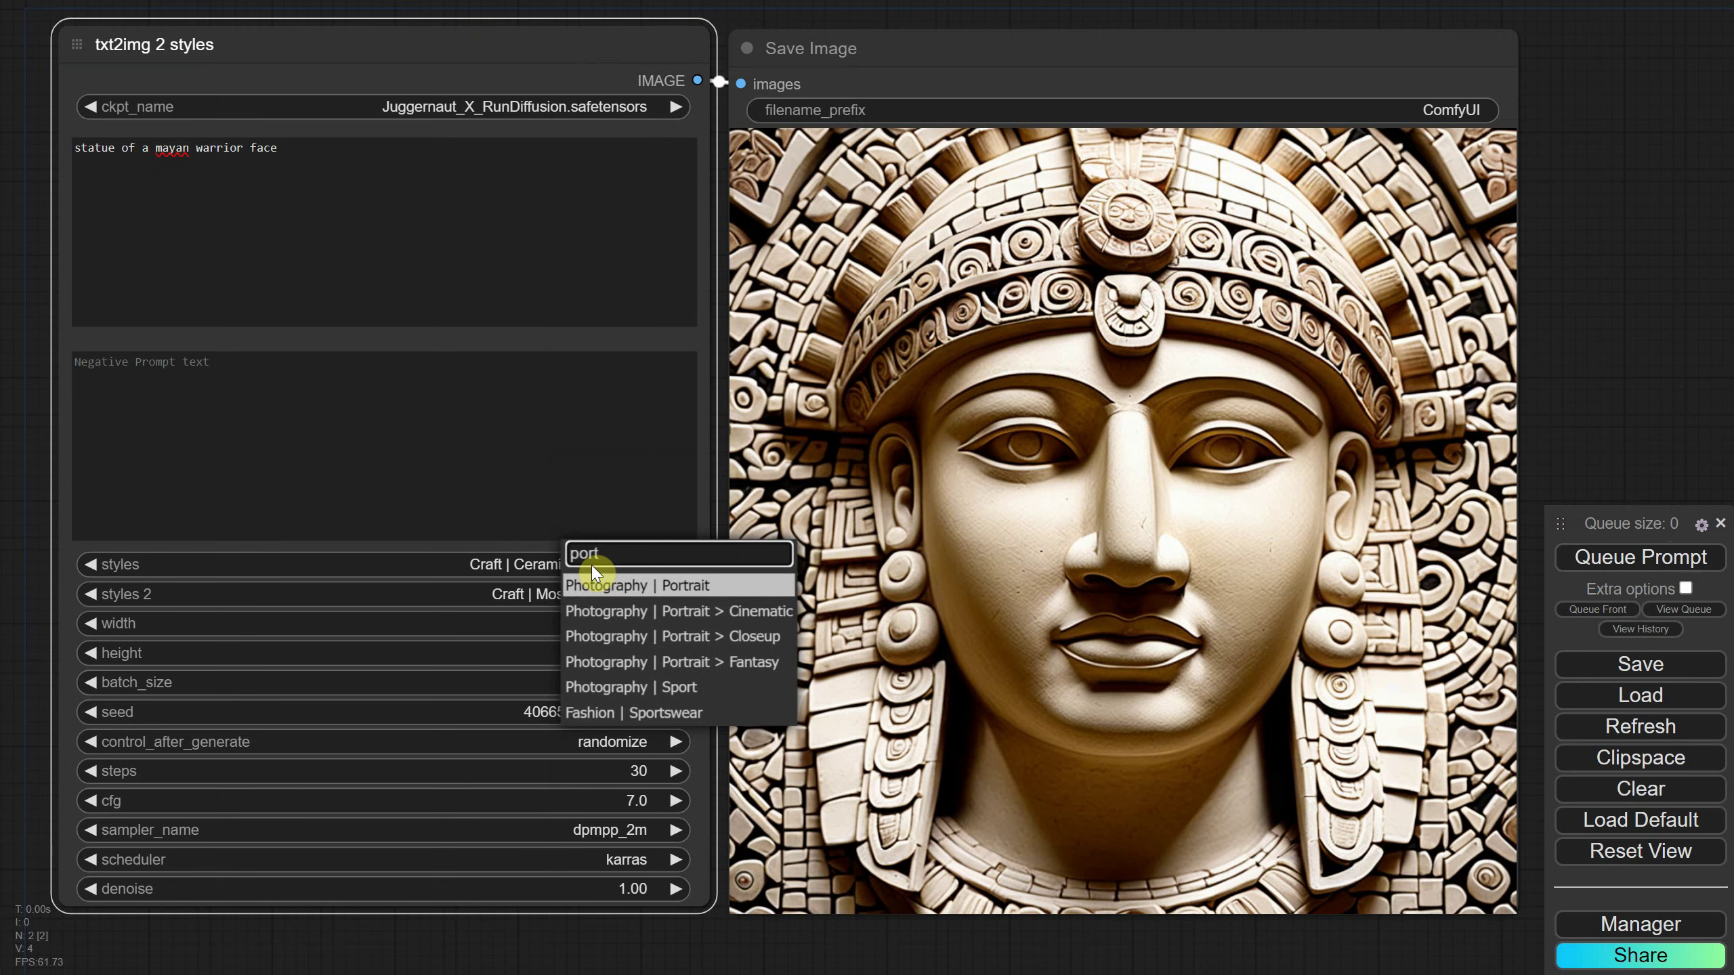
click(656, 611)
click(1591, 557)
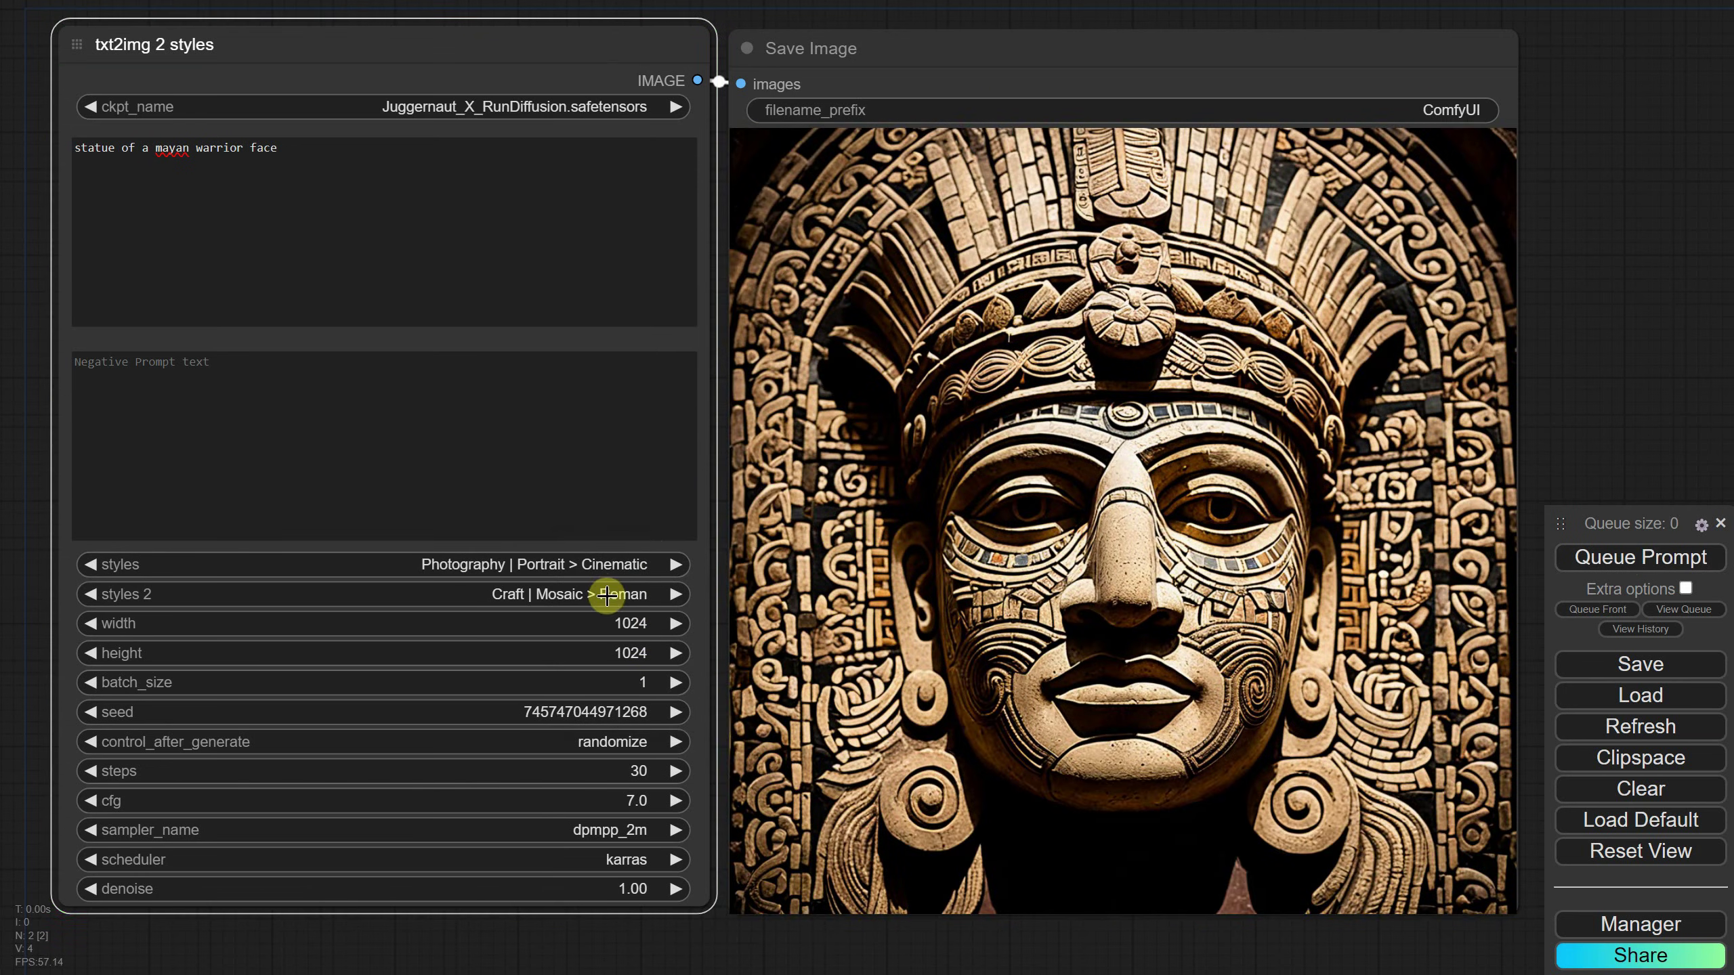
Generate the statue with second styles Craft | Sculpture > Bronze, then Craft | Sculpture > Olmec.
click(607, 584)
text(craft)
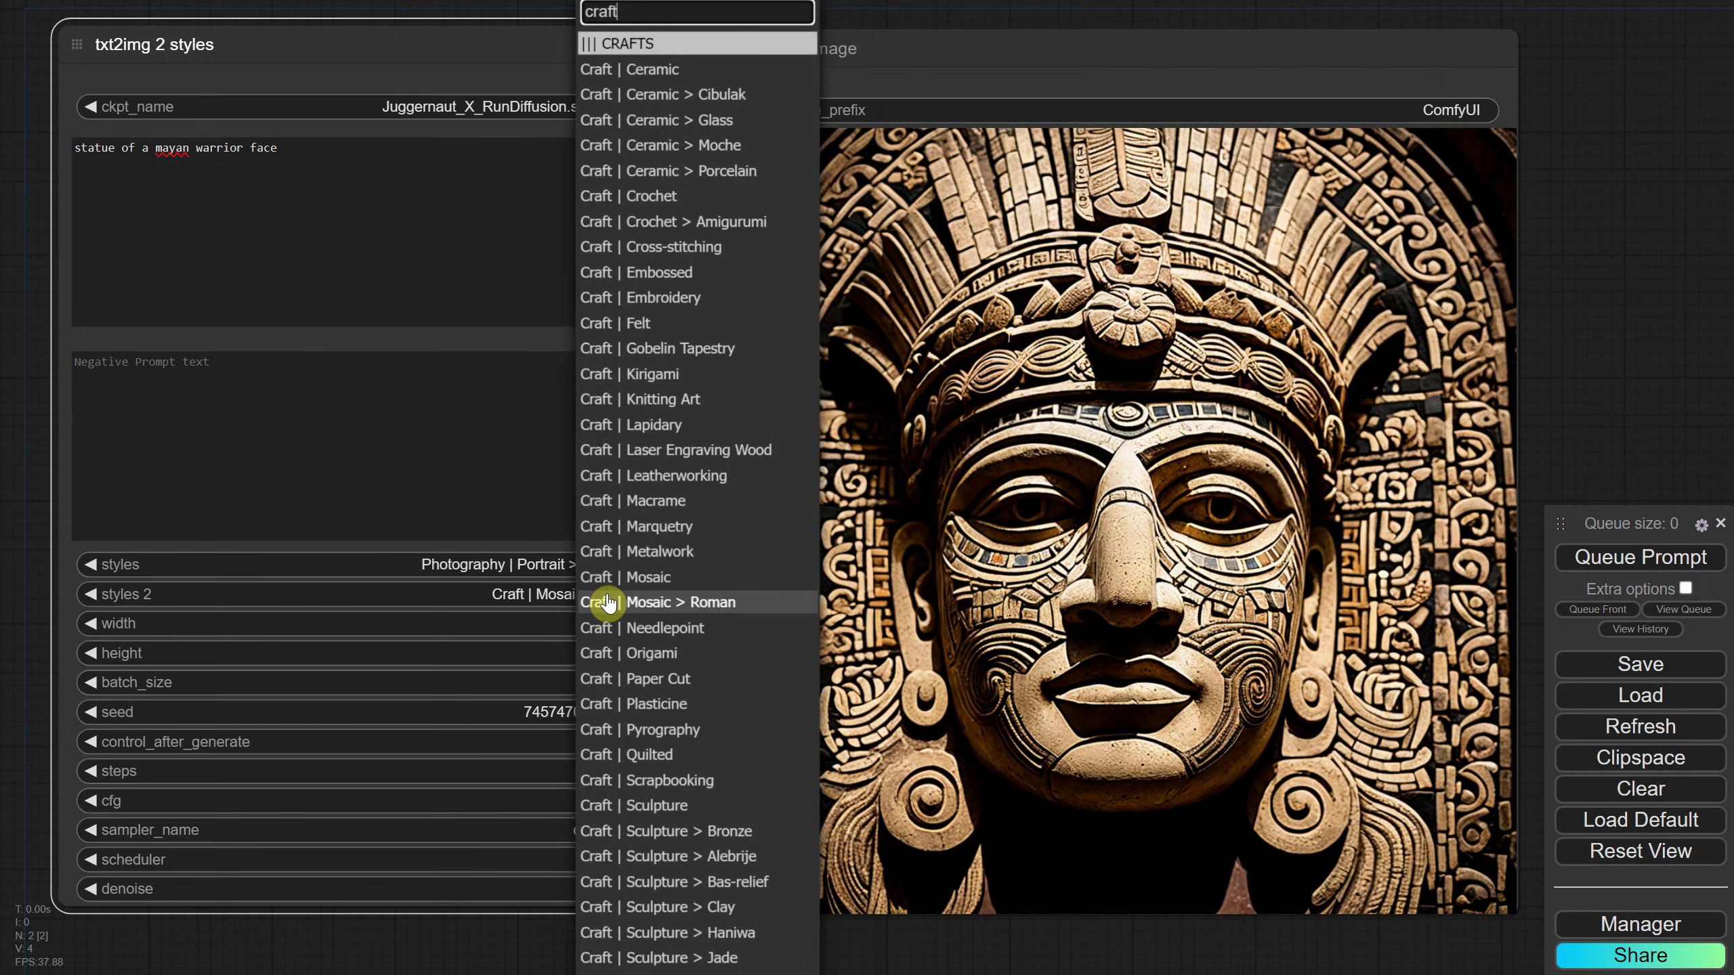
click(697, 829)
click(1639, 565)
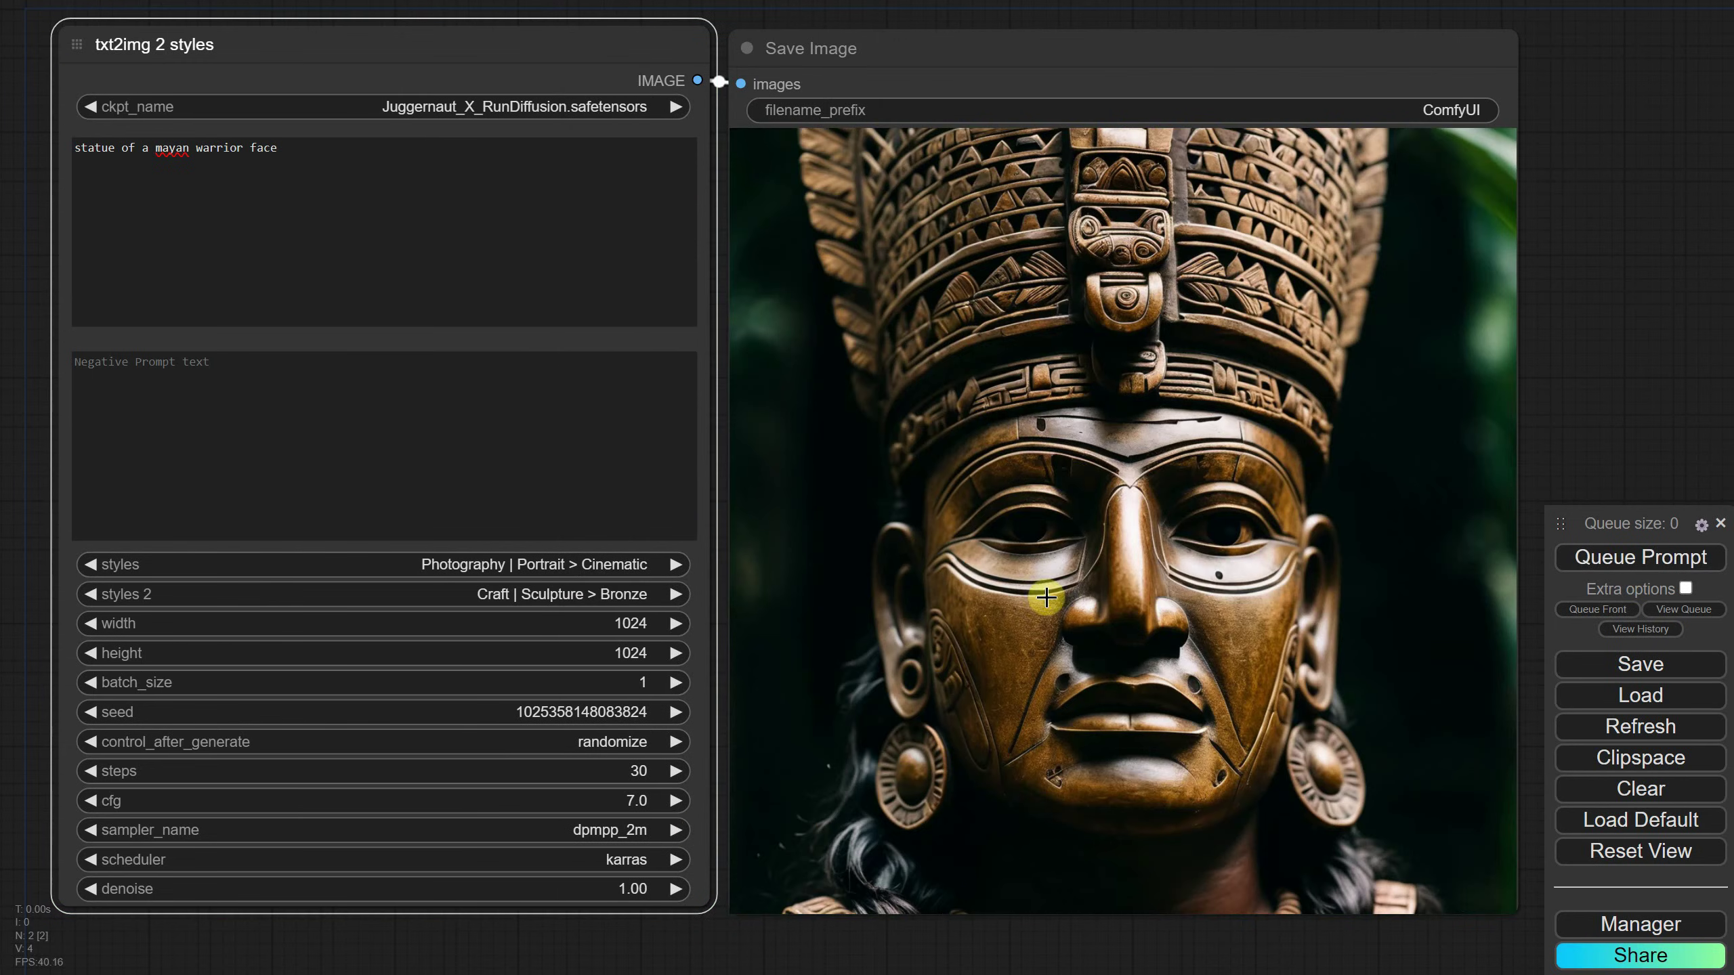
click(601, 595)
text(scu)
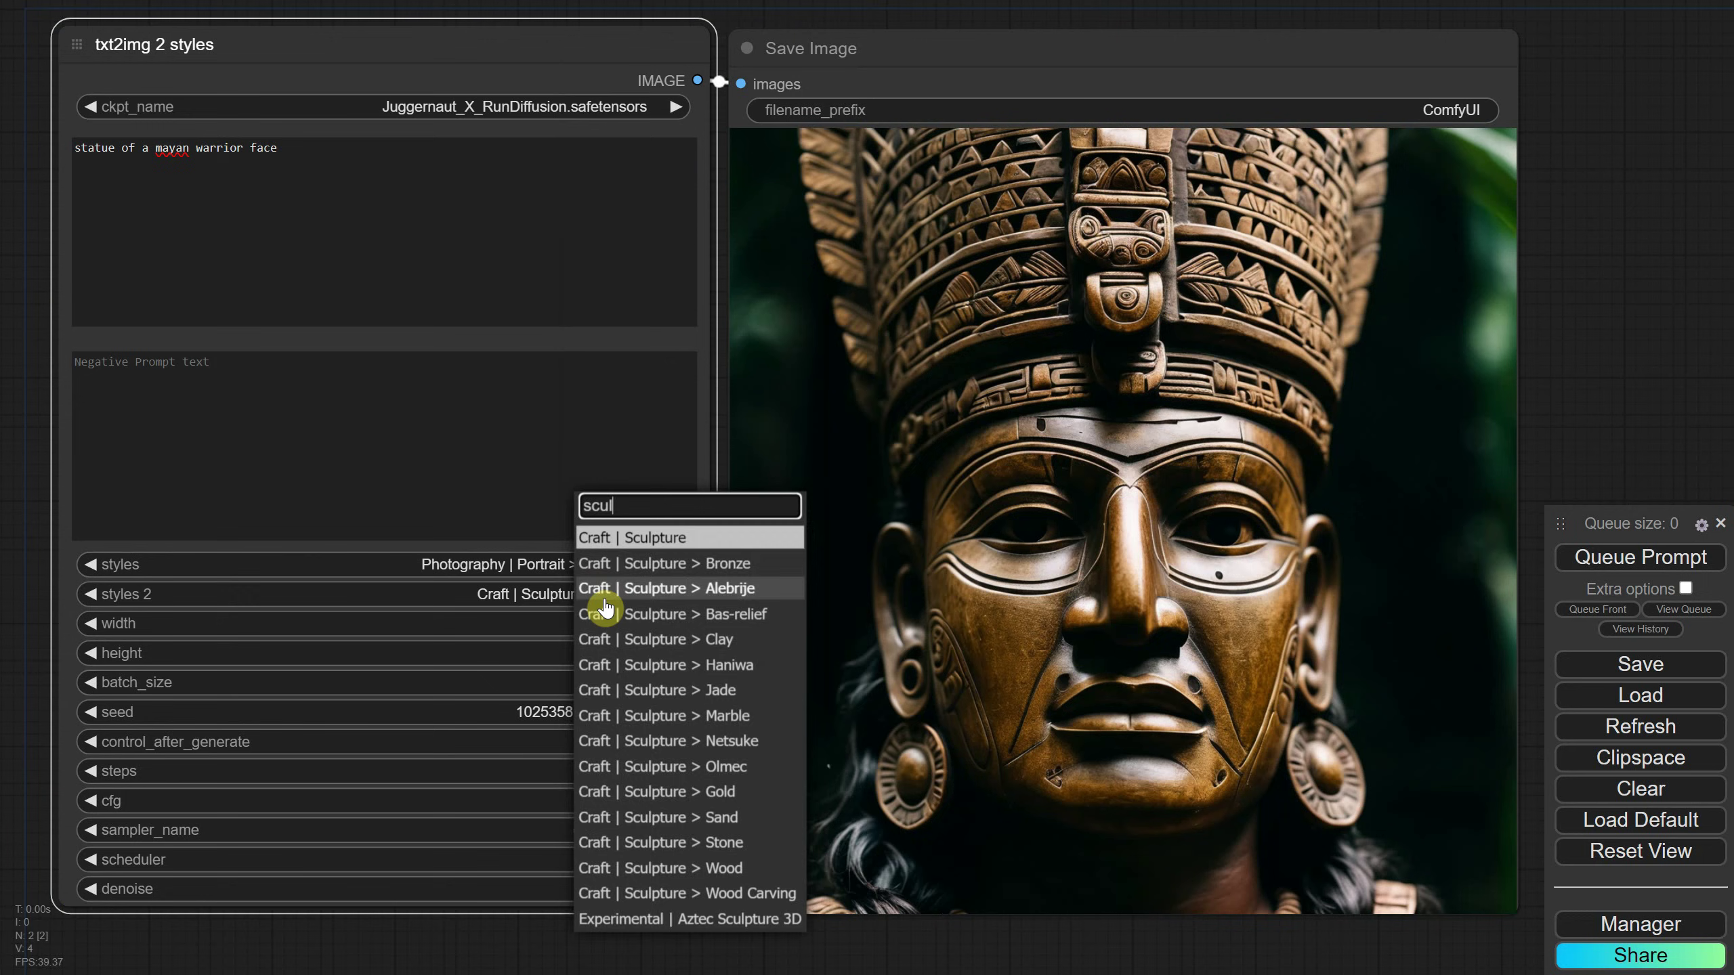
click(716, 766)
click(1638, 559)
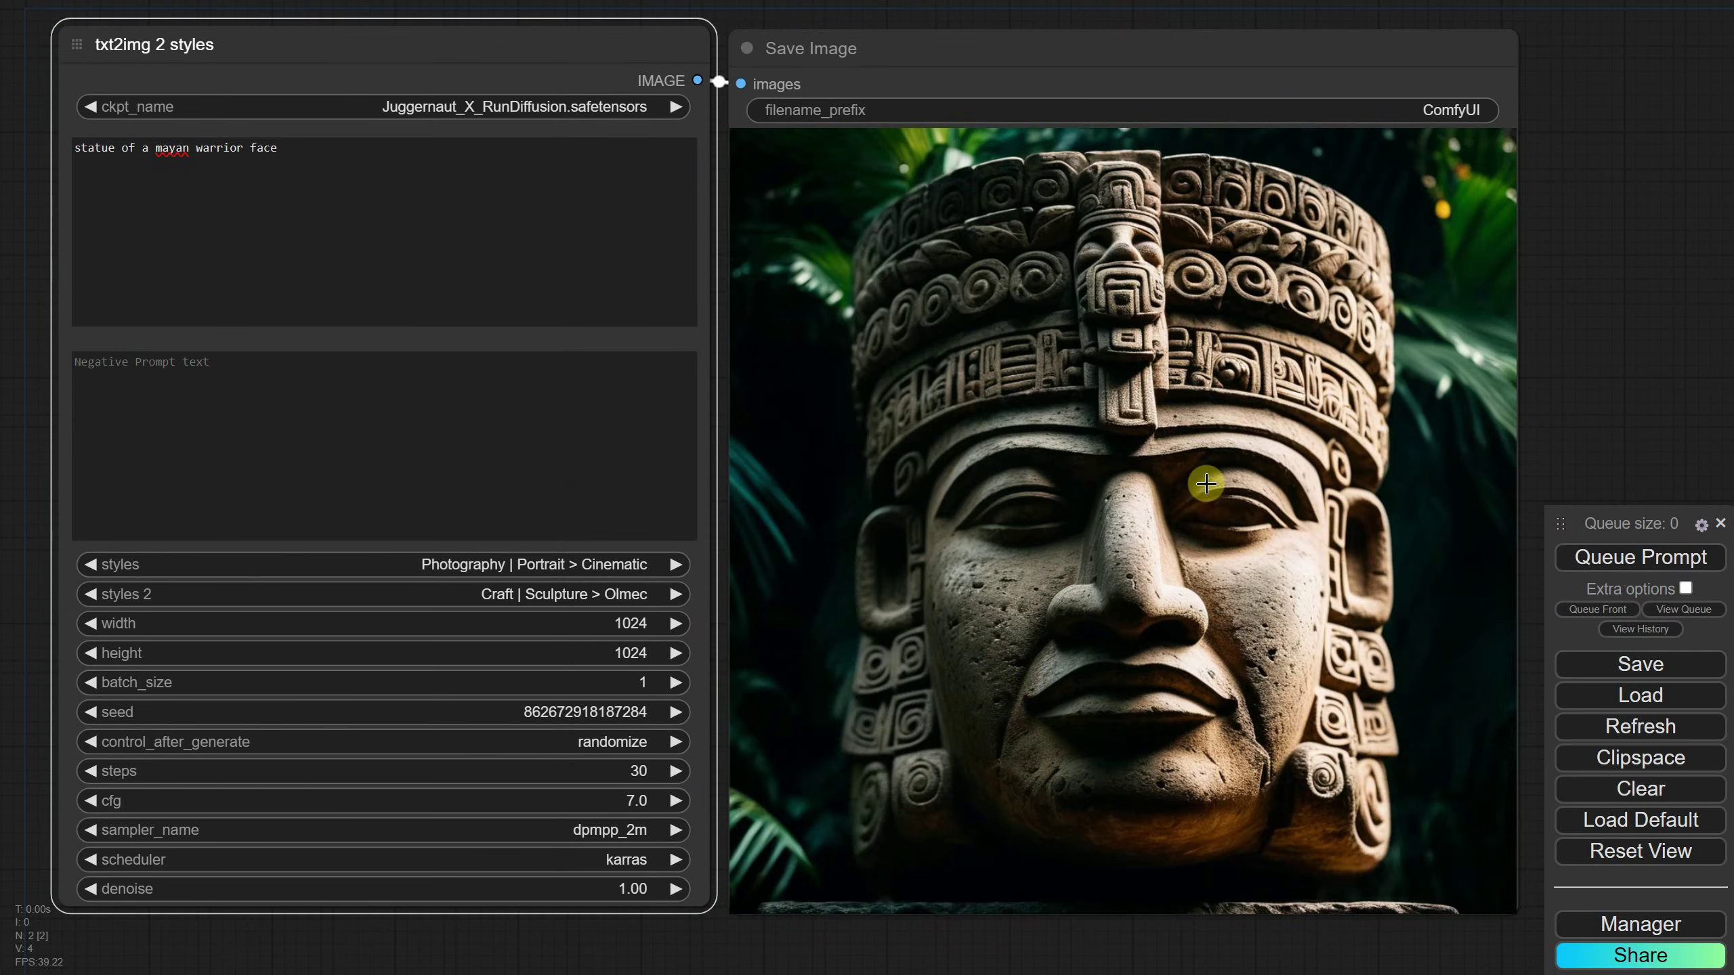
Generate two statue variations with second style Craft | Sculpture > Wood Carving.
click(591, 598)
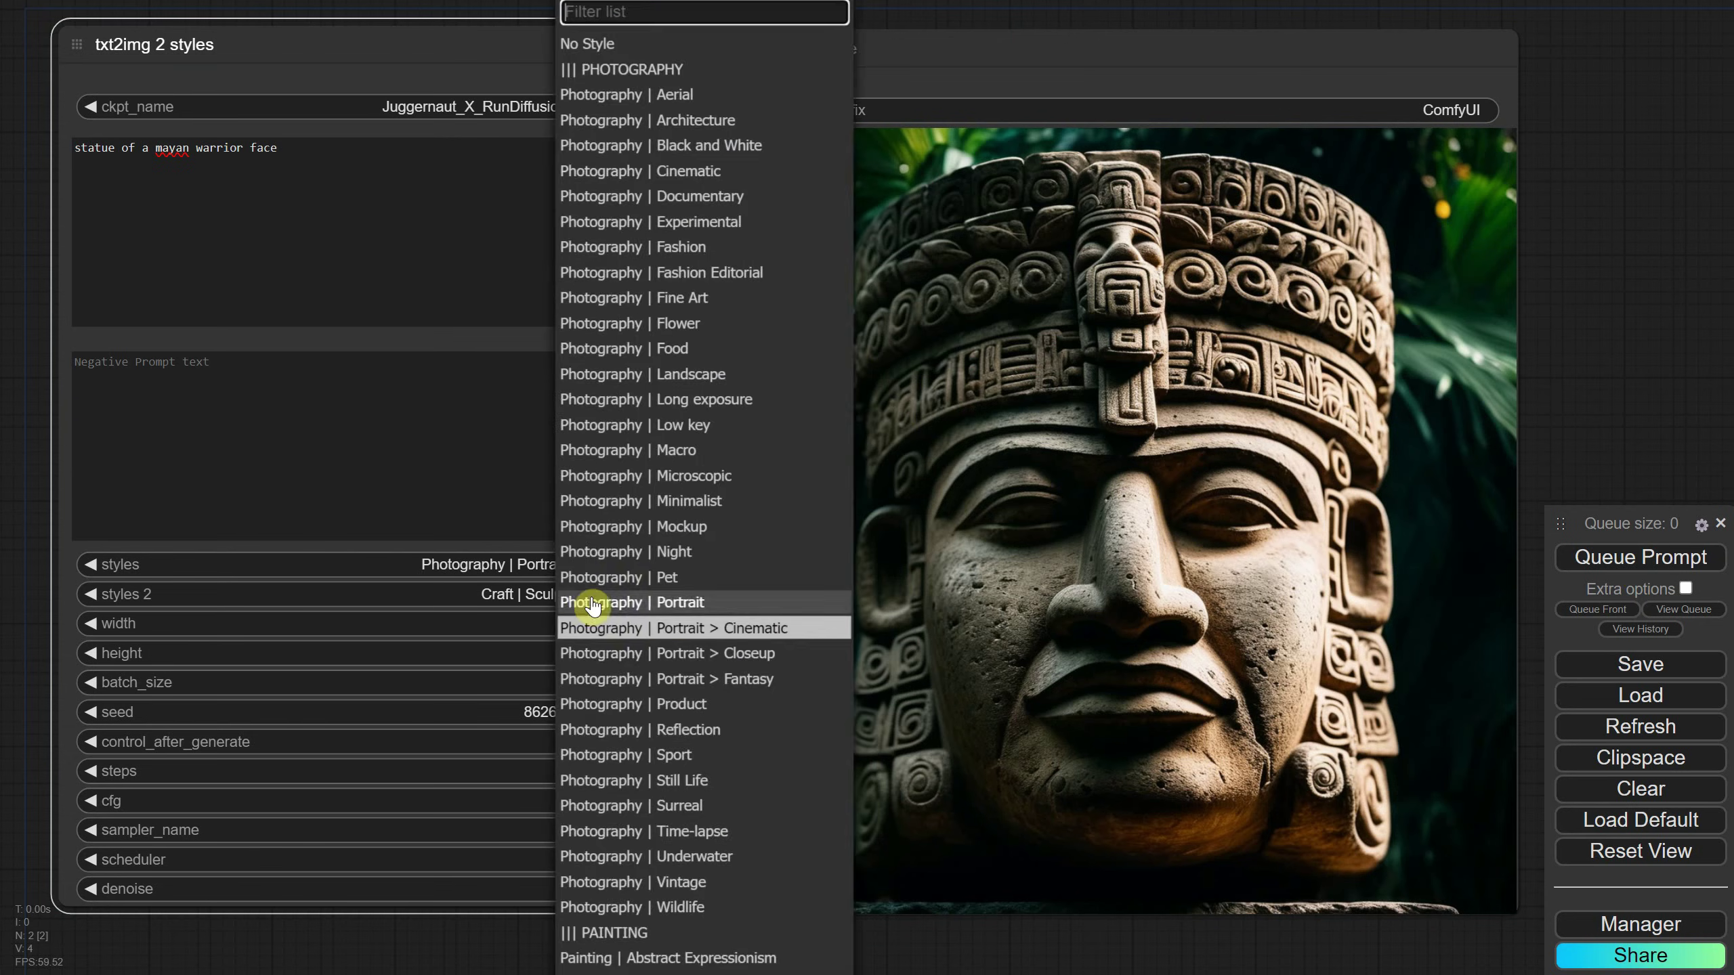
text(scu)
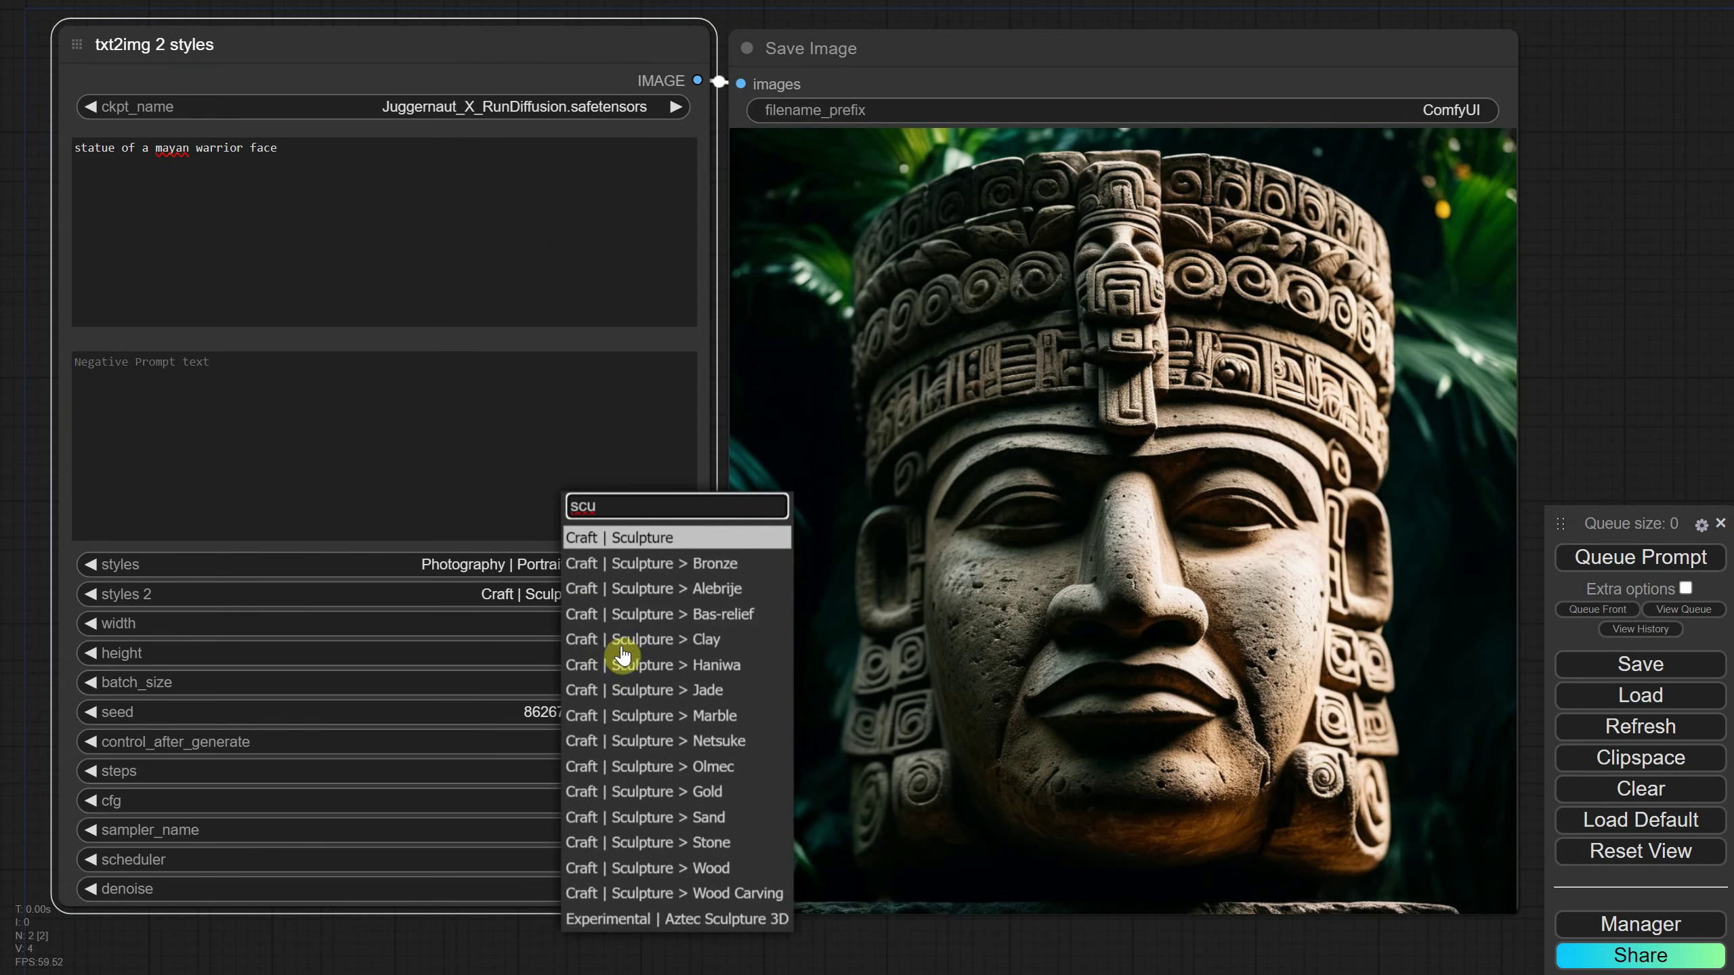
click(608, 892)
click(1638, 557)
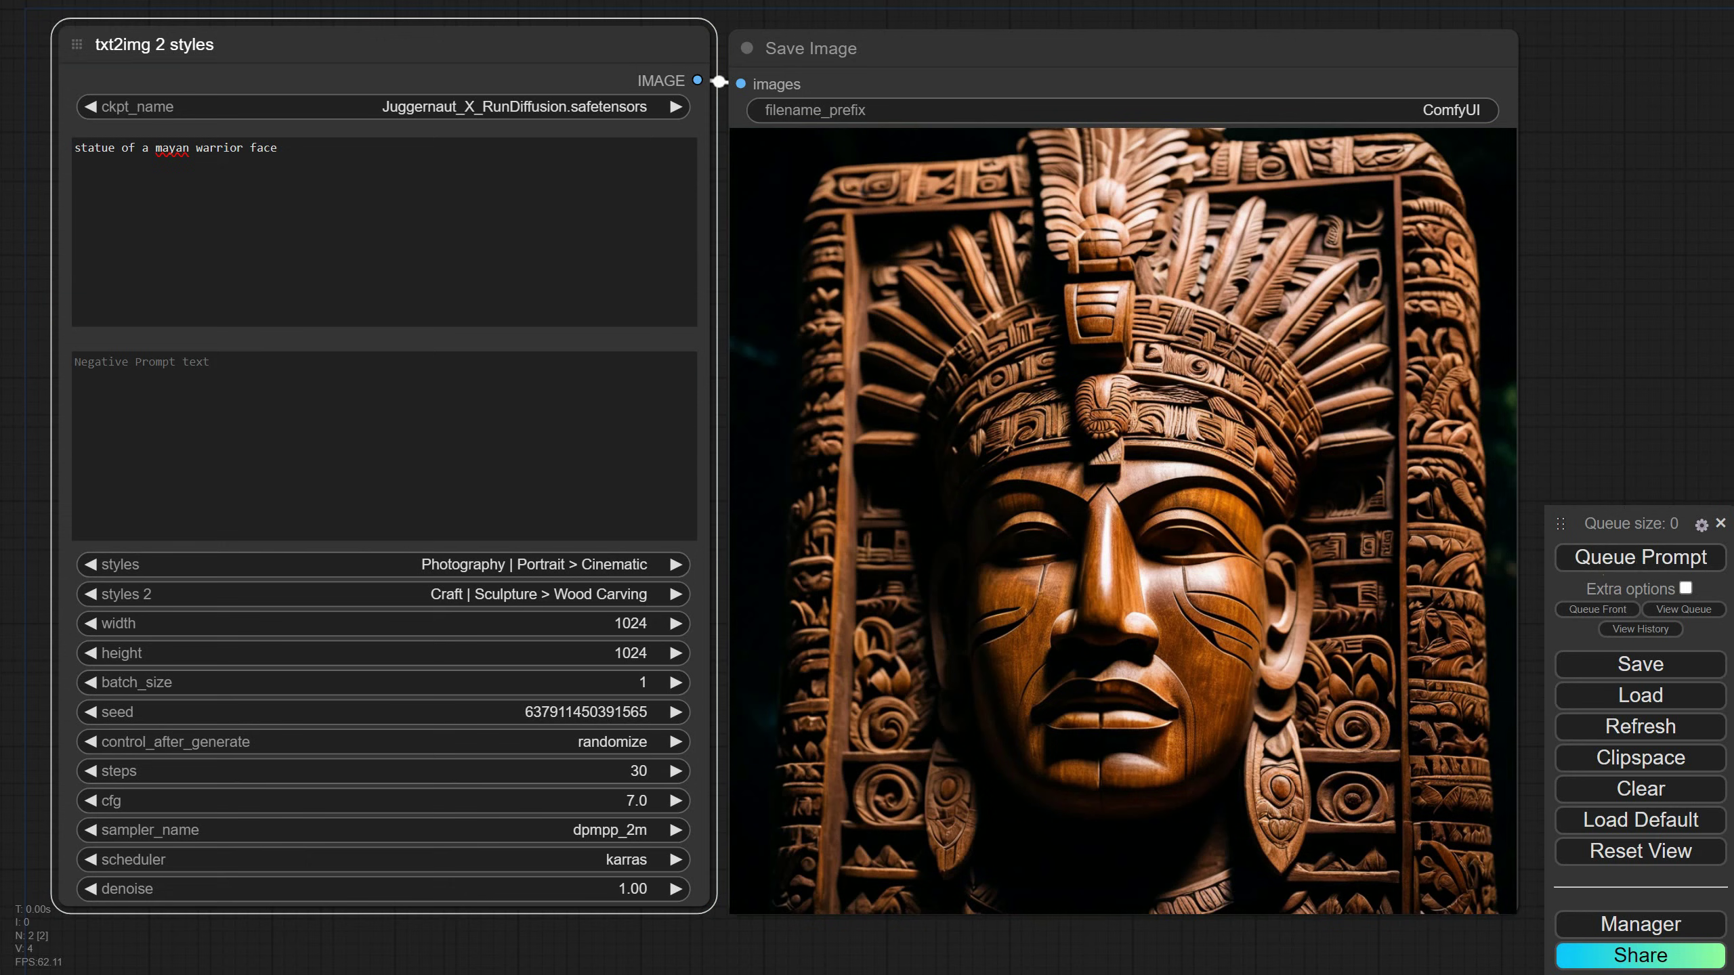
click(1649, 557)
Set the second style to Illustration | Cartoon Character on White BG.
click(642, 574)
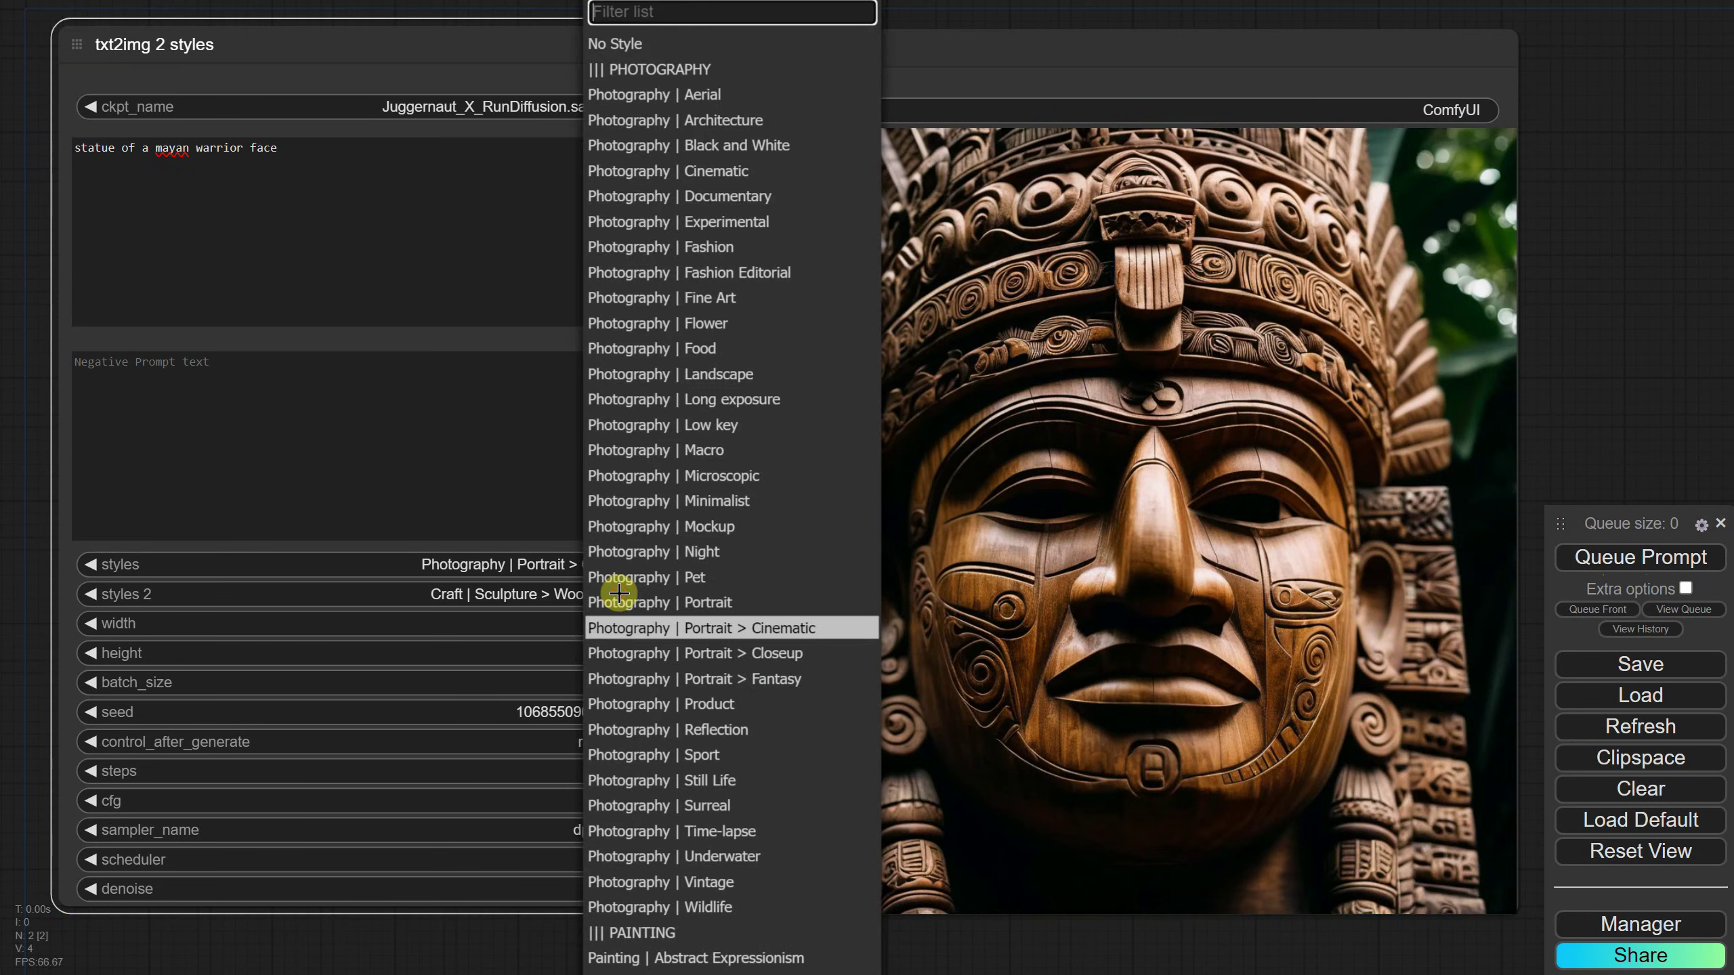
text(car)
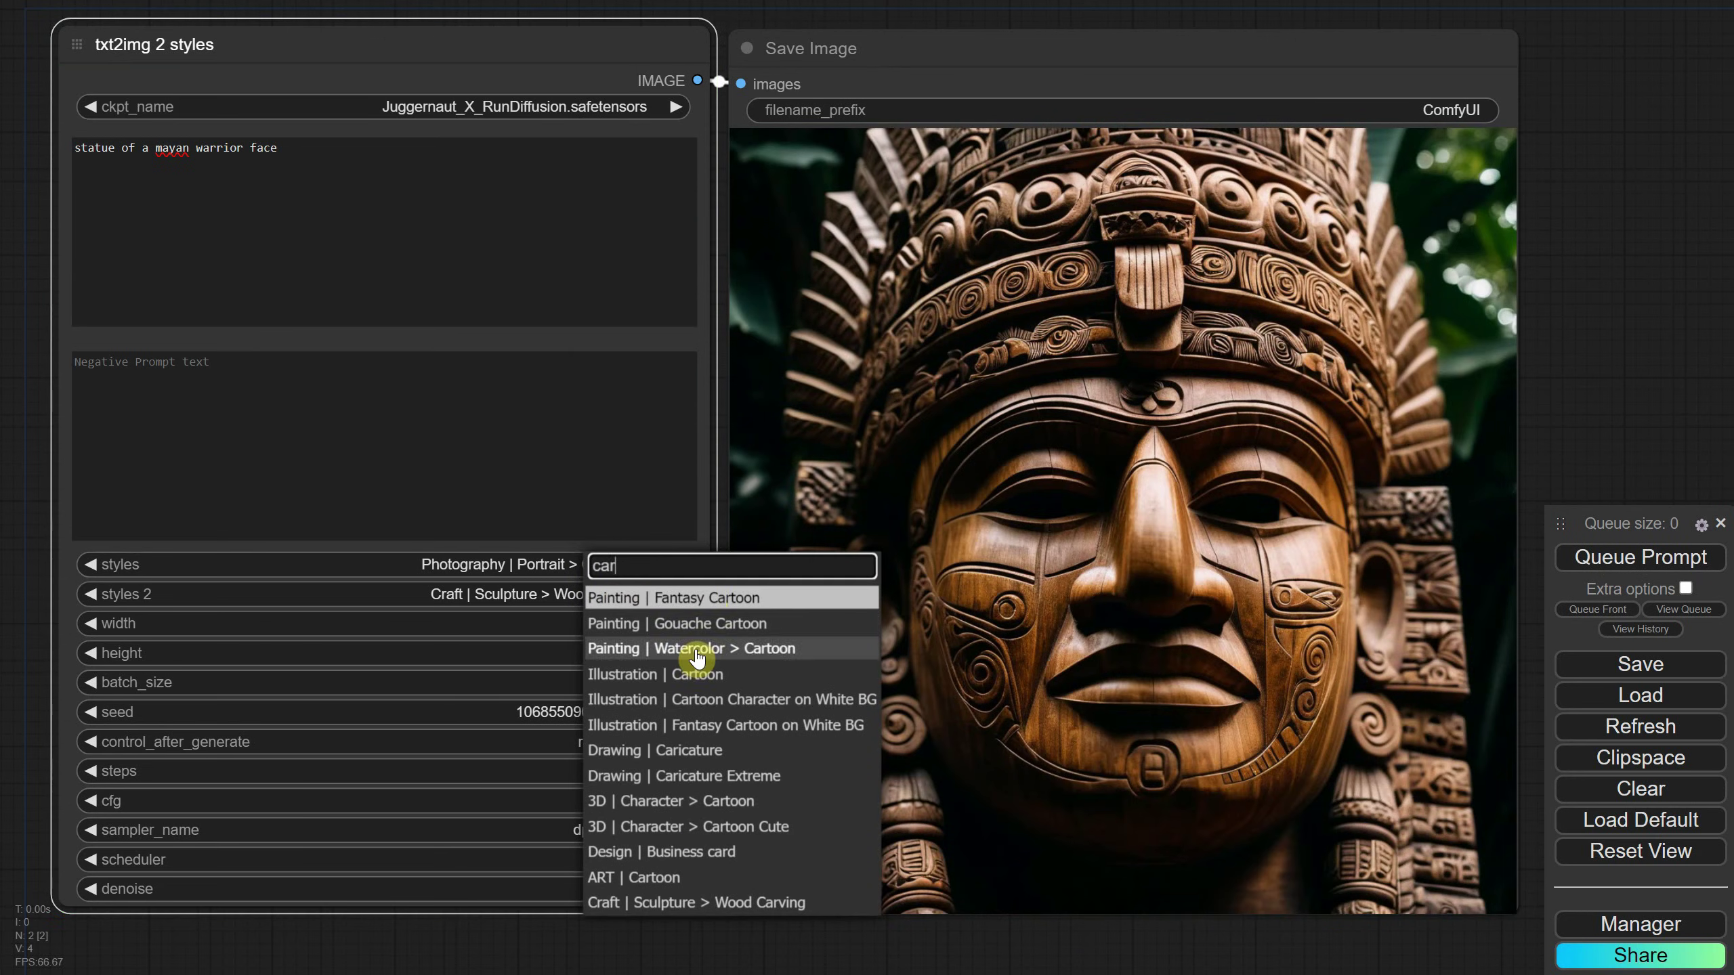
click(673, 711)
click(333, 162)
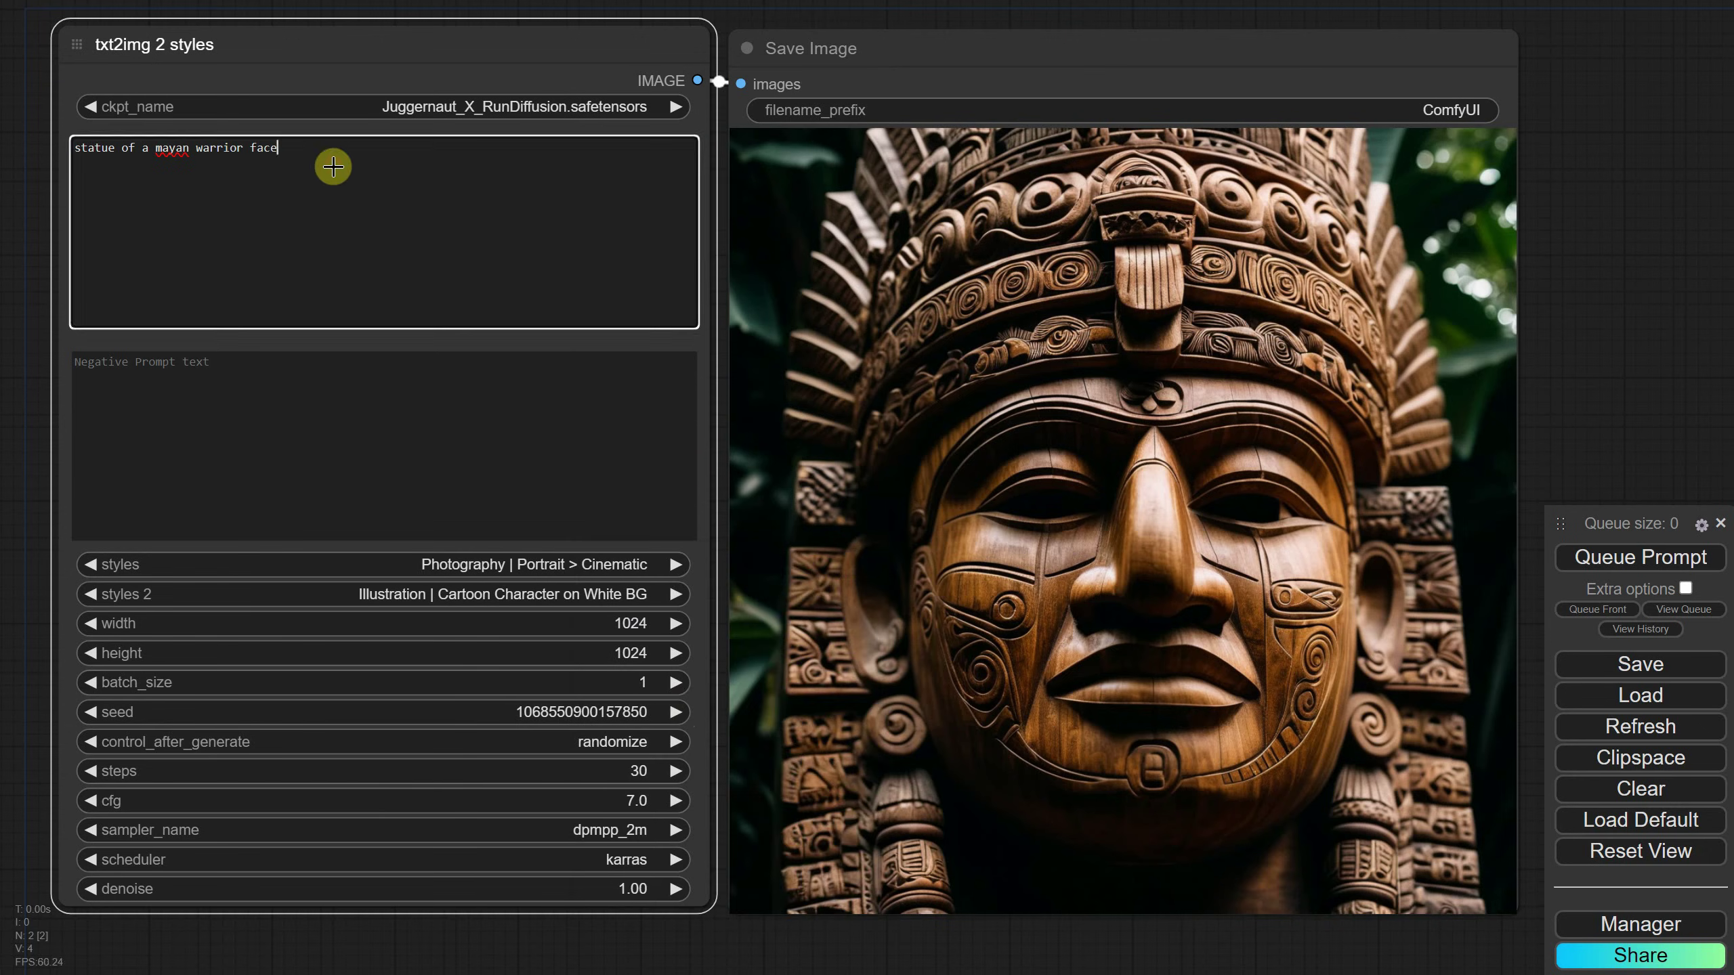
Replace the prompt with 'a cute blue cat' and generate two variations.
key(ctrl+a)
text(a cut)
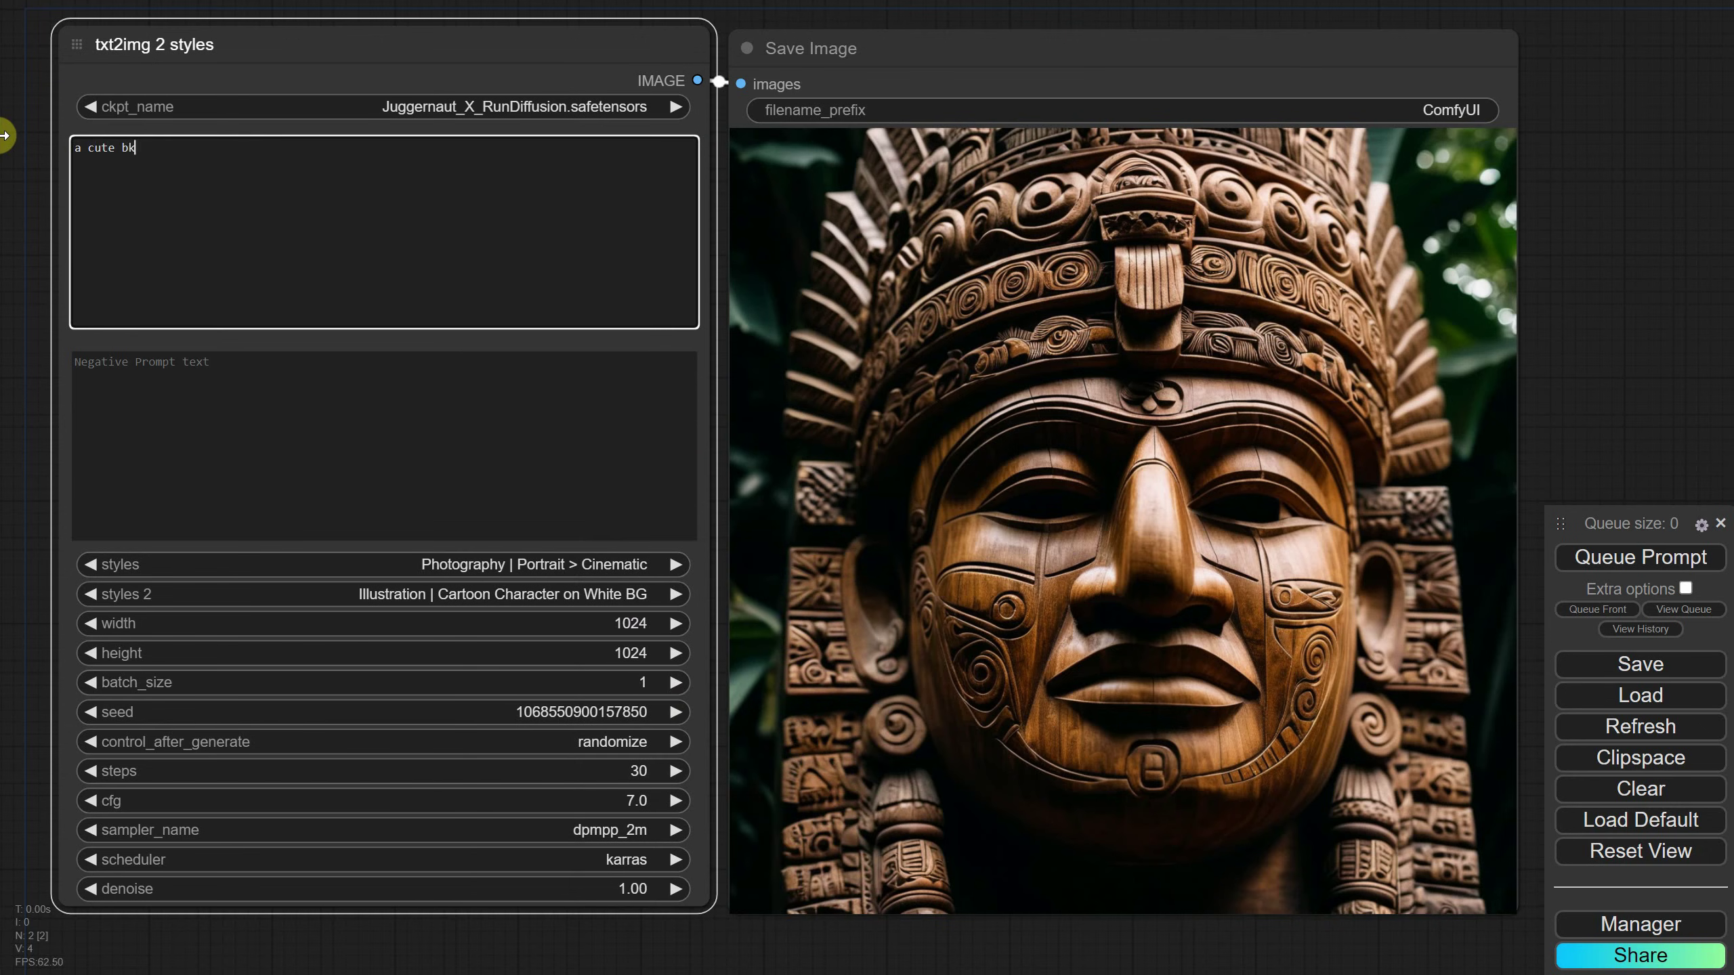
click(1570, 567)
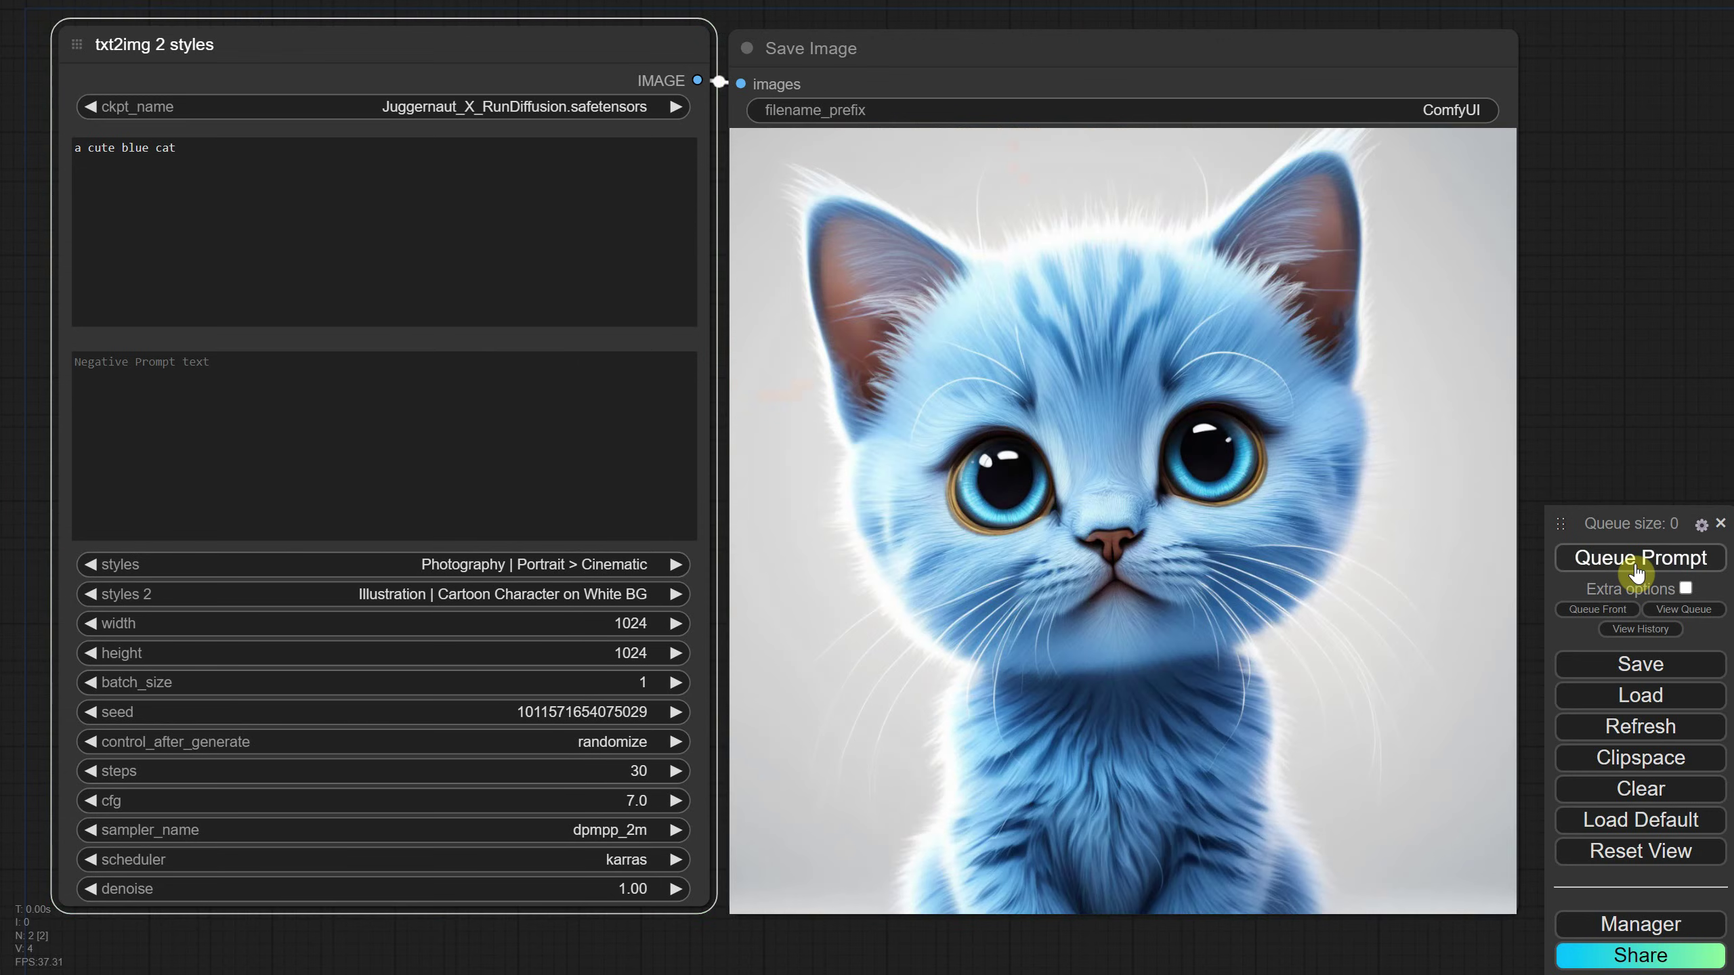
click(1637, 571)
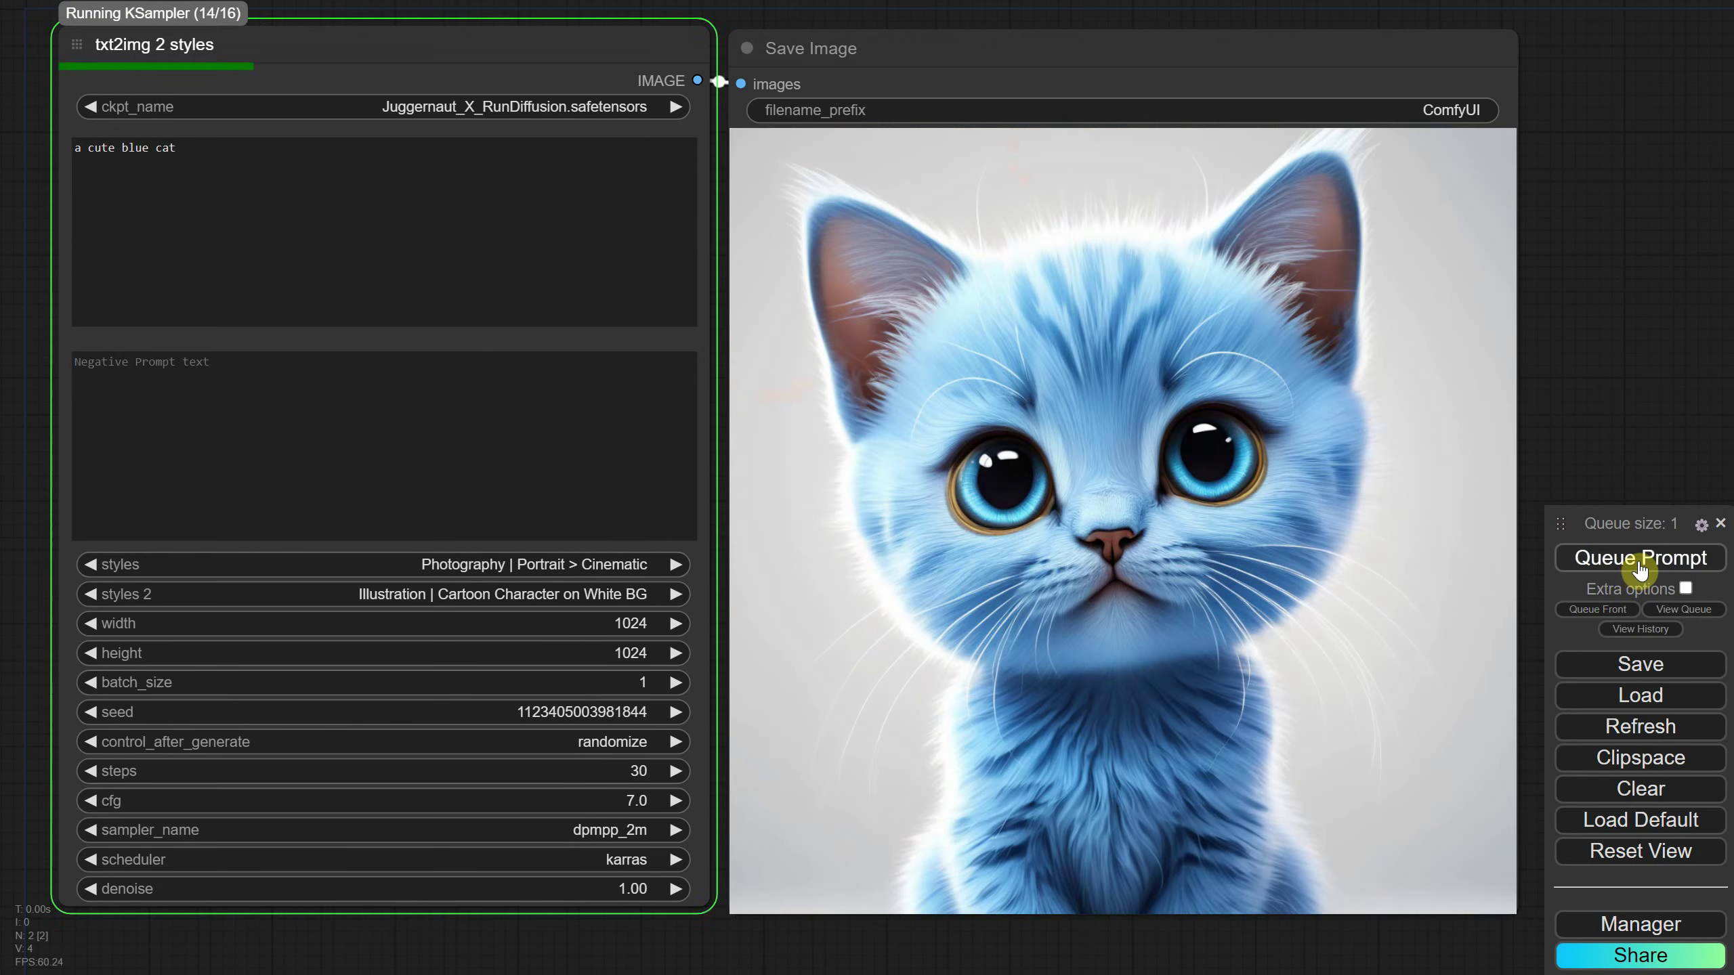